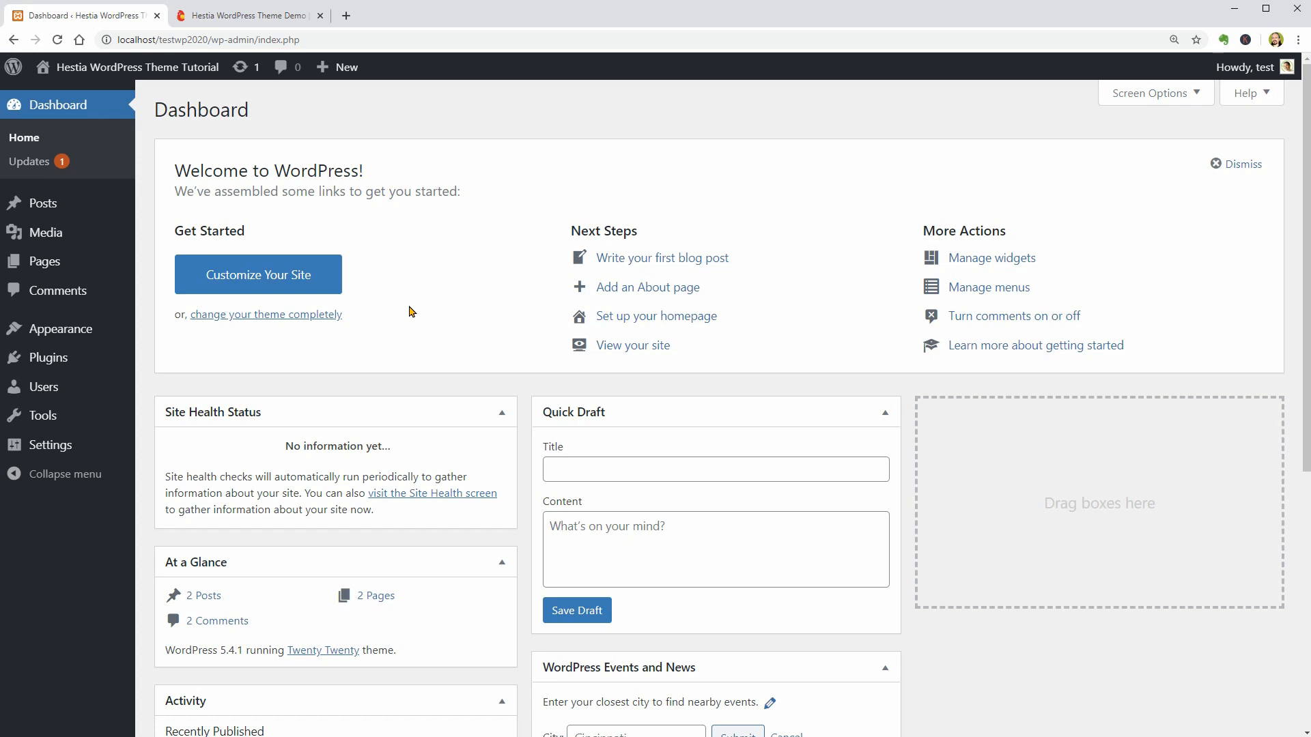
- Search the theme directory for "hestia" and activate the Hestia theme
{"action": "mouse_move", "coordinate": [103, 331]}
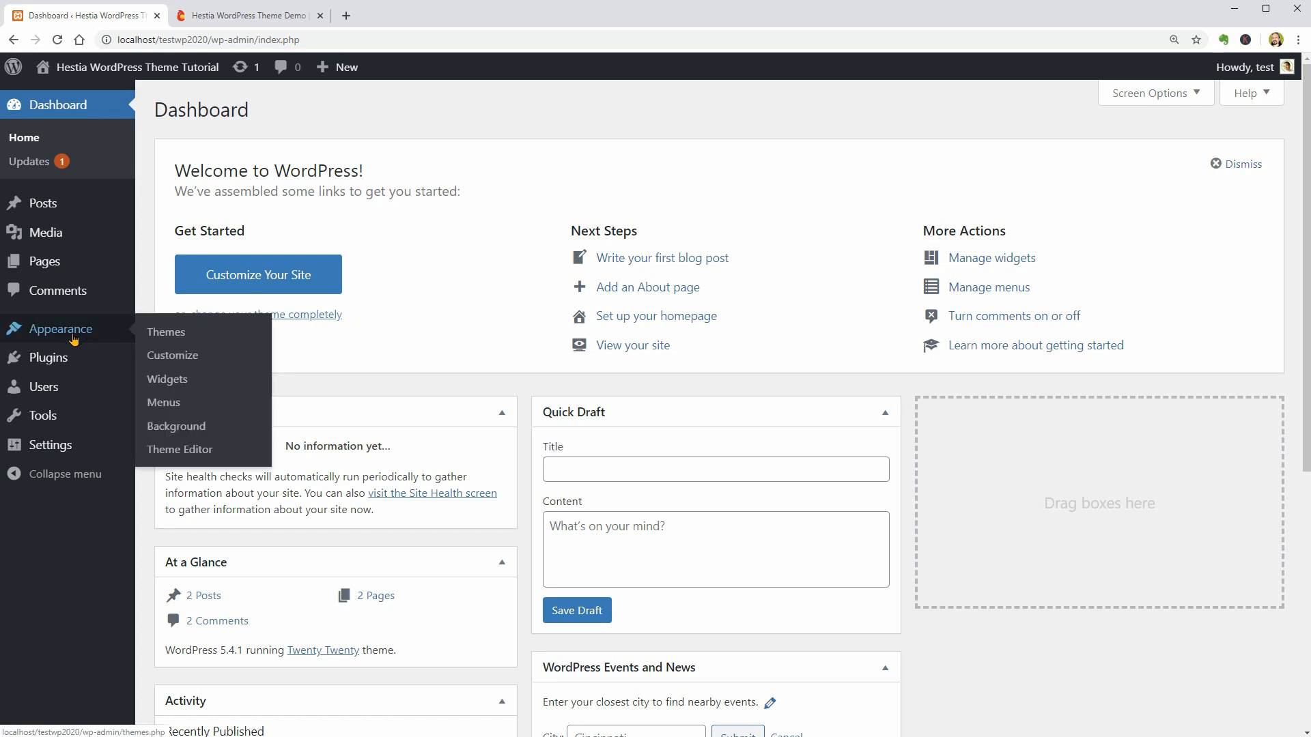
{"action": "left_click", "coordinate": [174, 334]}
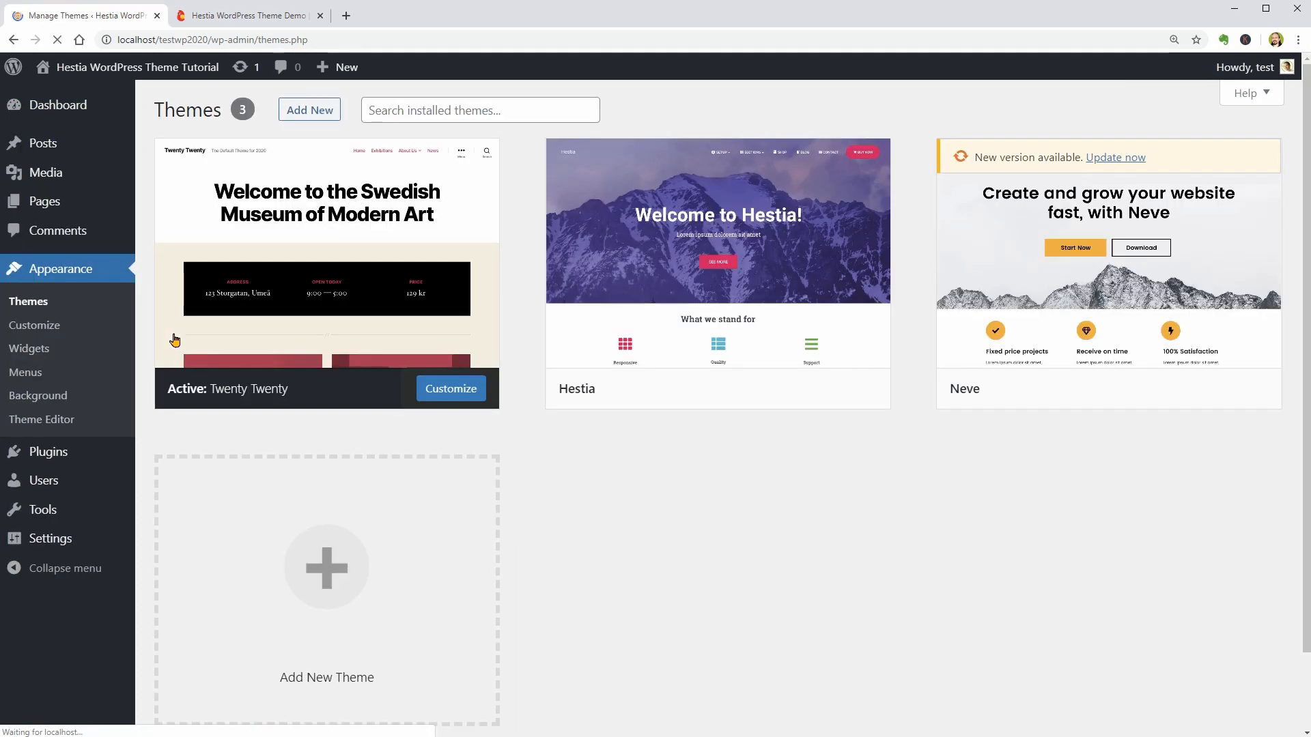
{"action": "left_click", "coordinate": [318, 111]}
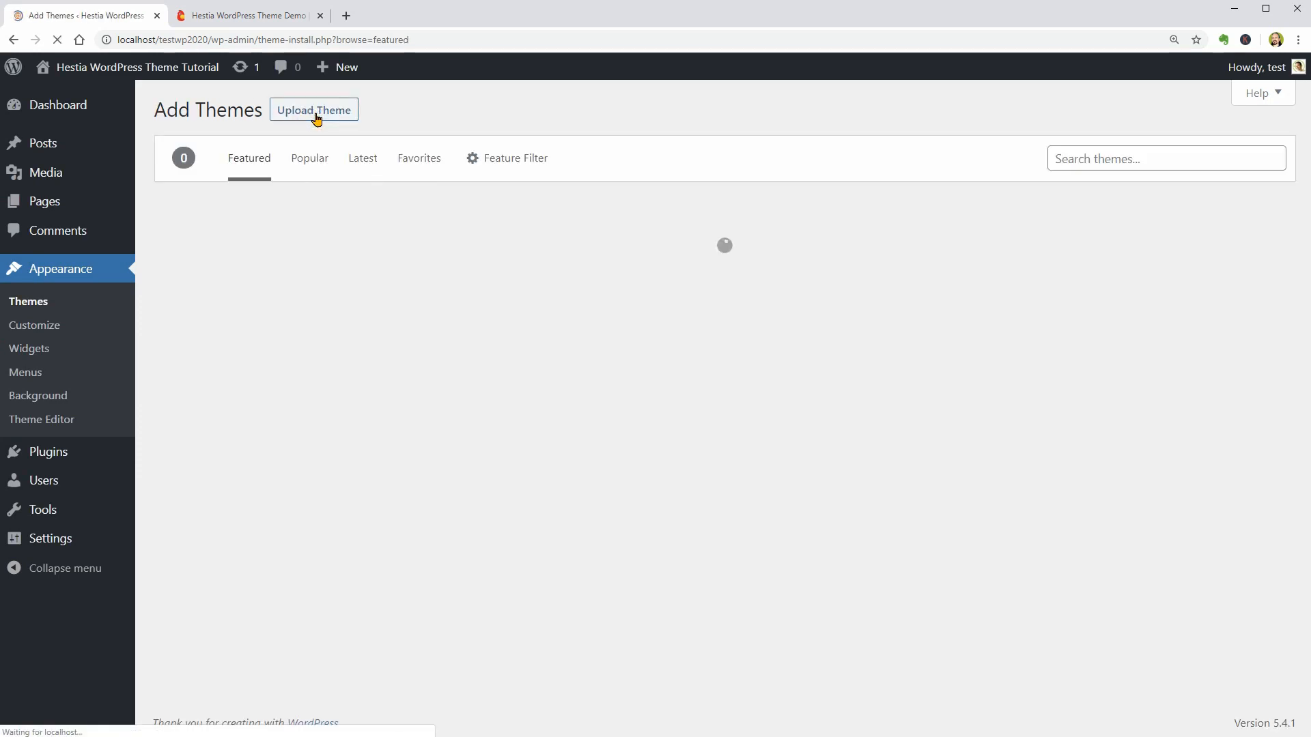
{"action": "left_click", "coordinate": [1054, 156]}
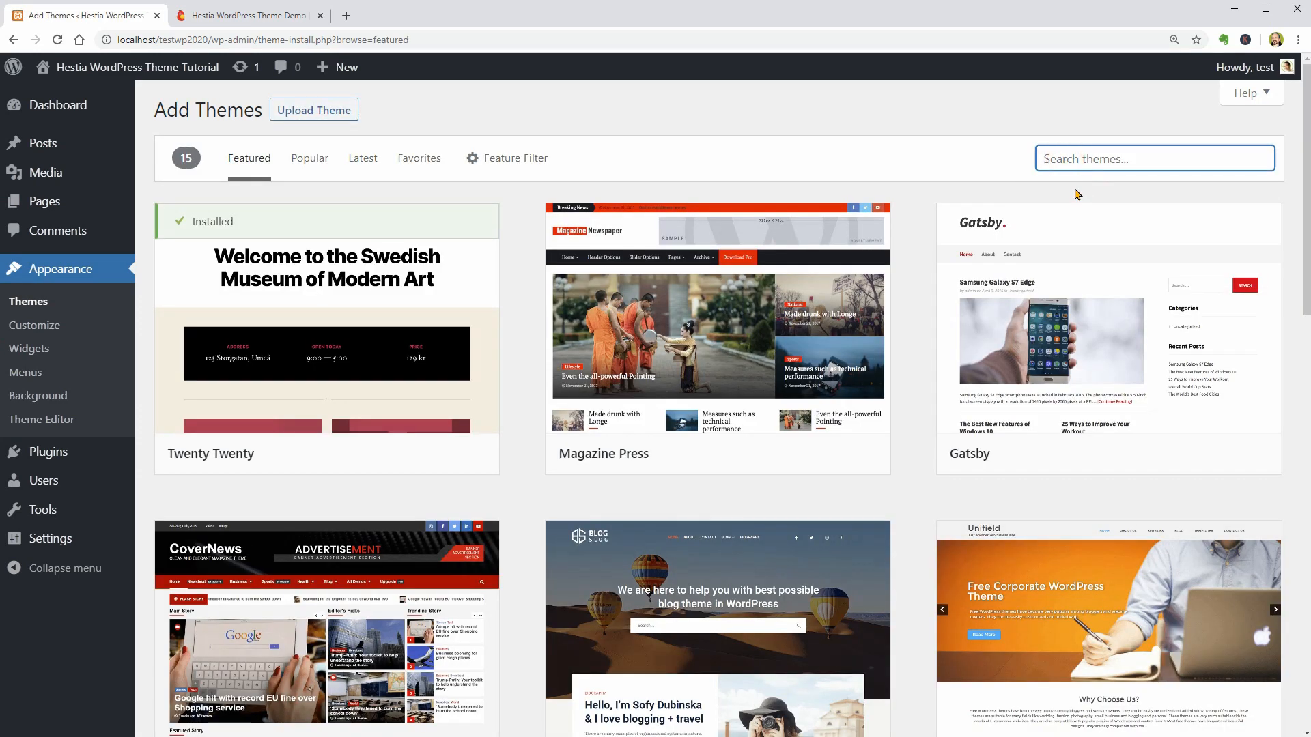
{"action": "type", "text": "hestia"}
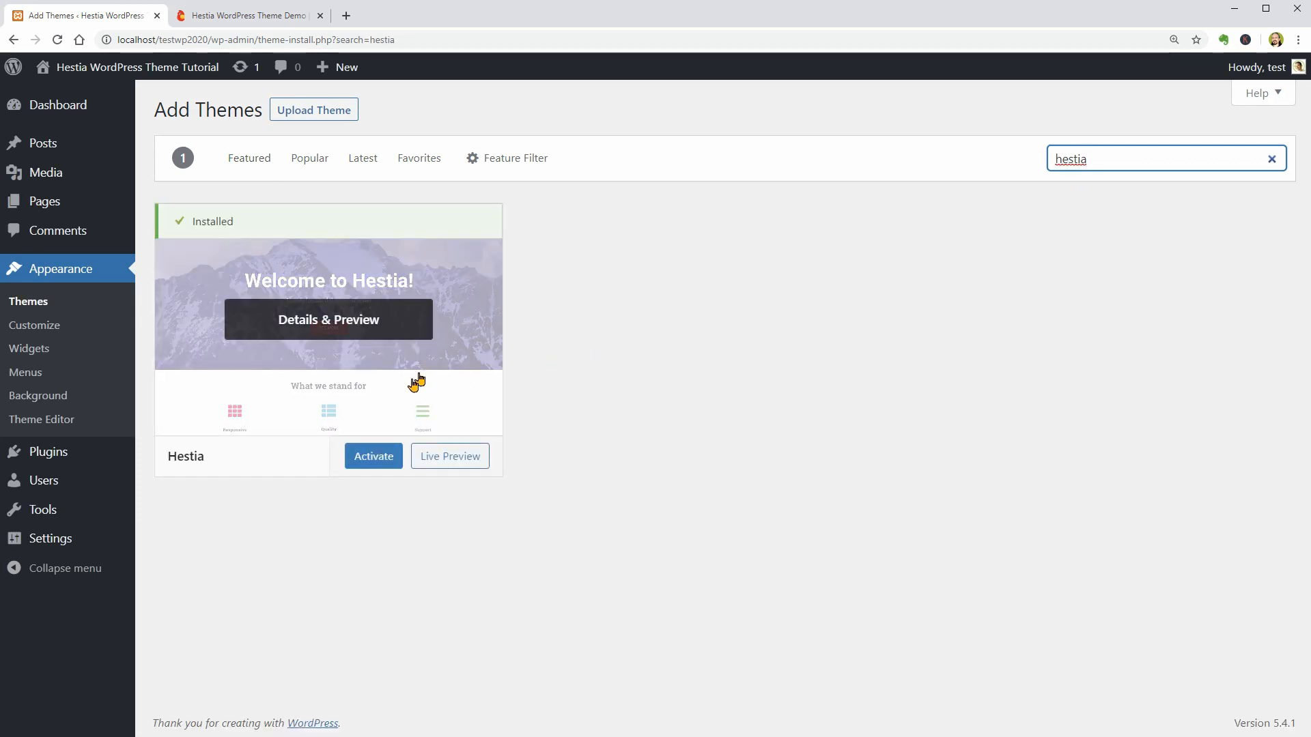
{"action": "left_click", "coordinate": [372, 464]}
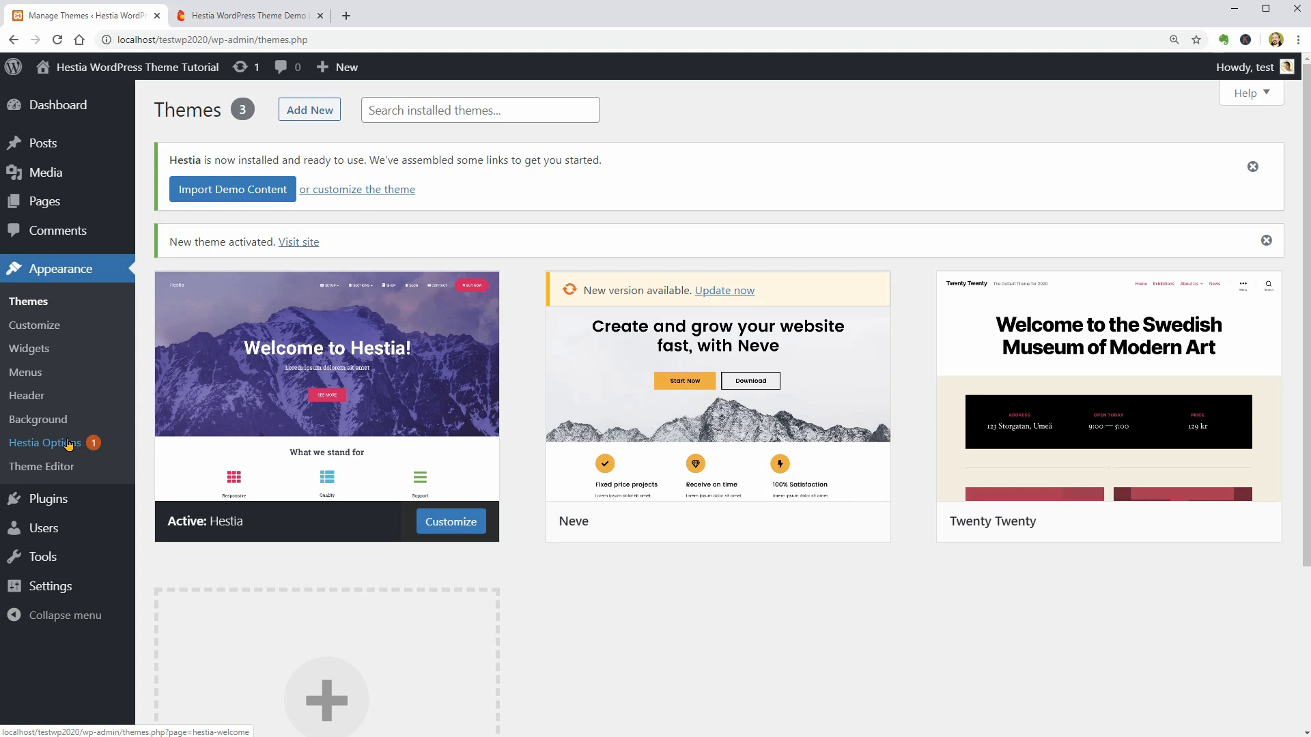
- Open the live site in a new tab and examine its front page with the Hestia theme
{"action": "mouse_move", "coordinate": [108, 71]}
{"action": "right_click", "coordinate": [69, 100]}
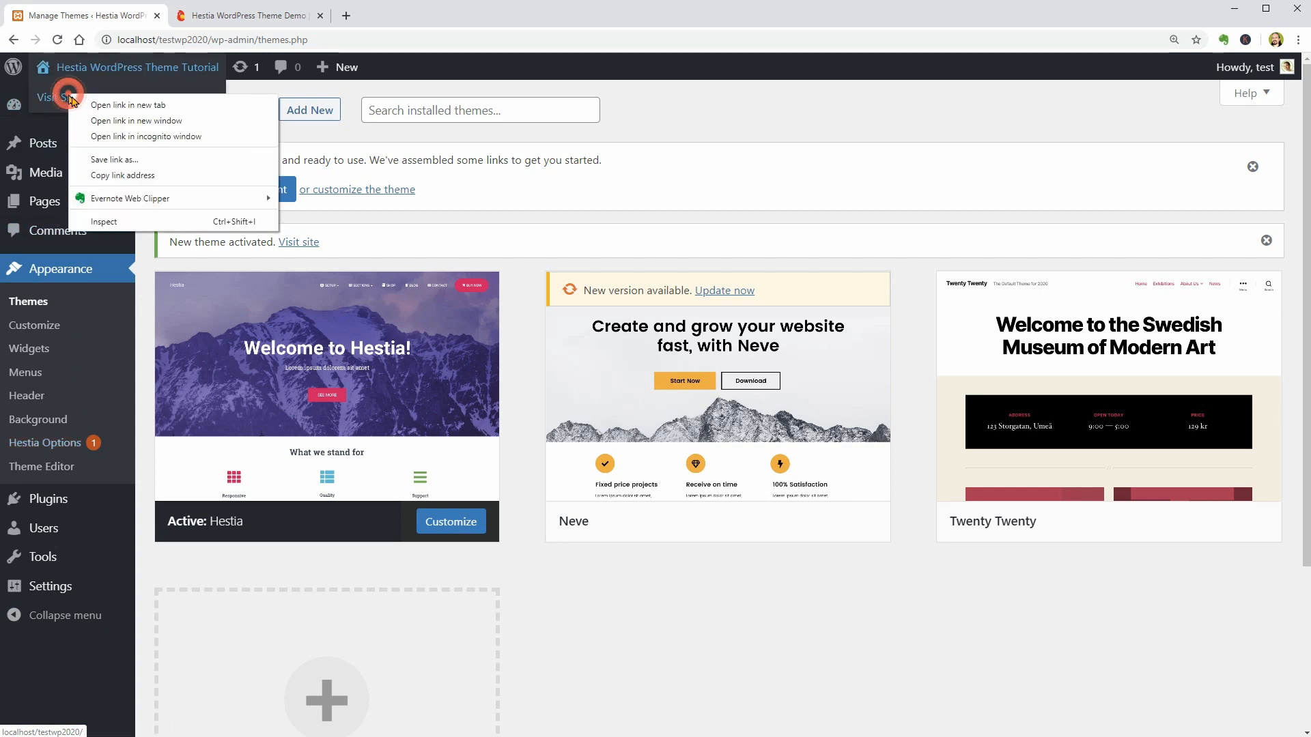
{"action": "left_click", "coordinate": [113, 104]}
{"action": "left_click", "coordinate": [250, 21]}
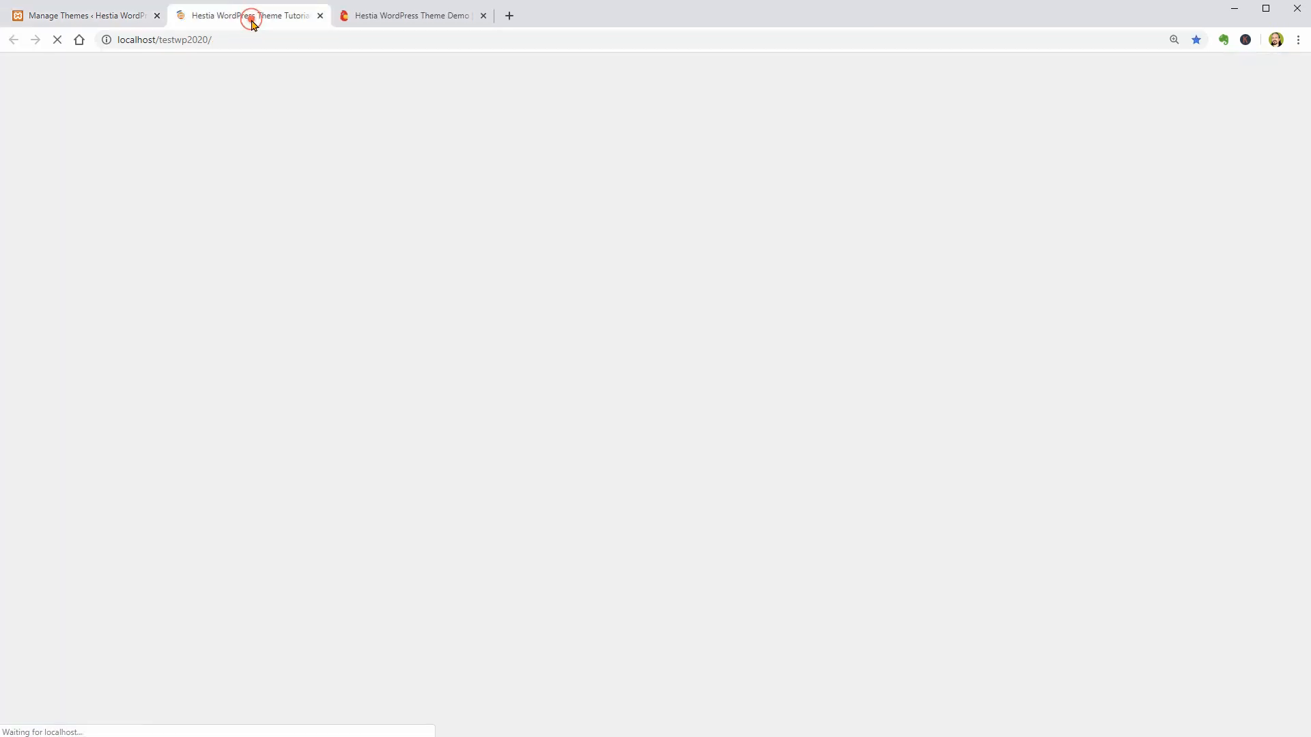
{"action": "scroll", "coordinate": [688, 507], "scroll_direction": "down", "scroll_amount": 7}
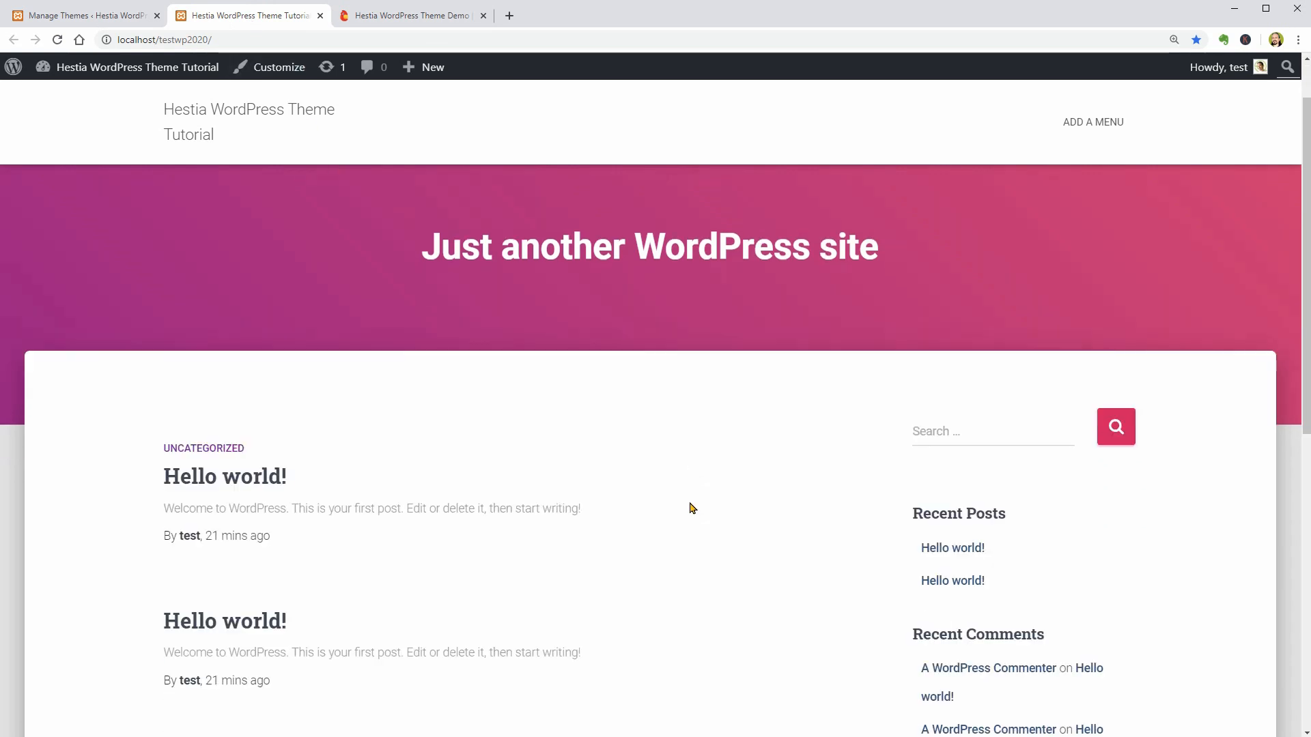
{"action": "scroll", "coordinate": [691, 509], "scroll_direction": "up", "scroll_amount": 4}
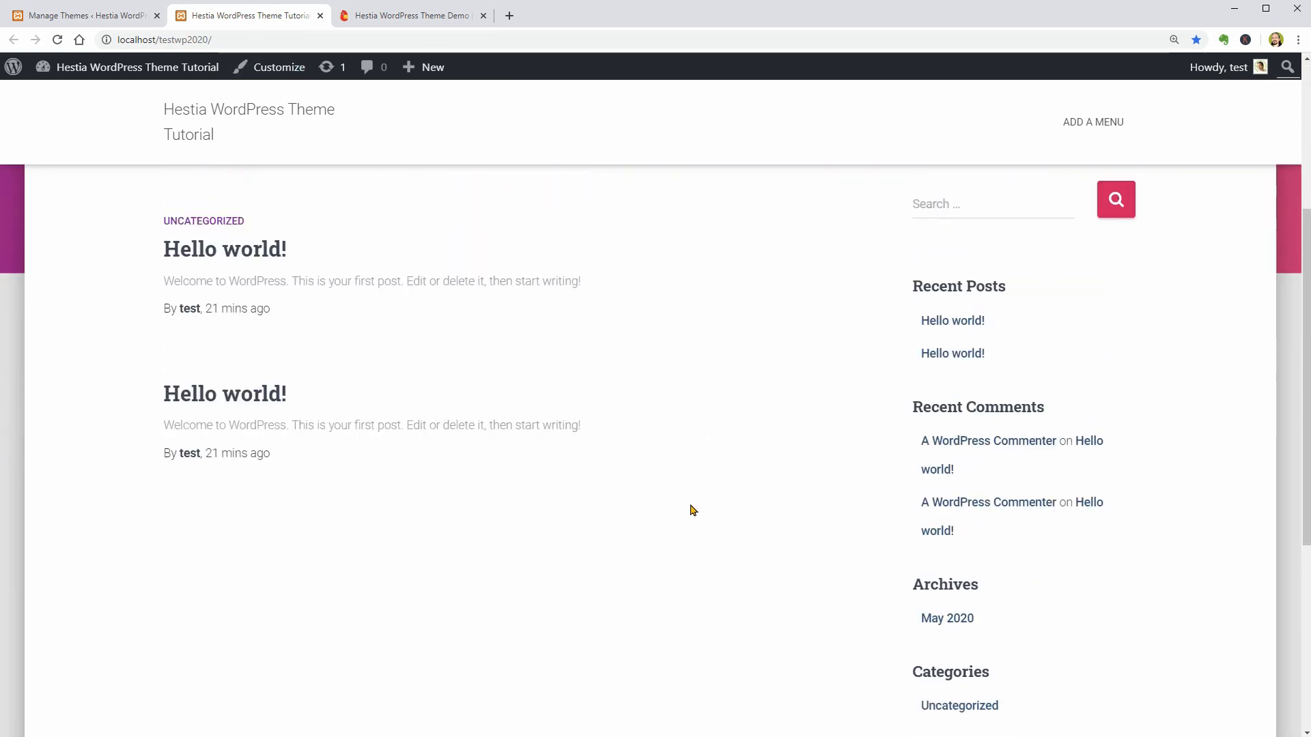
{"action": "scroll", "coordinate": [691, 509], "scroll_direction": "up", "scroll_amount": 3}
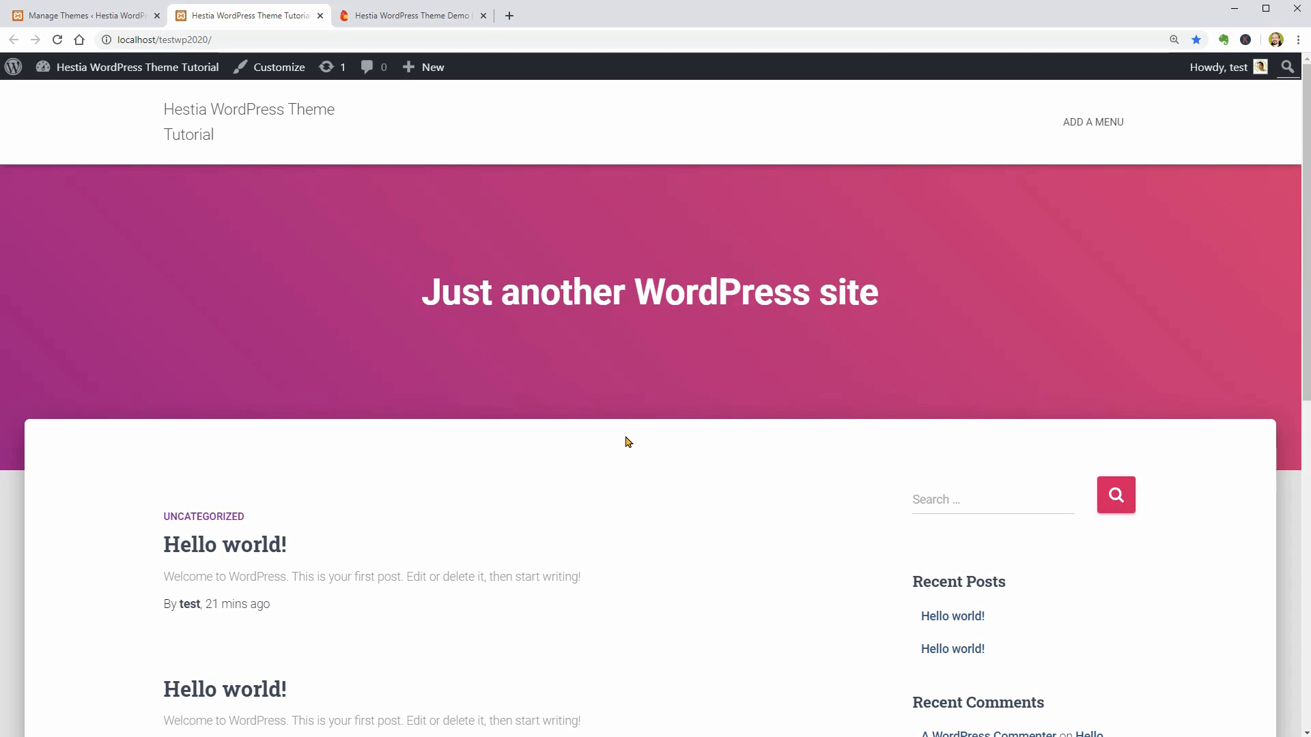
- Return to the WordPress admin and display the recommended actions in Hestia Options
{"action": "left_click", "coordinate": [109, 15]}
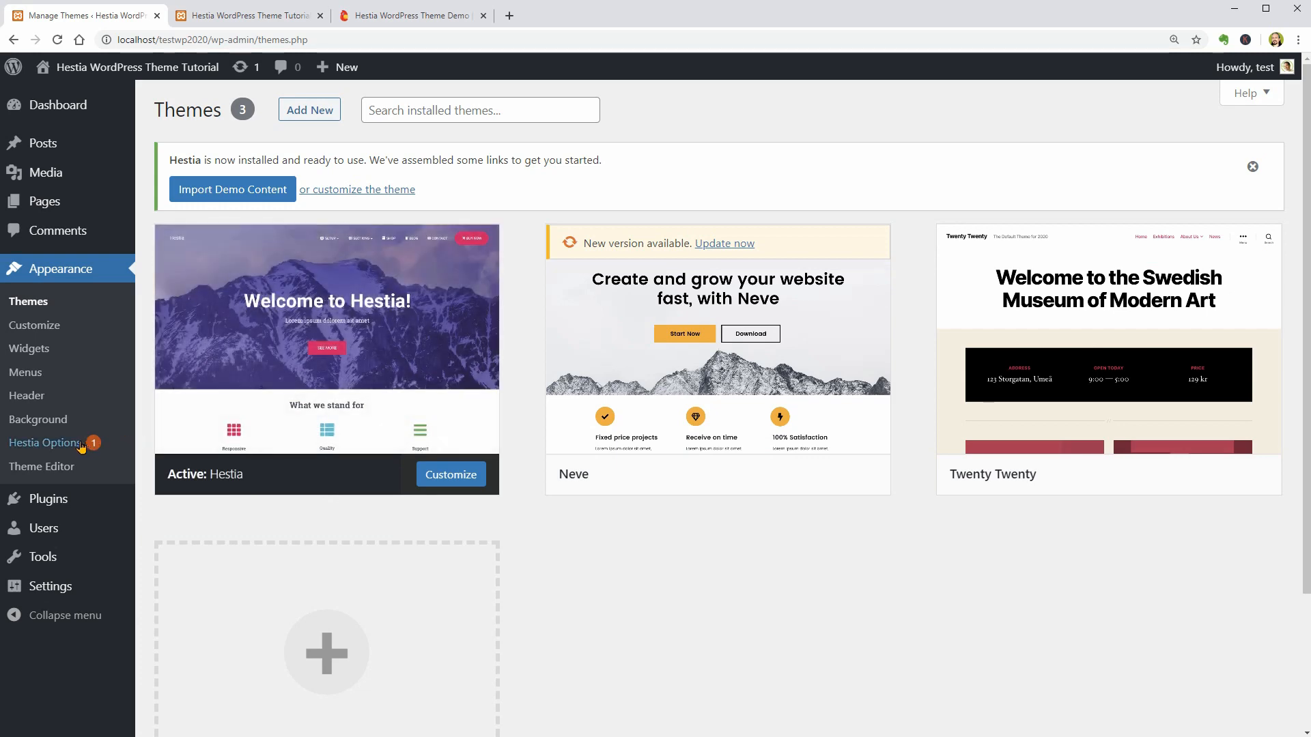
{"action": "left_click", "coordinate": [81, 445]}
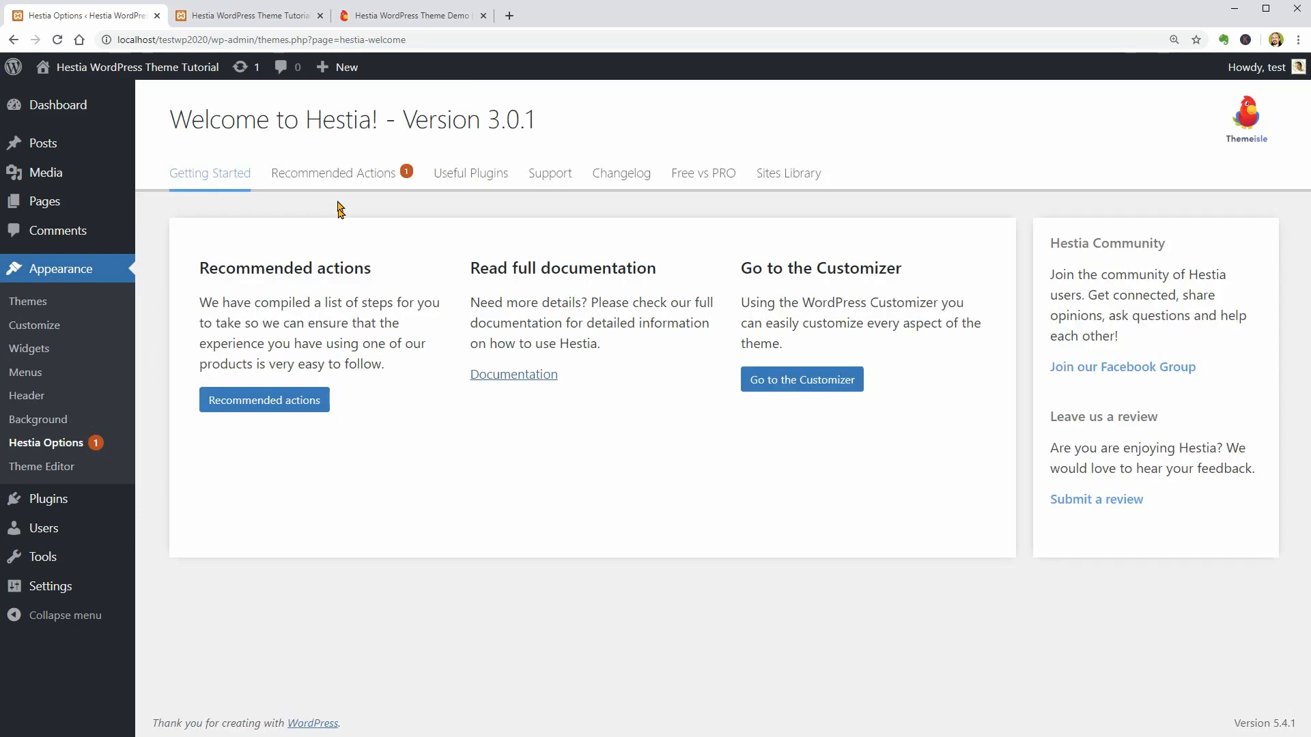
{"action": "left_click", "coordinate": [333, 174]}
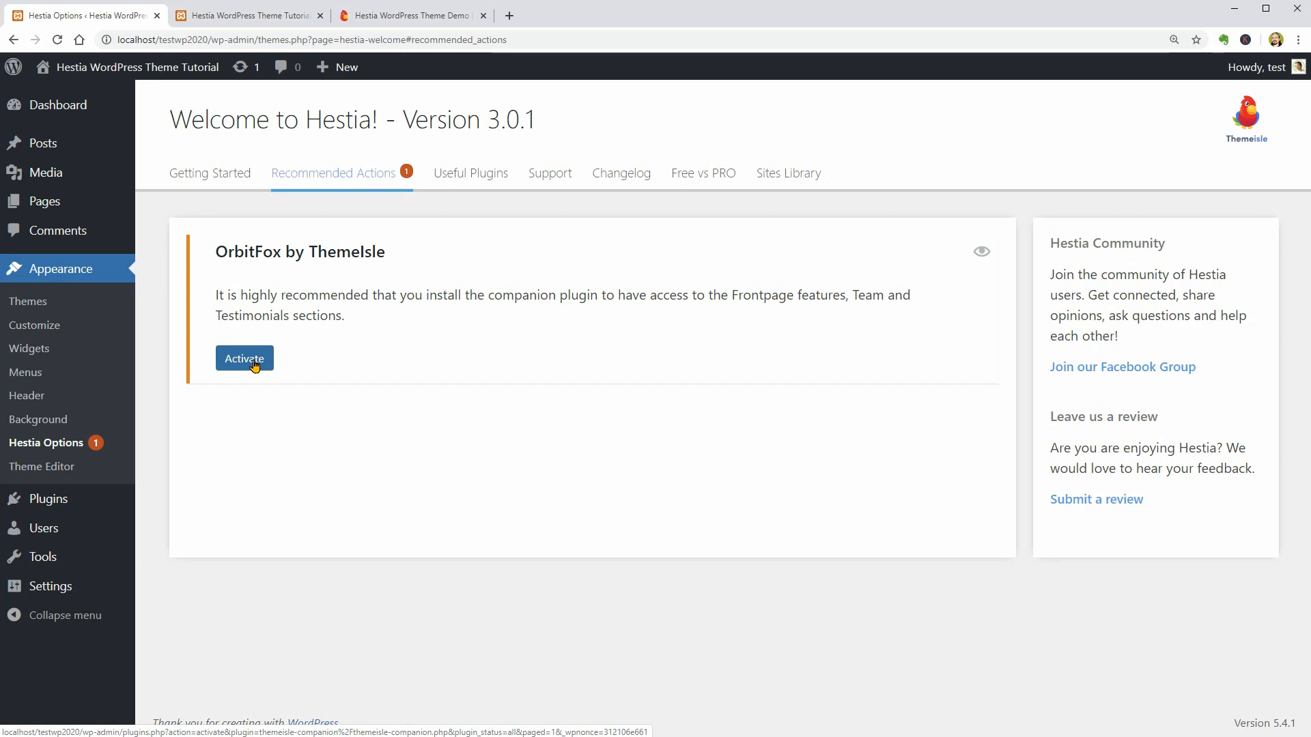
- Examine the available Frontpage Sections in the Customizer, then leave it without saving
{"action": "left_click", "coordinate": [49, 326]}
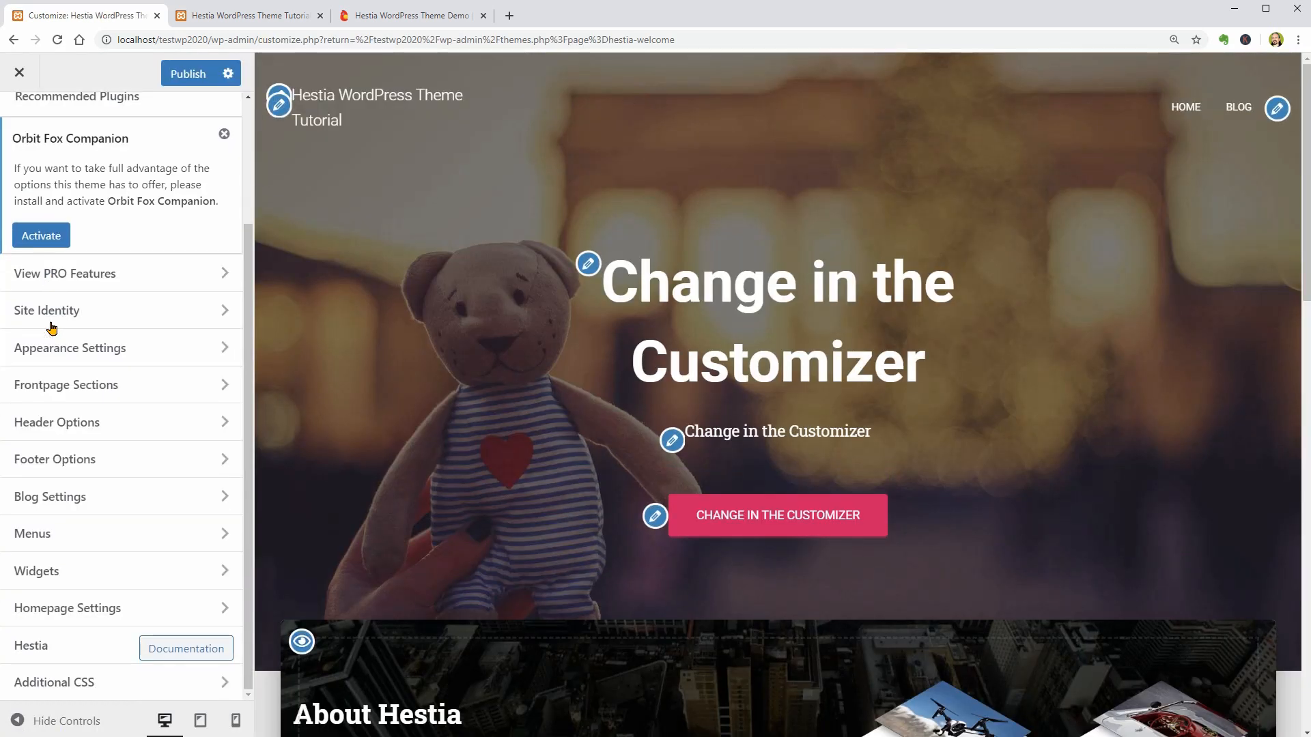
{"action": "left_click", "coordinate": [186, 388]}
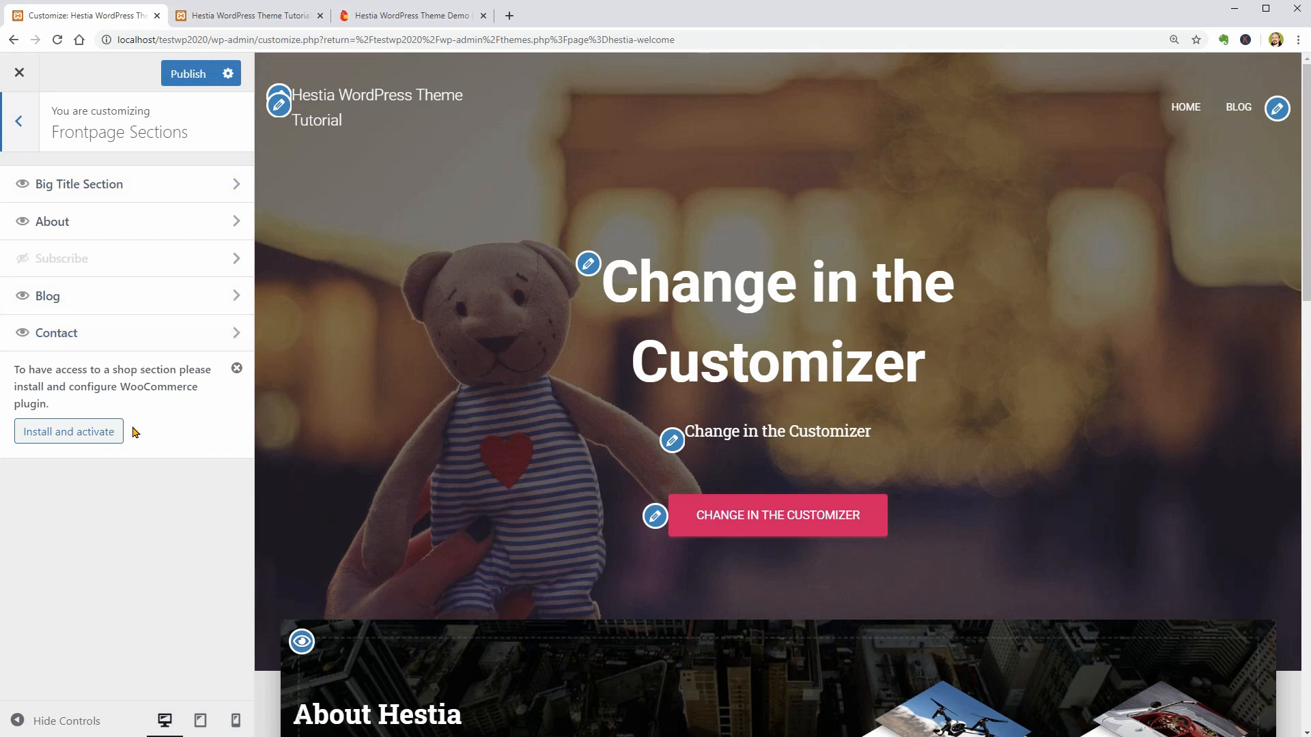
{"action": "left_click", "coordinate": [20, 73]}
{"action": "left_click", "coordinate": [726, 131]}
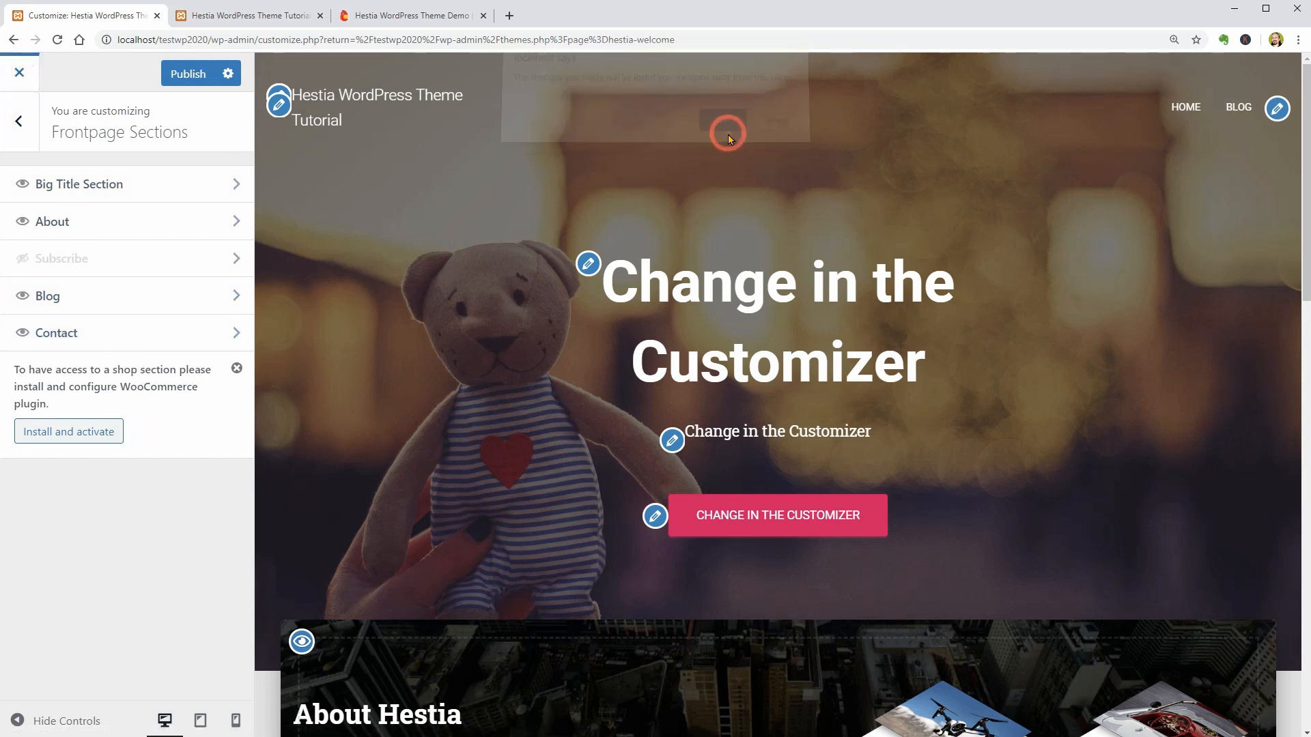
- Activate the recommended OrbitFox by ThemeIsle companion plugin
{"action": "left_click", "coordinate": [360, 176]}
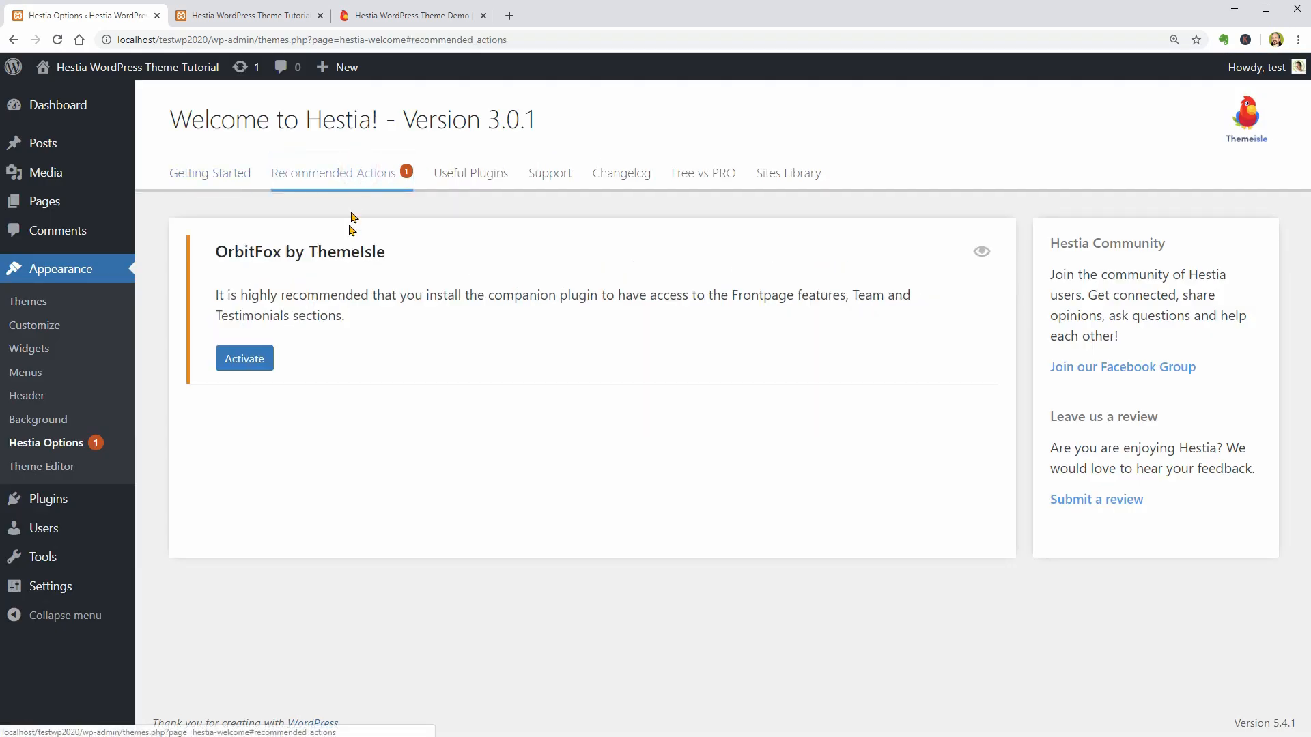
{"action": "left_click", "coordinate": [252, 360]}
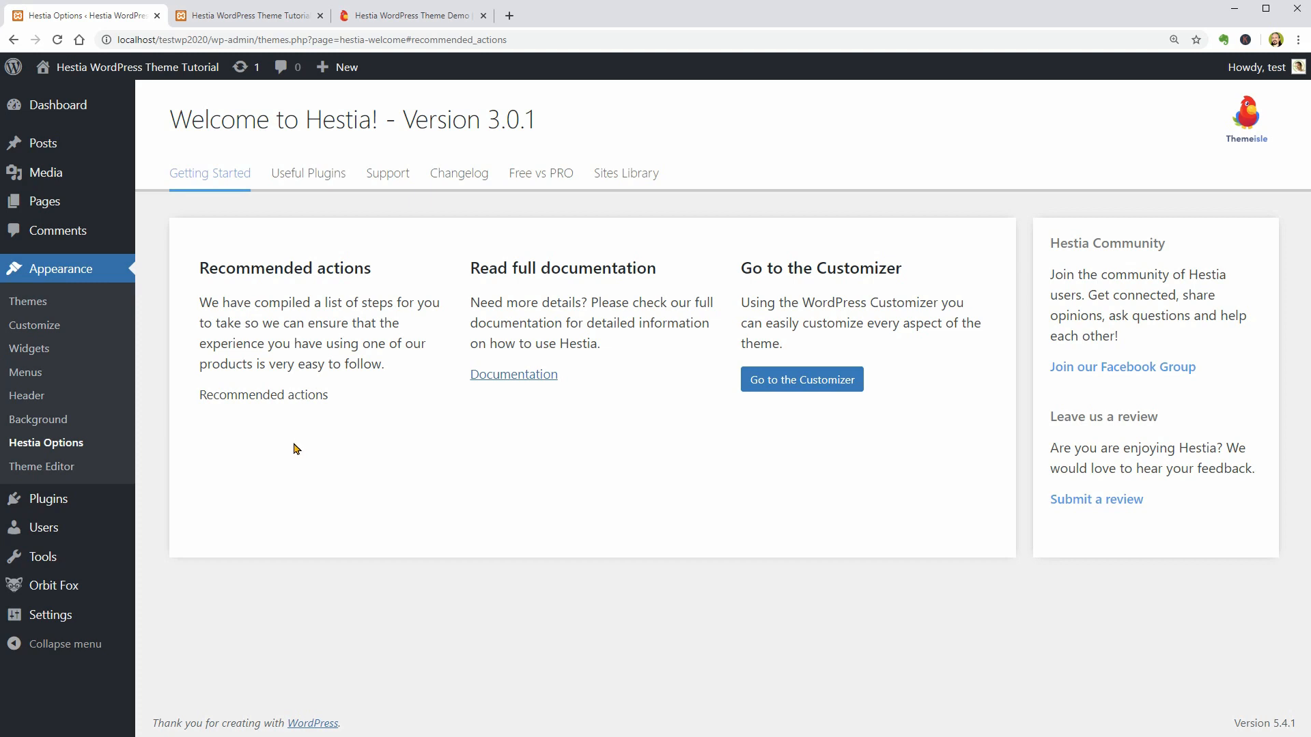
- Examine the available modules in Orbit Fox's general settings and compare the Menu Icons module with the Hestia demo site's navigation menu
{"action": "mouse_move", "coordinate": [76, 589]}
{"action": "left_click", "coordinate": [184, 589]}
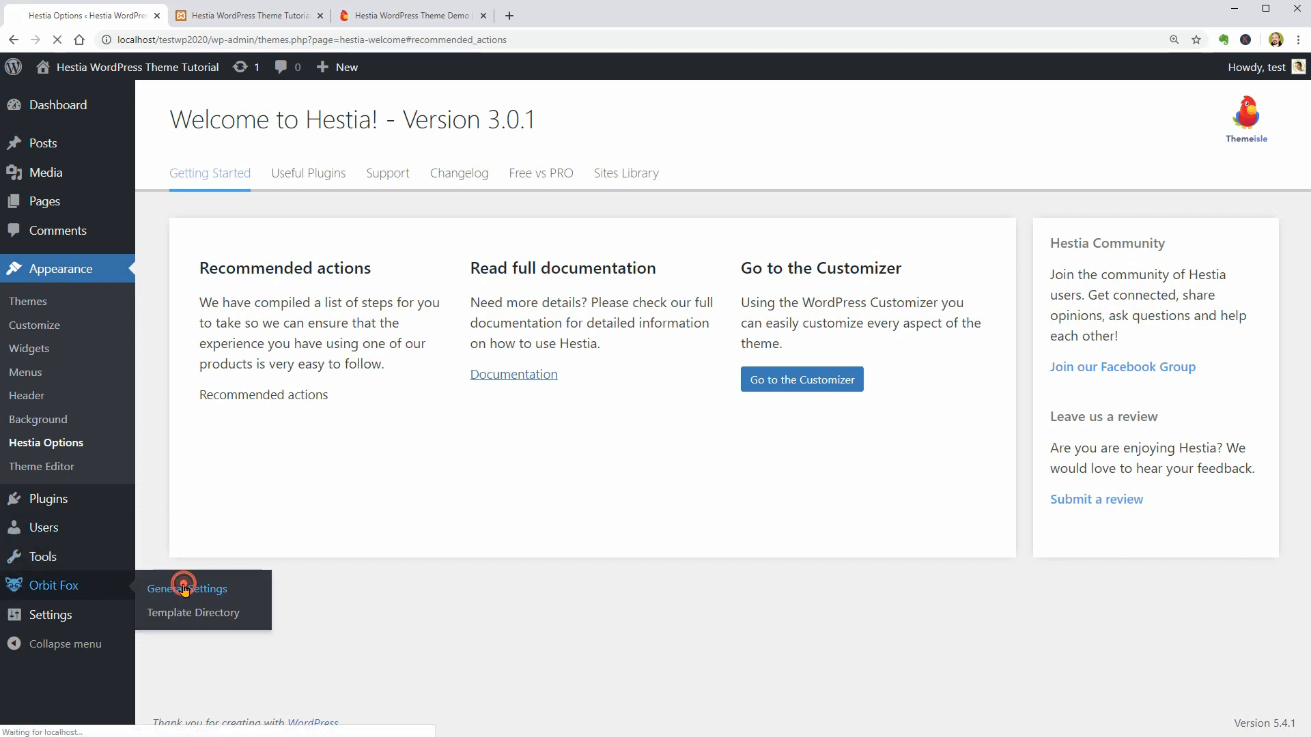
{"action": "scroll", "coordinate": [430, 419], "scroll_direction": "down", "scroll_amount": 2}
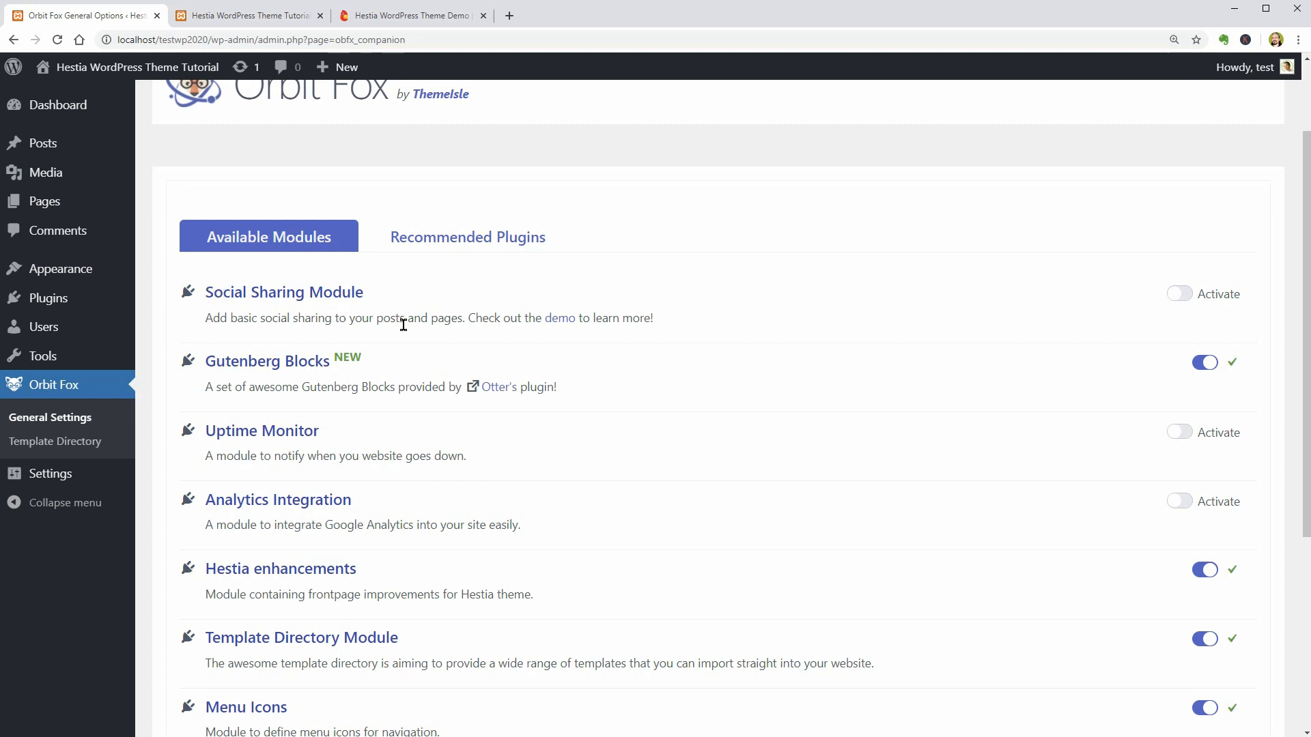
{"action": "scroll", "coordinate": [420, 401], "scroll_direction": "down", "scroll_amount": 1}
{"action": "scroll", "coordinate": [420, 401], "scroll_direction": "down", "scroll_amount": 2}
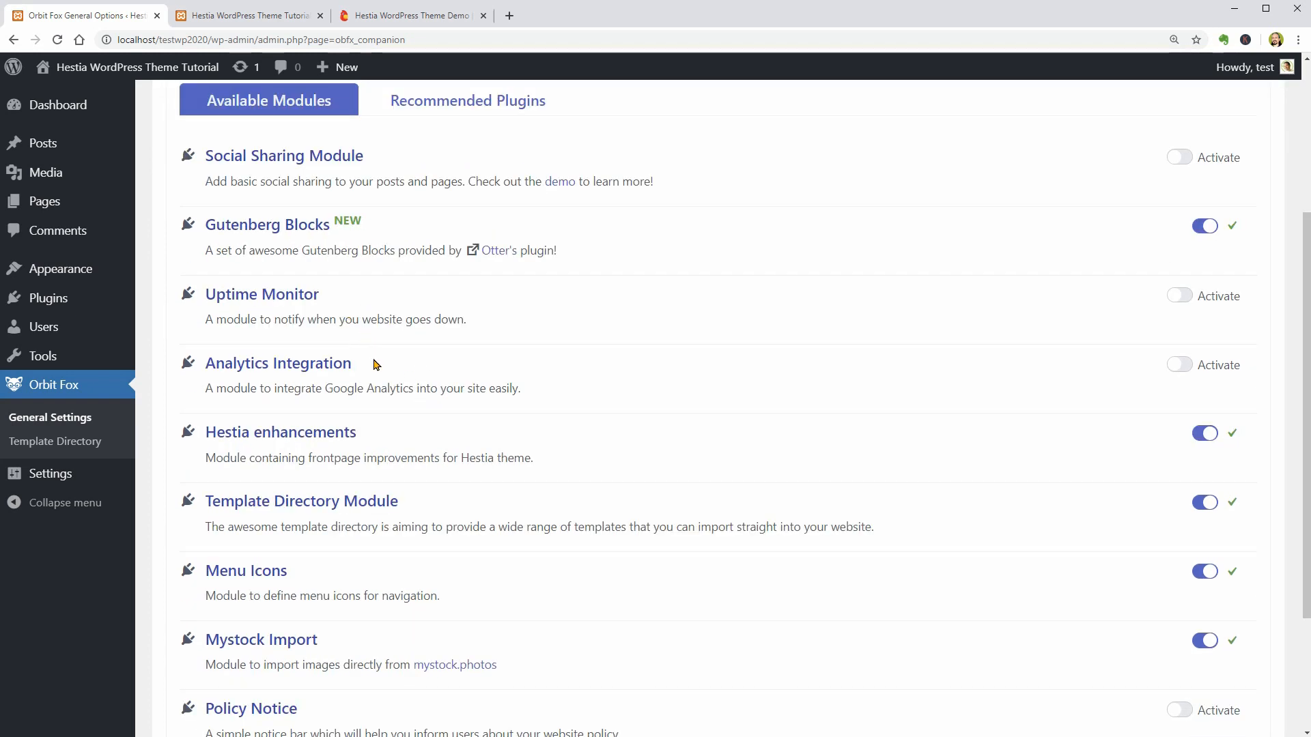
{"action": "scroll", "coordinate": [375, 361], "scroll_direction": "down", "scroll_amount": 2}
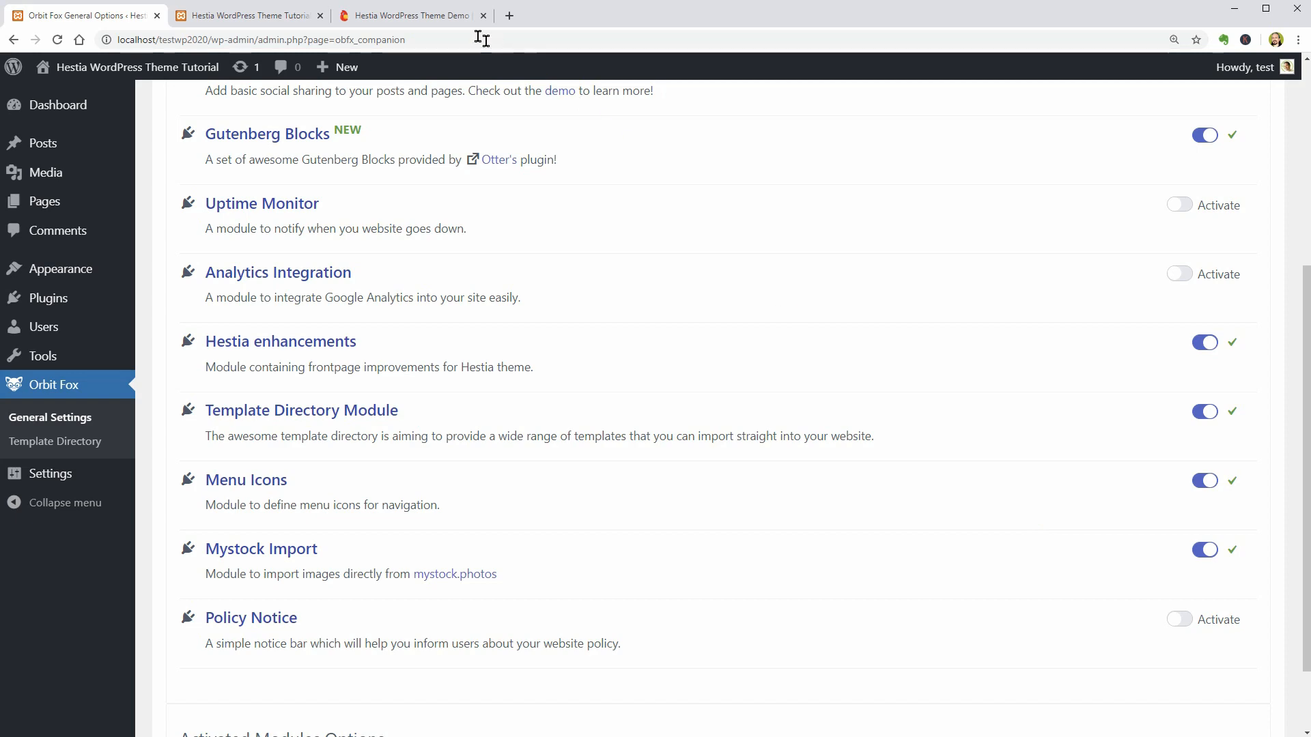
{"action": "left_click", "coordinate": [437, 15]}
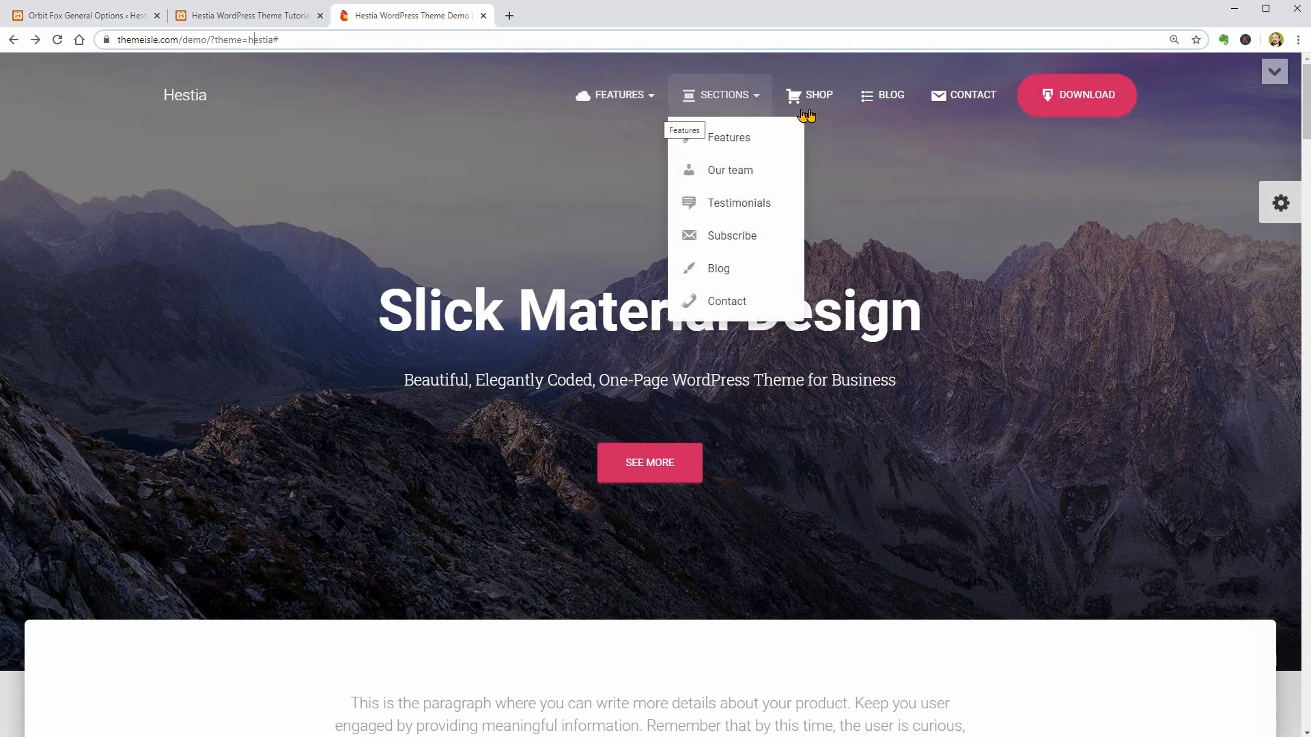
{"action": "left_click", "coordinate": [136, 15]}
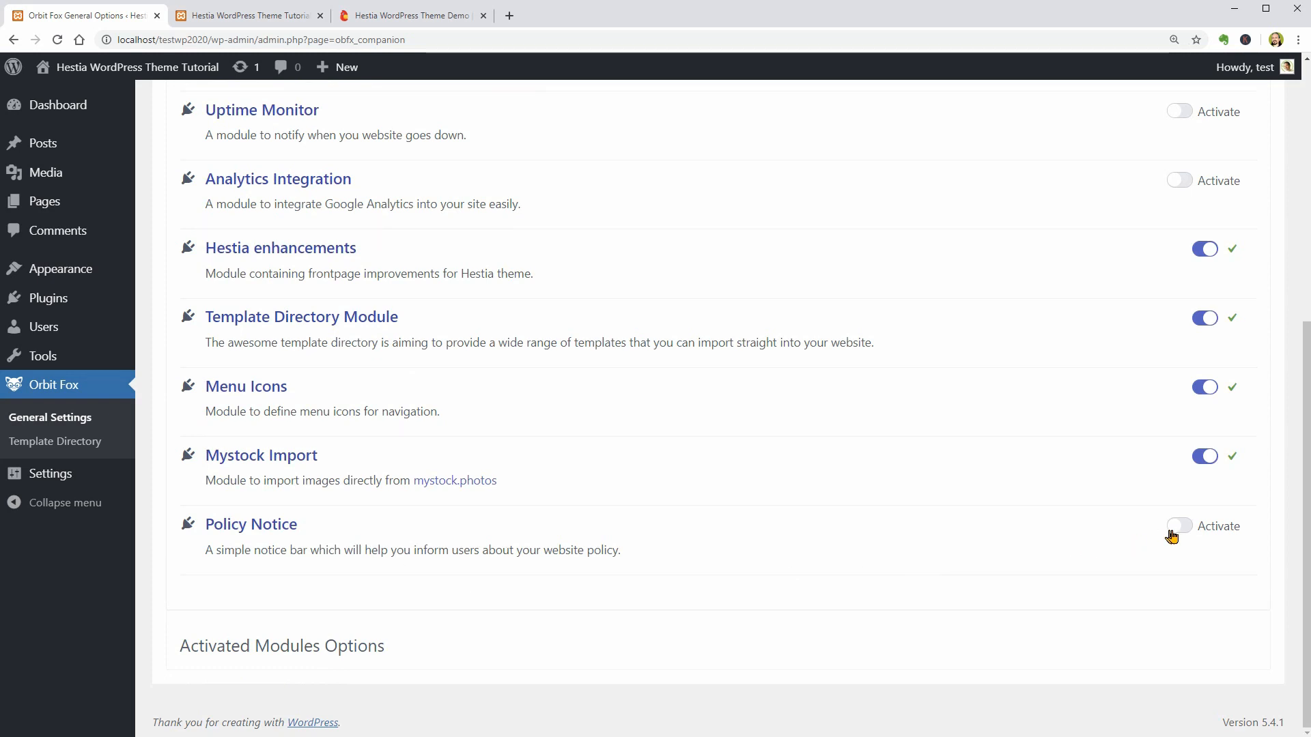
- Activate the Policy Notice module, allow its privacy policy bar to display, and save the settings
{"action": "left_click", "coordinate": [1171, 535]}
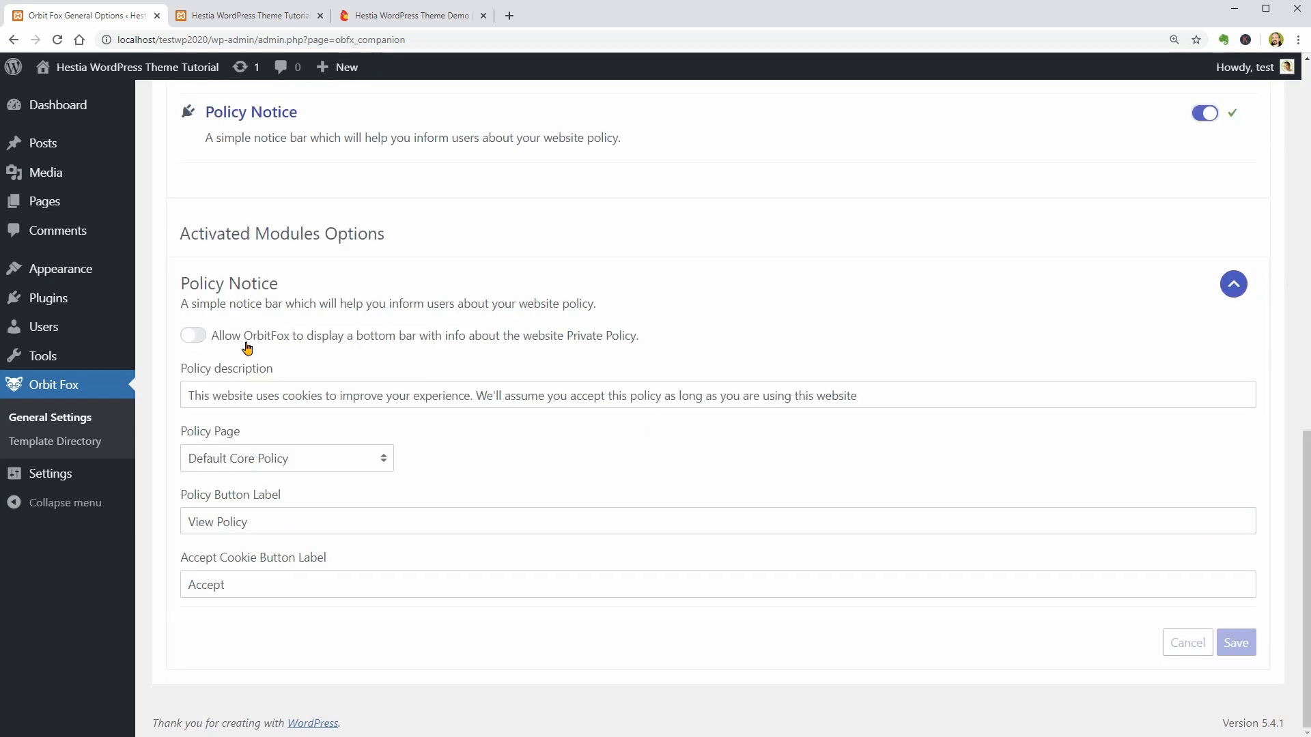
{"action": "left_click", "coordinate": [193, 335]}
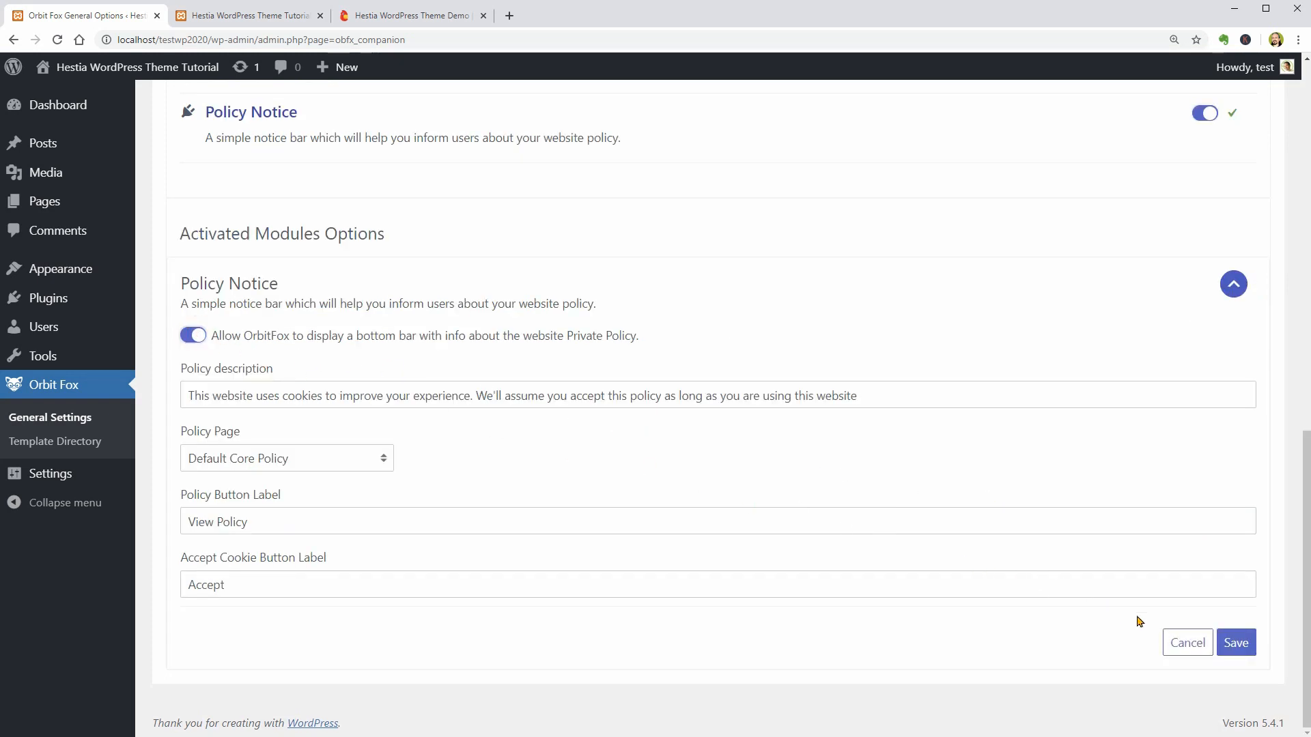
{"action": "left_click", "coordinate": [1236, 643]}
- Open the site in another new tab and check the cookie policy bar on the front page
{"action": "mouse_move", "coordinate": [92, 73]}
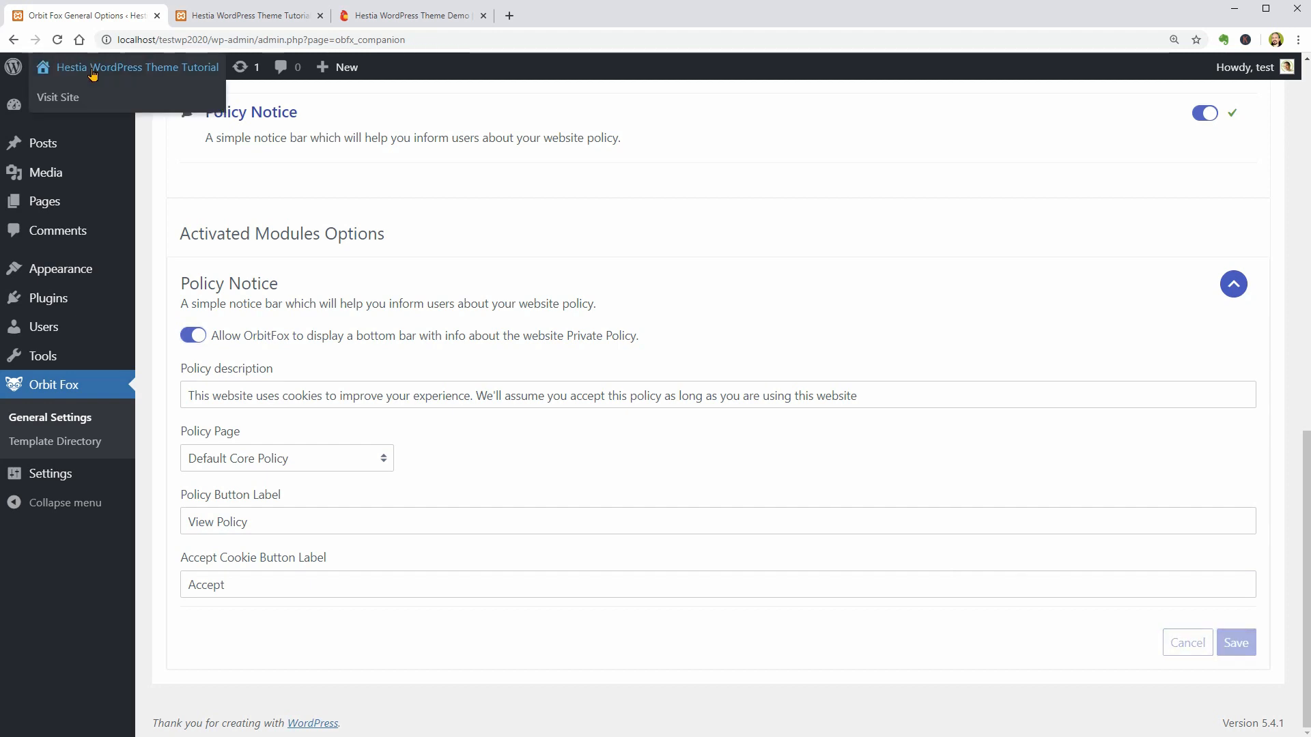
{"action": "right_click", "coordinate": [65, 103]}
{"action": "left_click", "coordinate": [109, 112]}
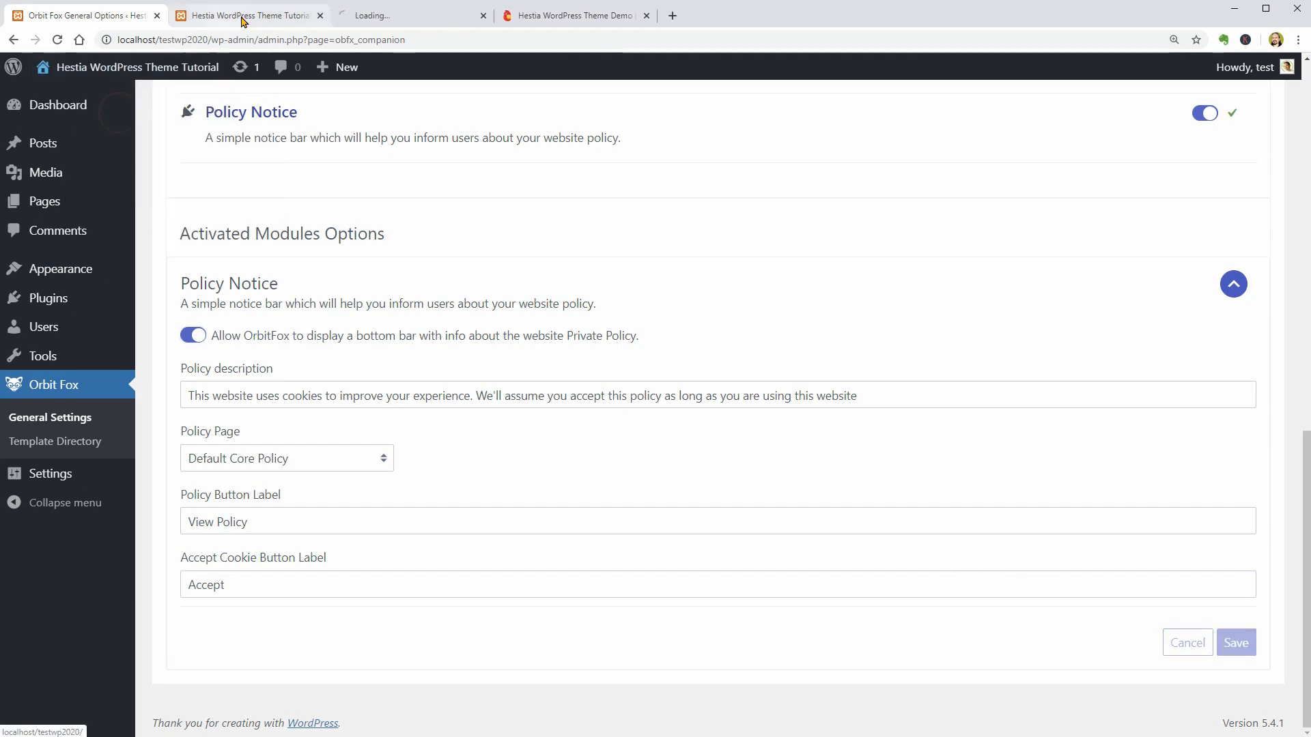
{"action": "left_click", "coordinate": [394, 20]}
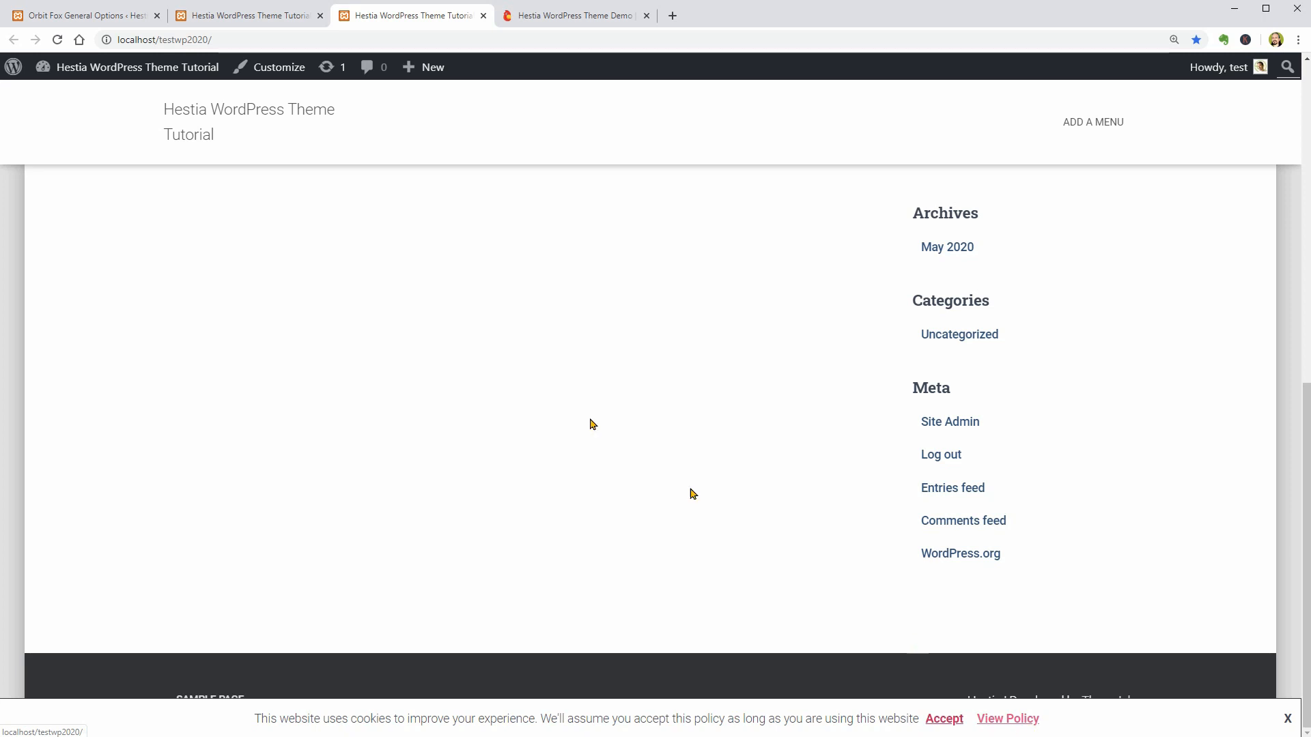
- Return to the Orbit Fox settings and review the Policy Page choices, keeping Default Core Policy
{"action": "left_click", "coordinate": [130, 20]}
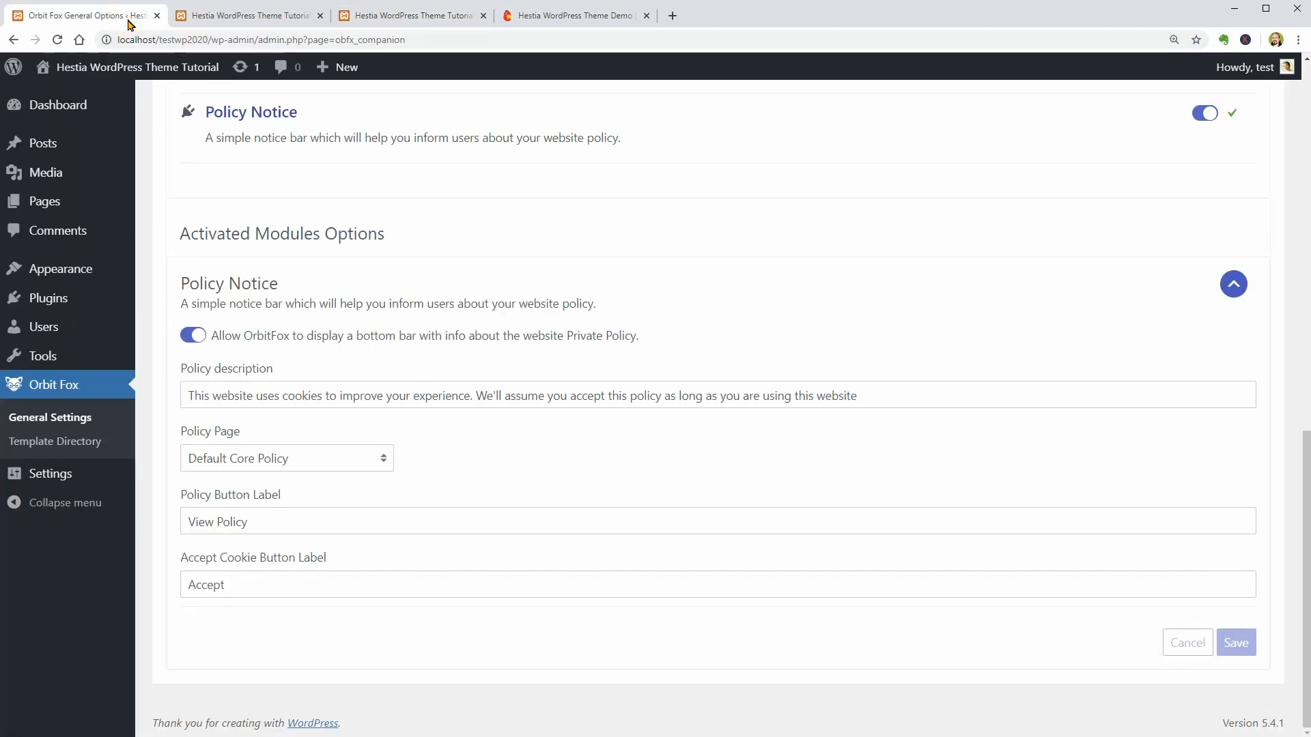
{"action": "left_click", "coordinate": [322, 463]}
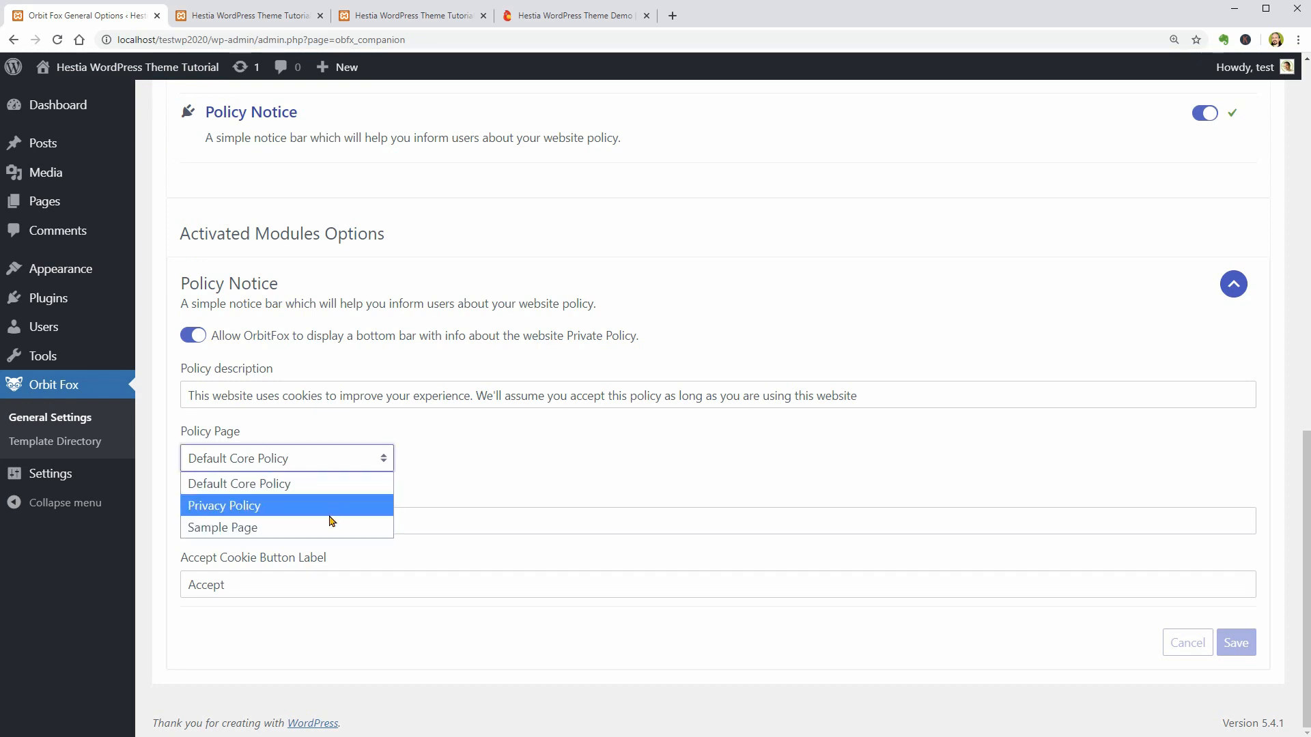
{"action": "left_click", "coordinate": [325, 466]}
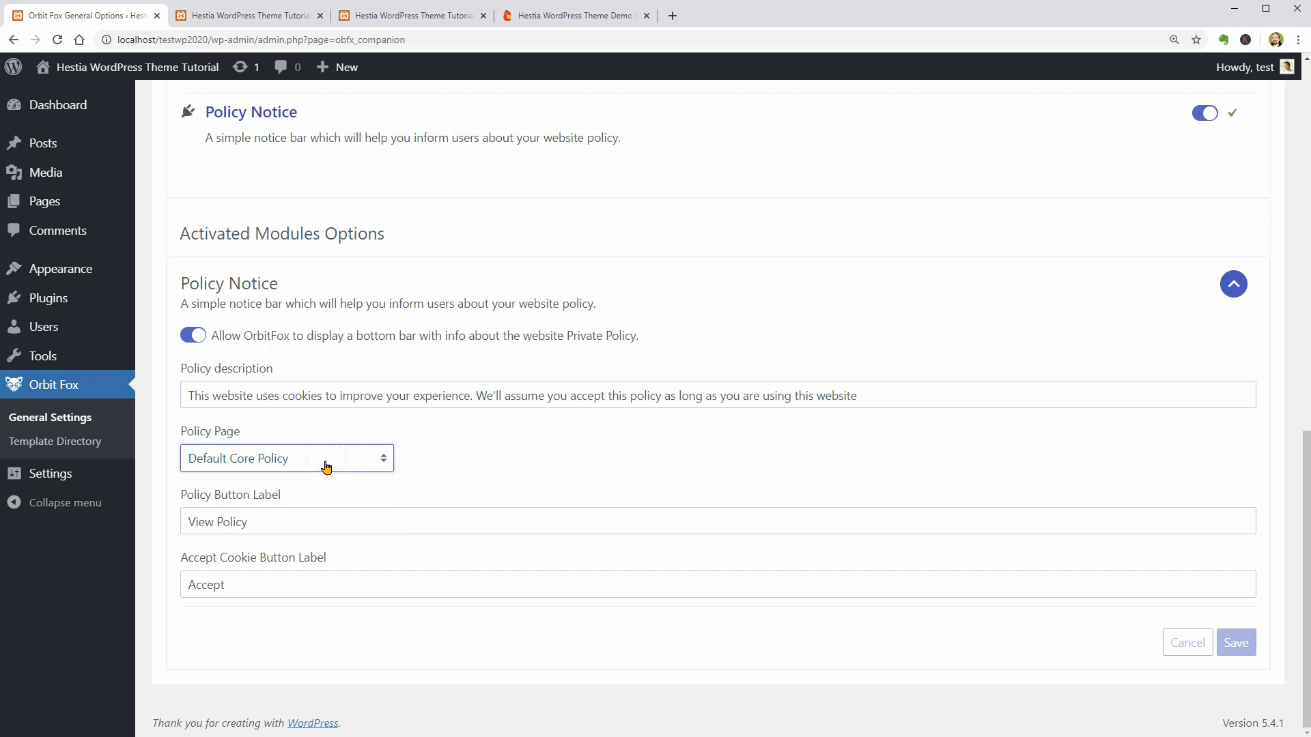
- Close the extra site preview tab and open Hestia Options in the WordPress admin
{"action": "left_click", "coordinate": [483, 15]}
{"action": "mouse_move", "coordinate": [126, 287]}
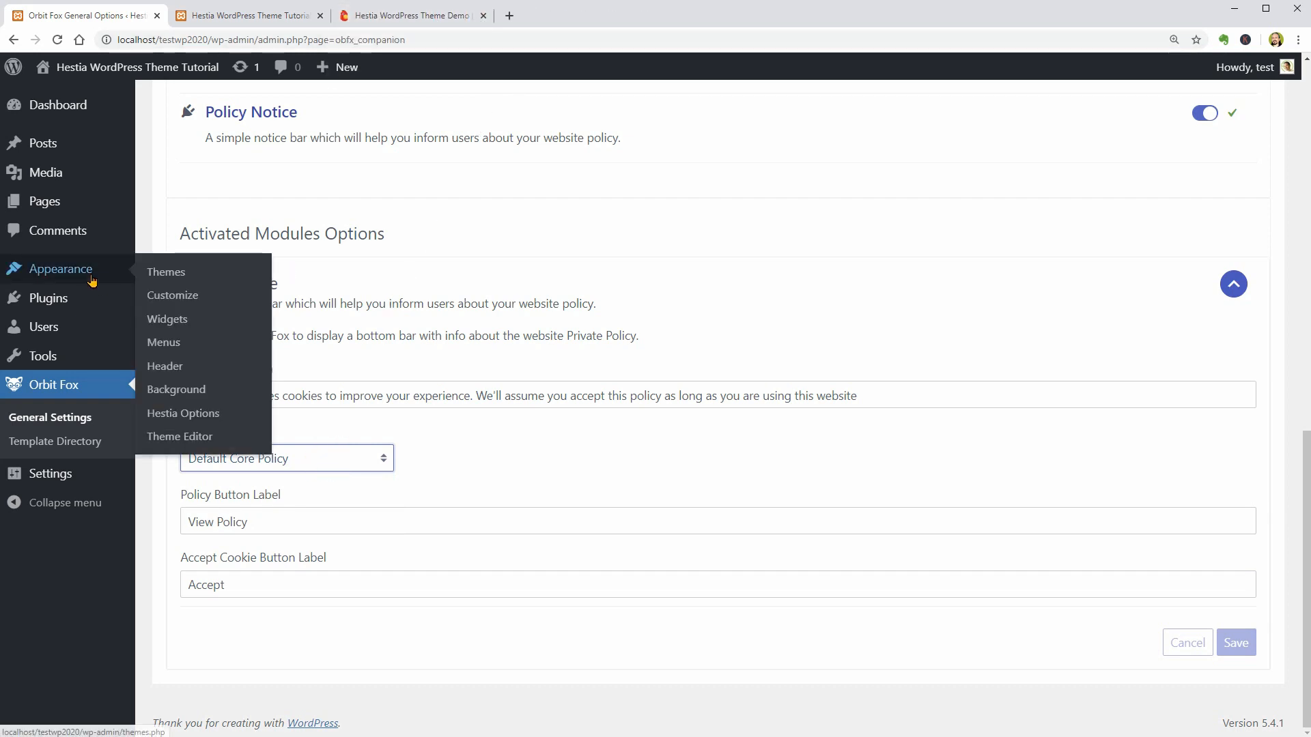
{"action": "left_click", "coordinate": [204, 413]}
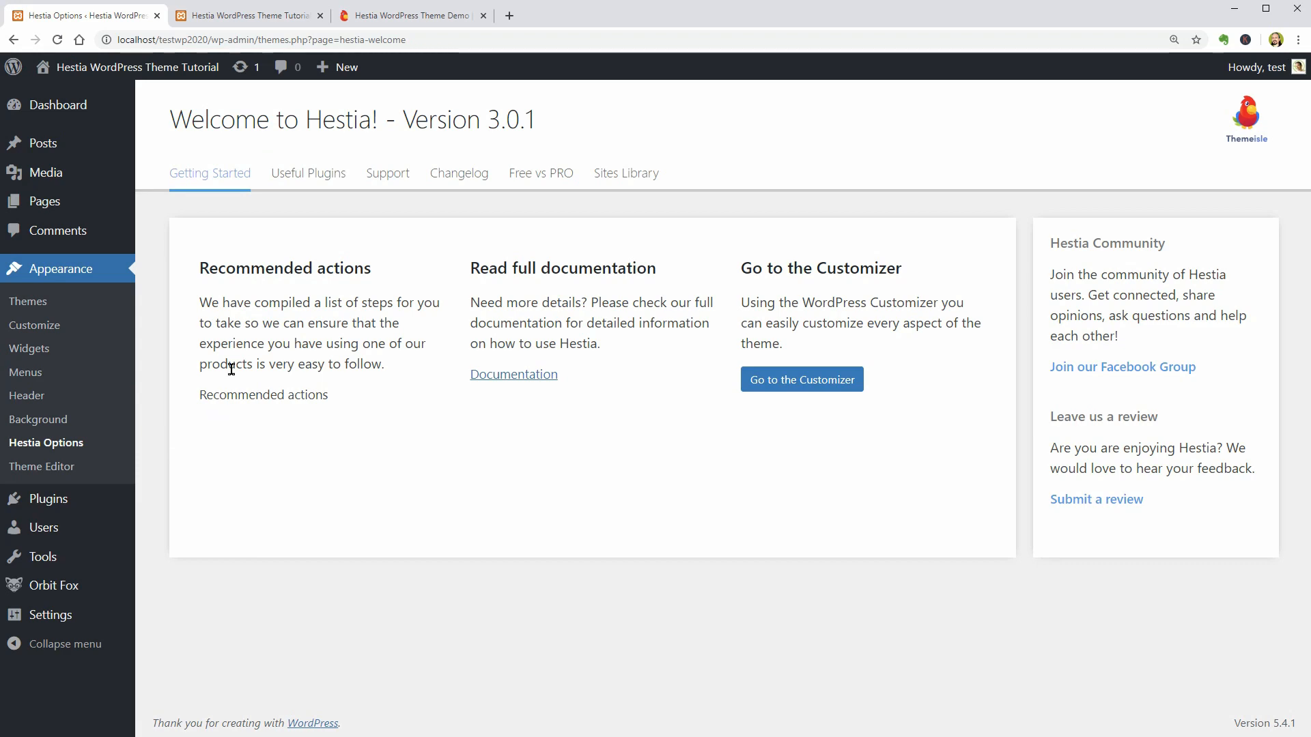
- Examine the useful plugins recommended for Hestia, including Elementor Page Builder, Visualizer, Contact Form by WPForms and TranslatePress
{"action": "left_click", "coordinate": [309, 174]}
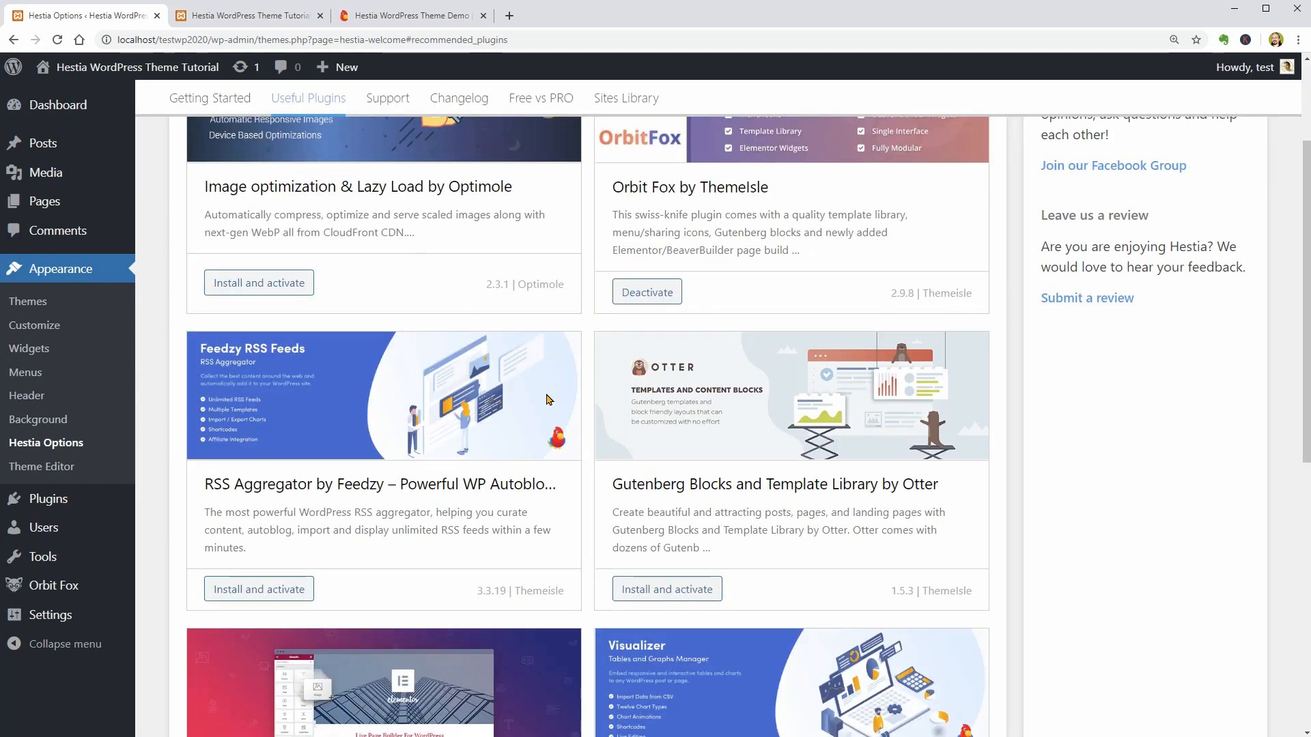
{"action": "scroll", "coordinate": [549, 399], "scroll_direction": "up", "scroll_amount": 3}
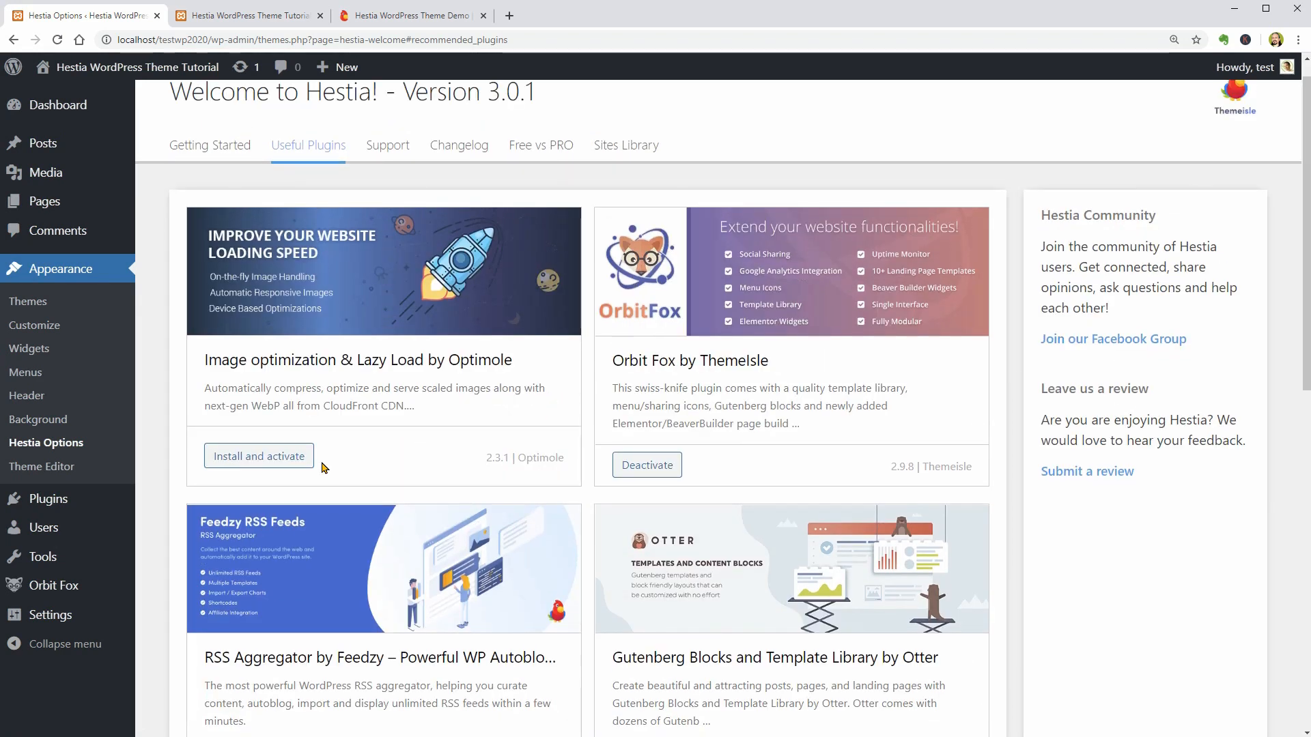
{"action": "scroll", "coordinate": [382, 459], "scroll_direction": "down", "scroll_amount": 3}
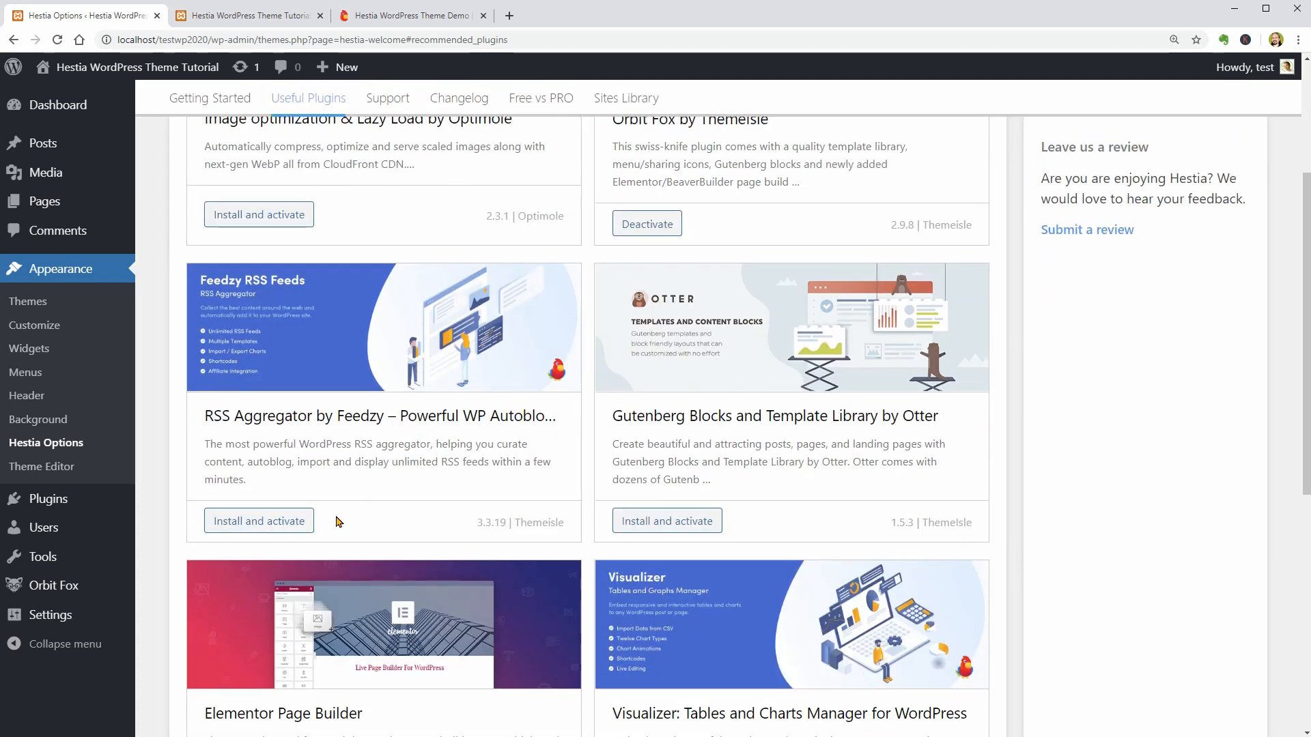
{"action": "scroll", "coordinate": [336, 521], "scroll_direction": "down", "scroll_amount": 3}
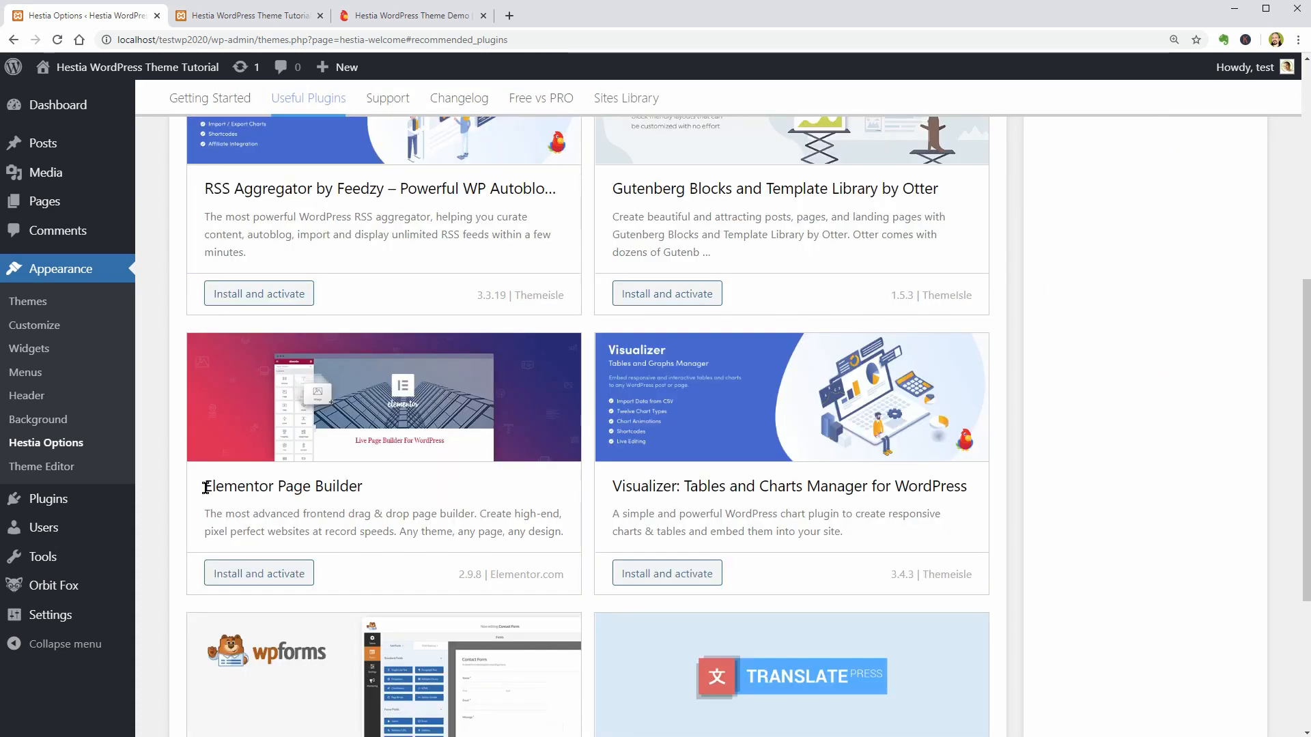
{"action": "left_click_drag", "start_coordinate": [205, 488], "coordinate": [365, 490]}
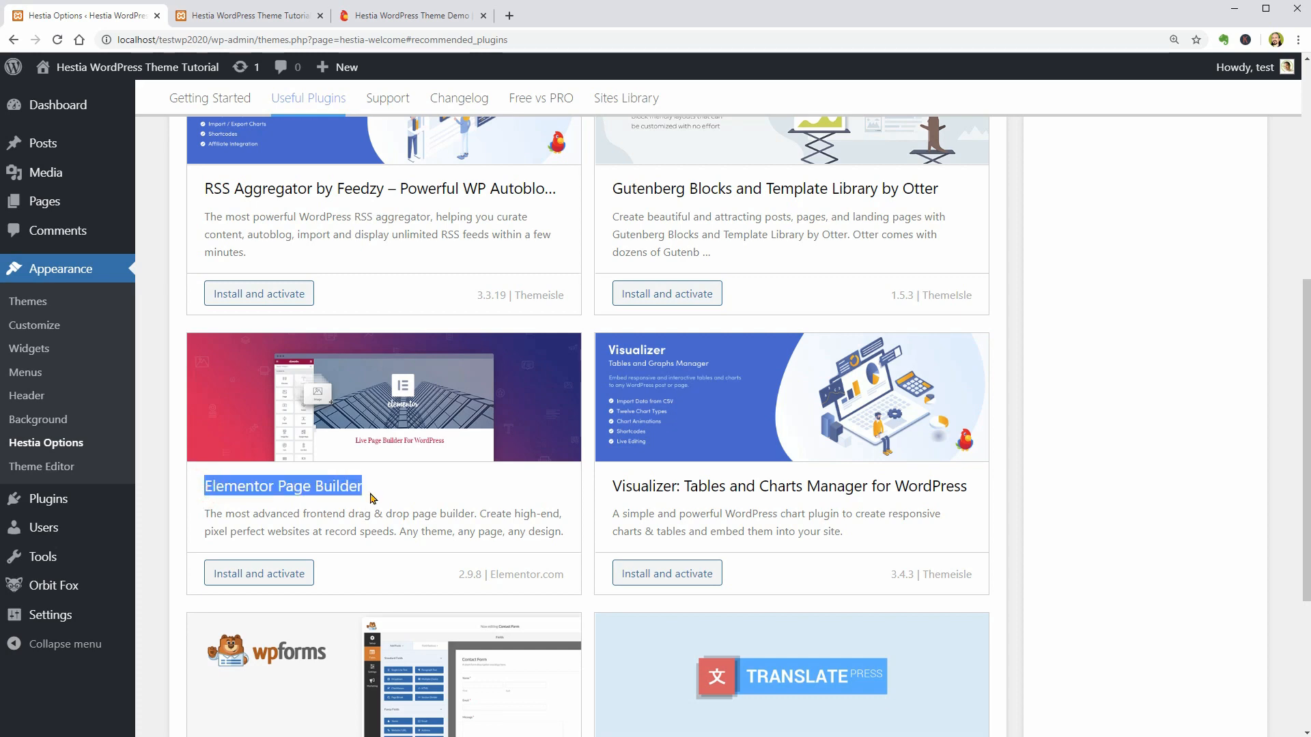
{"action": "scroll", "coordinate": [373, 499], "scroll_direction": "down", "scroll_amount": 2}
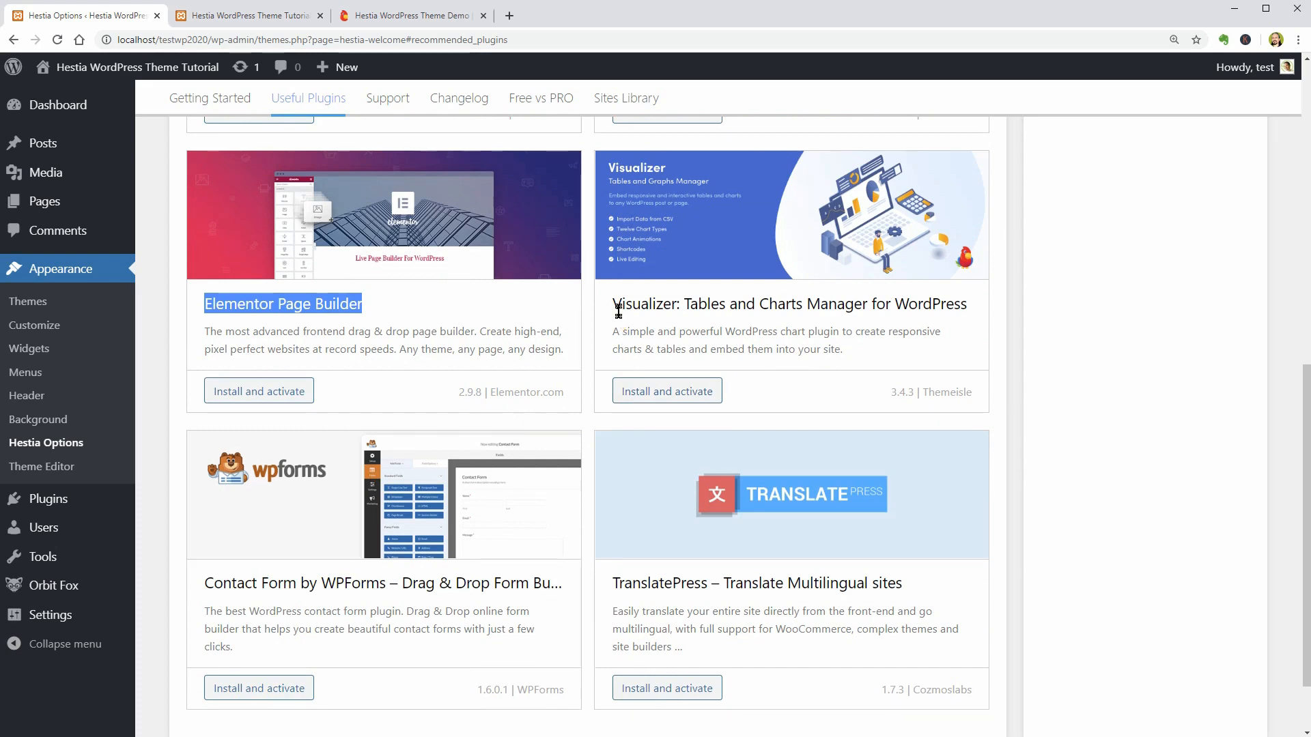
{"action": "left_click_drag", "start_coordinate": [615, 304], "coordinate": [968, 307]}
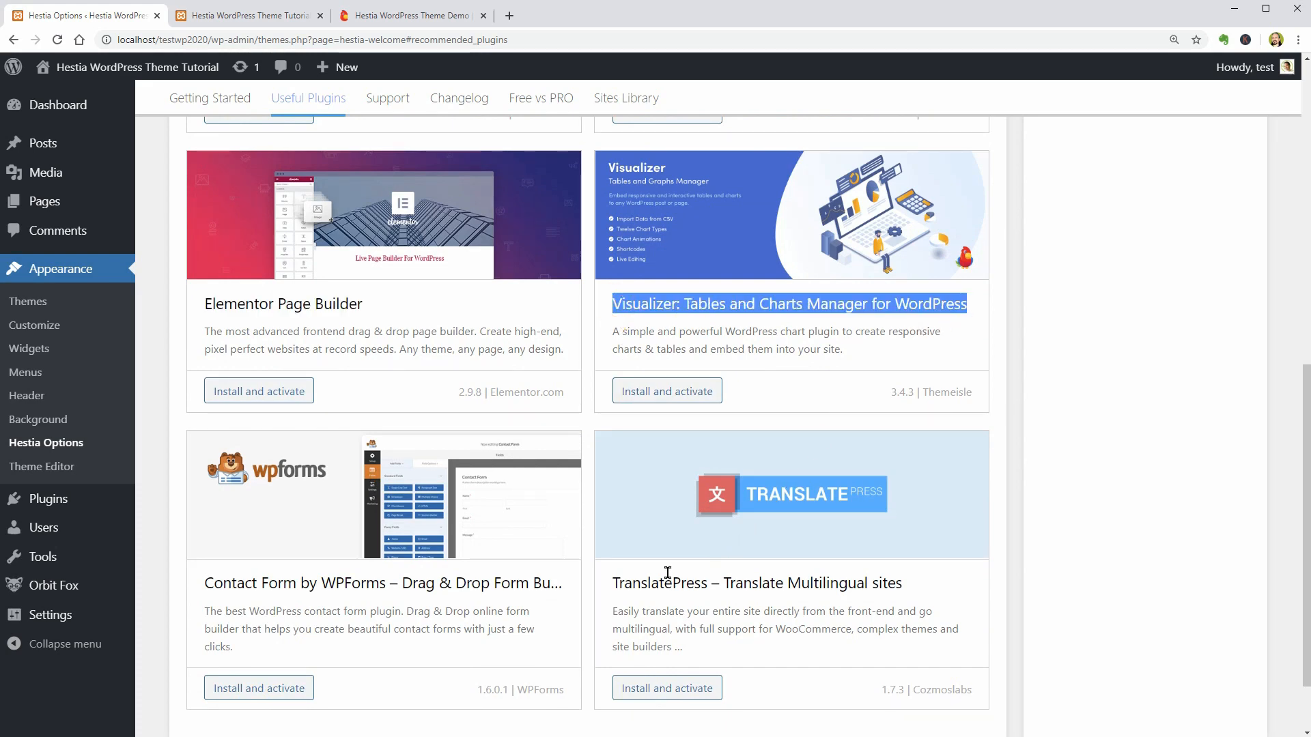
{"action": "scroll", "coordinate": [614, 567], "scroll_direction": "down", "scroll_amount": 1}
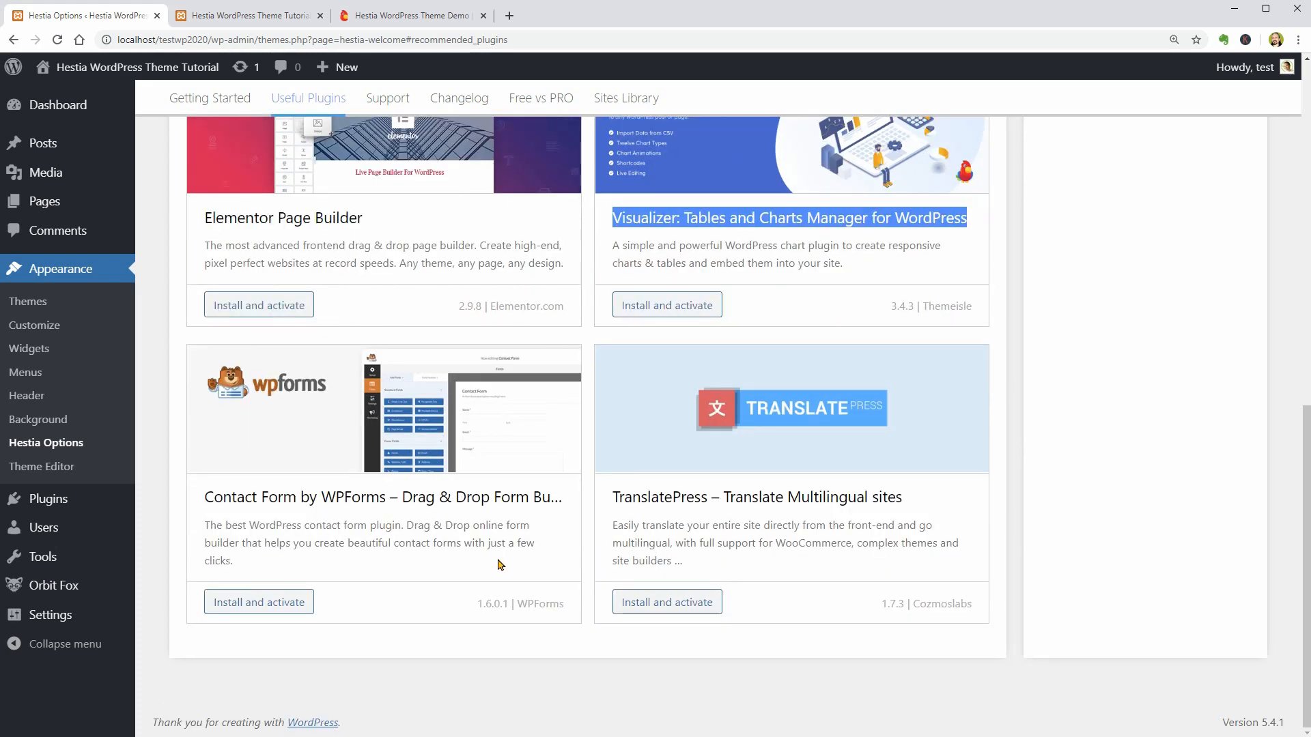
{"action": "left_click_drag", "start_coordinate": [204, 497], "coordinate": [548, 515]}
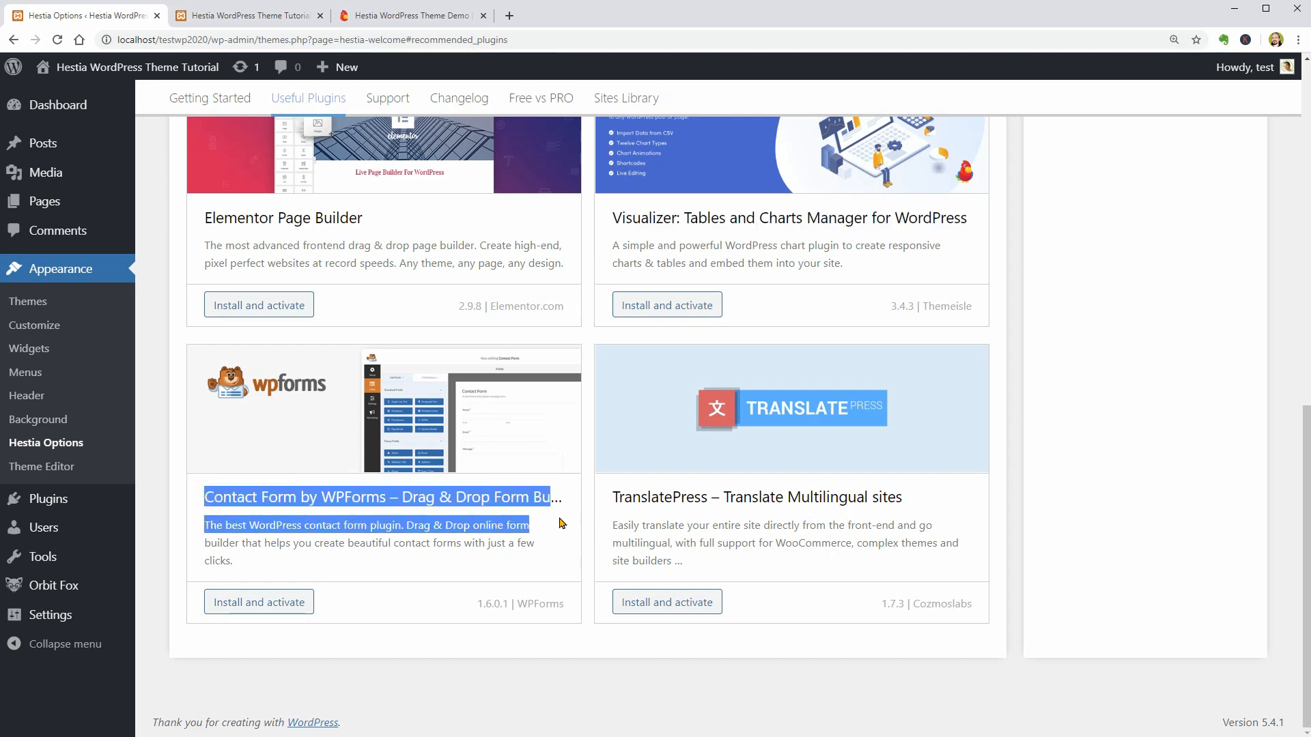
{"action": "left_click", "coordinate": [562, 522]}
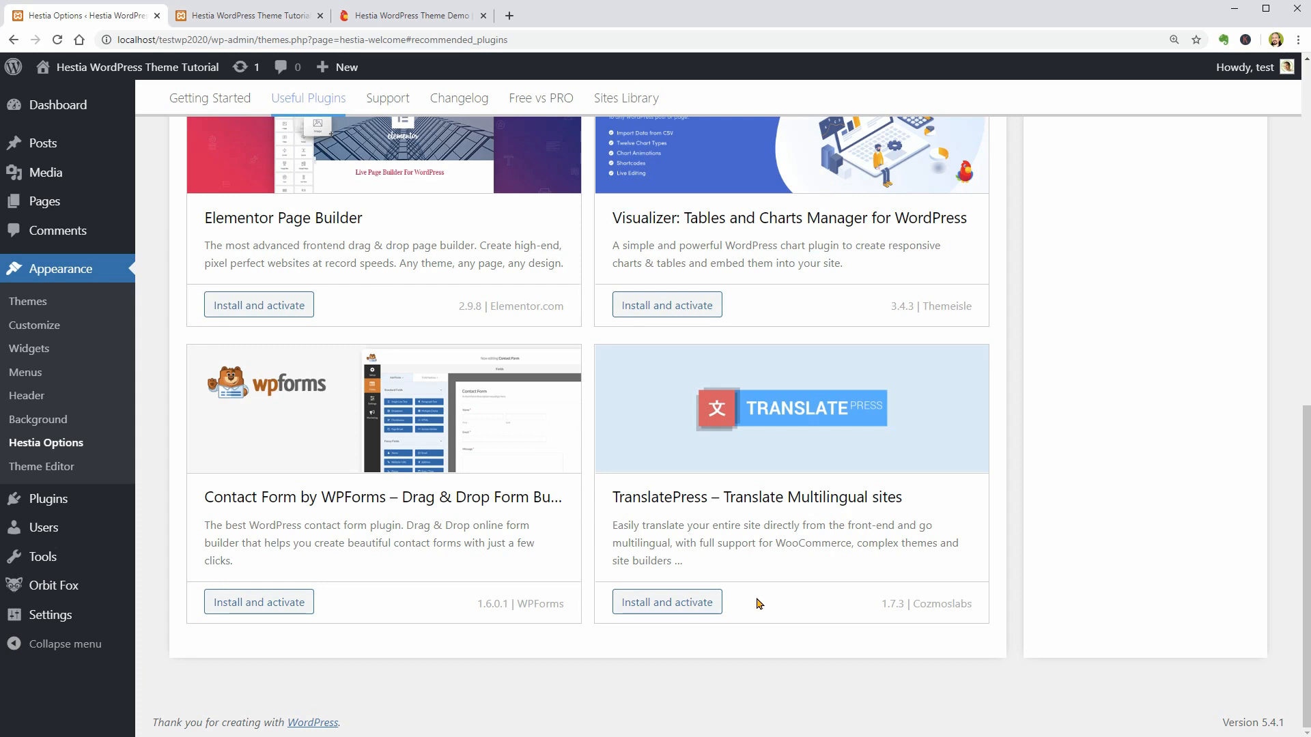
- Open the Hestia Sites Library and locate the Hestia Original demo
{"action": "left_click", "coordinate": [633, 112]}
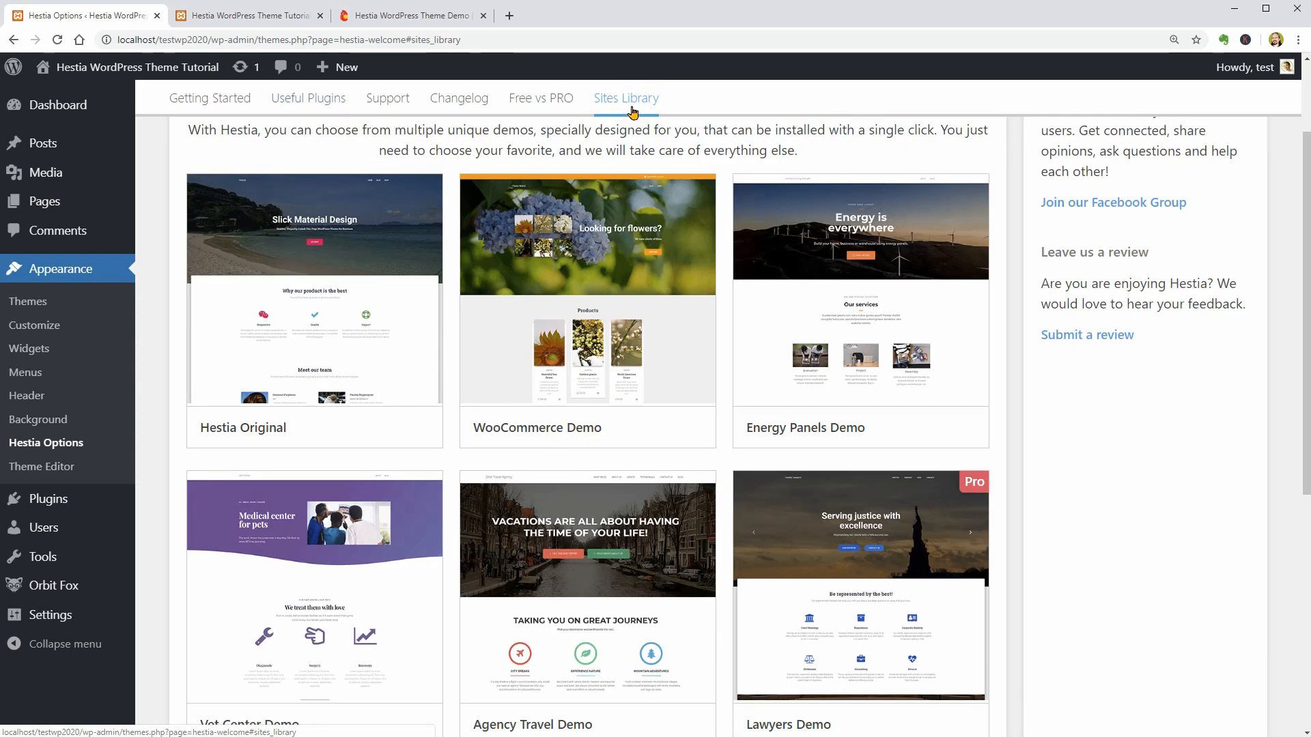
{"action": "scroll", "coordinate": [708, 257], "scroll_direction": "up", "scroll_amount": 2}
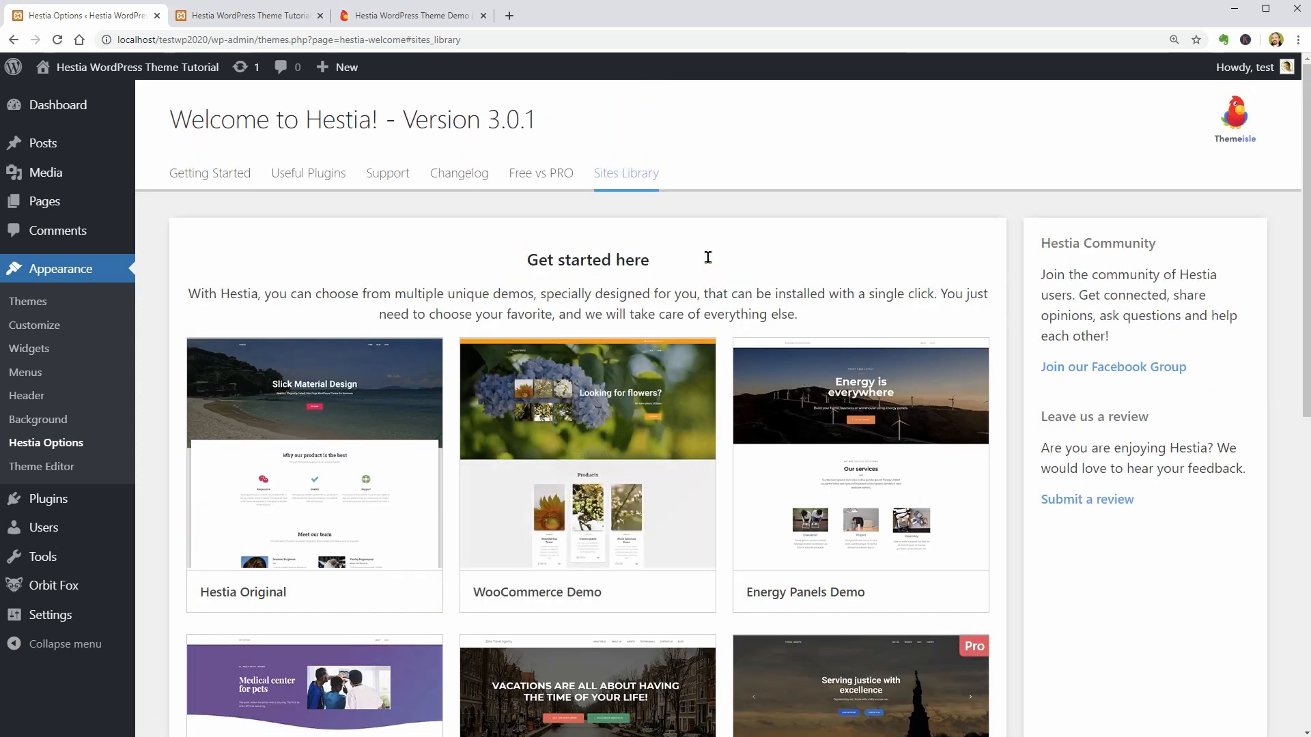
{"action": "mouse_move", "coordinate": [312, 469]}
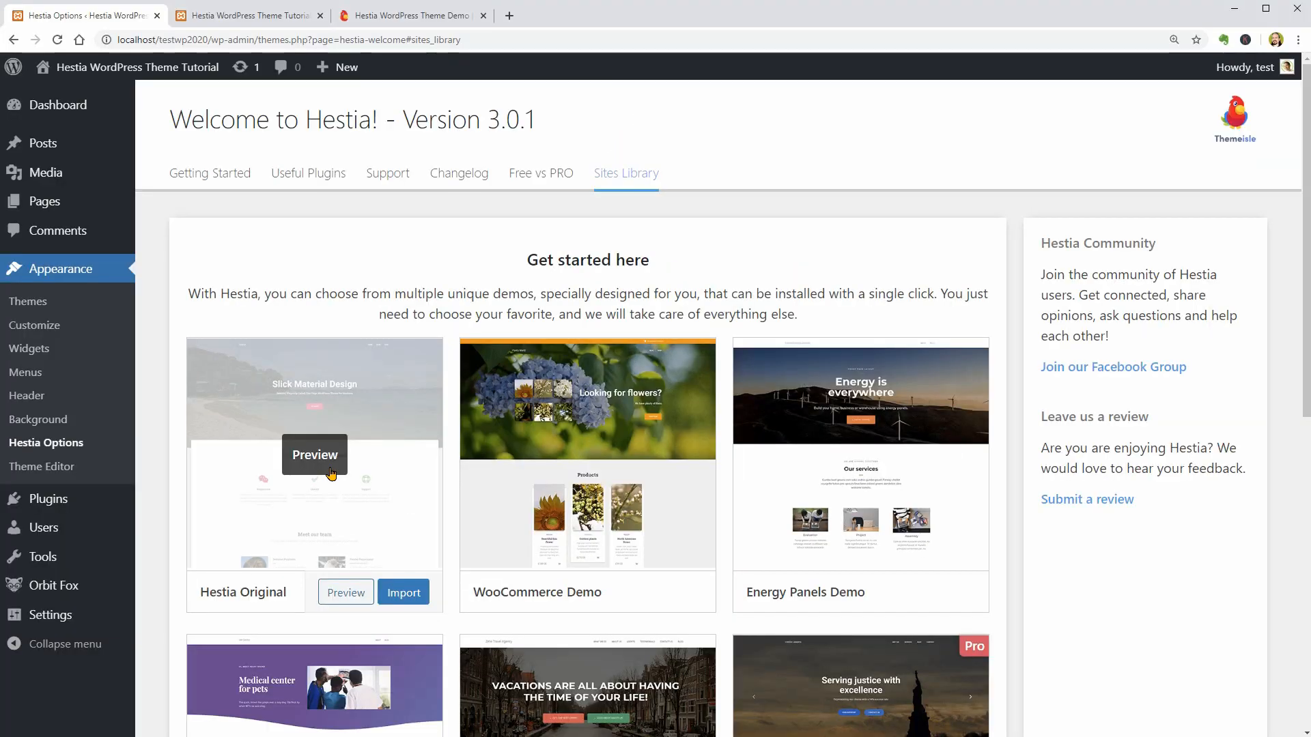
- Reload the site's front page in its open tab to check its current look, and return to the Sites Library
{"action": "left_click", "coordinate": [261, 15]}
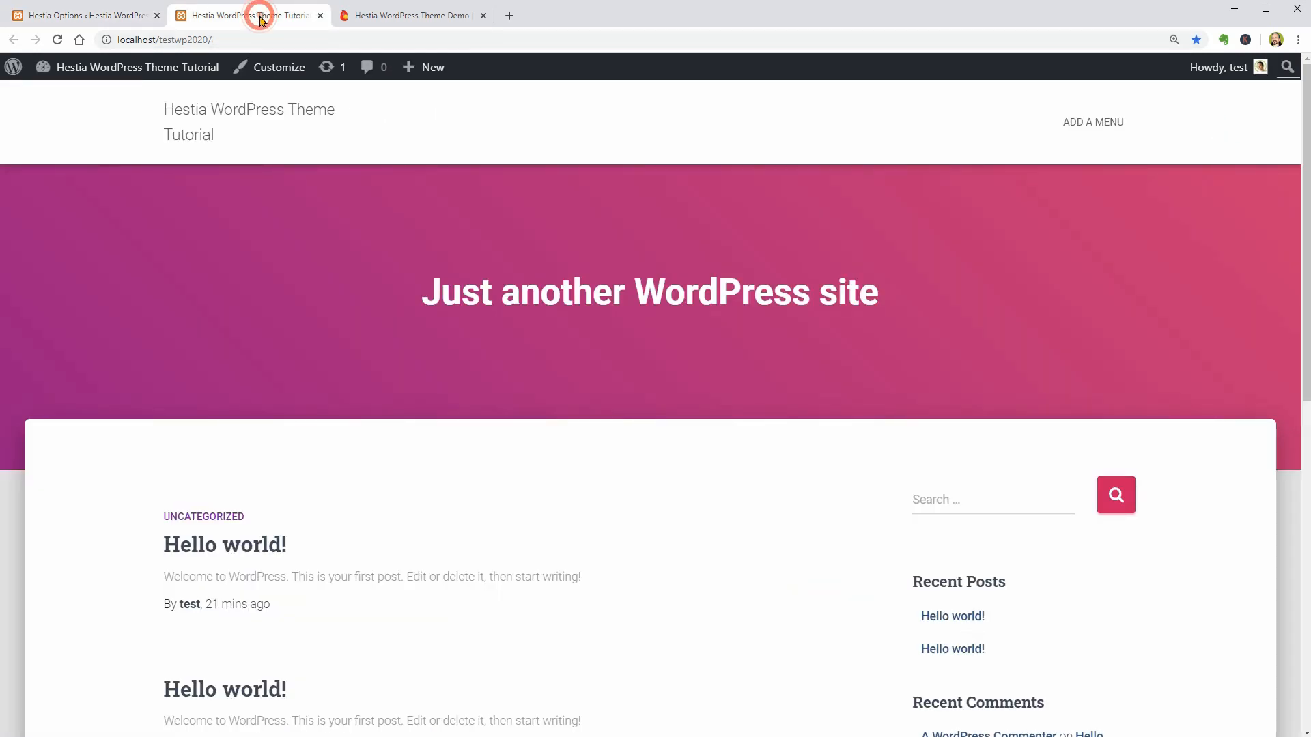
{"action": "left_click", "coordinate": [58, 40]}
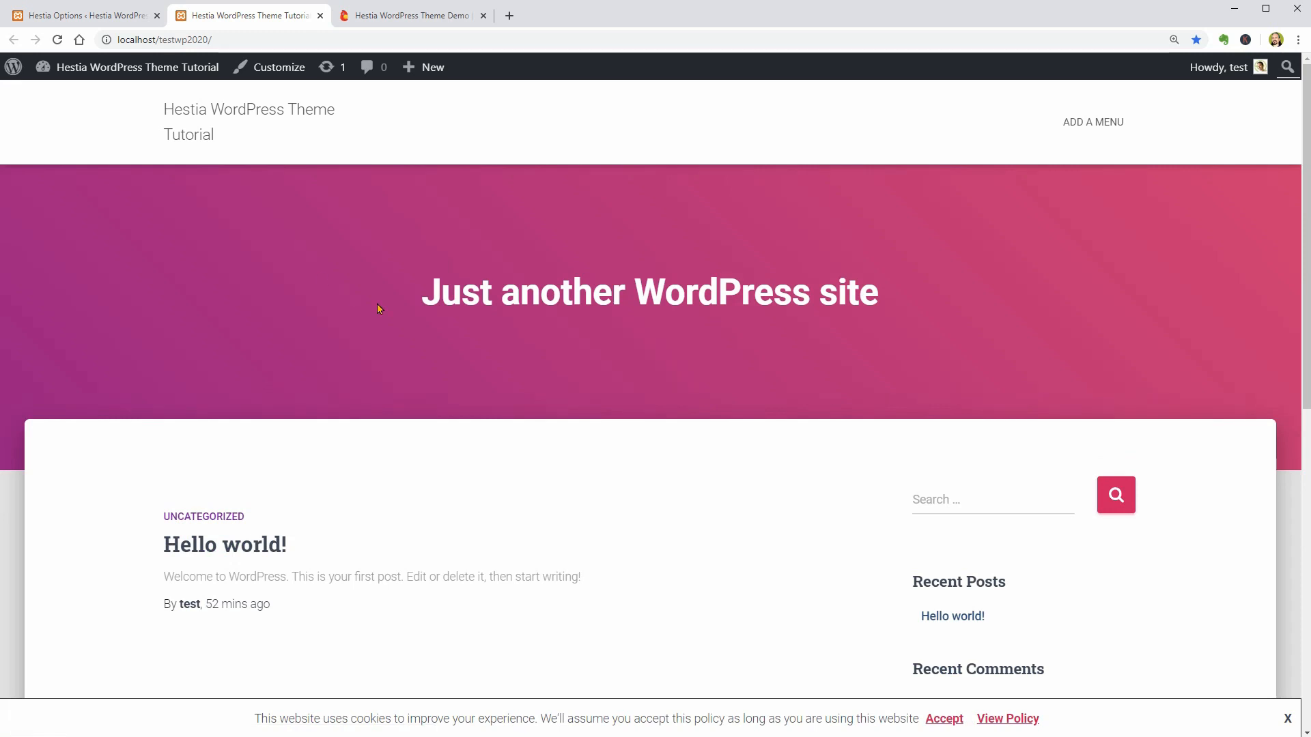
{"action": "left_click", "coordinate": [104, 22]}
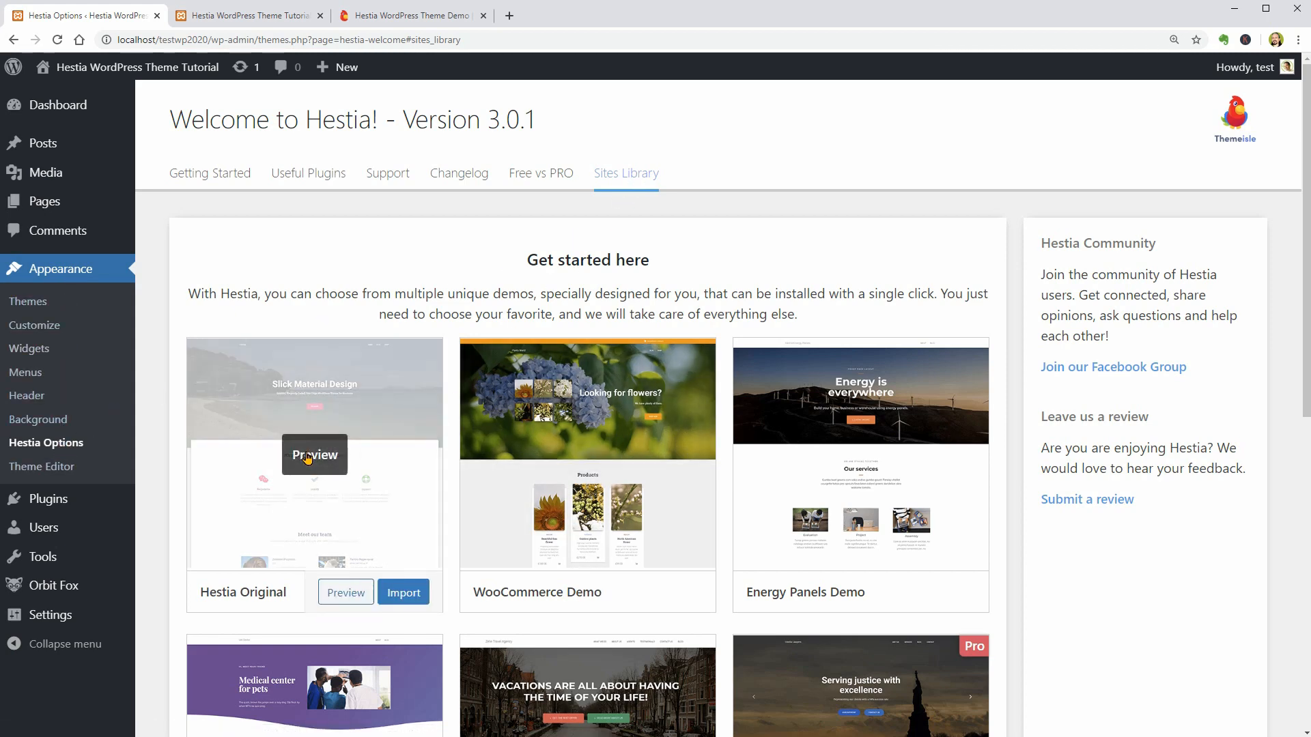
- Preview the Hestia Original demo and examine its home page from the header through the products to the contact form
{"action": "left_click", "coordinate": [345, 509]}
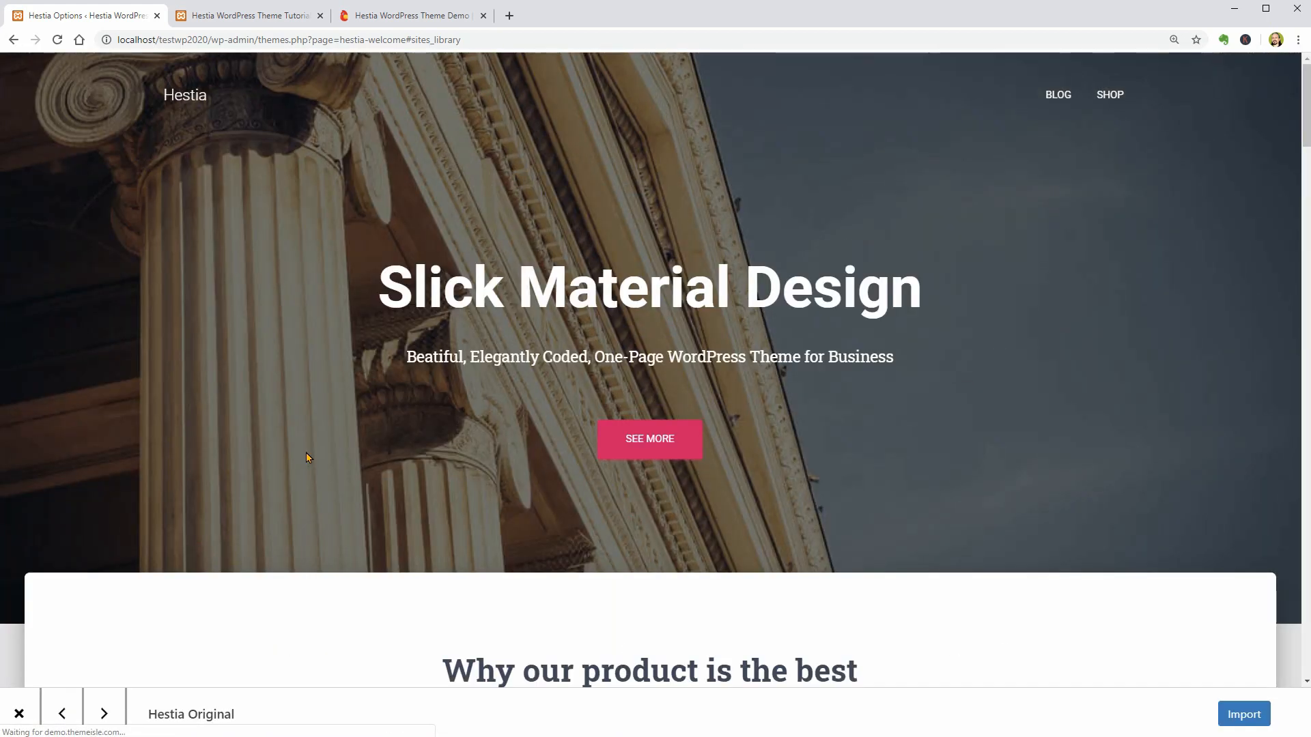
{"action": "scroll", "coordinate": [1024, 606], "scroll_direction": "down", "scroll_amount": 6}
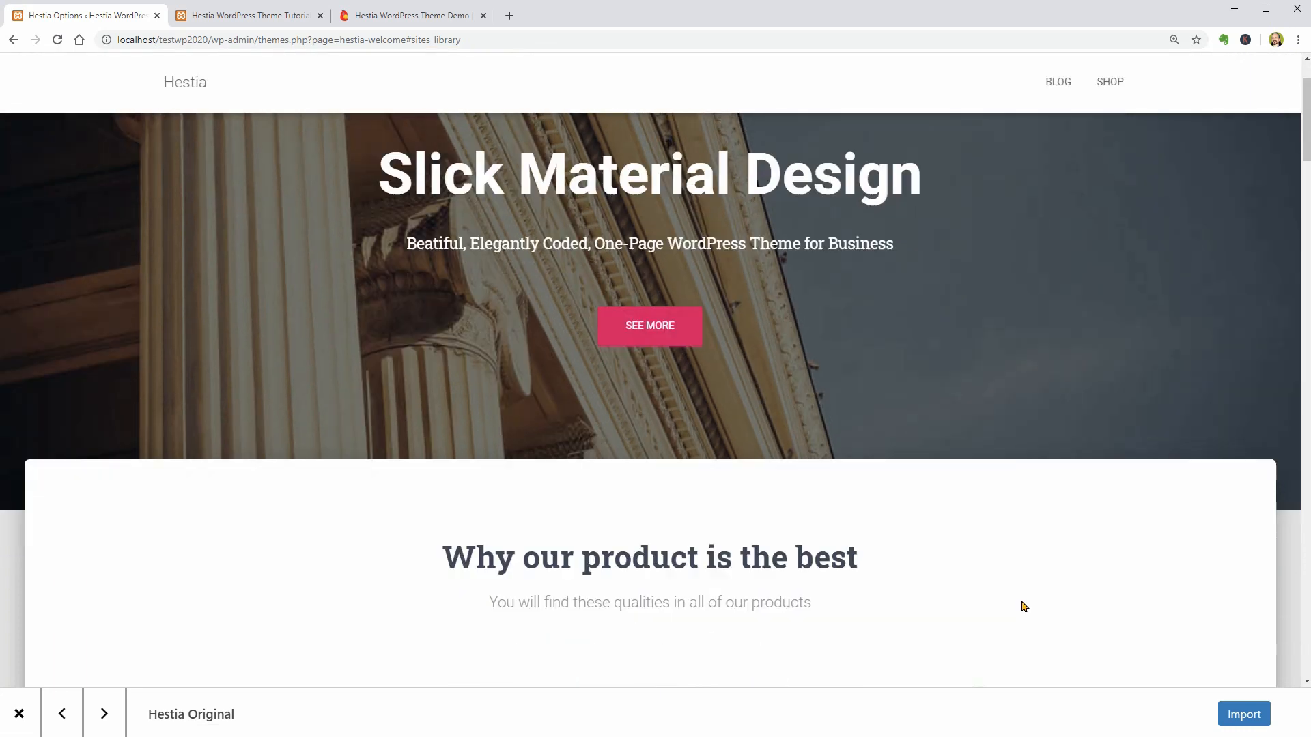
{"action": "scroll", "coordinate": [1024, 605], "scroll_direction": "down", "scroll_amount": 7}
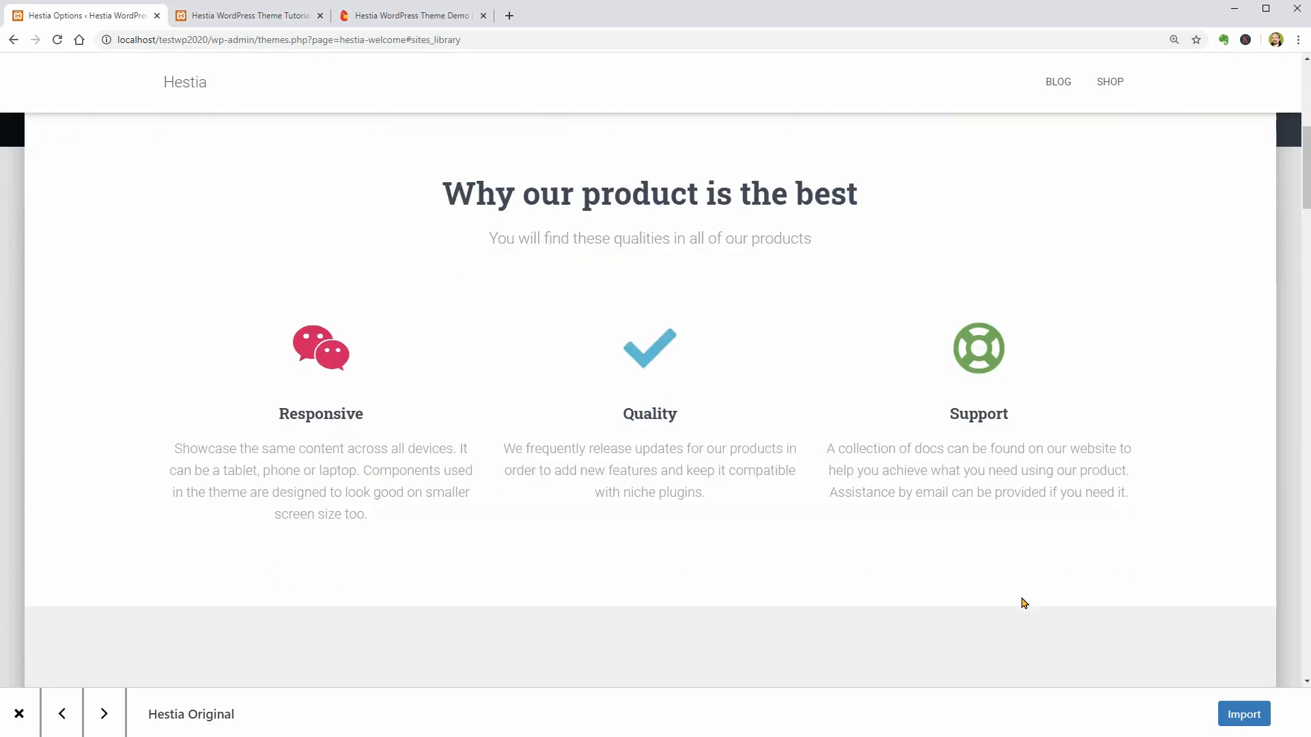
{"action": "scroll", "coordinate": [1020, 600], "scroll_direction": "down", "scroll_amount": 2}
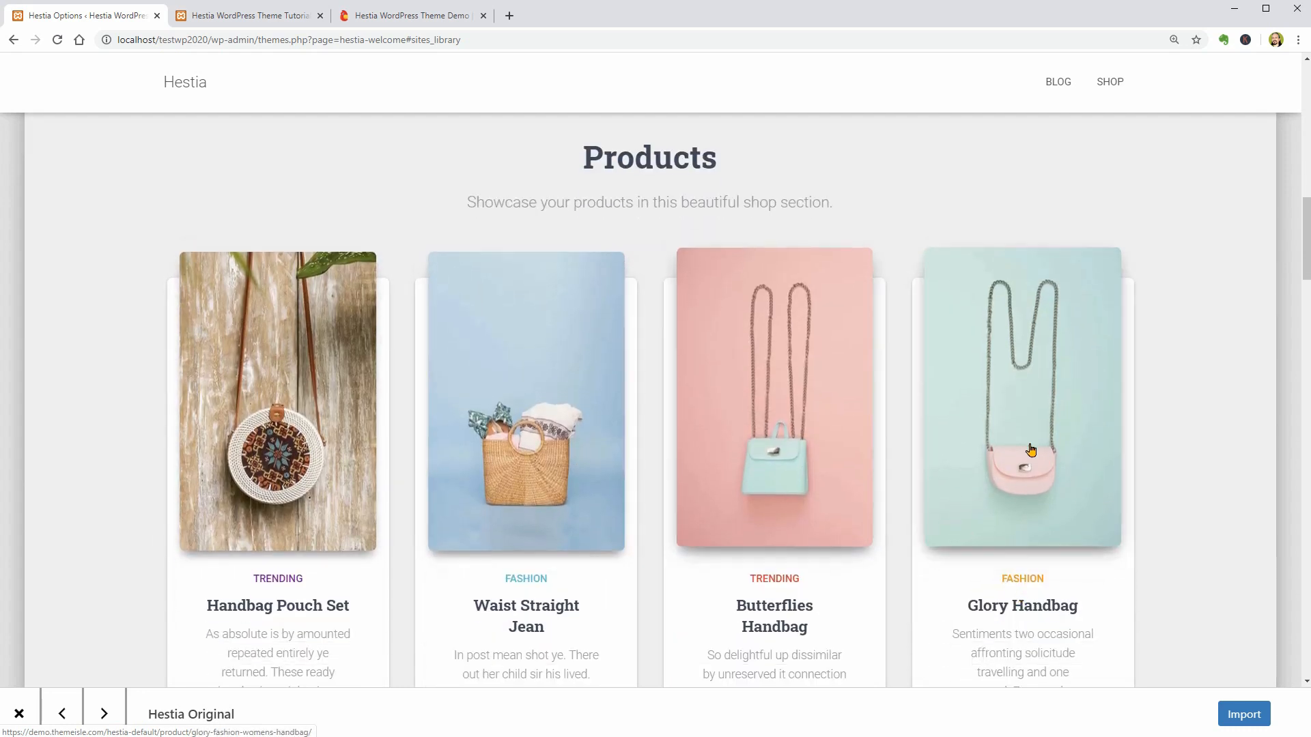
{"action": "scroll", "coordinate": [1030, 448], "scroll_direction": "down", "scroll_amount": 2}
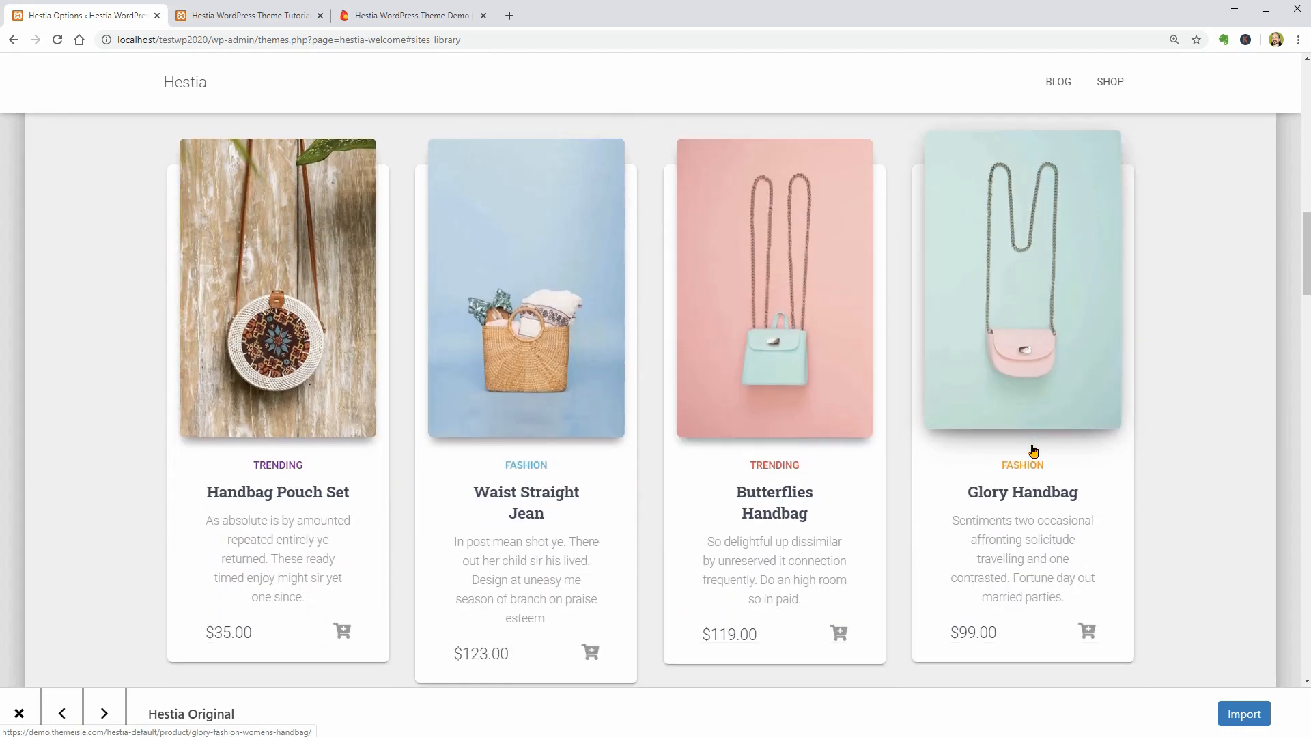
{"action": "scroll", "coordinate": [1032, 451], "scroll_direction": "down", "scroll_amount": 1}
{"action": "scroll", "coordinate": [1032, 451], "scroll_direction": "down", "scroll_amount": 2}
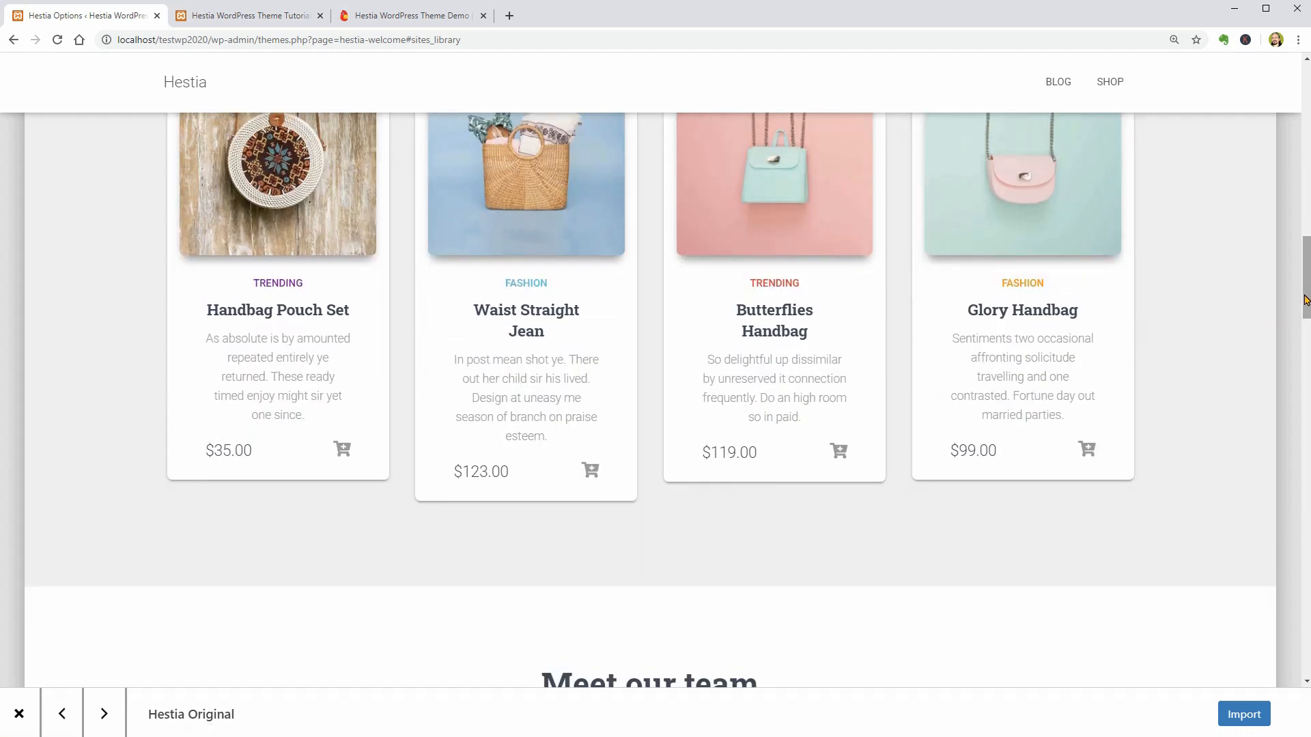
{"action": "left_click_drag", "start_coordinate": [1304, 298], "coordinate": [1300, 369]}
{"action": "left_click_drag", "start_coordinate": [1297, 392], "coordinate": [1292, 614]}
{"action": "left_click", "coordinate": [831, 379]}
{"action": "left_click", "coordinate": [983, 379]}
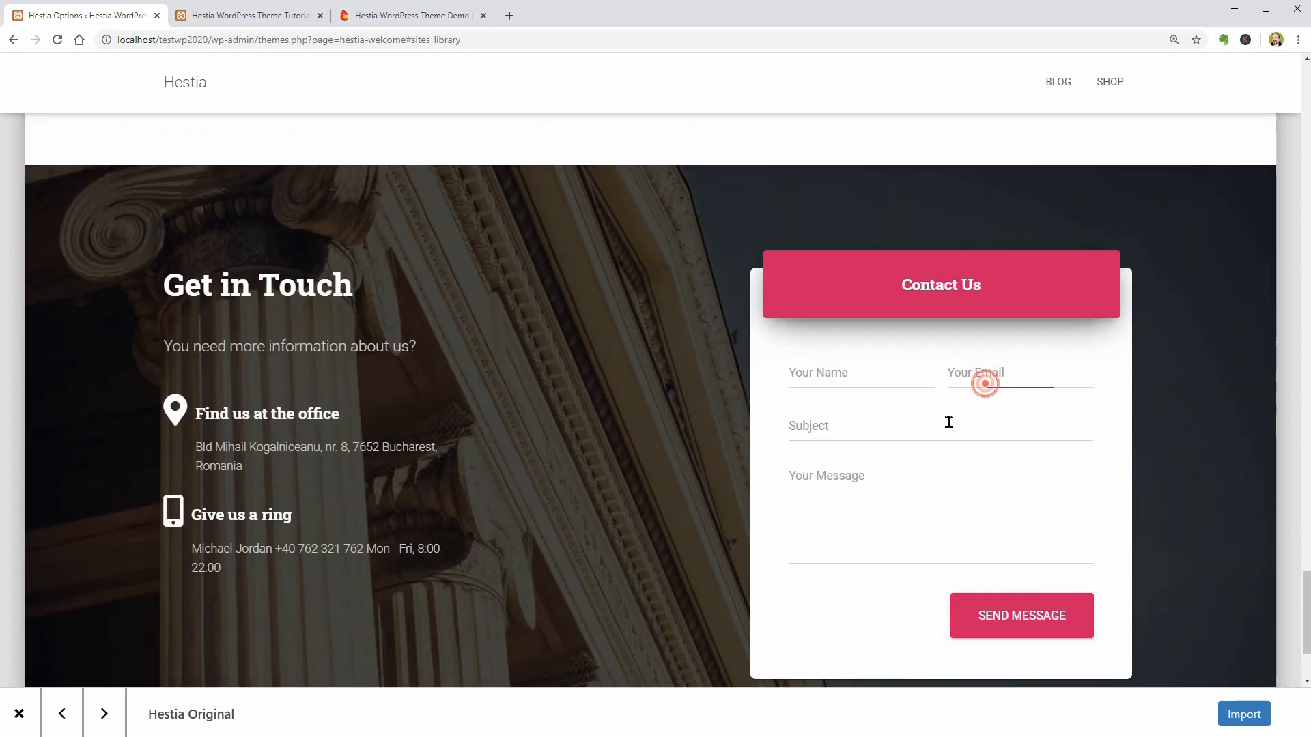
{"action": "left_click", "coordinate": [899, 425]}
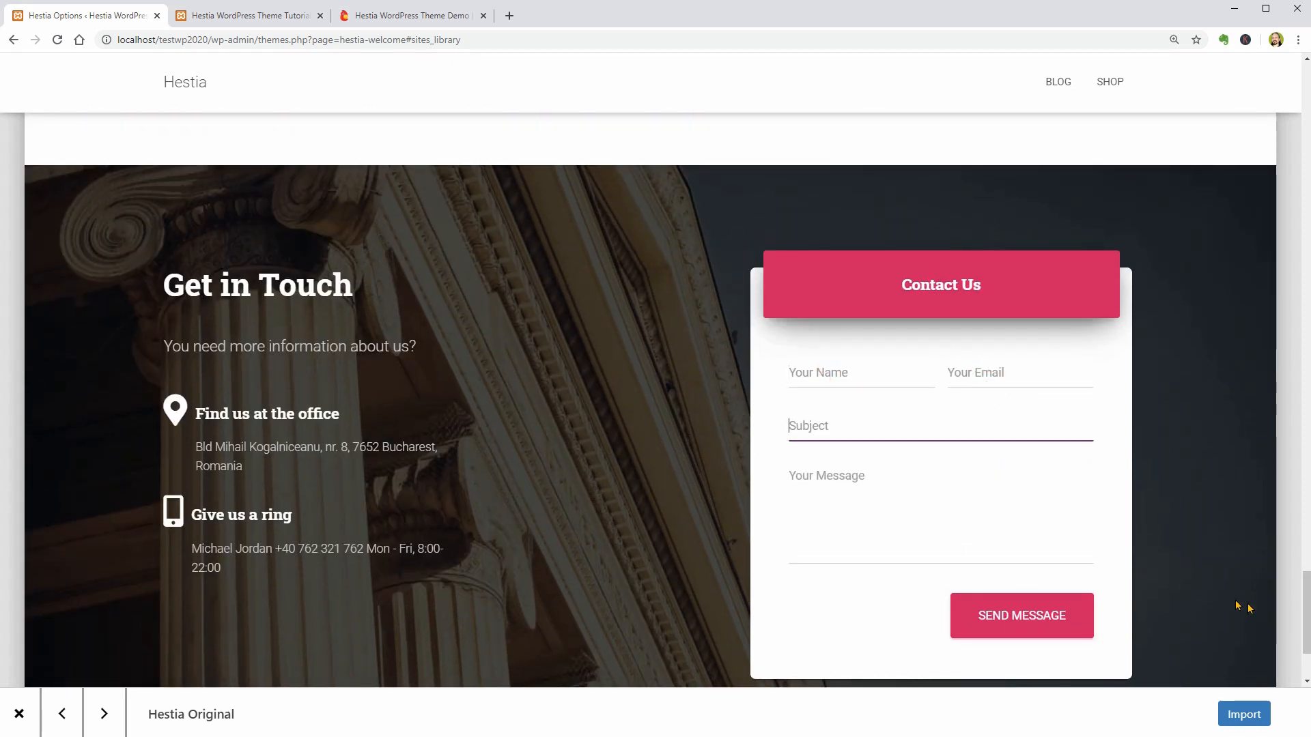
{"action": "left_click_drag", "start_coordinate": [1304, 622], "coordinate": [1274, 69]}
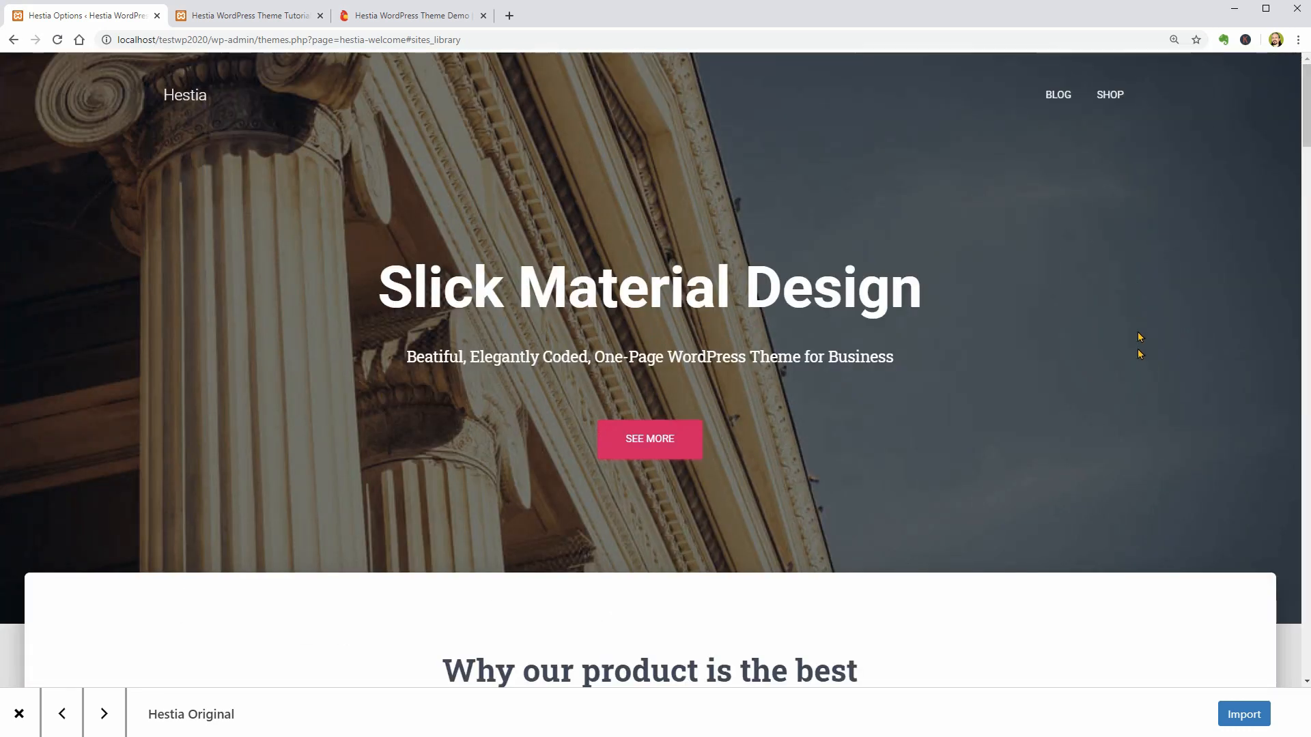
{"action": "left_click", "coordinate": [1240, 713]}
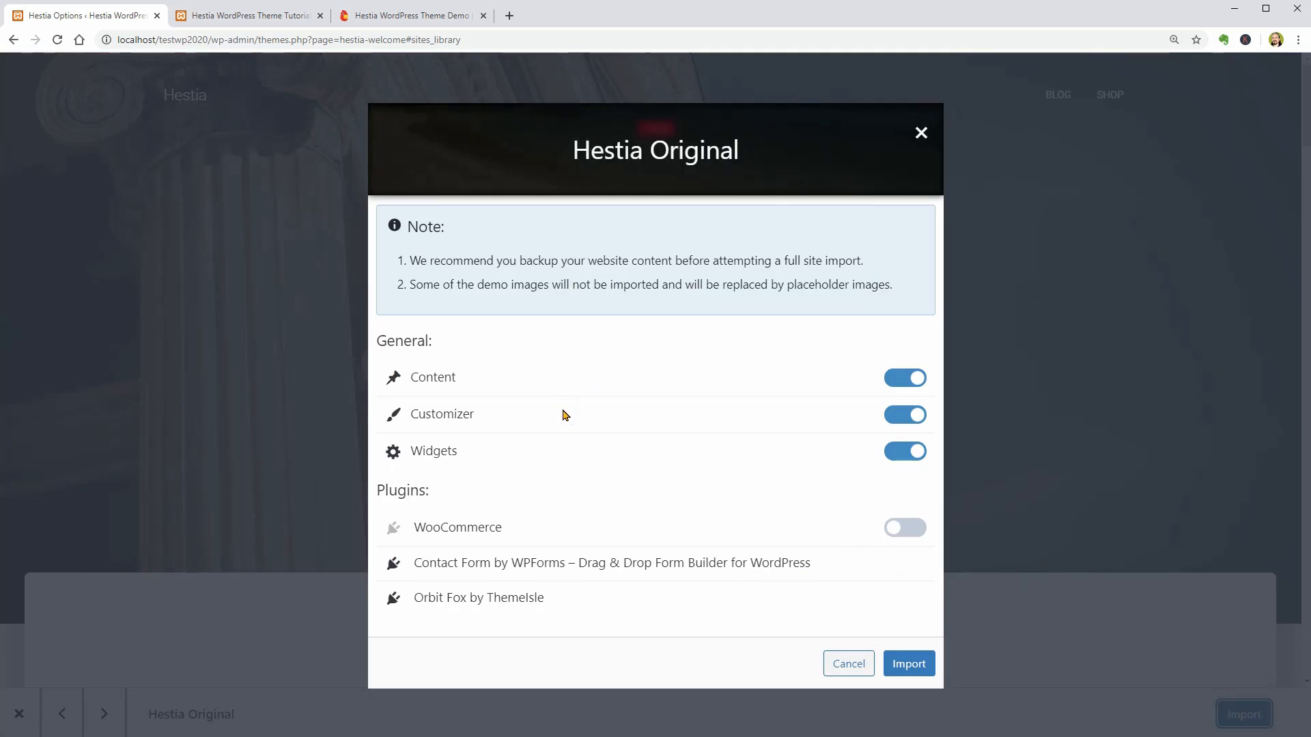
{"action": "left_click", "coordinate": [914, 379]}
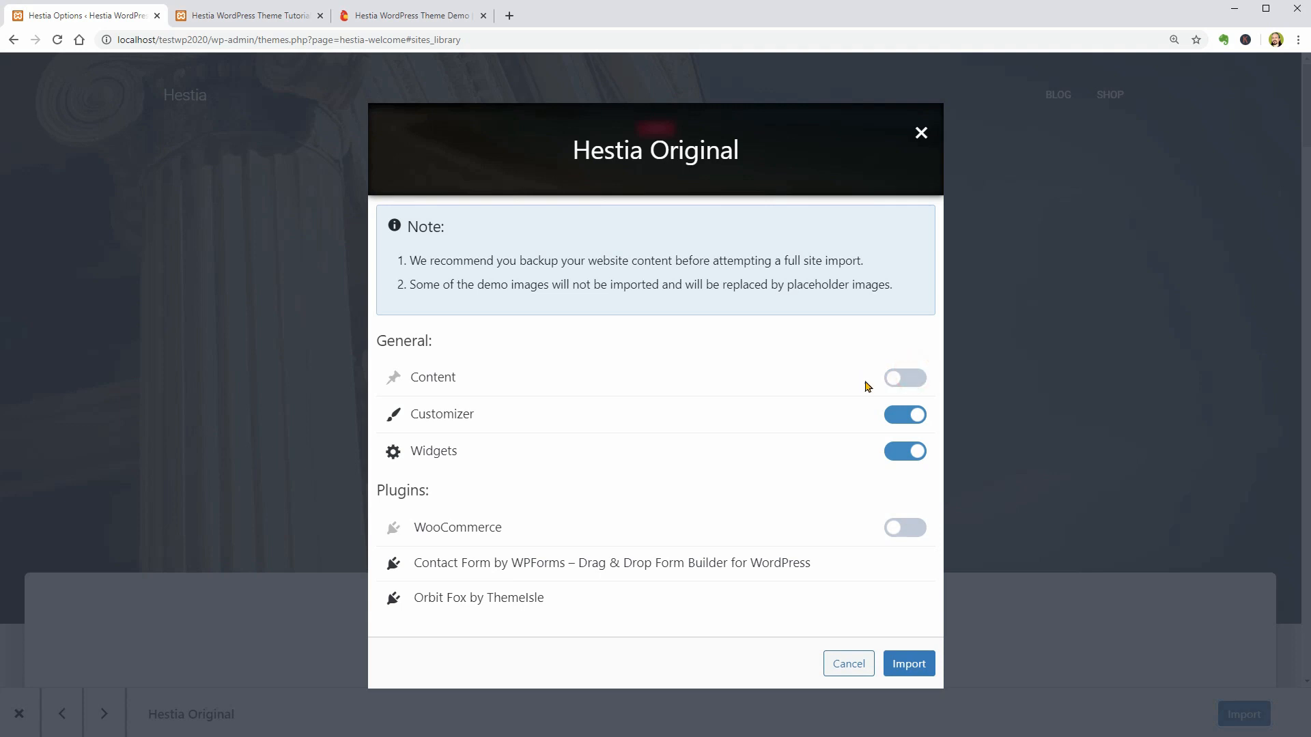
{"action": "left_click", "coordinate": [897, 383]}
{"action": "left_click", "coordinate": [923, 135]}
- Open the Blog page in the Hestia Original preview and look through its posts
{"action": "left_click", "coordinate": [1057, 94]}
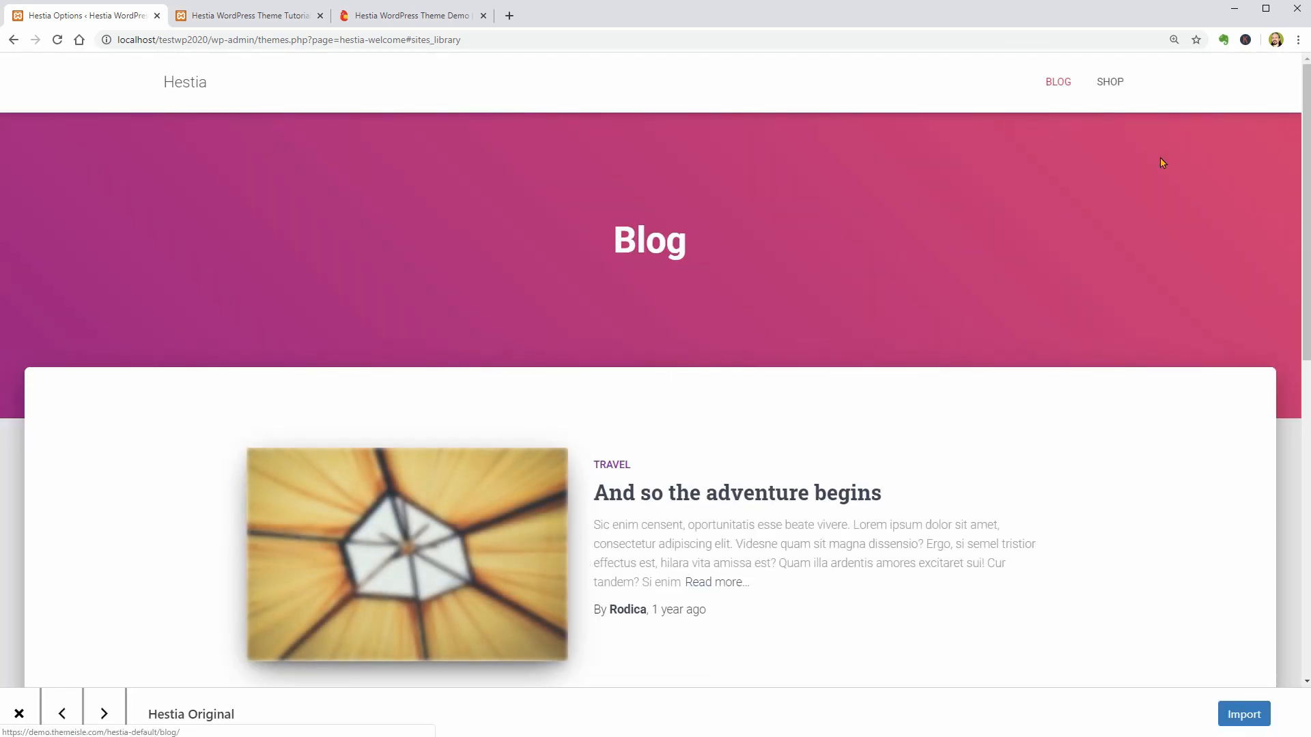
{"action": "scroll", "coordinate": [1289, 179], "scroll_direction": "down", "scroll_amount": 8}
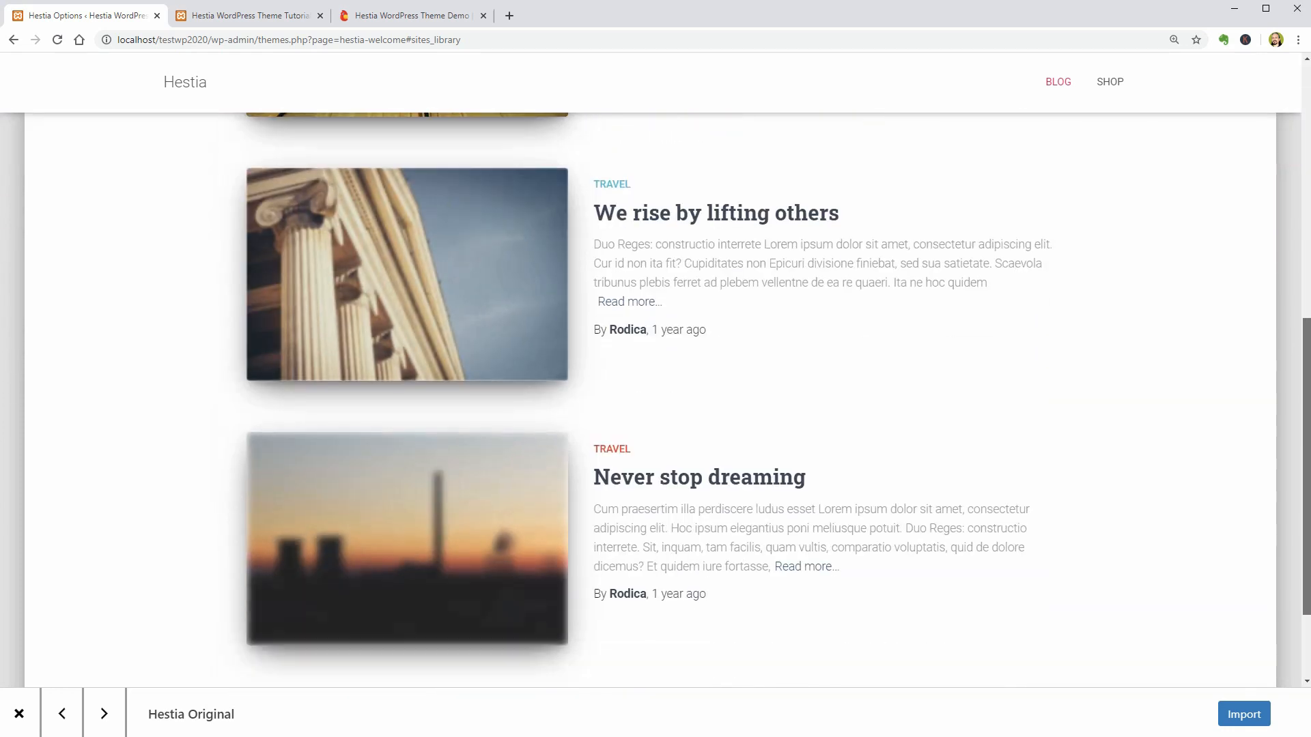
{"action": "left_click_drag", "start_coordinate": [1306, 437], "coordinate": [1292, 80]}
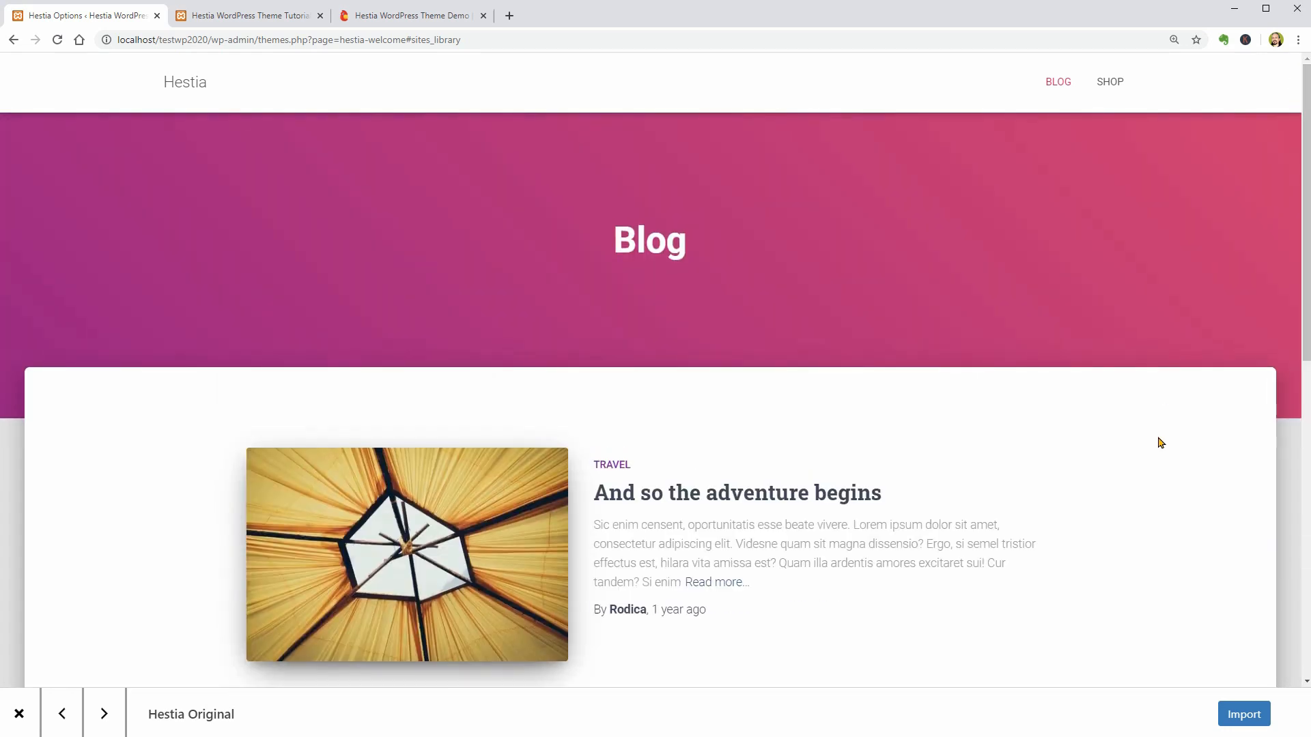
- Import the Hestia Original demo with Content, Customizer and Widgets kept on and the WooCommerce plugin enabled
{"action": "left_click", "coordinate": [1246, 713]}
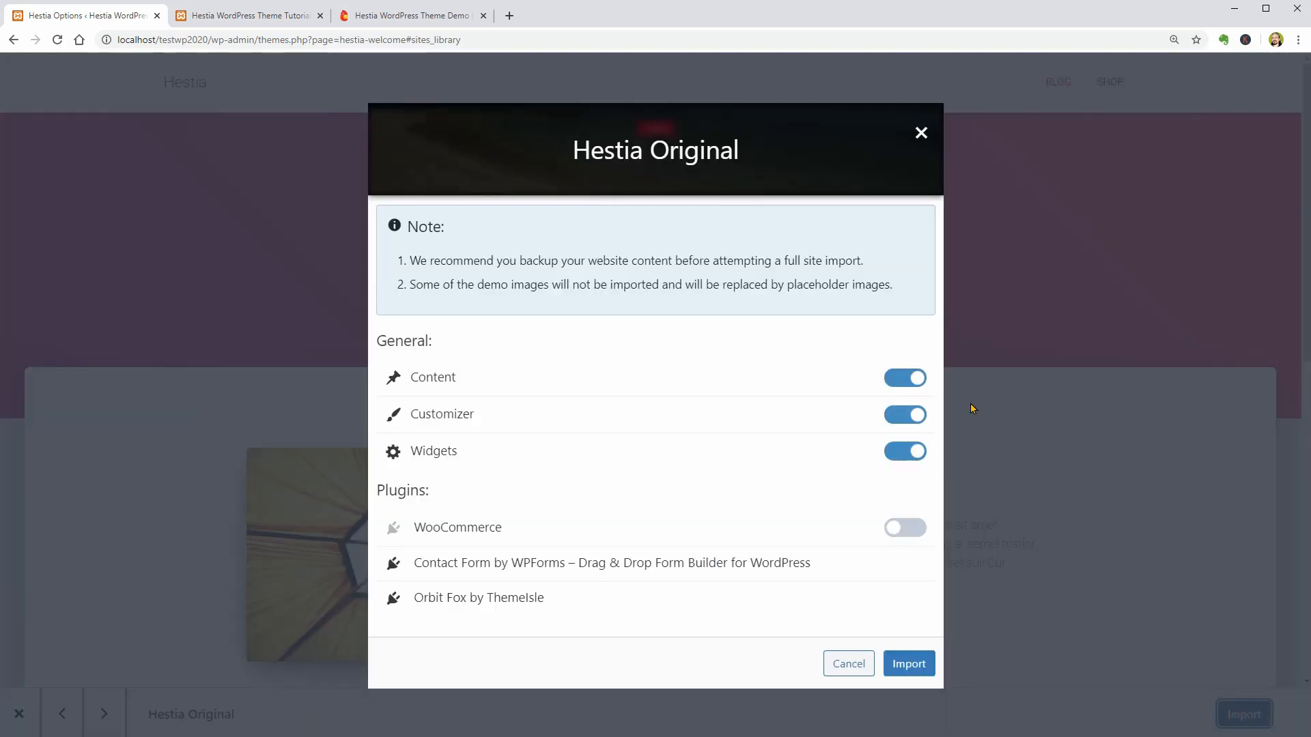
{"action": "left_click", "coordinate": [906, 529]}
{"action": "left_click", "coordinate": [910, 662]}
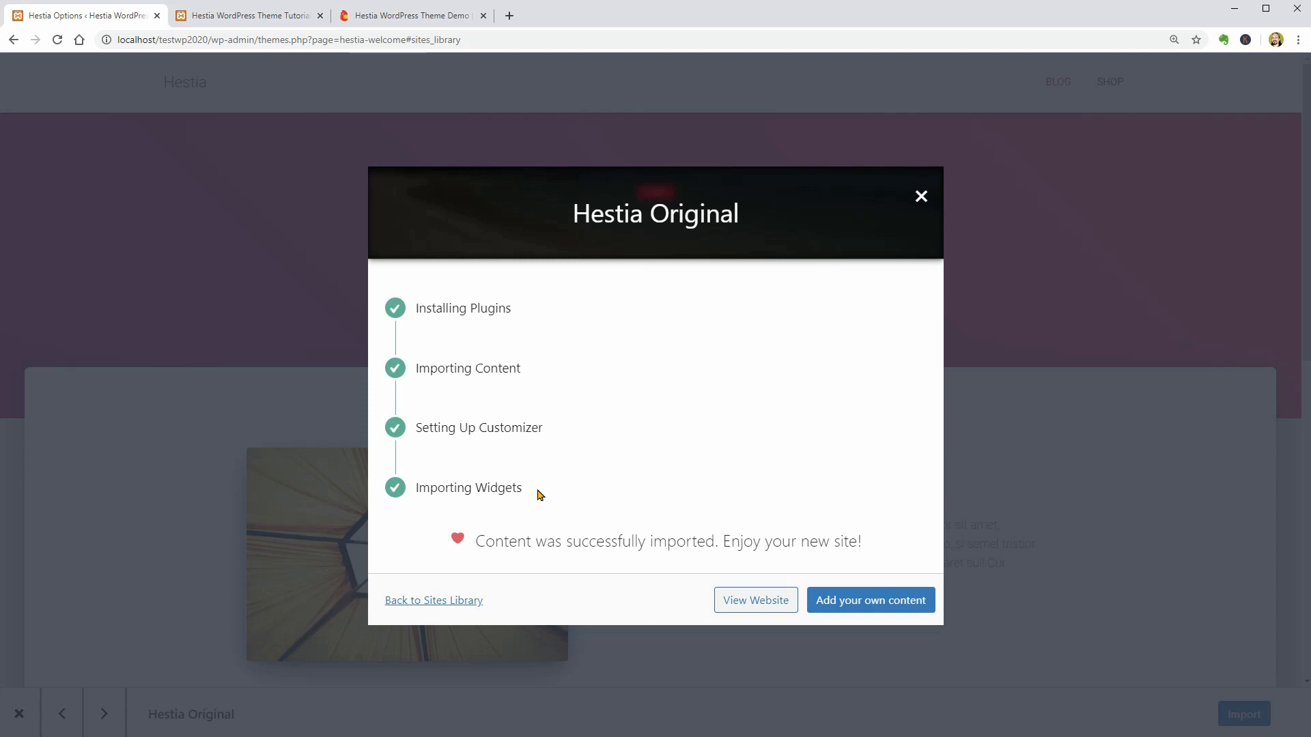
{"action": "left_click", "coordinate": [456, 608]}
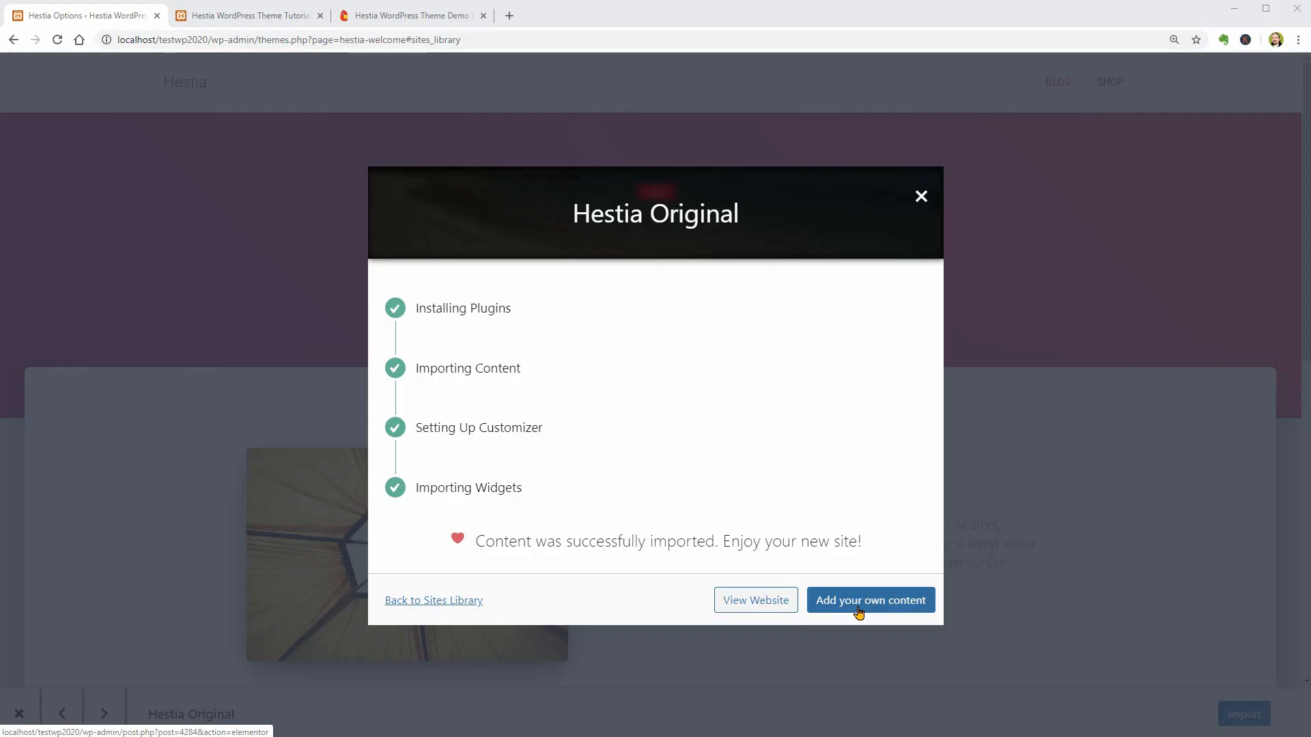
- Switch to the site's front page tab and reload it to check the imported demo
{"action": "left_click", "coordinate": [269, 16]}
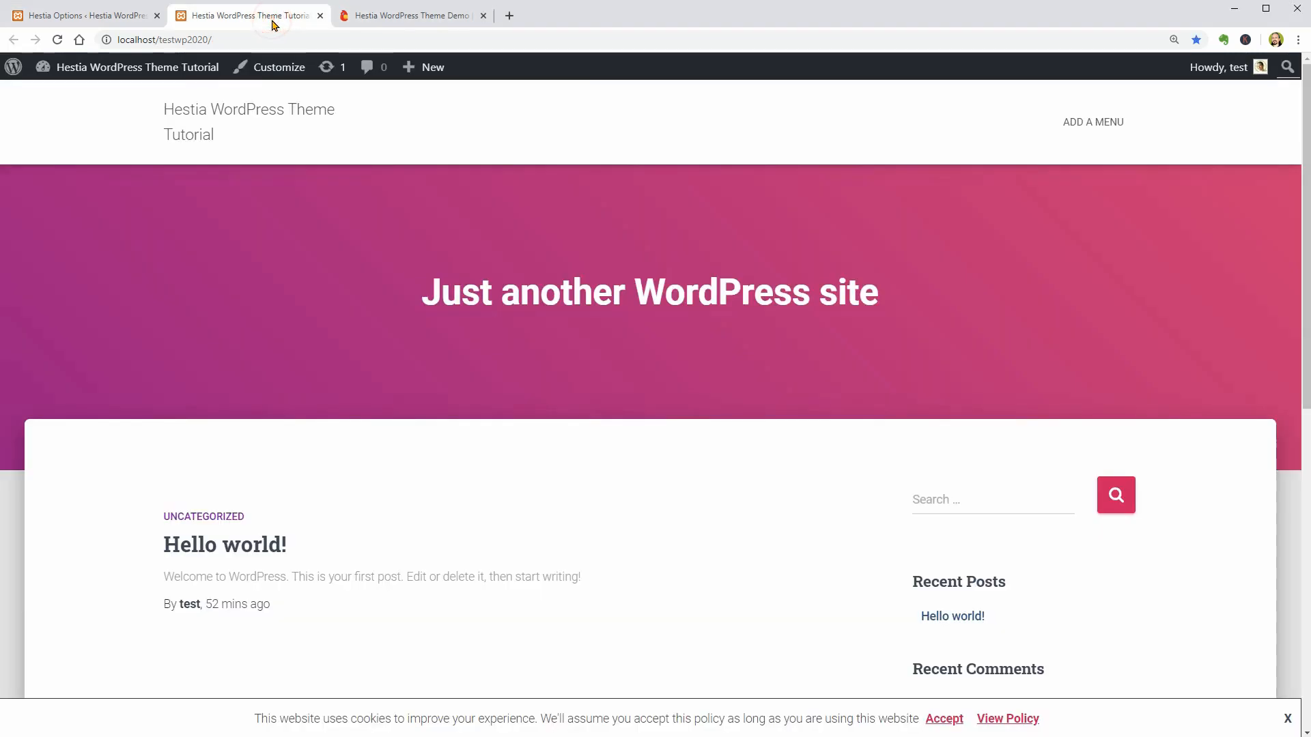
{"action": "left_click", "coordinate": [57, 40]}
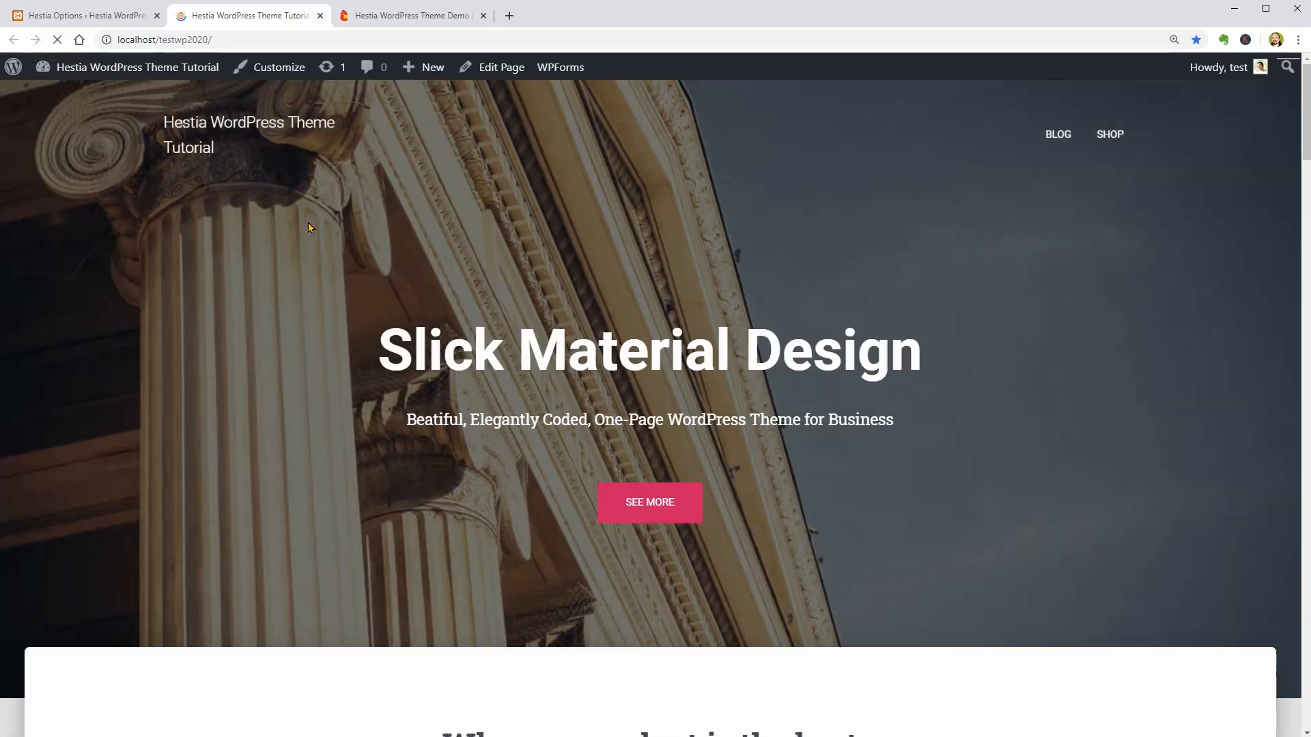
- Look through the imported front page from the header down to the contact form
{"action": "scroll", "coordinate": [873, 495], "scroll_direction": "down", "scroll_amount": 6}
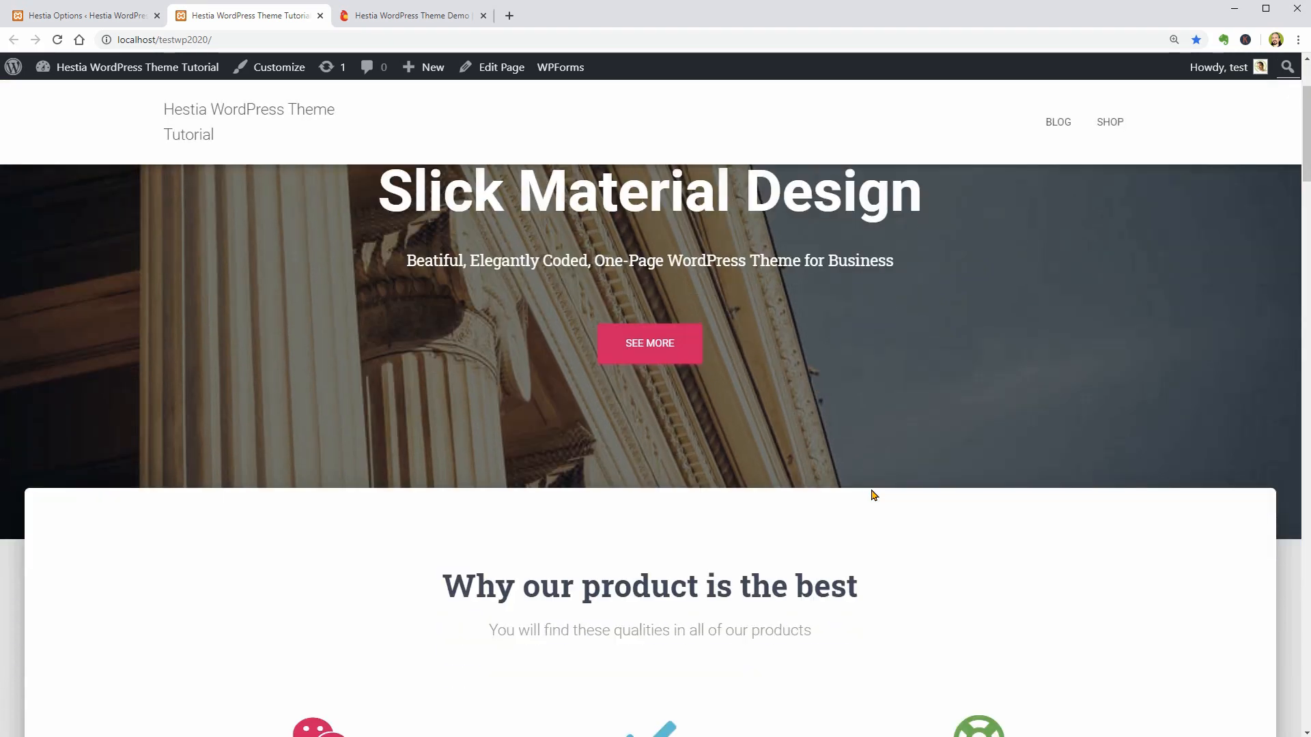
{"action": "left_click_drag", "start_coordinate": [1307, 199], "coordinate": [1299, 678]}
- Go to the site's admin dashboard and look over the list of installed plugins
{"action": "mouse_move", "coordinate": [88, 67]}
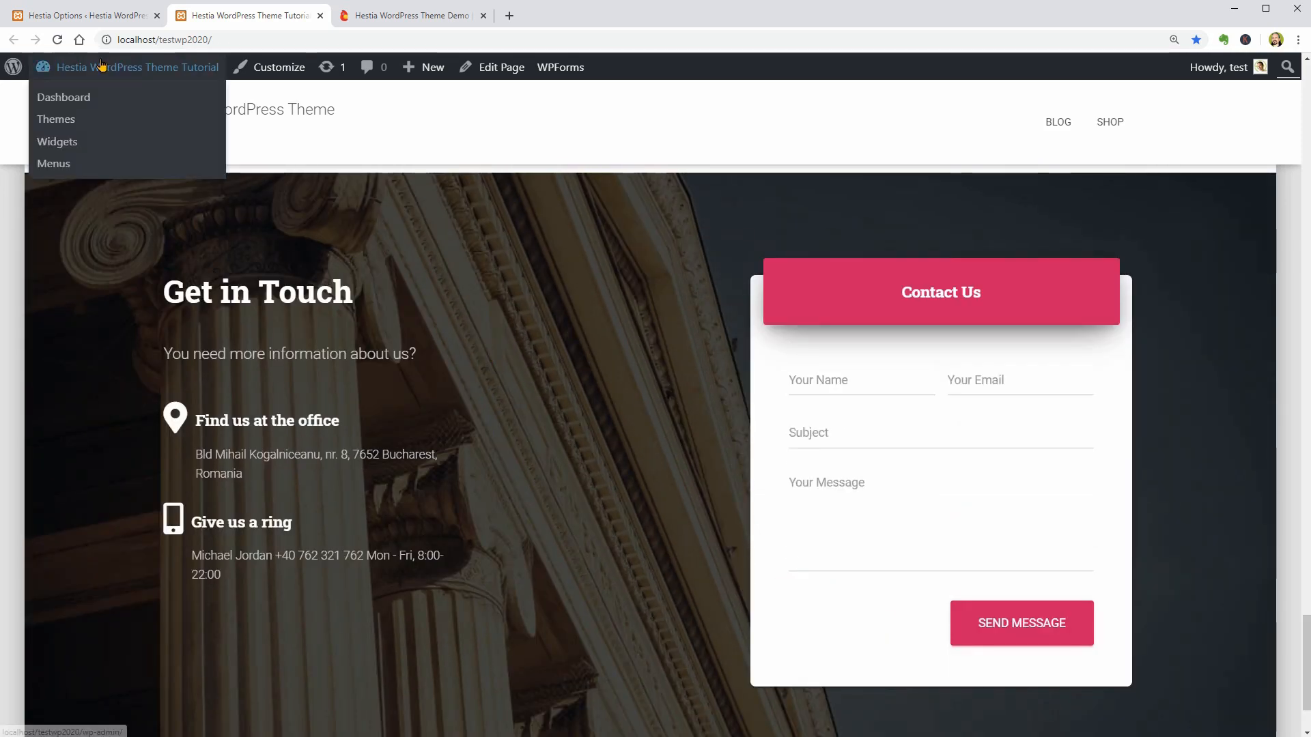
{"action": "left_click", "coordinate": [80, 93]}
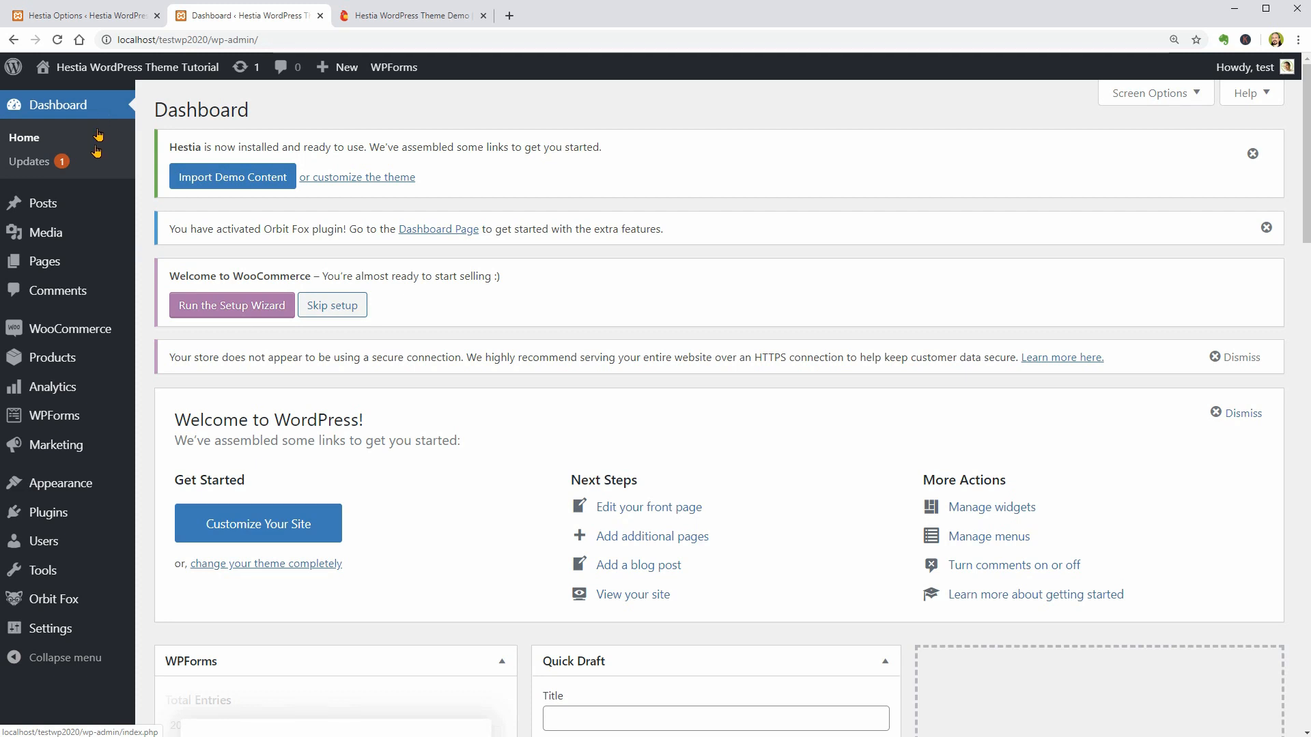
{"action": "mouse_move", "coordinate": [75, 512]}
{"action": "left_click", "coordinate": [165, 515]}
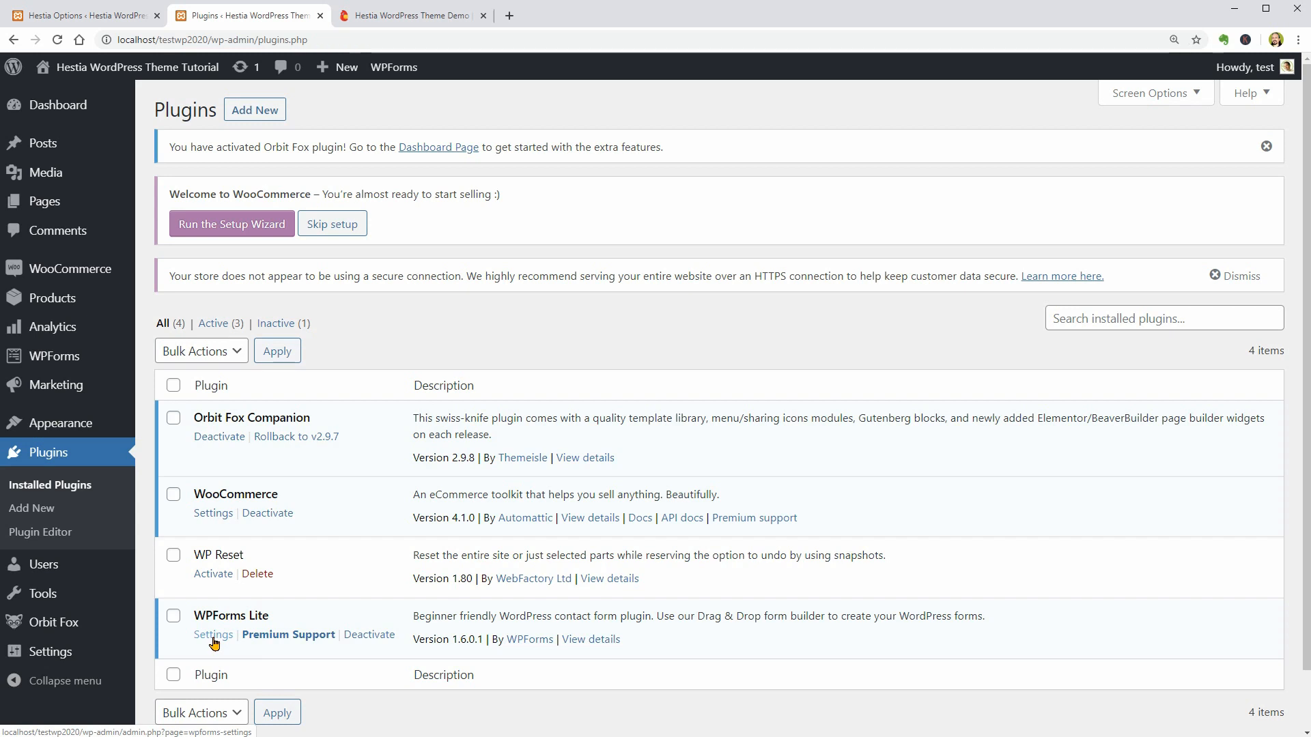
- Look at the templates offered for a new WPForms form, and close the form builder without creating one
{"action": "mouse_move", "coordinate": [128, 375]}
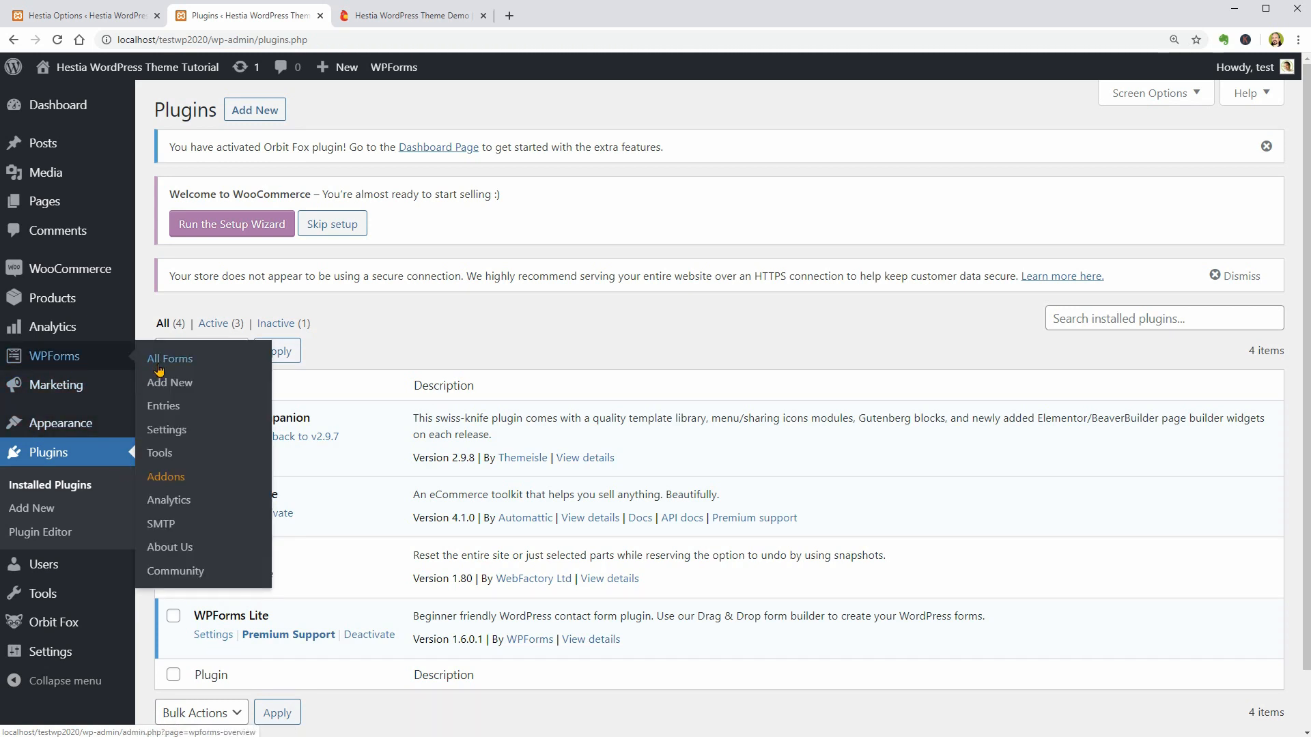
{"action": "left_click", "coordinate": [169, 382]}
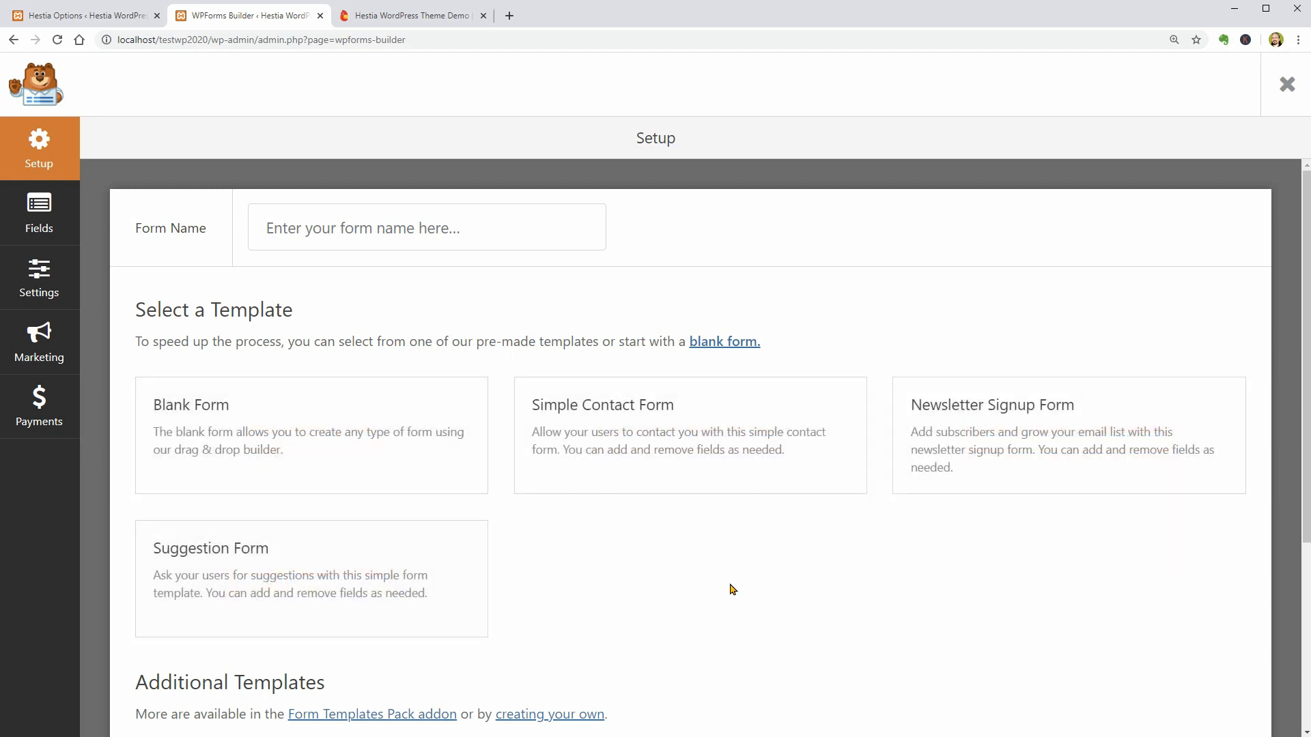
{"action": "left_click", "coordinate": [1288, 85]}
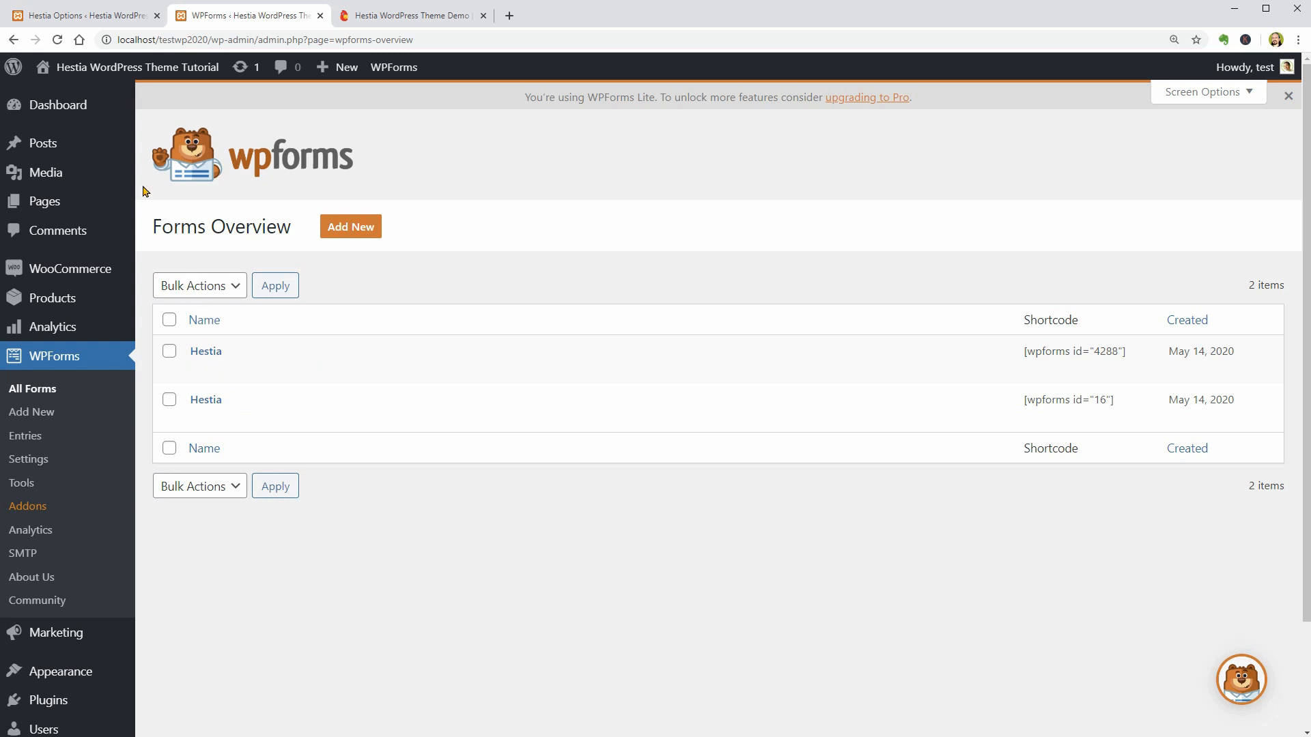
- Move the "Hello world!" post to the trash and delete it permanently
{"action": "left_click", "coordinate": [159, 151]}
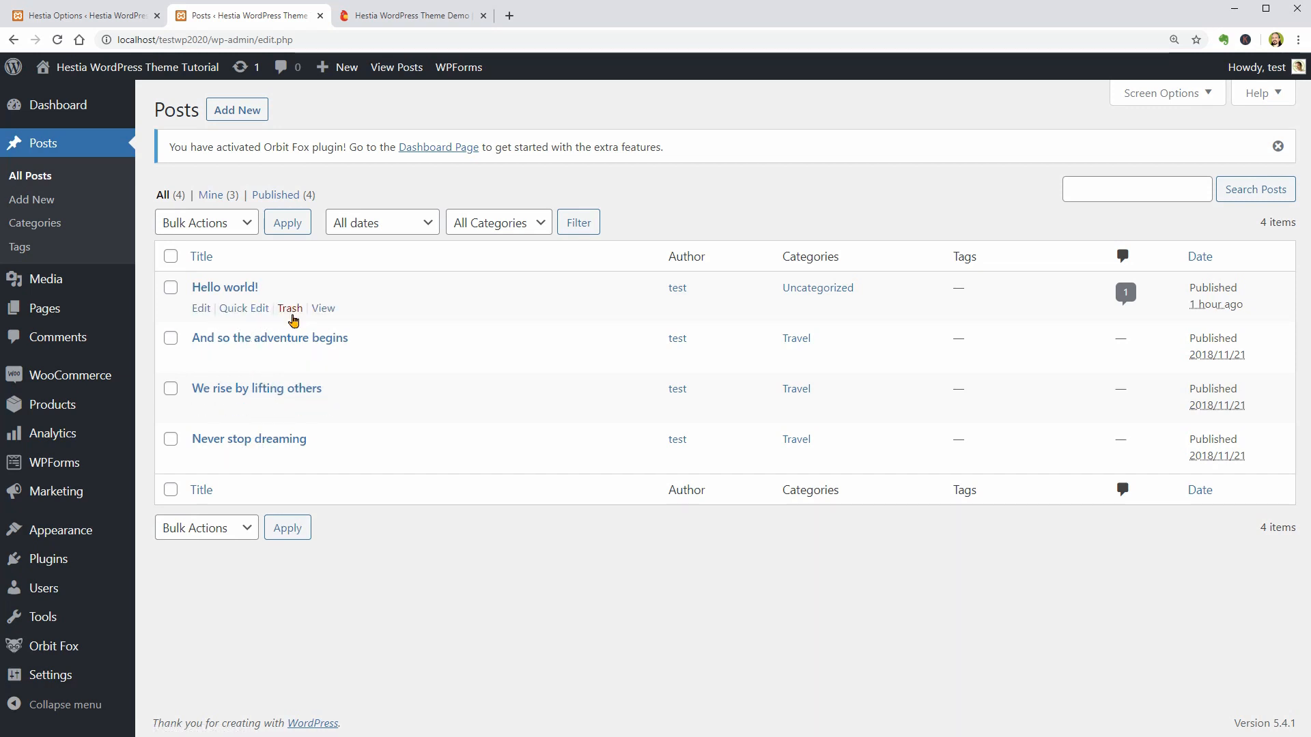
{"action": "left_click", "coordinate": [290, 309]}
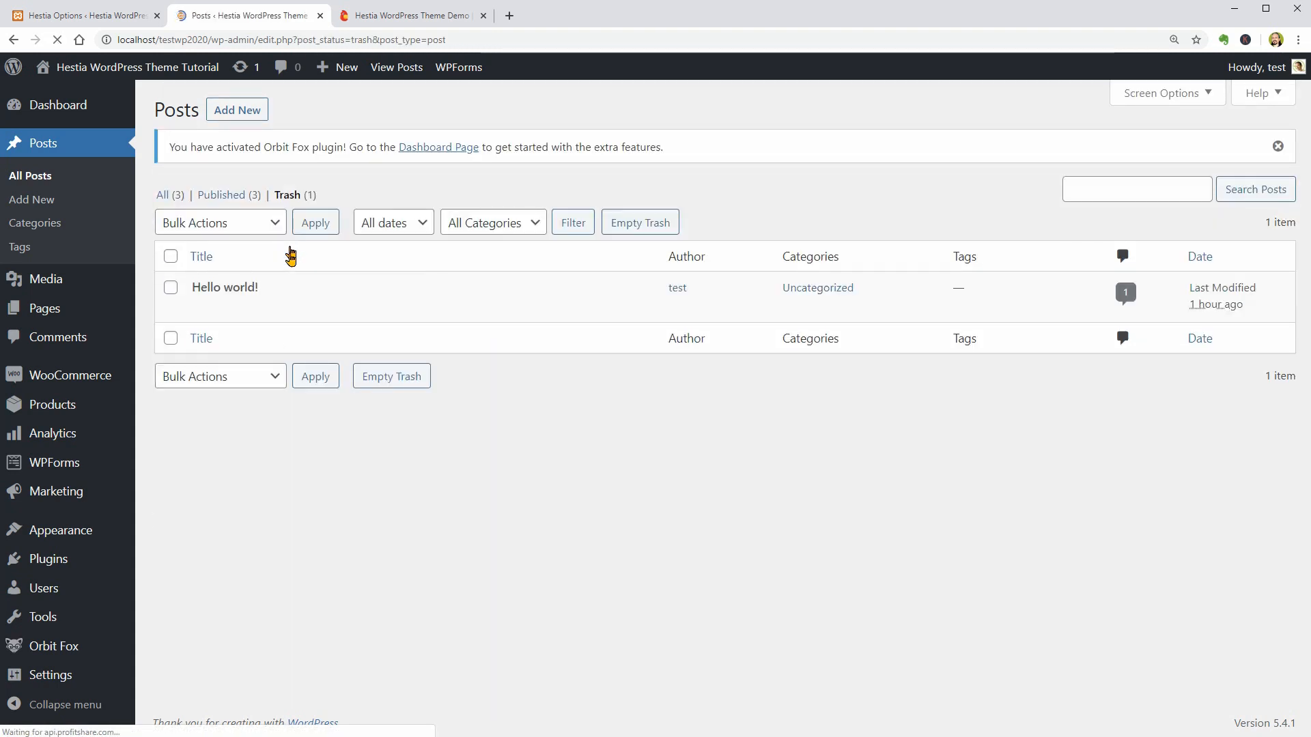
{"action": "left_click", "coordinate": [308, 310]}
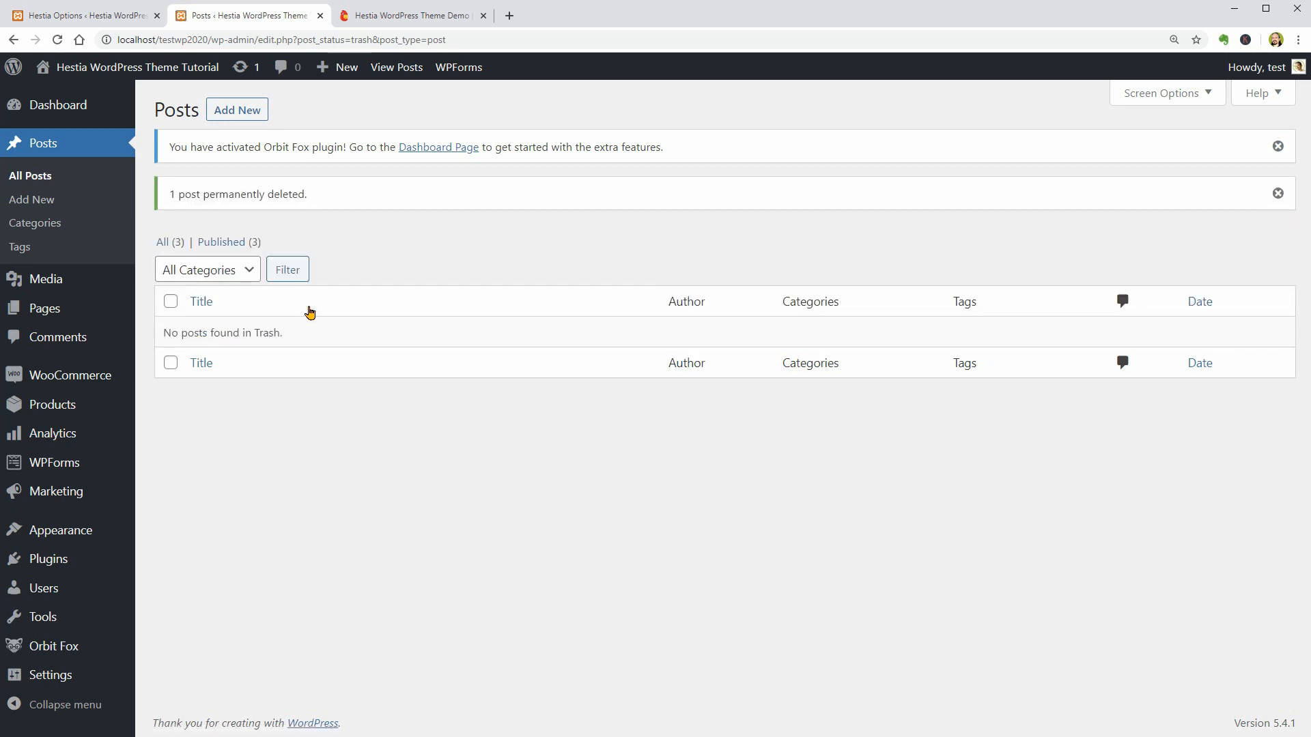
- Open the post "And so the adventure begins" in the editor and check its permalink
{"action": "left_click", "coordinate": [41, 176]}
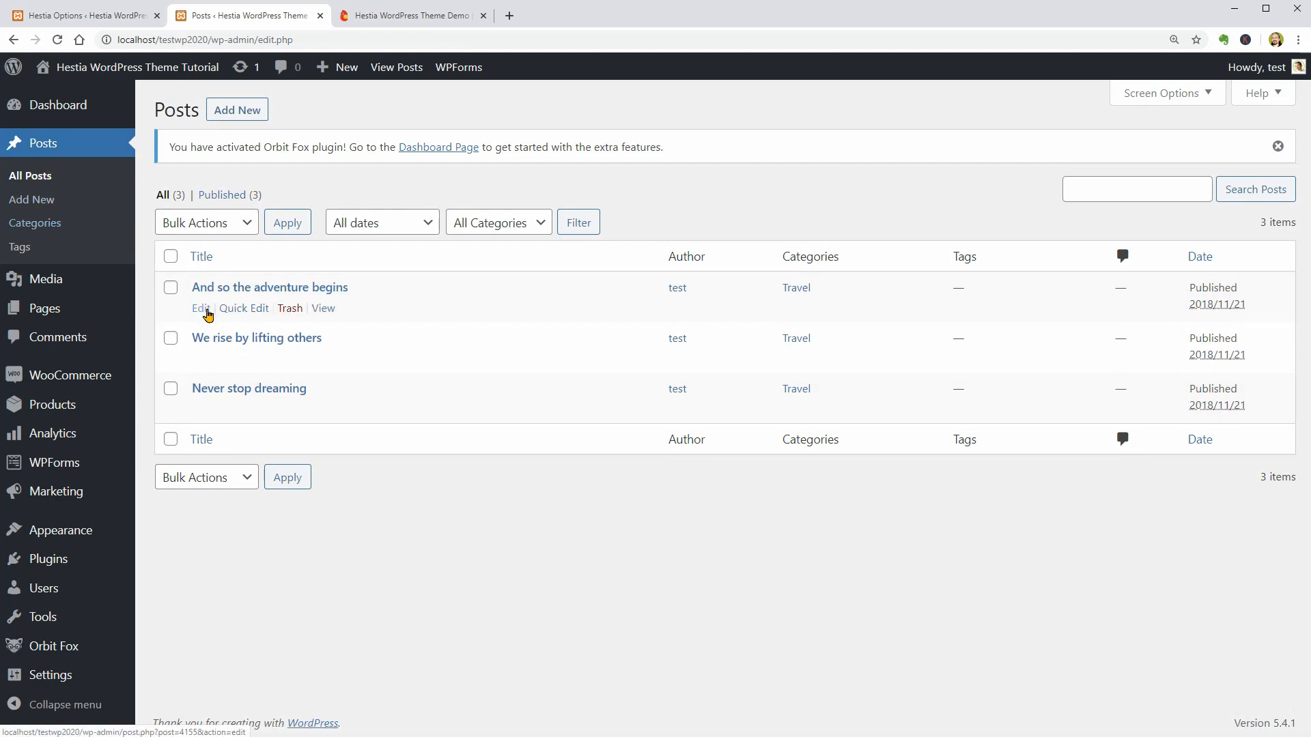
{"action": "left_click", "coordinate": [203, 306]}
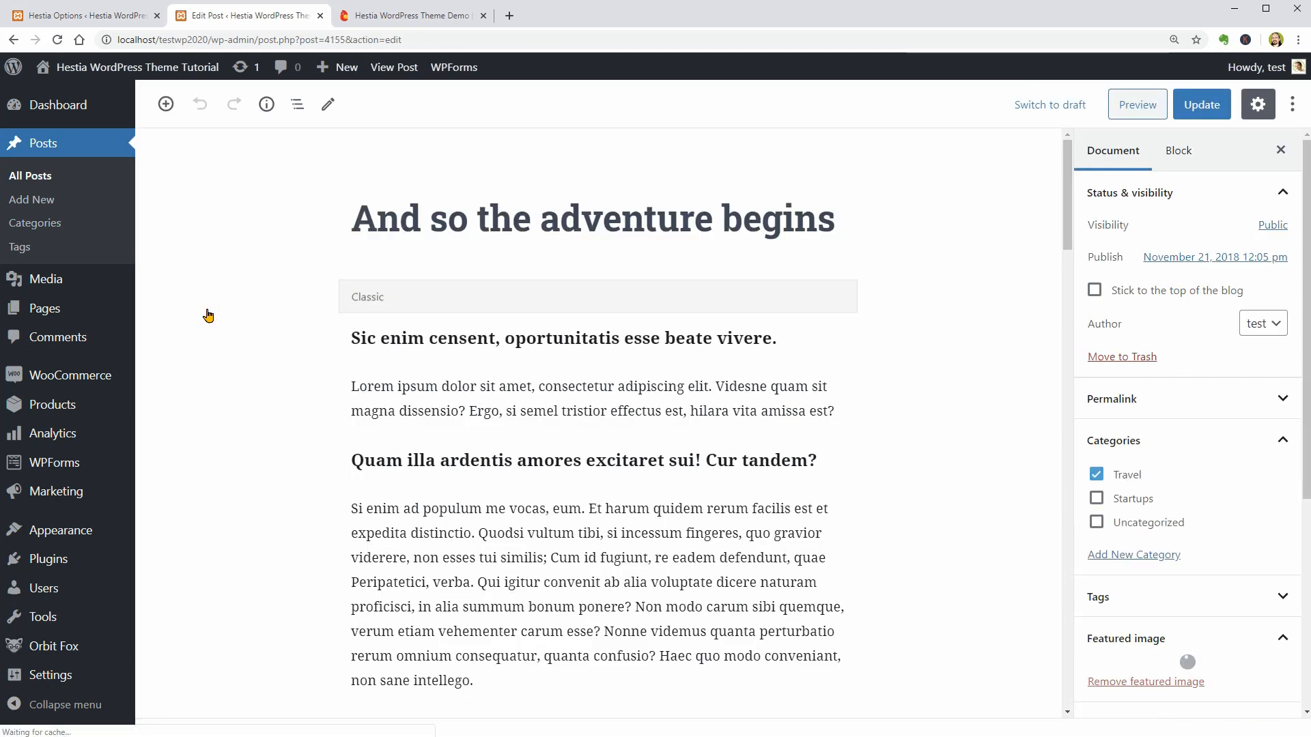
{"action": "left_click", "coordinate": [582, 220]}
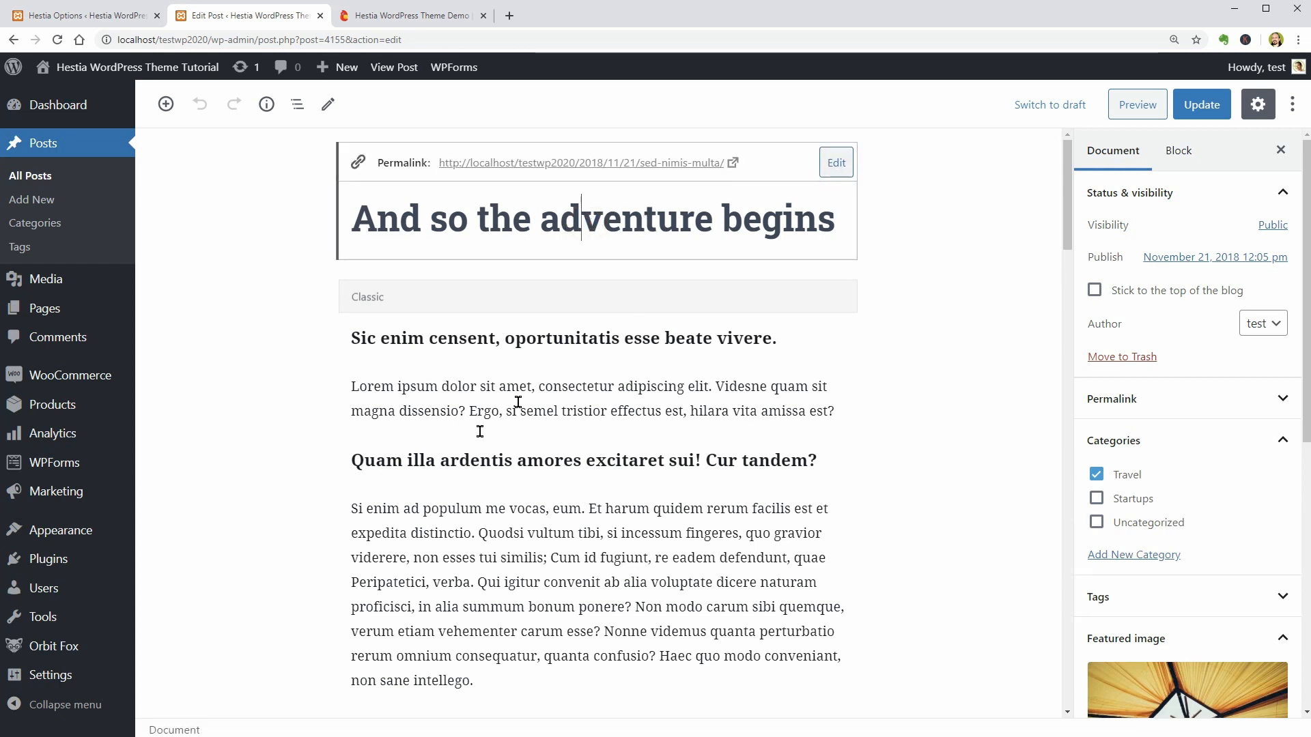
- Set the site's permalink structure to Post name and save the change
{"action": "mouse_move", "coordinate": [82, 674]}
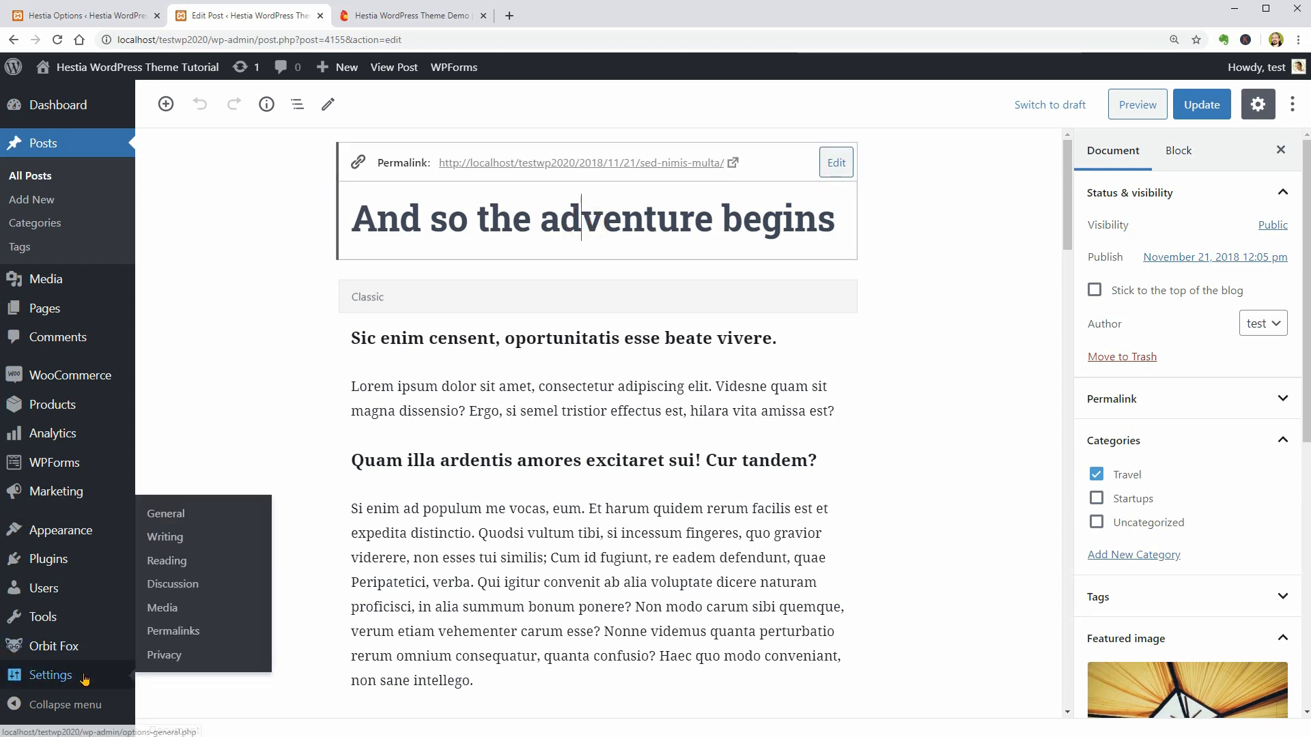
{"action": "left_click", "coordinate": [174, 632]}
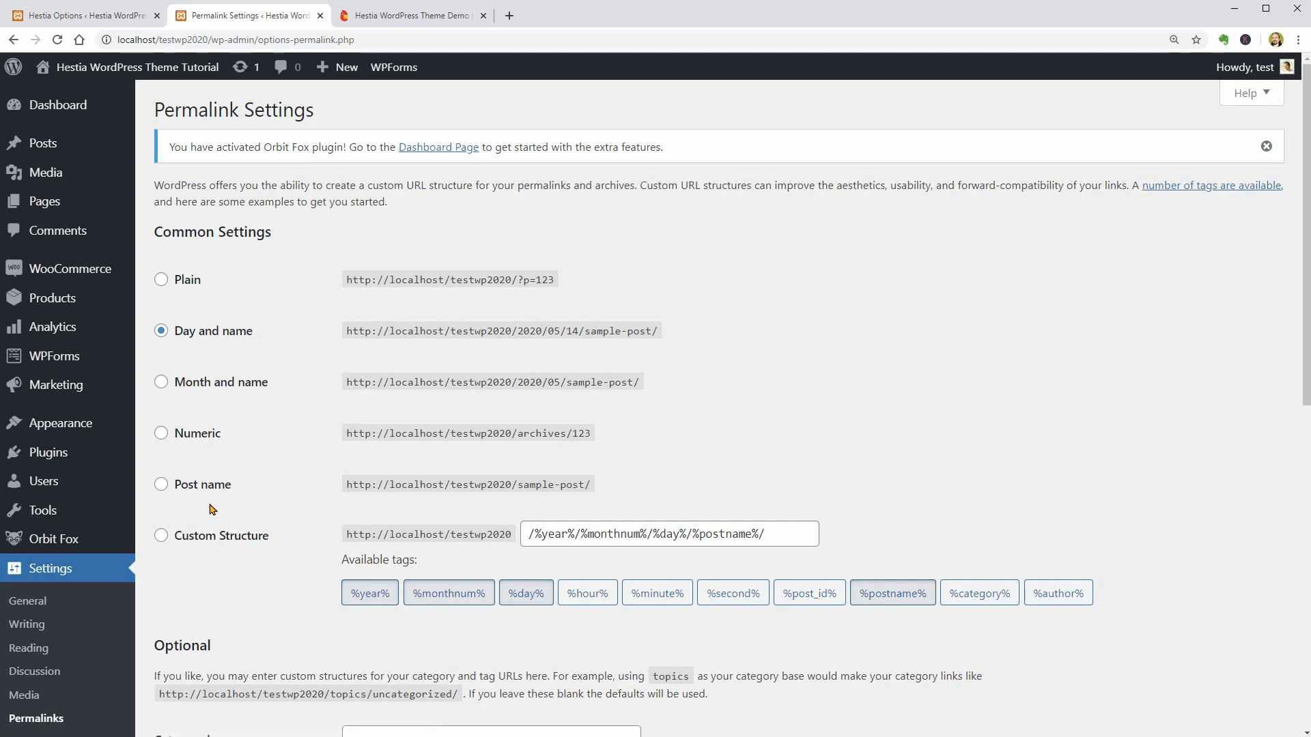
{"action": "left_click", "coordinate": [161, 486]}
{"action": "scroll", "coordinate": [479, 509], "scroll_direction": "down", "scroll_amount": 4}
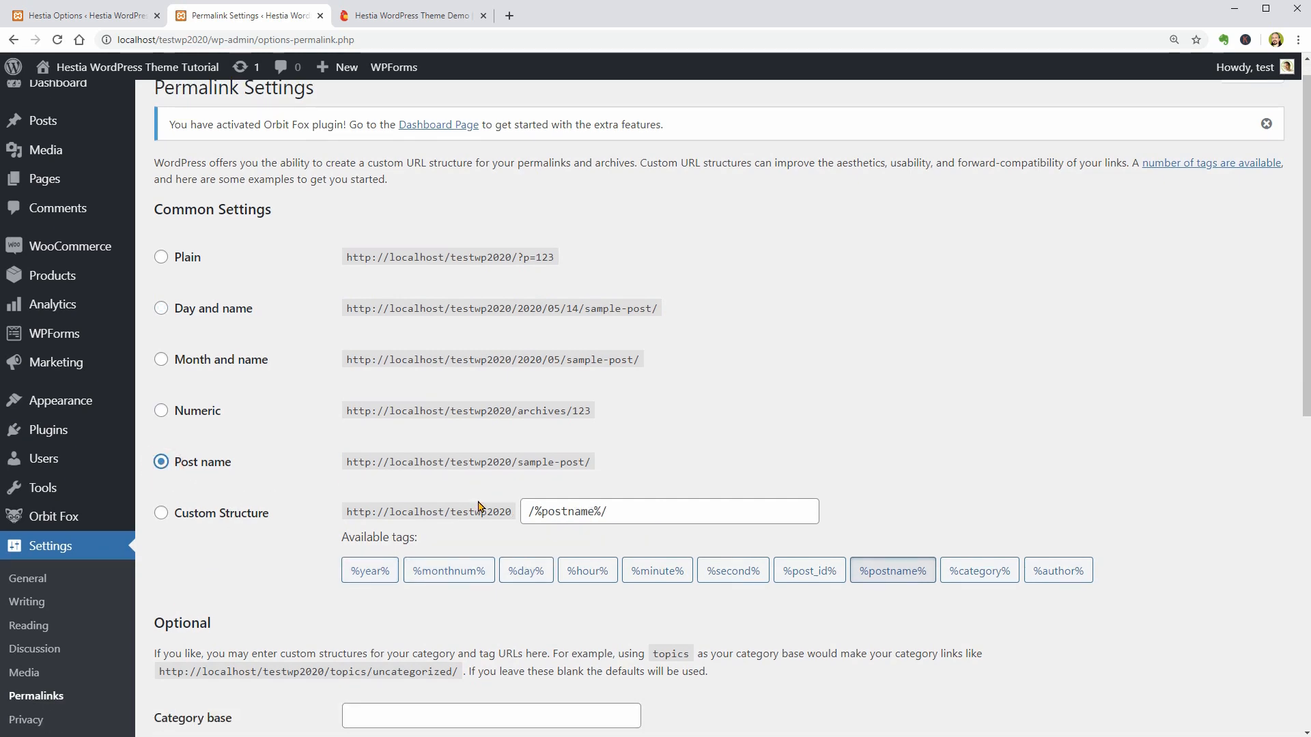
{"action": "scroll", "coordinate": [477, 506], "scroll_direction": "down", "scroll_amount": 5}
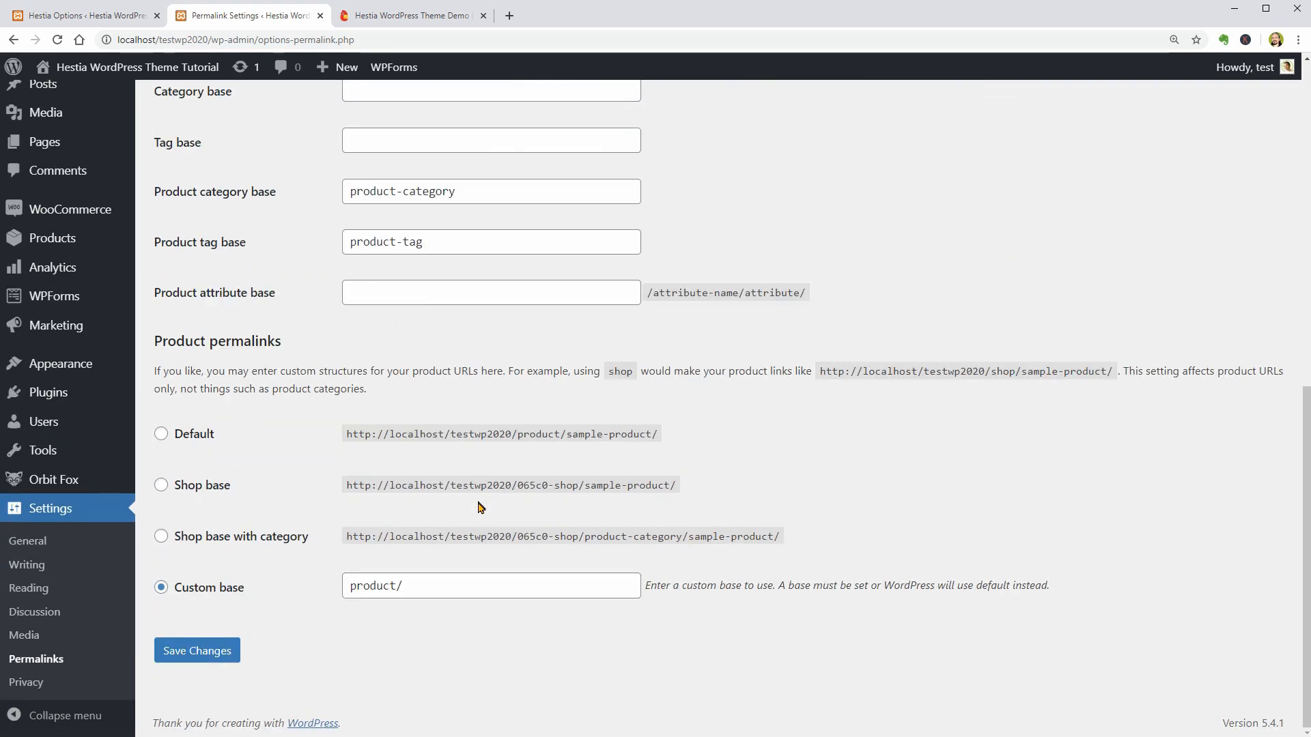
{"action": "left_click", "coordinate": [228, 651]}
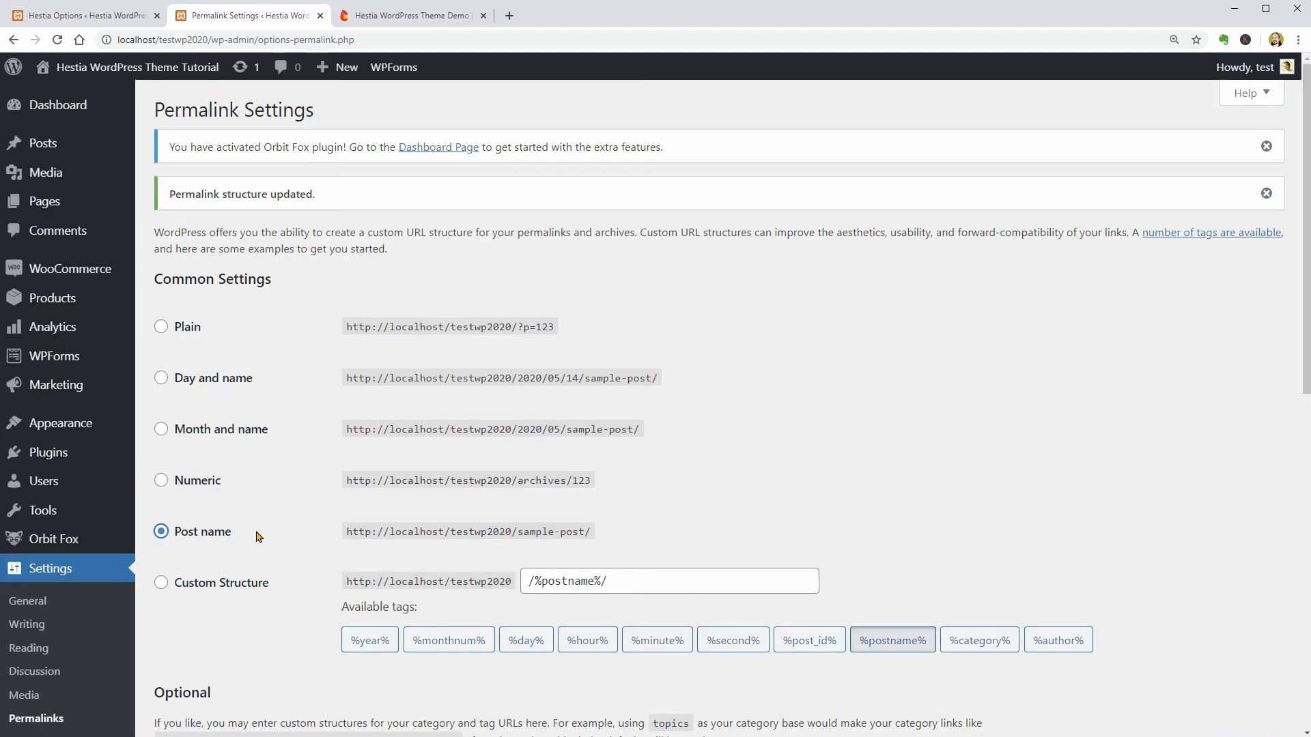
- Look over the media library, and trash and permanently delete the Sample Page from the site's pages
{"action": "left_click", "coordinate": [166, 178]}
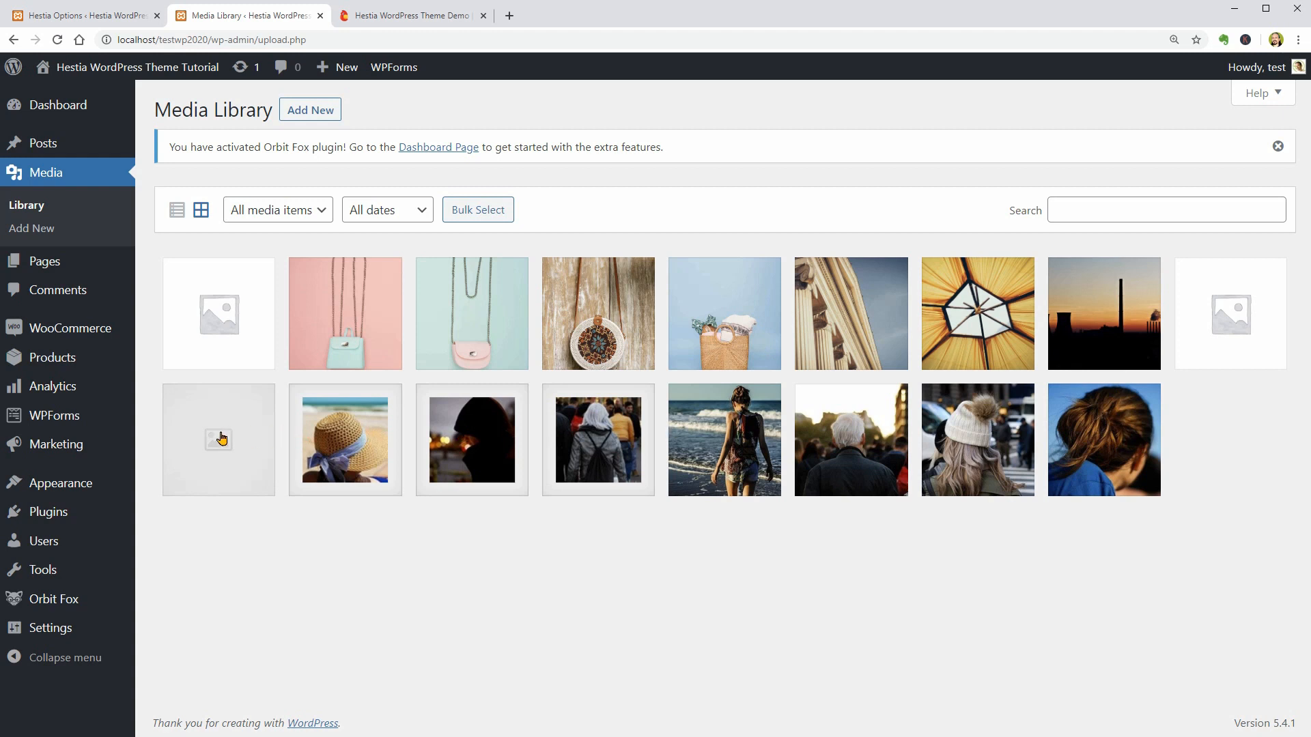
{"action": "mouse_move", "coordinate": [126, 273]}
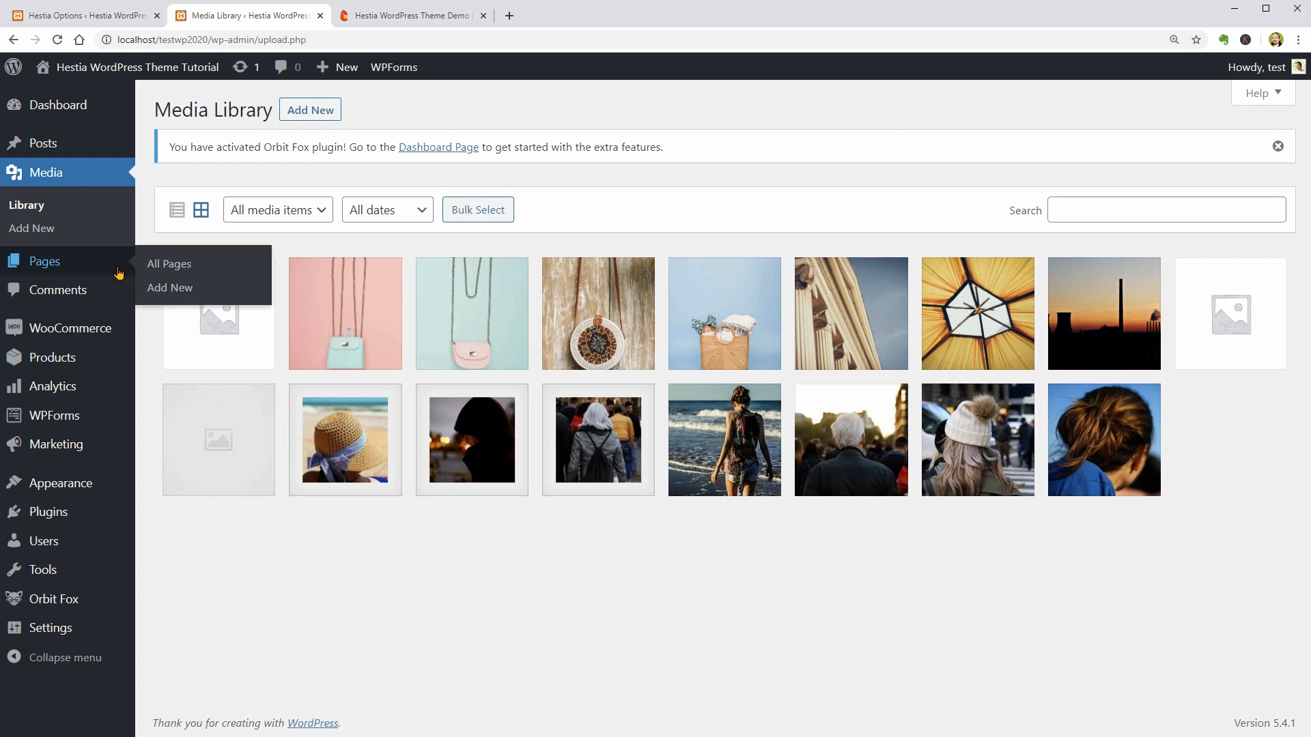
{"action": "left_click", "coordinate": [171, 269]}
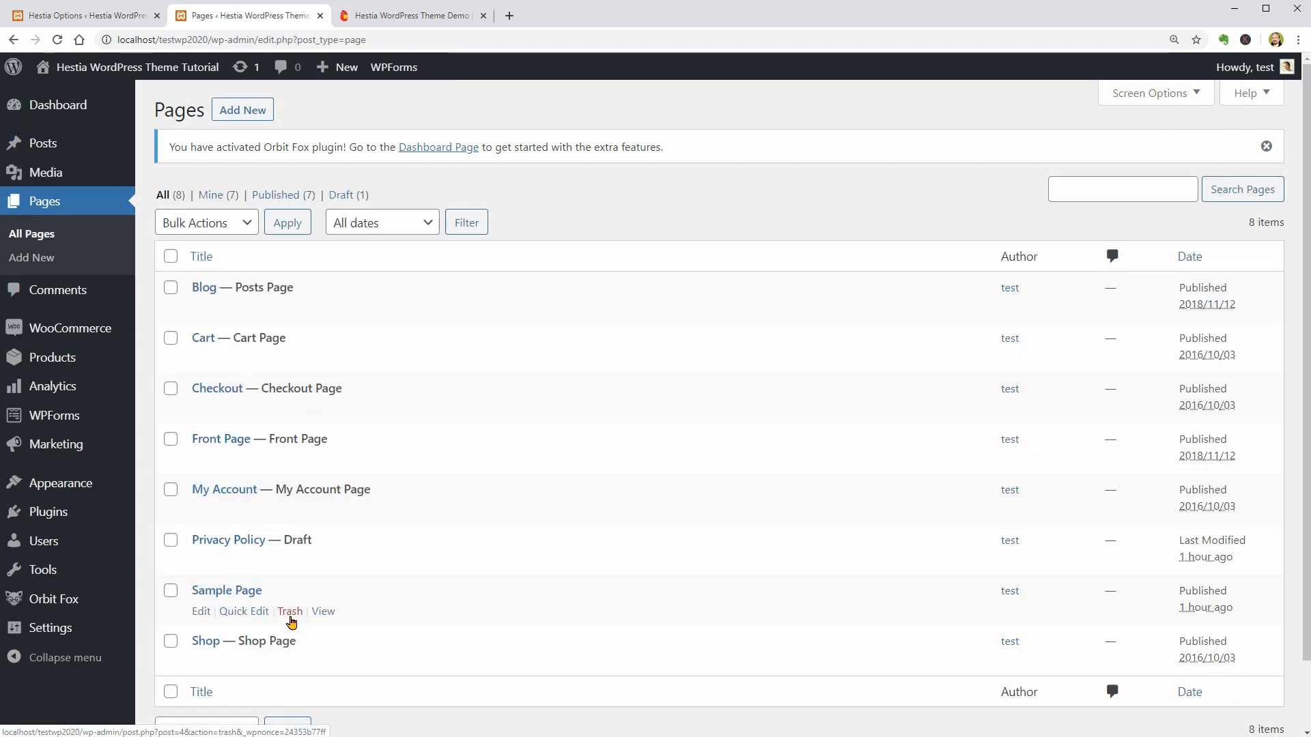
{"action": "left_click", "coordinate": [292, 617]}
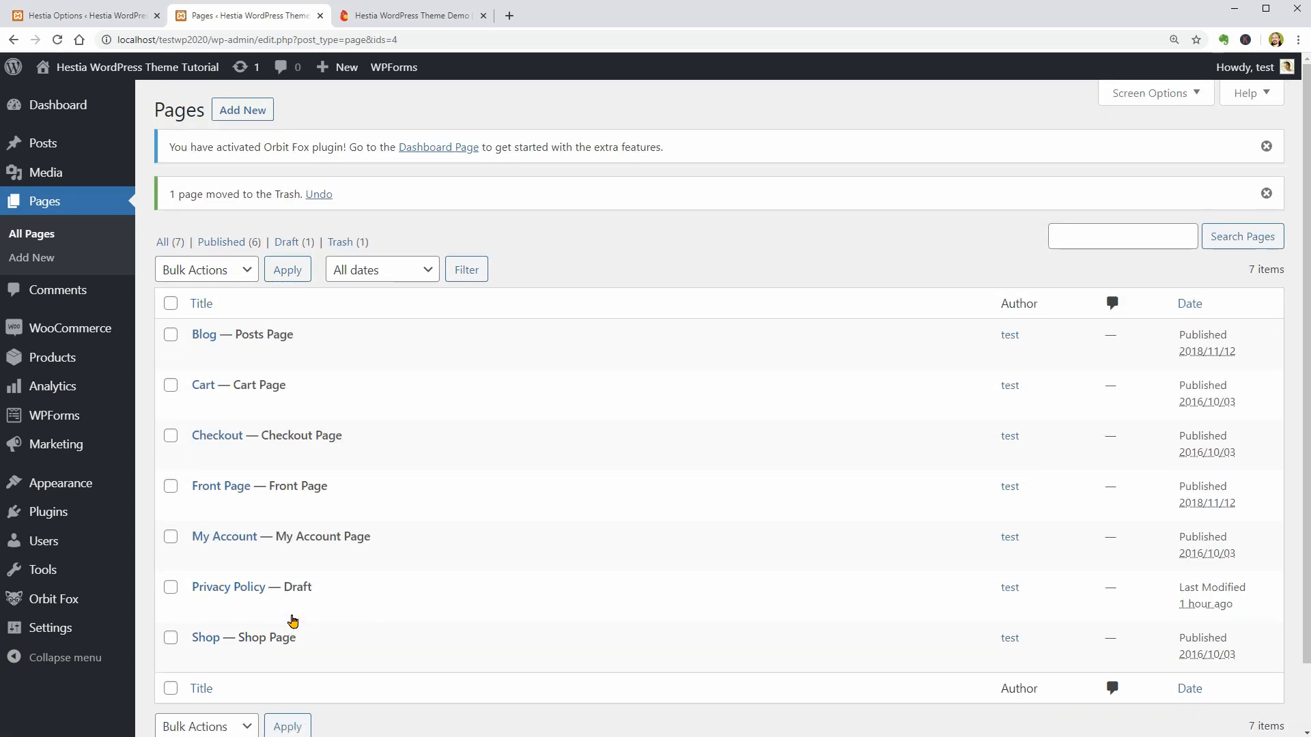
{"action": "left_click", "coordinate": [346, 245]}
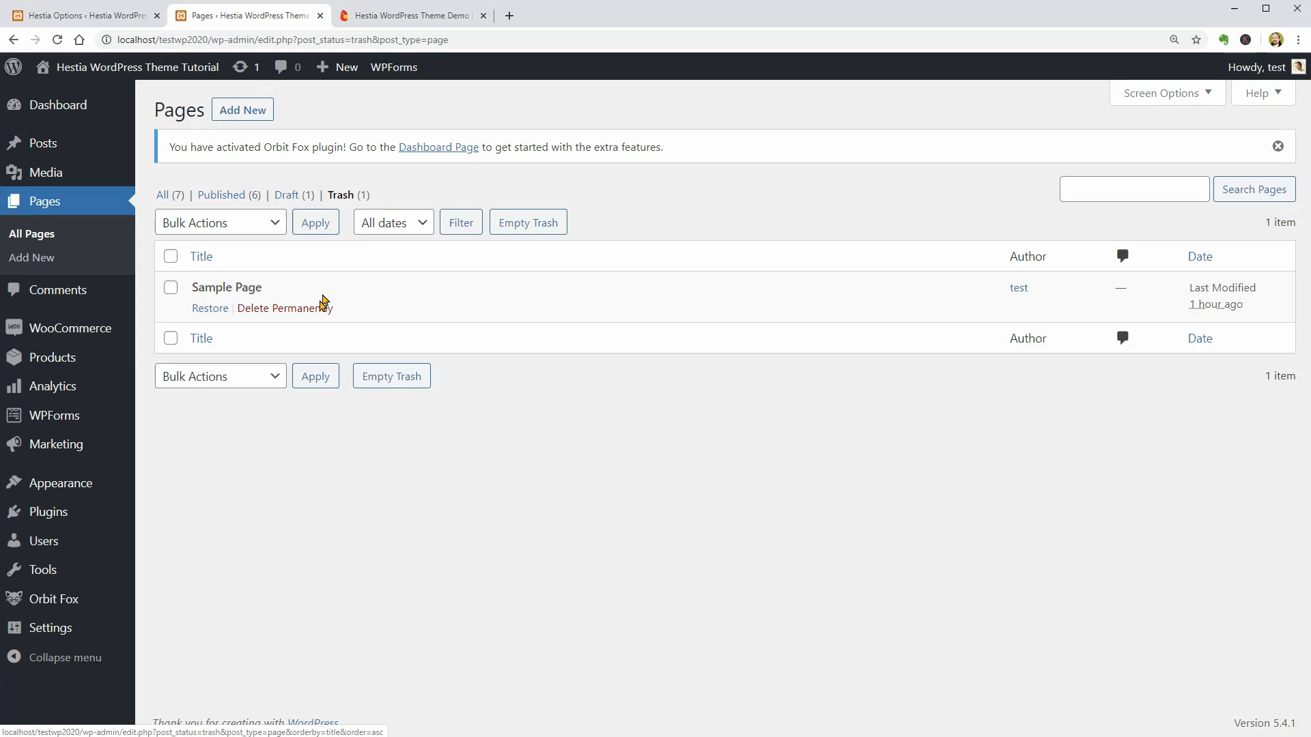
{"action": "left_click", "coordinate": [314, 311]}
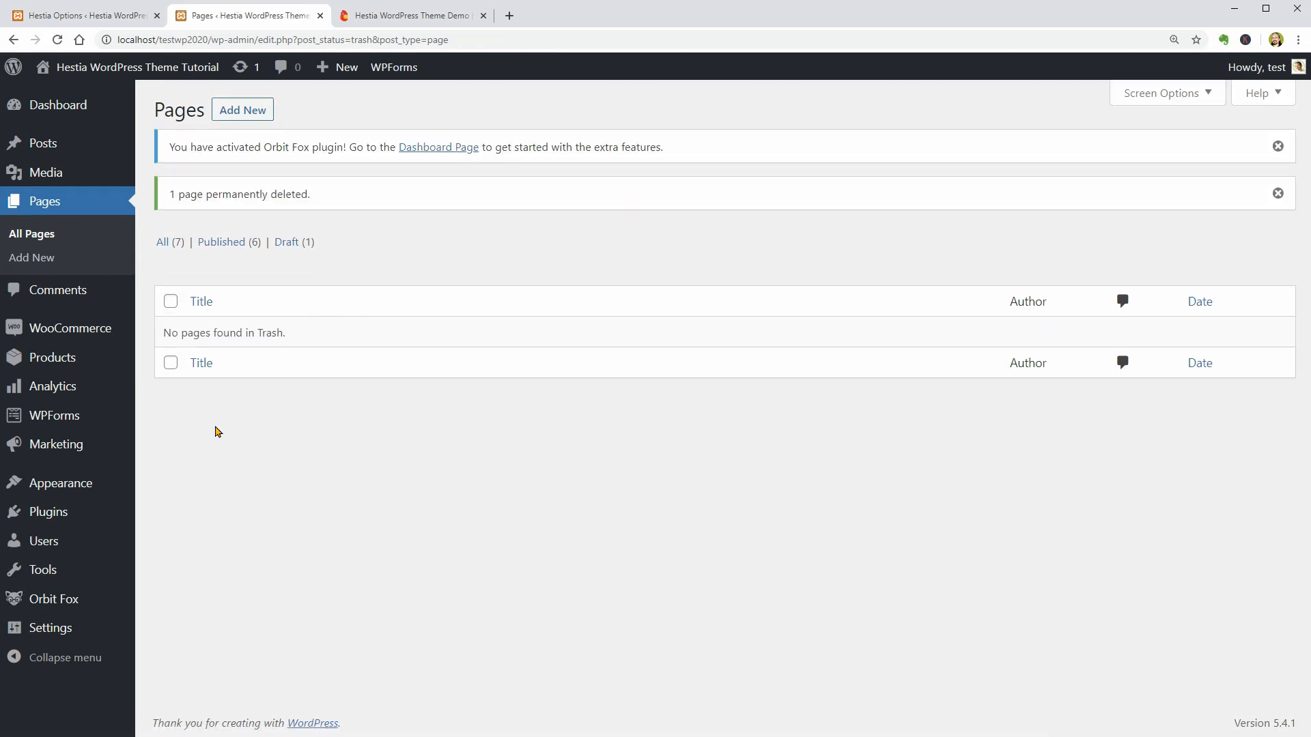
- Open the theme Customizer and look through its Appearance Settings, Frontpage Sections, Header Options, Footer Options, Menus and Widgets
{"action": "mouse_move", "coordinate": [100, 491]}
{"action": "left_click", "coordinate": [181, 509]}
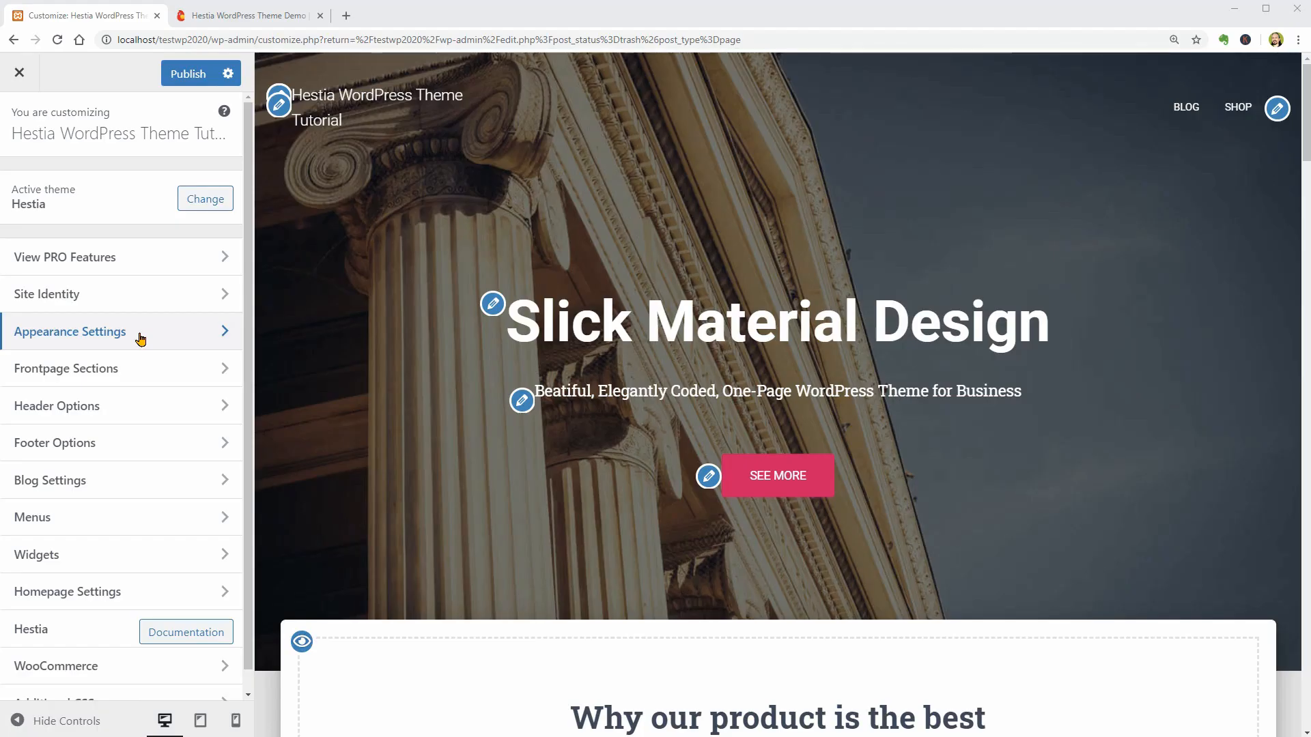
{"action": "left_click", "coordinate": [138, 337]}
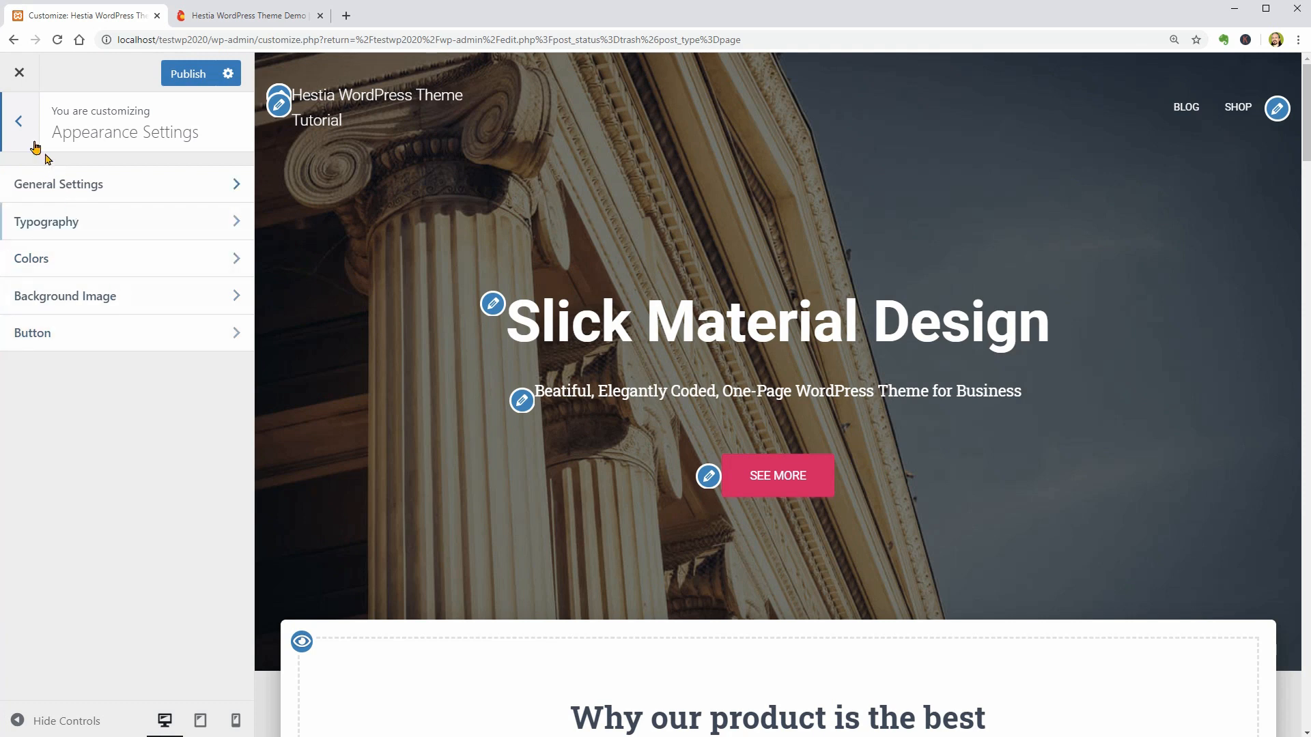
{"action": "left_click", "coordinate": [21, 122]}
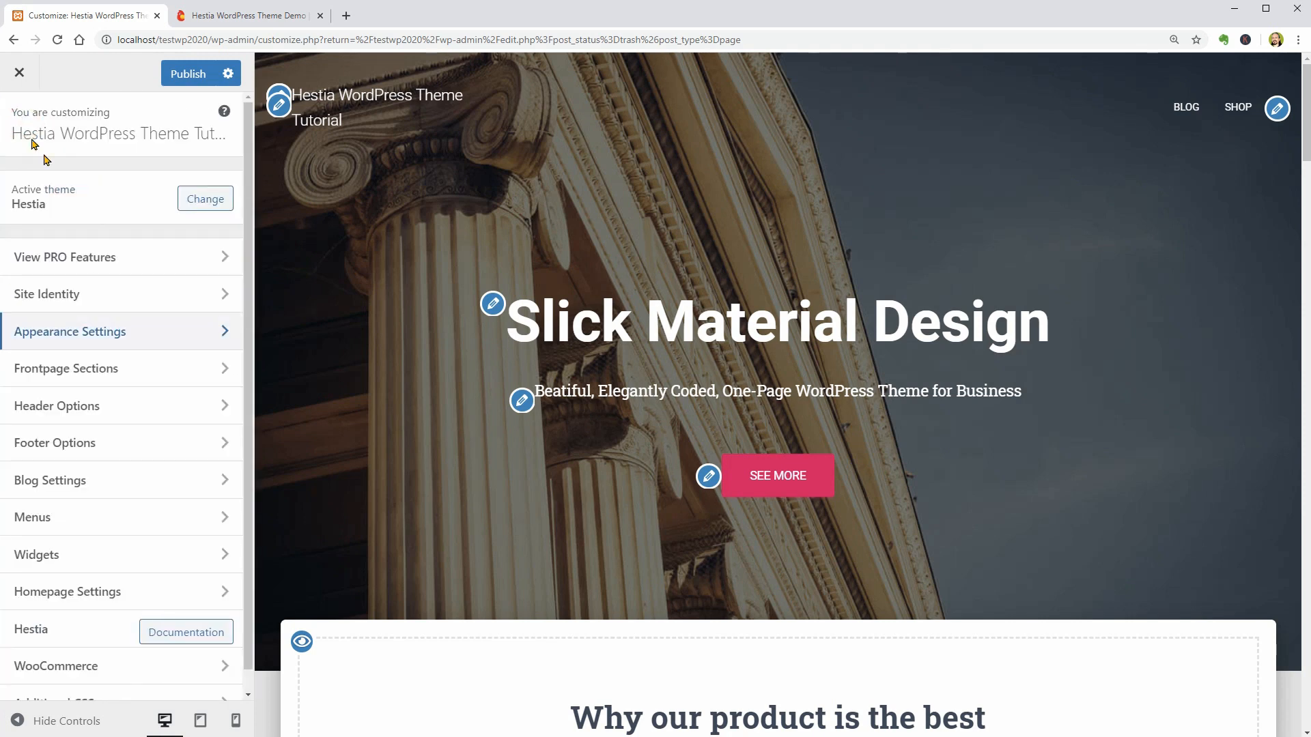
{"action": "left_click", "coordinate": [175, 366]}
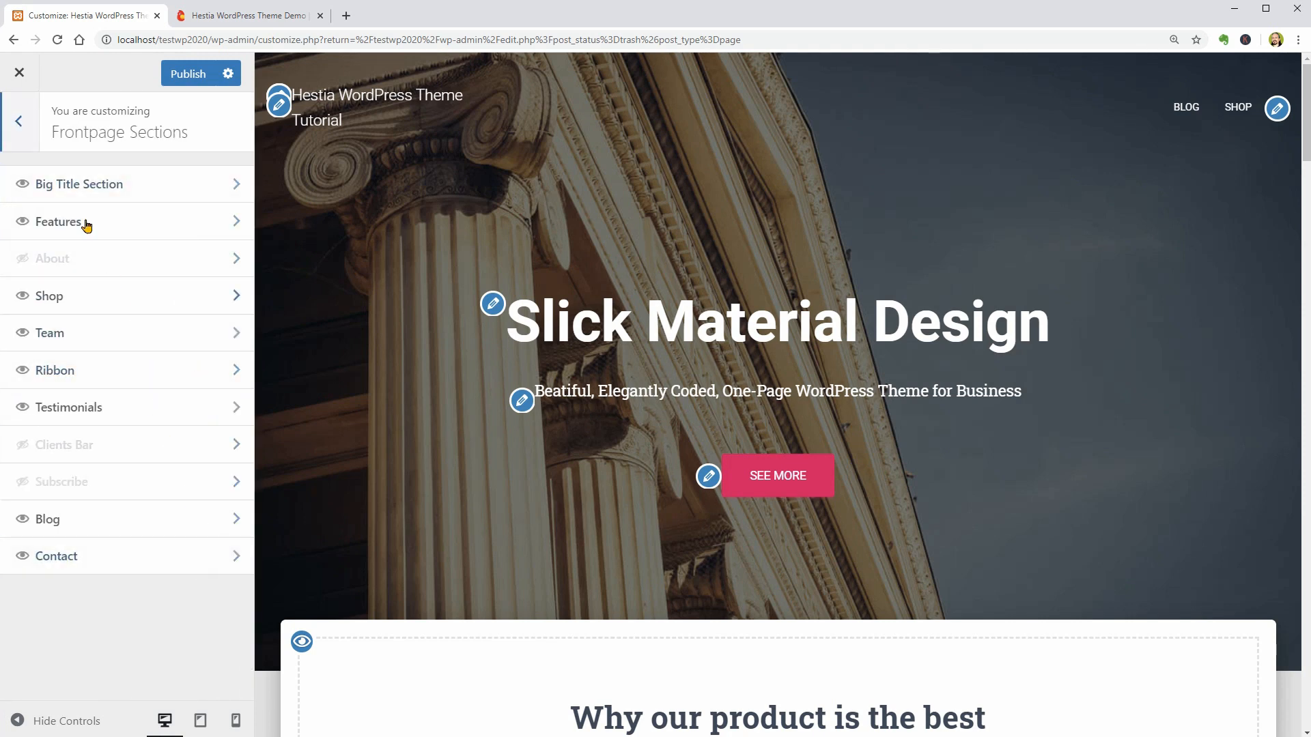
{"action": "left_click", "coordinate": [20, 121]}
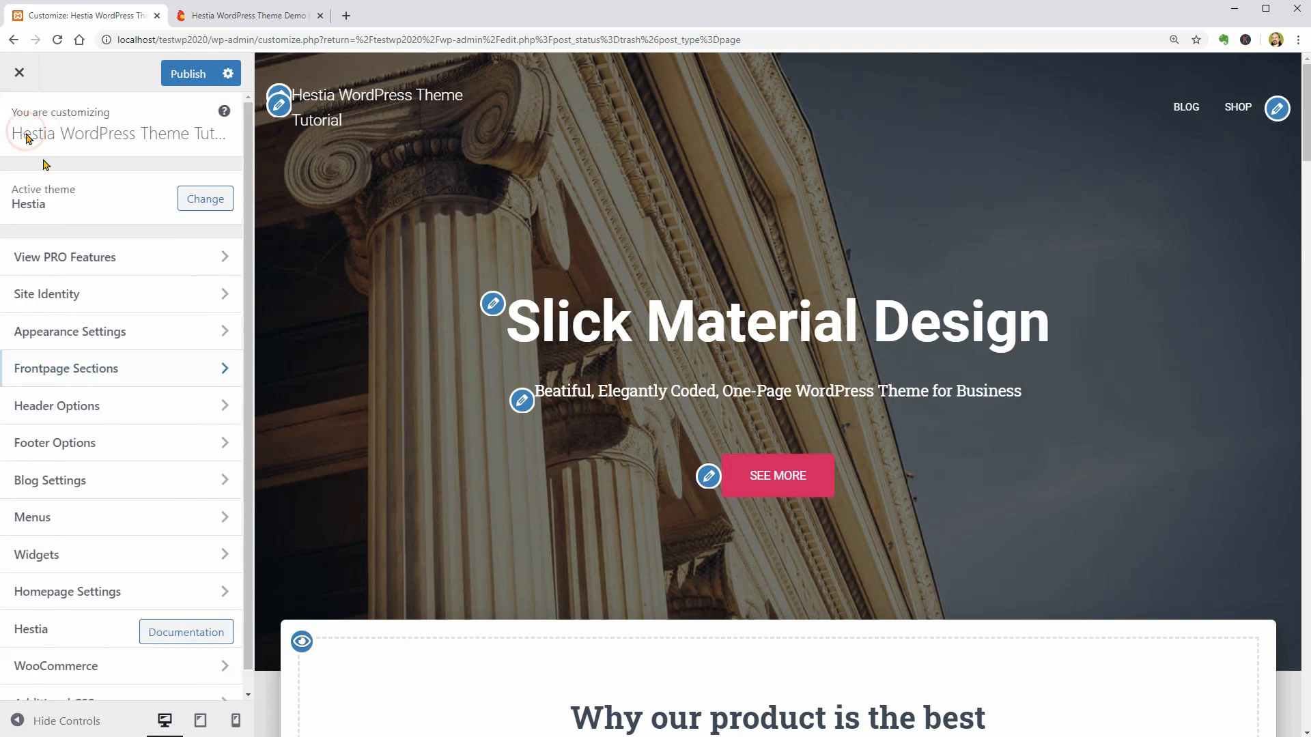
{"action": "left_click", "coordinate": [181, 406]}
{"action": "left_click", "coordinate": [21, 128]}
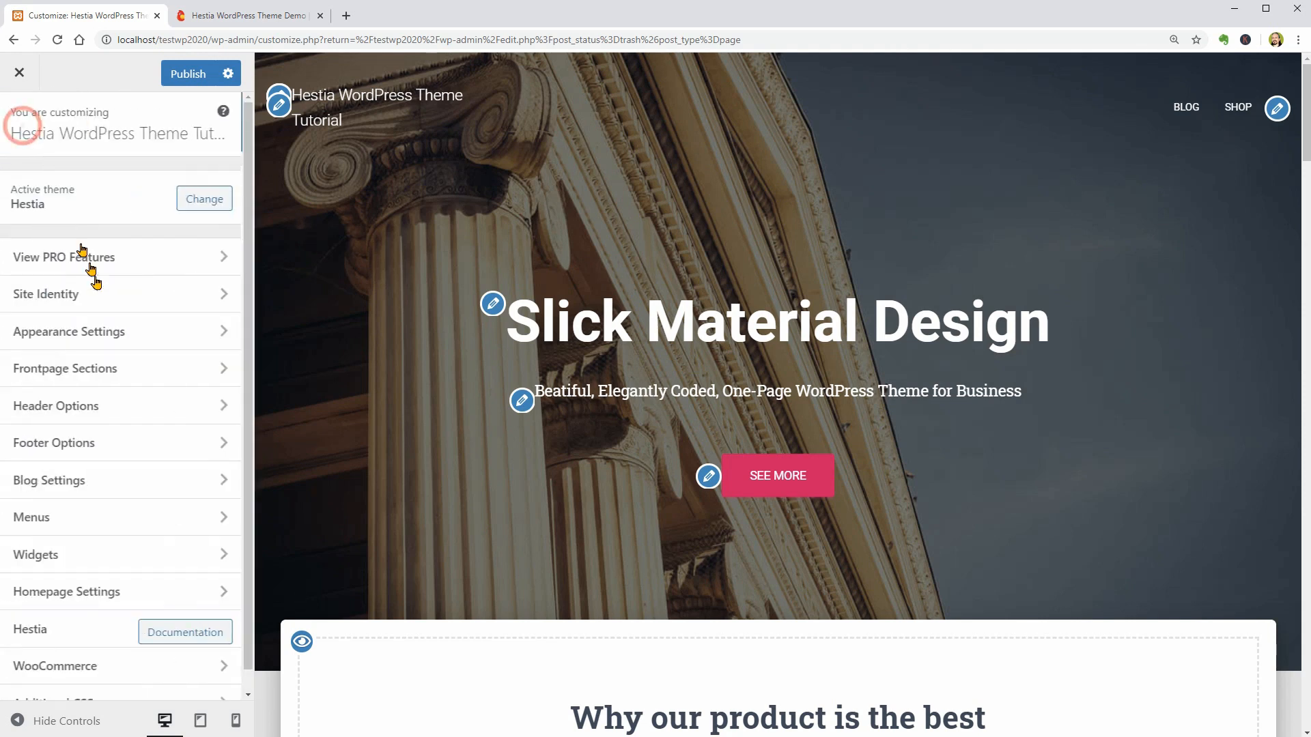
{"action": "left_click", "coordinate": [152, 444]}
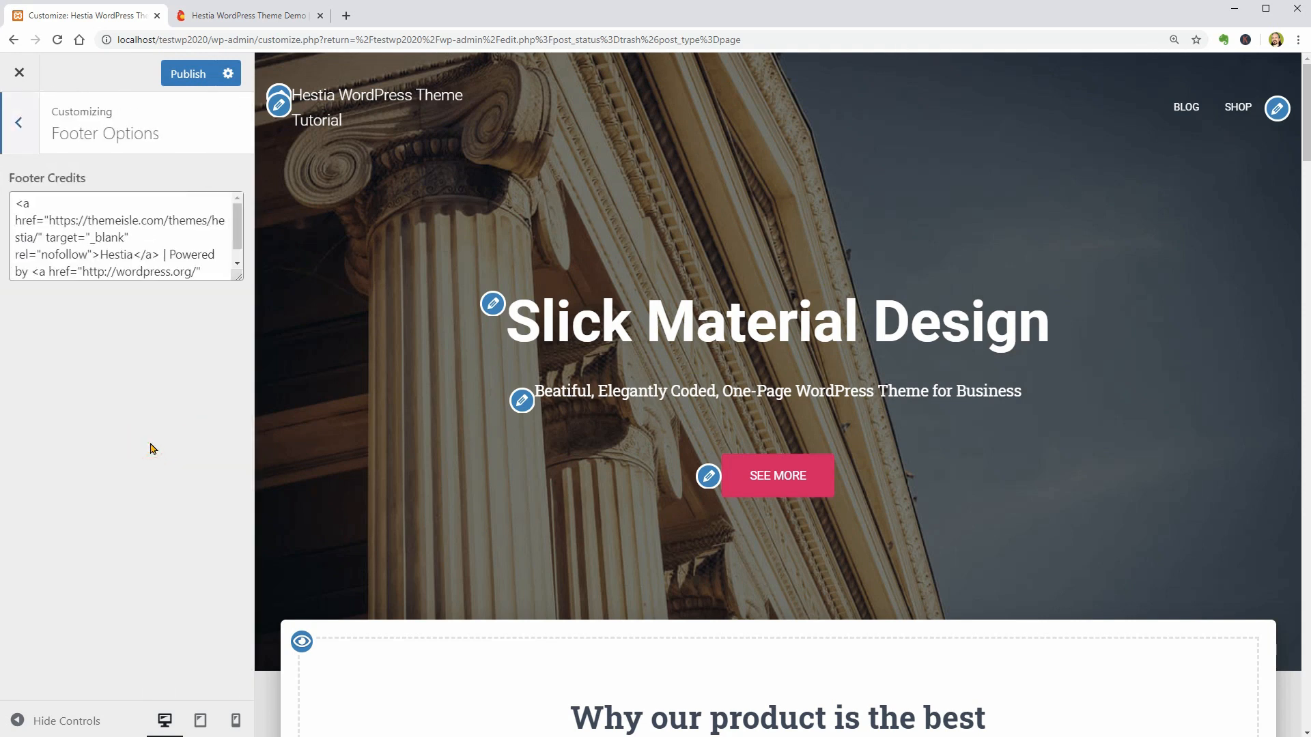
{"action": "left_click", "coordinate": [23, 124]}
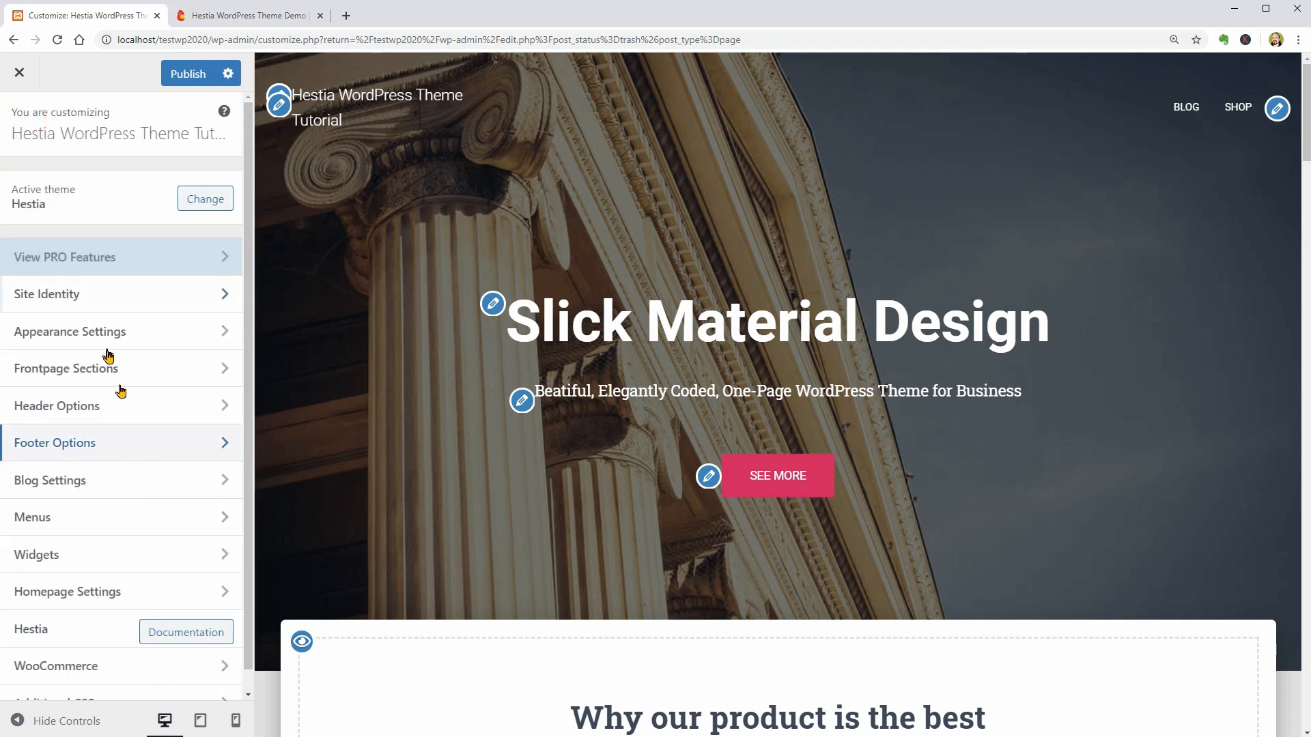
{"action": "left_click", "coordinate": [159, 517]}
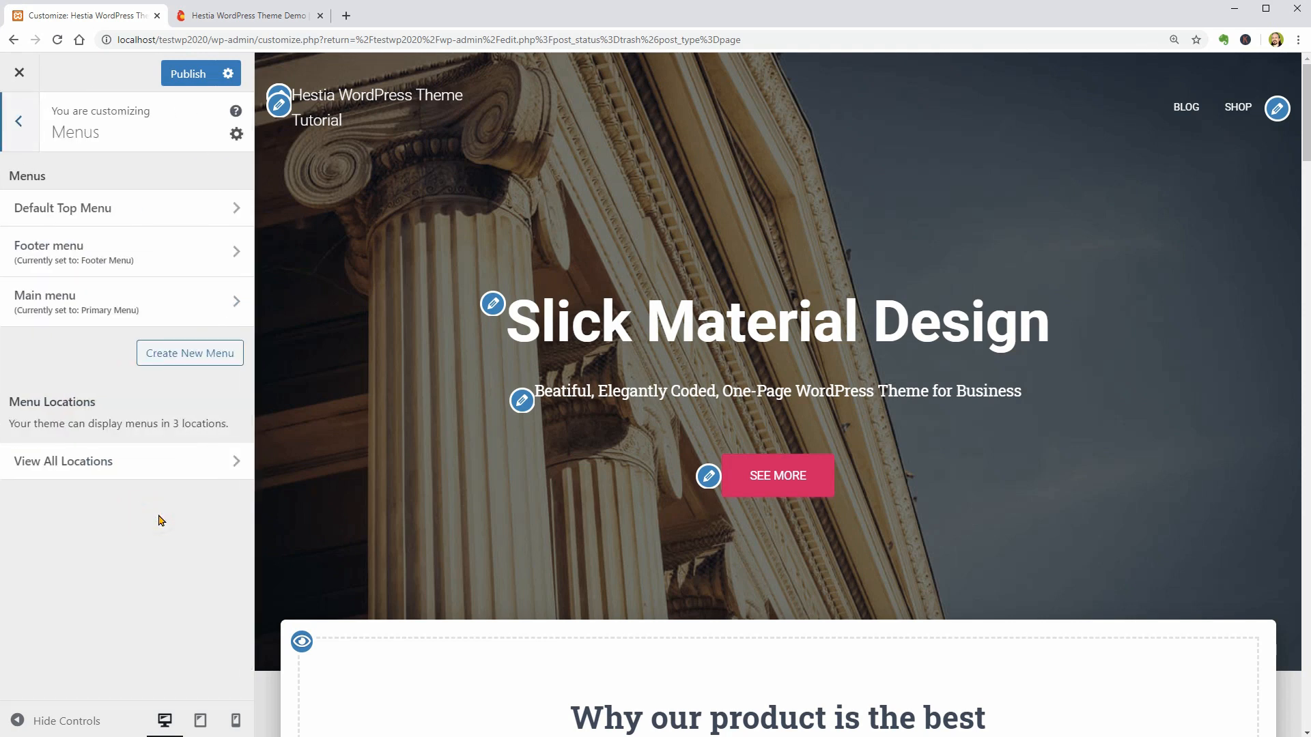
{"action": "left_click", "coordinate": [24, 140]}
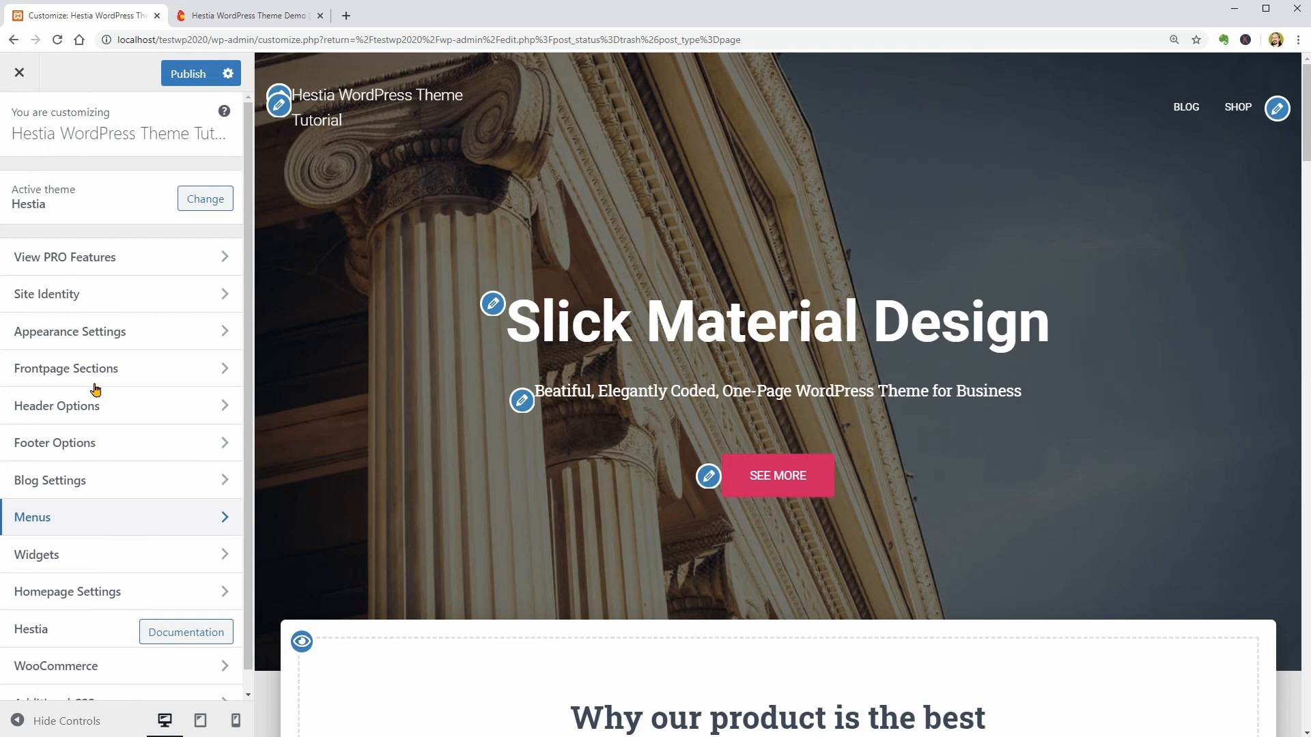
{"action": "left_click", "coordinate": [148, 553]}
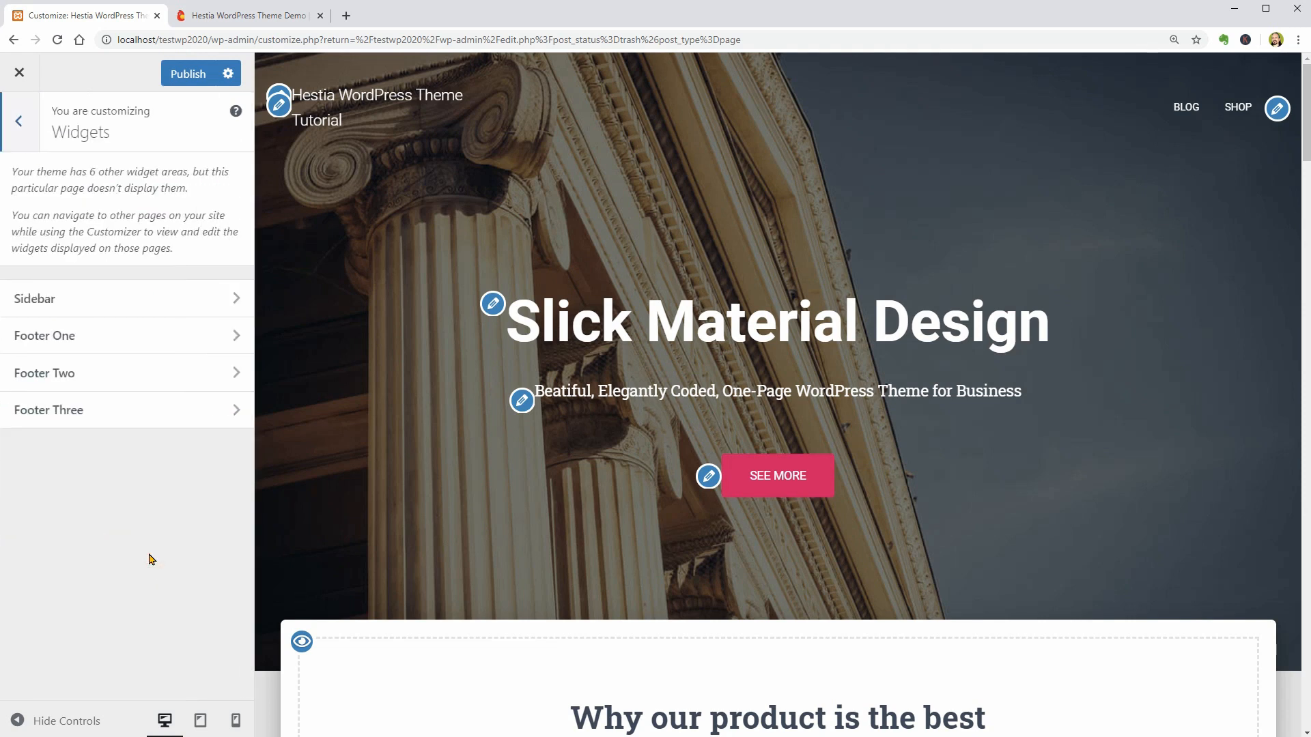
- Look through the Customizer's WooCommerce and Additional CSS sections
{"action": "left_click", "coordinate": [25, 134]}
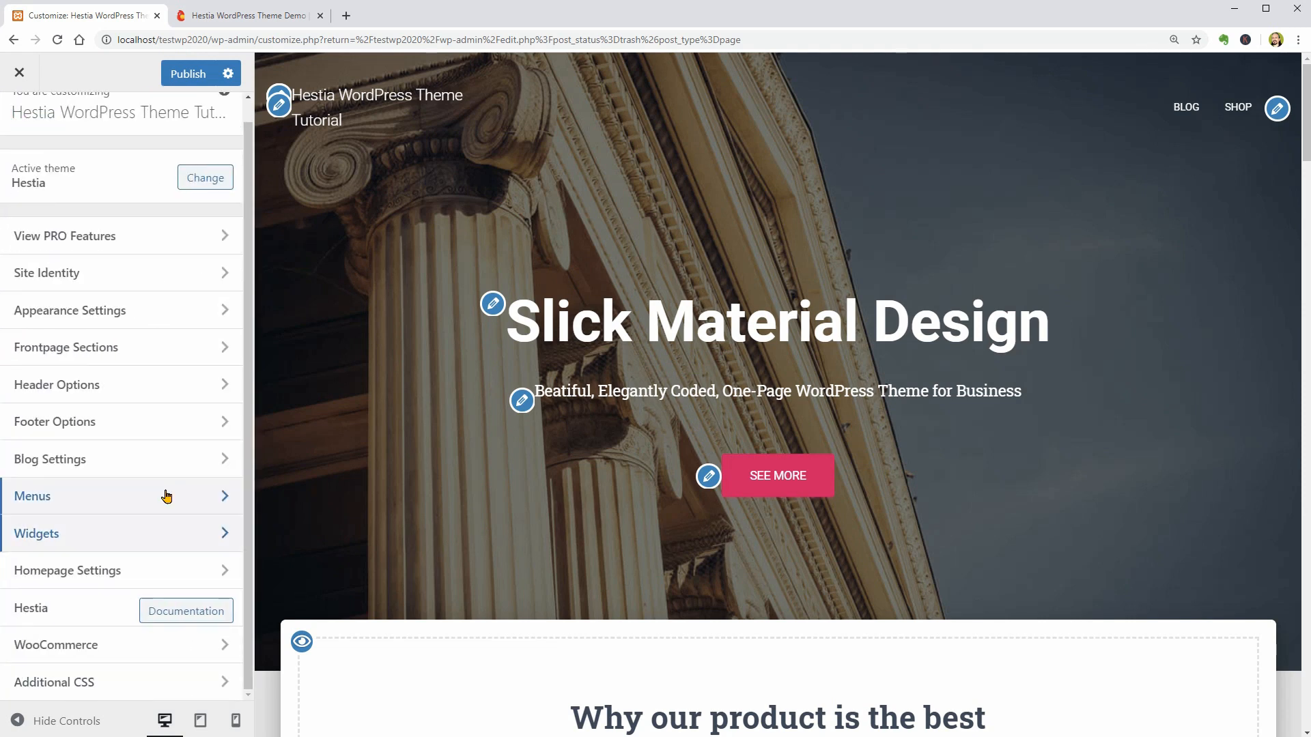
{"action": "left_click", "coordinate": [164, 645]}
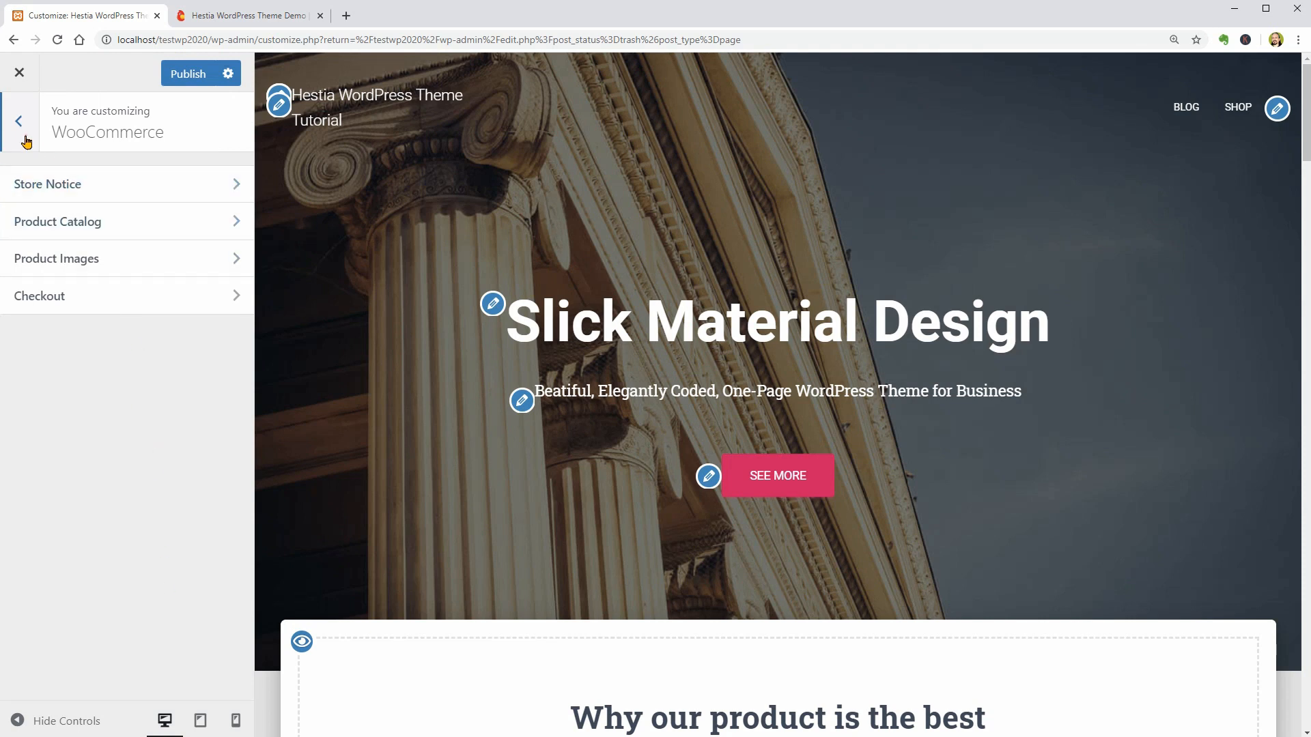
{"action": "left_click", "coordinate": [26, 142]}
{"action": "left_click", "coordinate": [136, 685]}
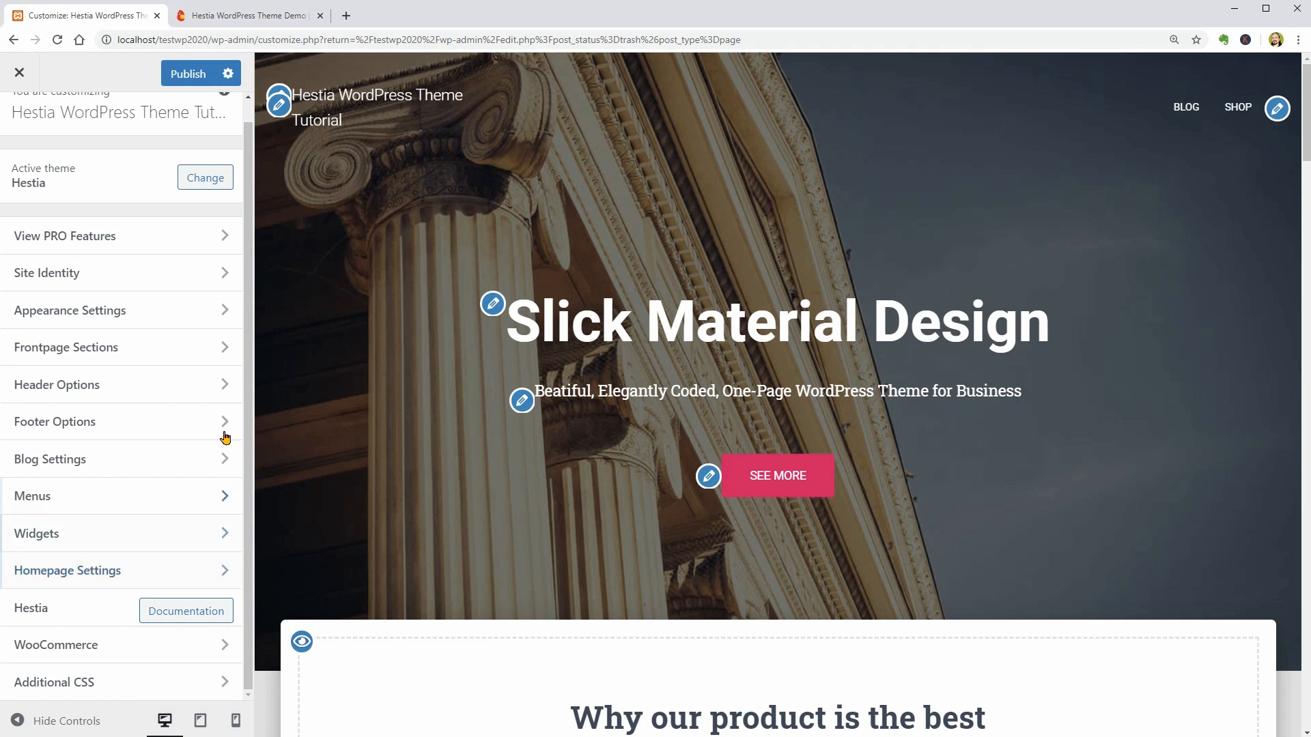
- In Site Identity, set the site logo to the Hestia logo image from the media library without cropping it
{"action": "left_click", "coordinate": [208, 282]}
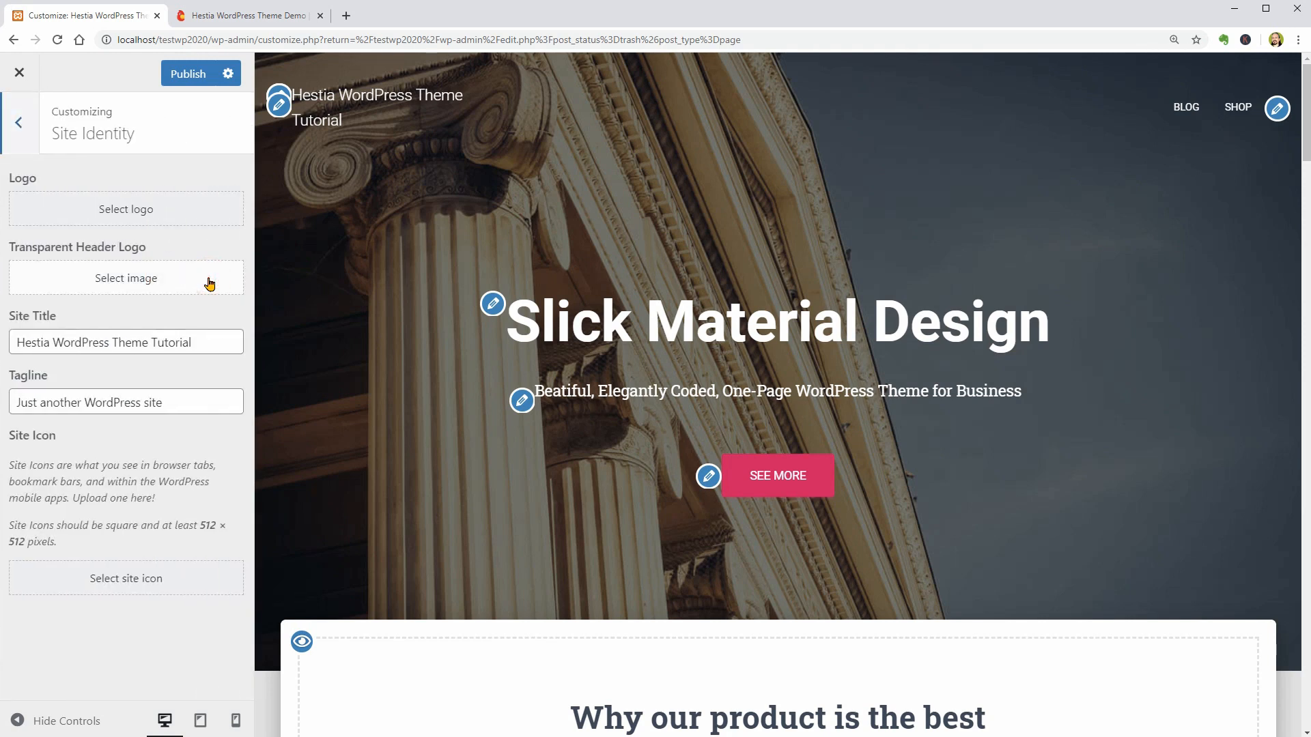
{"action": "left_click", "coordinate": [172, 211]}
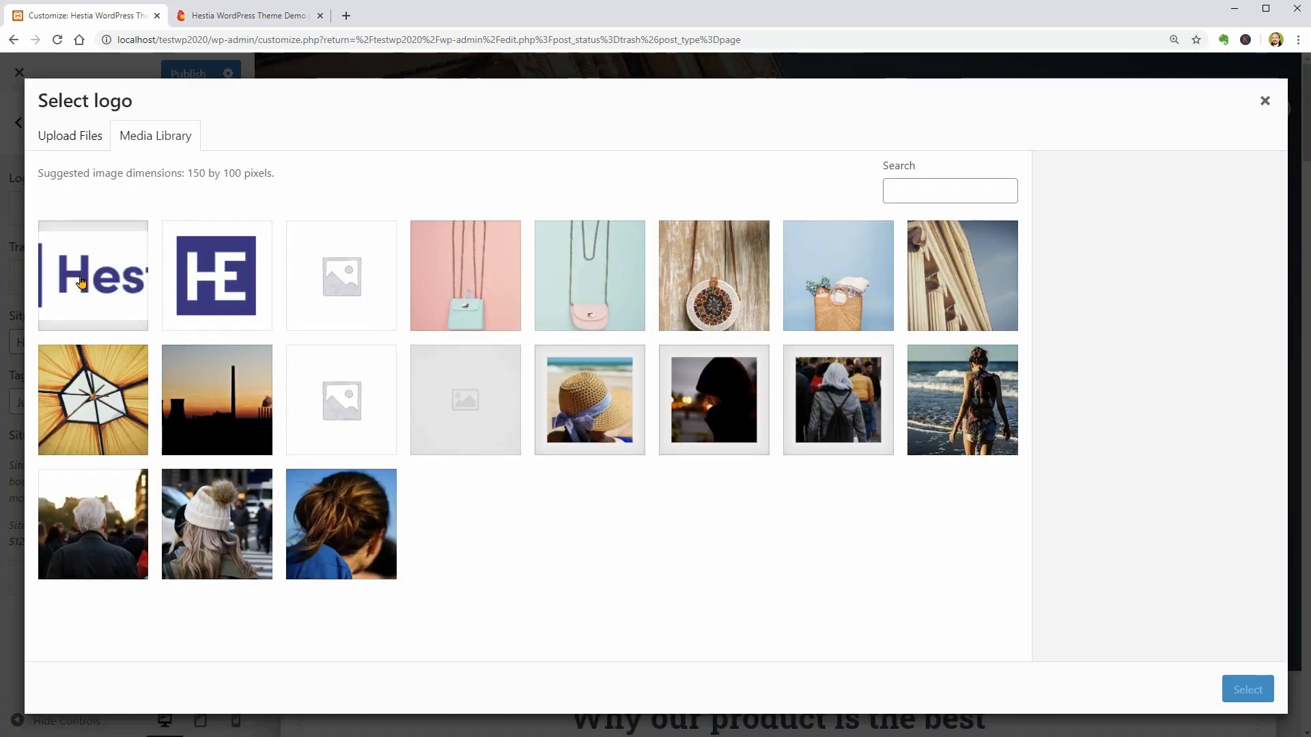
{"action": "left_click", "coordinate": [78, 280]}
{"action": "left_click", "coordinate": [1242, 686]}
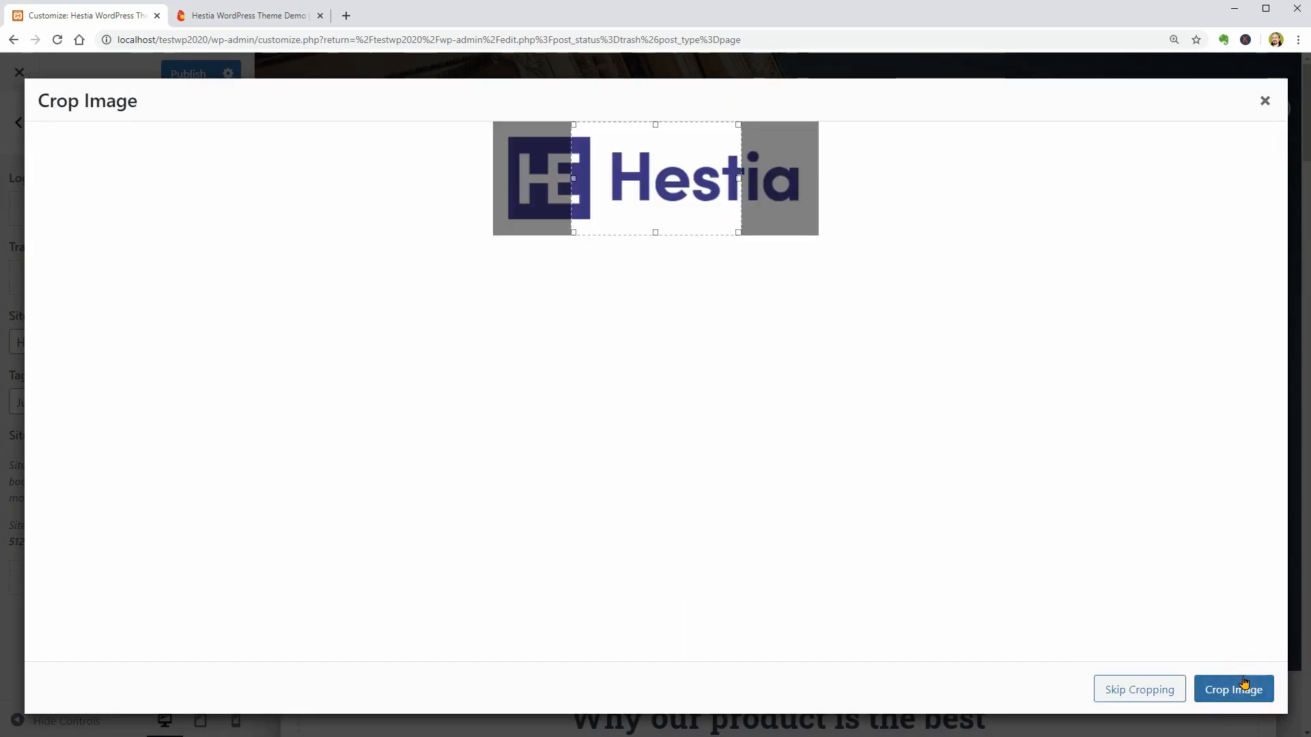
{"action": "left_click", "coordinate": [1174, 689]}
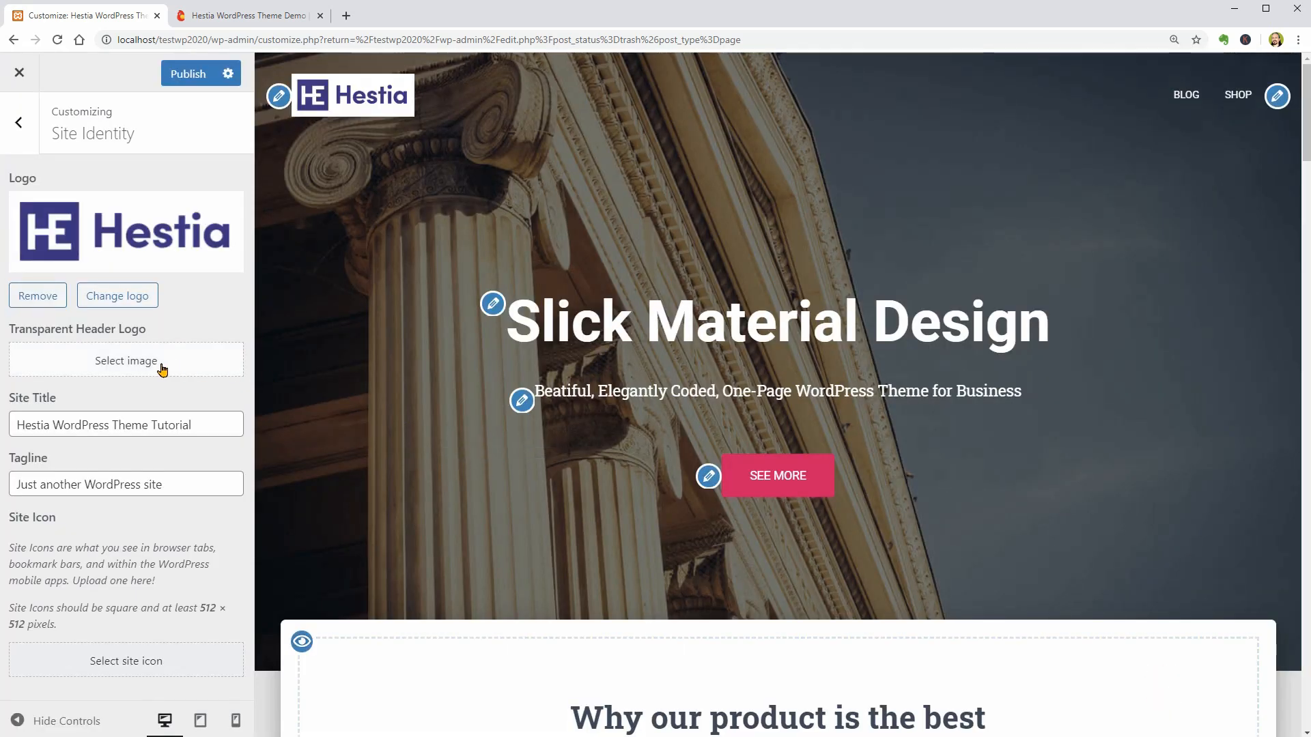
- Set the Transparent Header Logo to Hestia-Logo.png from the media library, skipping cropping
{"action": "left_click", "coordinate": [161, 368]}
{"action": "left_click", "coordinate": [102, 294]}
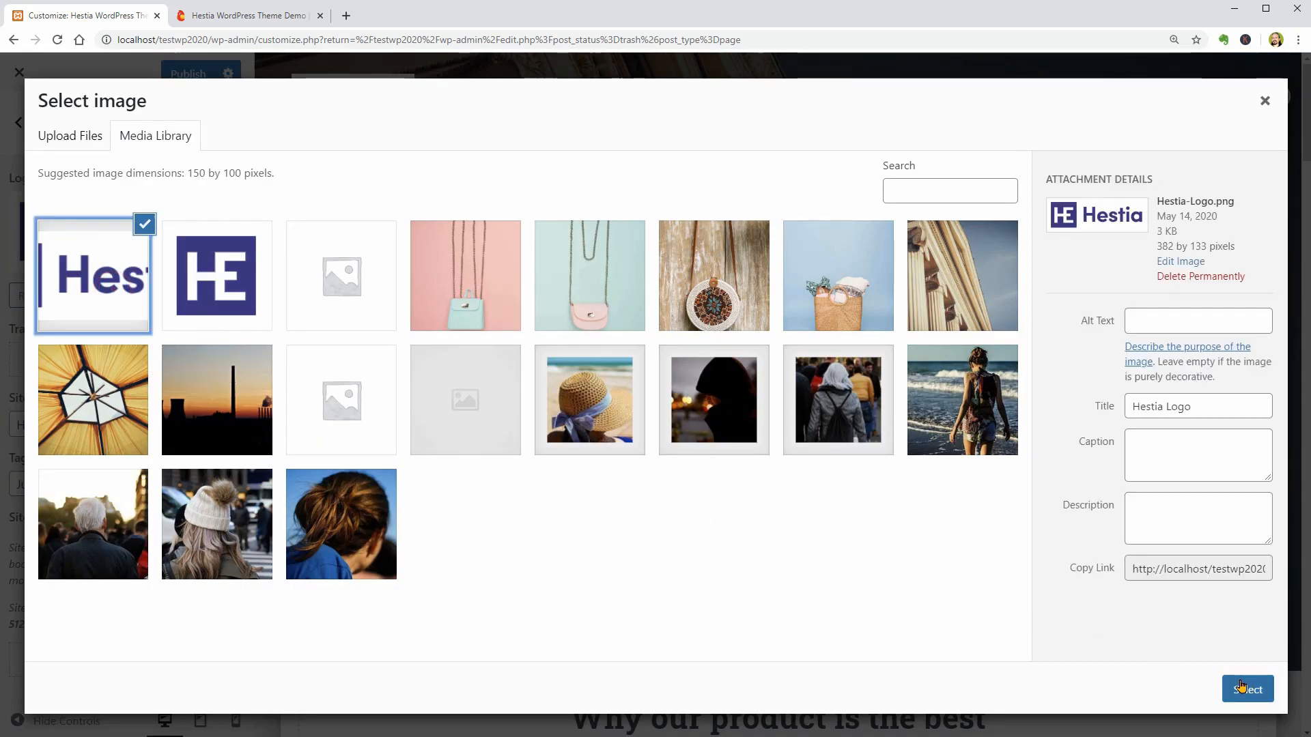
{"action": "left_click", "coordinate": [1241, 686]}
{"action": "left_click", "coordinate": [1153, 689]}
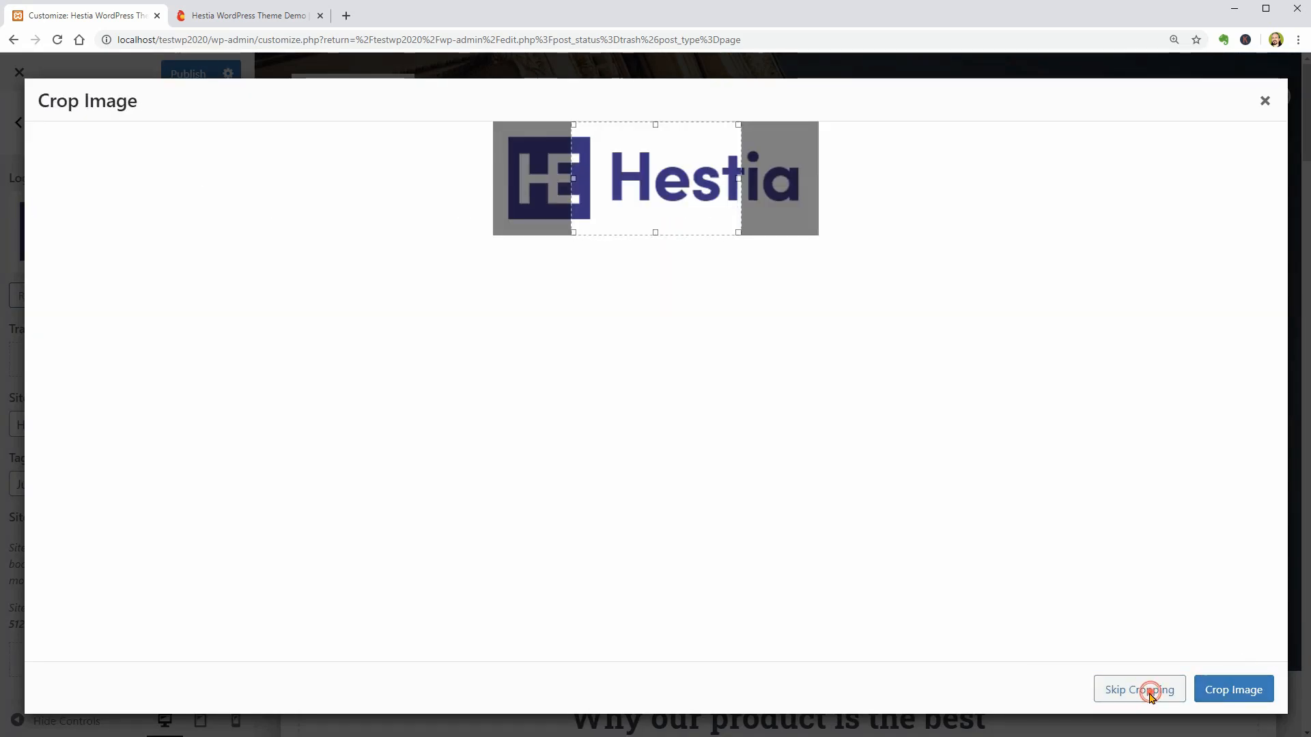
{"action": "left_click_drag", "start_coordinate": [1305, 127], "coordinate": [1307, 229]}
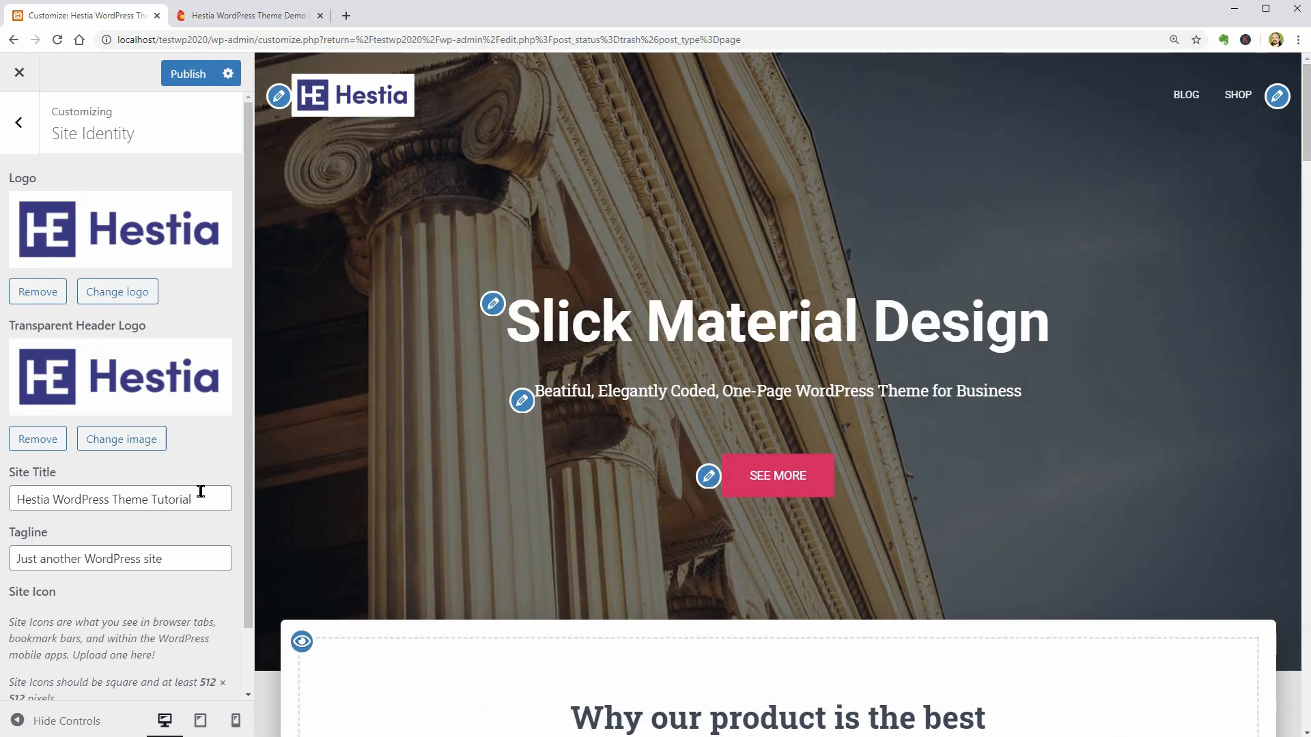
- Replace the site's tagline with "Step by Step", keeping the existing site title
{"action": "left_click_drag", "start_coordinate": [200, 499], "coordinate": [13, 502]}
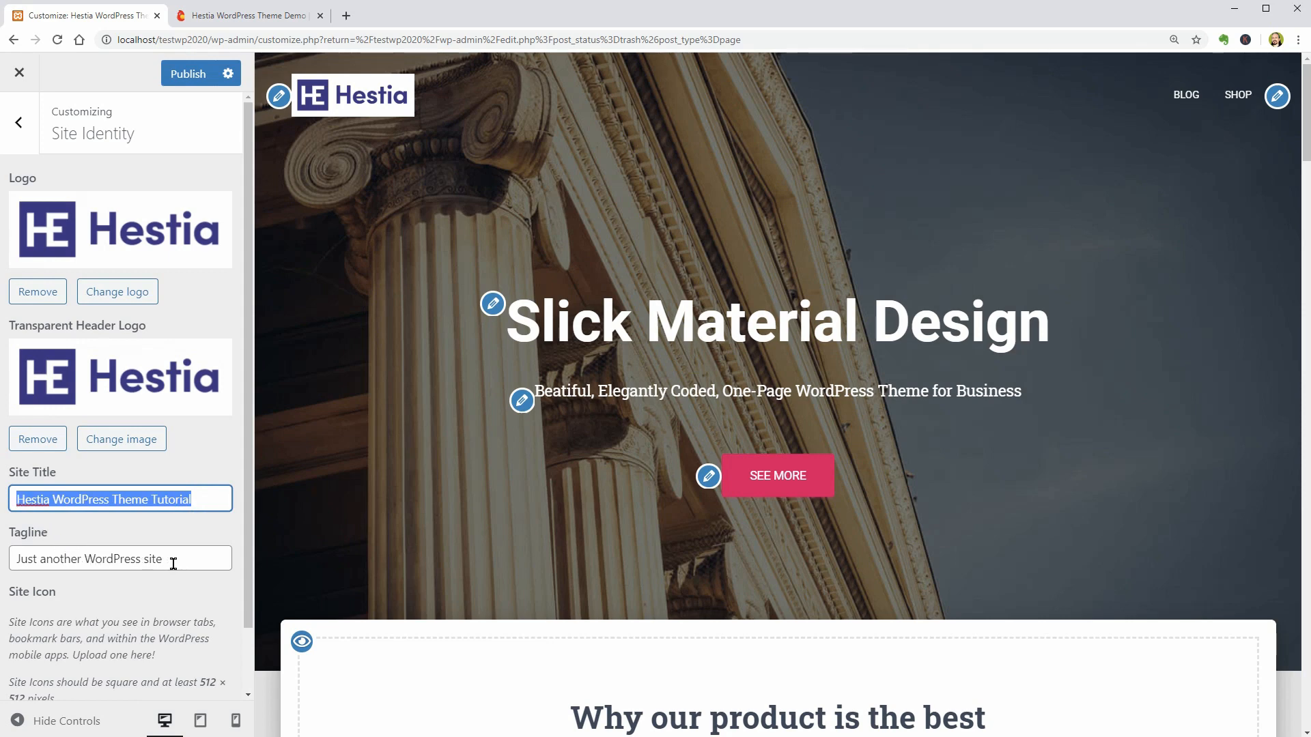
{"action": "left_click_drag", "start_coordinate": [181, 557], "coordinate": [149, 562]}
{"action": "left_click_drag", "start_coordinate": [149, 561], "coordinate": [31, 580]}
{"action": "type", "text": "Step by Step"}
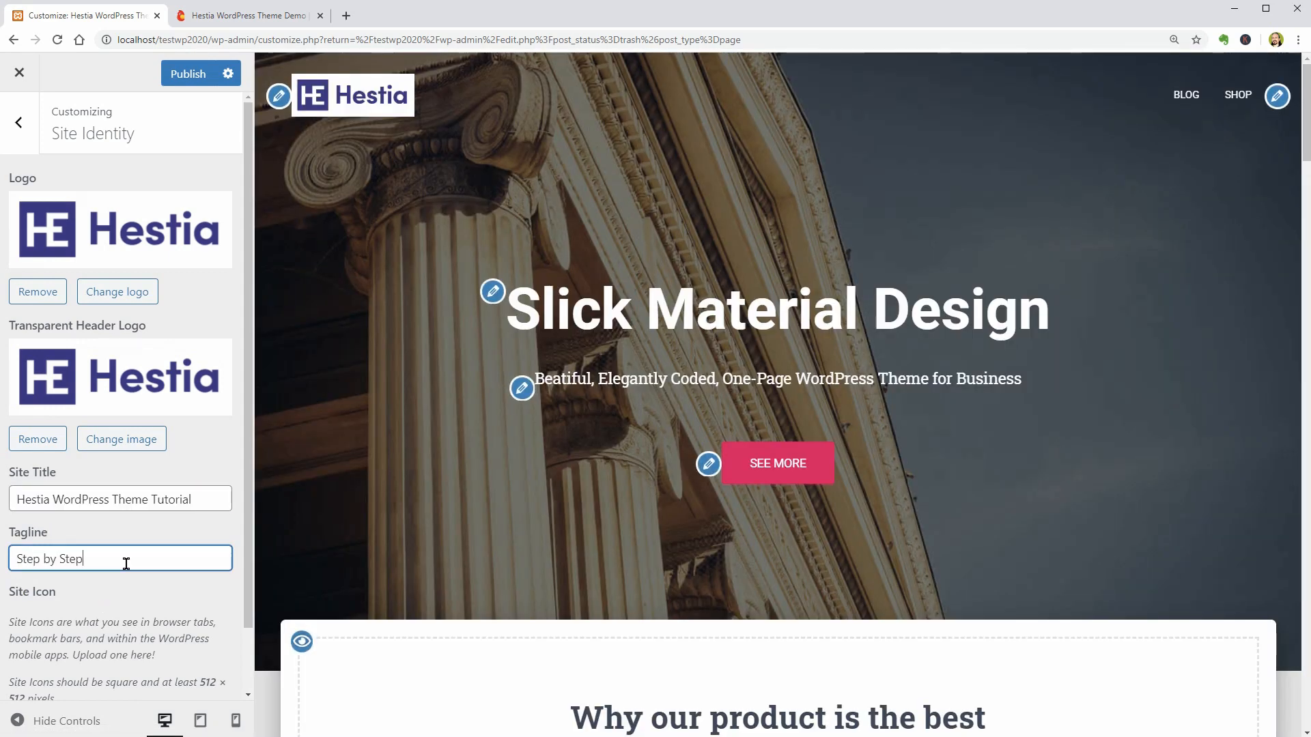
{"action": "triple_click", "coordinate": [126, 563]}
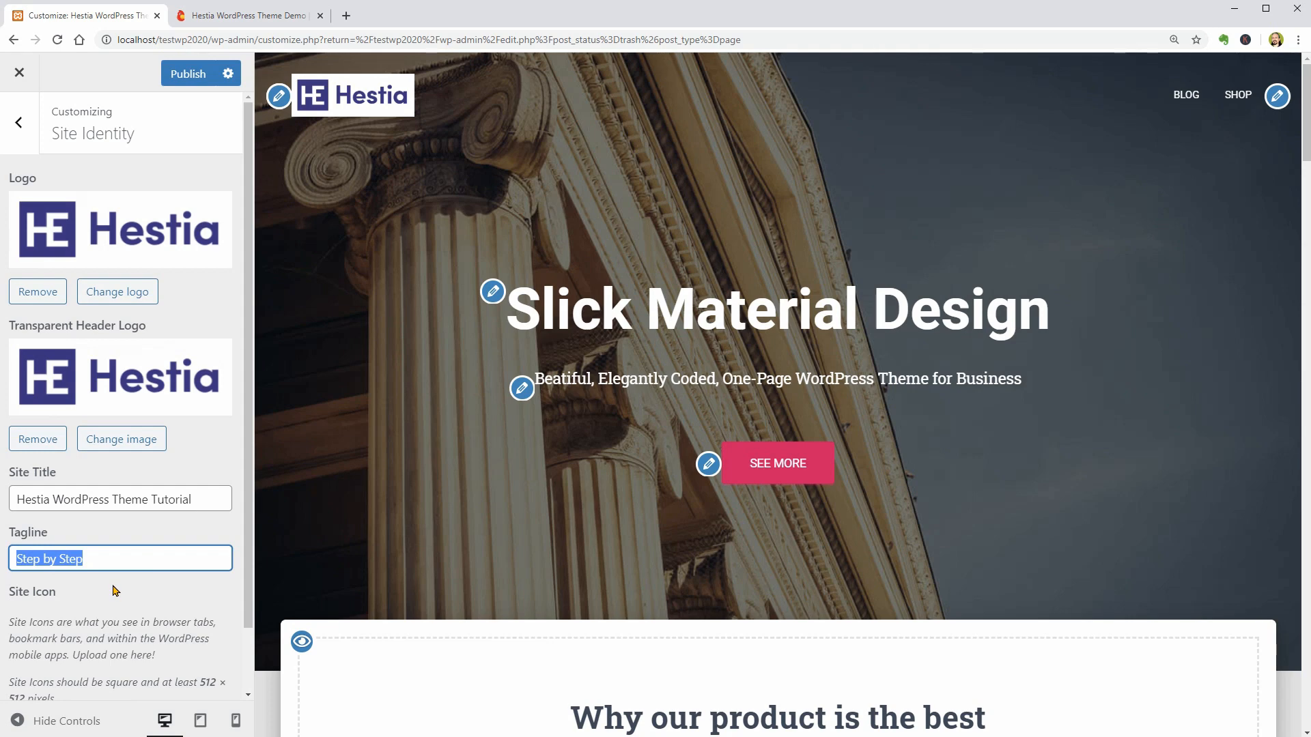
- Set the site icon to the square HE logo image from the media library, cropping it to the suggested area
{"action": "scroll", "coordinate": [116, 590], "scroll_direction": "down", "scroll_amount": 1}
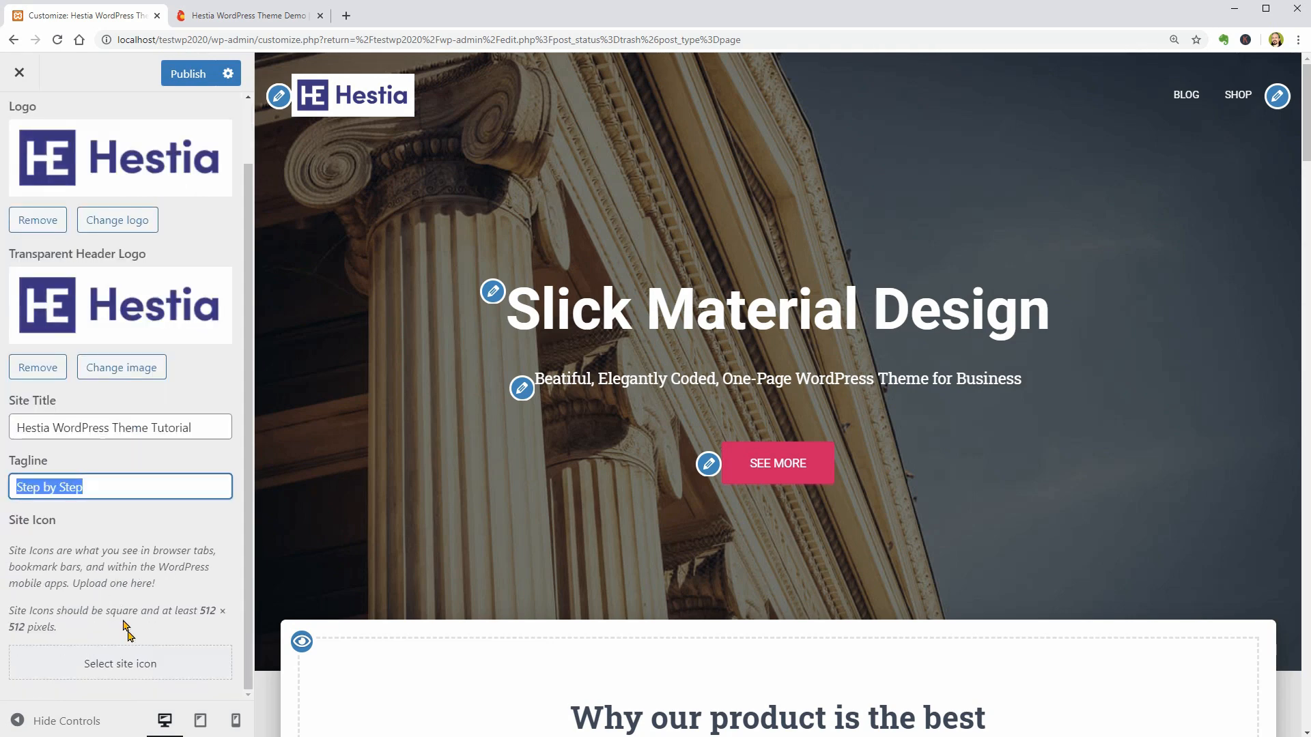
{"action": "left_click", "coordinate": [132, 663]}
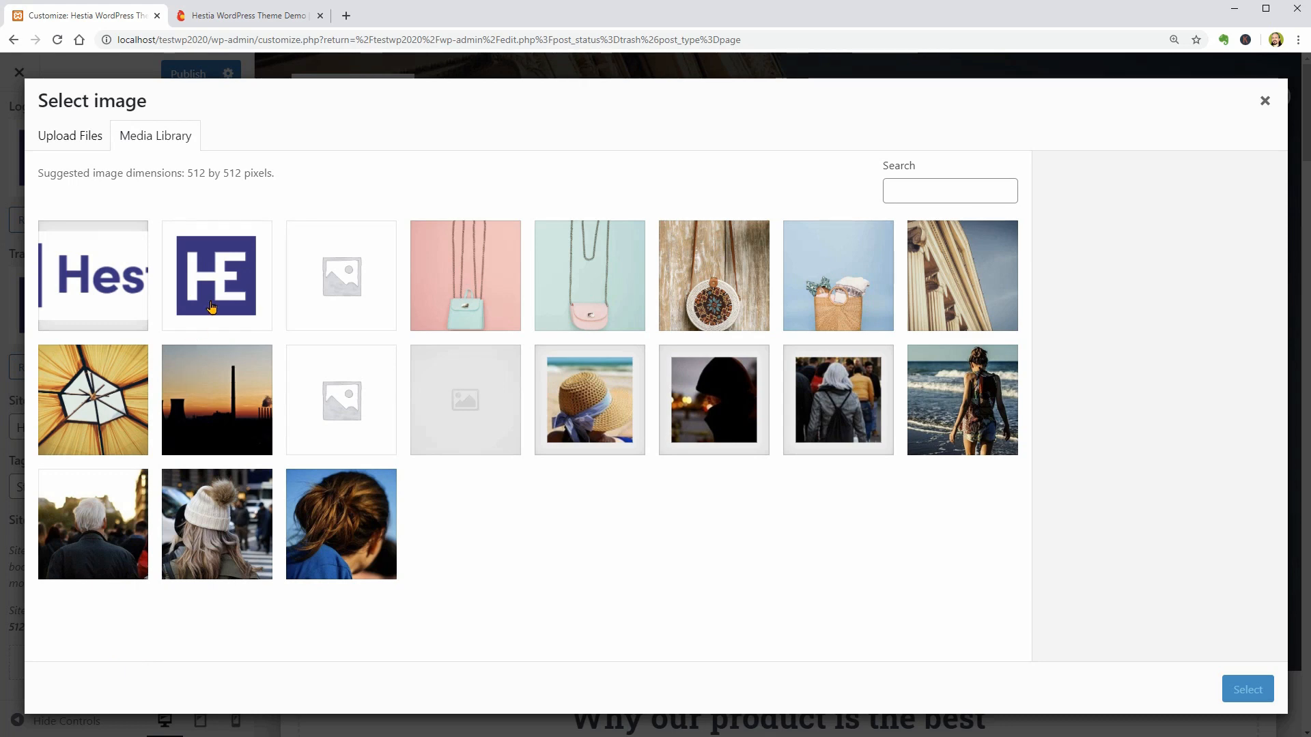
{"action": "left_click", "coordinate": [211, 307]}
{"action": "left_click", "coordinate": [1239, 688]}
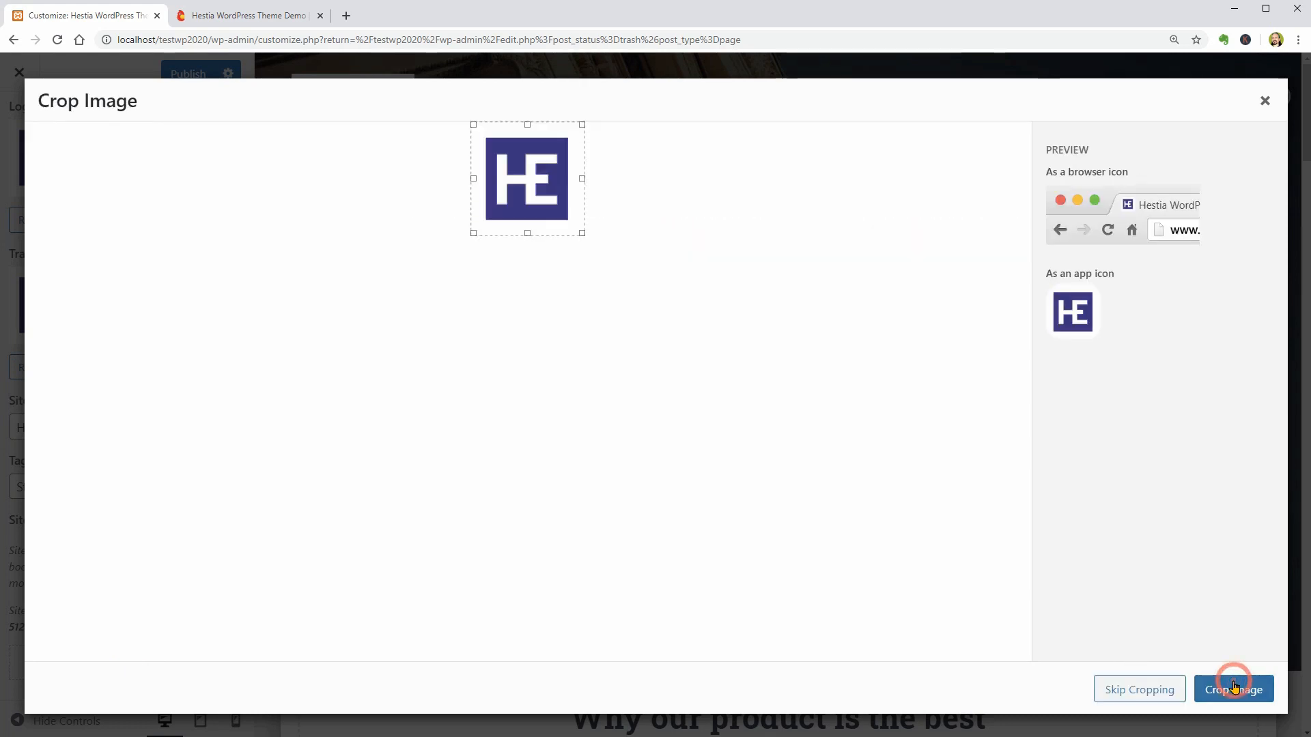
{"action": "left_click", "coordinate": [1235, 689]}
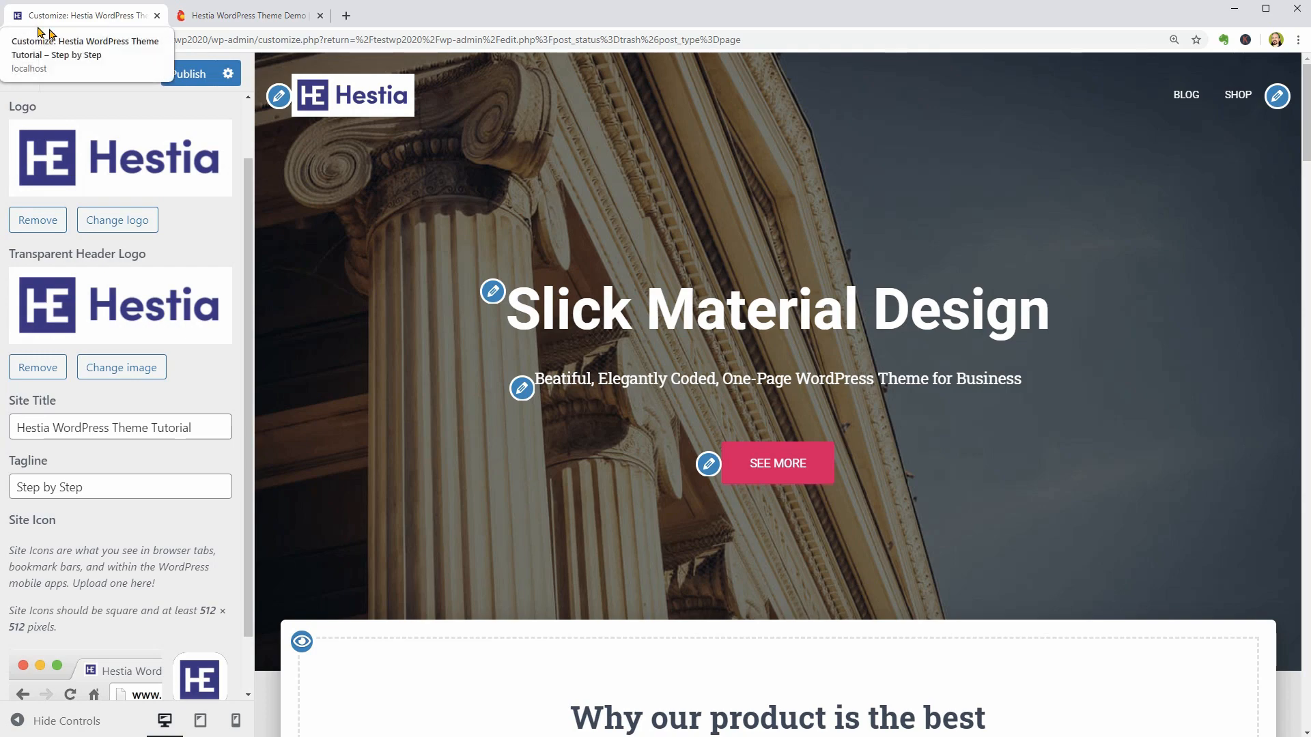
{"action": "left_click", "coordinate": [346, 18]}
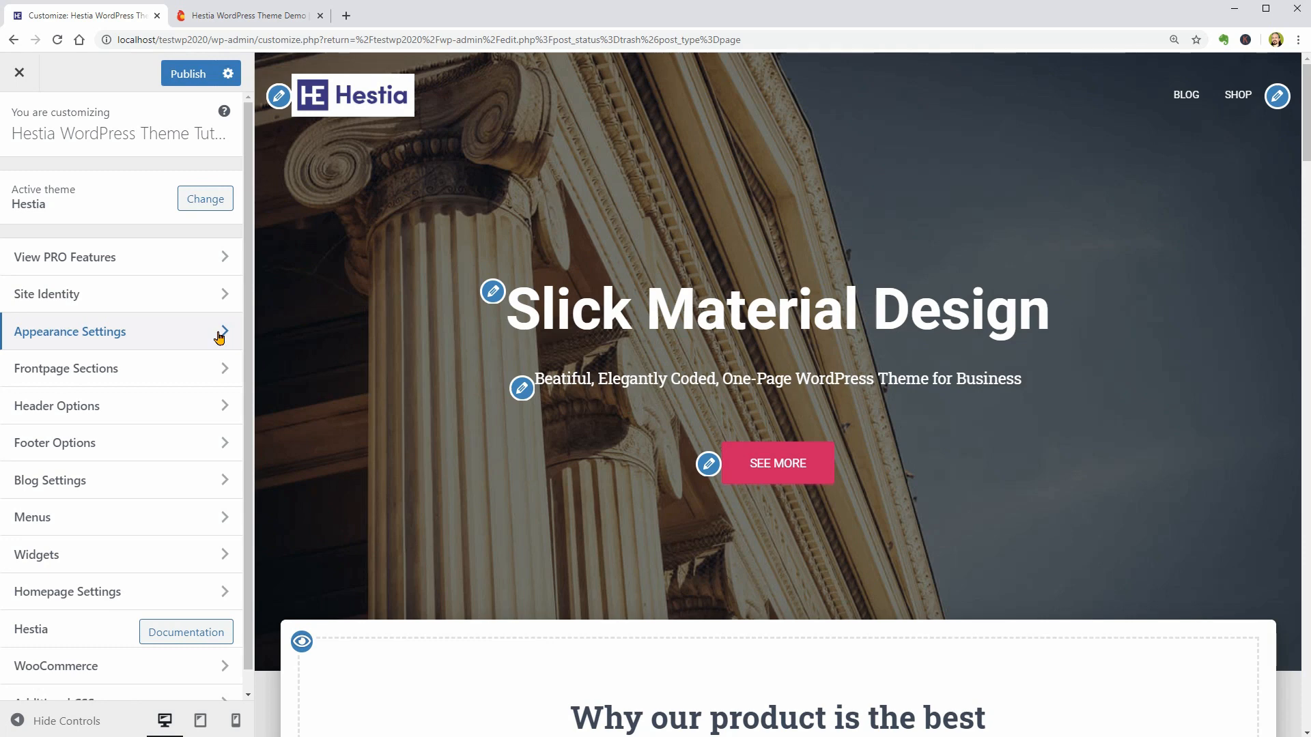
- In the General Settings of Appearance Settings, set the Page Sidebar Layout to the right sidebar
{"action": "left_click", "coordinate": [219, 334]}
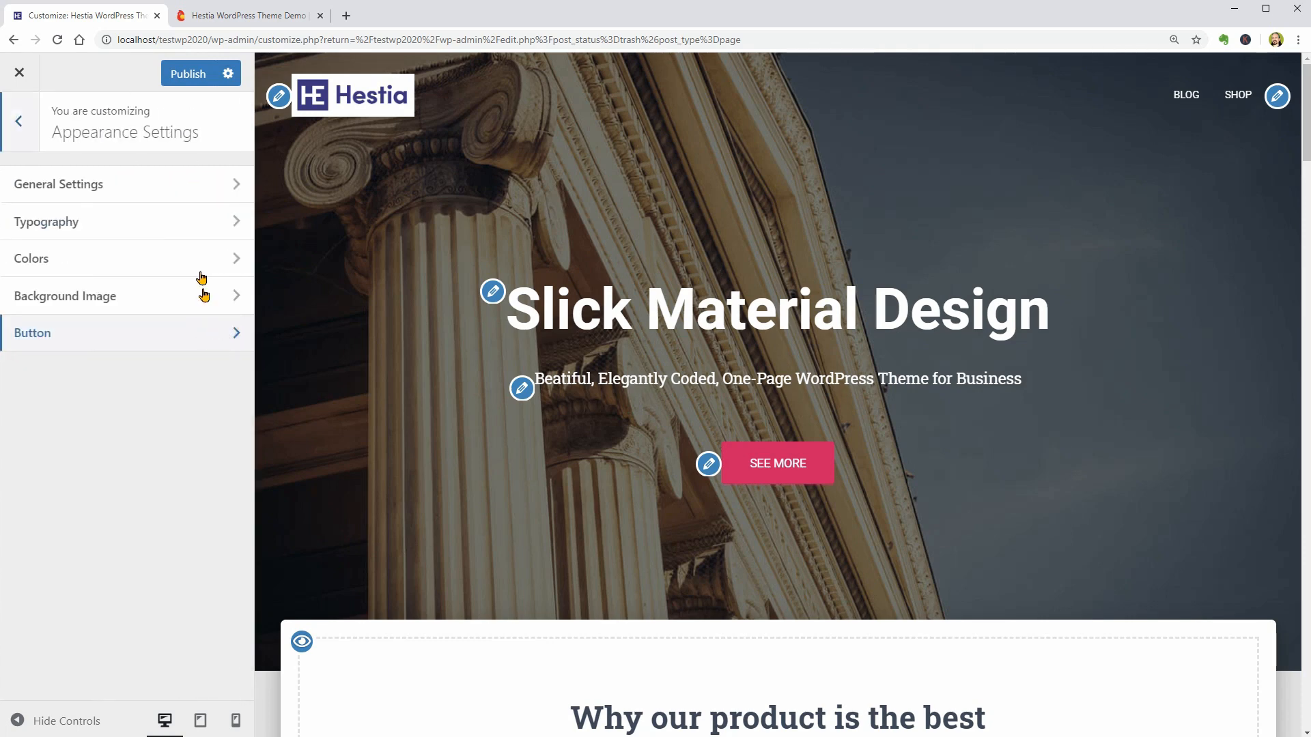
{"action": "left_click", "coordinate": [212, 186]}
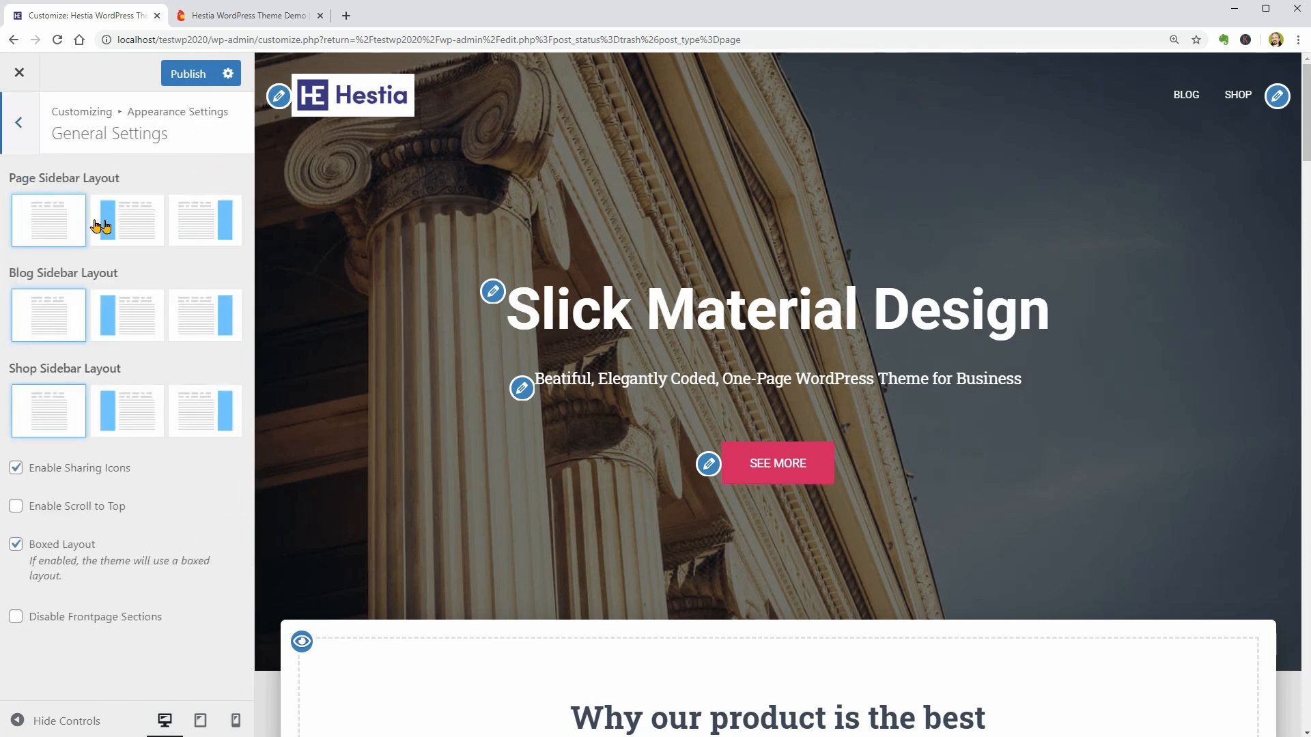
{"action": "left_click", "coordinate": [136, 224]}
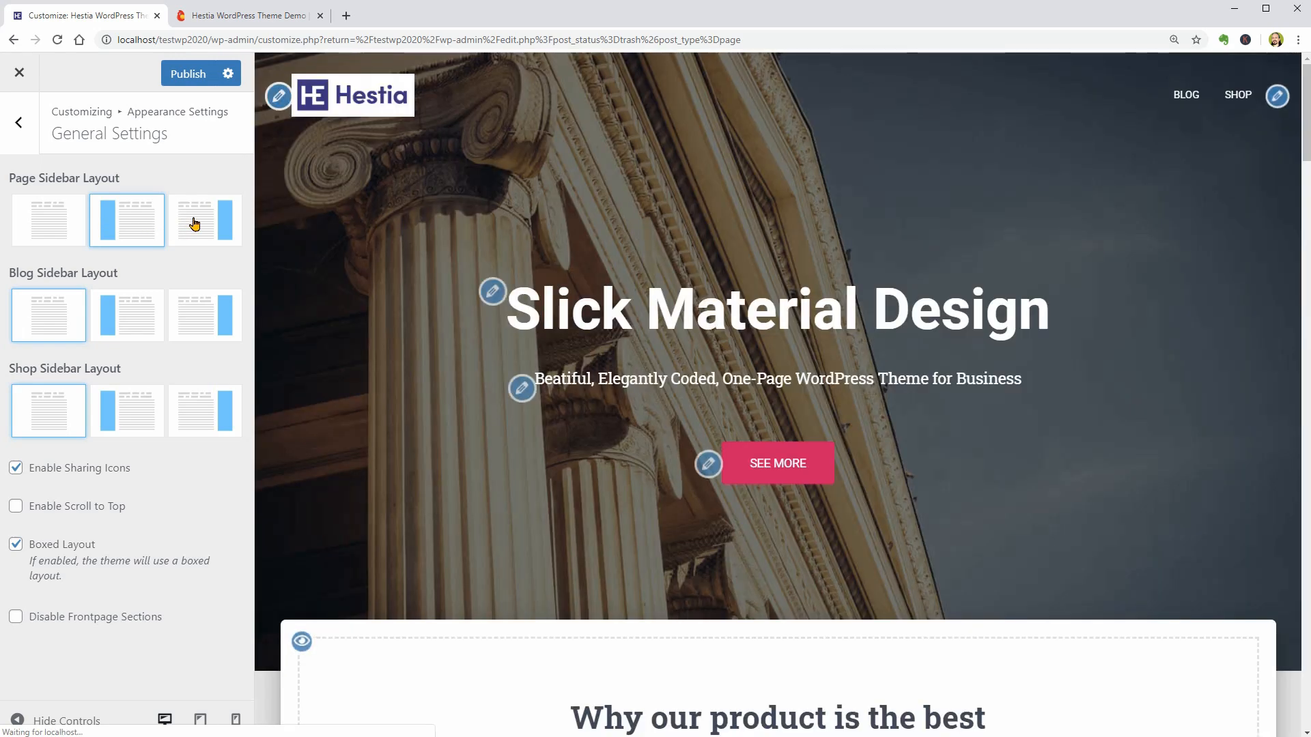
{"action": "left_click", "coordinate": [194, 223]}
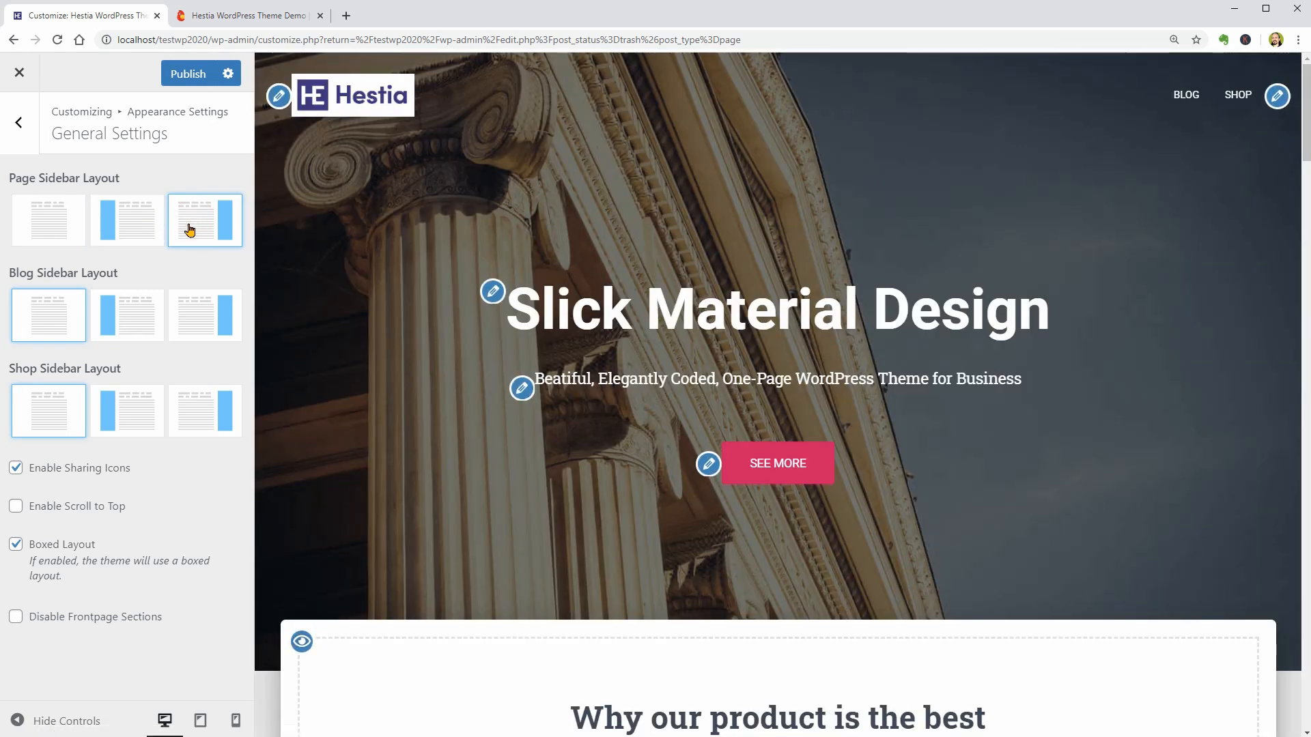
- Preview the Blog page, try the left sidebar, and set the Blog Sidebar Layout to the right sidebar
{"action": "left_click", "coordinate": [1188, 97]}
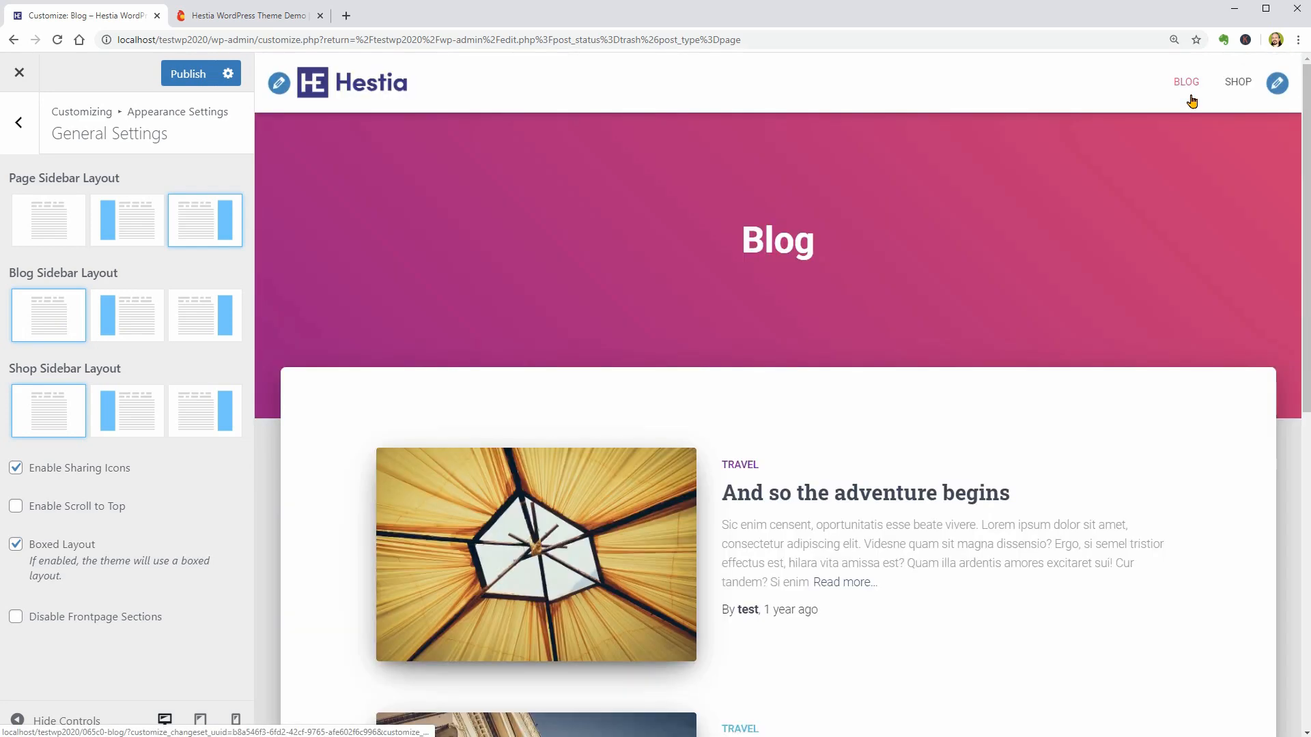
{"action": "left_click", "coordinate": [123, 316]}
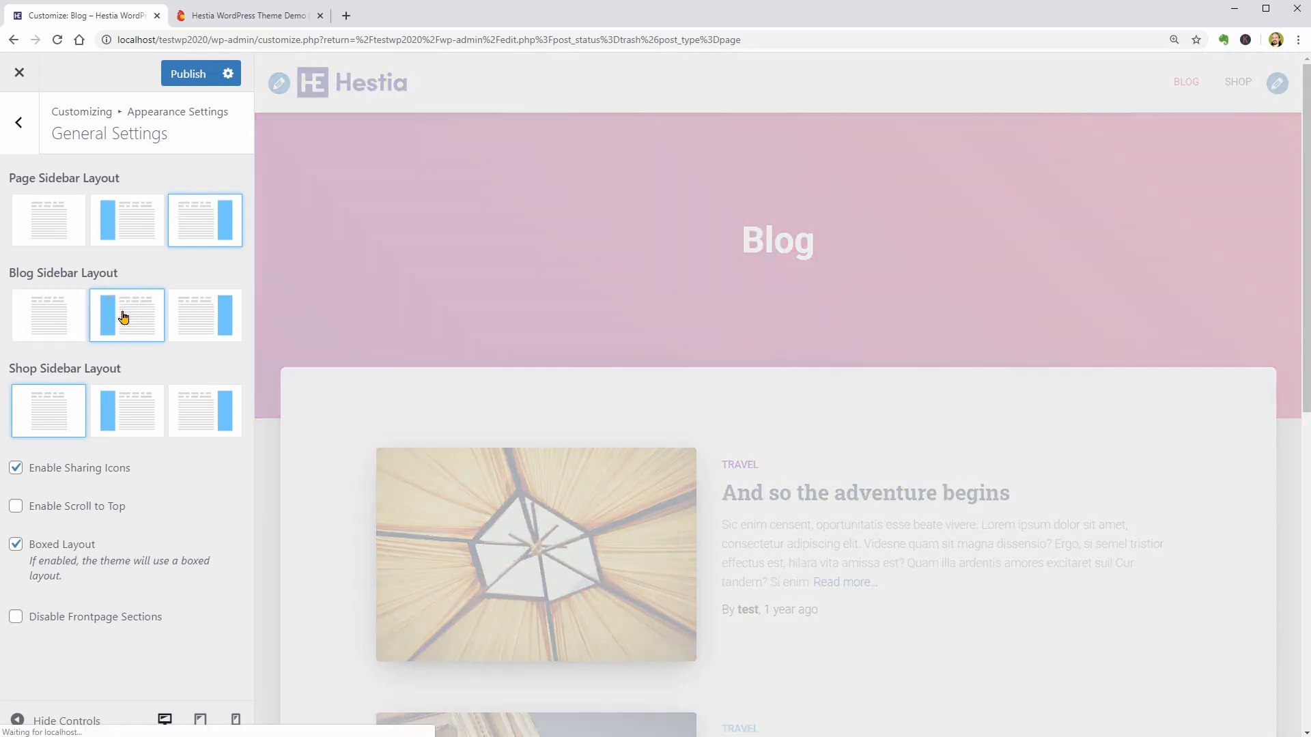
{"action": "scroll", "coordinate": [587, 464], "scroll_direction": "down", "scroll_amount": 4}
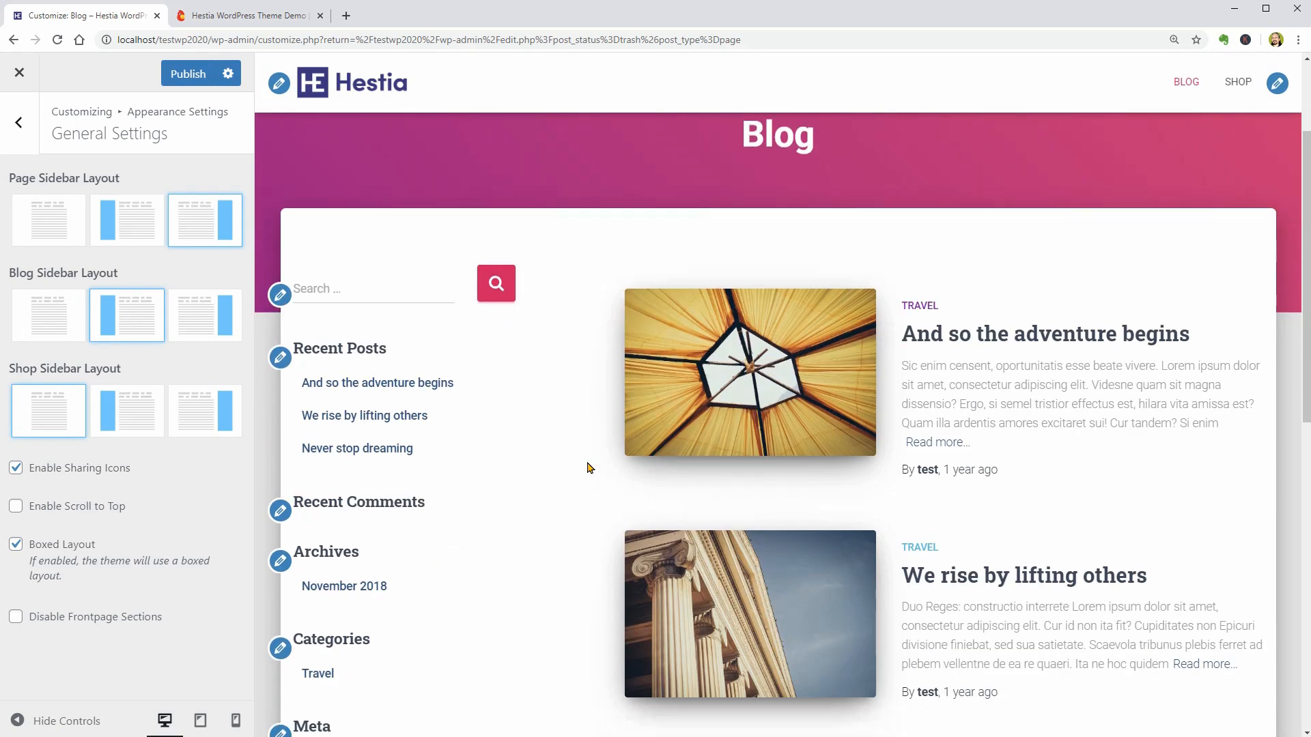
{"action": "left_click", "coordinate": [206, 322]}
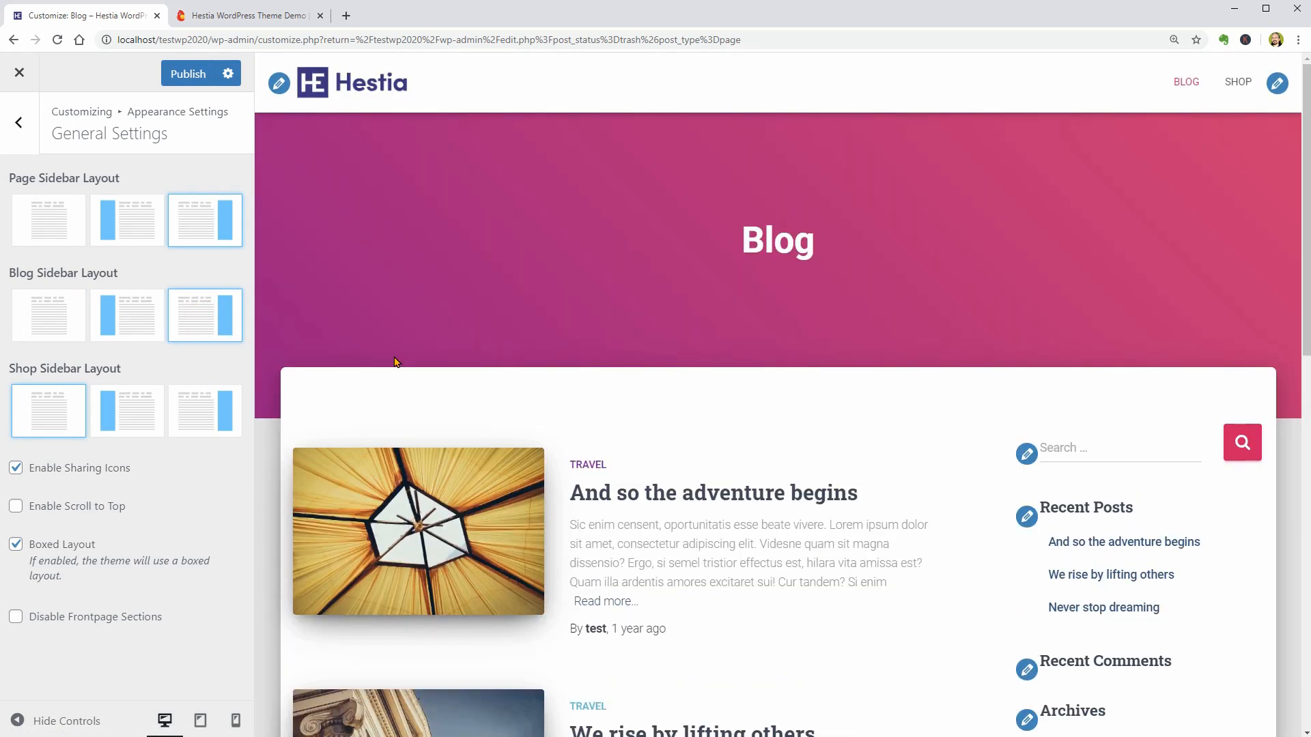
- Preview the Shop page and set the Shop Sidebar Layout to the left sidebar
{"action": "left_click", "coordinate": [1241, 83]}
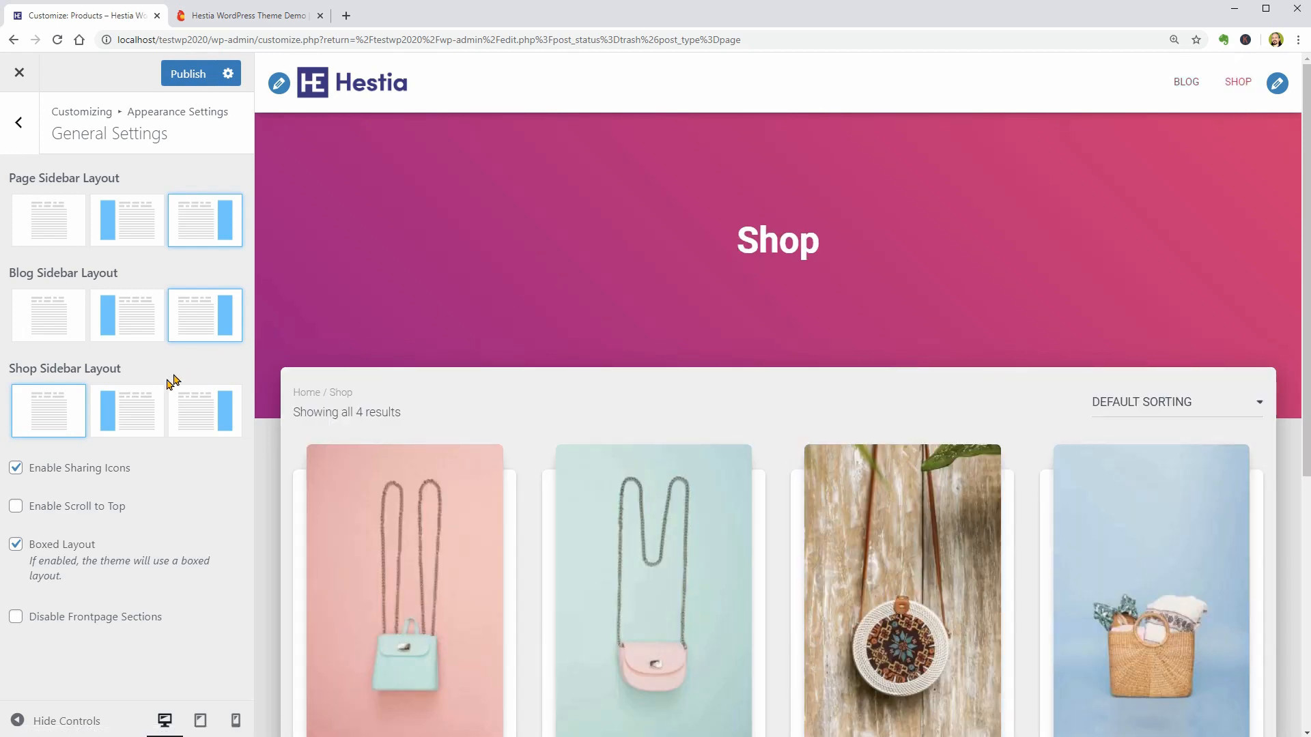
{"action": "left_click", "coordinate": [142, 405]}
{"action": "scroll", "coordinate": [588, 386], "scroll_direction": "down", "scroll_amount": 3}
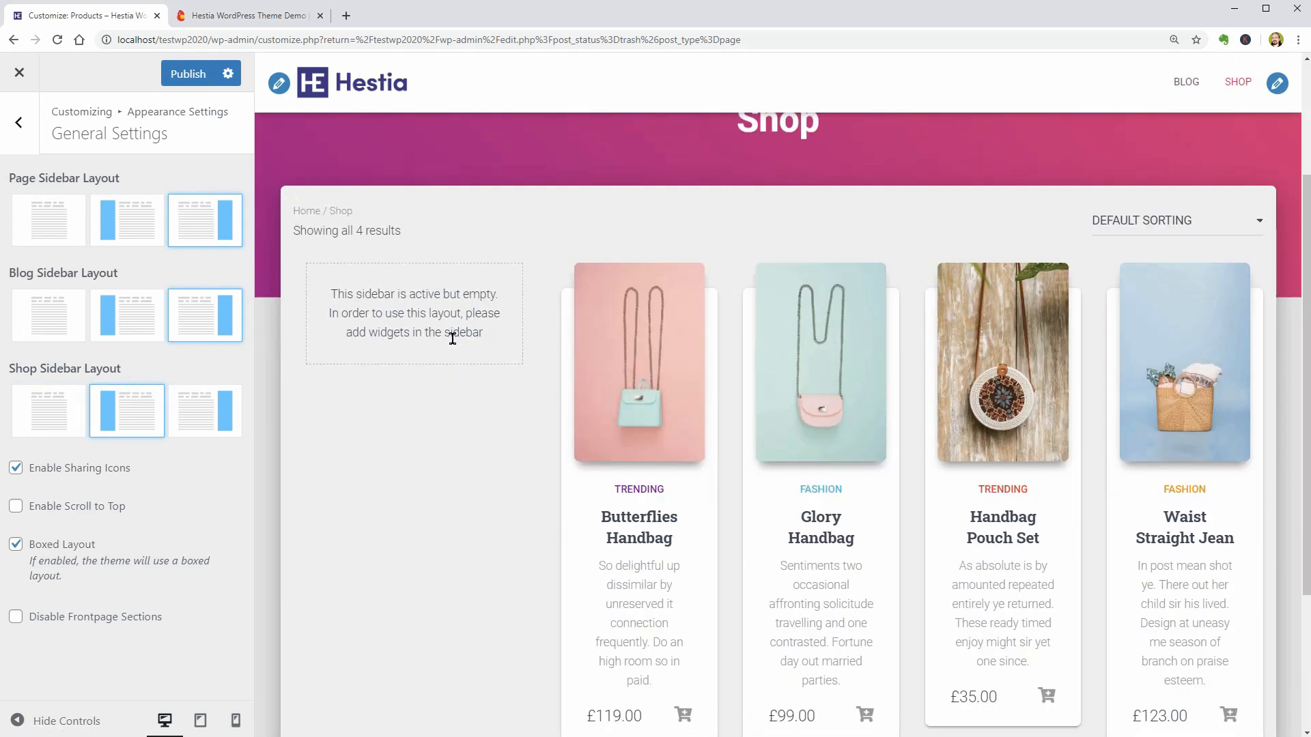
{"action": "scroll", "coordinate": [461, 432], "scroll_direction": "down", "scroll_amount": 1}
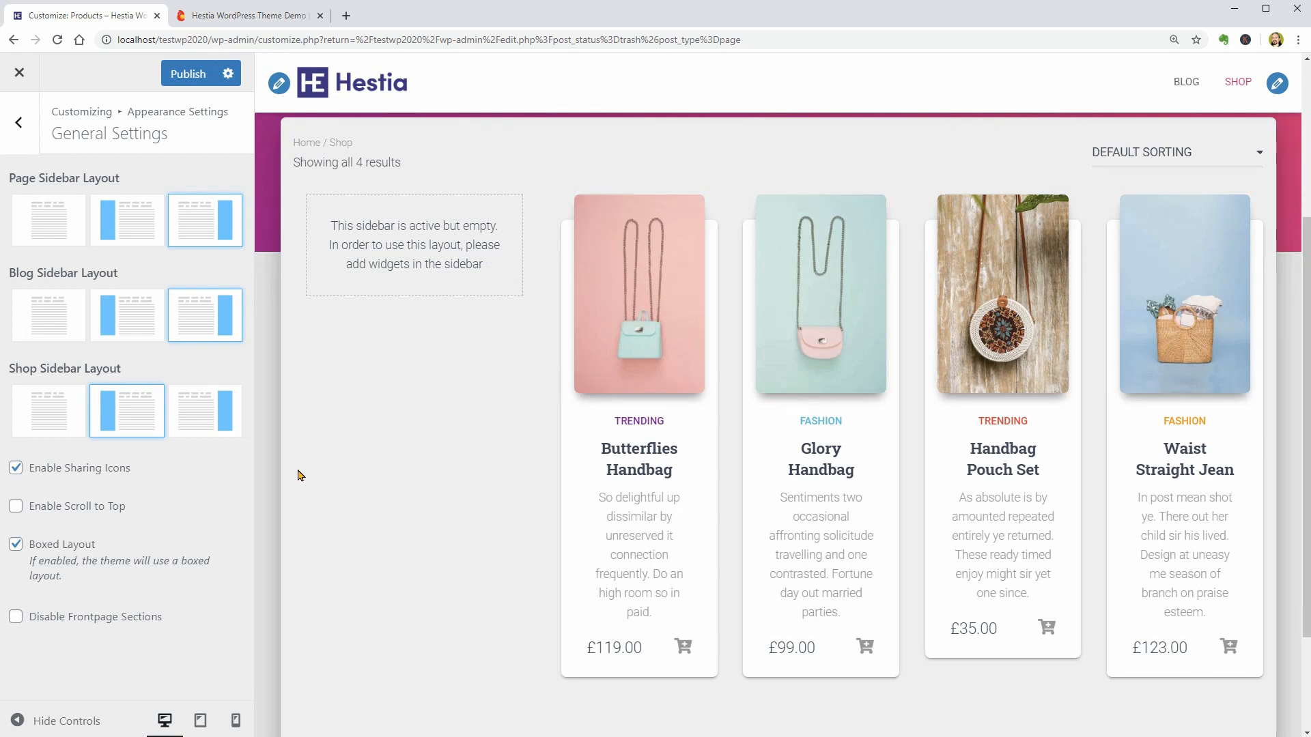
{"action": "scroll", "coordinate": [349, 463], "scroll_direction": "up", "scroll_amount": 4}
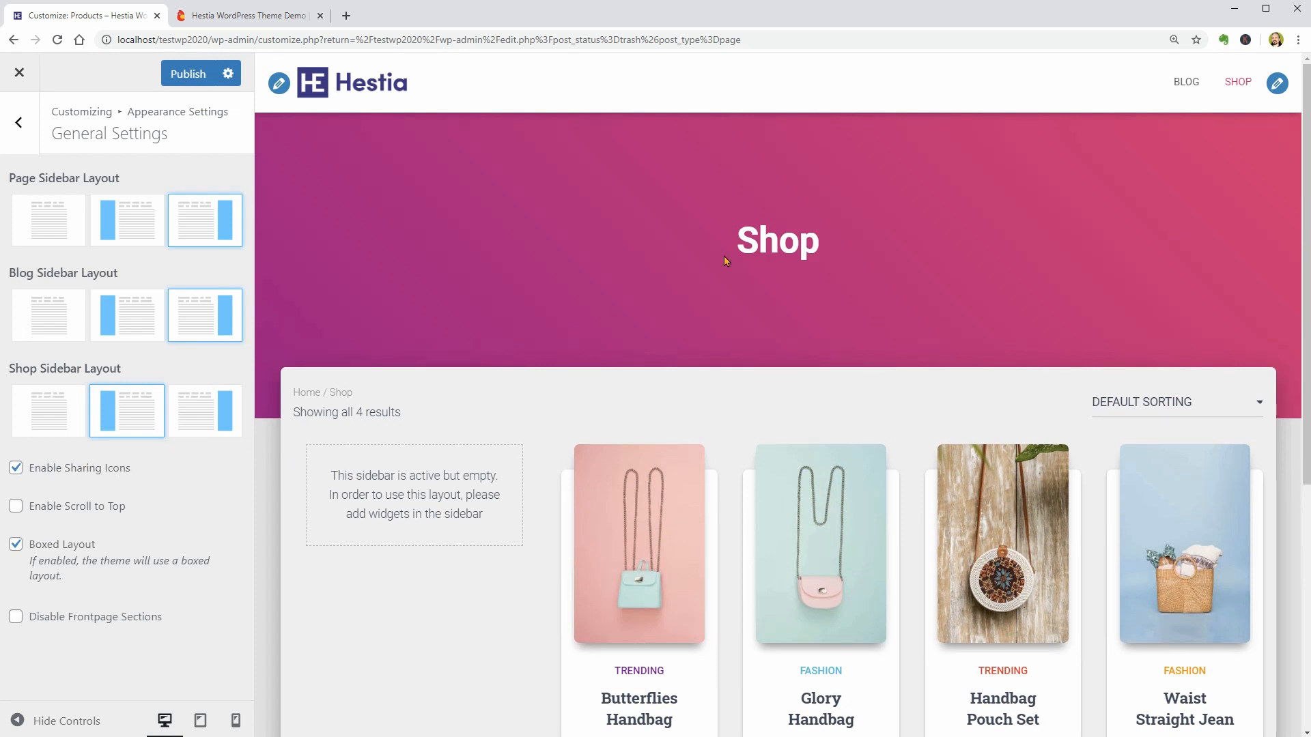
- Check the sharing icons at the end of the post "And so the adventure begins" in the preview, and publish the customizations
{"action": "left_click", "coordinate": [1186, 81]}
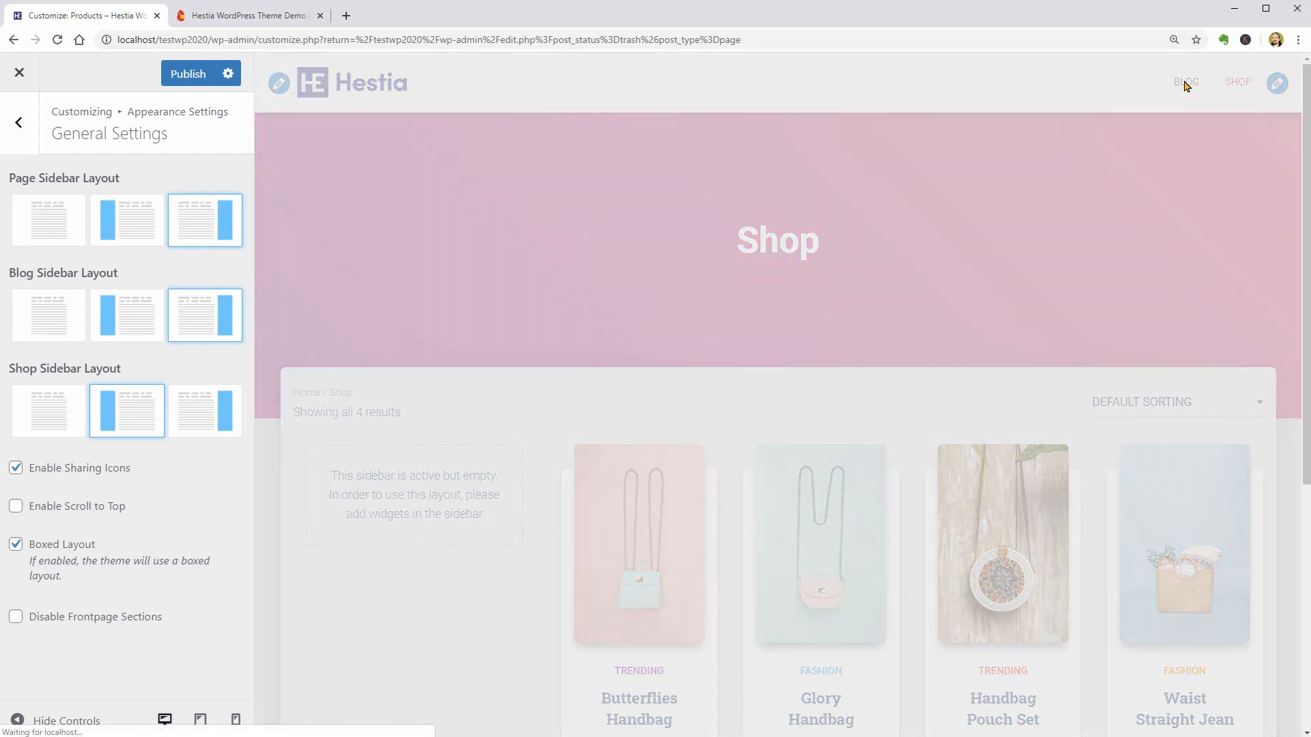
{"action": "scroll", "coordinate": [837, 375], "scroll_direction": "down", "scroll_amount": 1}
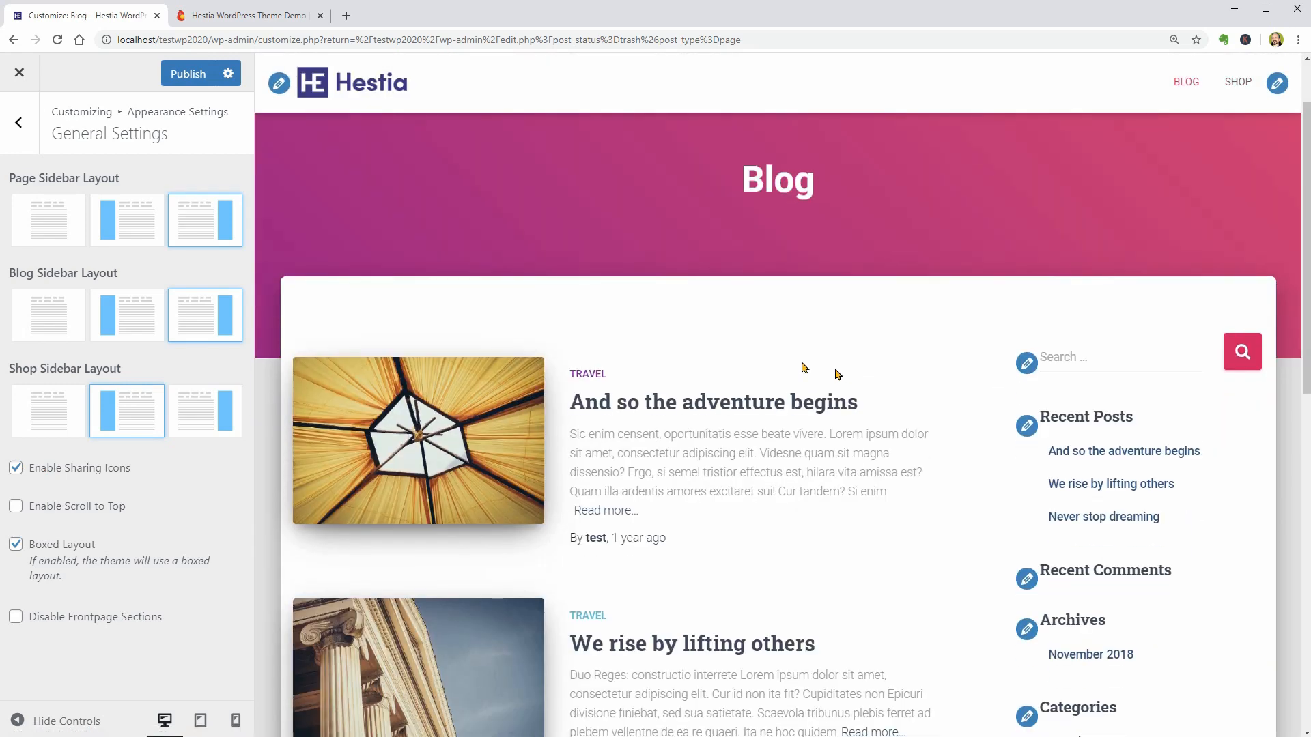
{"action": "left_click", "coordinate": [699, 402]}
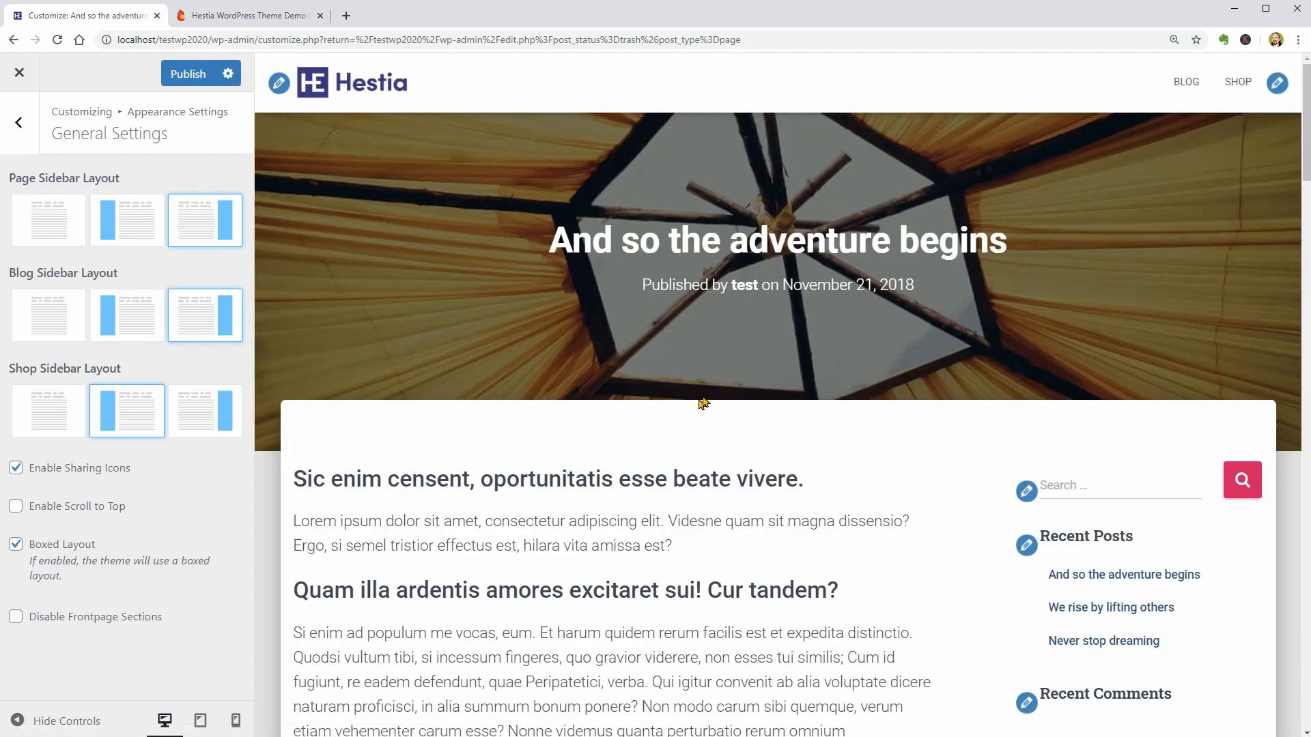
{"action": "scroll", "coordinate": [702, 402], "scroll_direction": "down", "scroll_amount": 5}
{"action": "left_click_drag", "start_coordinate": [1304, 184], "coordinate": [1304, 536]}
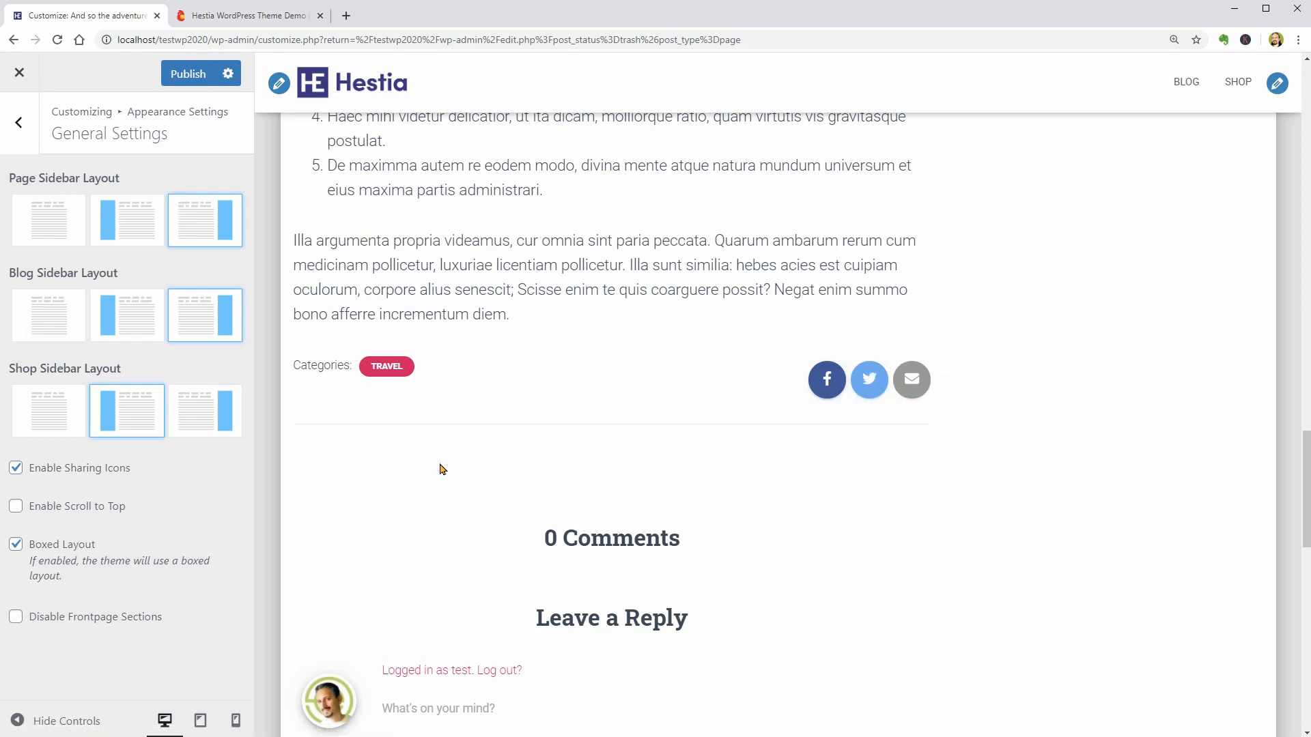
{"action": "left_click", "coordinate": [189, 74]}
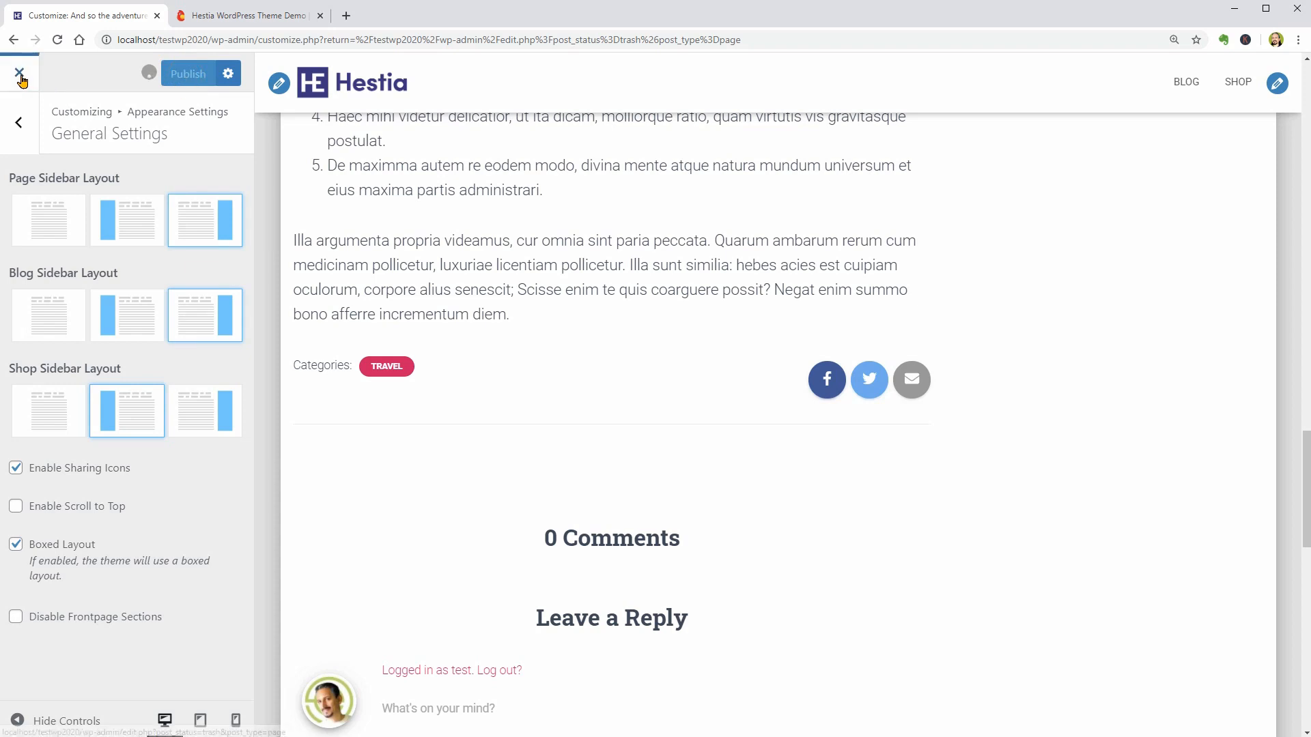
- Leave the Customizer, open Orbit Fox's Social Sharing Module and enable the Pinterest, LinkedIn and WhatsApp networks
{"action": "left_click", "coordinate": [19, 77]}
{"action": "left_click", "coordinate": [98, 598]}
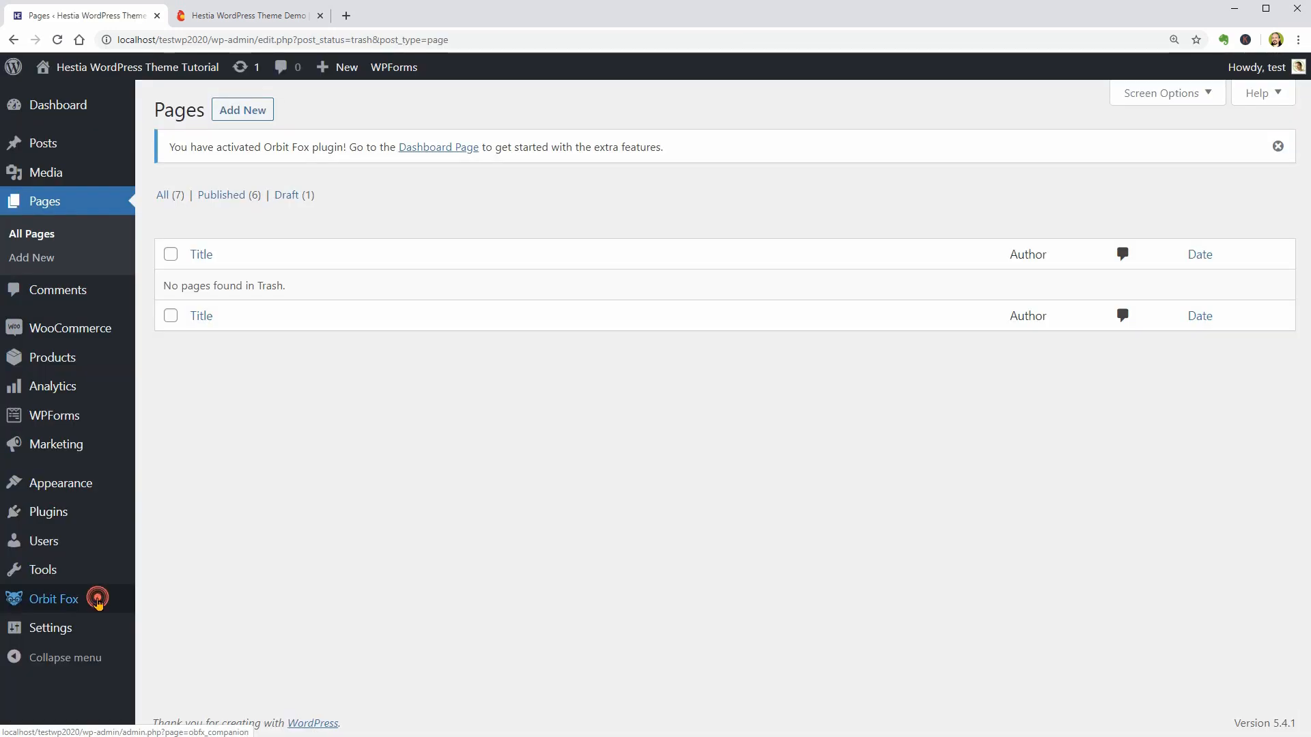
{"action": "left_click", "coordinate": [1179, 408]}
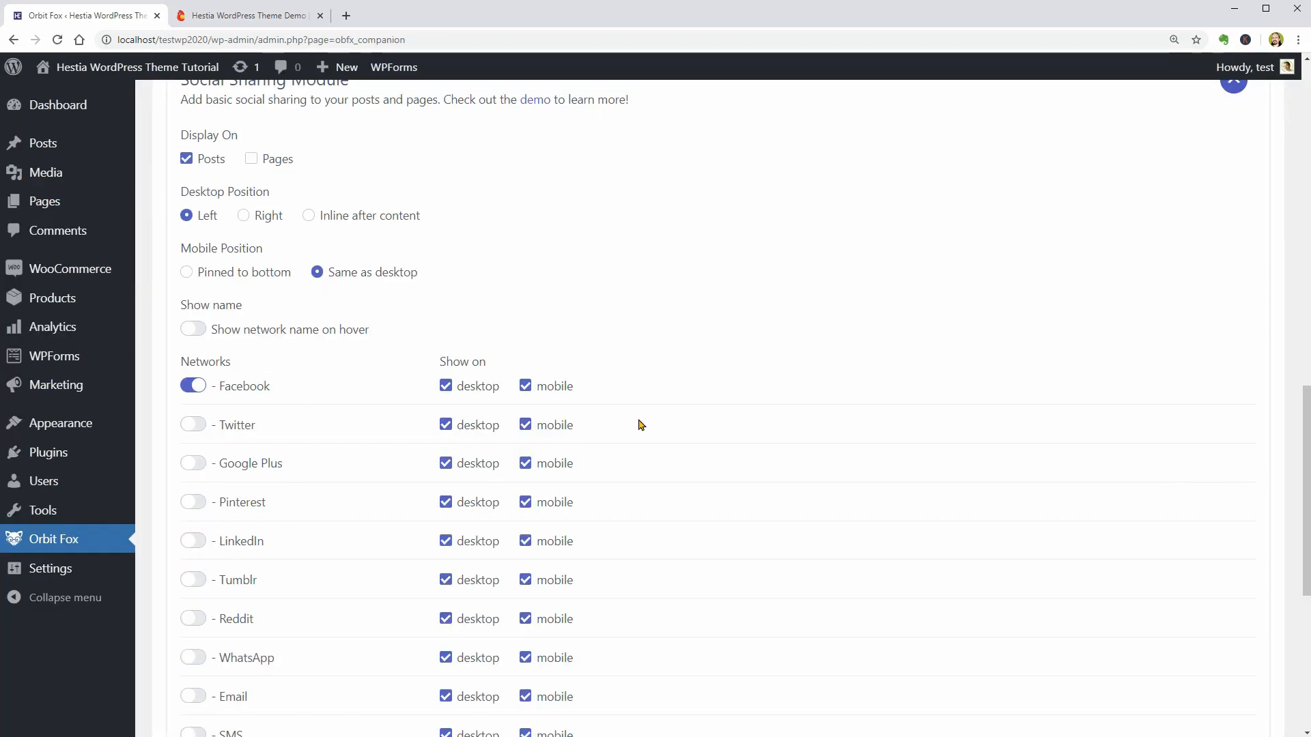
{"action": "left_click", "coordinate": [192, 504]}
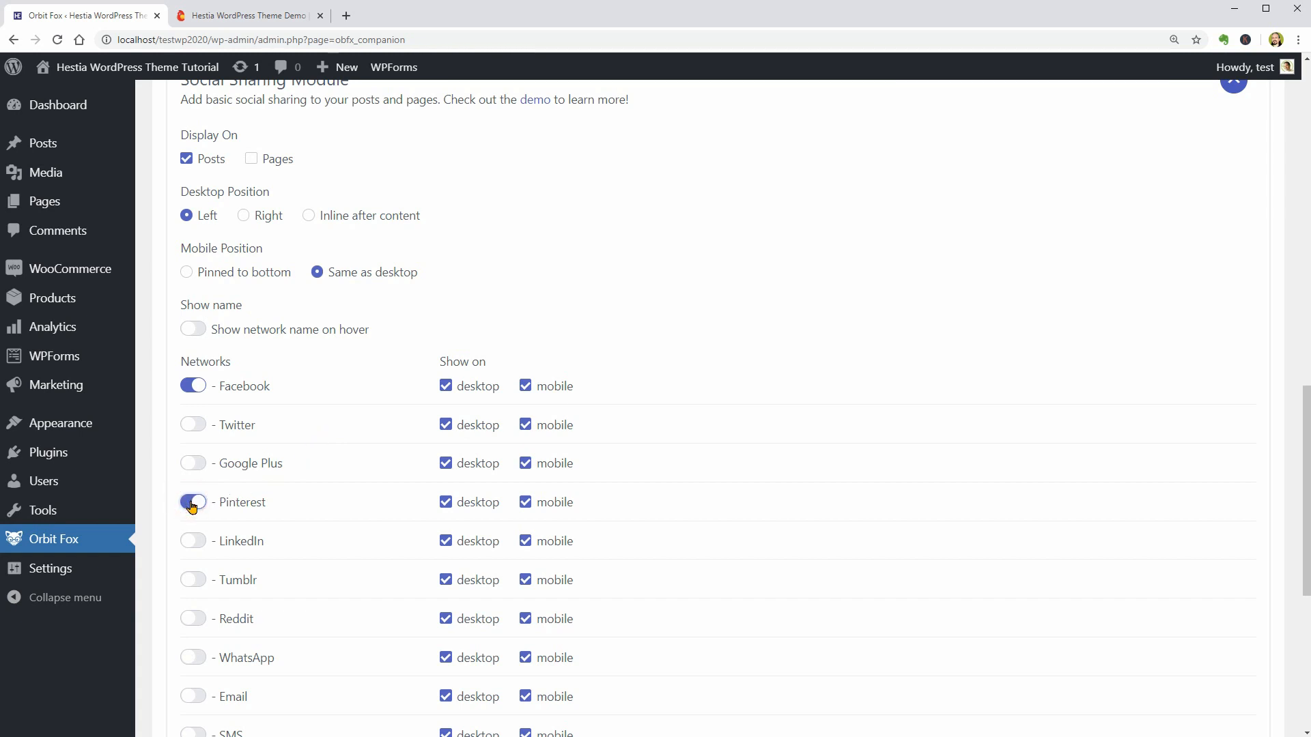
{"action": "left_click", "coordinate": [187, 542]}
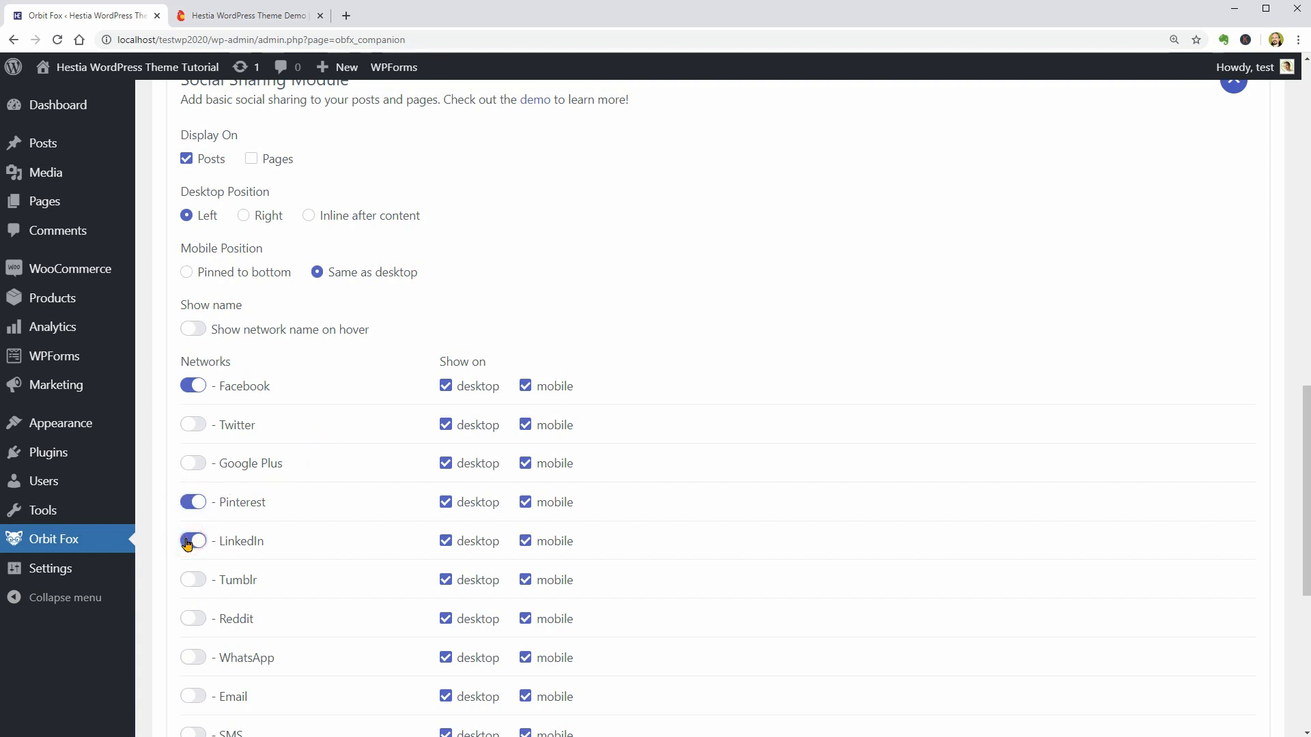
{"action": "left_click", "coordinate": [194, 659]}
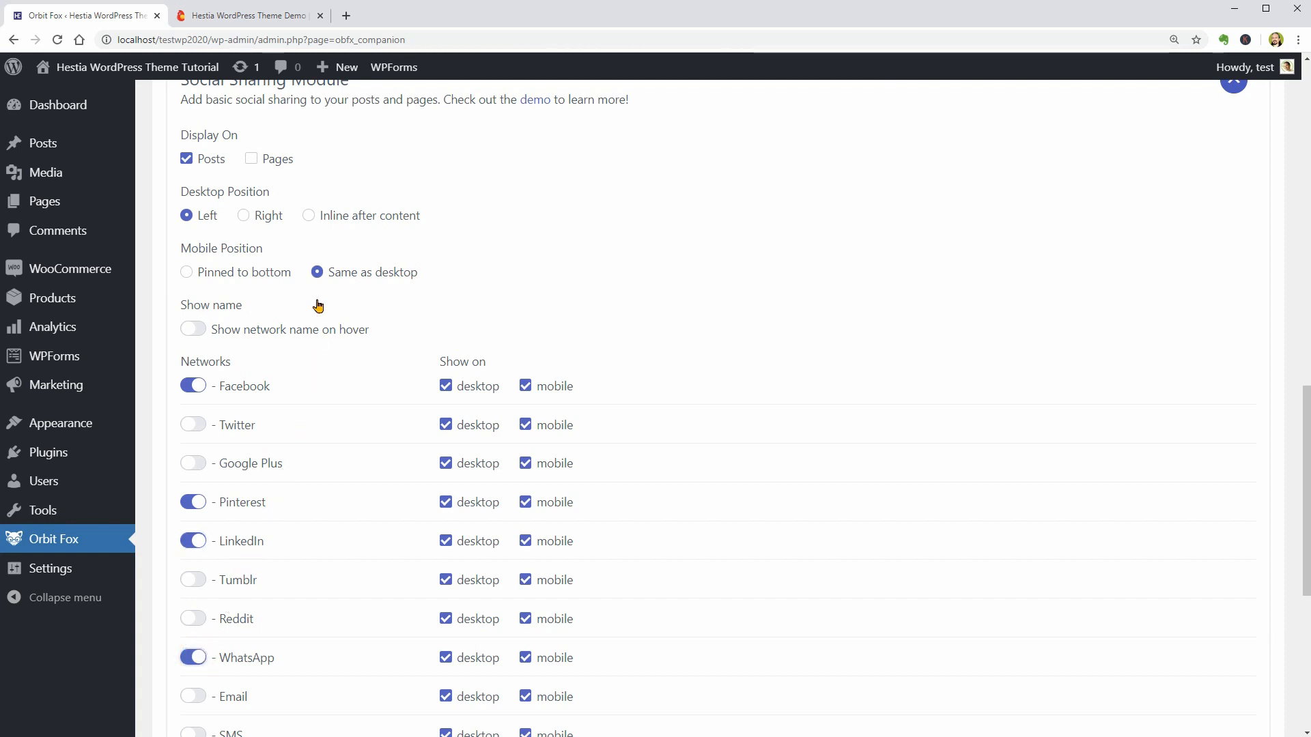
- Set the desktop position of the sharing icons to Inline after content and save the Social Sharing Module
{"action": "left_click", "coordinate": [308, 216]}
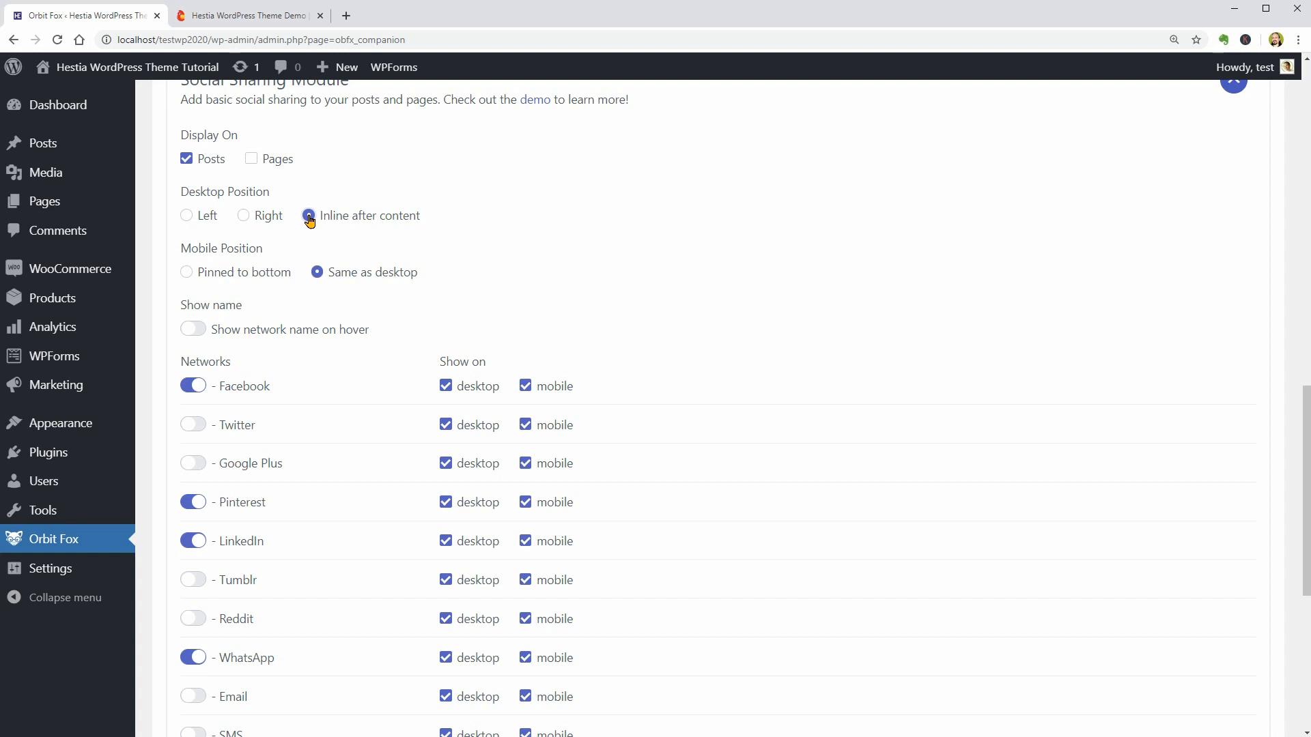
{"action": "scroll", "coordinate": [1018, 664], "scroll_direction": "down", "scroll_amount": 6}
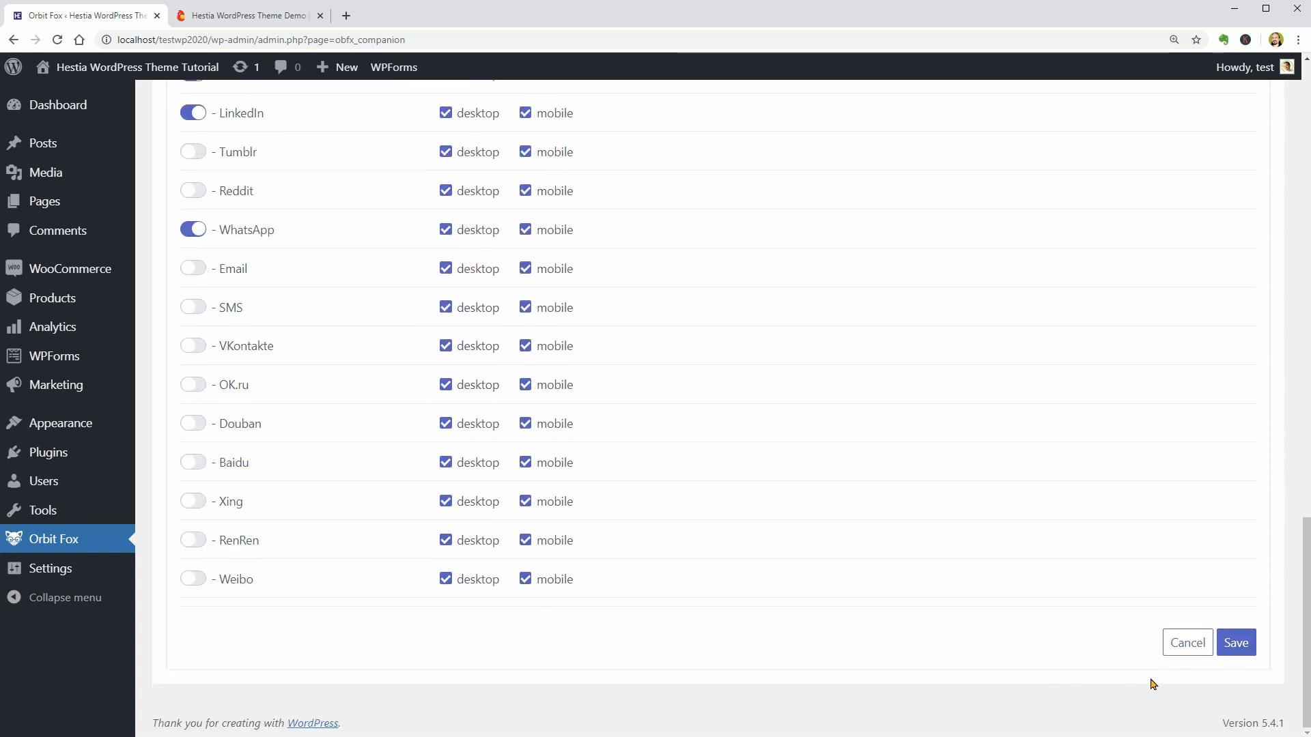
{"action": "left_click", "coordinate": [1244, 648]}
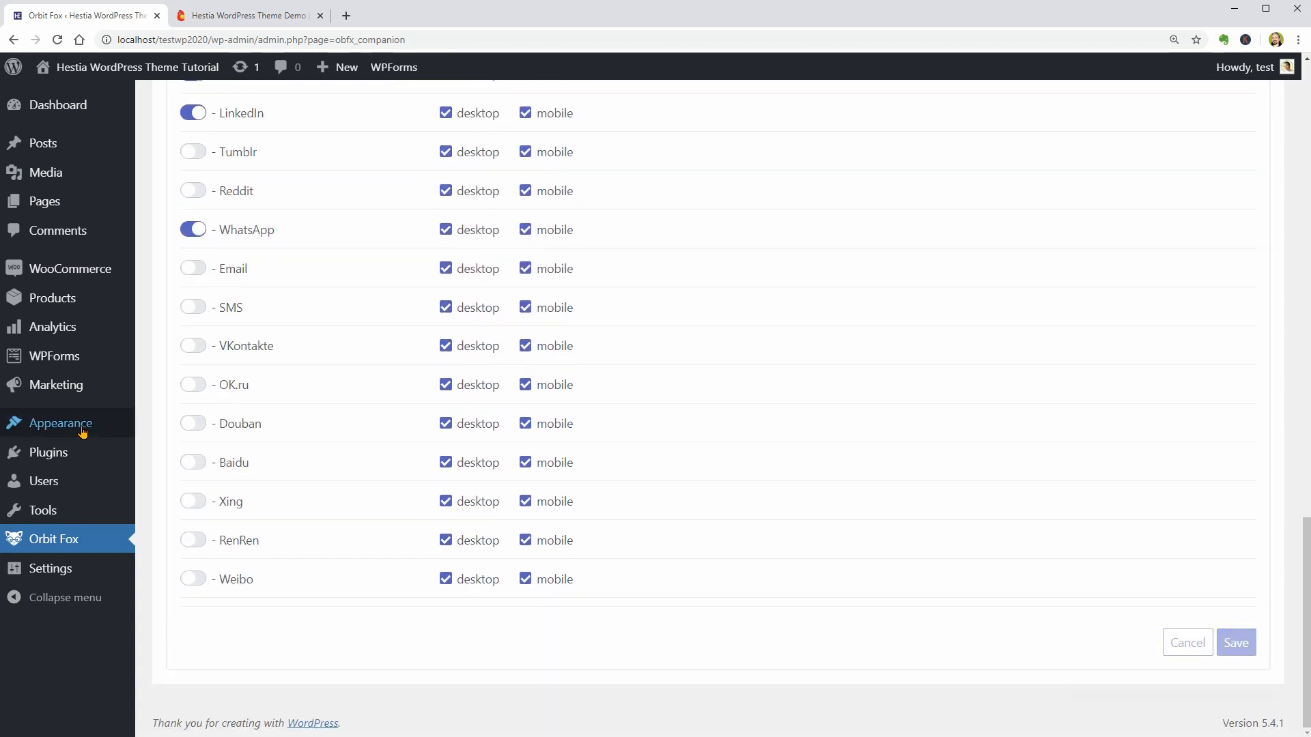
- Reopen the Customizer and check the sharing icons at the end of the post "And so the adventure begins"
{"action": "mouse_move", "coordinate": [115, 426]}
{"action": "left_click", "coordinate": [174, 450]}
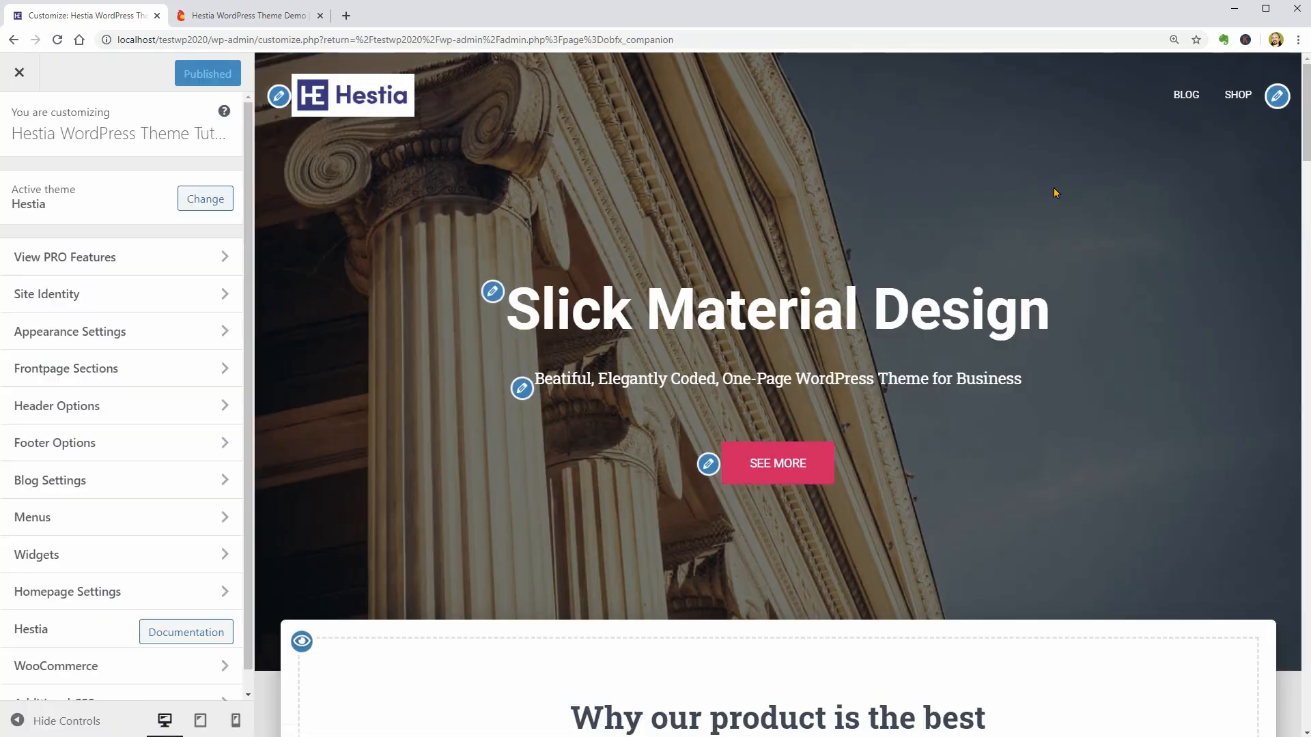
{"action": "left_click", "coordinate": [1188, 97]}
{"action": "left_click", "coordinate": [729, 491]}
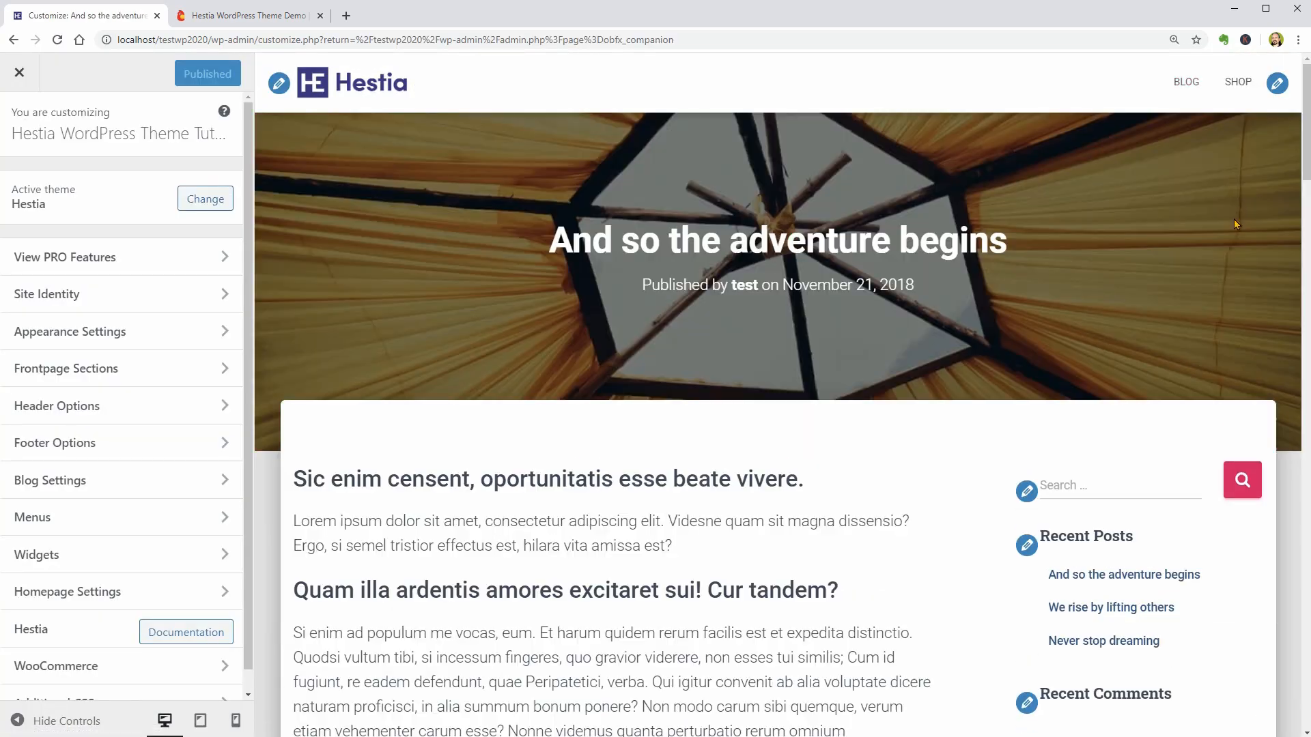
{"action": "scroll", "coordinate": [1303, 158], "scroll_direction": "down", "scroll_amount": 20}
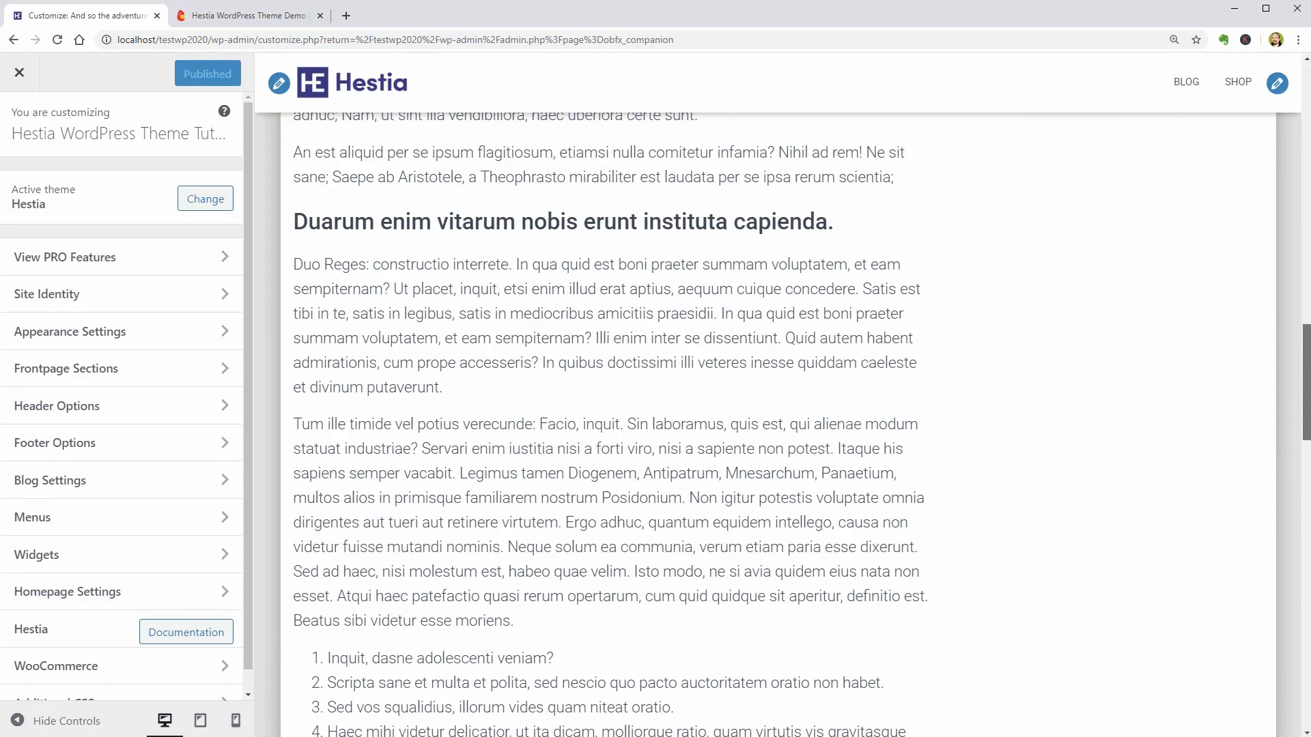
{"action": "scroll", "coordinate": [894, 421], "scroll_direction": "down", "scroll_amount": 3}
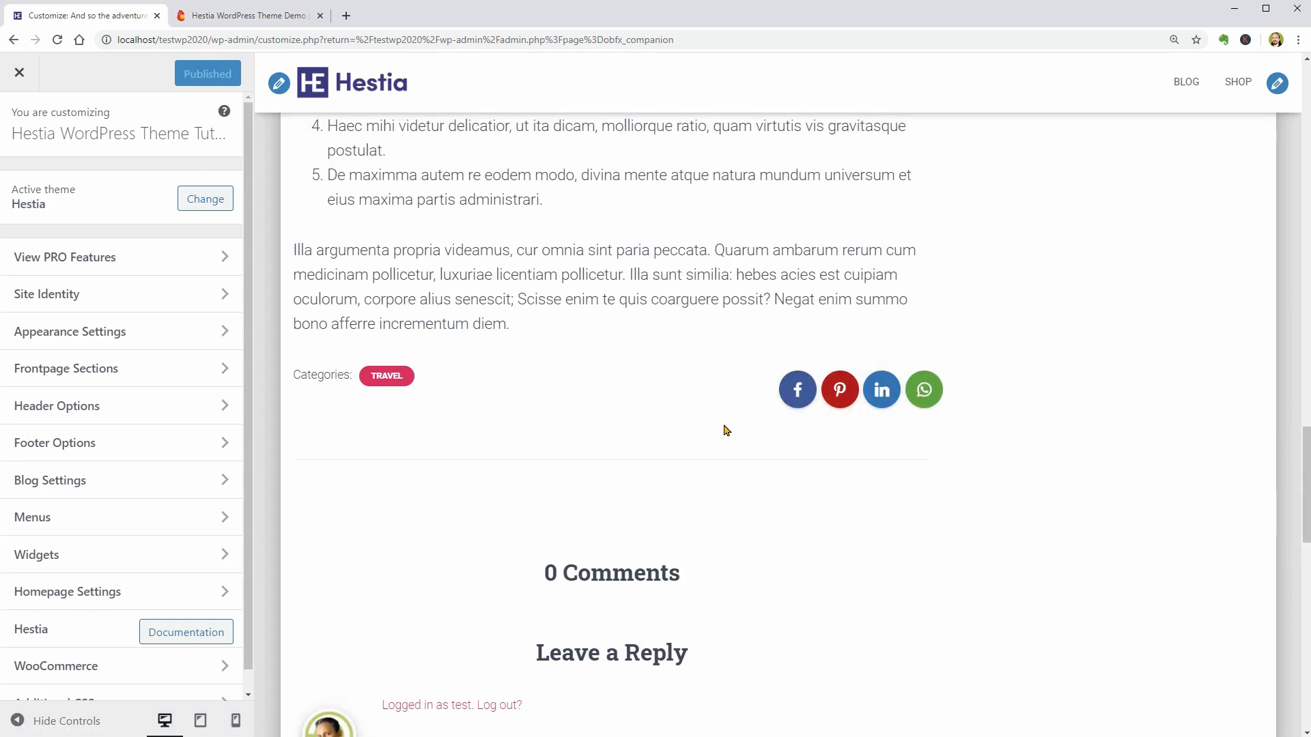
- Examine the Typography font sizes, switching the Title setting between desktop, tablet and mobile, and try adjusting the Menu font size
{"action": "left_click", "coordinate": [220, 345]}
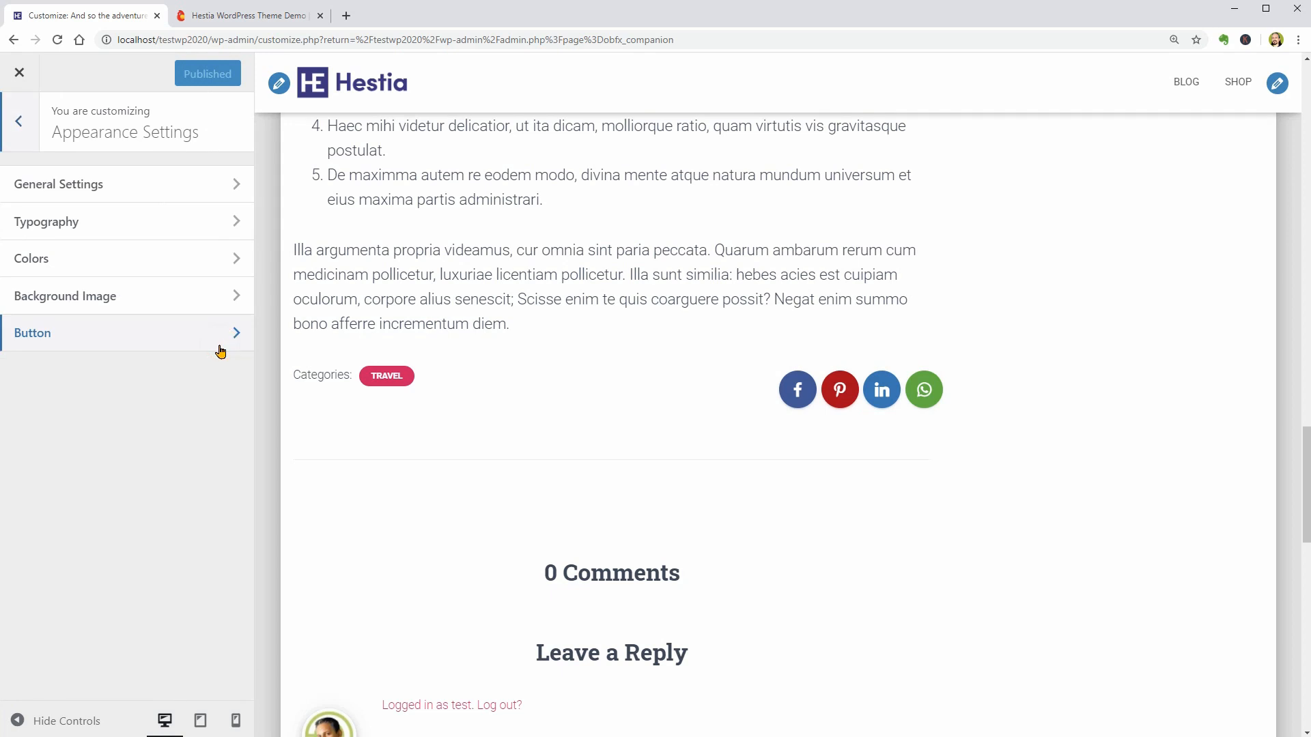
{"action": "left_click", "coordinate": [228, 224]}
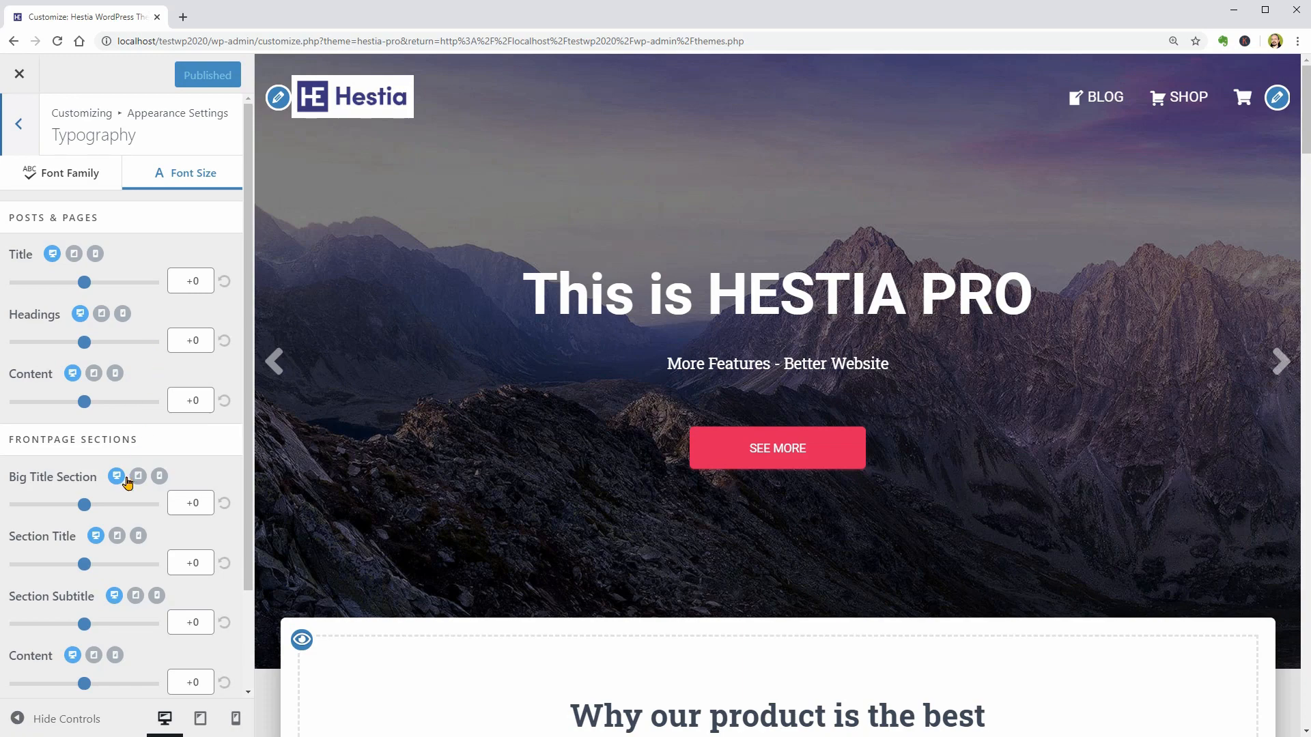
{"action": "scroll", "coordinate": [127, 482], "scroll_direction": "down", "scroll_amount": 2}
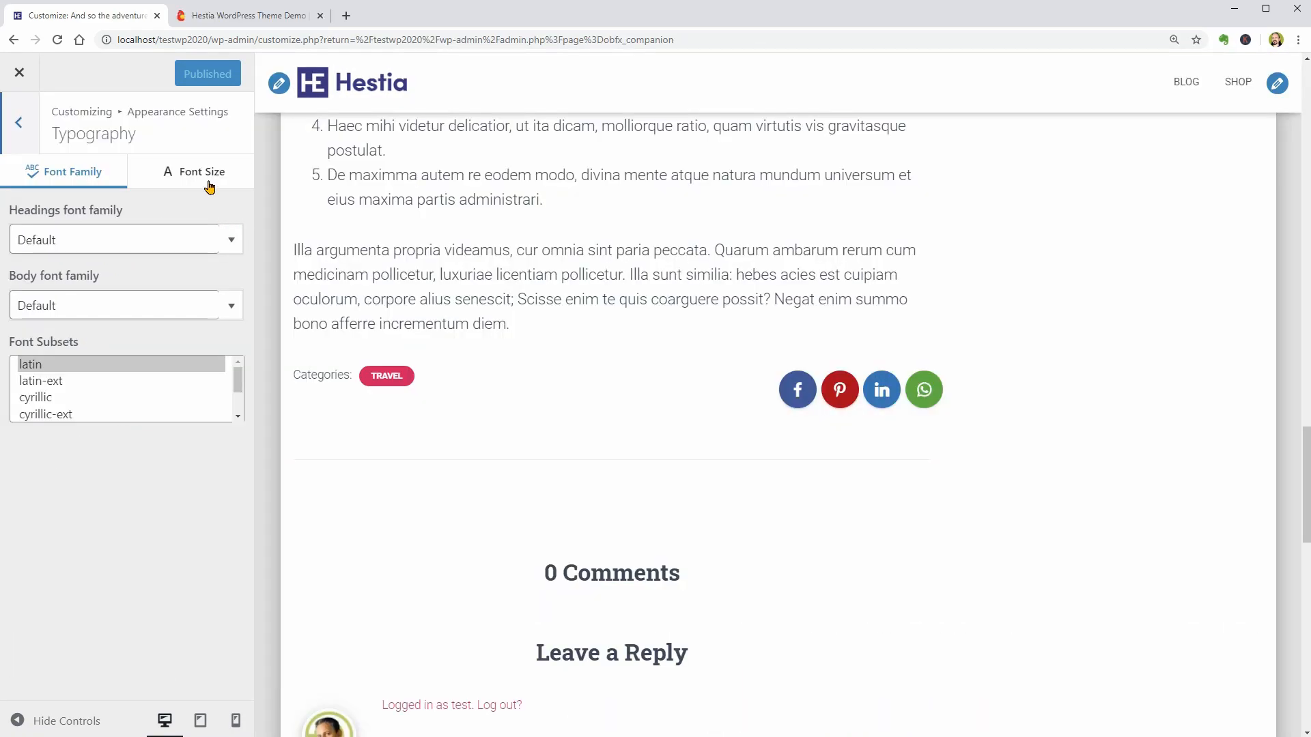
{"action": "left_click", "coordinate": [208, 177]}
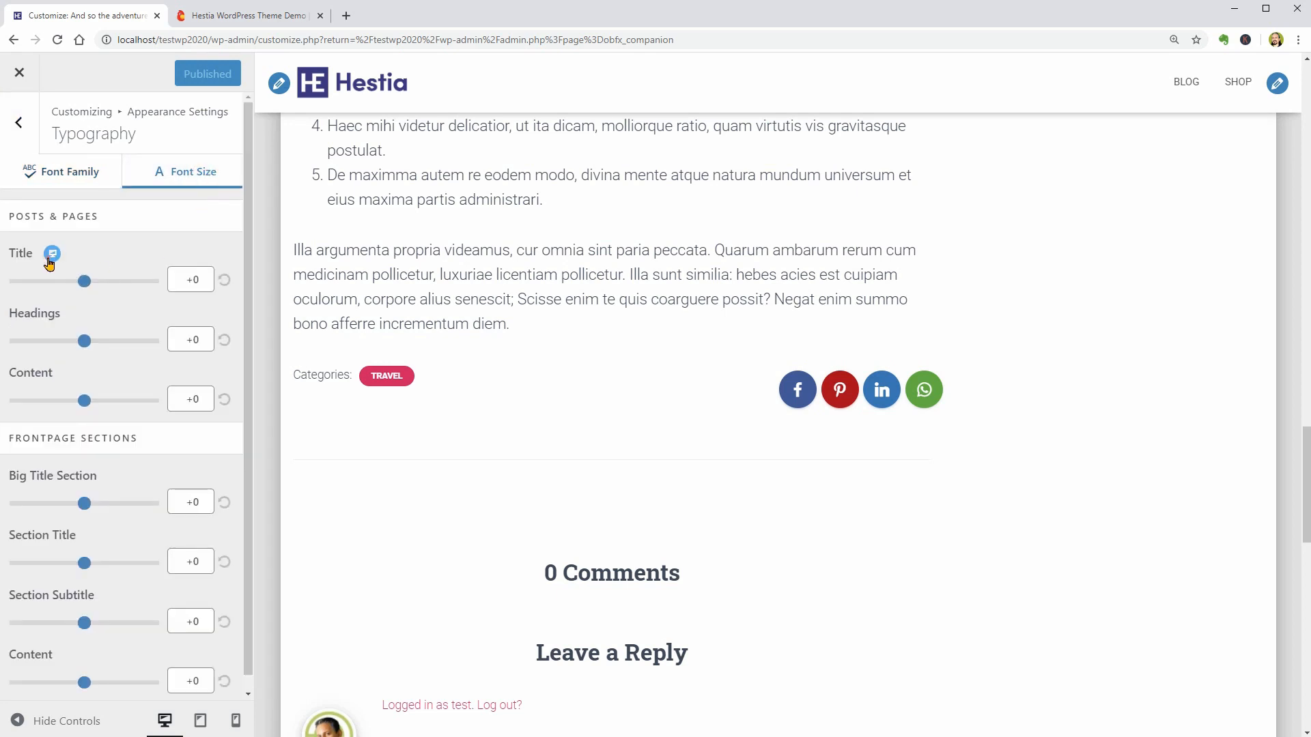
{"action": "left_click", "coordinate": [49, 260]}
{"action": "left_click", "coordinate": [75, 254]}
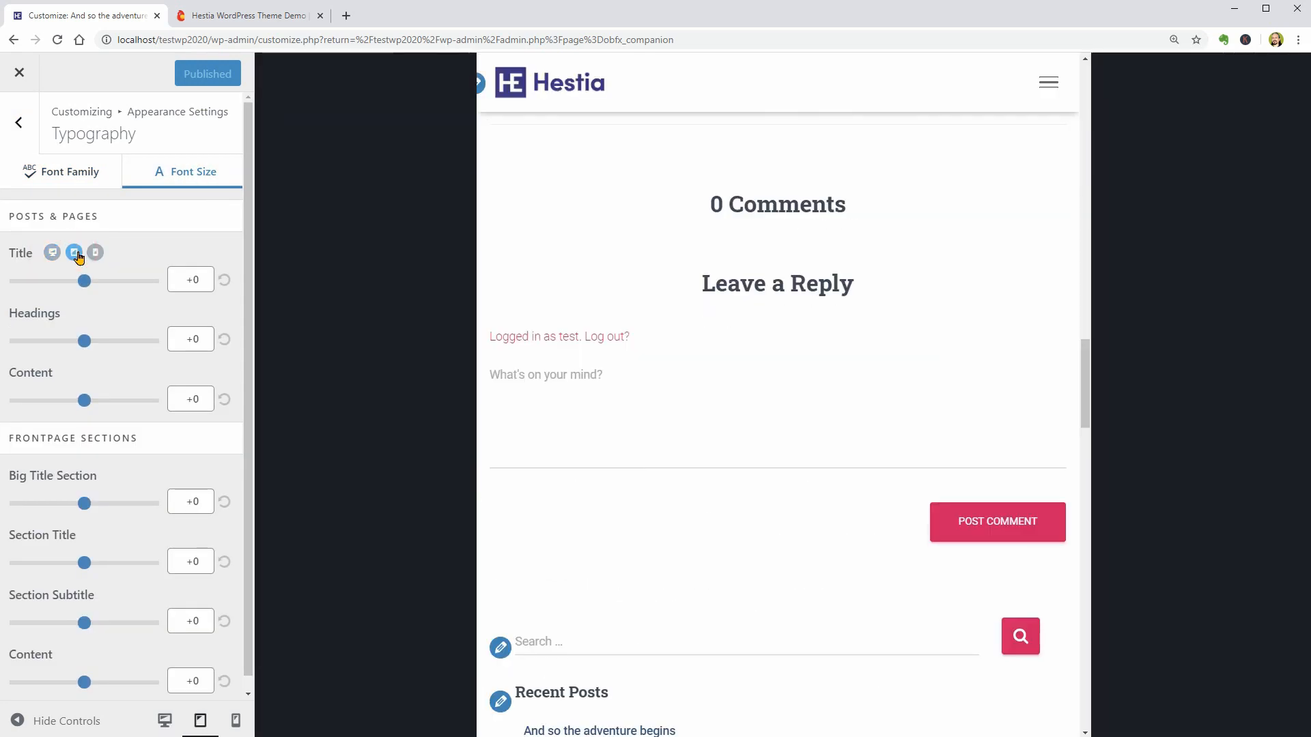
{"action": "left_click", "coordinate": [96, 253]}
{"action": "left_click", "coordinate": [73, 254]}
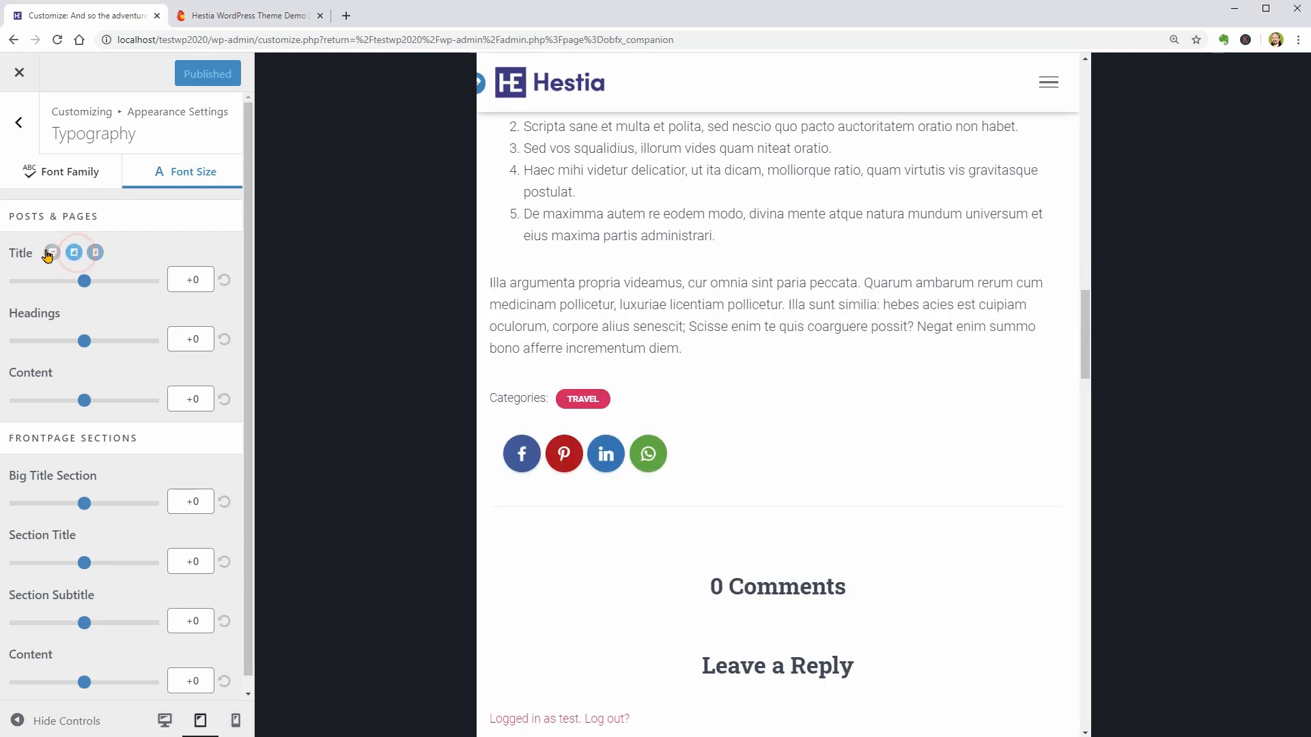
{"action": "left_click", "coordinate": [52, 253]}
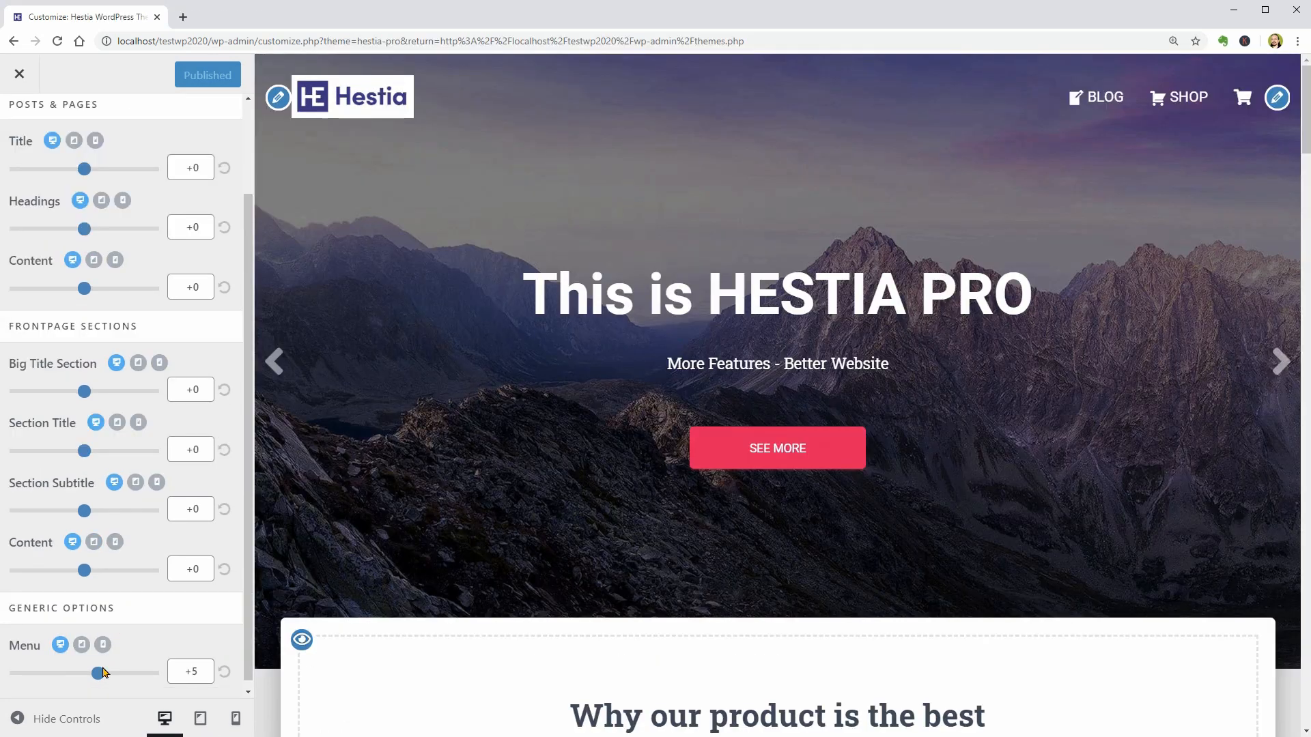
{"action": "left_click_drag", "start_coordinate": [98, 674], "coordinate": [124, 695]}
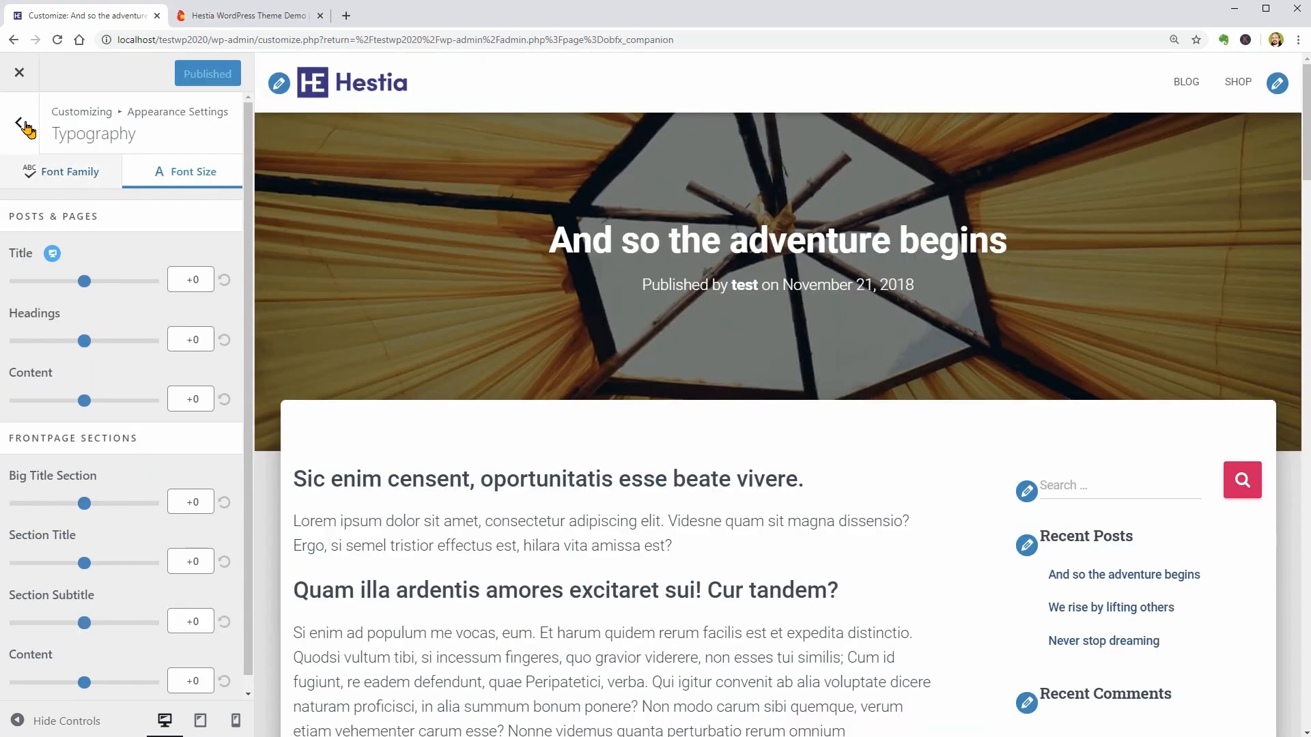
- In the Colors settings of Appearance Settings, try #00004f as the Background Color and restore the default
{"action": "left_click", "coordinate": [17, 121]}
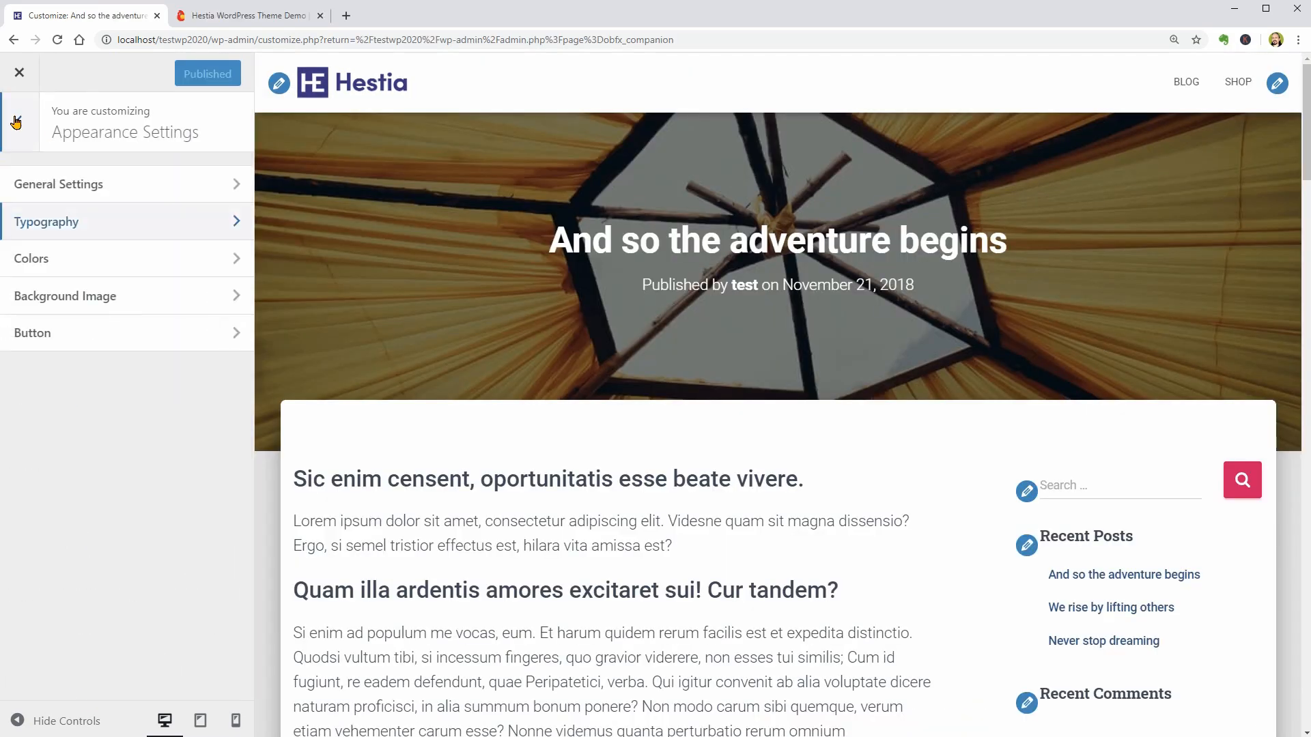
{"action": "left_click", "coordinate": [193, 268]}
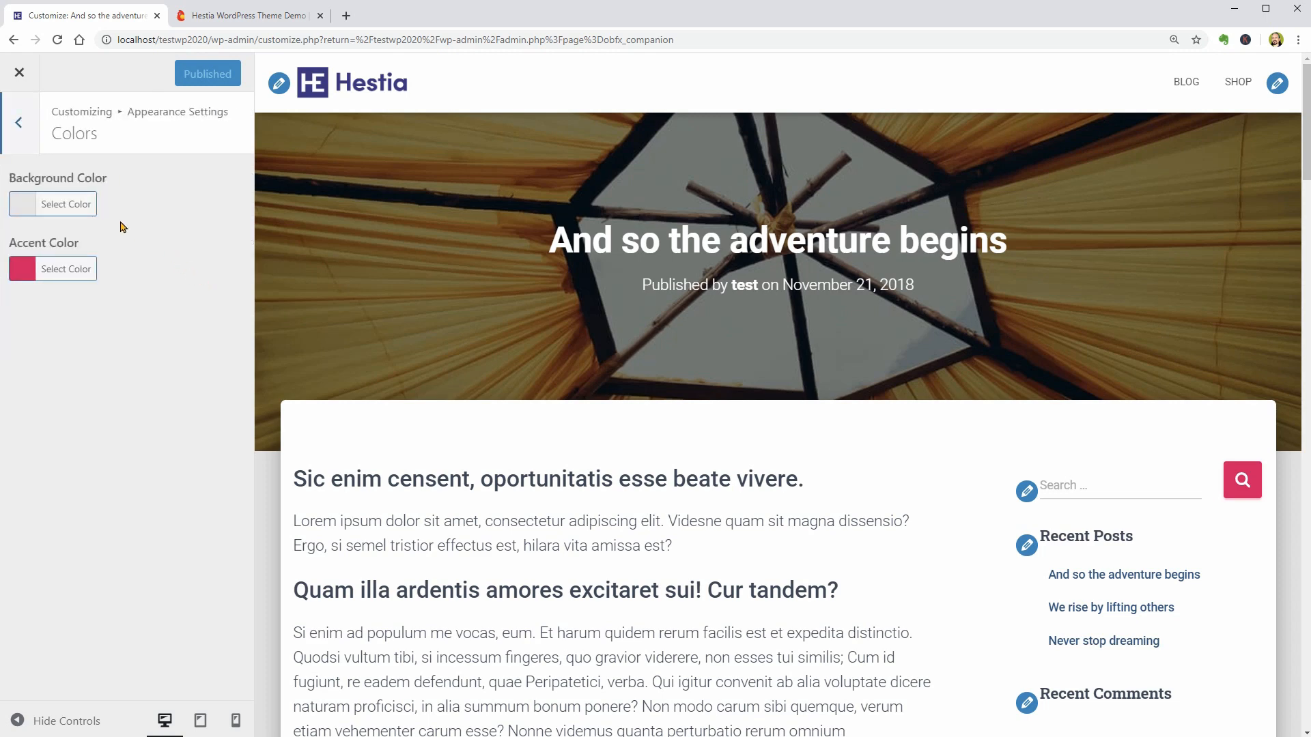
{"action": "left_click", "coordinate": [42, 204]}
{"action": "left_click", "coordinate": [123, 344]}
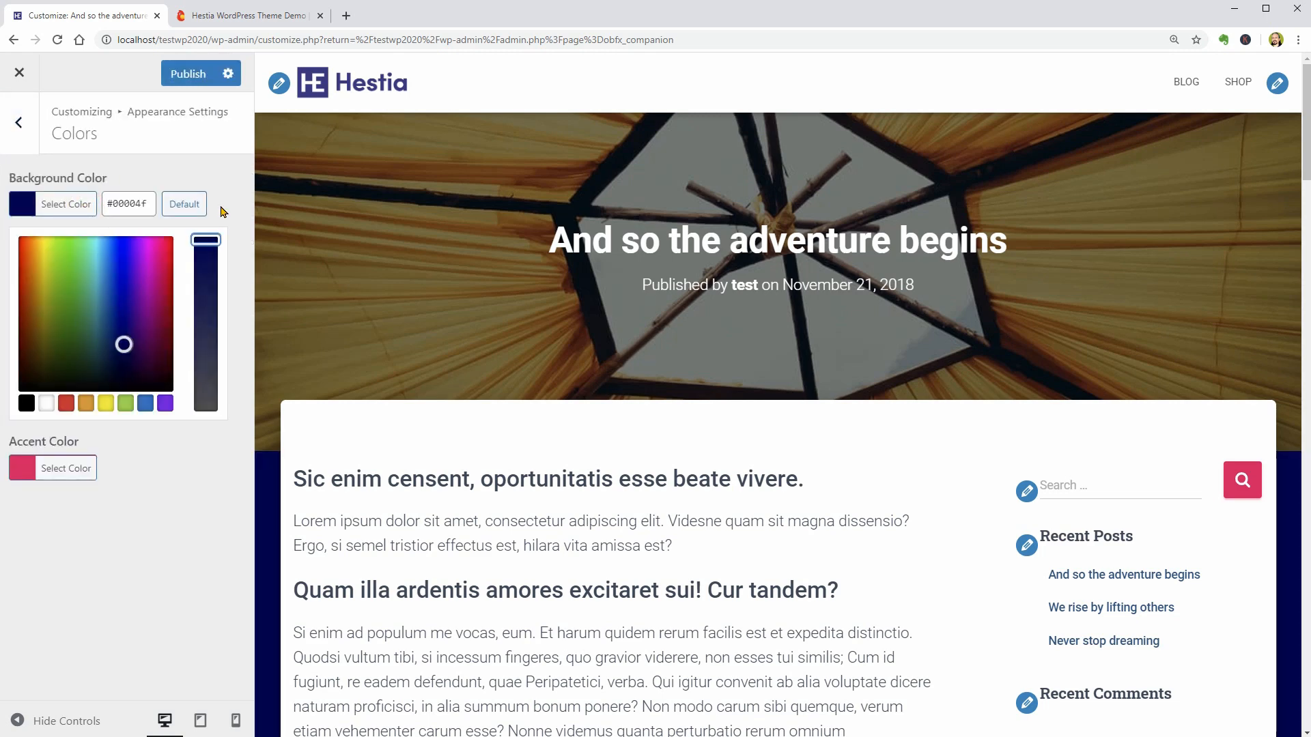
{"action": "left_click", "coordinate": [185, 204]}
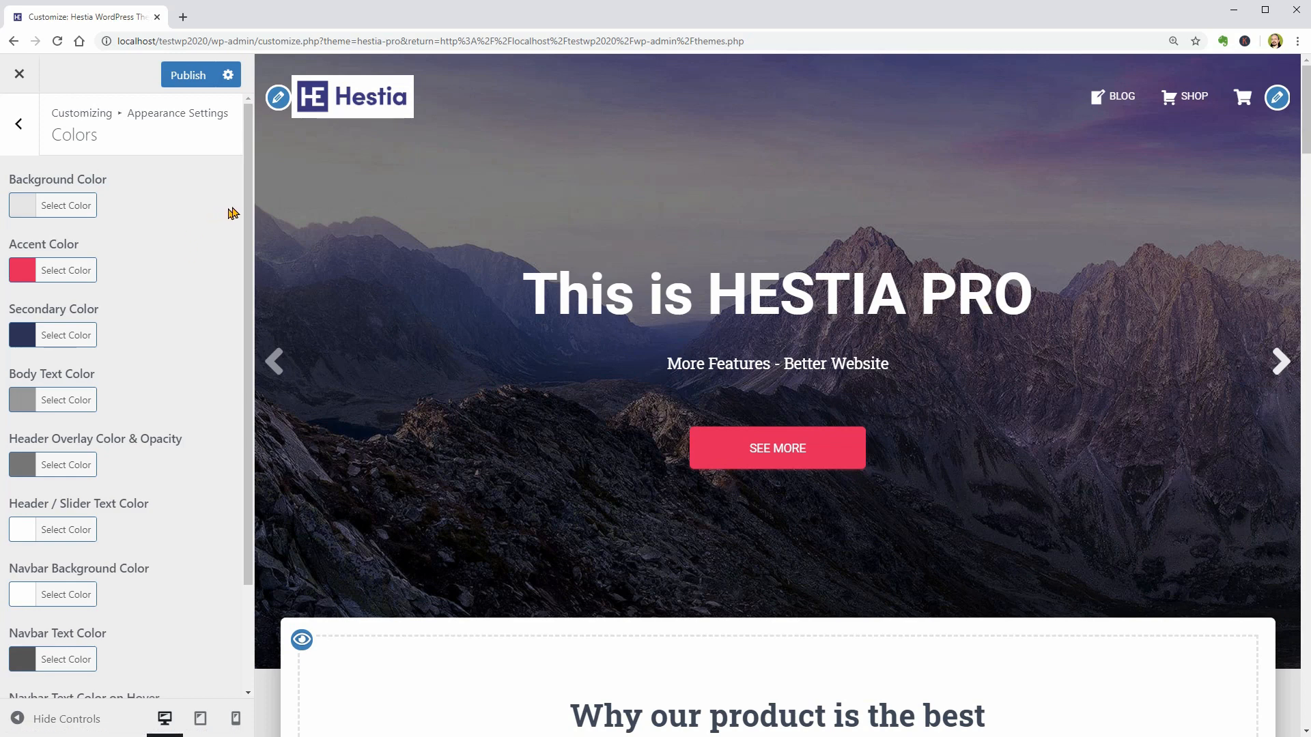
{"action": "left_click_drag", "start_coordinate": [245, 196], "coordinate": [246, 235]}
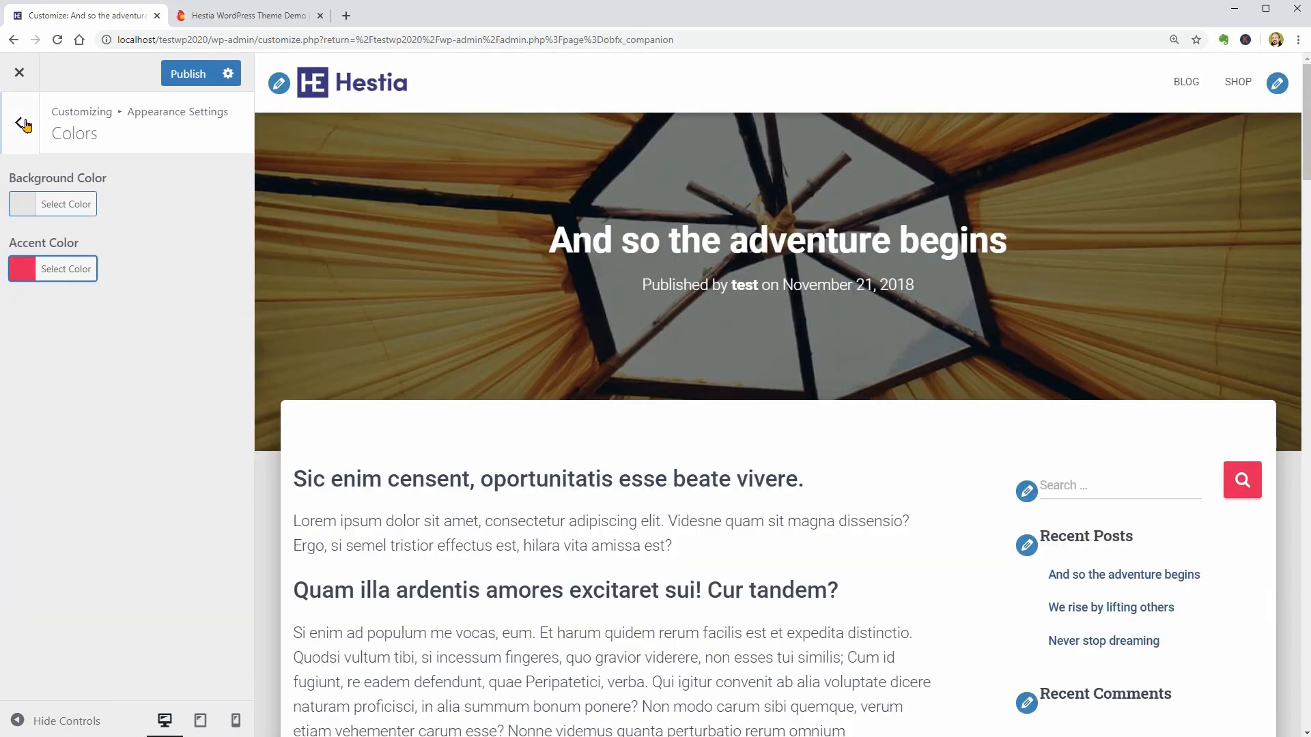
- Choose hestia-bk.jpg from the Media Library as the site's background image and check it in the preview
{"action": "left_click", "coordinate": [25, 124]}
{"action": "left_click", "coordinate": [142, 296]}
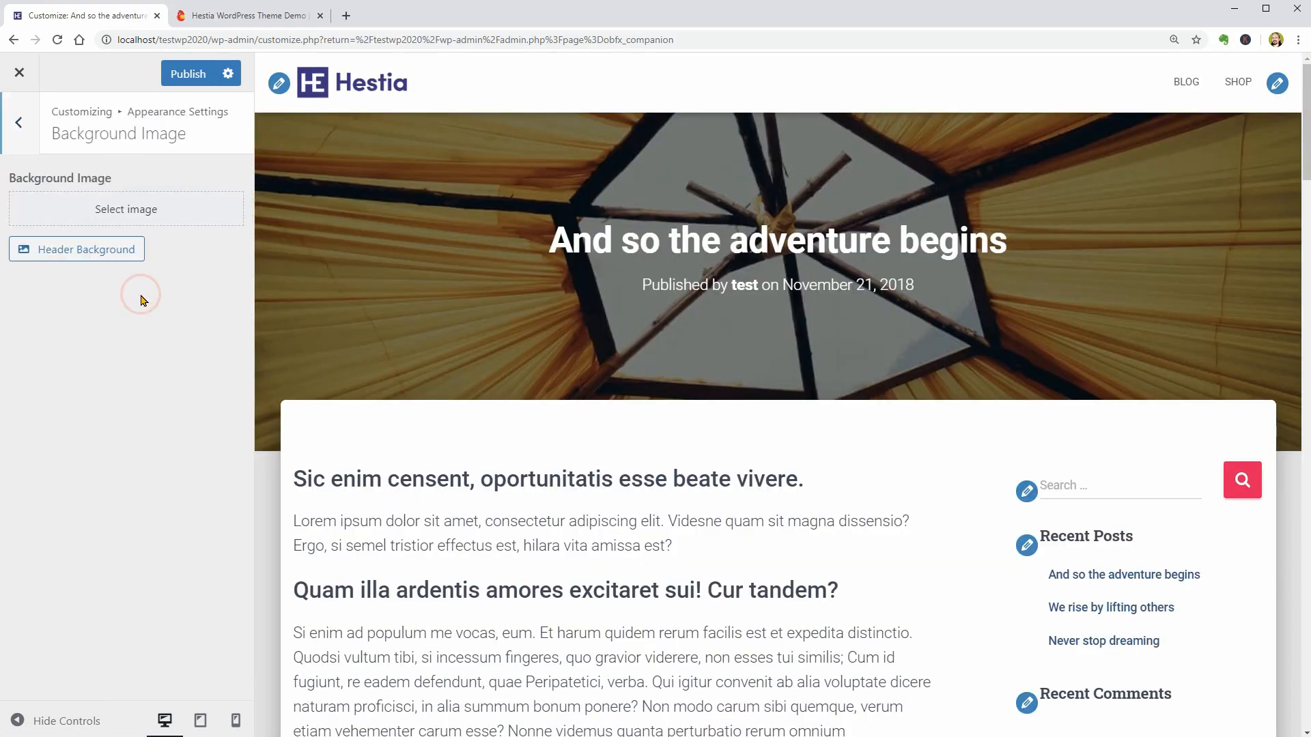
{"action": "left_click", "coordinate": [125, 212]}
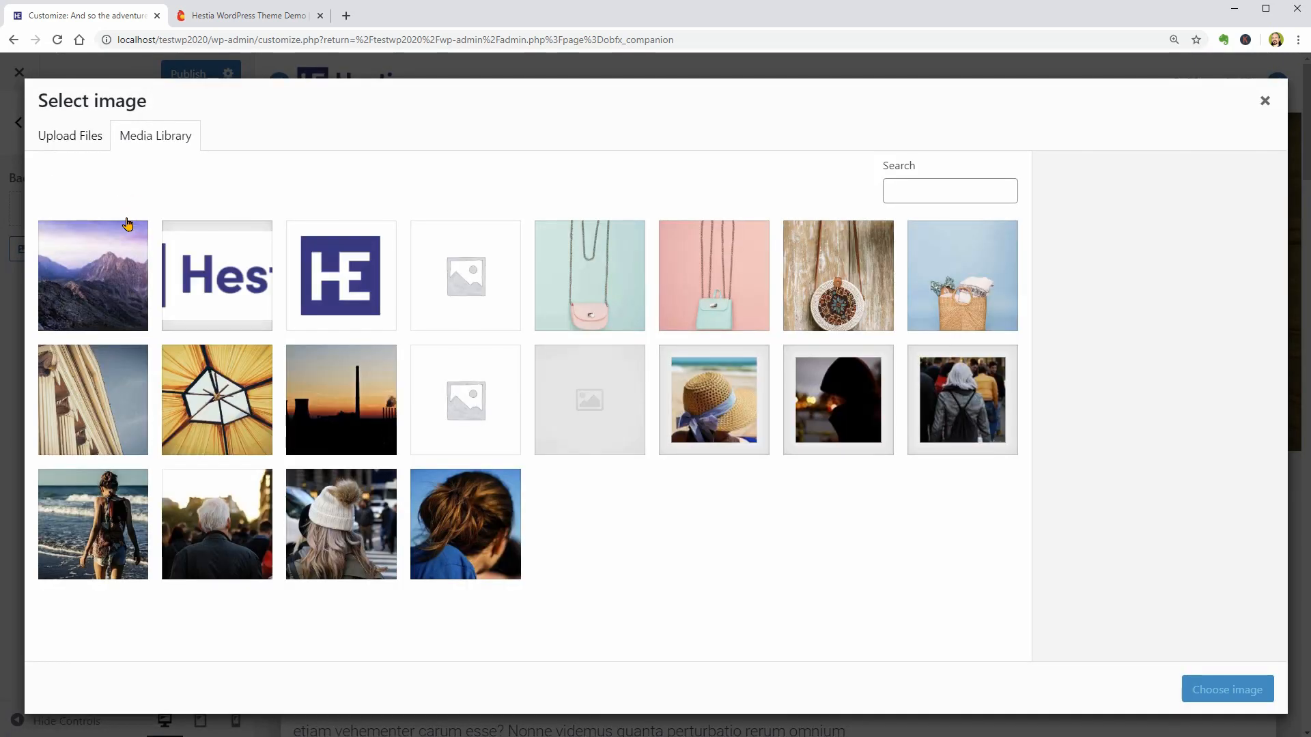
{"action": "left_click", "coordinate": [100, 279]}
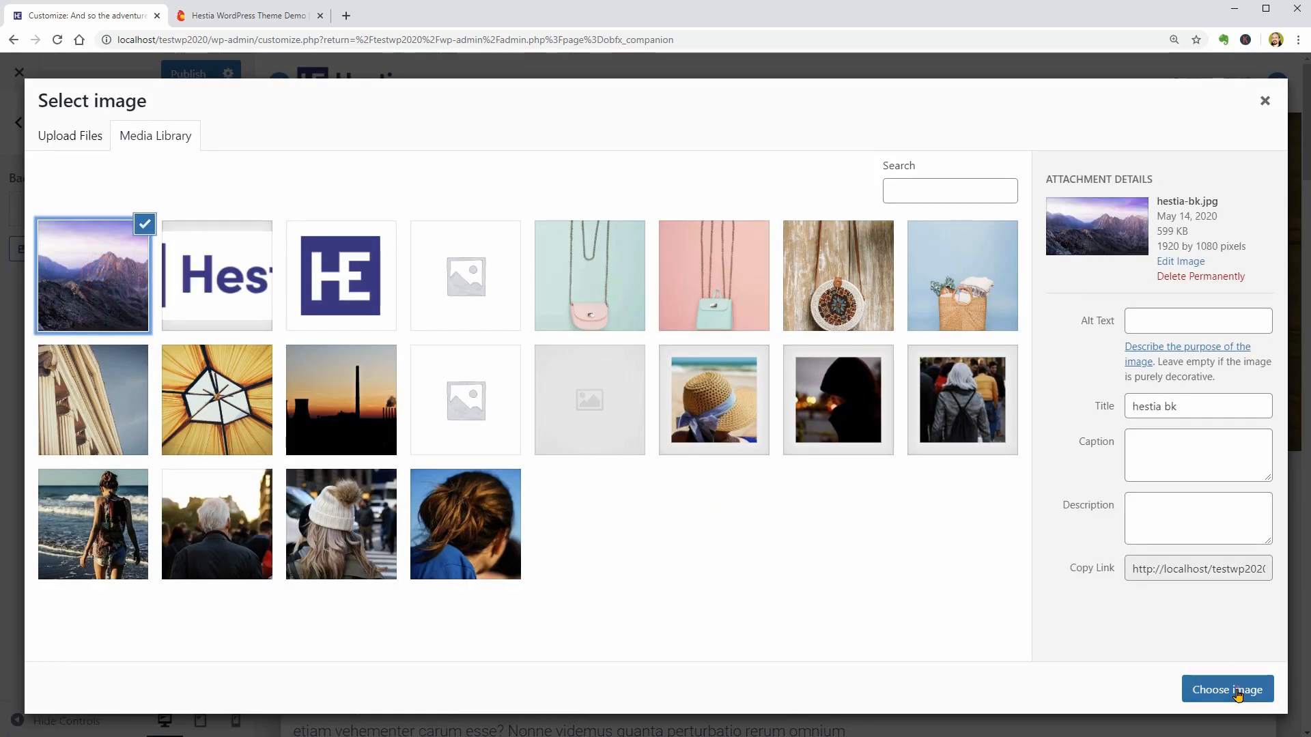
{"action": "left_click", "coordinate": [1243, 689]}
{"action": "scroll", "coordinate": [1140, 572], "scroll_direction": "down", "scroll_amount": 6}
{"action": "scroll", "coordinate": [1106, 565], "scroll_direction": "down", "scroll_amount": 5}
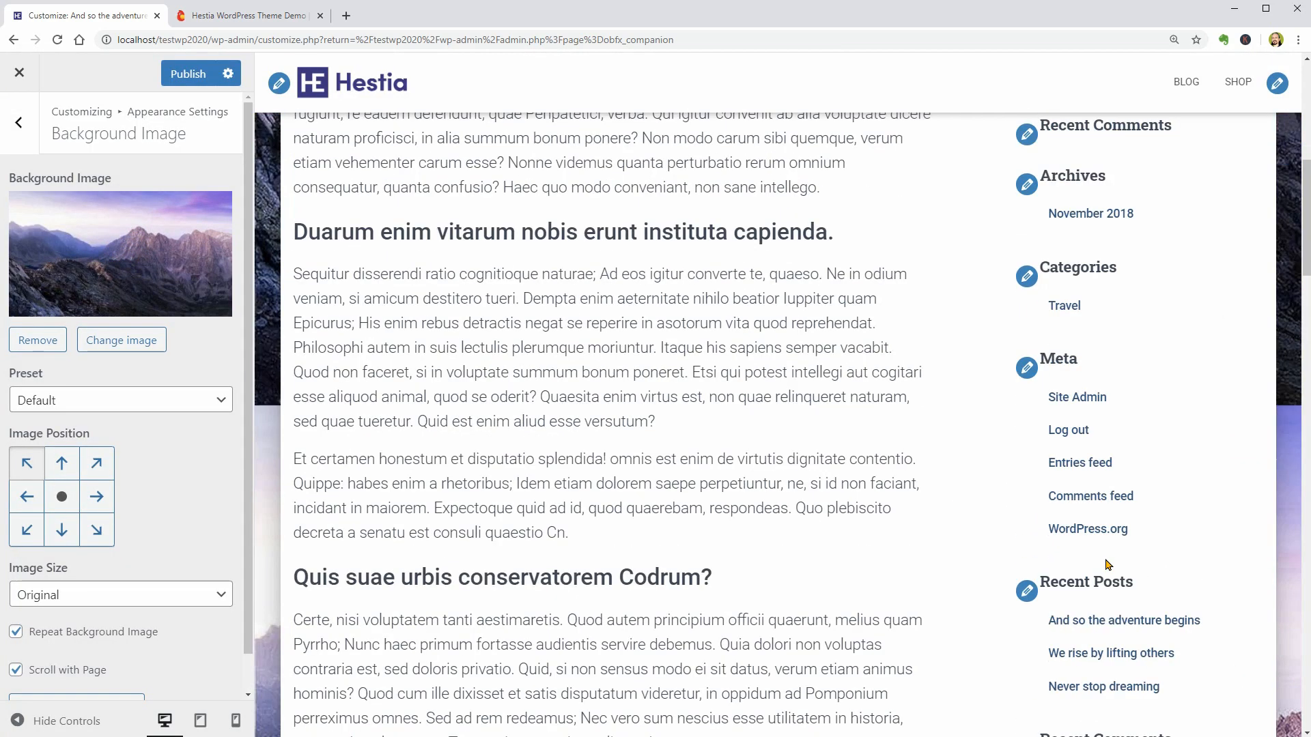
- In General Settings, disable Boxed Layout to compare the page without it, and enable it again
{"action": "left_click", "coordinate": [14, 130]}
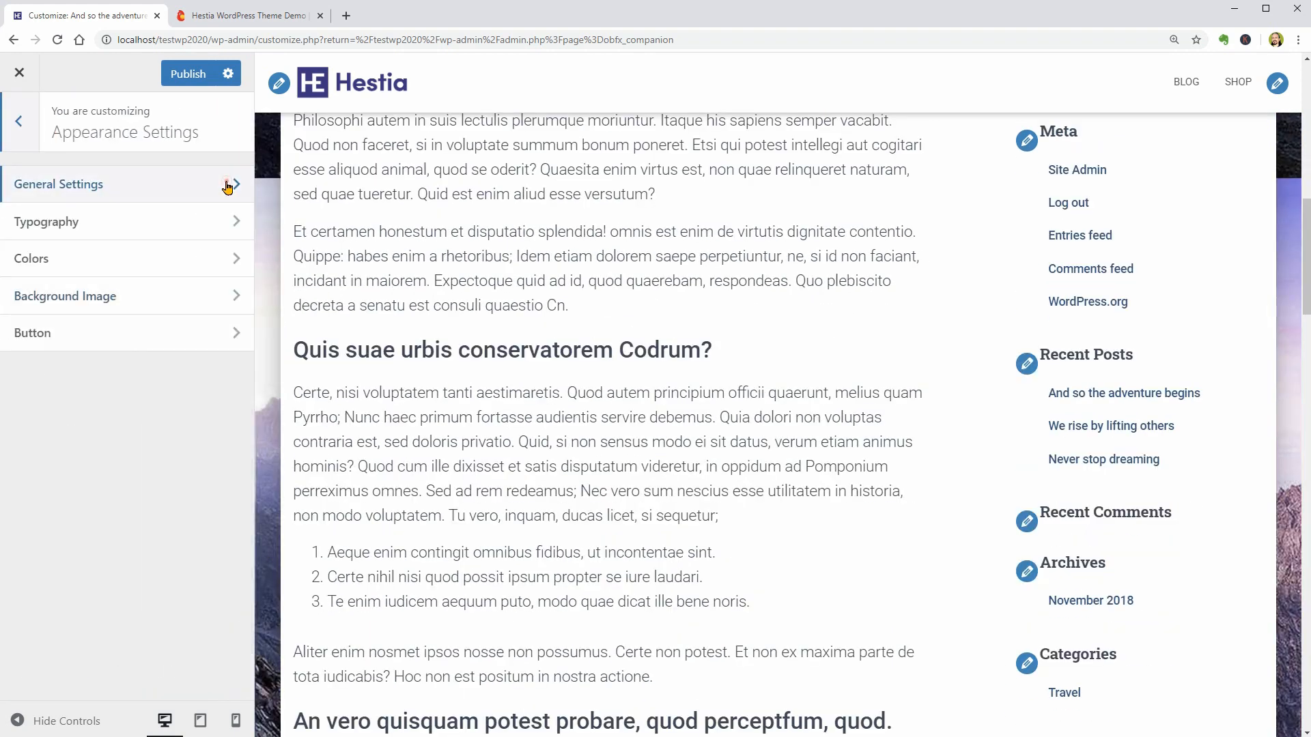
{"action": "left_click", "coordinate": [227, 184]}
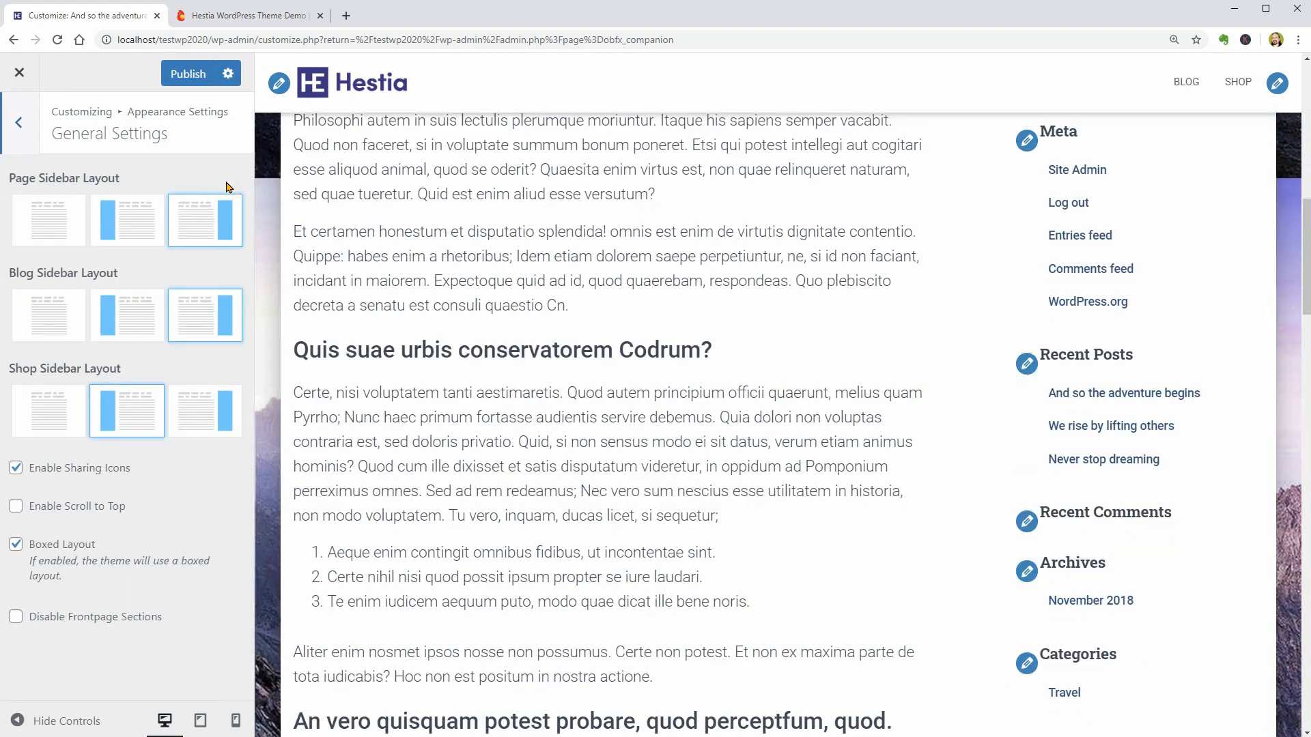
{"action": "left_click", "coordinate": [16, 544]}
{"action": "scroll", "coordinate": [796, 526], "scroll_direction": "up", "scroll_amount": 8}
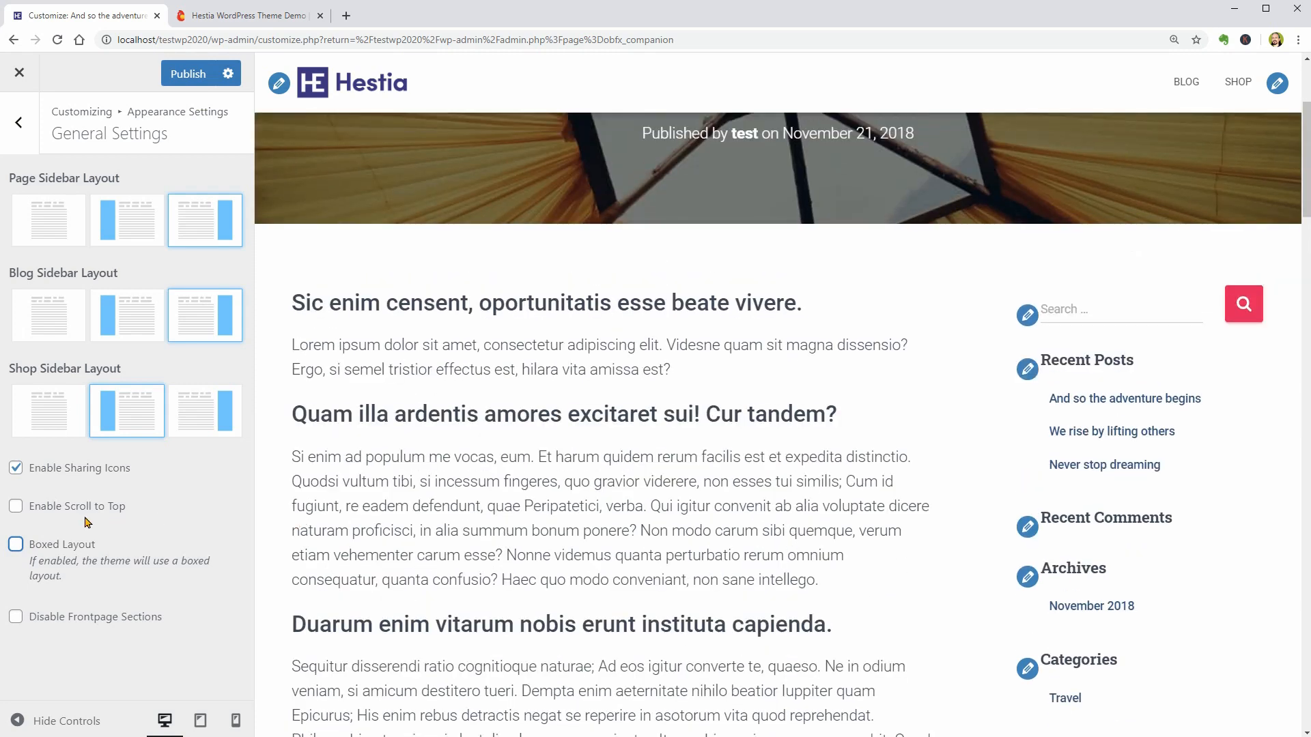
{"action": "left_click", "coordinate": [16, 546]}
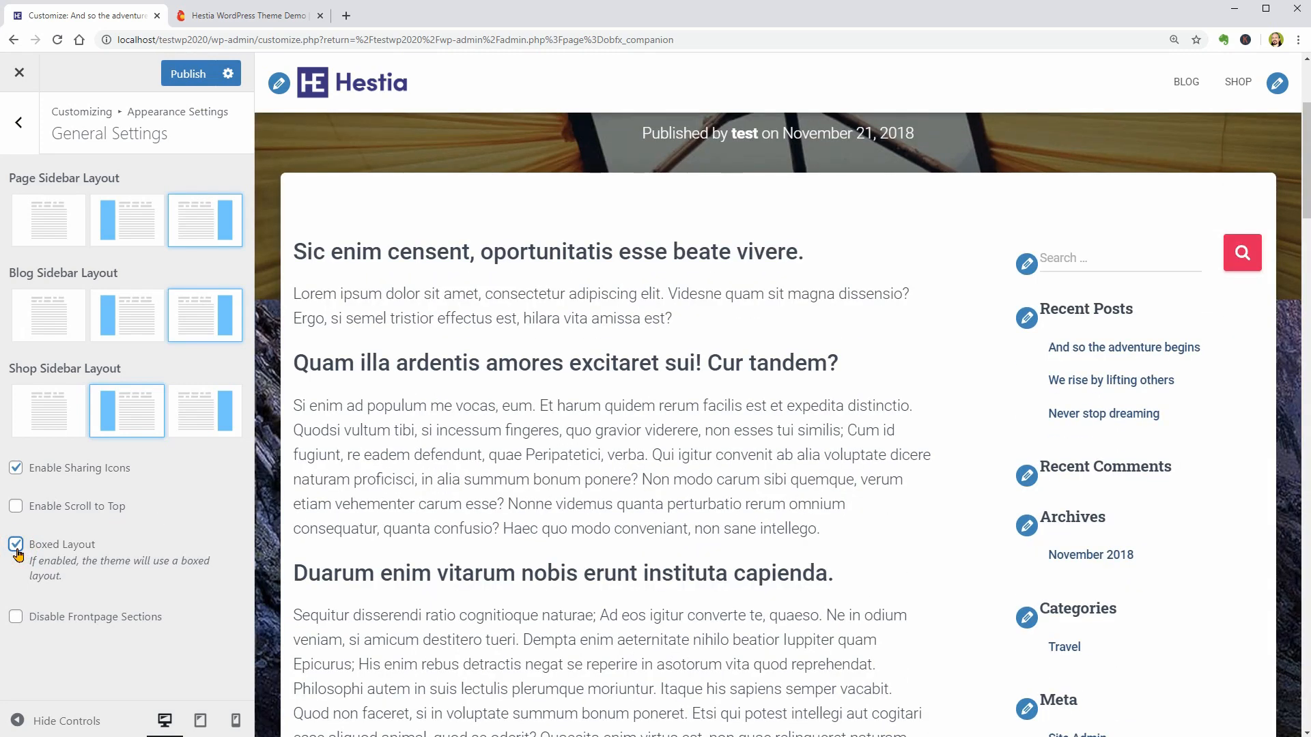
- Remove the image from the Background Image settings of Appearance Settings
{"action": "left_click", "coordinate": [20, 136]}
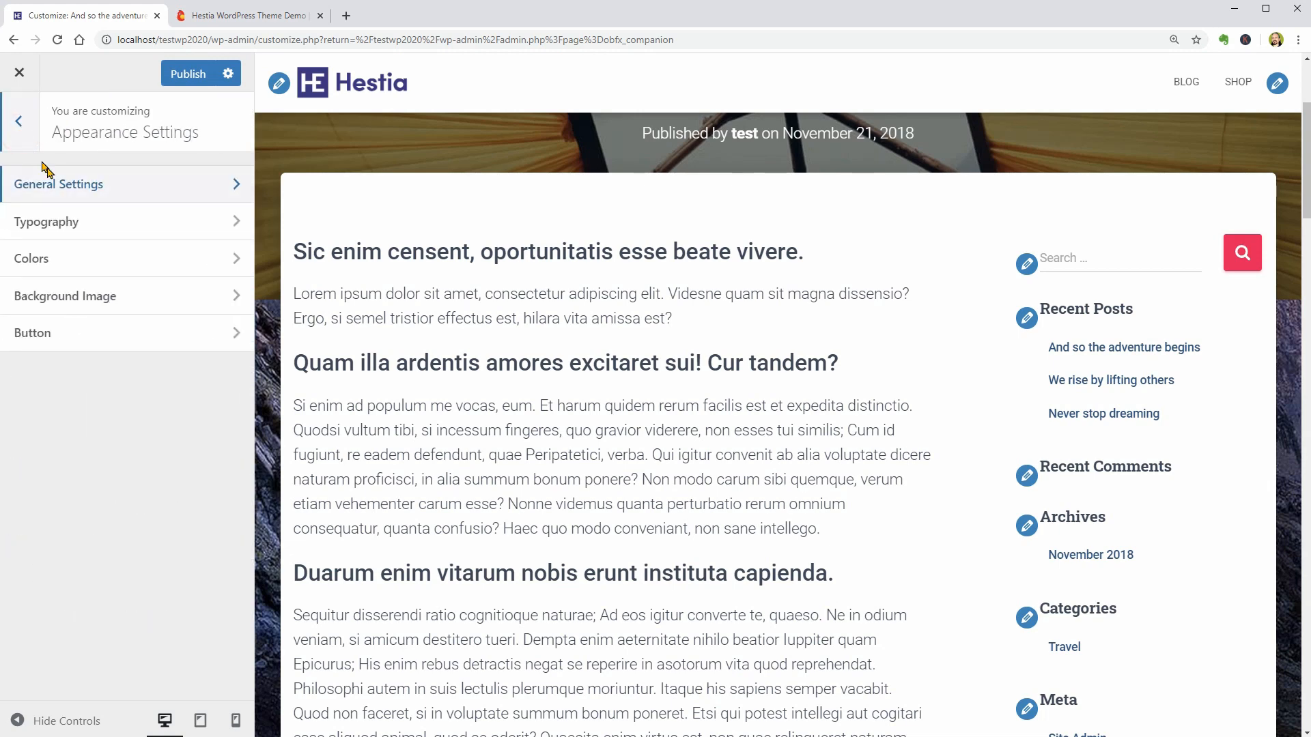
{"action": "left_click", "coordinate": [197, 303]}
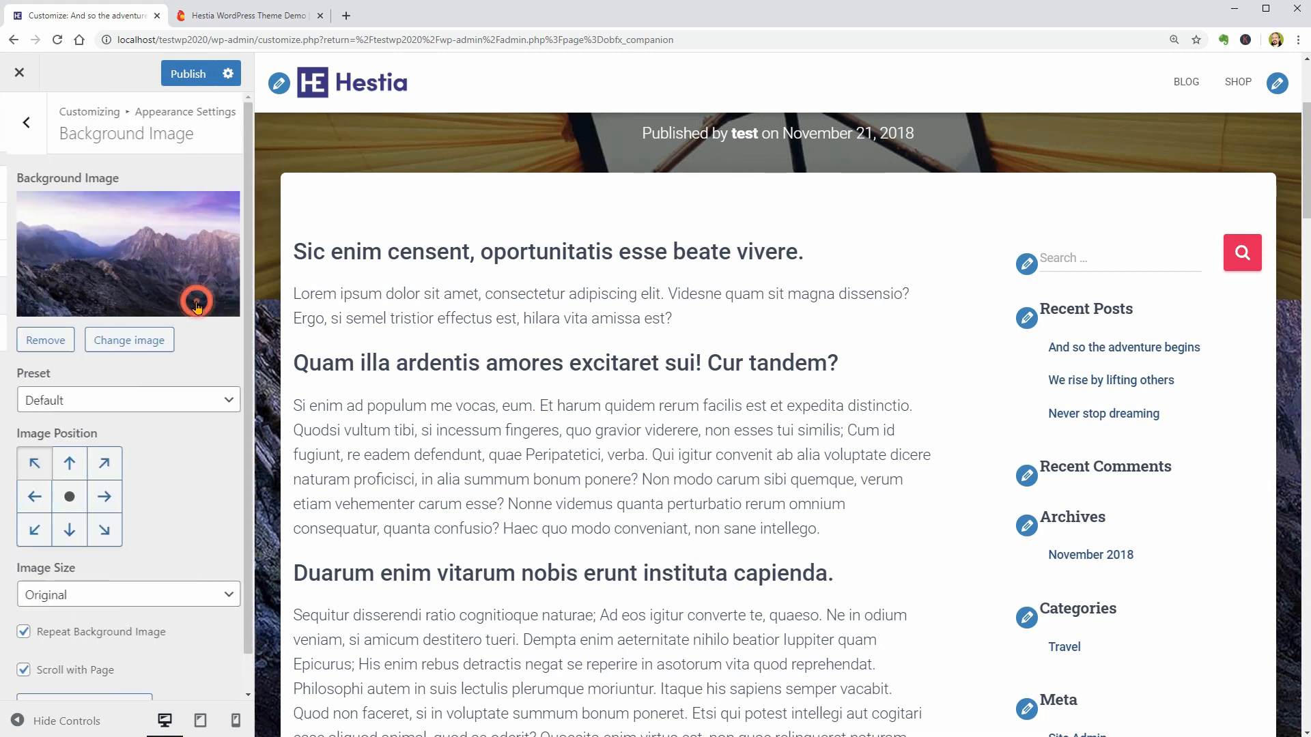
{"action": "left_click", "coordinate": [56, 348]}
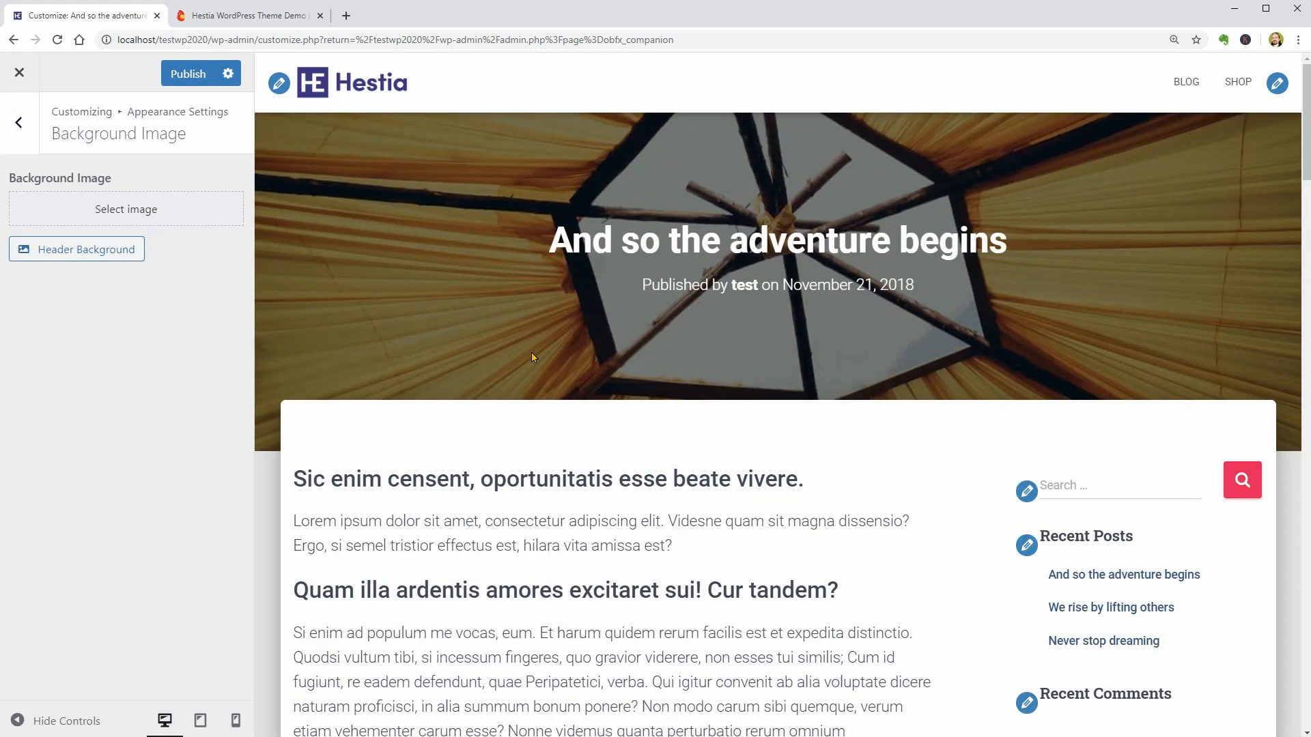
{"action": "left_click", "coordinate": [104, 258]}
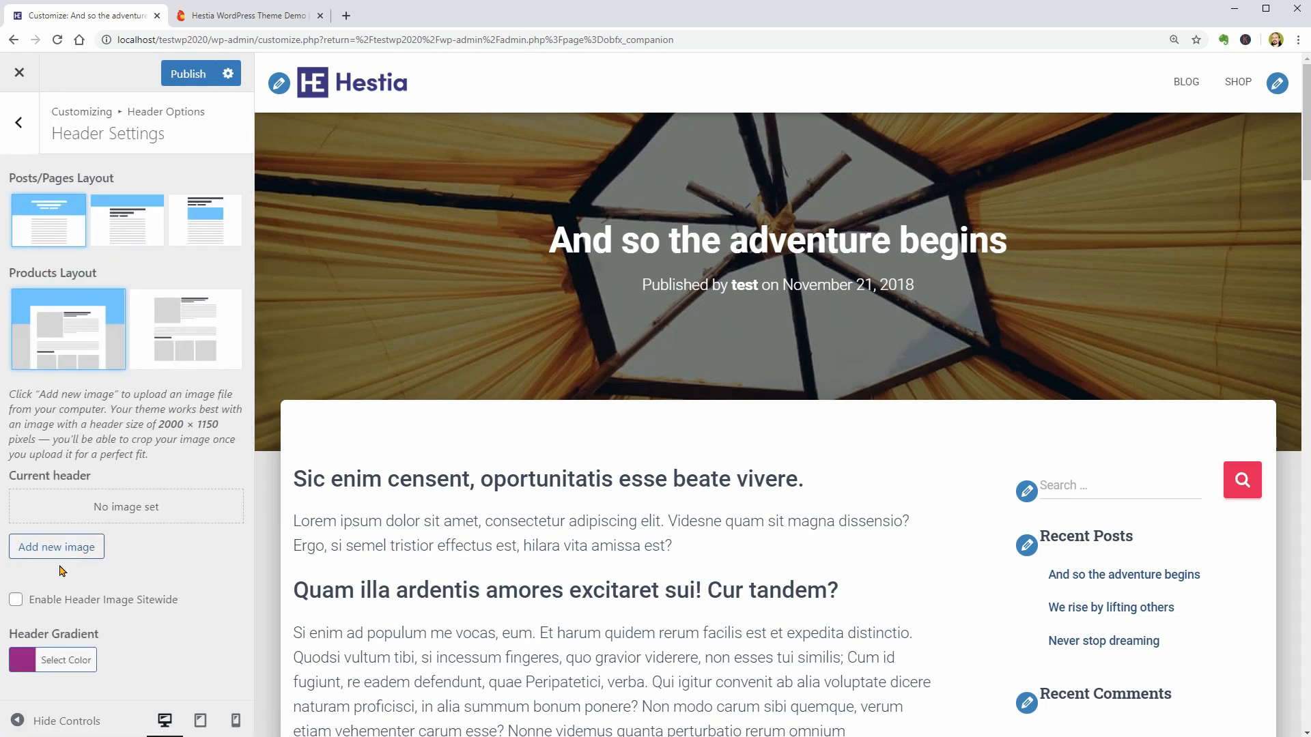
{"action": "left_click", "coordinate": [61, 557]}
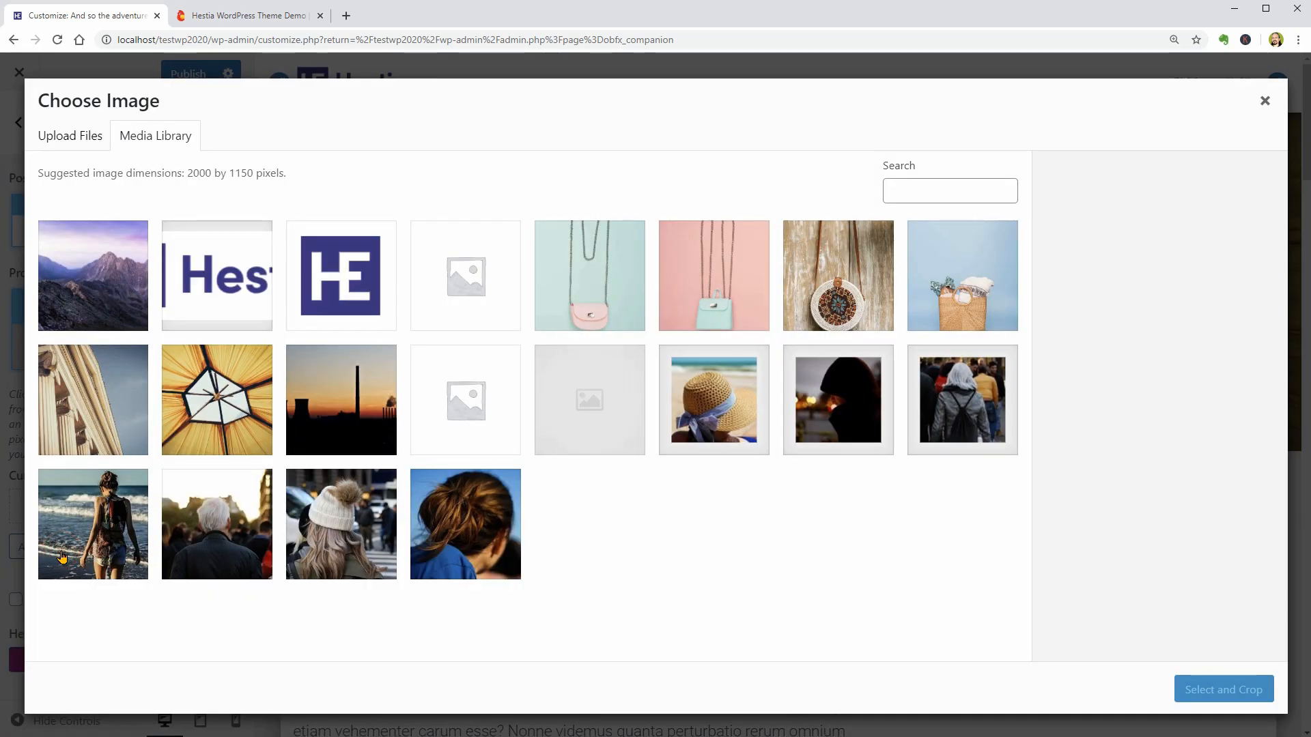
{"action": "left_click", "coordinate": [328, 414]}
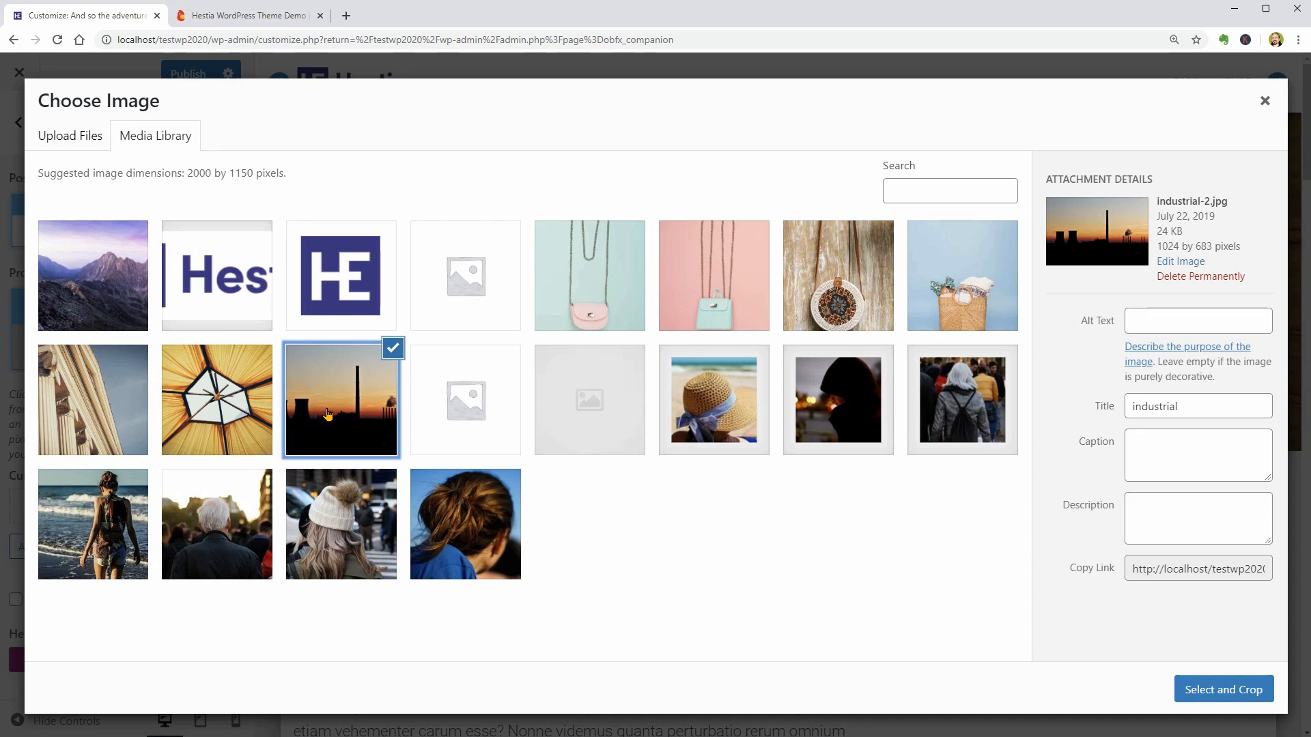
{"action": "left_click", "coordinate": [1264, 103]}
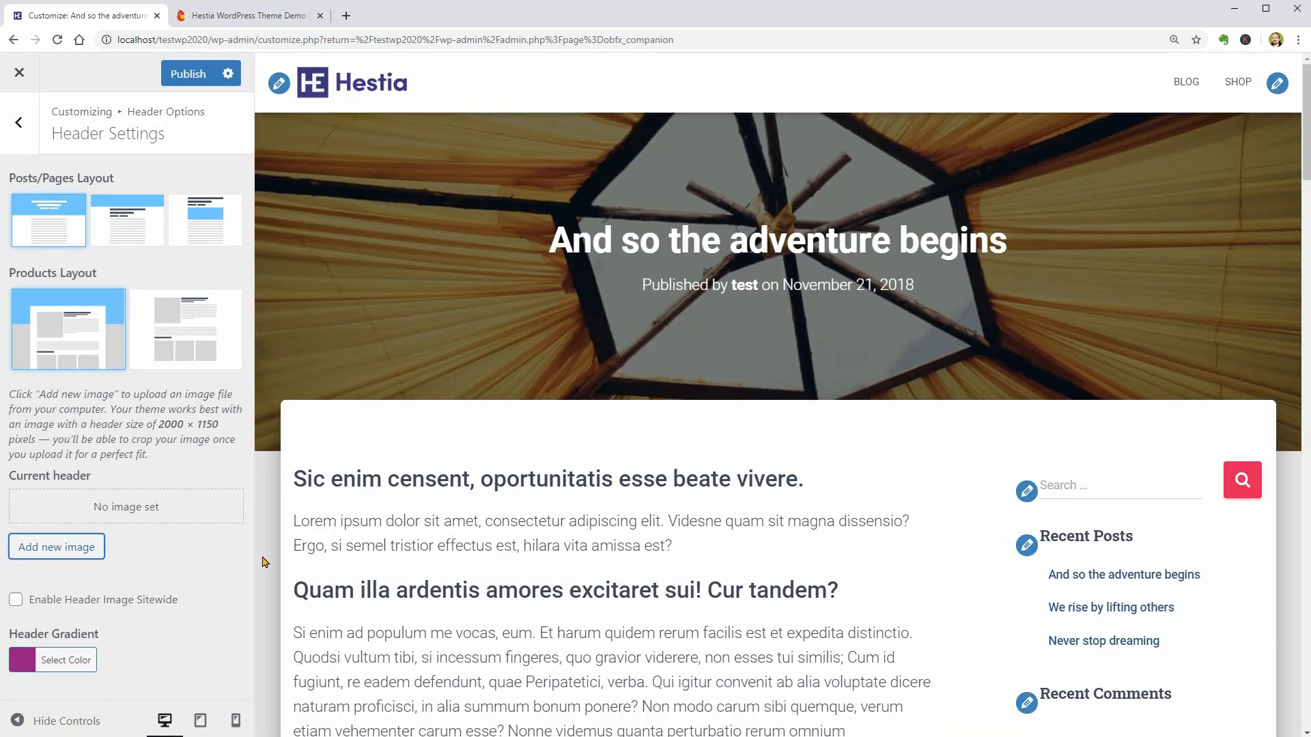
- With the home page in the preview, set the button border radius to 10 and the horizontal padding to 70 px in Appearance Settings
{"action": "left_click", "coordinate": [31, 130]}
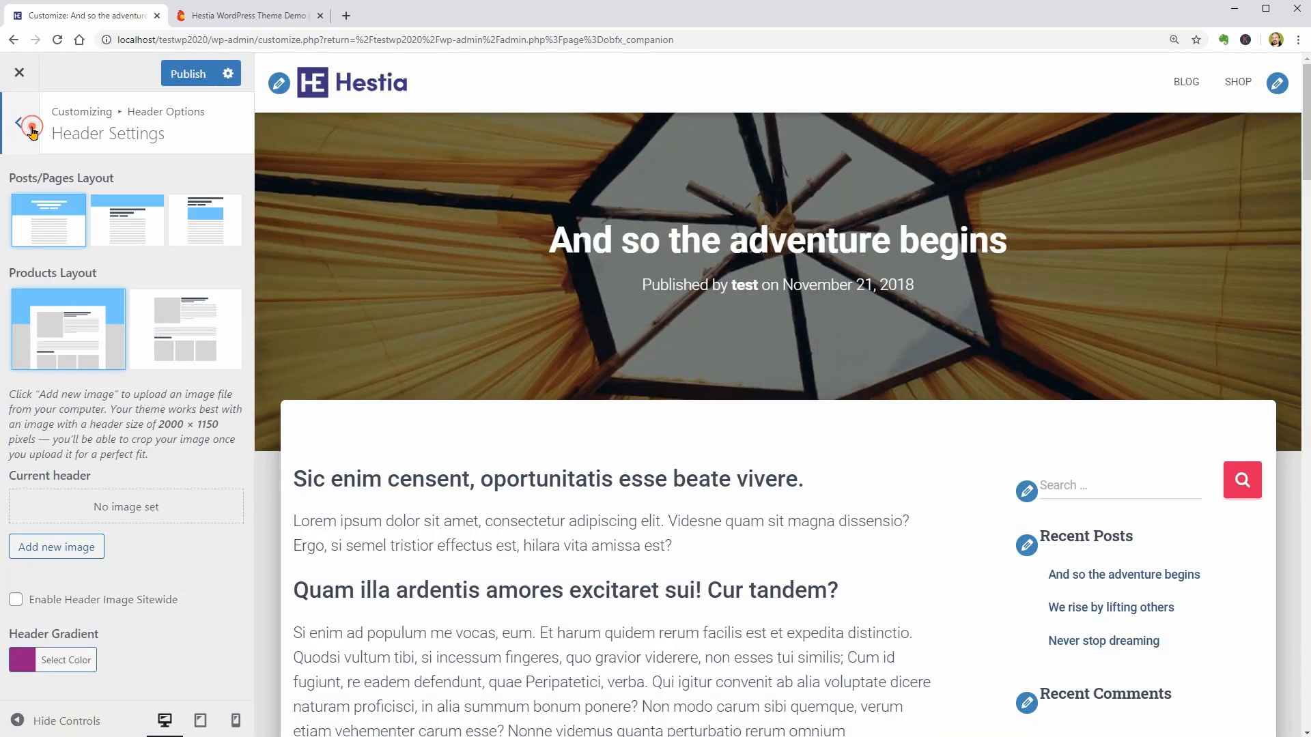
{"action": "left_click", "coordinate": [32, 130]}
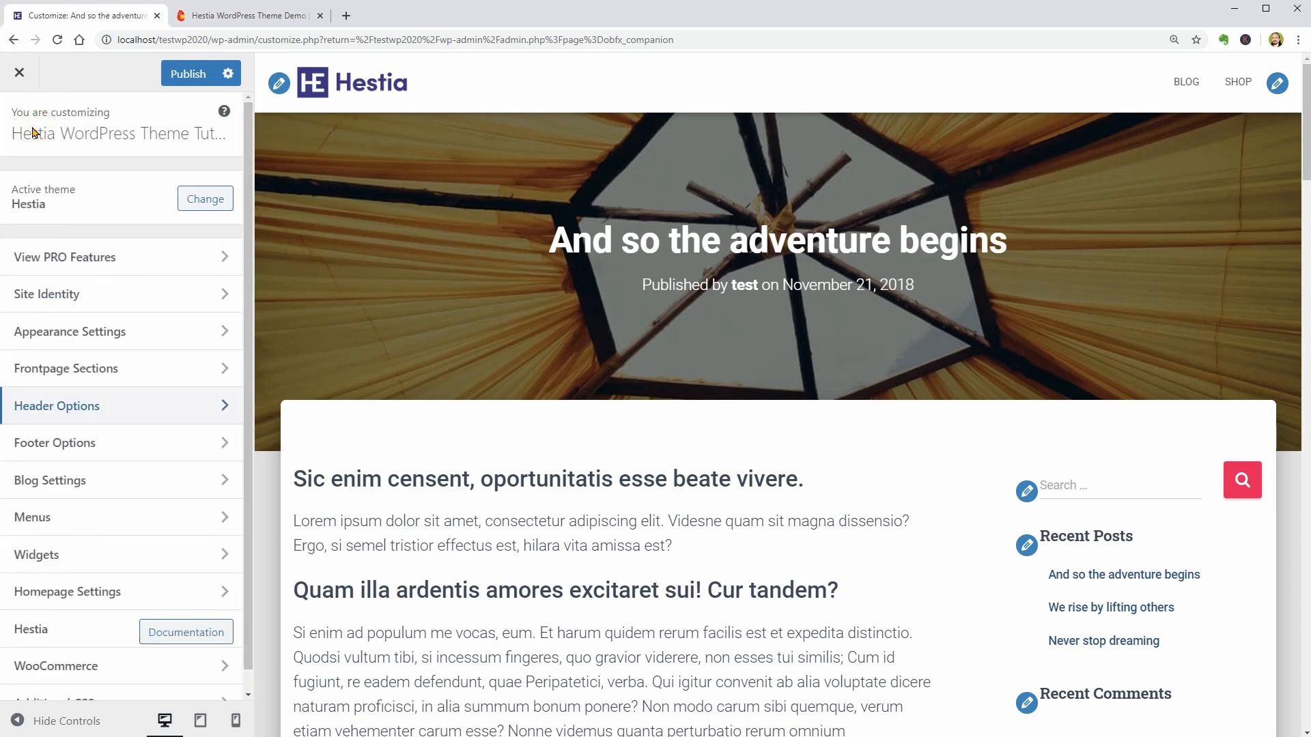
{"action": "left_click", "coordinate": [152, 339]}
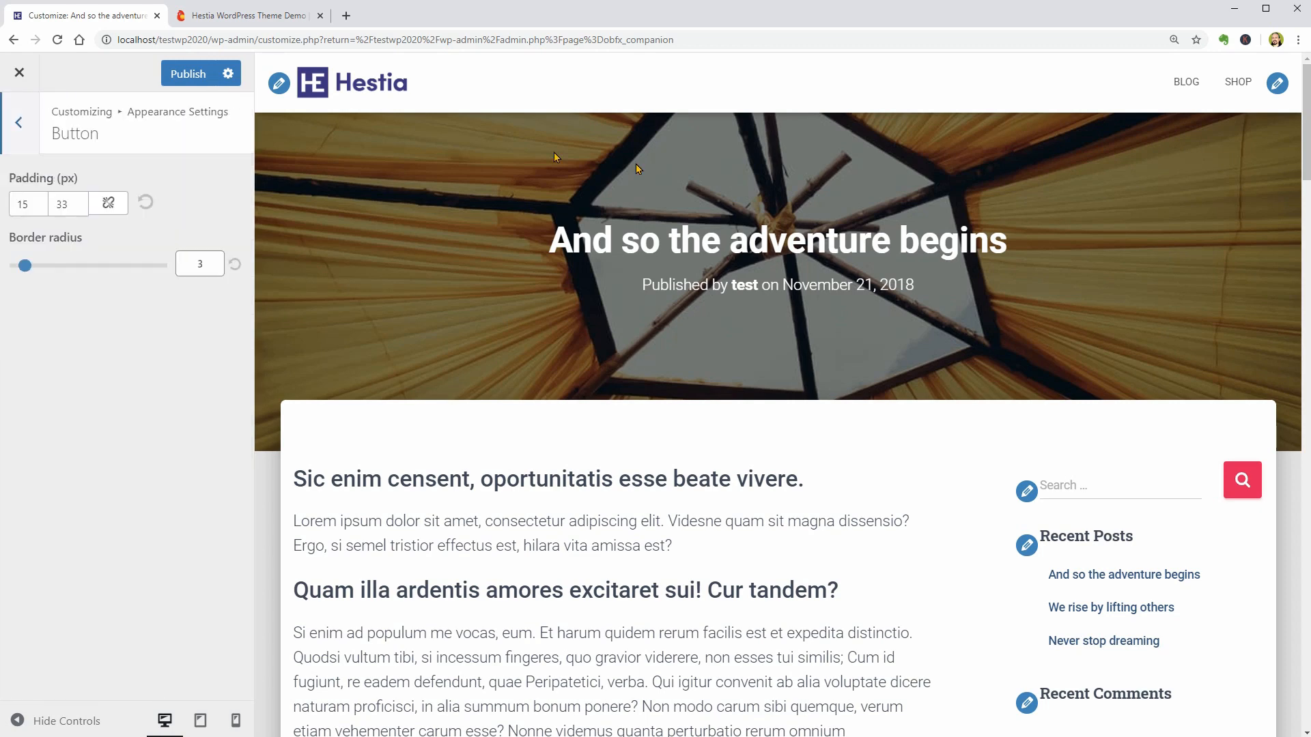
{"action": "left_click", "coordinate": [353, 87]}
{"action": "mouse_move", "coordinate": [27, 267]}
{"action": "left_mouse_down"}
{"action": "mouse_move", "coordinate": [89, 266]}
{"action": "mouse_move", "coordinate": [45, 266]}
{"action": "left_mouse_up"}
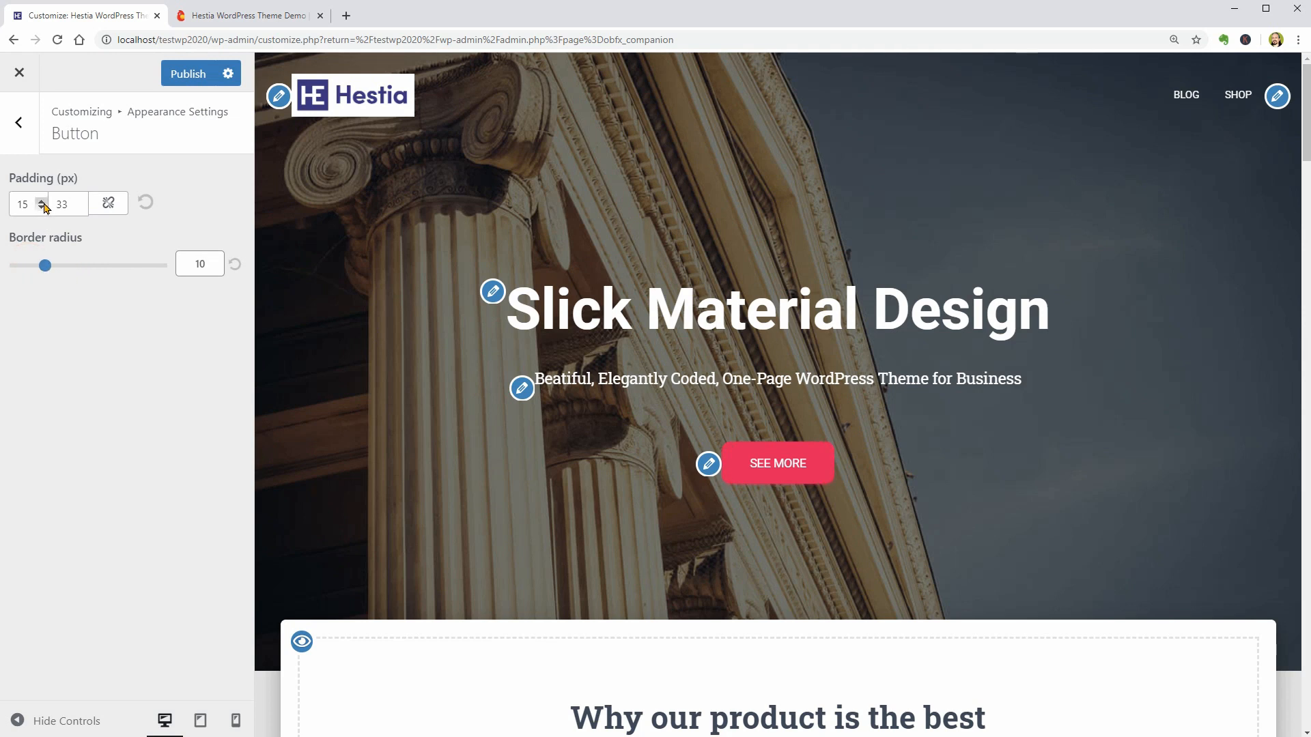
{"action": "double_click", "coordinate": [61, 204]}
{"action": "key", "text": "BackSpace"}
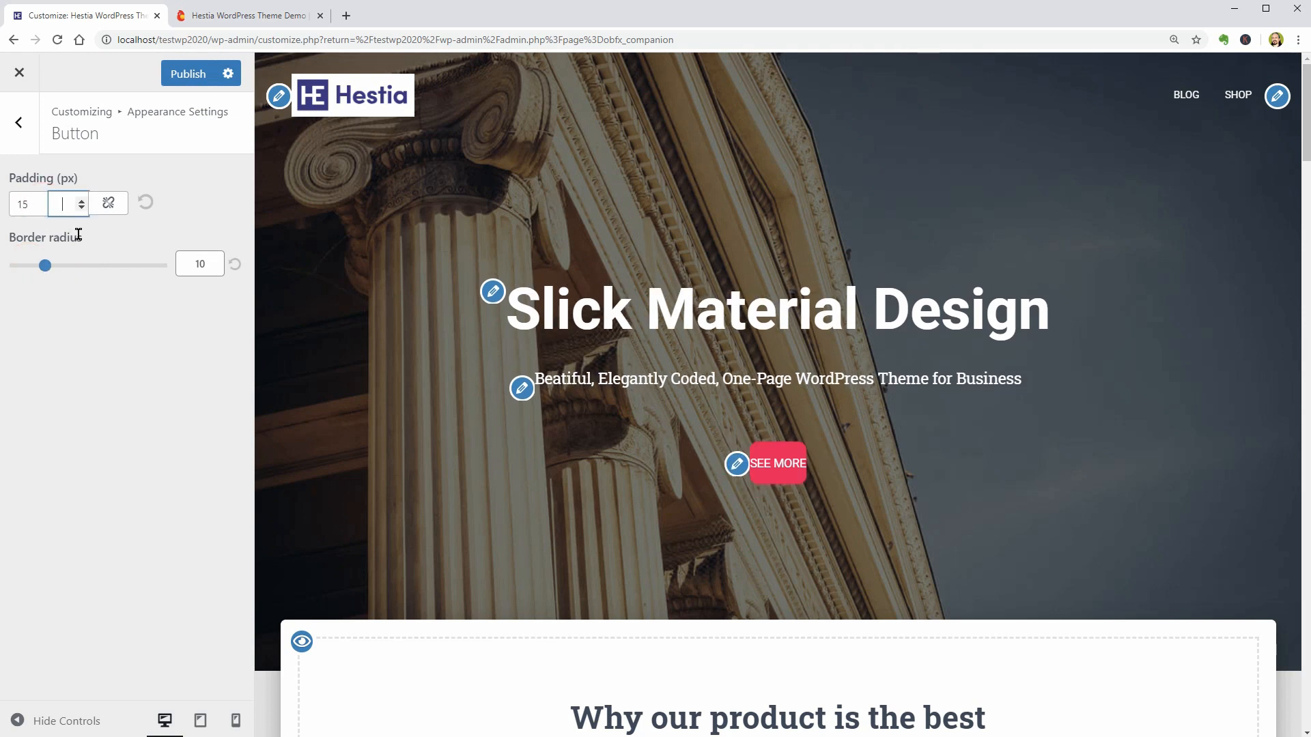
{"action": "type", "text": "70"}
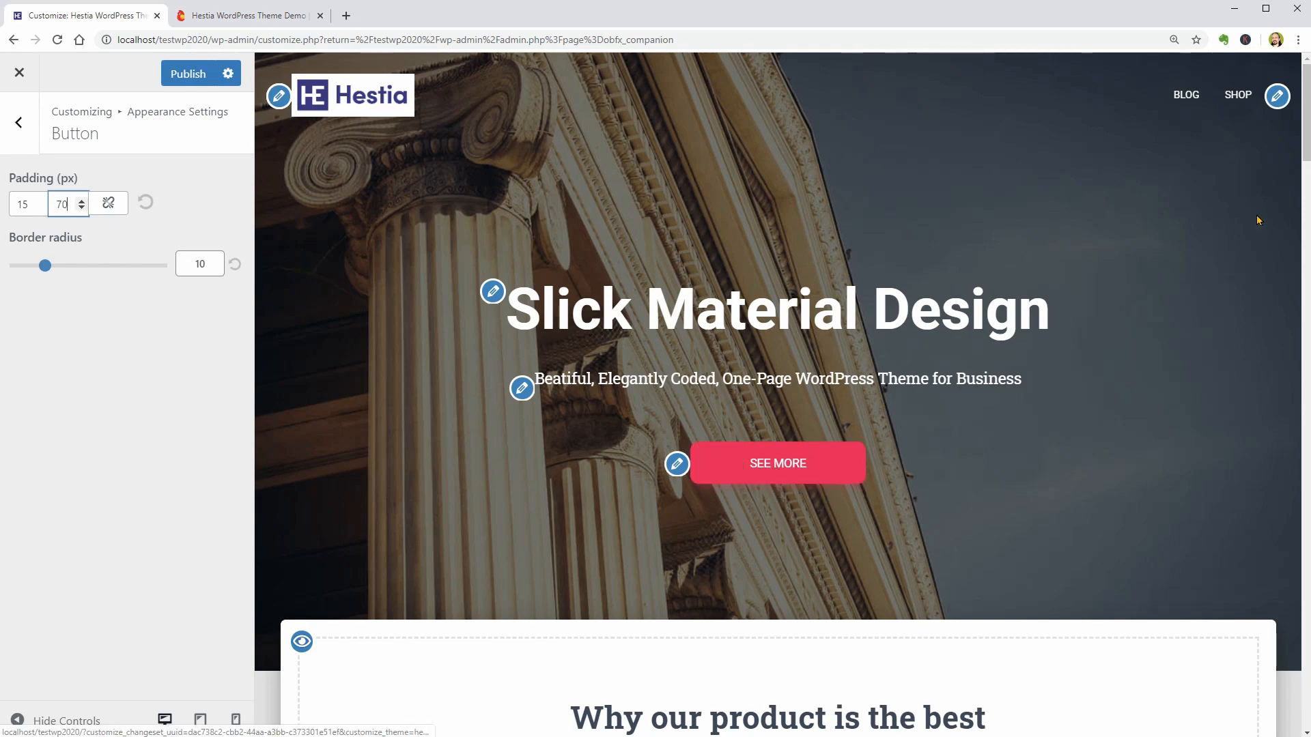
- Look through the home page in the preview, from the big title area down to the features
{"action": "left_click_drag", "start_coordinate": [1297, 149], "coordinate": [1301, 690]}
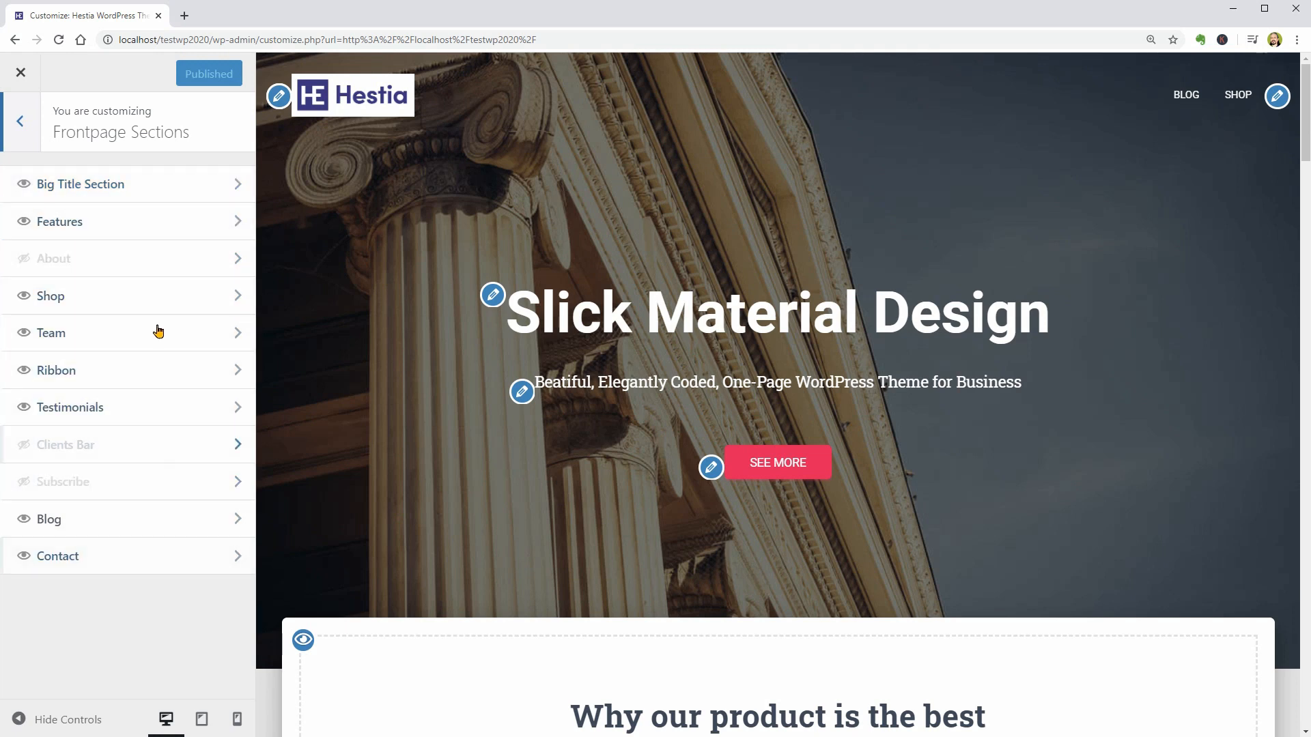
{"action": "scroll", "coordinate": [579, 487], "scroll_direction": "down", "scroll_amount": 2}
{"action": "scroll", "coordinate": [578, 488], "scroll_direction": "down", "scroll_amount": 7}
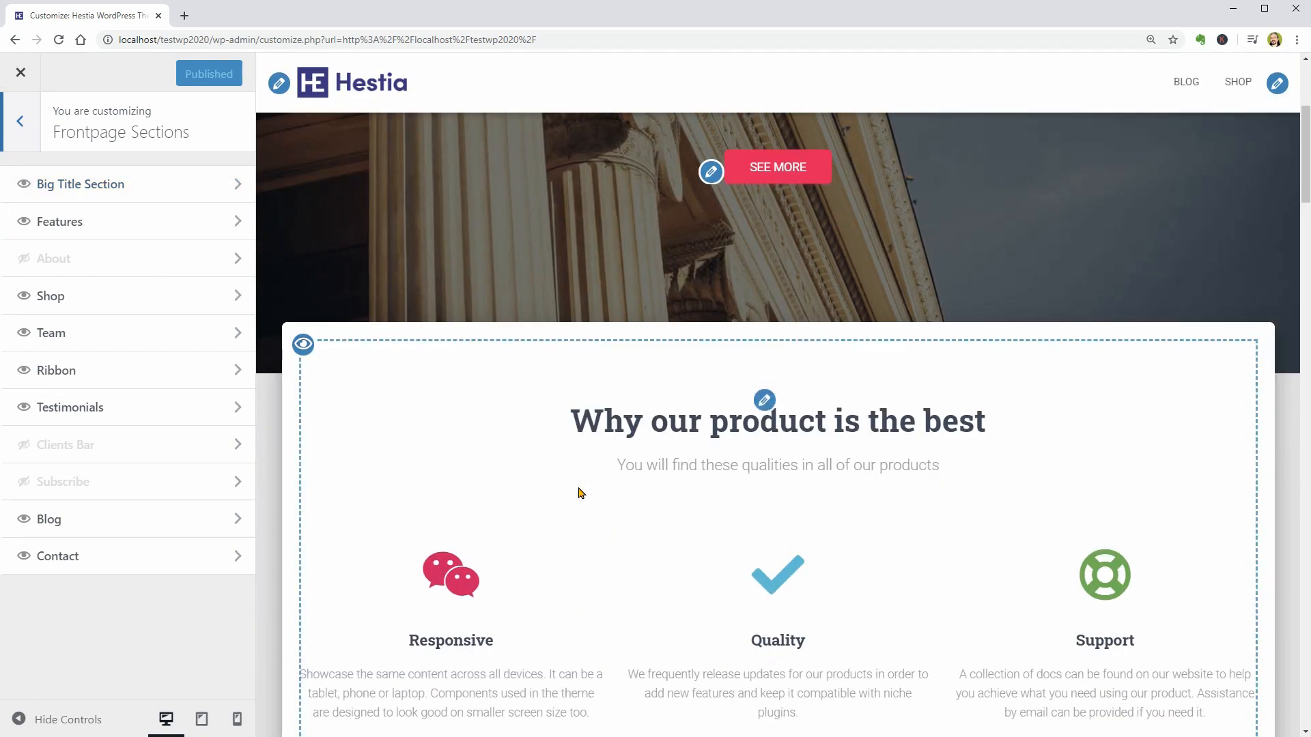
{"action": "scroll", "coordinate": [578, 491], "scroll_direction": "down", "scroll_amount": 6}
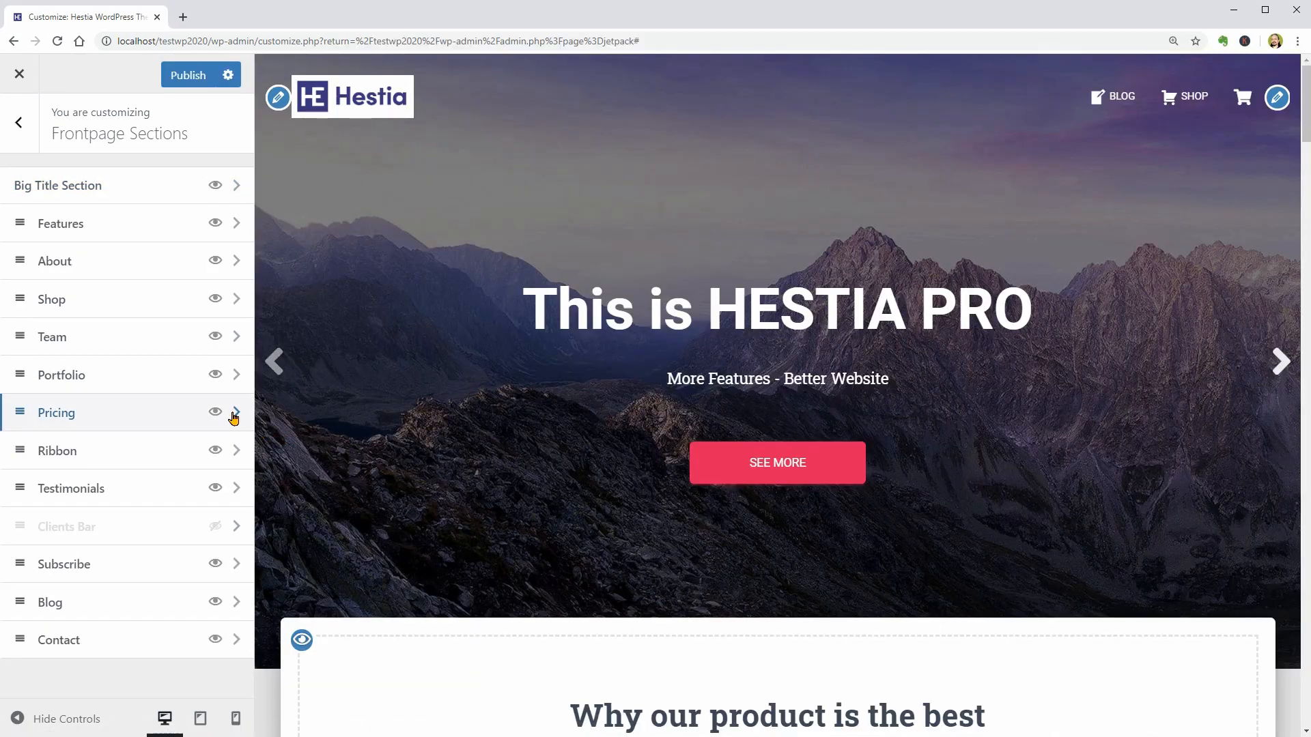
- On the Hestia Pro site, view the Pricing and Portfolio sections, and reorder About above Features and Pricing above Portfolio
{"action": "left_click", "coordinate": [232, 412]}
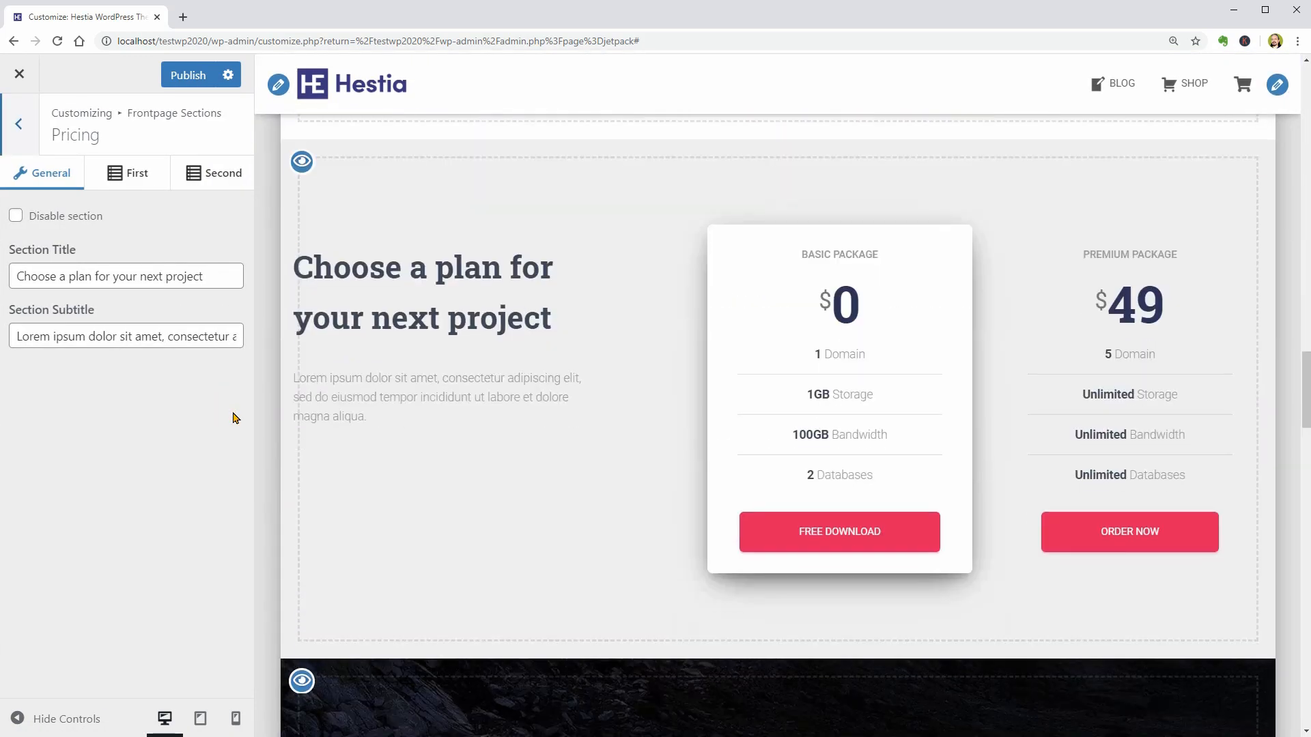
{"action": "left_click", "coordinate": [15, 128]}
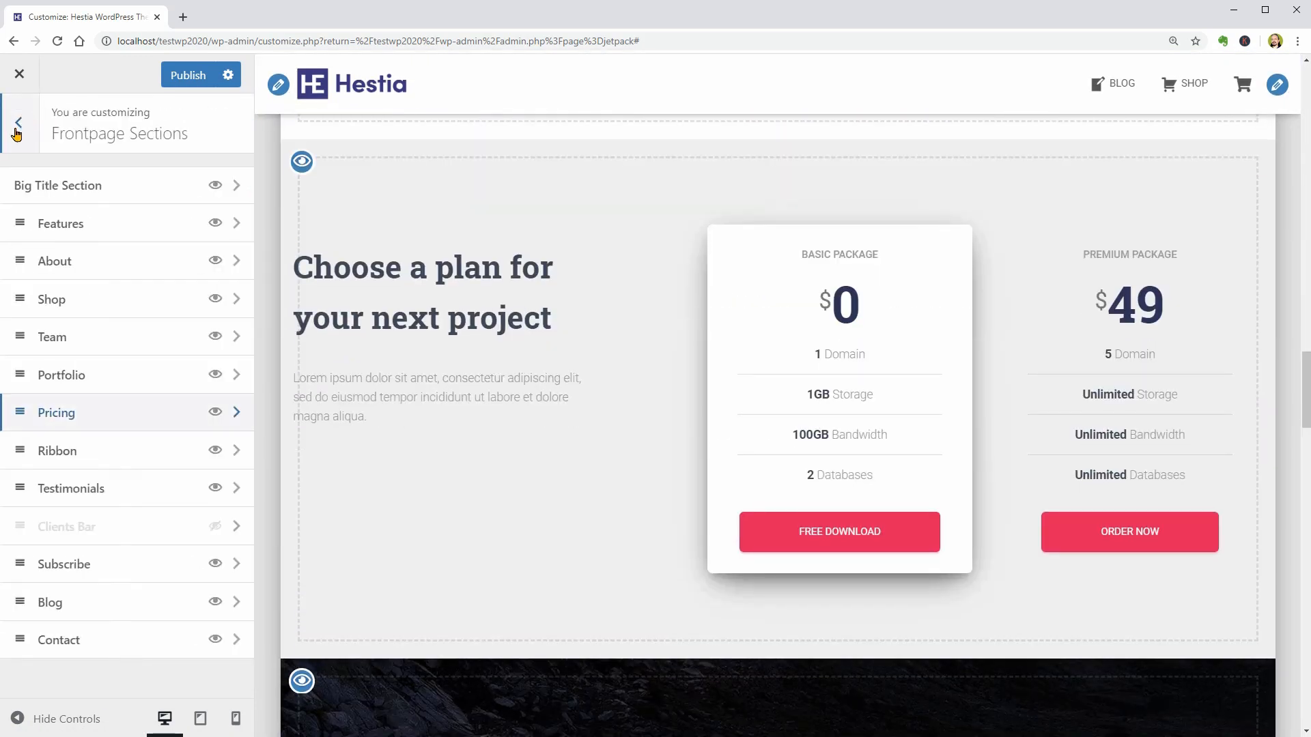
{"action": "left_click", "coordinate": [235, 374]}
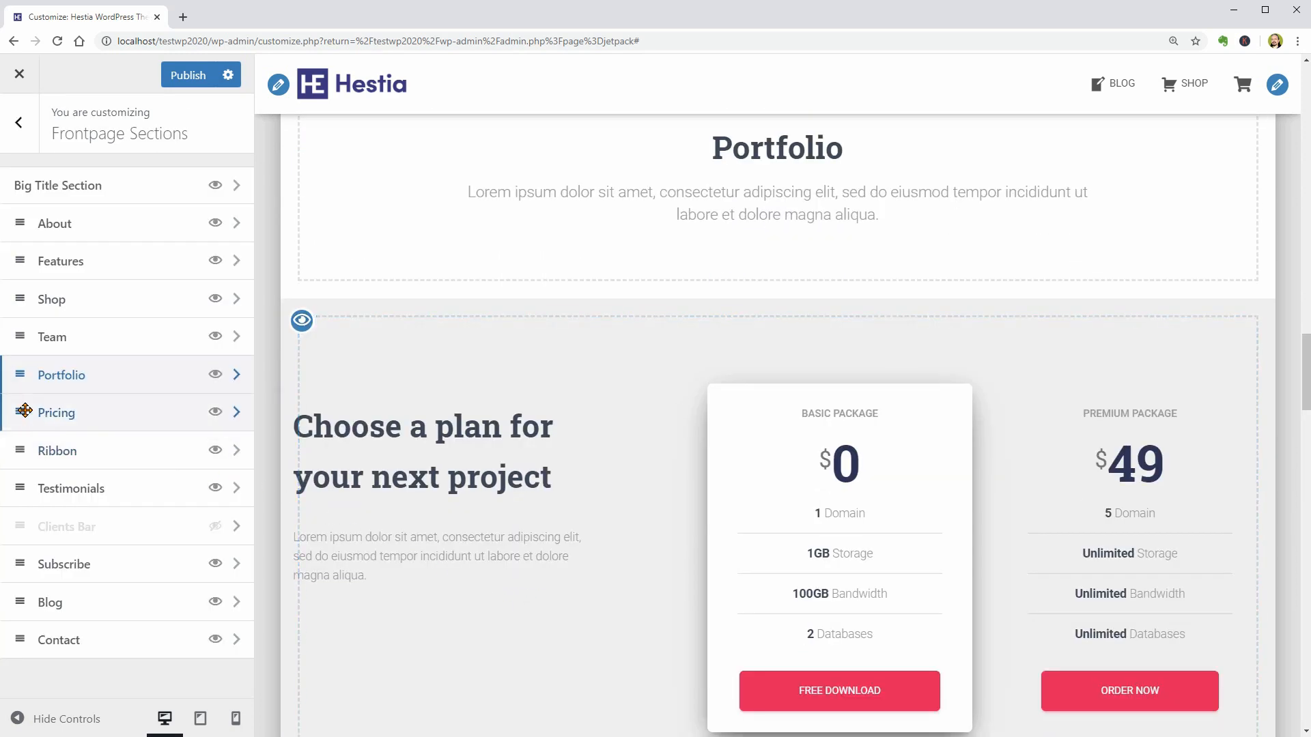
{"action": "left_click_drag", "start_coordinate": [21, 412], "coordinate": [24, 361]}
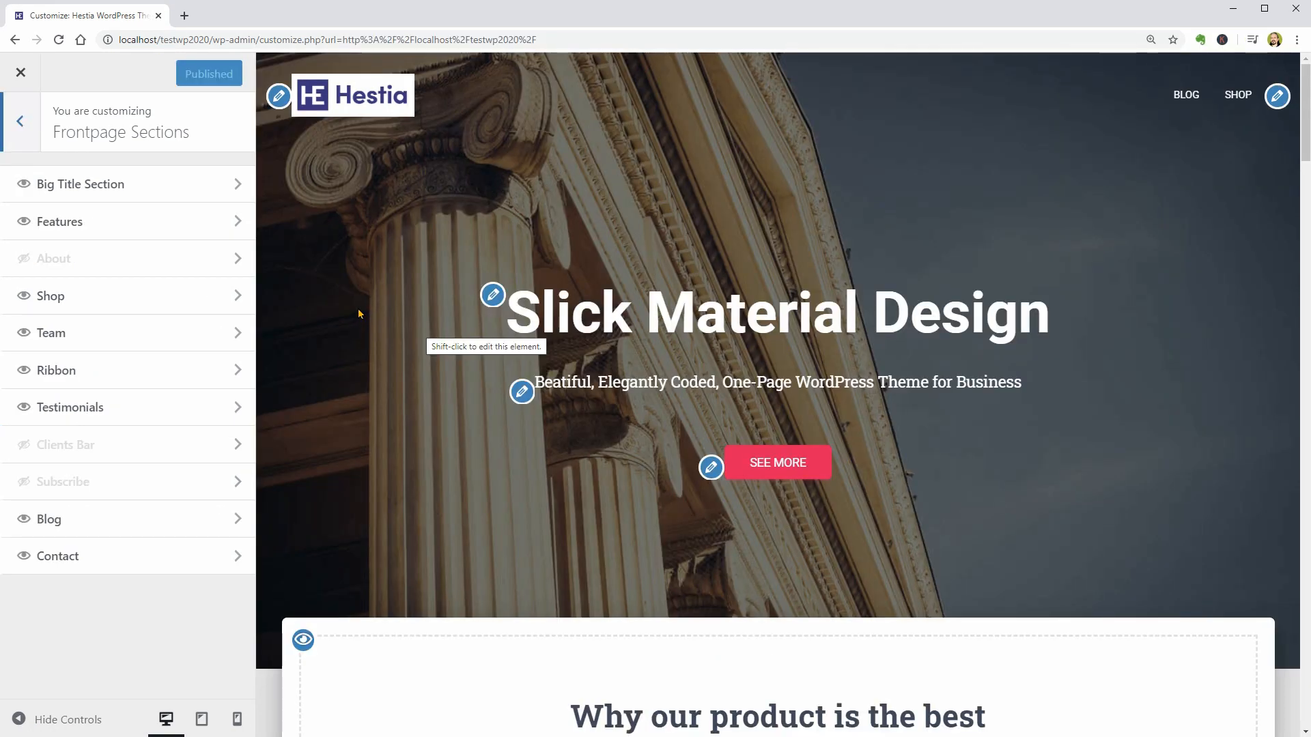
- Replace the Big Title Section's background image with the purple mountain picture from the Media Library
{"action": "left_click", "coordinate": [239, 184]}
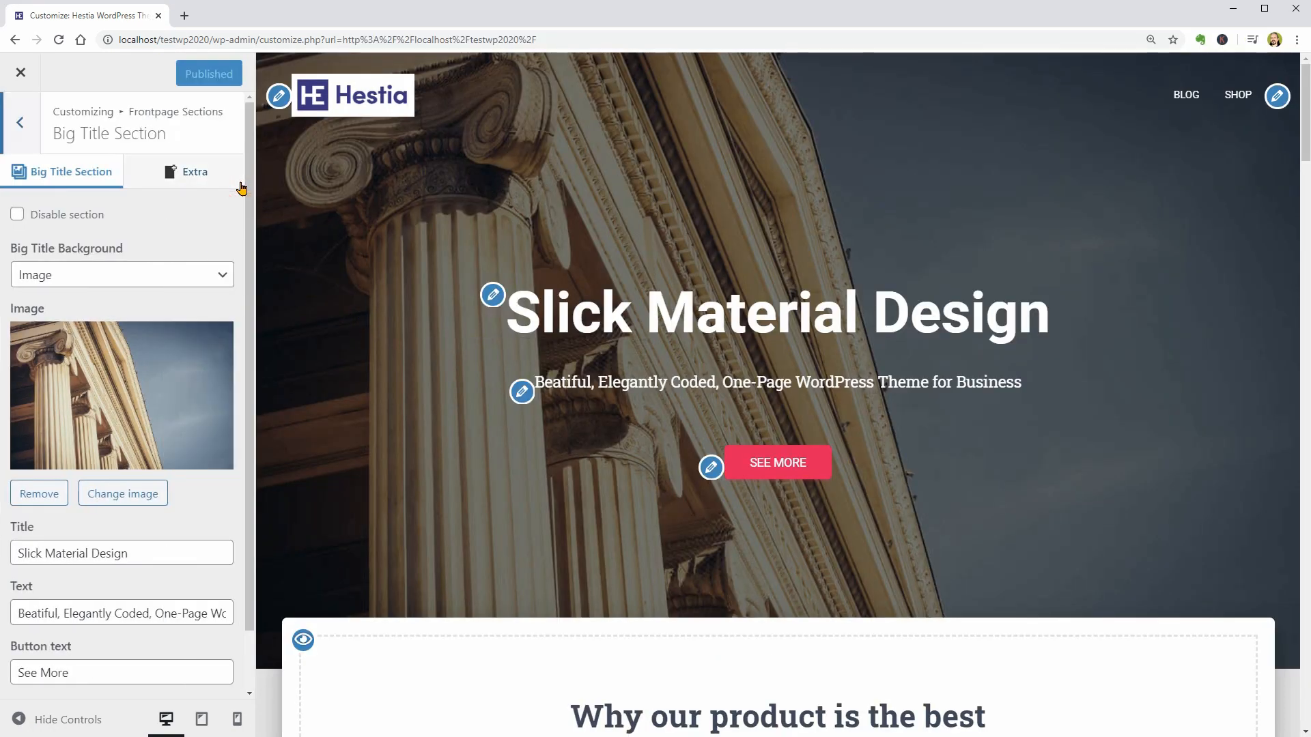
{"action": "left_click", "coordinate": [143, 404]}
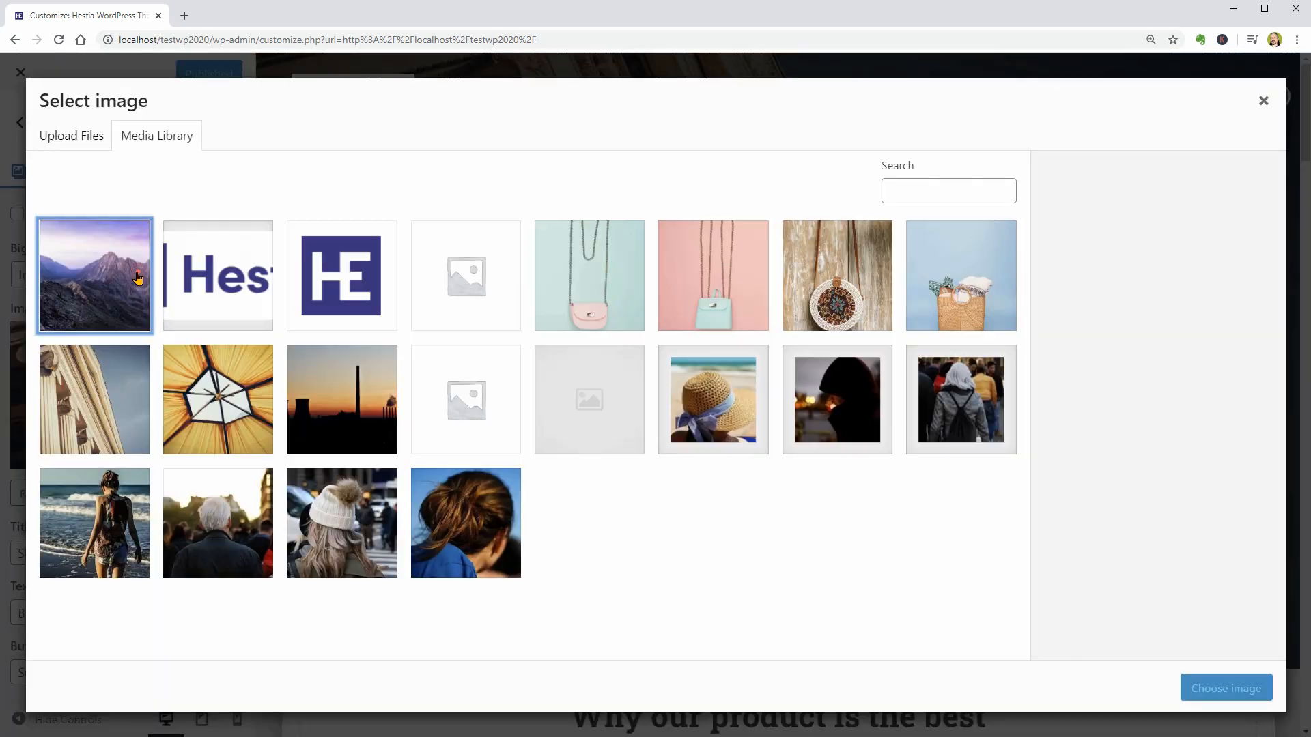
{"action": "left_click", "coordinate": [91, 275]}
{"action": "left_click", "coordinate": [1237, 693]}
- Review the Title, Text, Button text and Button URL fields of the Big Title Section
{"action": "left_click_drag", "start_coordinate": [152, 527], "coordinate": [276, 598]}
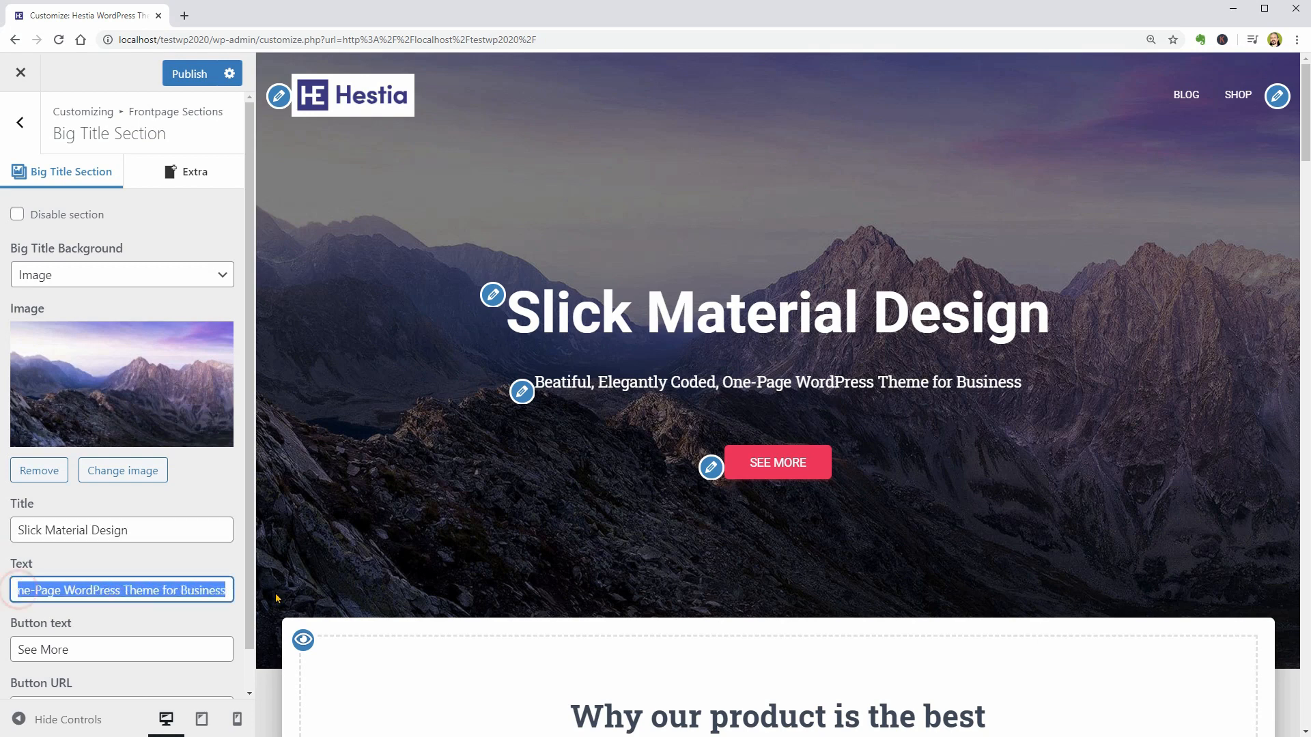
{"action": "triple_click", "coordinate": [113, 646]}
{"action": "scroll", "coordinate": [253, 369], "scroll_direction": "down", "scroll_amount": 1}
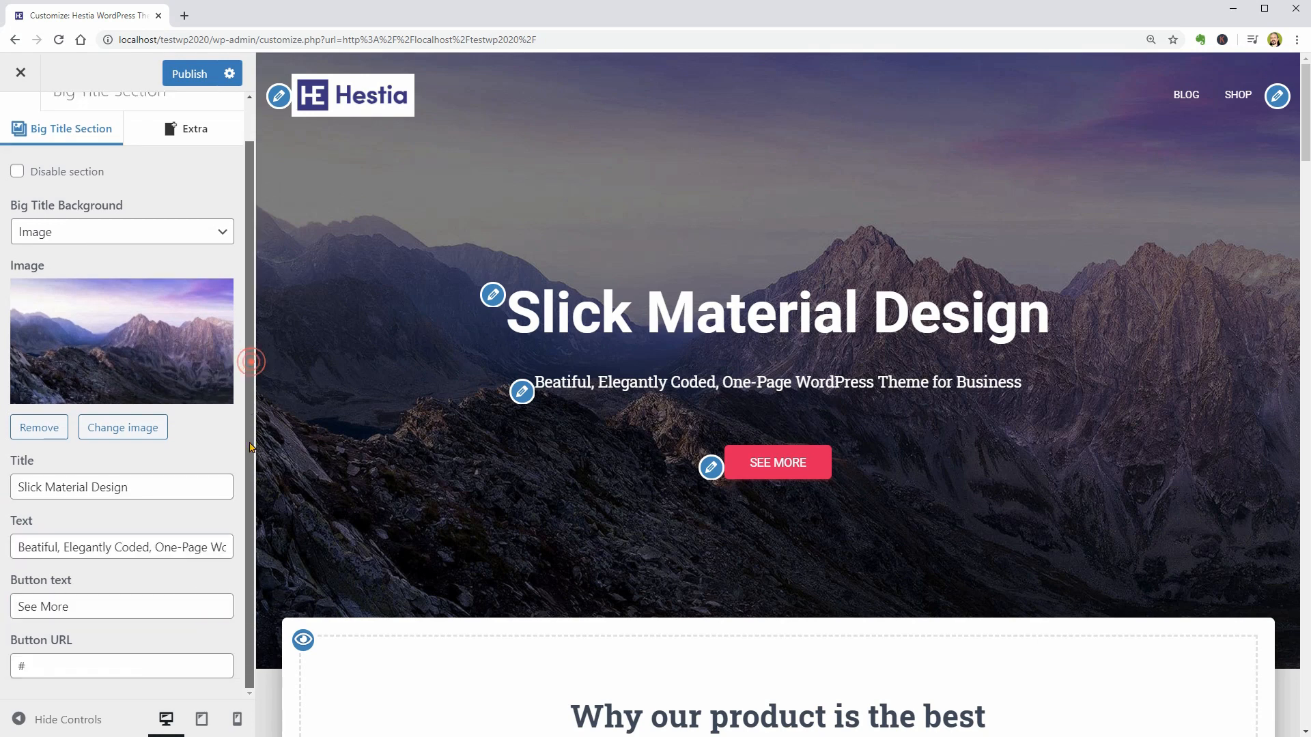
{"action": "left_click", "coordinate": [61, 673]}
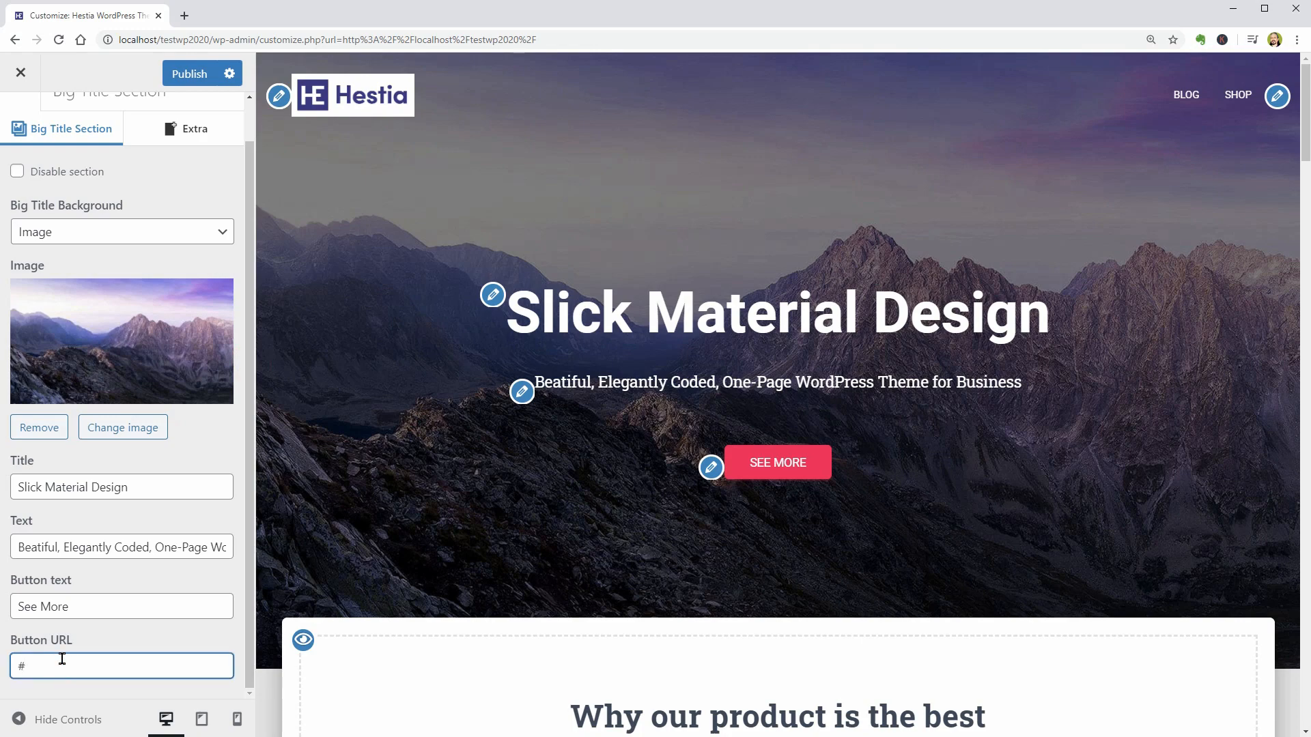
- Try the left-aligned and the right-aligned text layouts in the Extra settings of the Big Title Section
{"action": "left_click", "coordinate": [193, 135]}
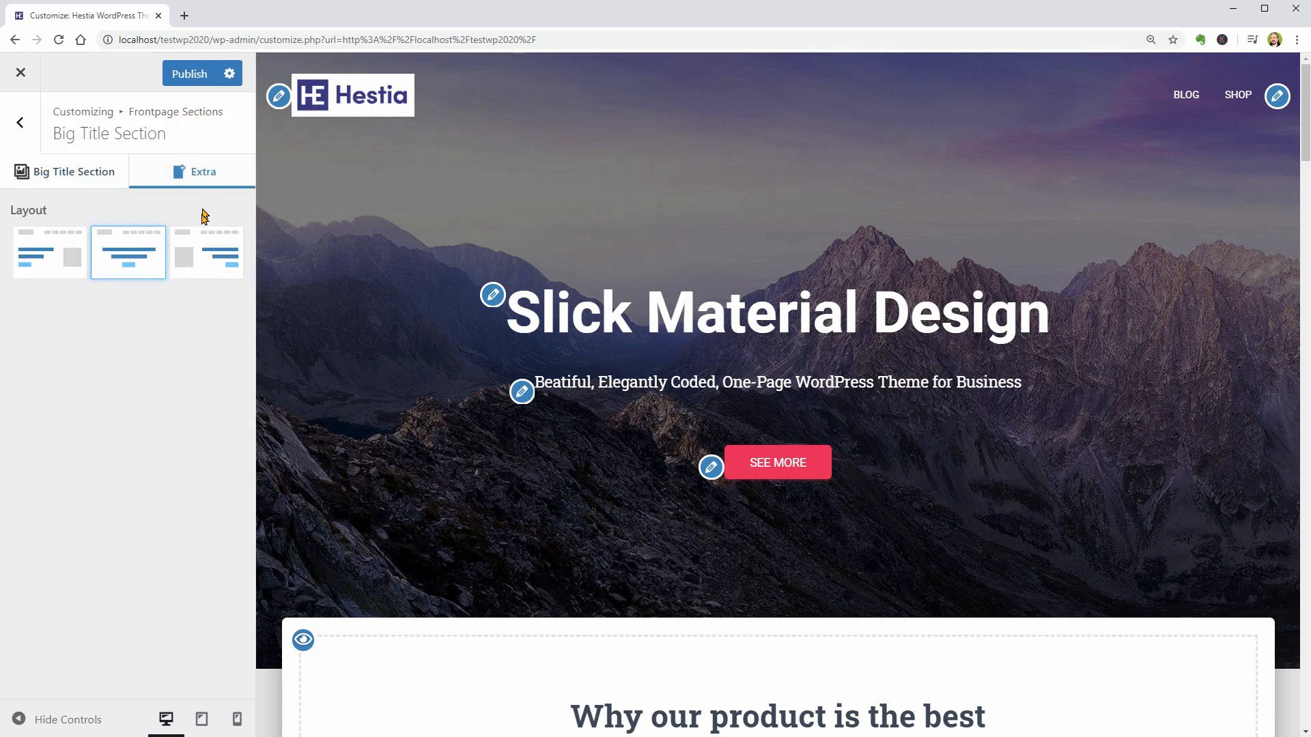
{"action": "left_click", "coordinate": [73, 263]}
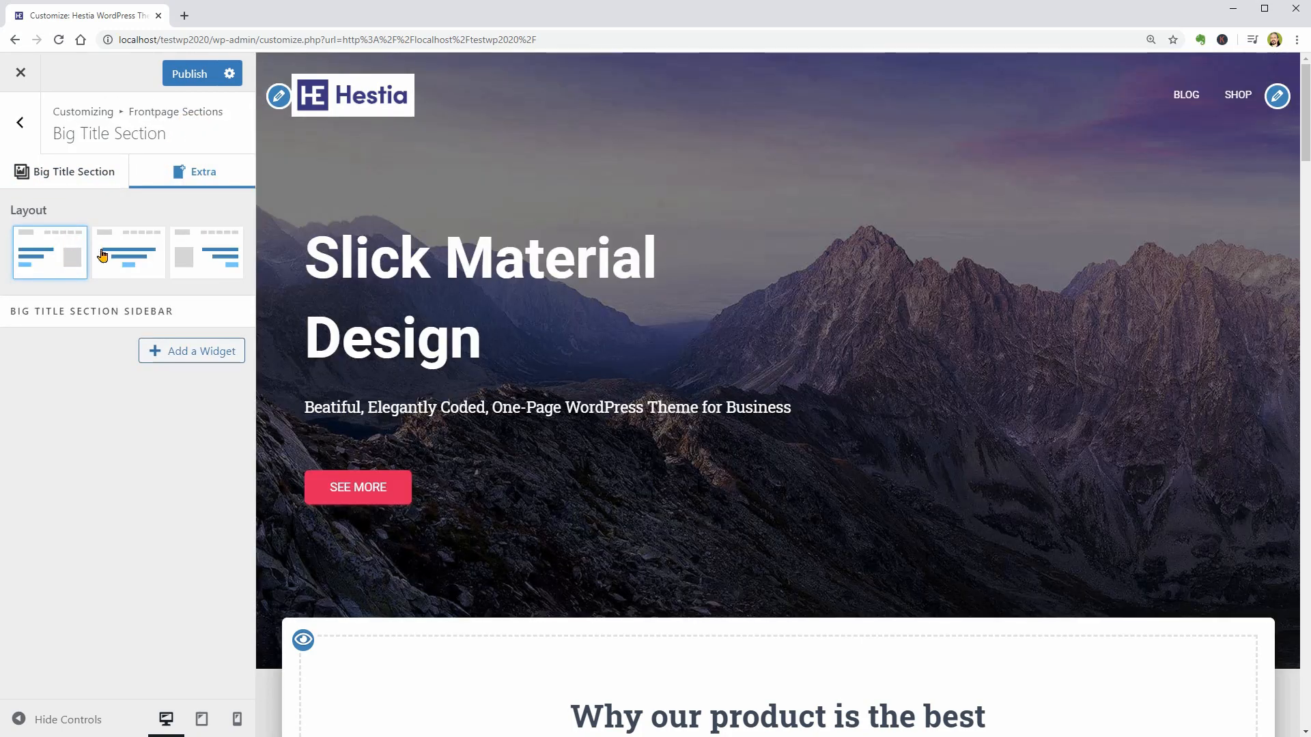
{"action": "left_click", "coordinate": [208, 254]}
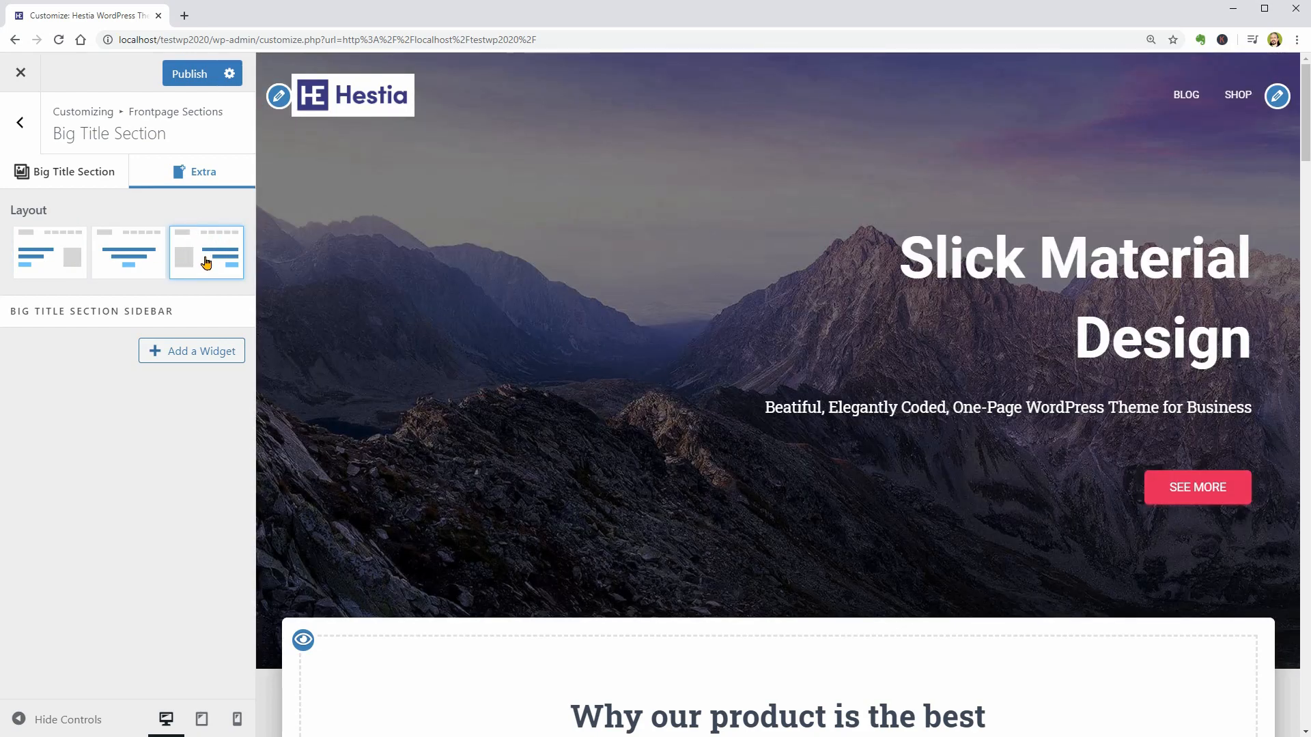
- Add a WPForms widget to the Big Title Section Sidebar and choose the Hestia form for it
{"action": "left_click", "coordinate": [195, 350]}
{"action": "type", "text": "wp"}
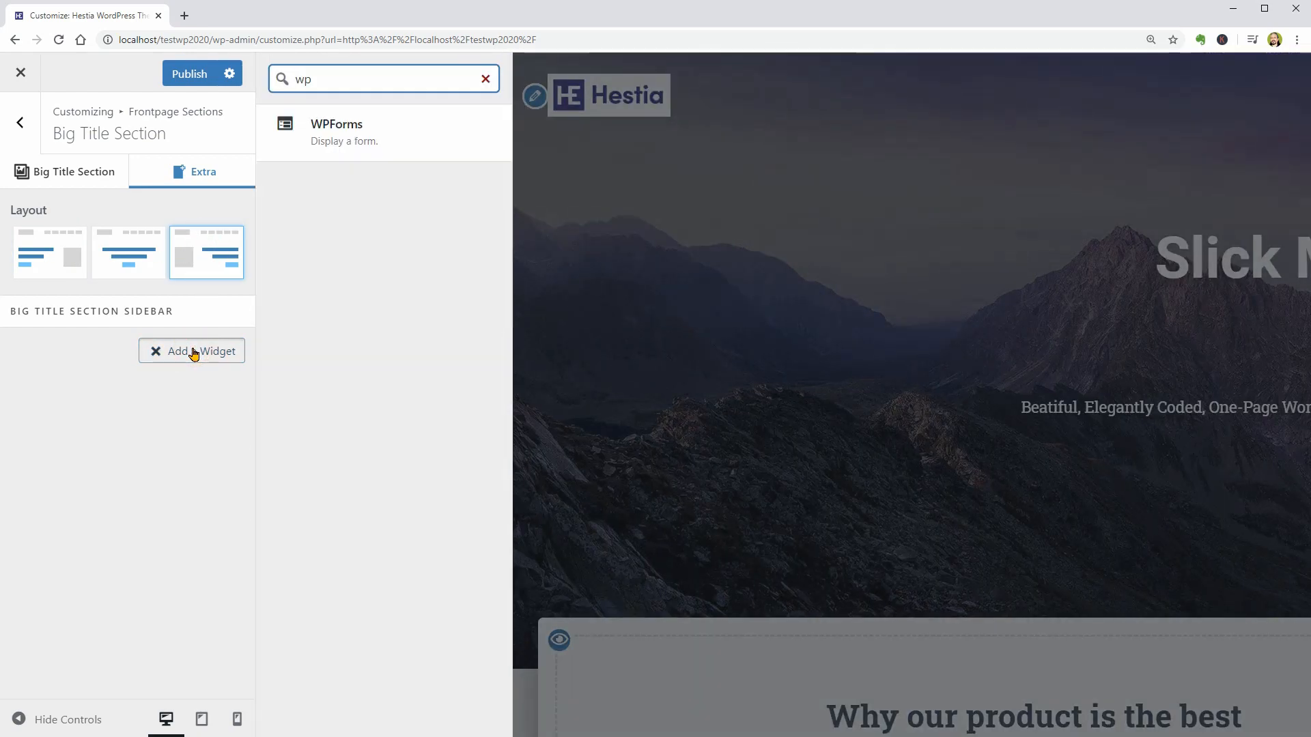
{"action": "left_click", "coordinate": [366, 137]}
{"action": "left_click", "coordinate": [132, 476]}
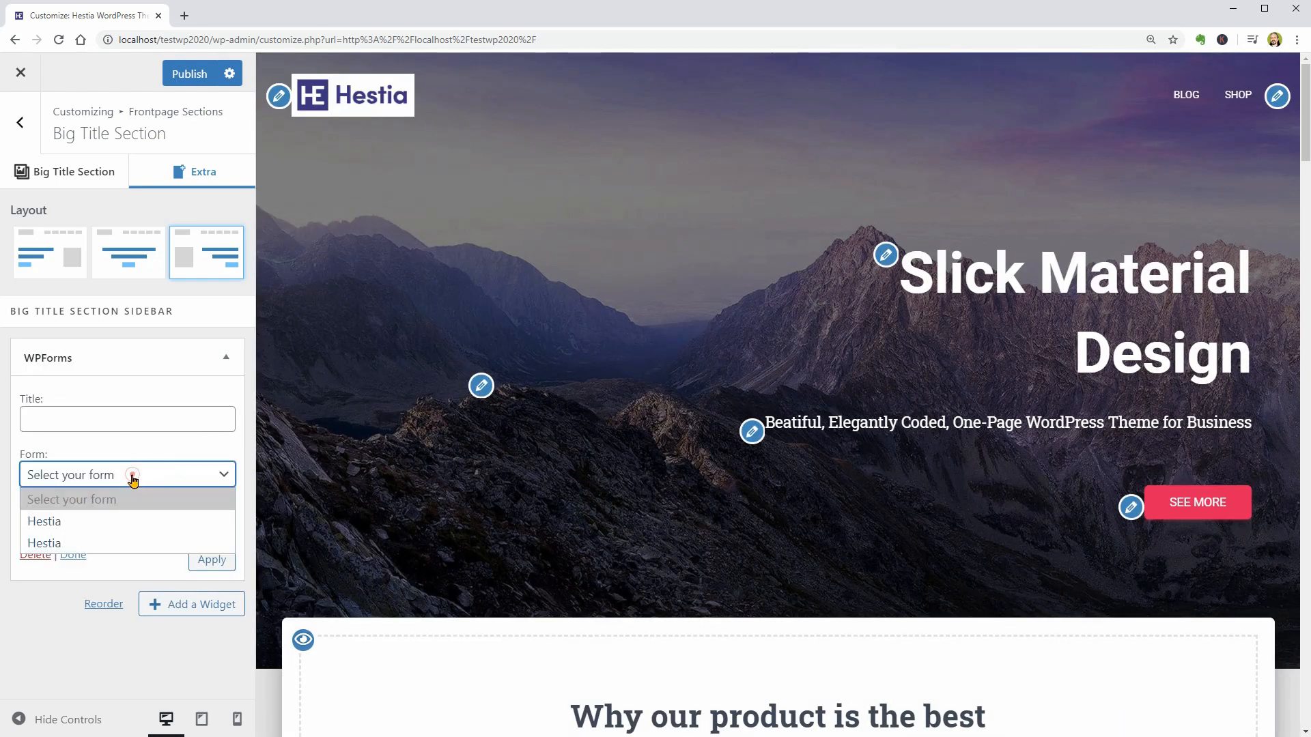
{"action": "left_click", "coordinate": [107, 520]}
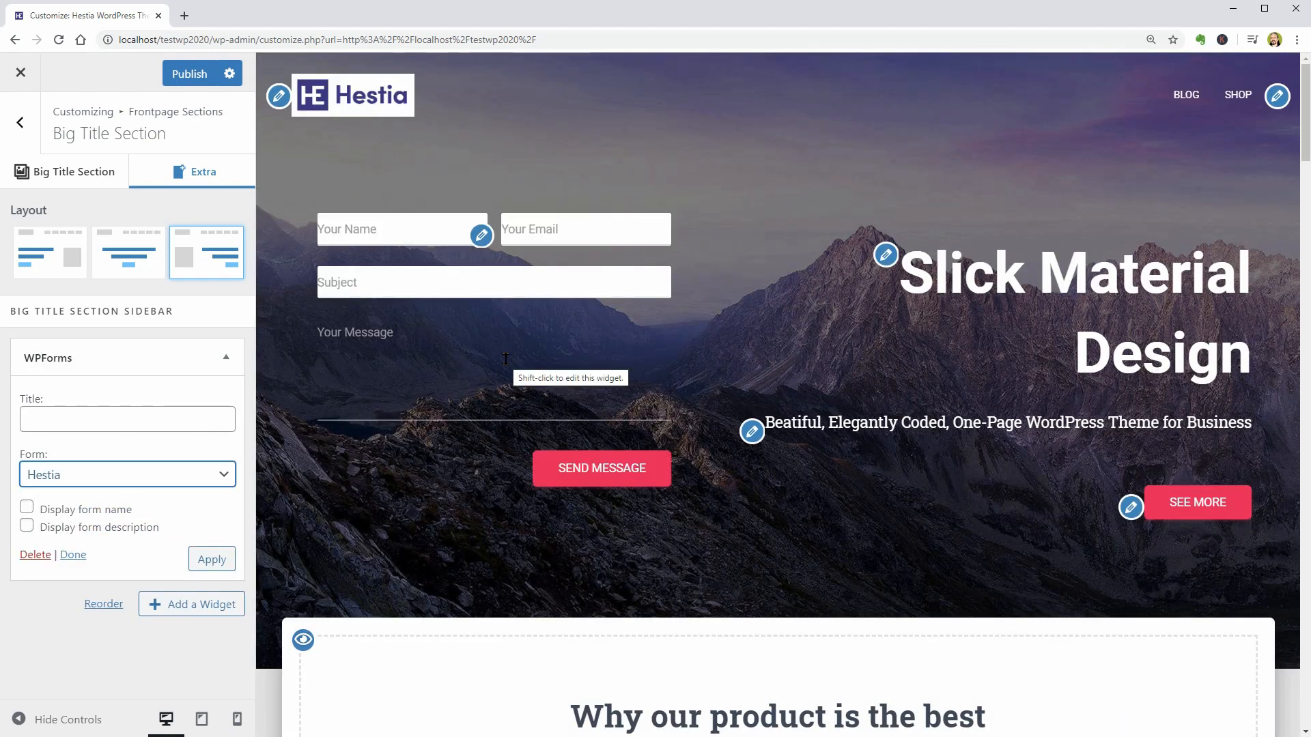
- Delete the WPForms widget from the Big Title Section Sidebar and restore the centered text layout
{"action": "left_click", "coordinate": [35, 555]}
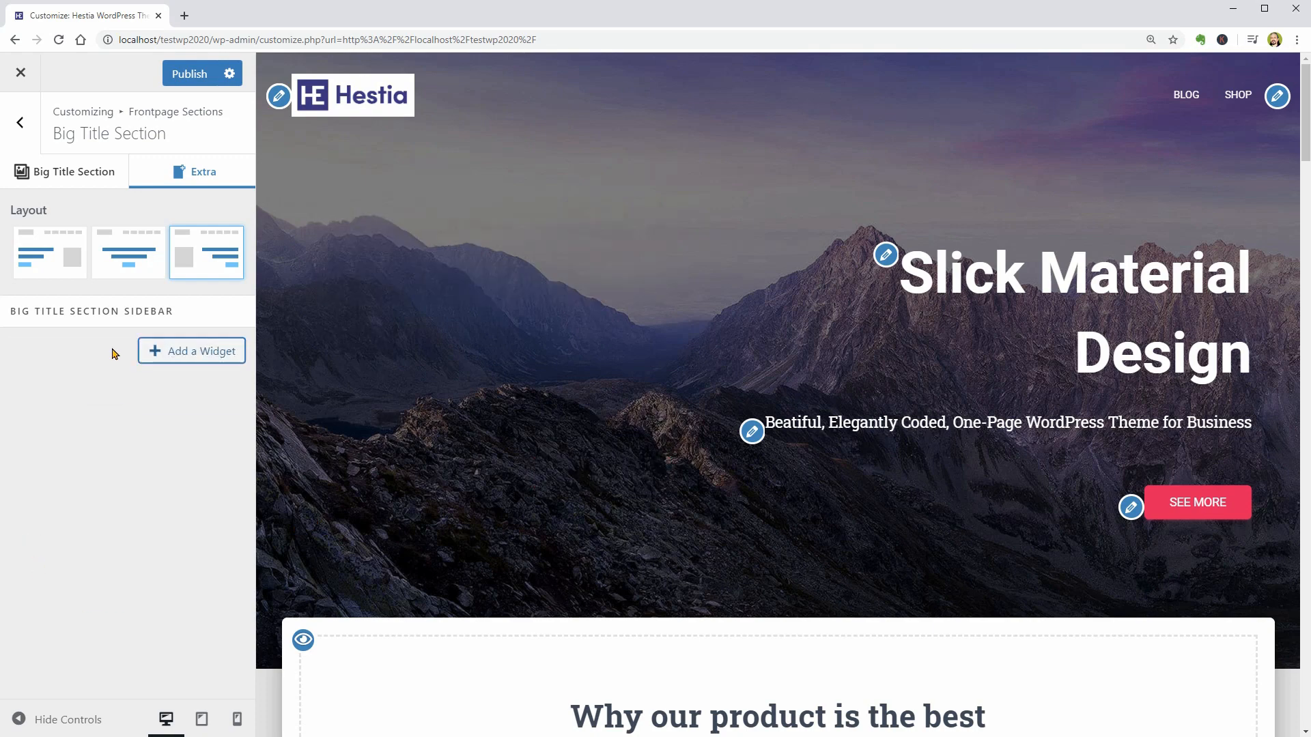
{"action": "left_click", "coordinate": [129, 279]}
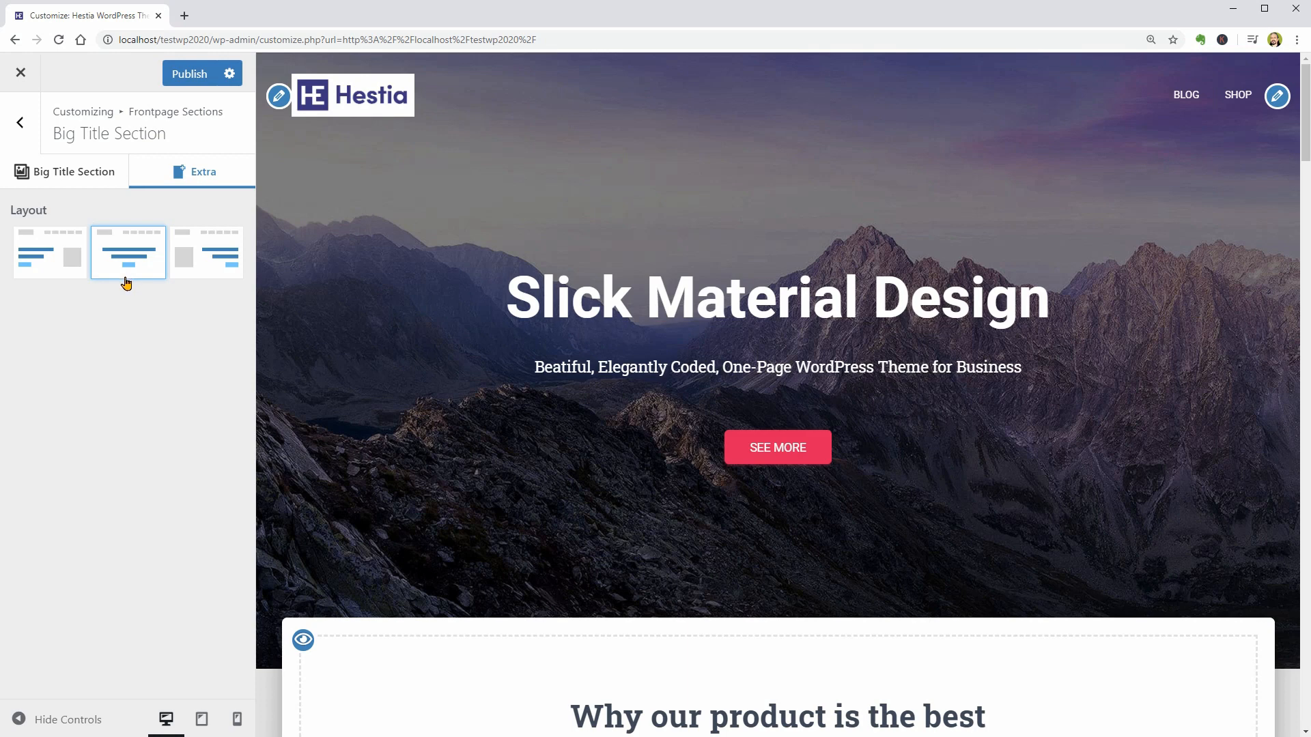
- Check the Big Title Background options keeping Image, try Disable section on and off, and return to Frontpage Sections
{"action": "left_click", "coordinate": [88, 187]}
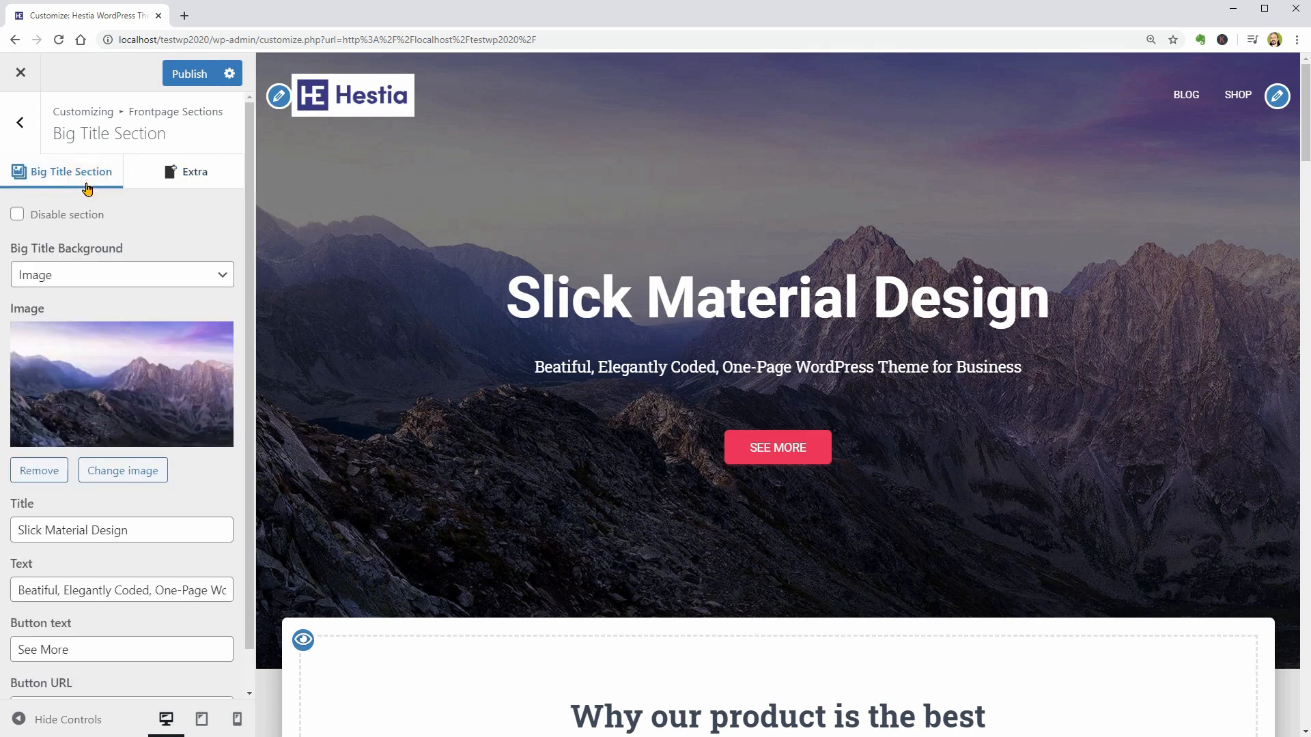
{"action": "left_click", "coordinate": [128, 275]}
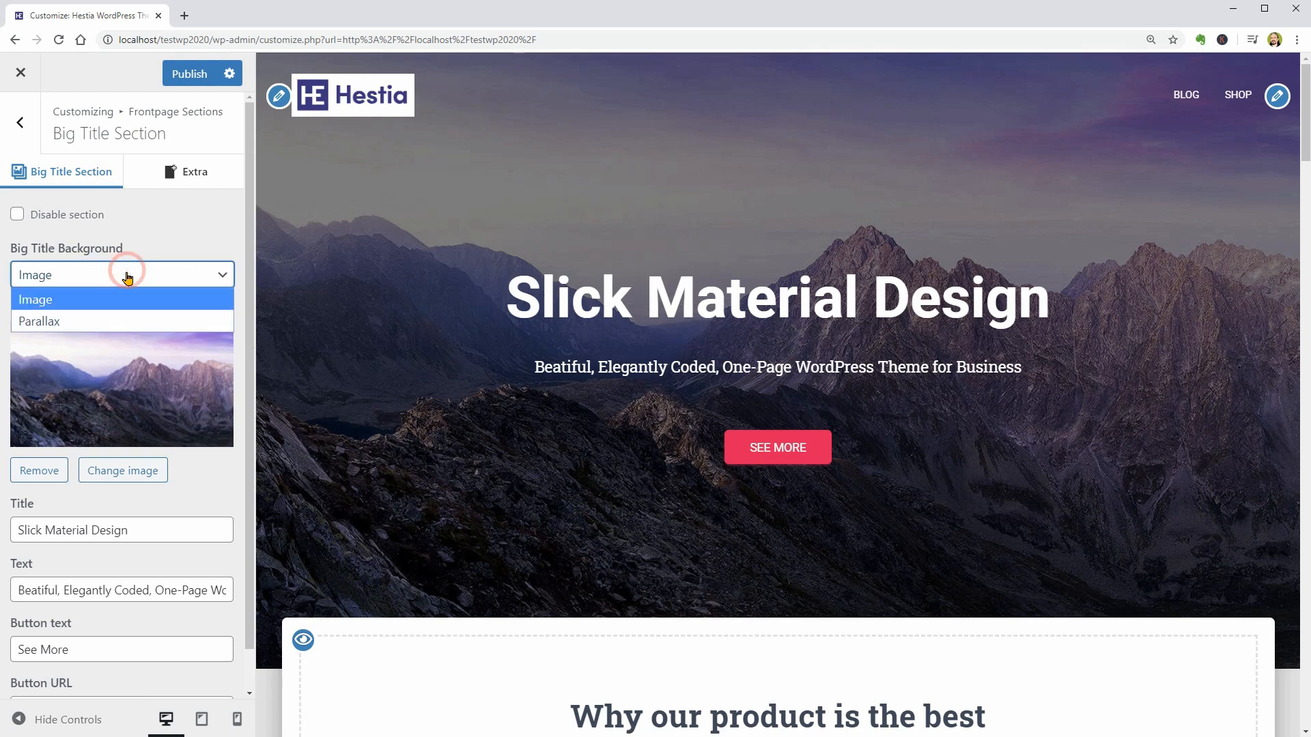
{"action": "left_click", "coordinate": [131, 286]}
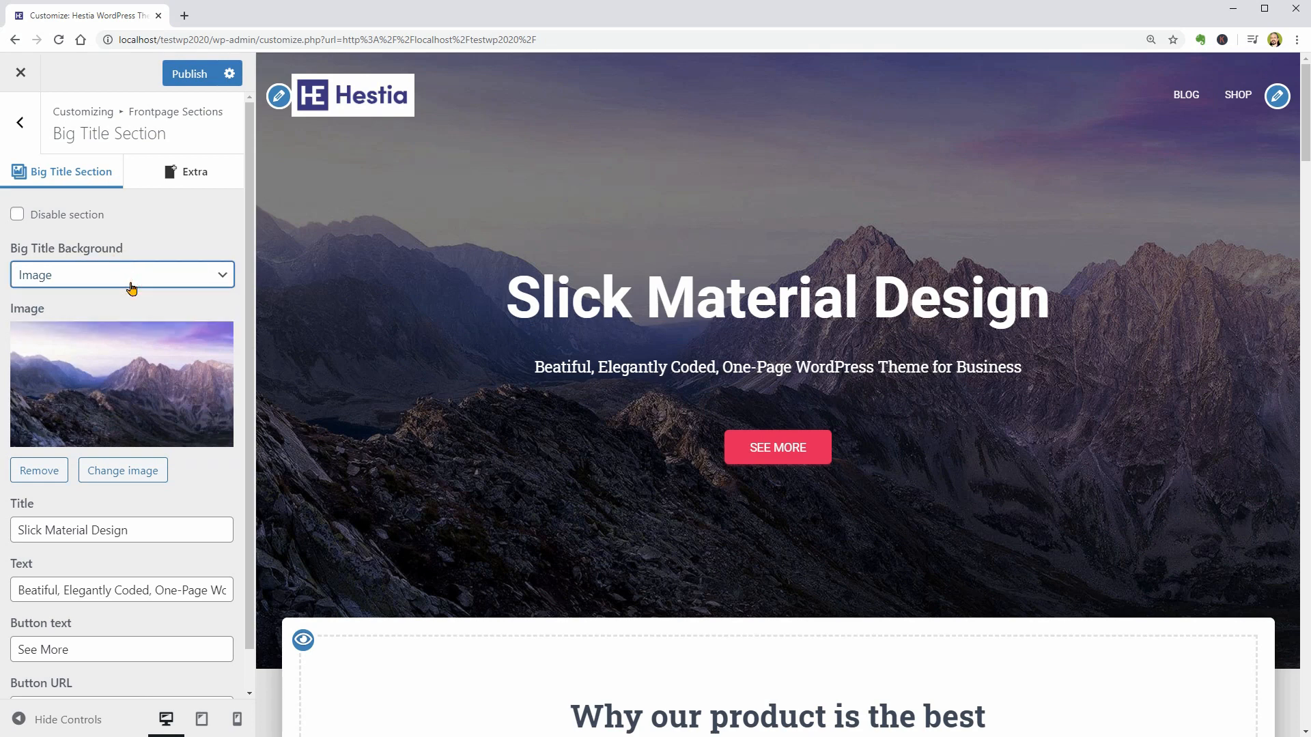
{"action": "left_click", "coordinate": [18, 215]}
{"action": "left_click", "coordinate": [19, 215]}
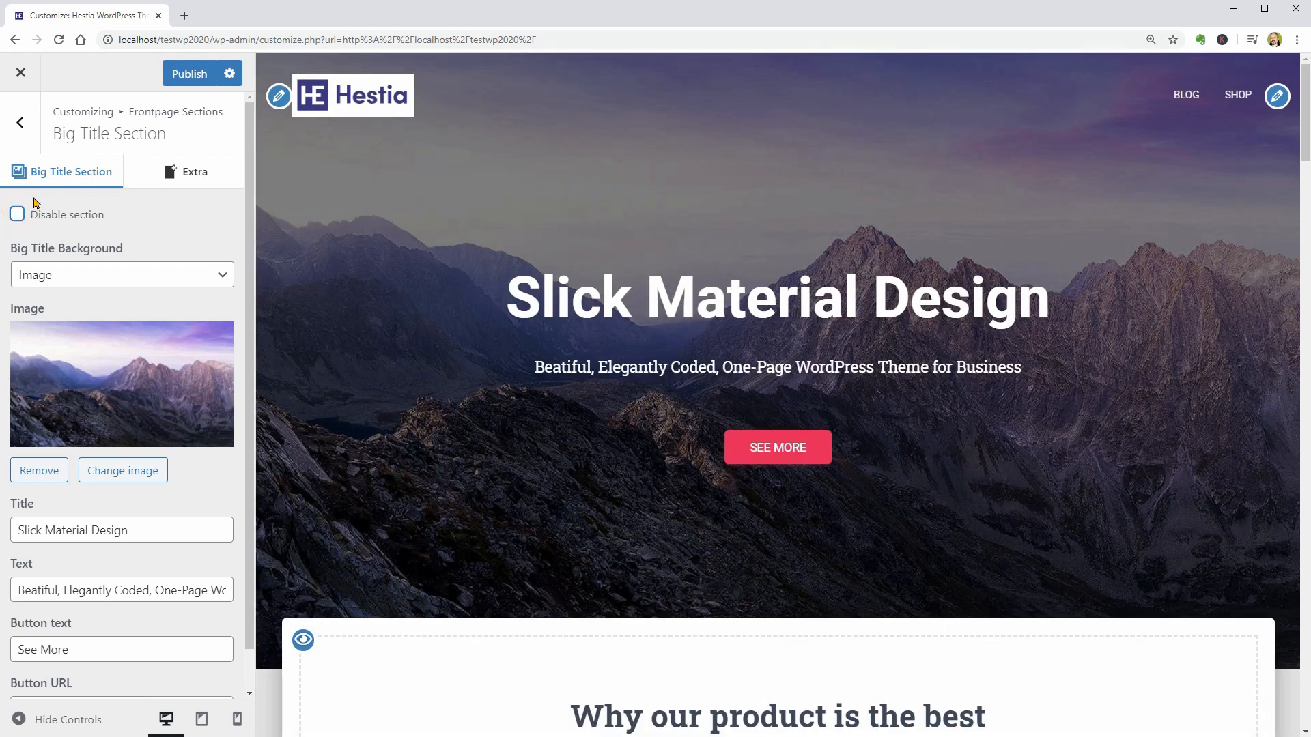
{"action": "left_click", "coordinate": [20, 123]}
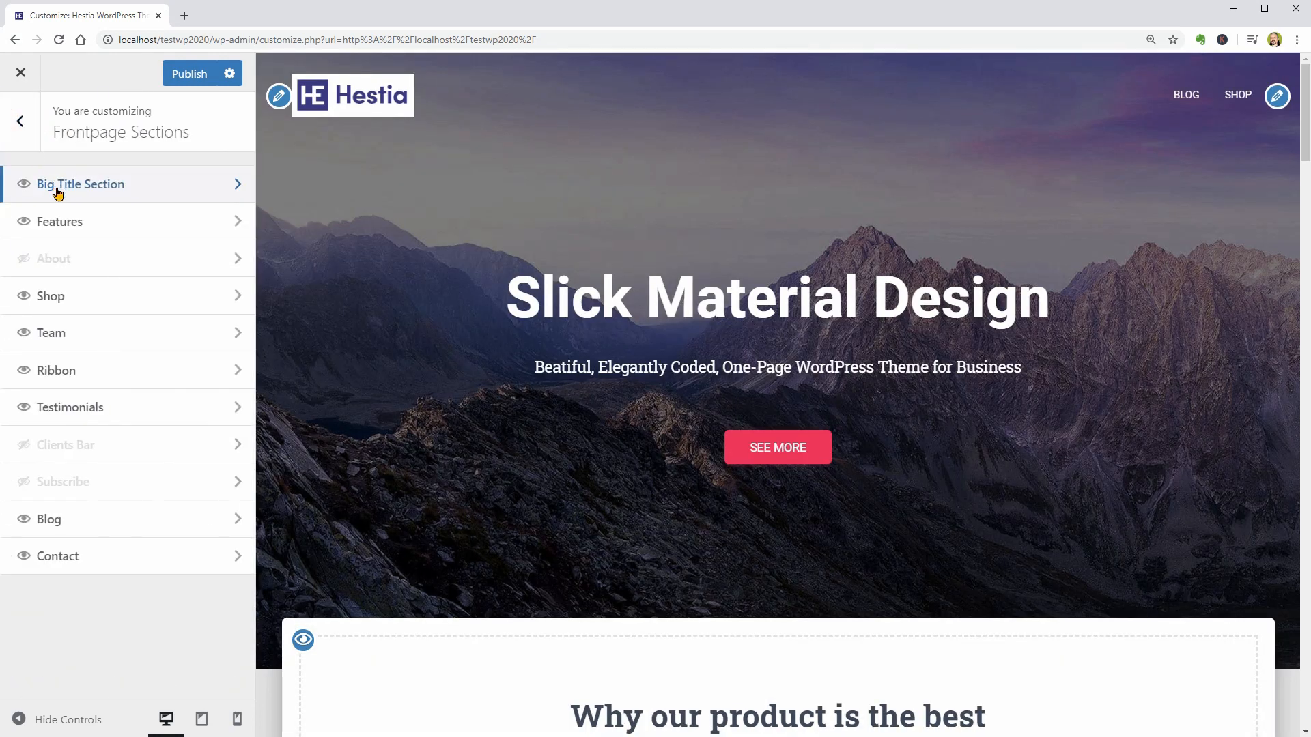
- Try hiding the Big Title Section from the frontpage and restore its visibility
{"action": "left_click", "coordinate": [24, 185]}
{"action": "left_click", "coordinate": [23, 186]}
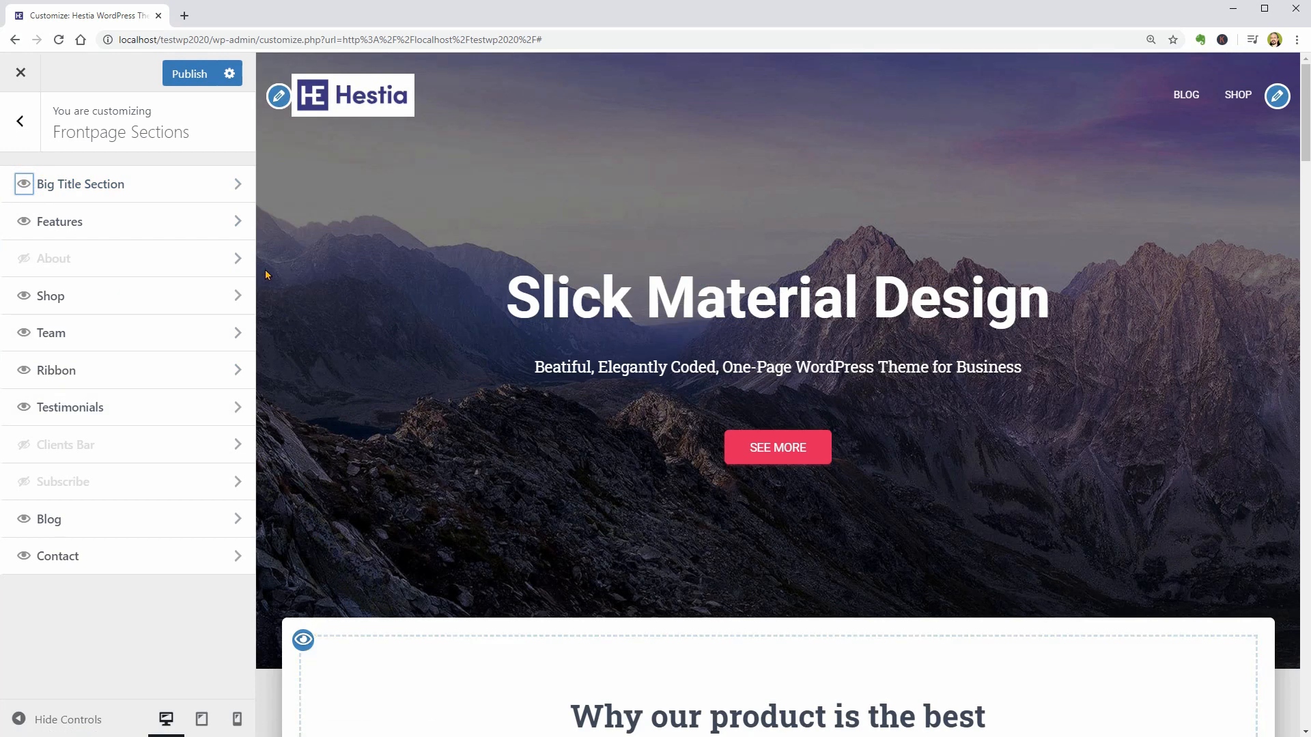
- Open the Features section settings and check the section title and subtitle fields
{"action": "left_click", "coordinate": [239, 222]}
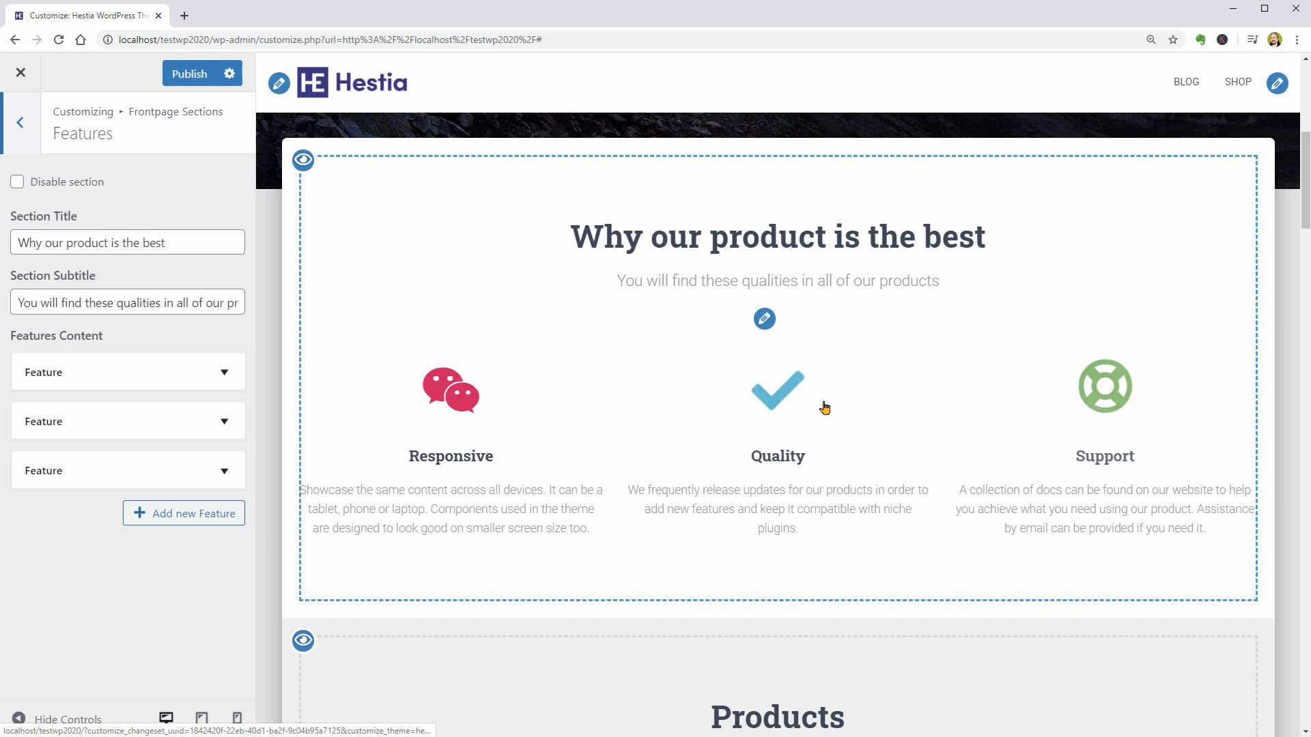
{"action": "left_click_drag", "start_coordinate": [166, 243], "coordinate": [17, 241]}
{"action": "left_click_drag", "start_coordinate": [18, 298], "coordinate": [240, 305]}
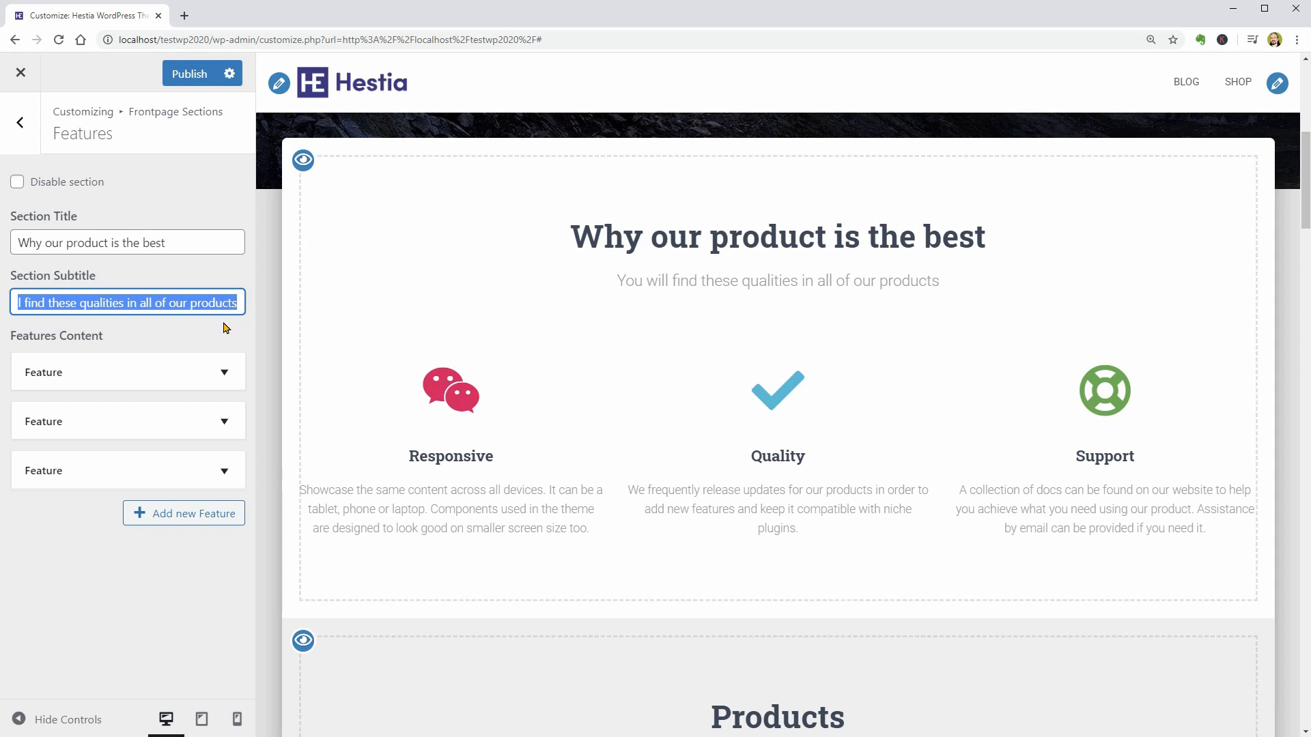
- Expand the first feature and check its icon, title and text fields, enlarging the text box to show the whole description
{"action": "left_click", "coordinate": [224, 370]}
{"action": "scroll", "coordinate": [226, 370], "scroll_direction": "down", "scroll_amount": 2}
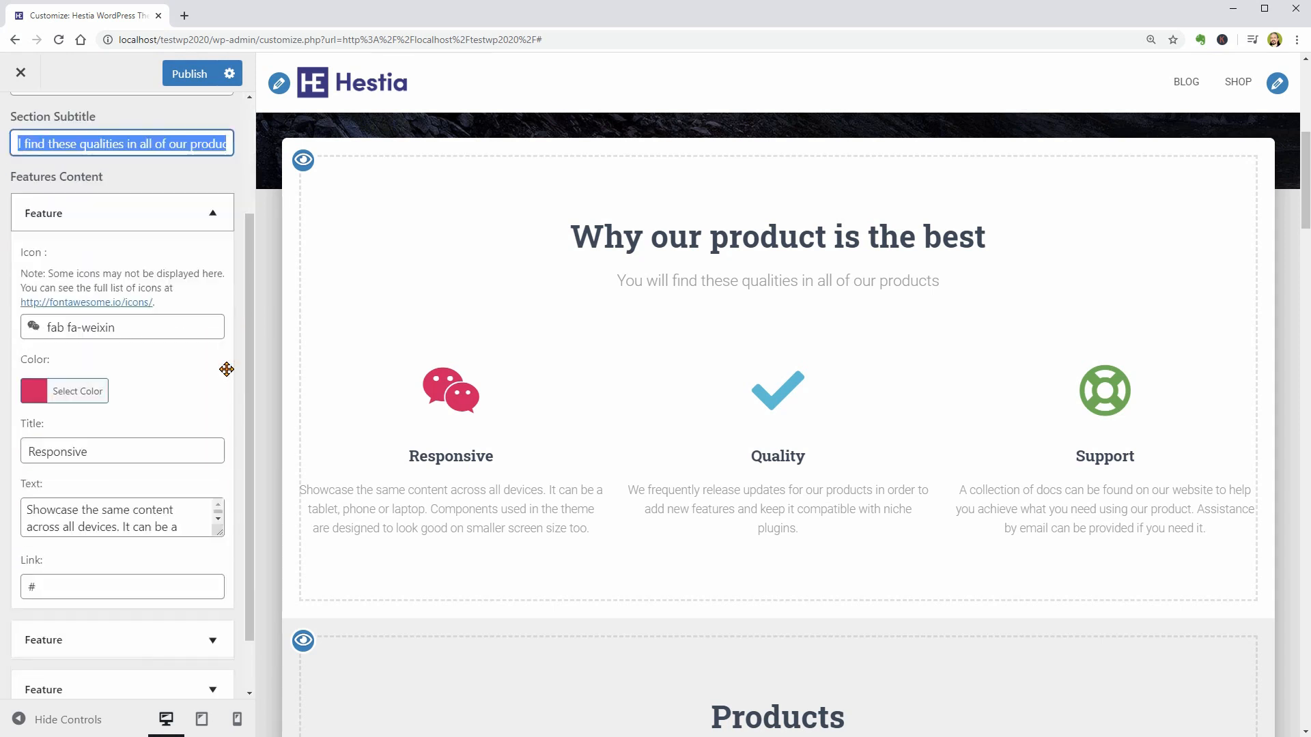
{"action": "scroll", "coordinate": [226, 369], "scroll_direction": "down", "scroll_amount": 1}
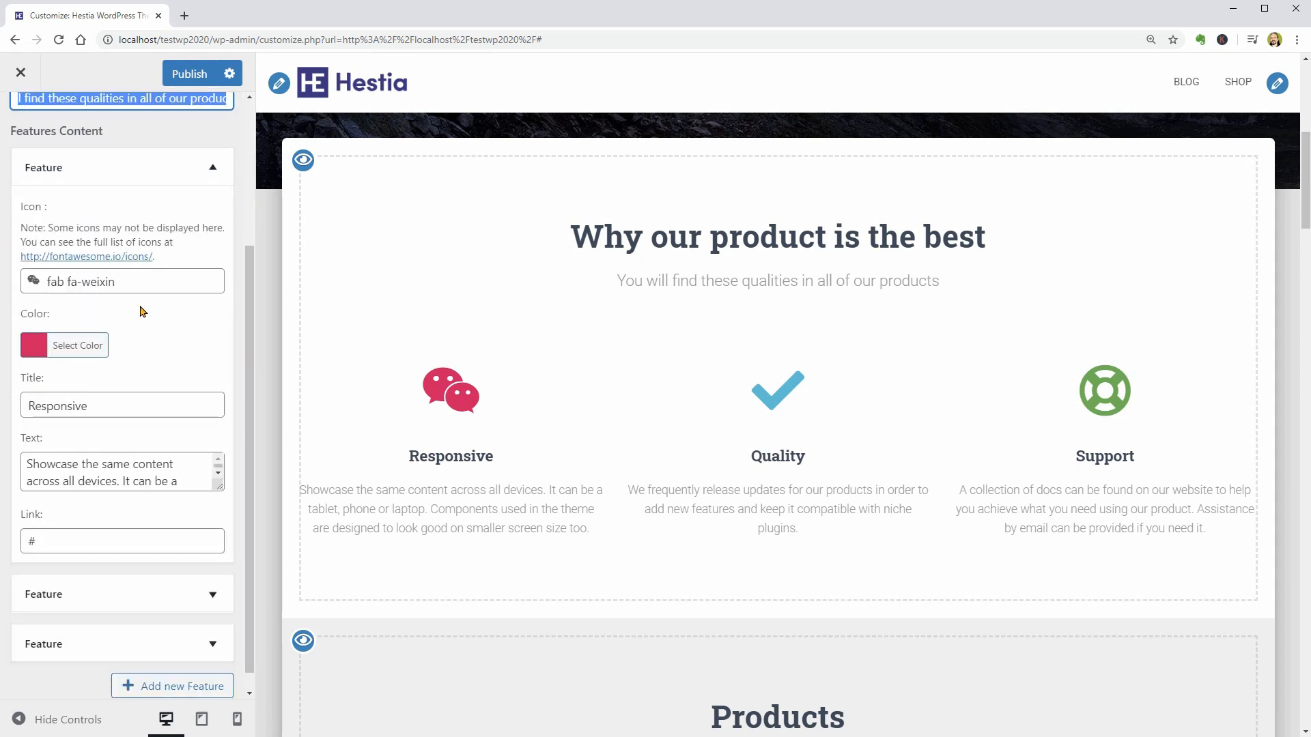
{"action": "left_click", "coordinate": [123, 405]}
{"action": "double_click", "coordinate": [123, 406]}
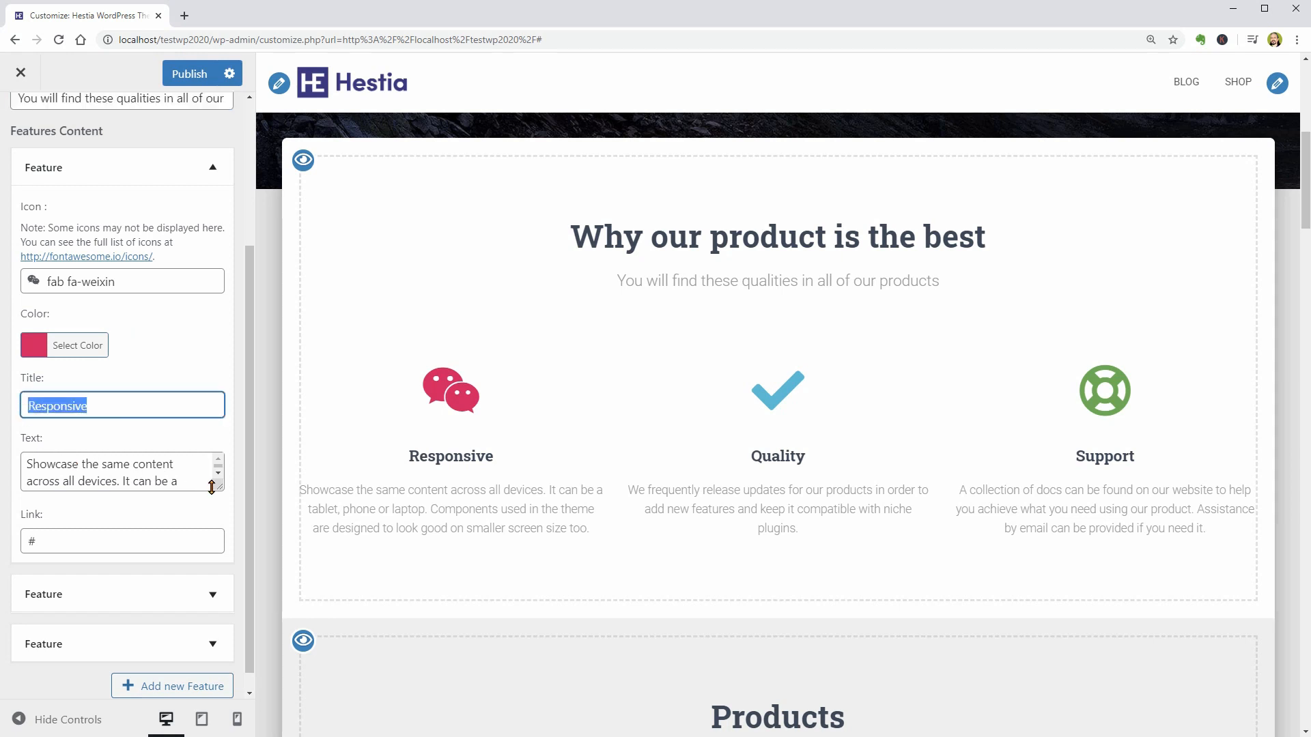
{"action": "left_click_drag", "start_coordinate": [222, 489], "coordinate": [224, 553]}
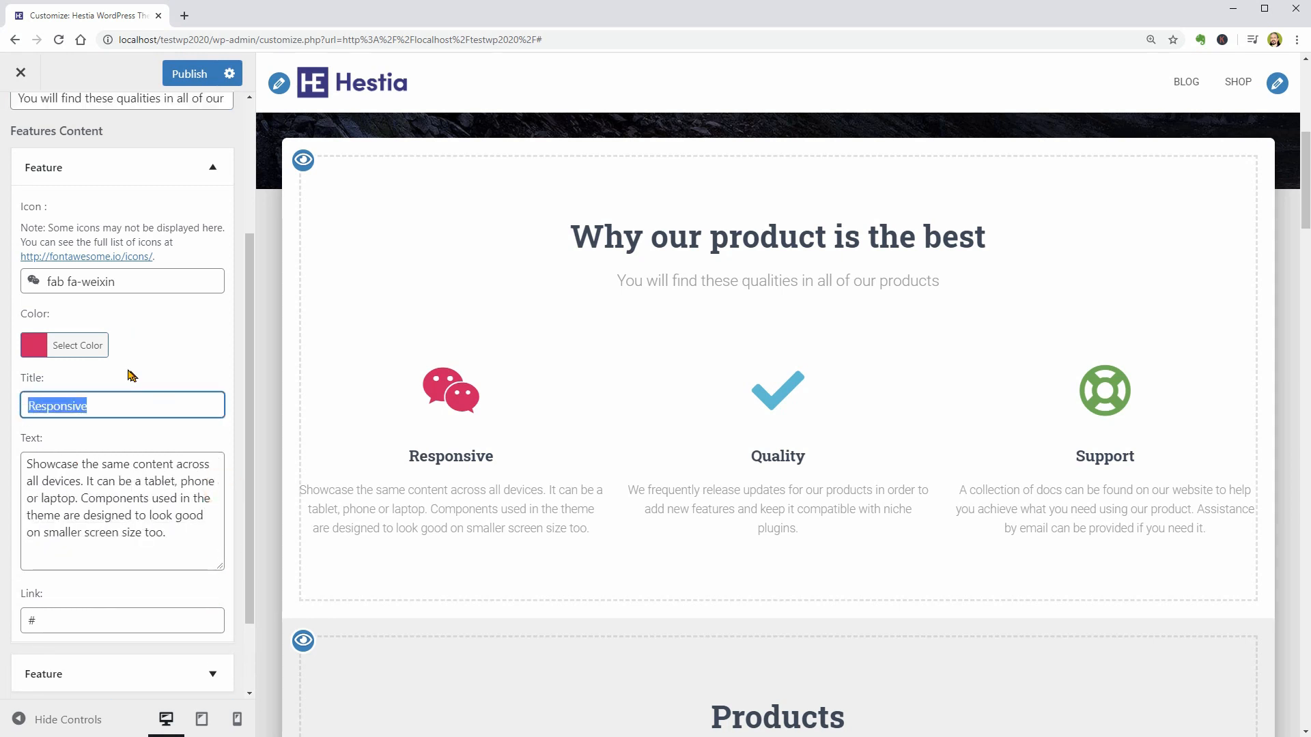
- Change the first feature's icon color to light turquoise, check its link field and collapse the feature
{"action": "left_click", "coordinate": [84, 345]}
{"action": "left_click_drag", "start_coordinate": [168, 391], "coordinate": [94, 381]}
{"action": "left_click", "coordinate": [74, 350]}
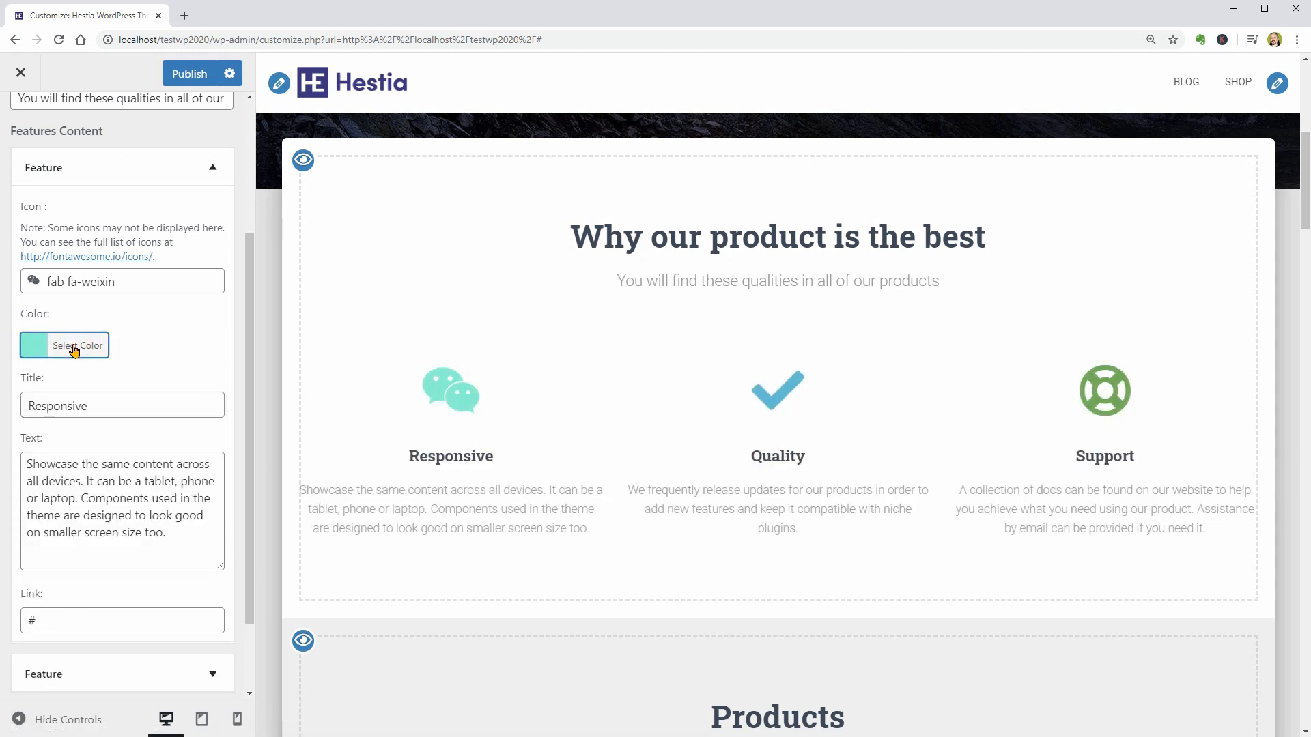
{"action": "scroll", "coordinate": [141, 464], "scroll_direction": "down", "scroll_amount": 2}
{"action": "double_click", "coordinate": [89, 524]}
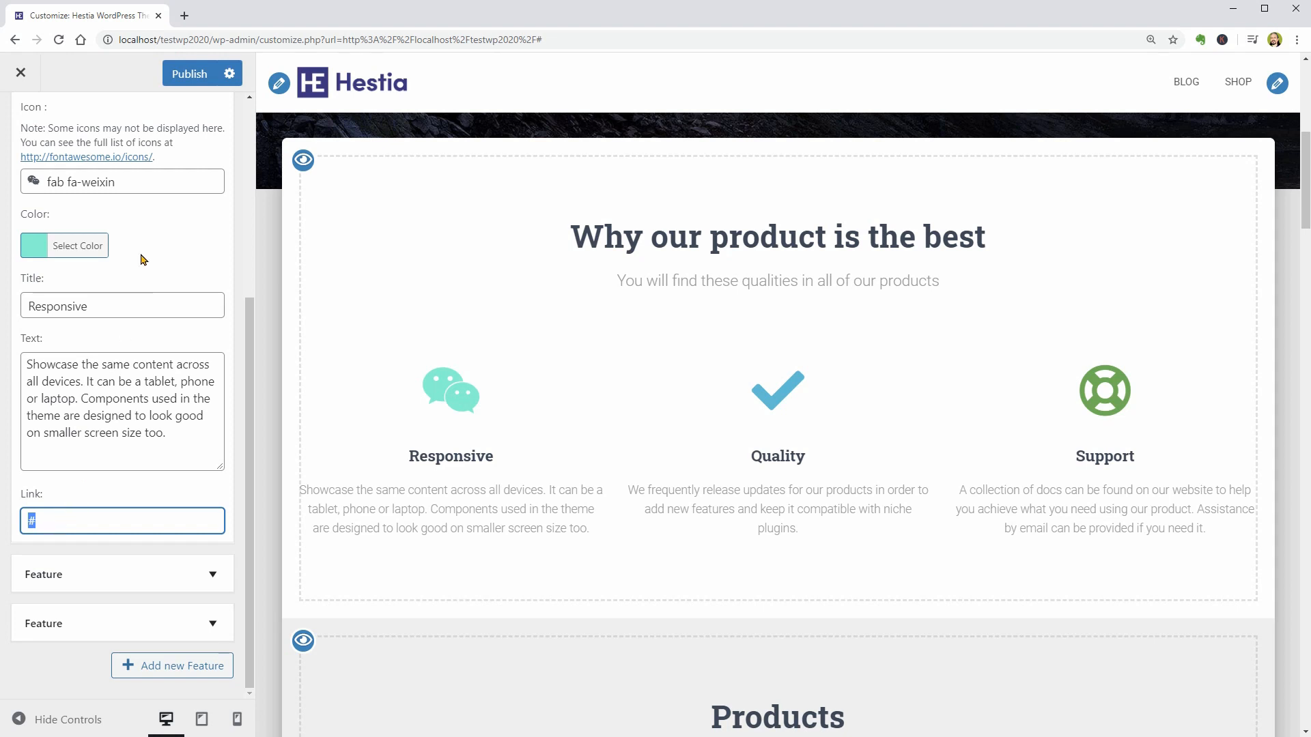
{"action": "scroll", "coordinate": [142, 259], "scroll_direction": "up", "scroll_amount": 3}
{"action": "left_click", "coordinate": [196, 176]}
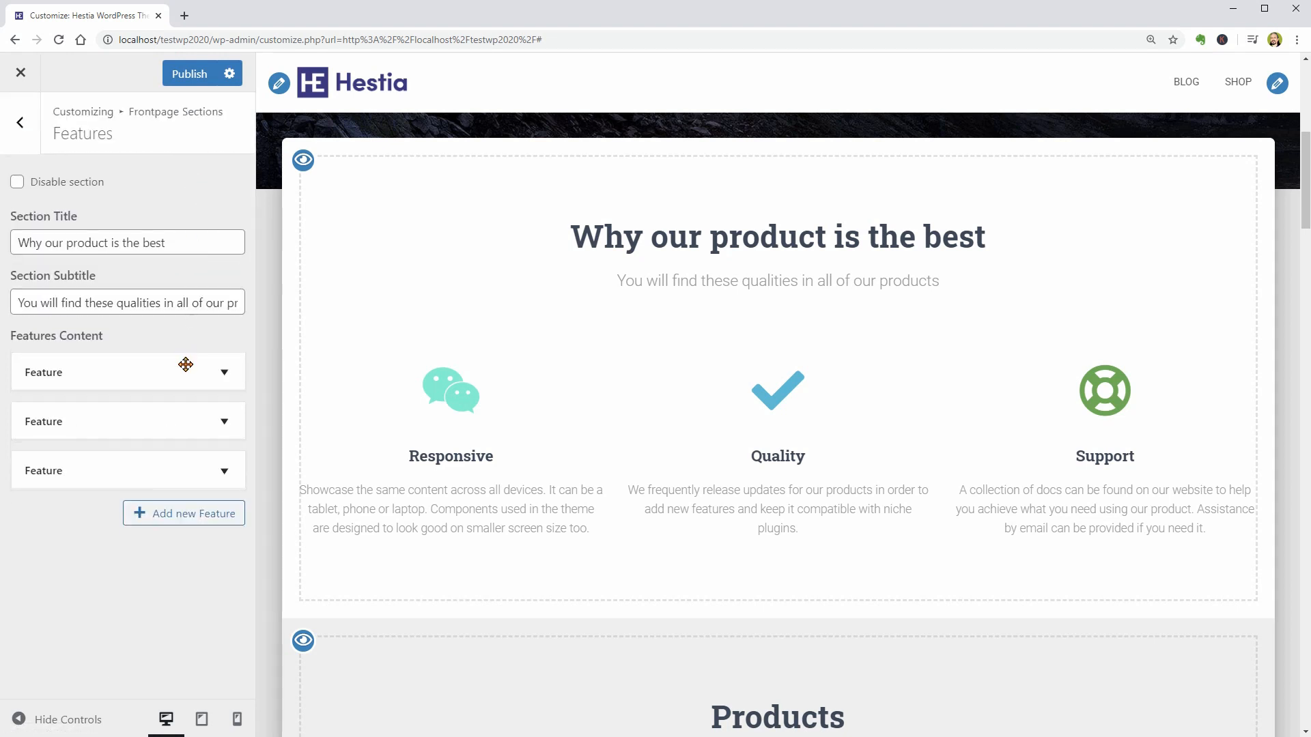
- Try adding a new feature to the Features content, check its empty fields and delete it
{"action": "left_click", "coordinate": [193, 513]}
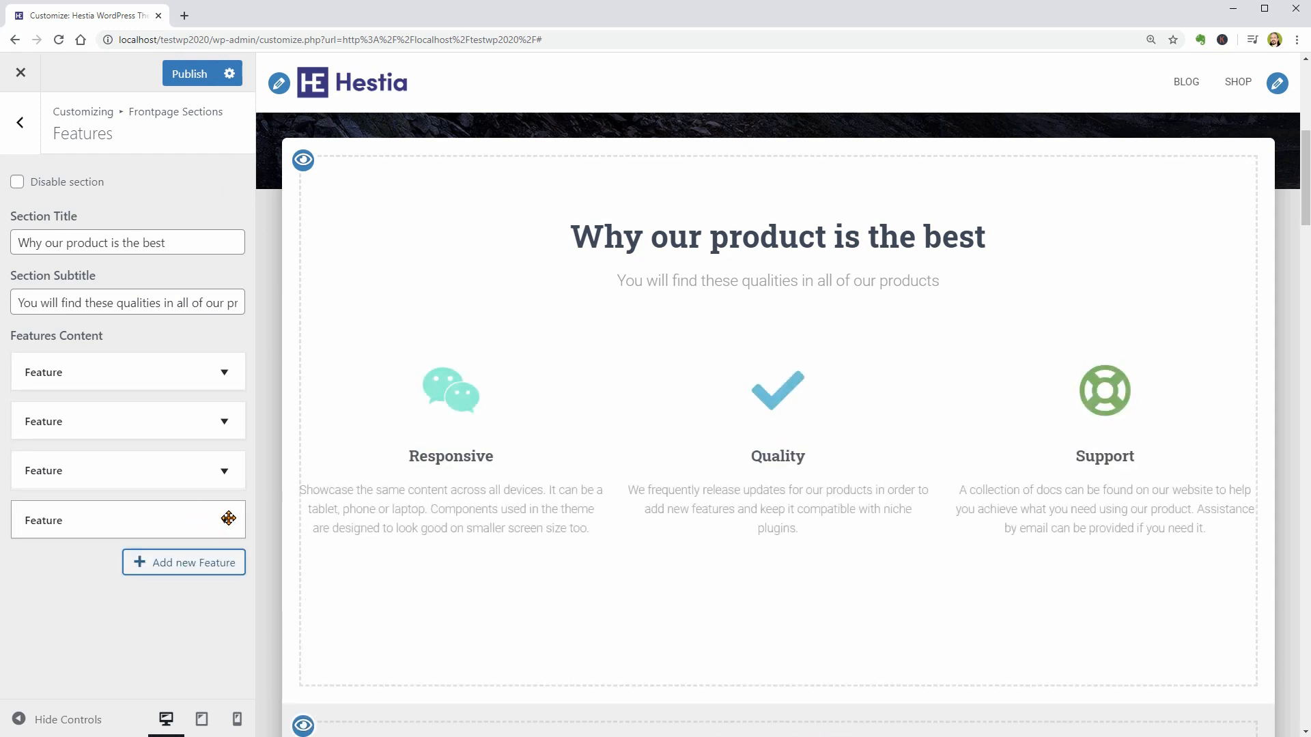
{"action": "left_click", "coordinate": [225, 518]}
{"action": "scroll", "coordinate": [214, 528], "scroll_direction": "down", "scroll_amount": 2}
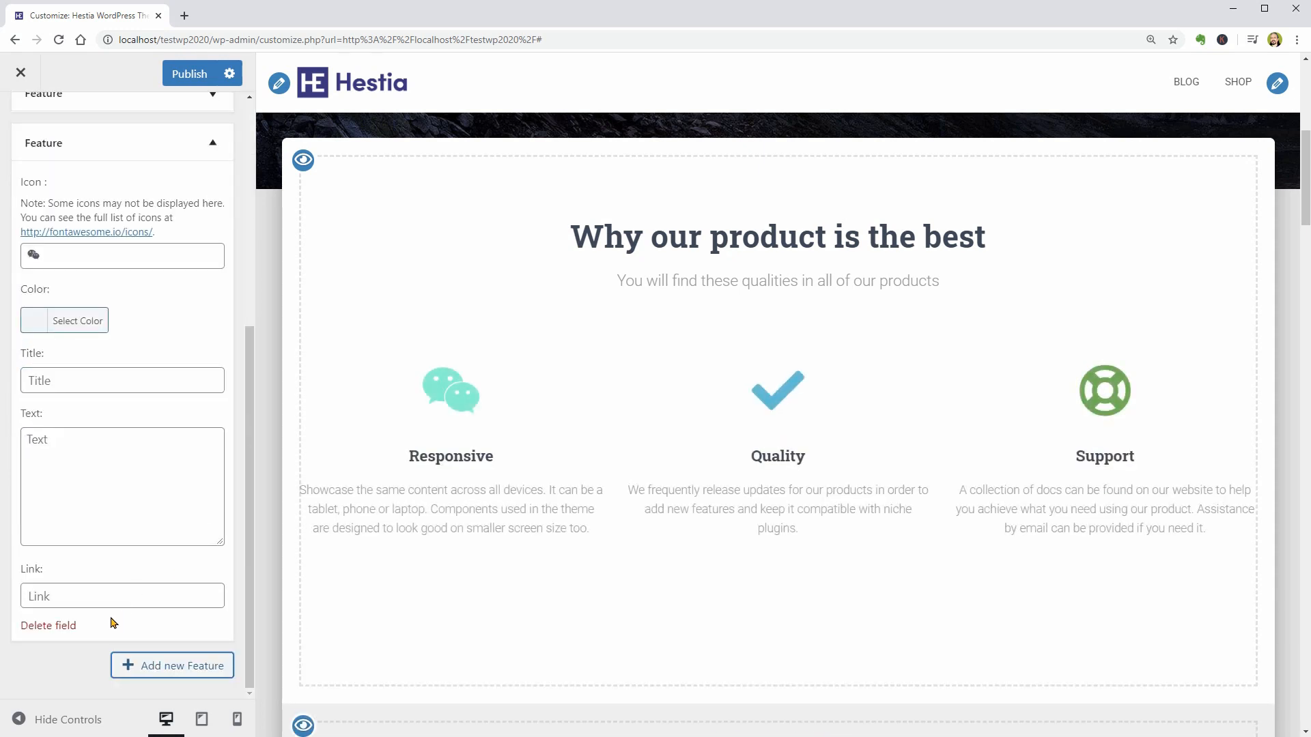
{"action": "left_click", "coordinate": [66, 635]}
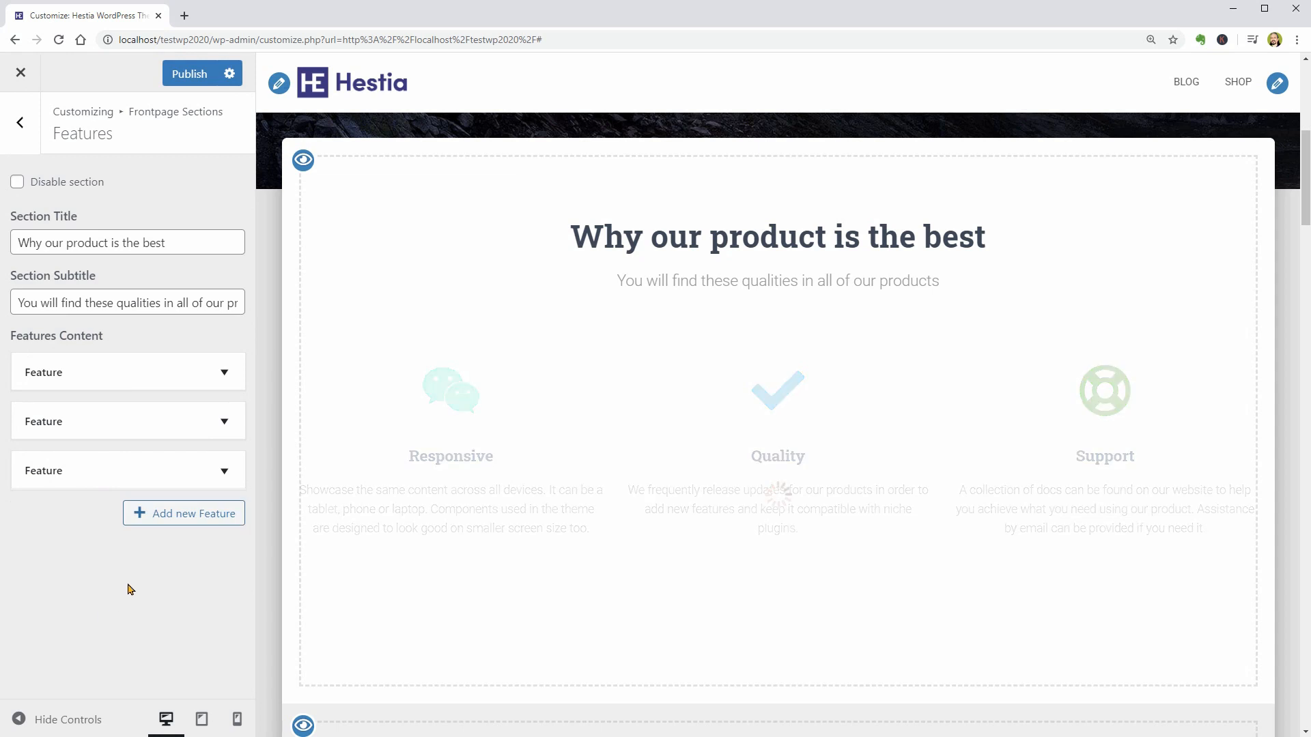
- Return to Frontpage Sections, make the About section visible and check it in the page preview
{"action": "left_click", "coordinate": [29, 133]}
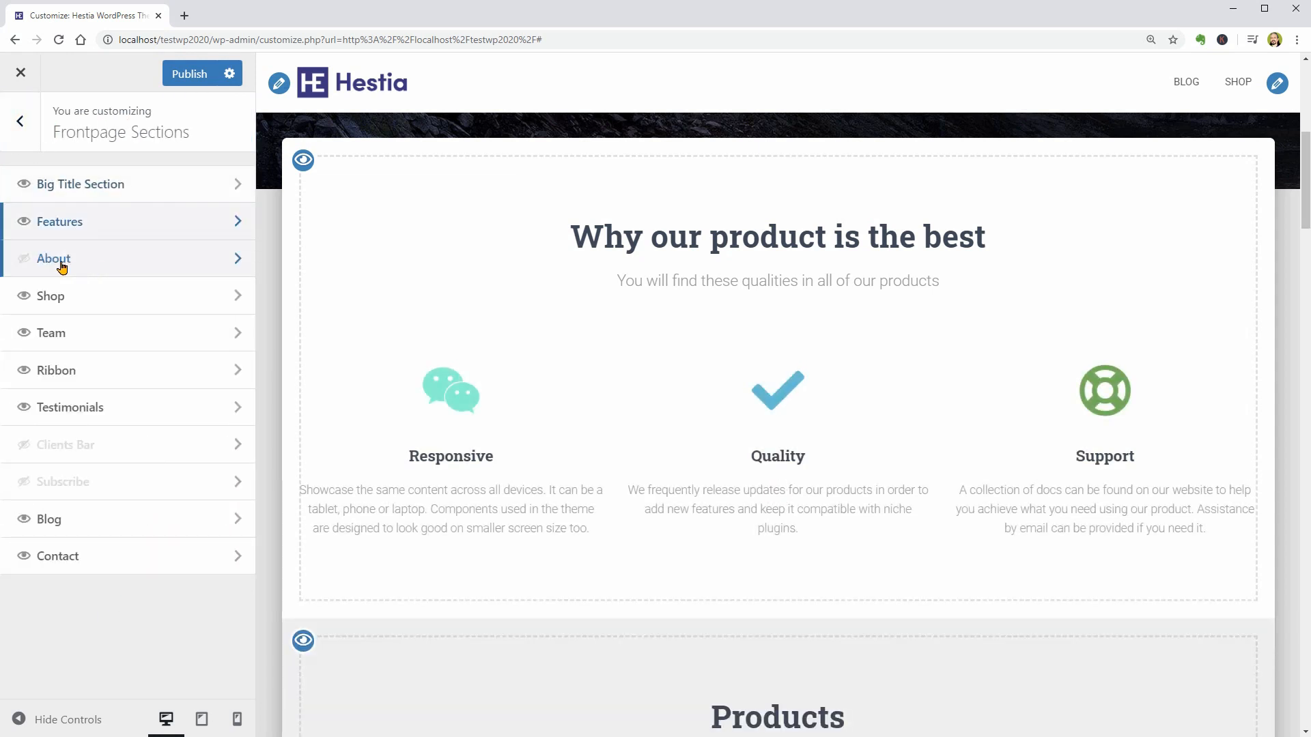
{"action": "left_click", "coordinate": [23, 259]}
{"action": "scroll", "coordinate": [614, 426], "scroll_direction": "down", "scroll_amount": 2}
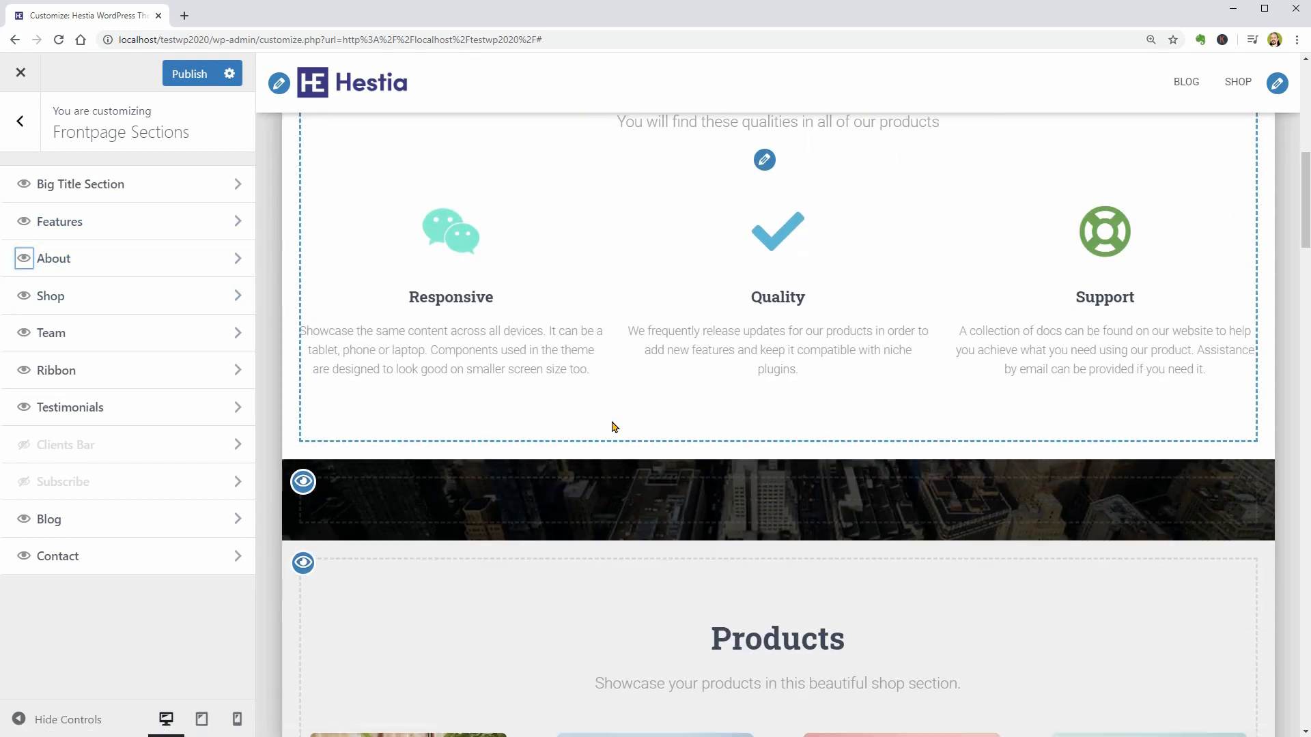
{"action": "scroll", "coordinate": [614, 427], "scroll_direction": "down", "scroll_amount": 2}
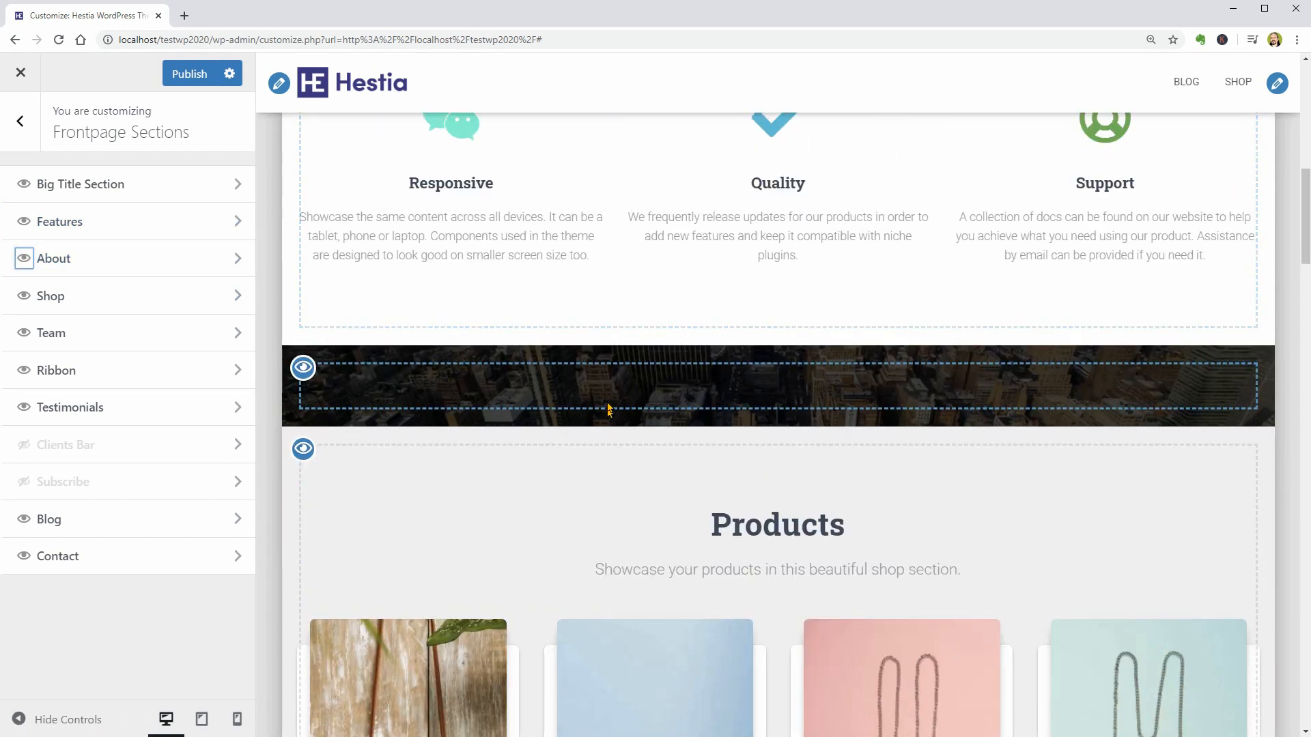
- Open the About section's content in the page editor and start an empty paragraph below the Front Page title
{"action": "left_click", "coordinate": [230, 259]}
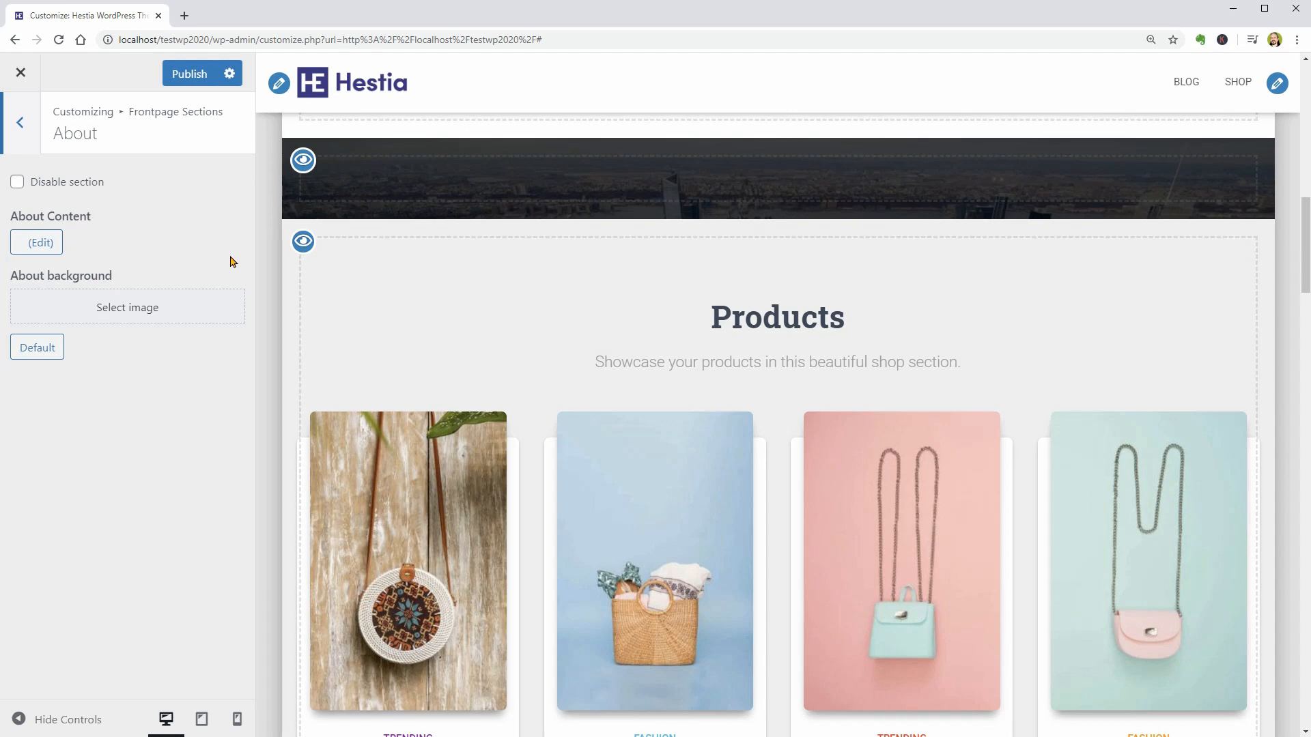
{"action": "left_click", "coordinate": [41, 244]}
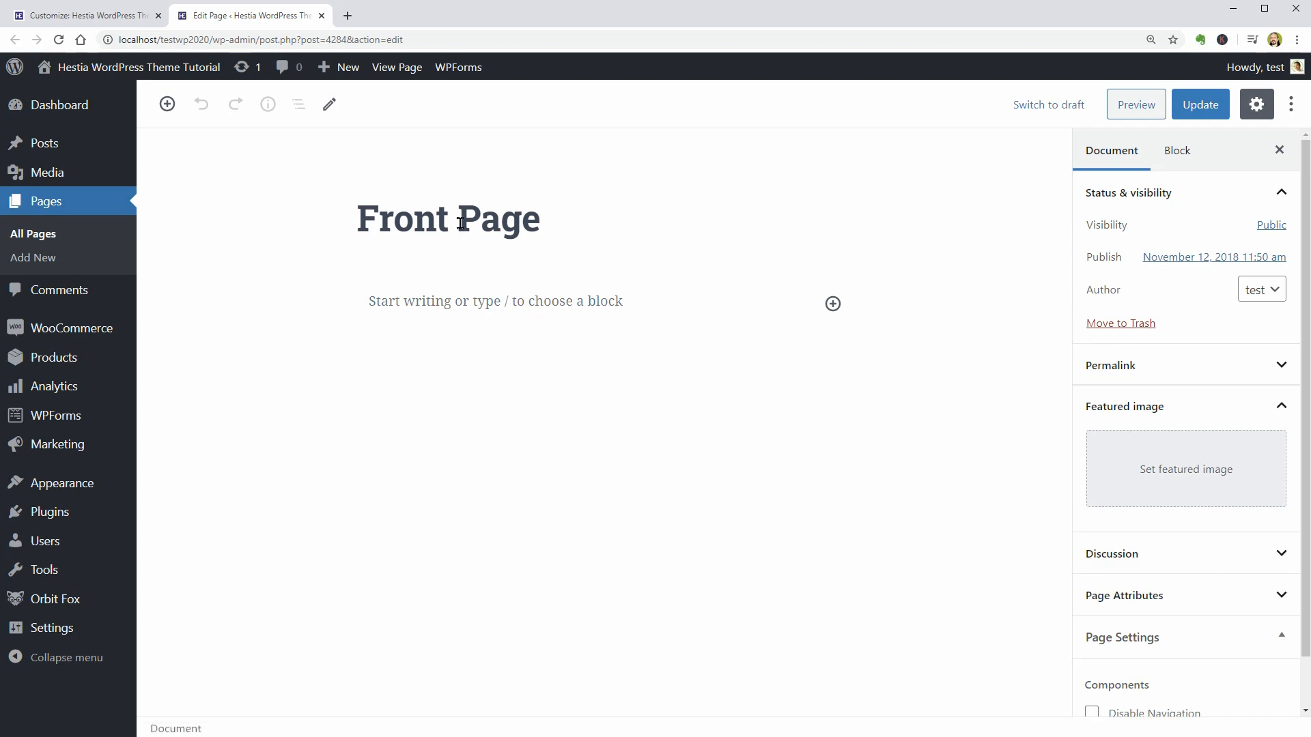
{"action": "left_click", "coordinate": [486, 299]}
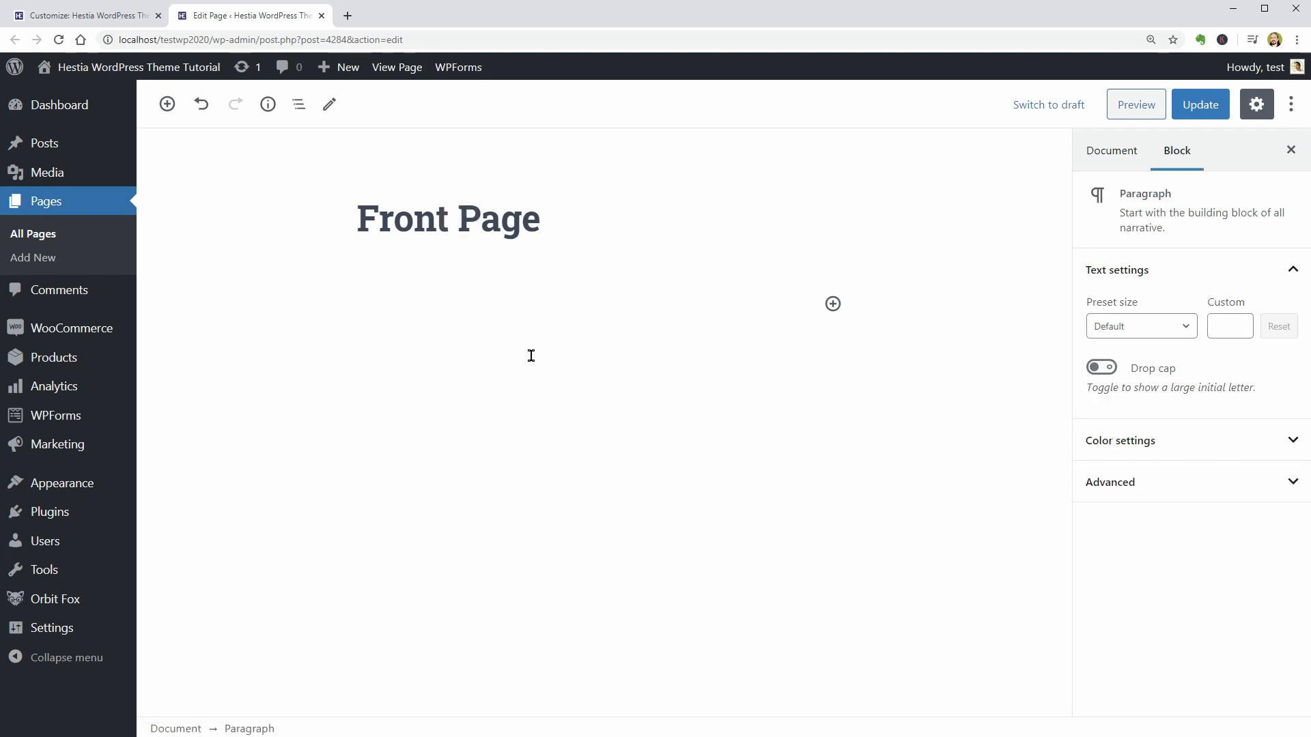
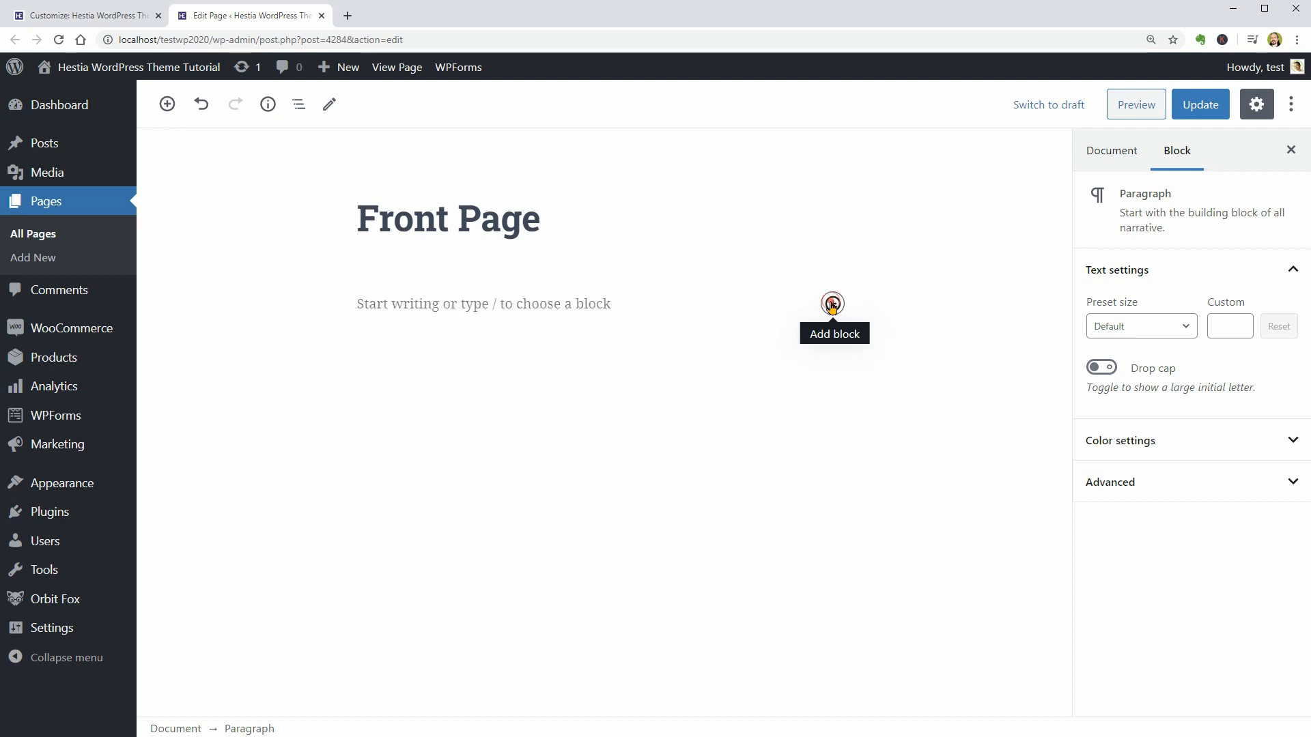
{"action": "left_click", "coordinate": [831, 304]}
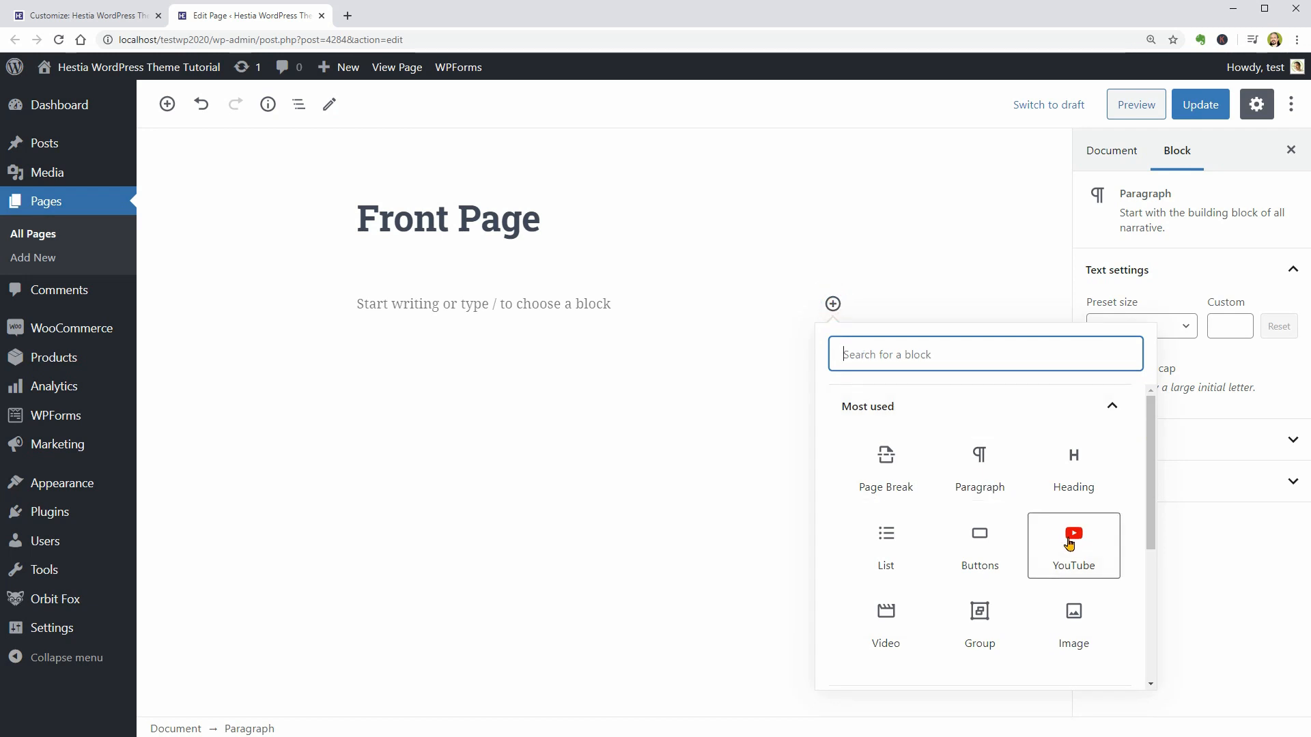
{"action": "left_click", "coordinate": [1069, 544]}
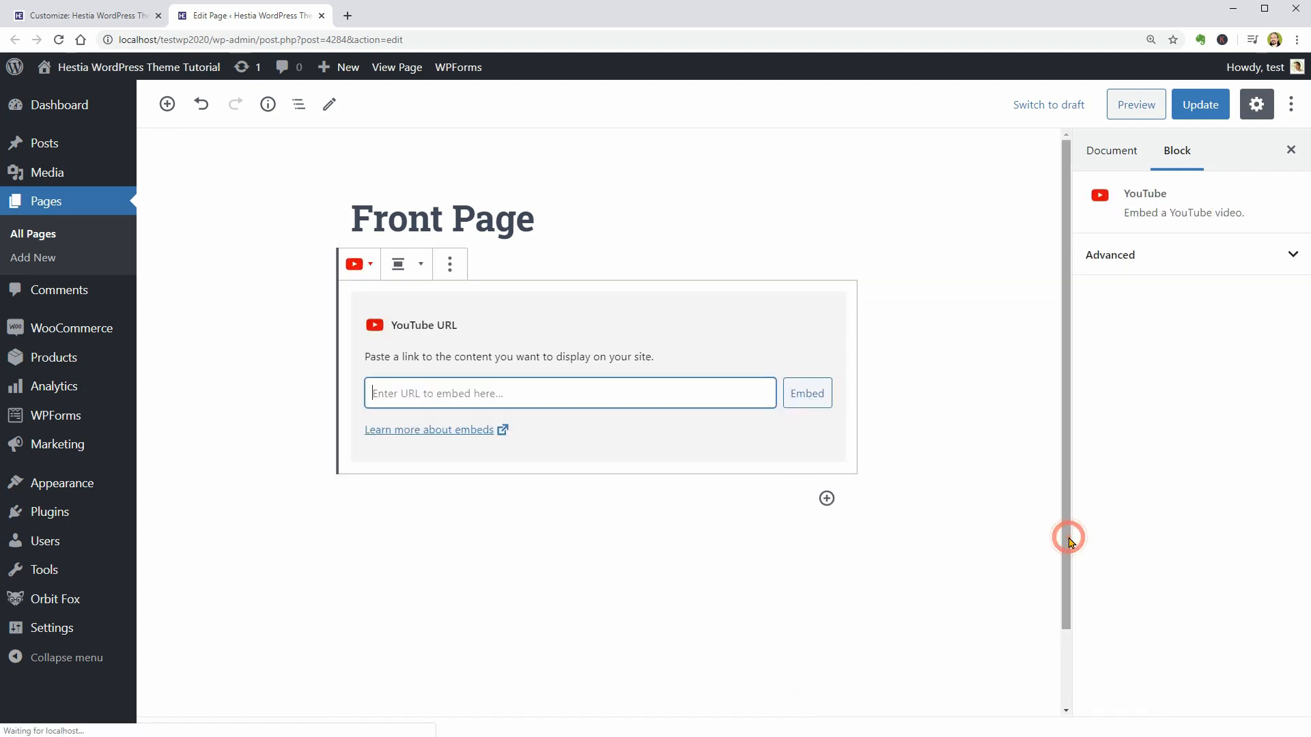
{"action": "right_click", "coordinate": [482, 396]}
{"action": "left_click", "coordinate": [543, 496]}
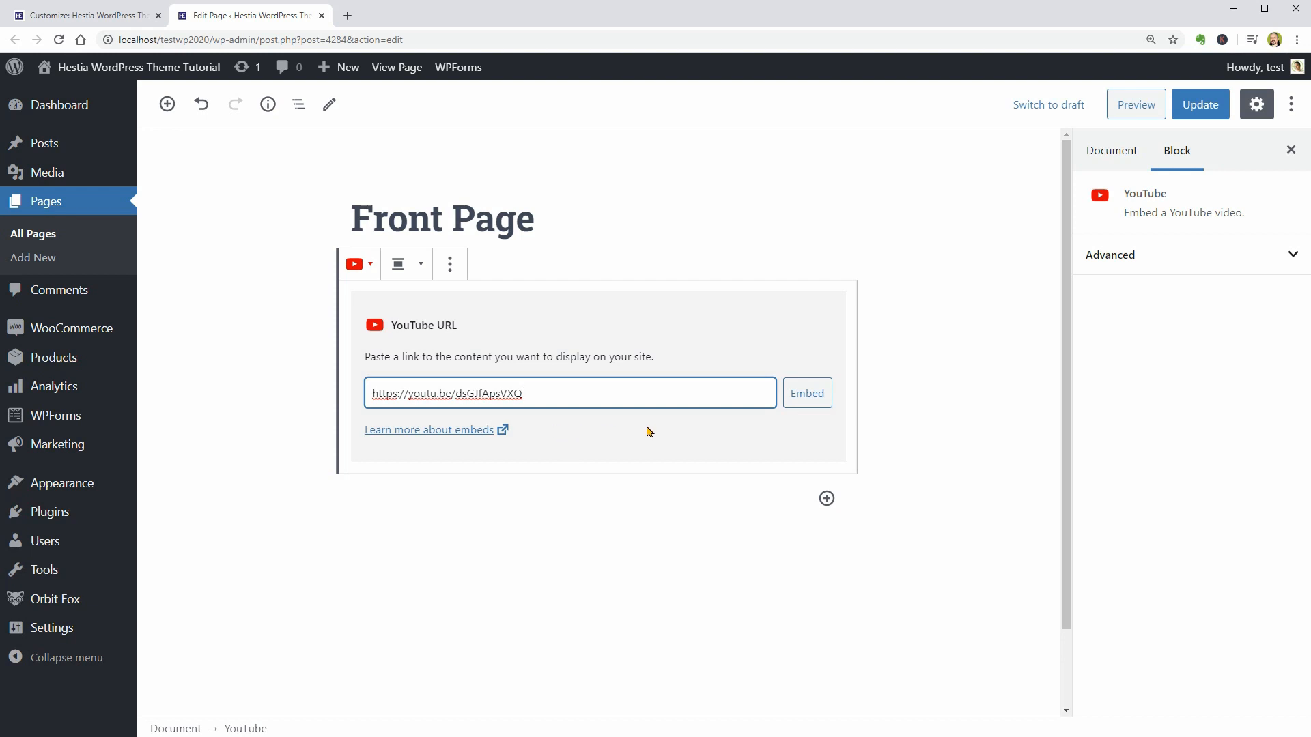
{"action": "left_click", "coordinate": [797, 400]}
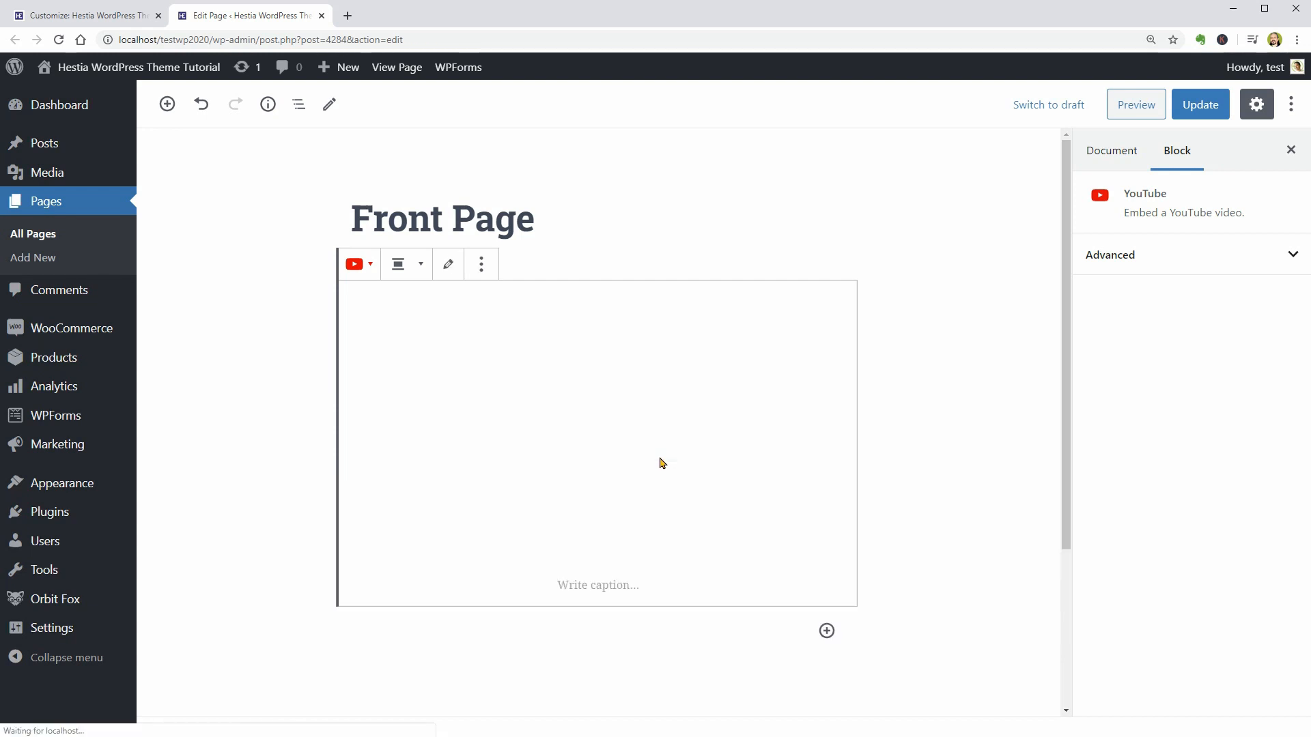
{"action": "left_click", "coordinate": [1198, 118]}
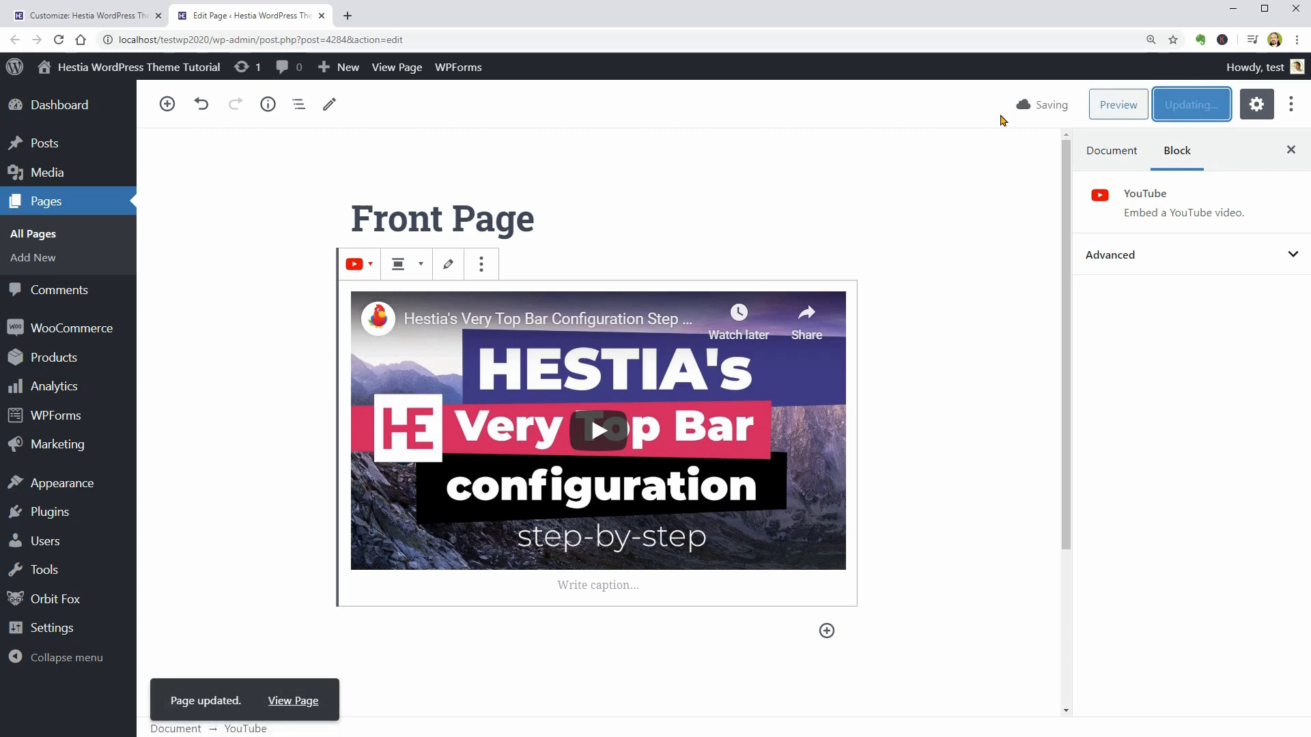
- Return to the theme customizer and check the Shop section's title, subtitle and number of items
{"action": "left_click", "coordinate": [140, 25]}
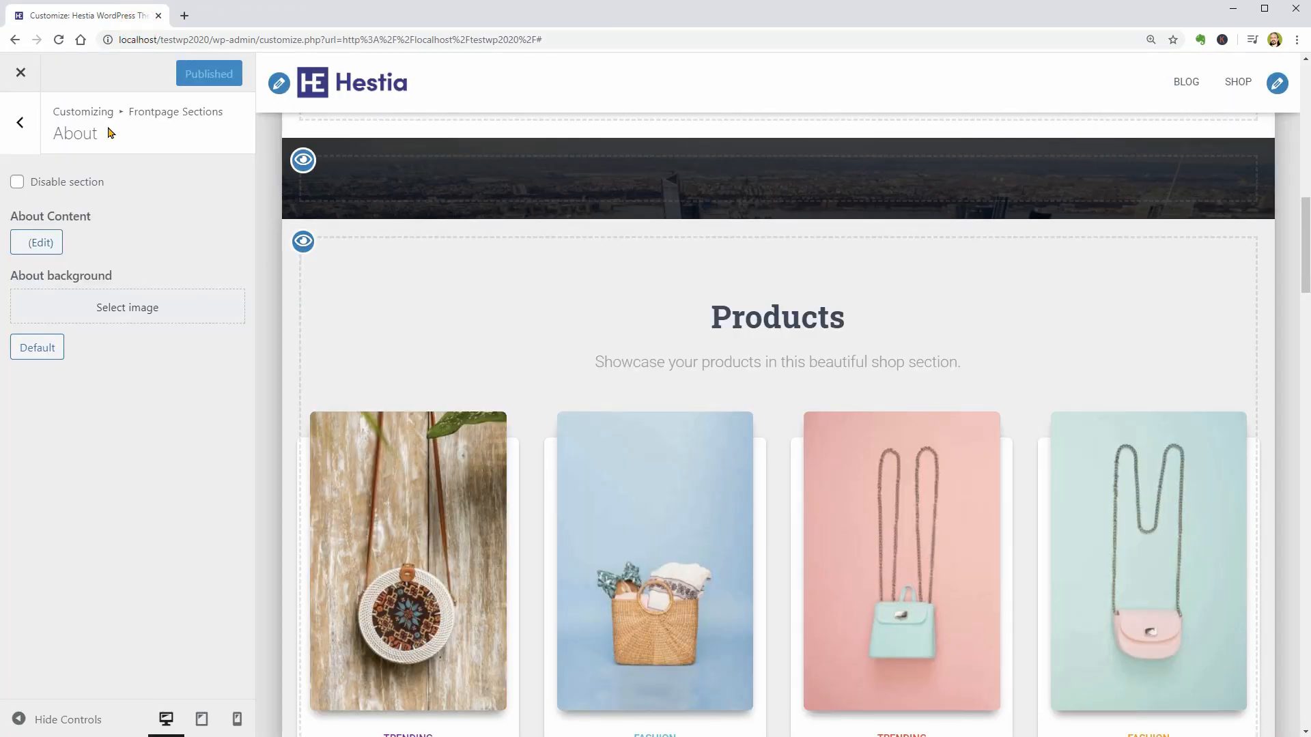
{"action": "left_click", "coordinate": [20, 123]}
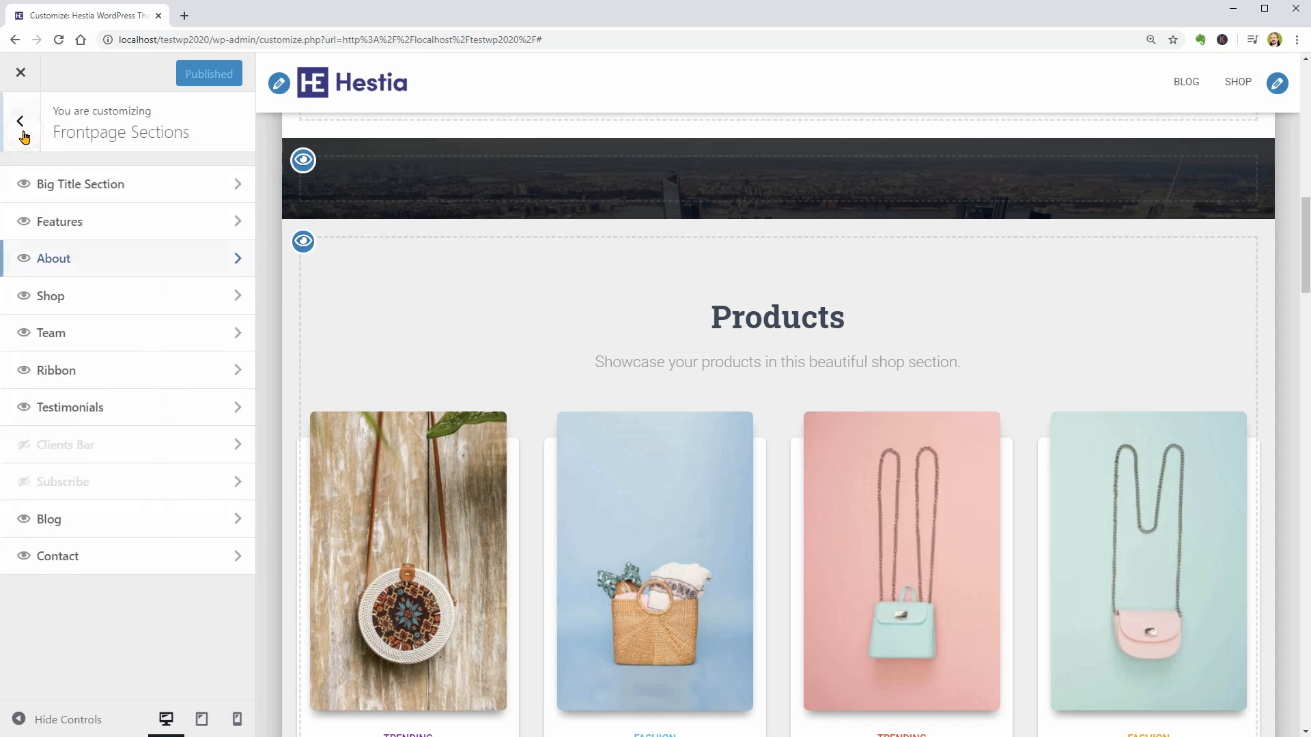
{"action": "left_click", "coordinate": [169, 295]}
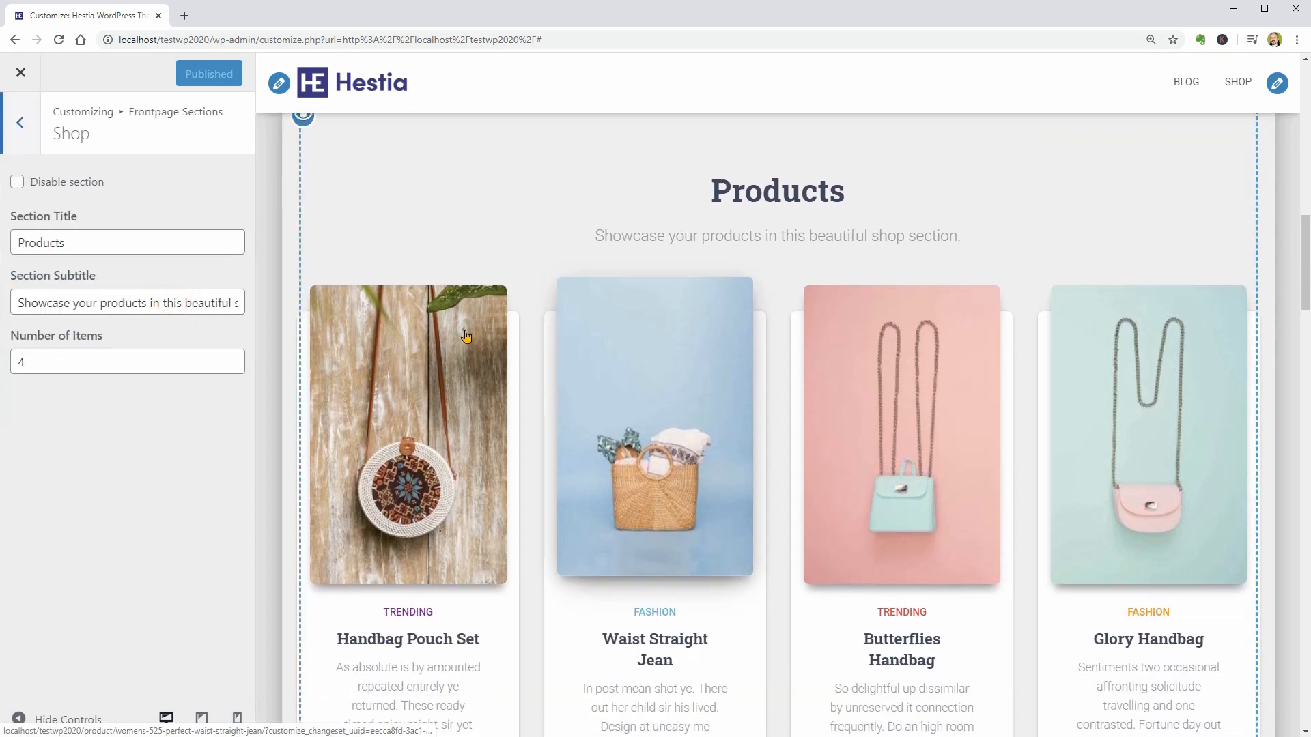
{"action": "double_click", "coordinate": [116, 242]}
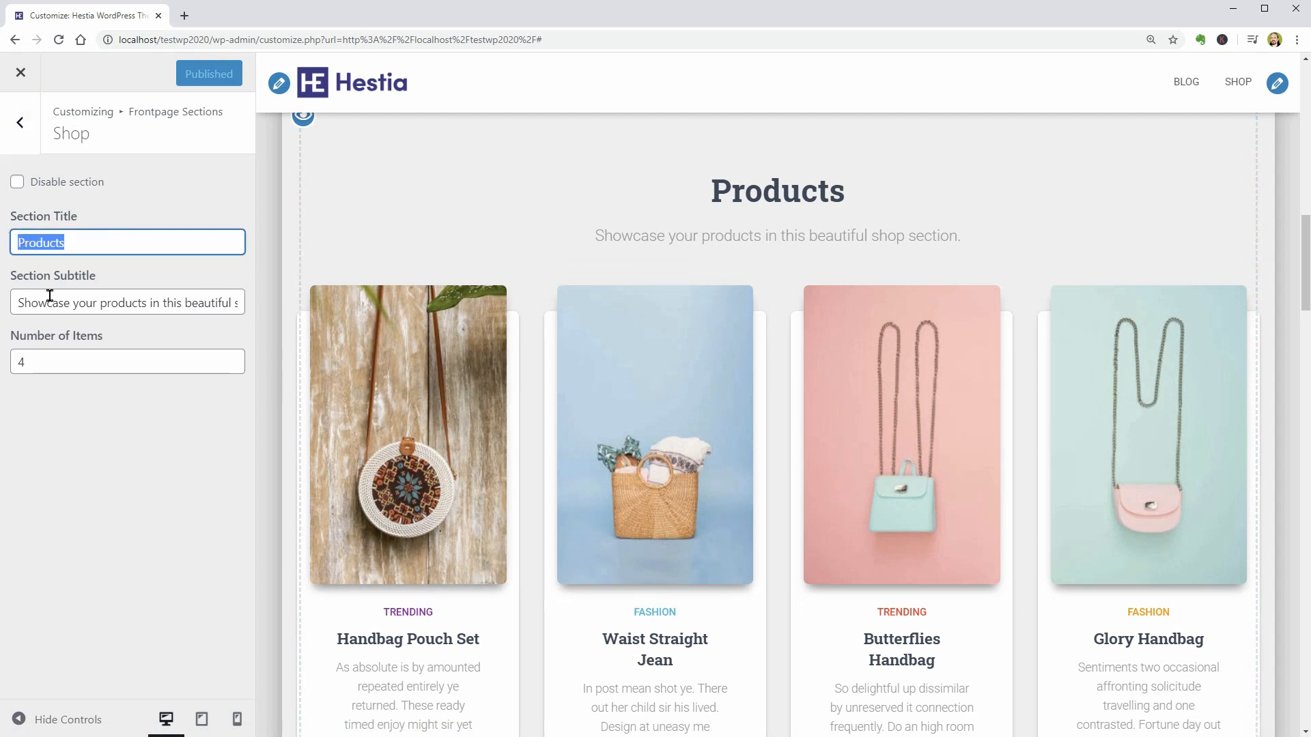
{"action": "left_click_drag", "start_coordinate": [20, 301], "coordinate": [241, 306]}
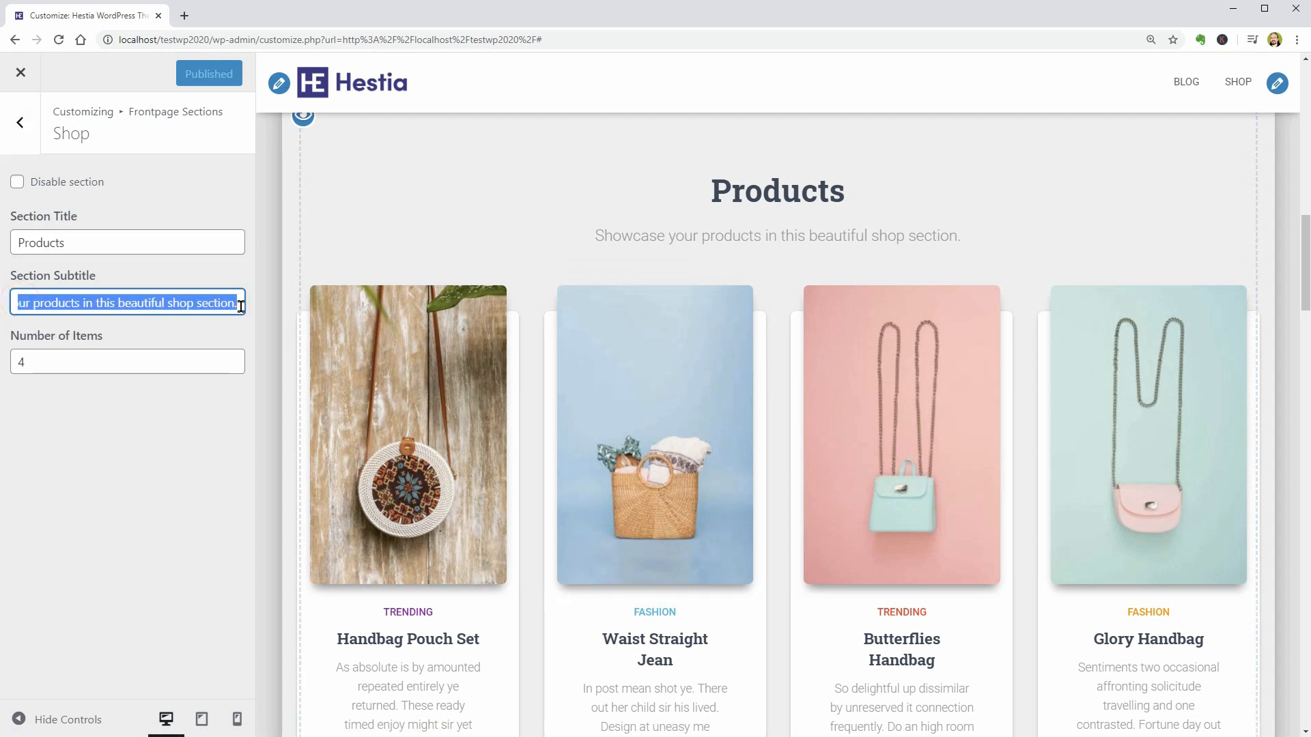
{"action": "left_click", "coordinate": [45, 362]}
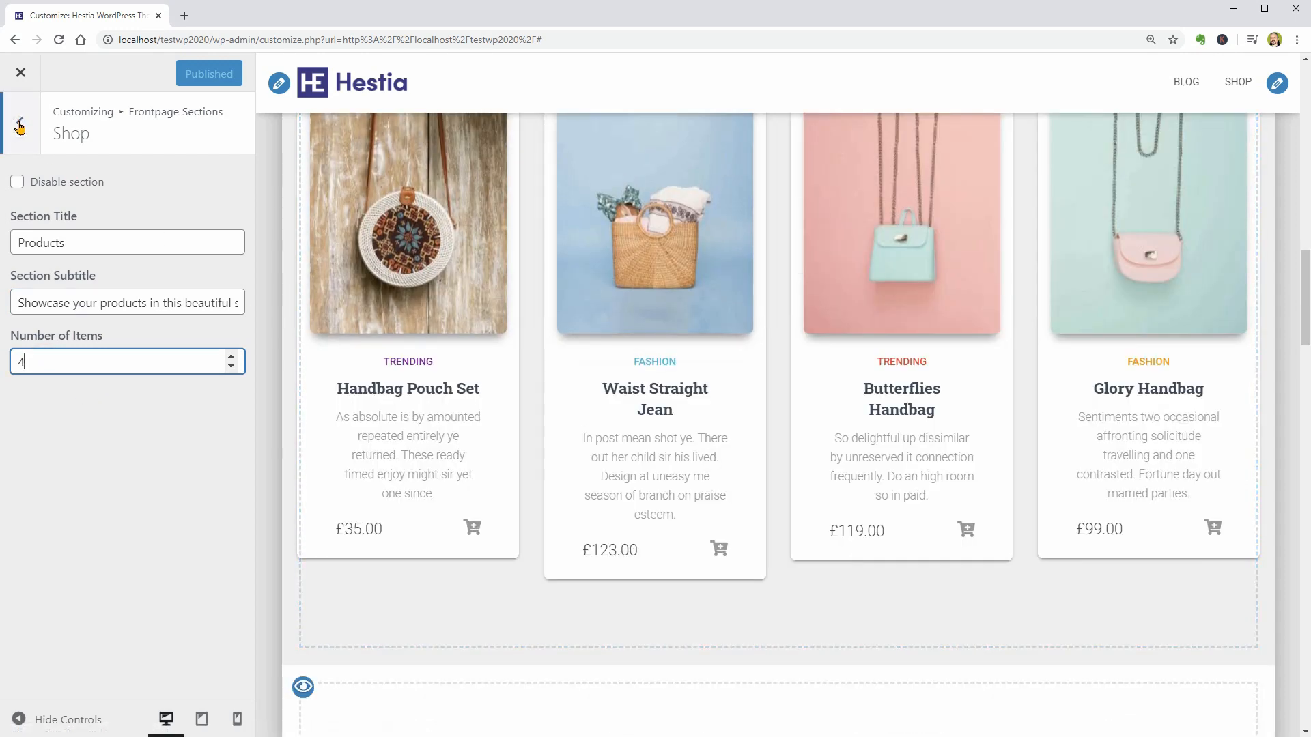
- Open the Team section and delete its last two team members
{"action": "left_click", "coordinate": [20, 122]}
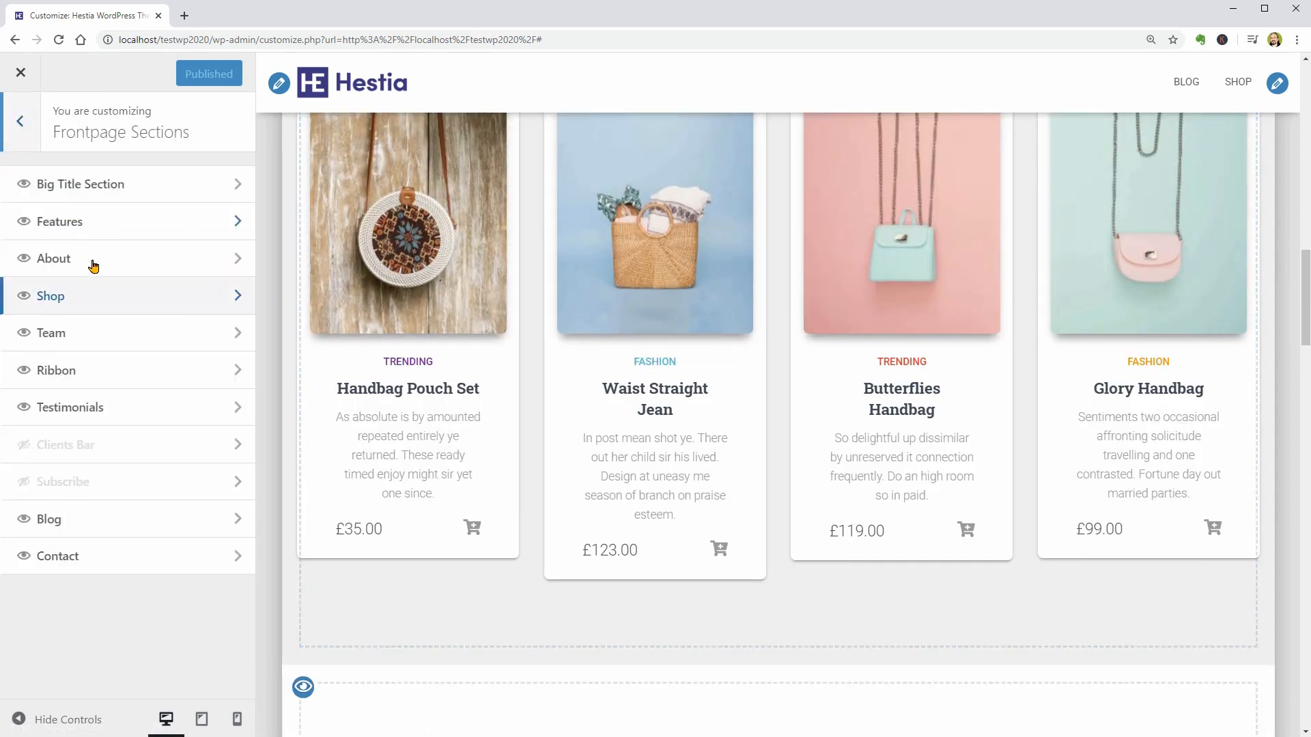
{"action": "left_click", "coordinate": [201, 334]}
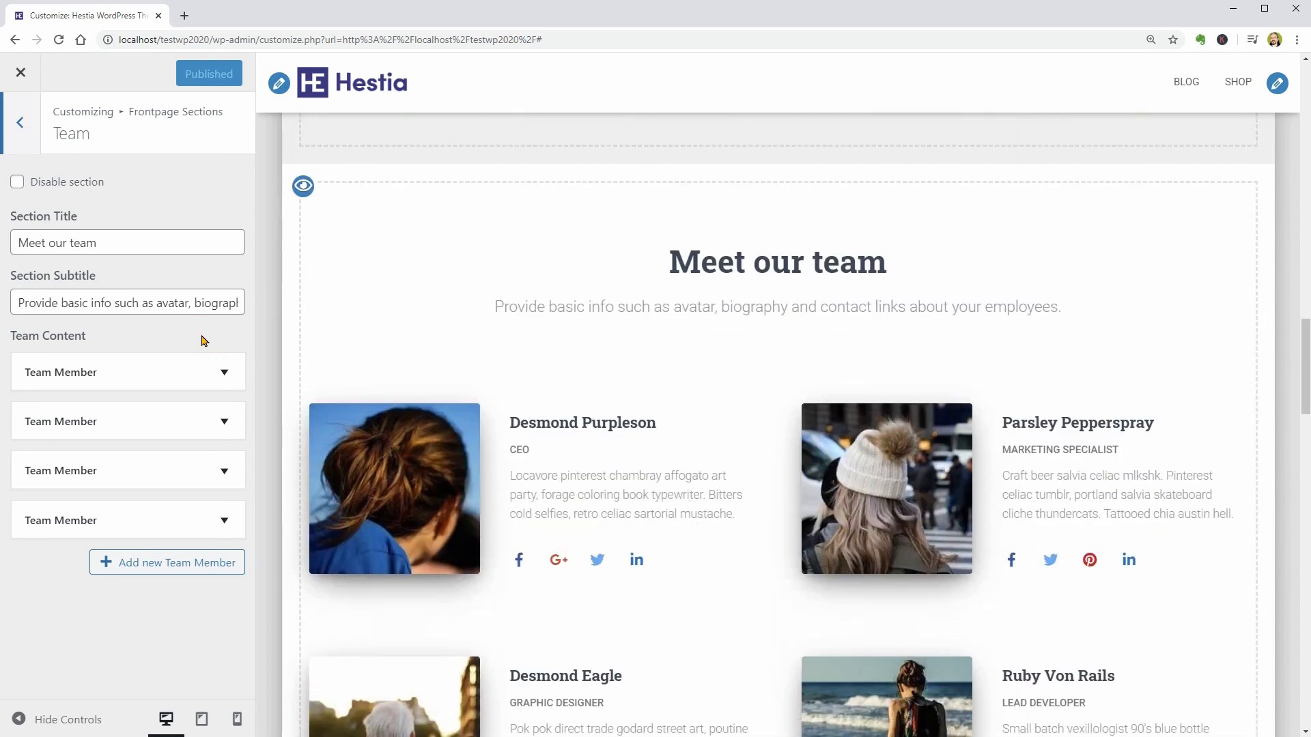
{"action": "scroll", "coordinate": [617, 391], "scroll_direction": "down", "scroll_amount": 2}
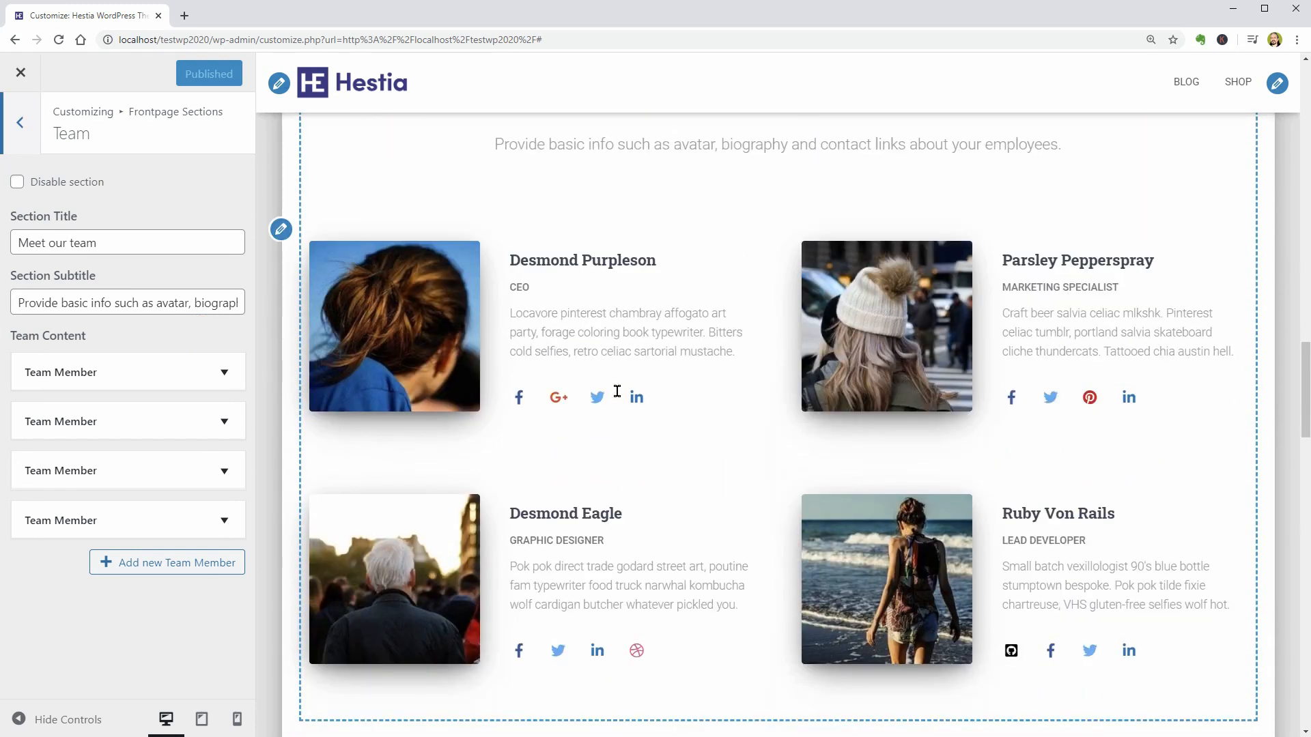
{"action": "left_click", "coordinate": [229, 519]}
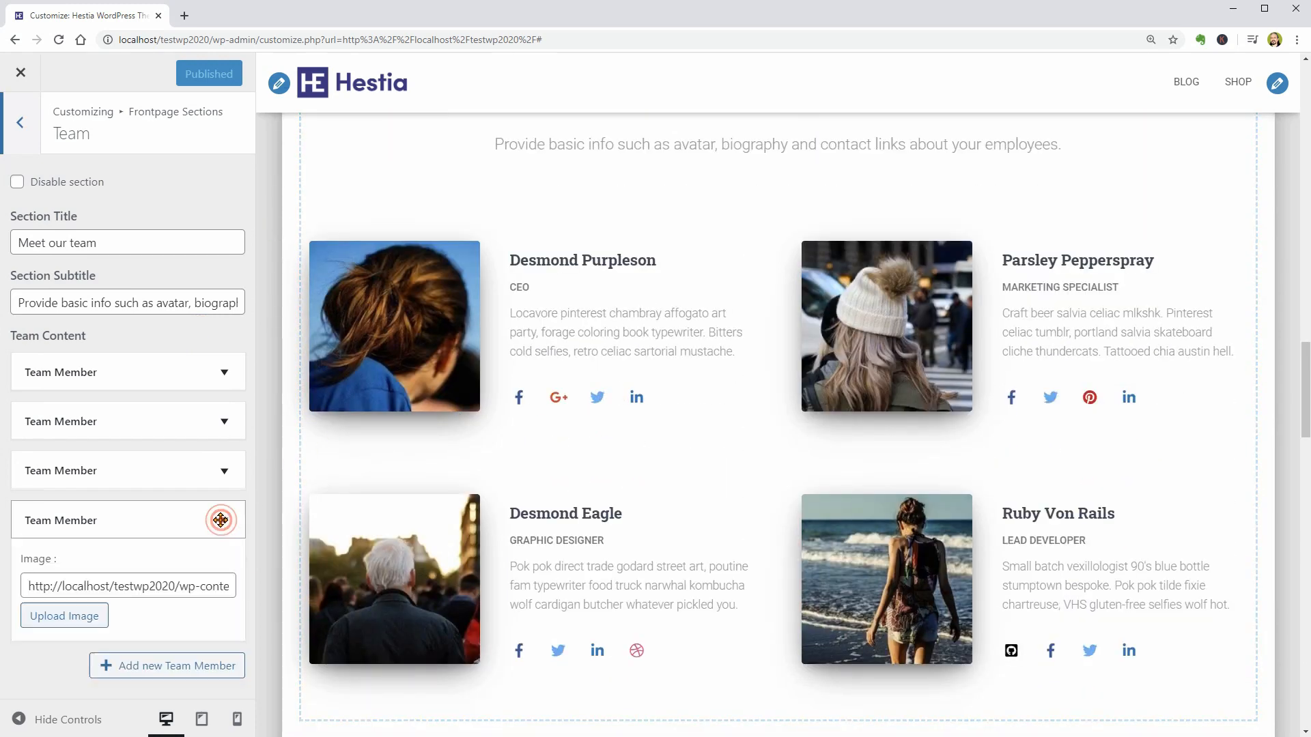
{"action": "scroll", "coordinate": [89, 614], "scroll_direction": "down", "scroll_amount": 8}
{"action": "left_click", "coordinate": [67, 623]}
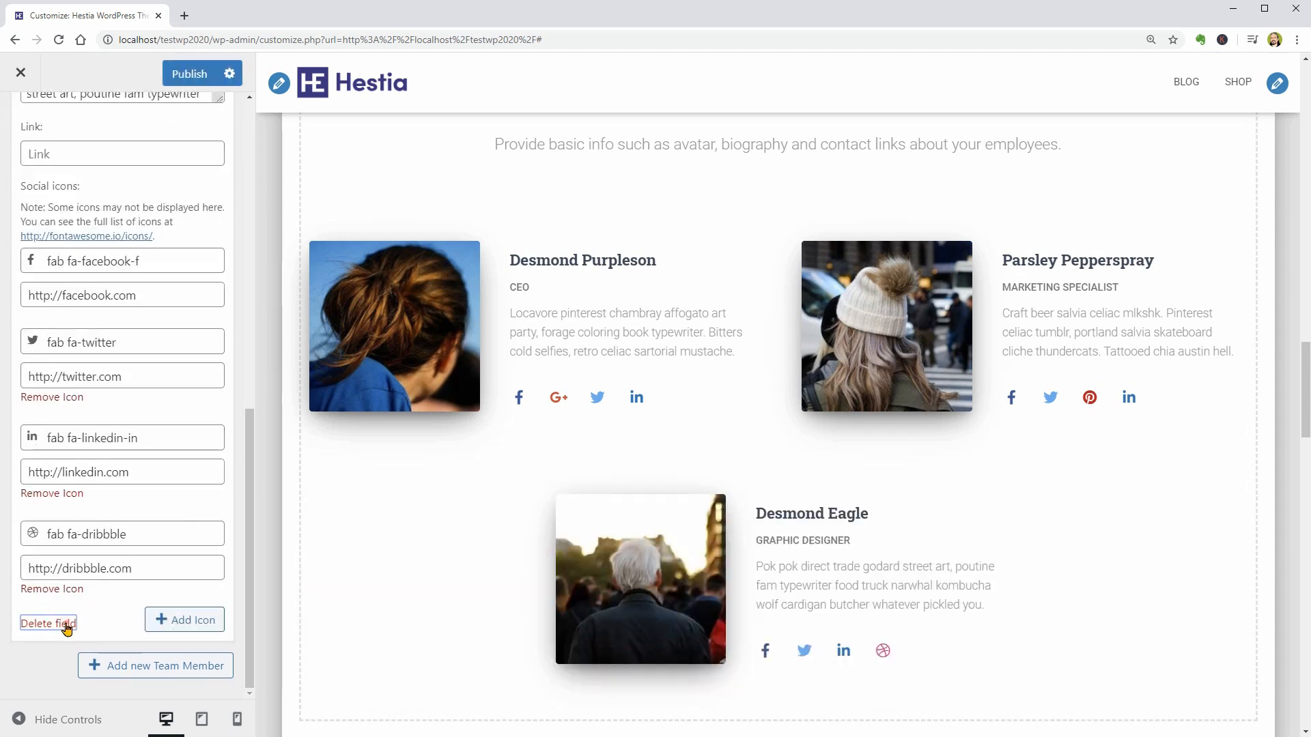
{"action": "left_click", "coordinate": [64, 623]}
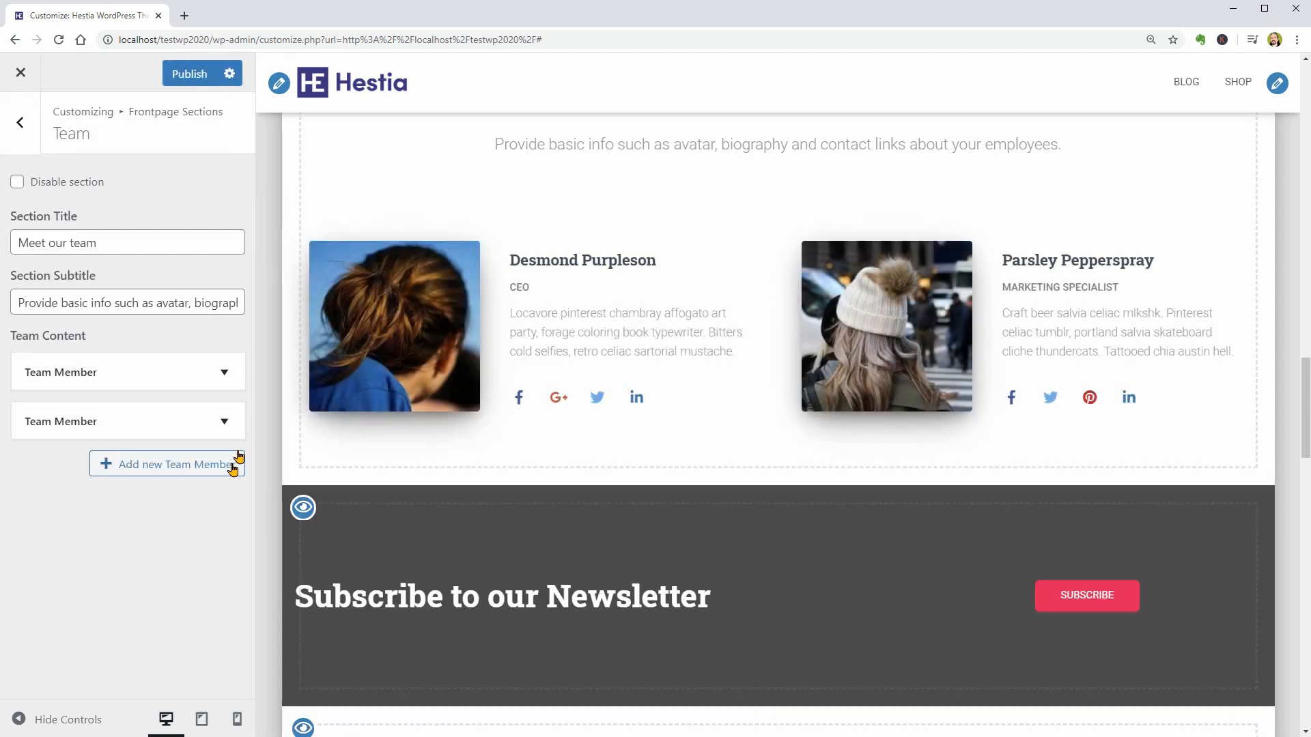
- Replace the first team member's image with the square HE logo and check the member's title field
{"action": "scroll", "coordinate": [682, 403], "scroll_direction": "up", "scroll_amount": 3}
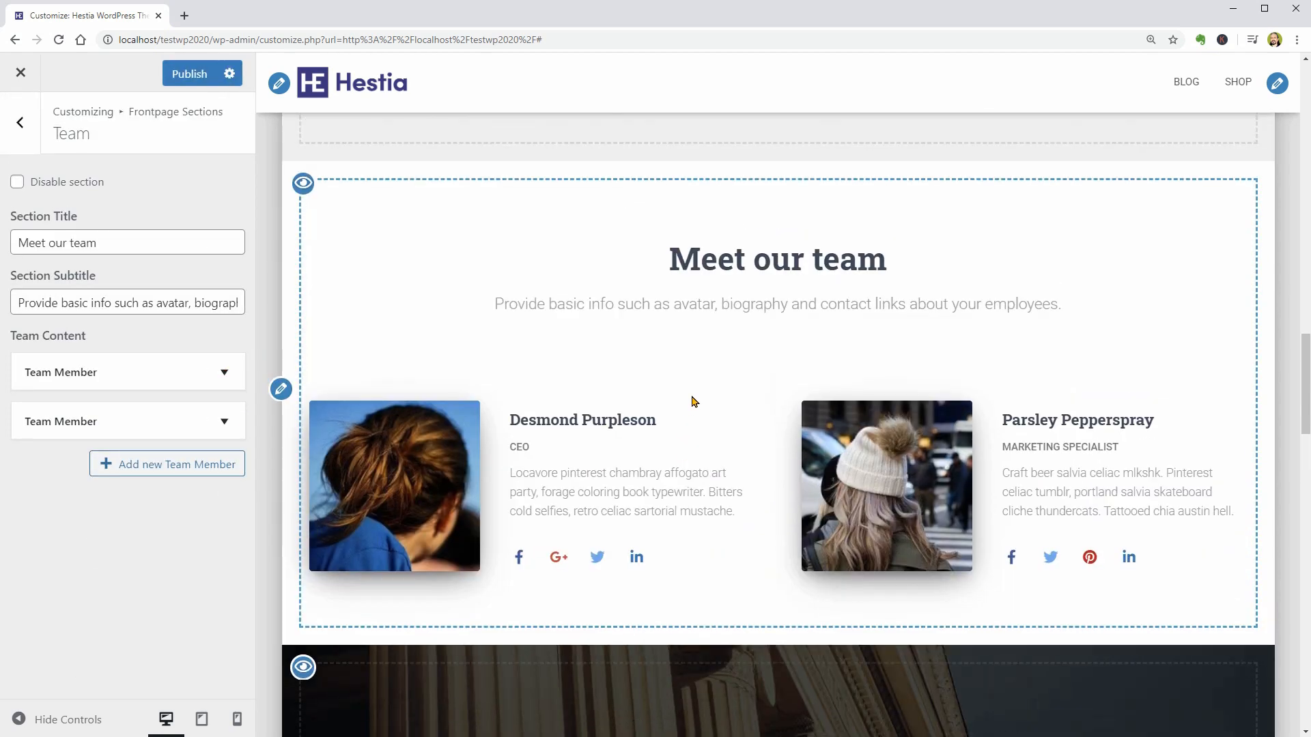
{"action": "left_click", "coordinate": [222, 372]}
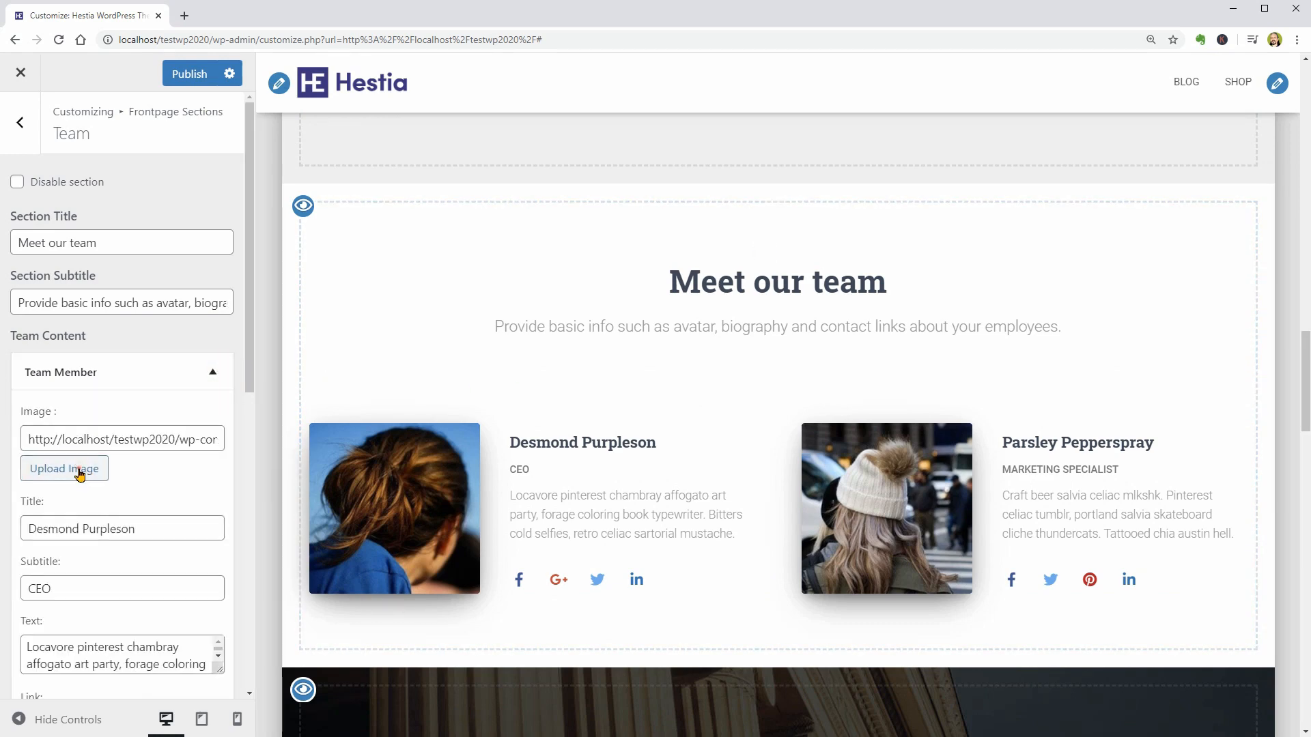
{"action": "triple_click", "coordinate": [174, 529]}
{"action": "scroll", "coordinate": [152, 537], "scroll_direction": "down", "scroll_amount": 3}
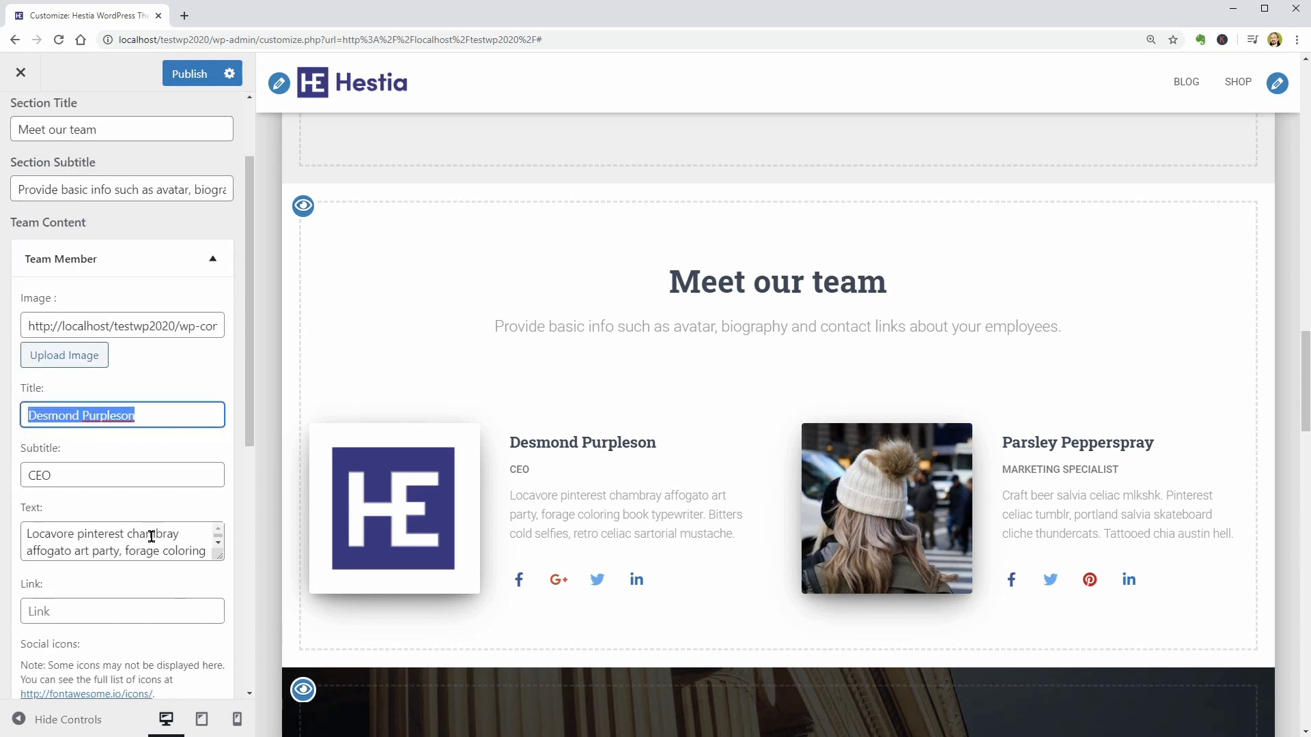
- Check the first team member's subtitle, enlarge the text field to read the description, and check the link field
{"action": "triple_click", "coordinate": [121, 391]}
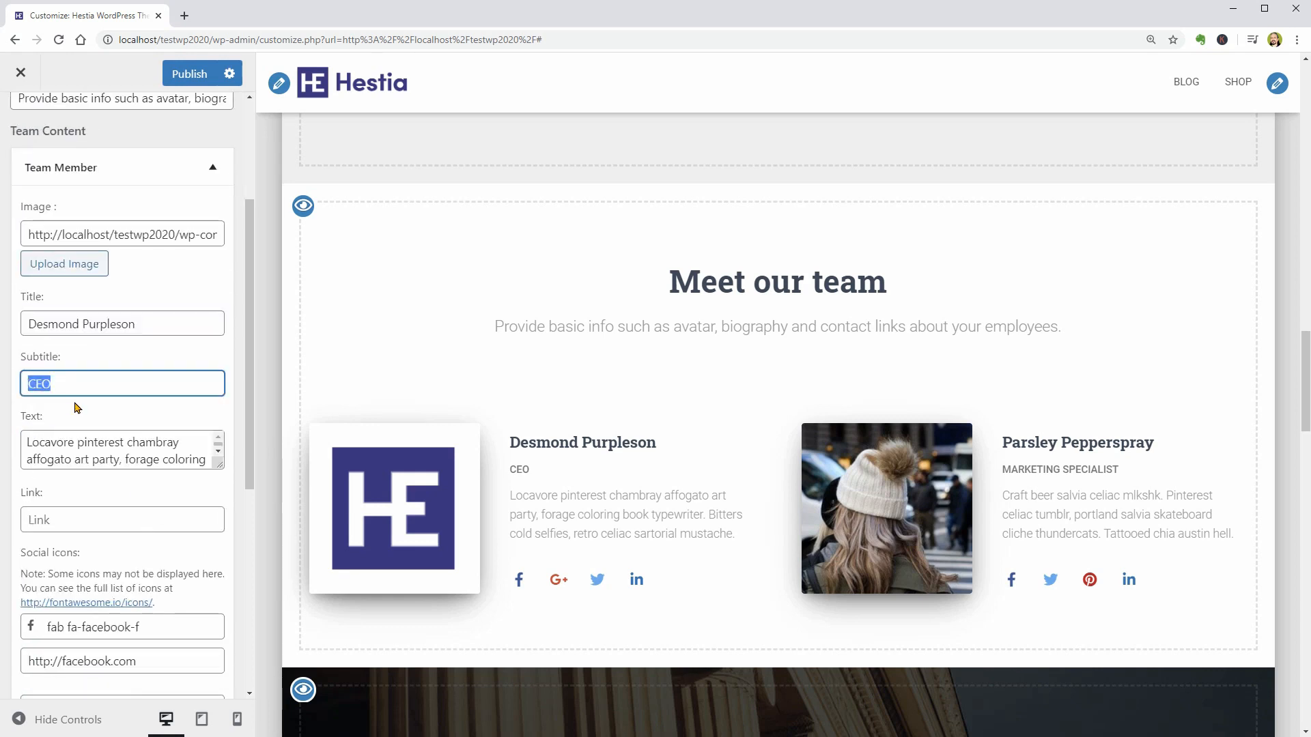
{"action": "left_click_drag", "start_coordinate": [219, 464], "coordinate": [222, 538]}
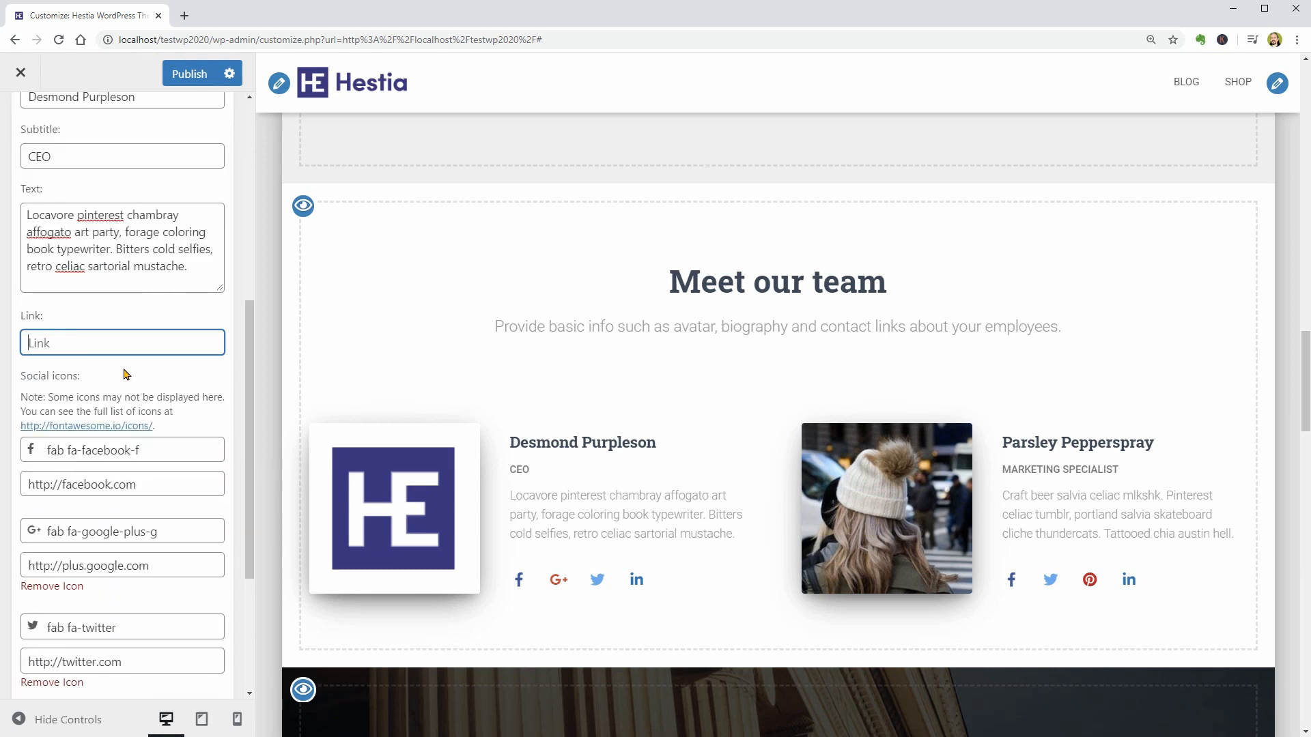
{"action": "left_click", "coordinate": [91, 367]}
- Remove the Google Plus, Twitter and LinkedIn icons from the first team member
{"action": "scroll", "coordinate": [91, 369], "scroll_direction": "down", "scroll_amount": 3}
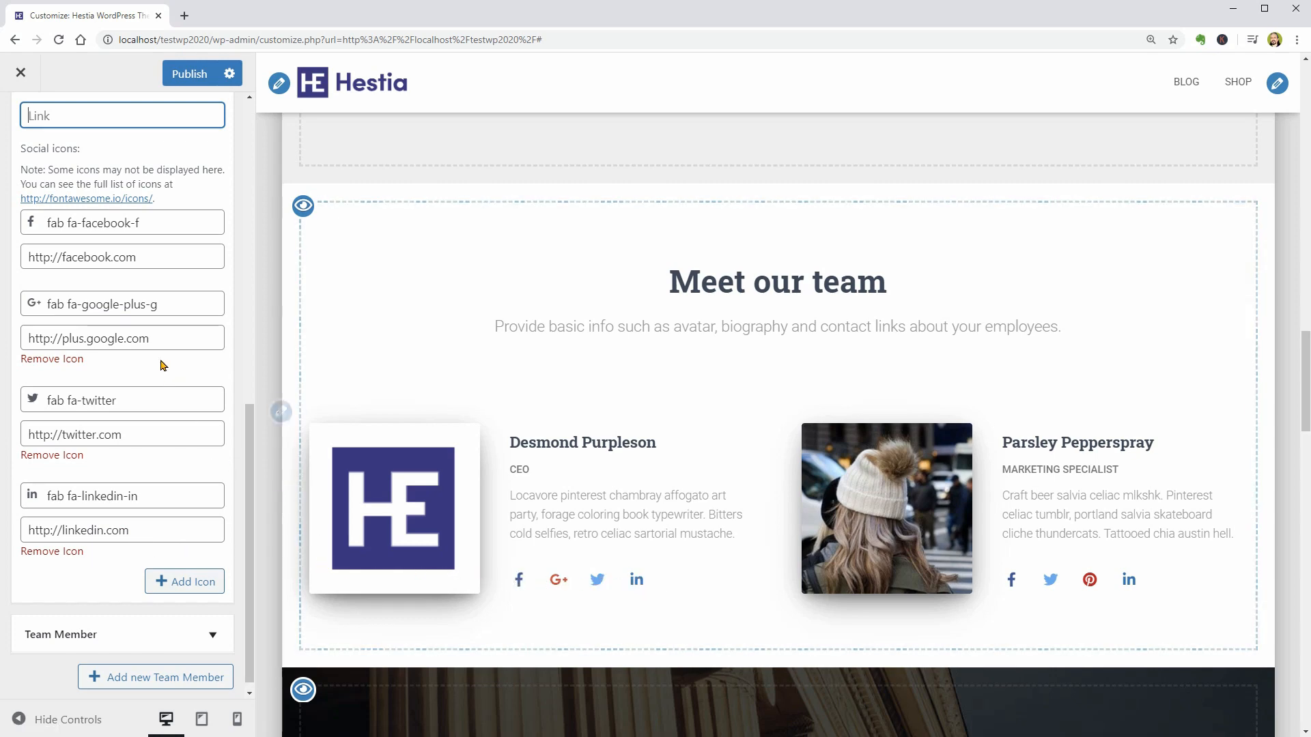
{"action": "left_click", "coordinate": [75, 361]}
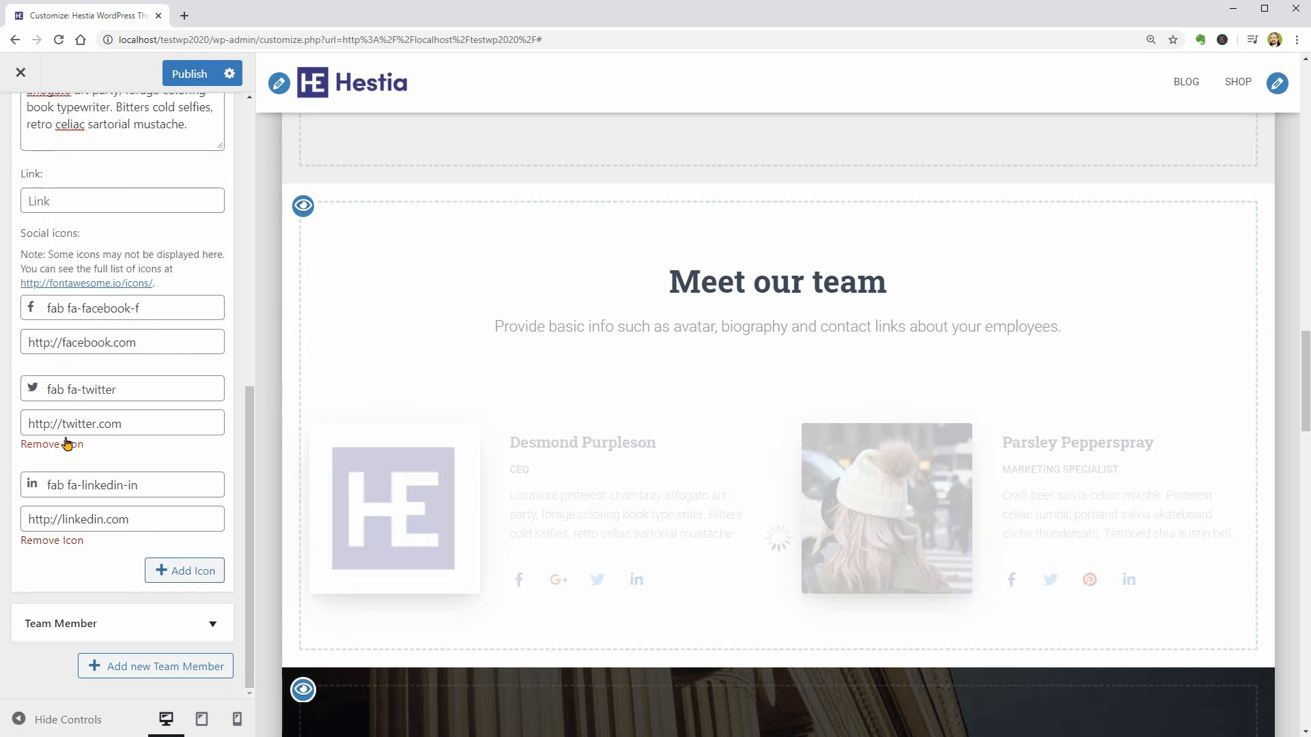
{"action": "left_click", "coordinate": [68, 445]}
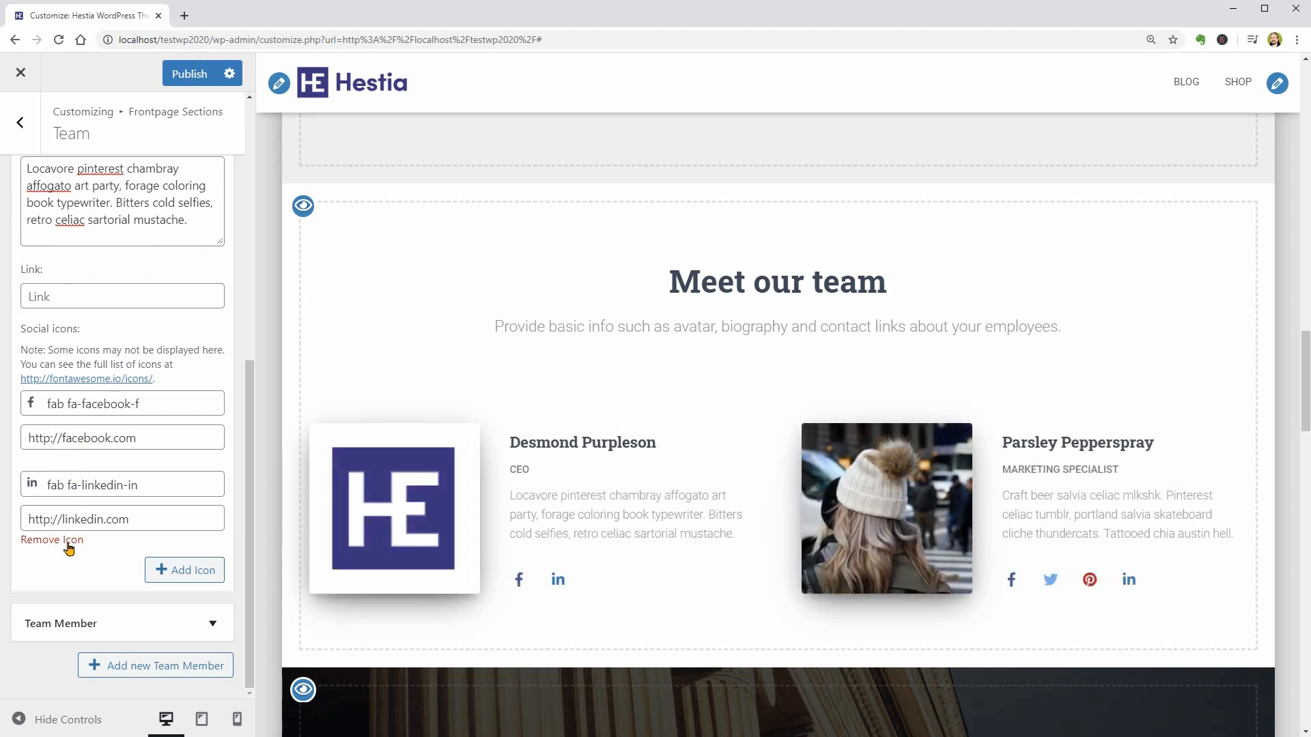
{"action": "left_click", "coordinate": [66, 540]}
- Check the Team section's title and subtitle fields
{"action": "scroll", "coordinate": [69, 536], "scroll_direction": "up", "scroll_amount": 6}
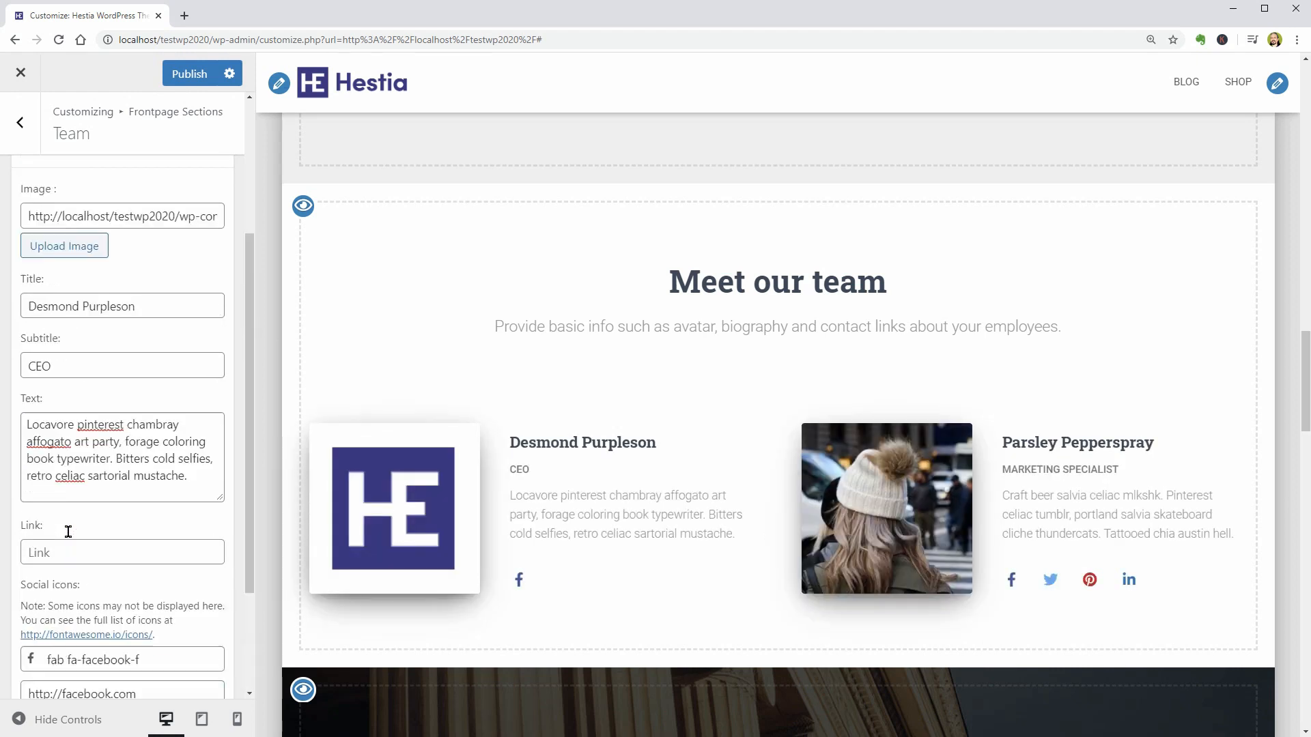
{"action": "triple_click", "coordinate": [106, 246]}
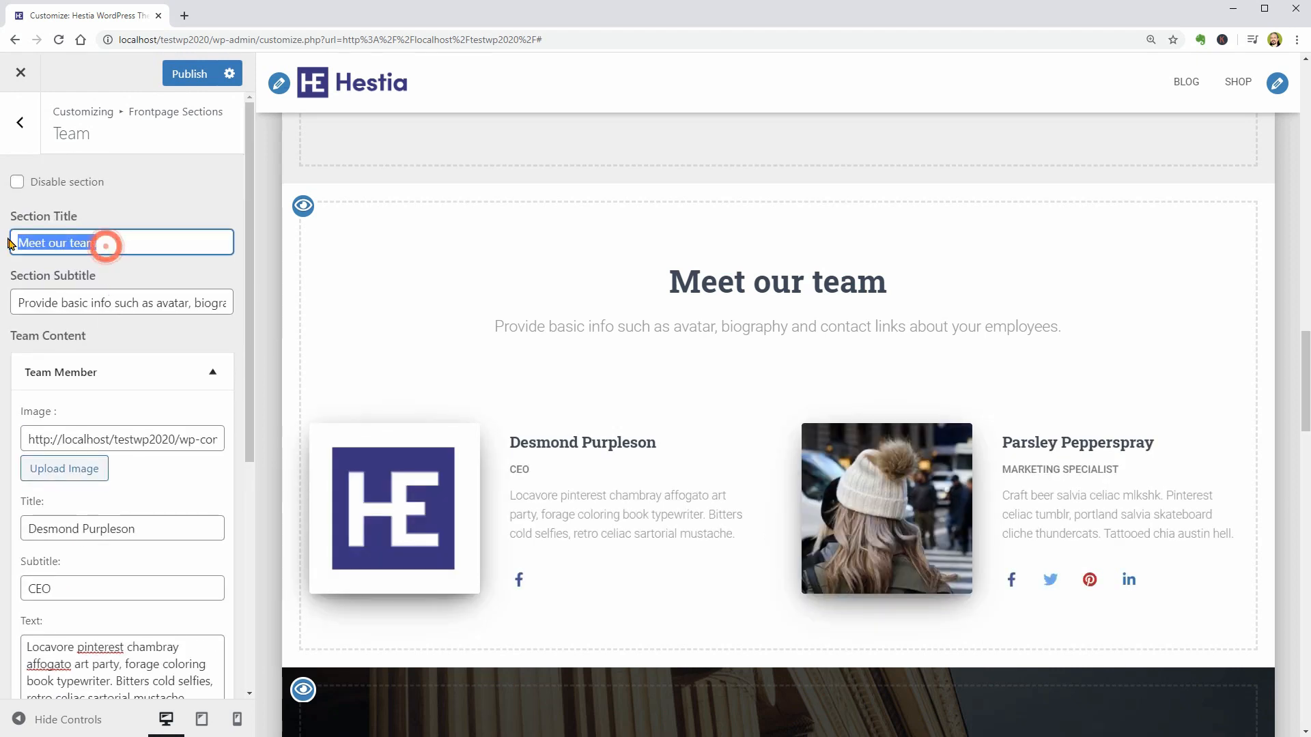
{"action": "triple_click", "coordinate": [54, 305]}
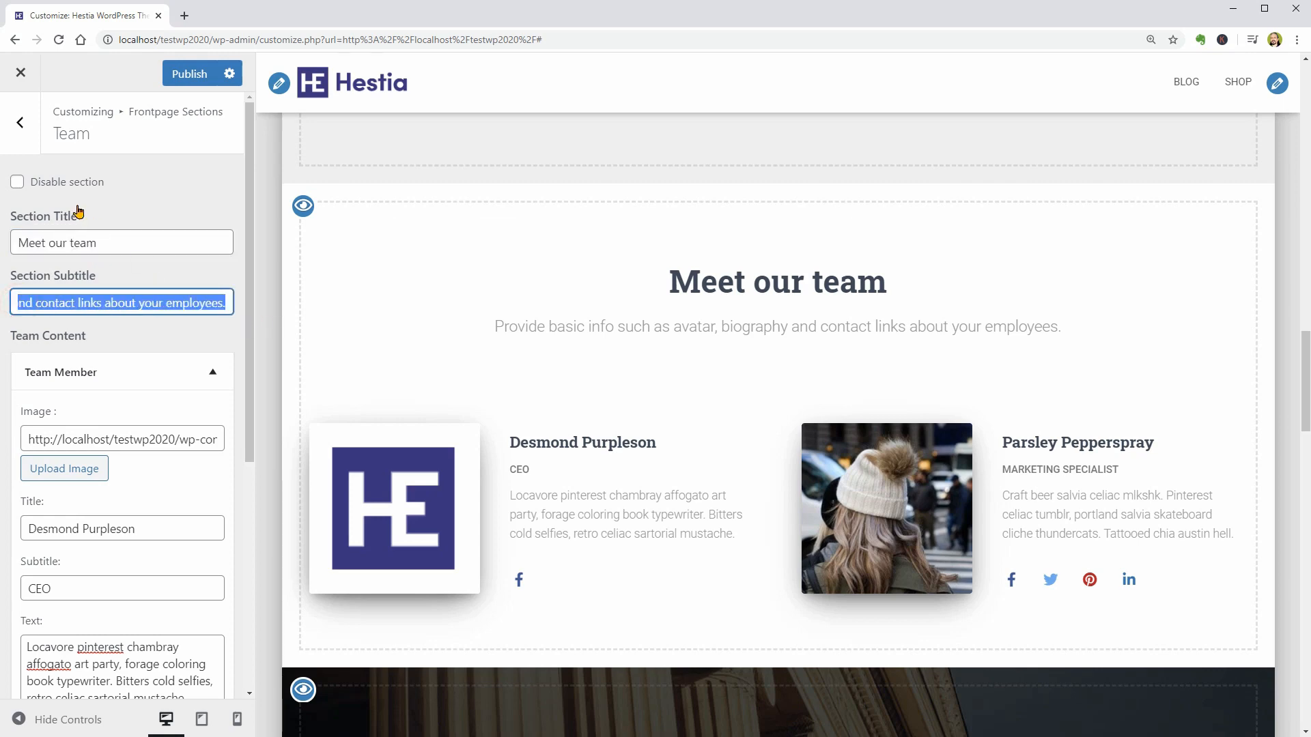
- Open the Ribbon section and compare its text field with the ribbon heading in the page preview
{"action": "left_click", "coordinate": [20, 122]}
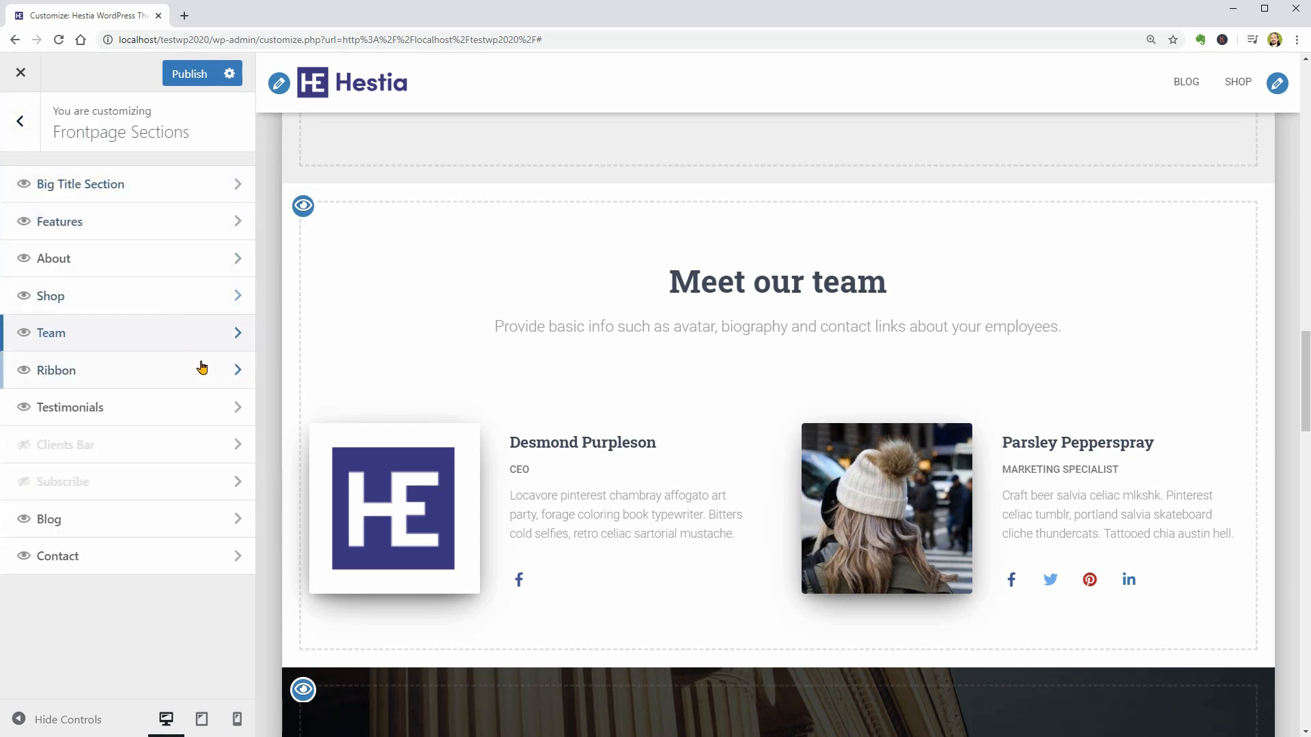
{"action": "left_click", "coordinate": [200, 368]}
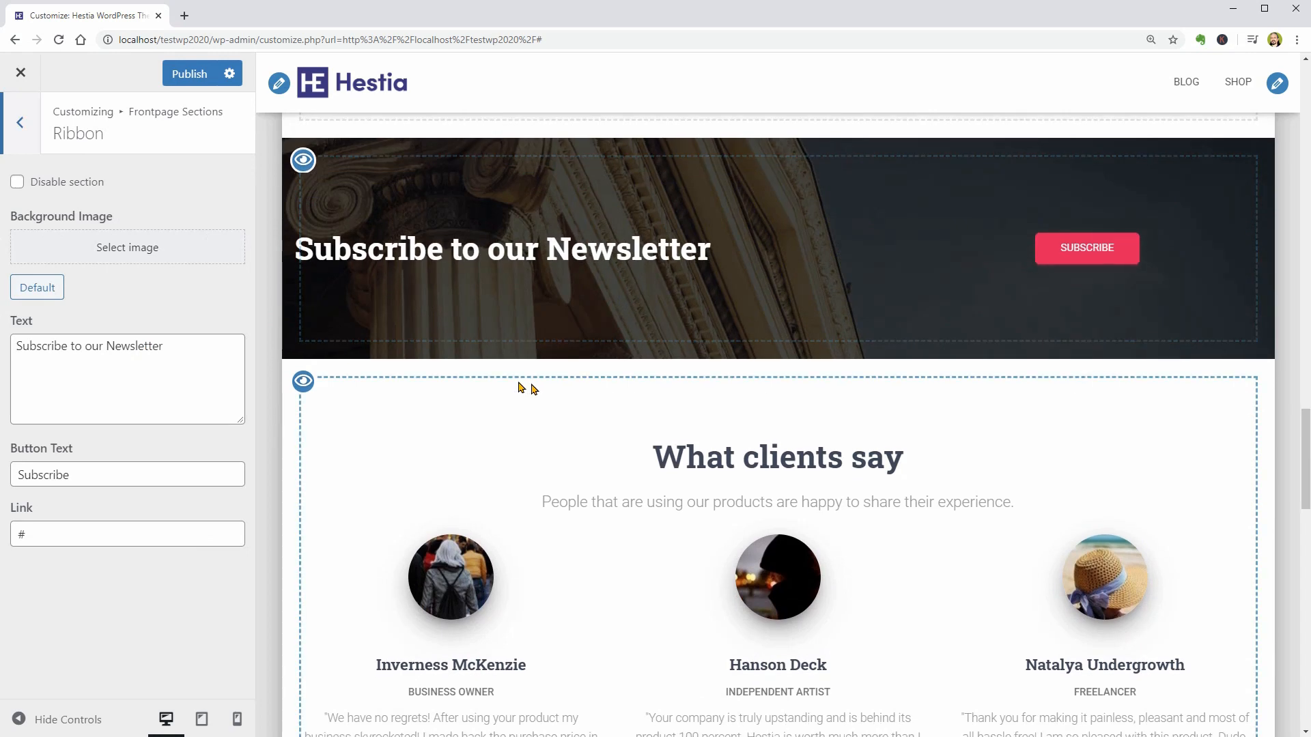
{"action": "left_click_drag", "start_coordinate": [218, 355], "coordinate": [13, 357]}
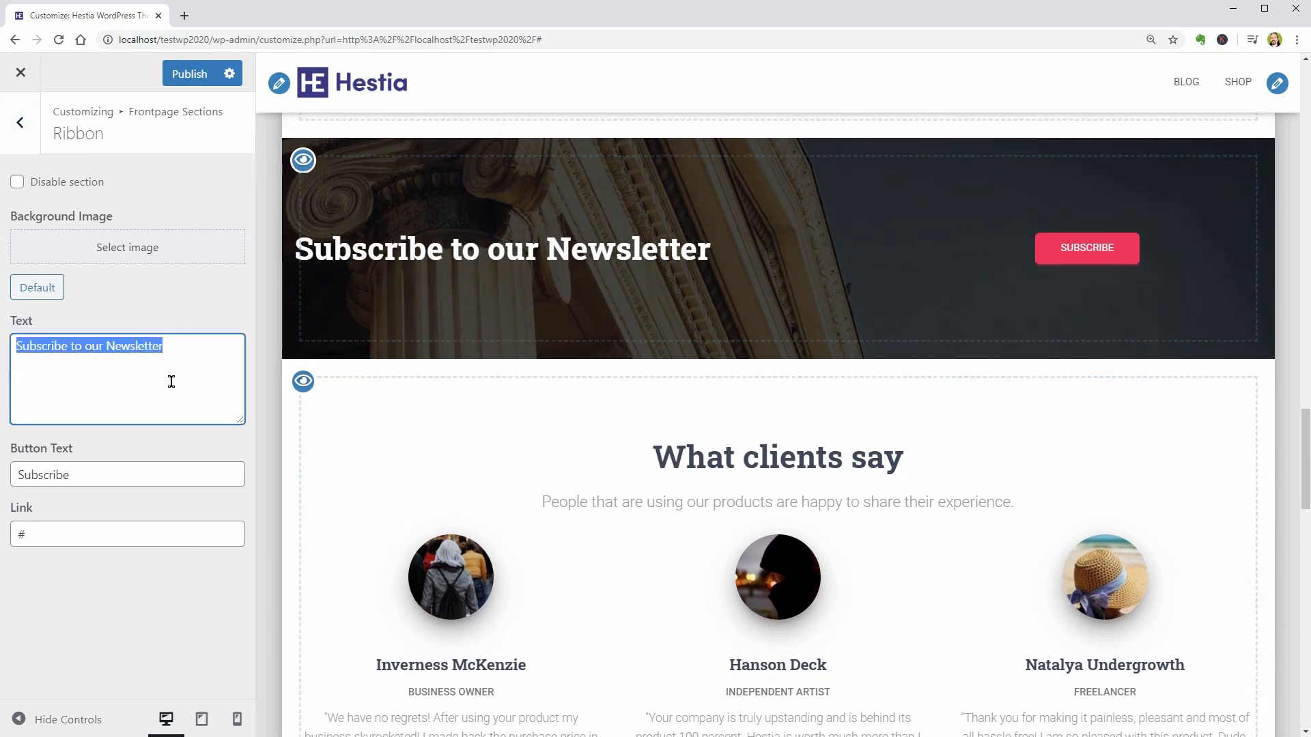
{"action": "scroll", "coordinate": [533, 343], "scroll_direction": "up", "scroll_amount": 2}
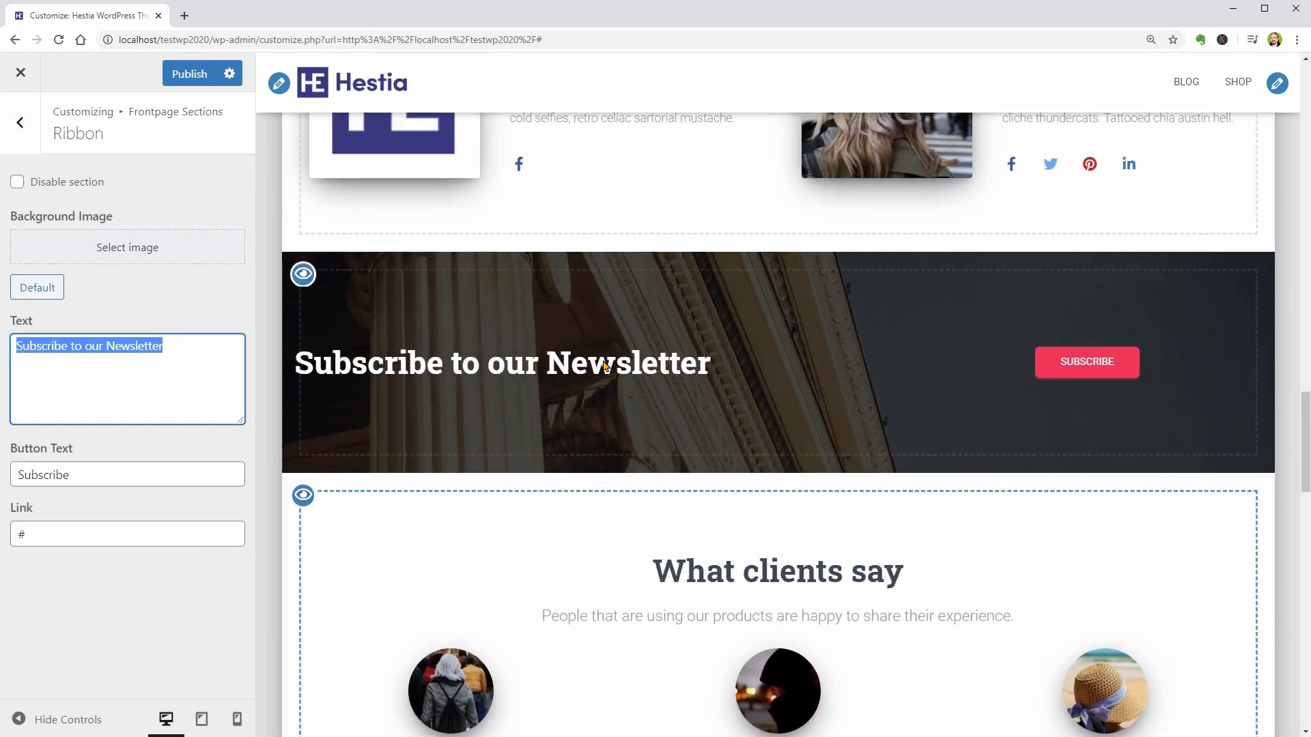
{"action": "left_click_drag", "start_coordinate": [707, 369], "coordinate": [297, 372]}
- Set the Ribbon's background image to hestia-bk.jpg from the media library and select the ribbon text
{"action": "left_click", "coordinate": [101, 251]}
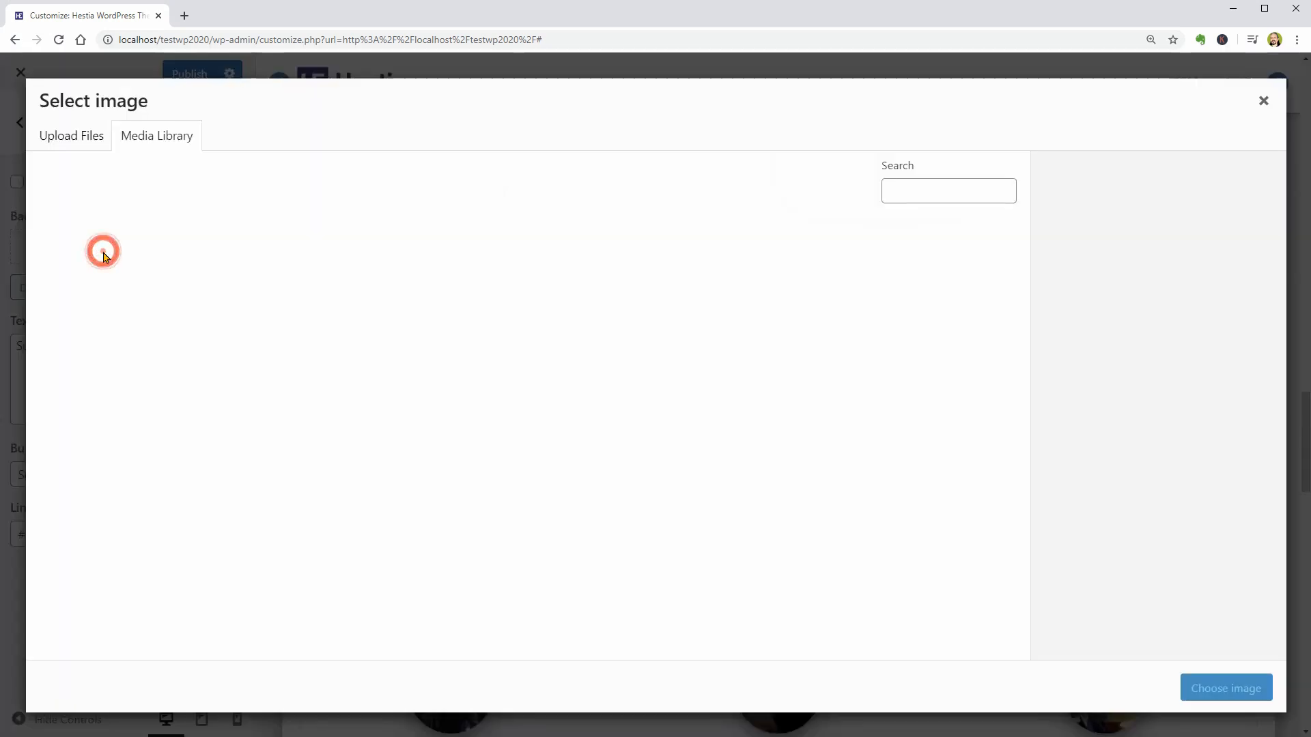
{"action": "left_click", "coordinate": [103, 257]}
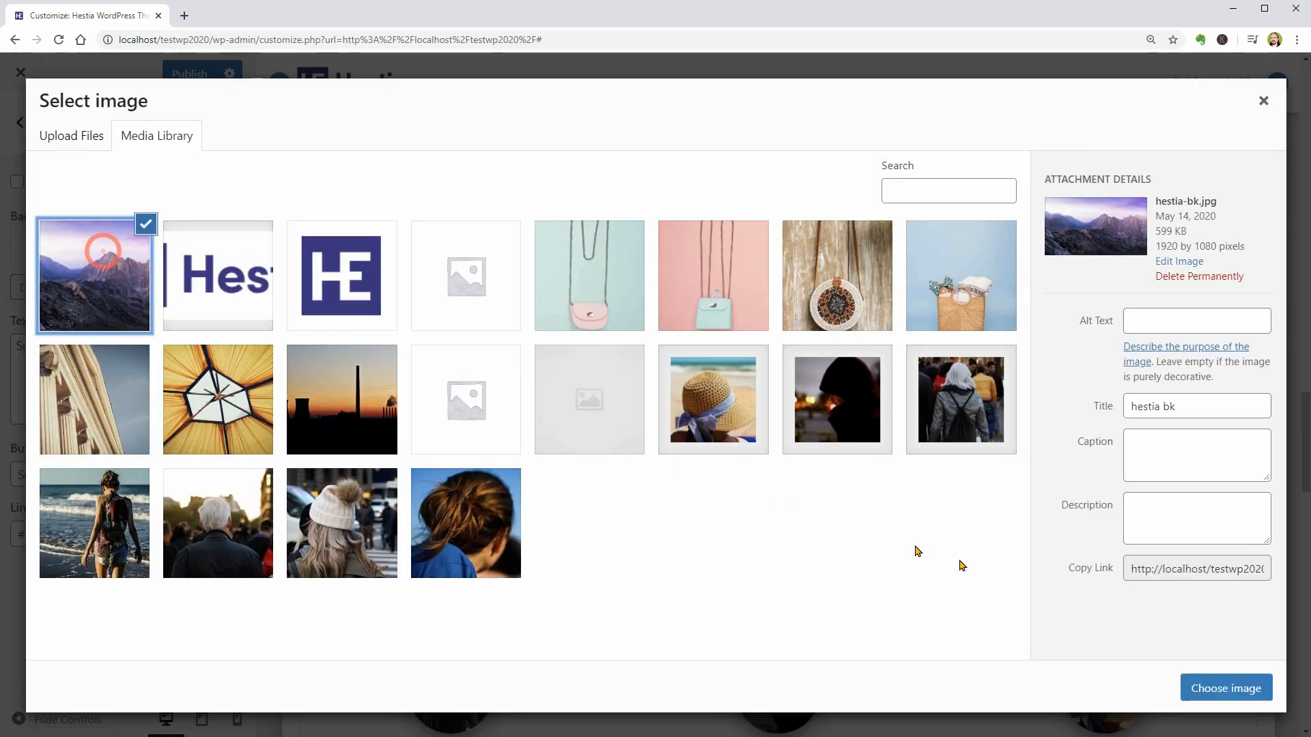
{"action": "left_click", "coordinate": [1204, 690]}
{"action": "triple_click", "coordinate": [159, 440]}
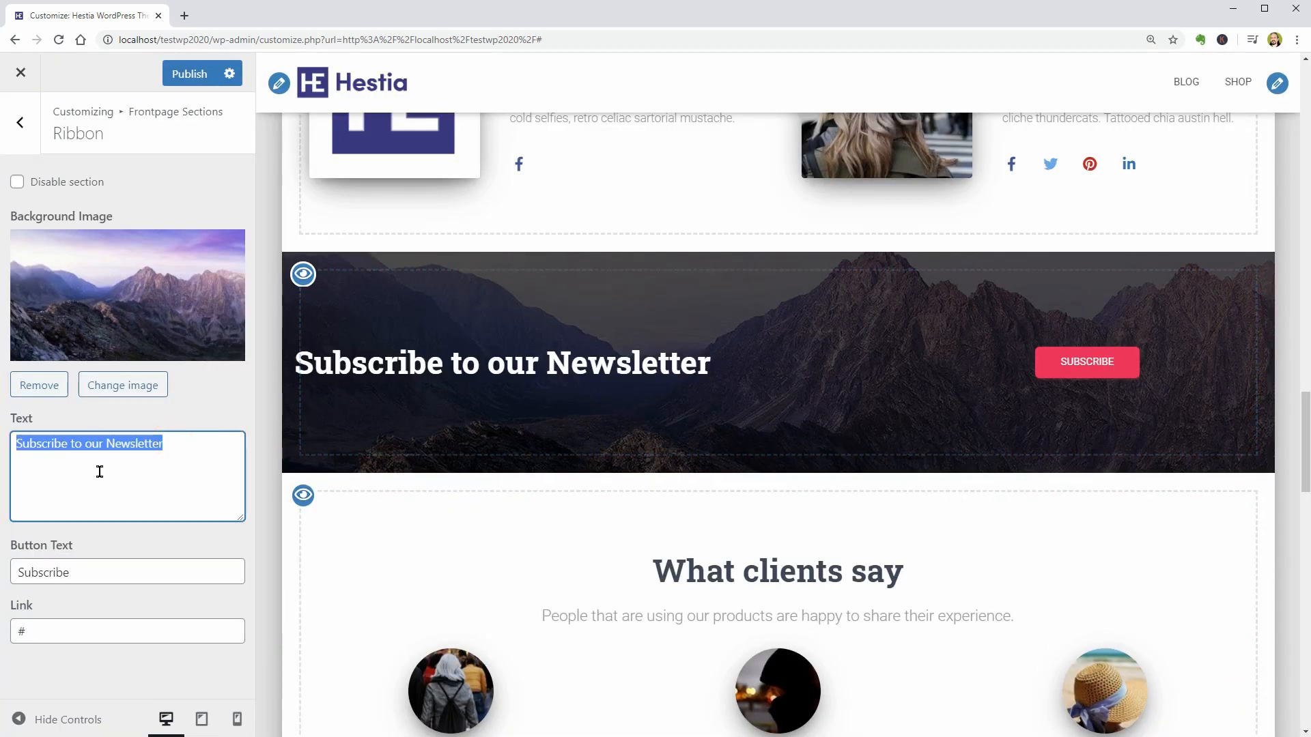
- Check the Ribbon section's button text and link fields, then return to the main customization options
{"action": "triple_click", "coordinate": [88, 574]}
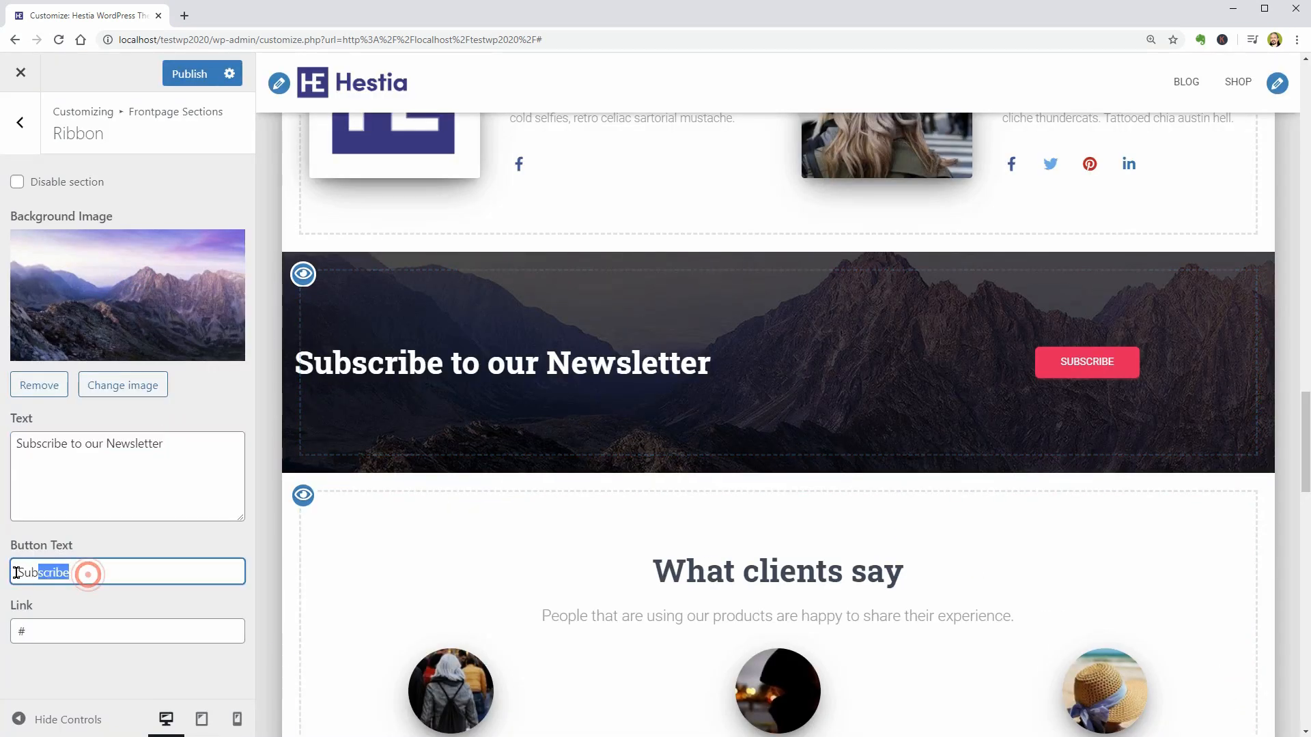
{"action": "left_click", "coordinate": [69, 632]}
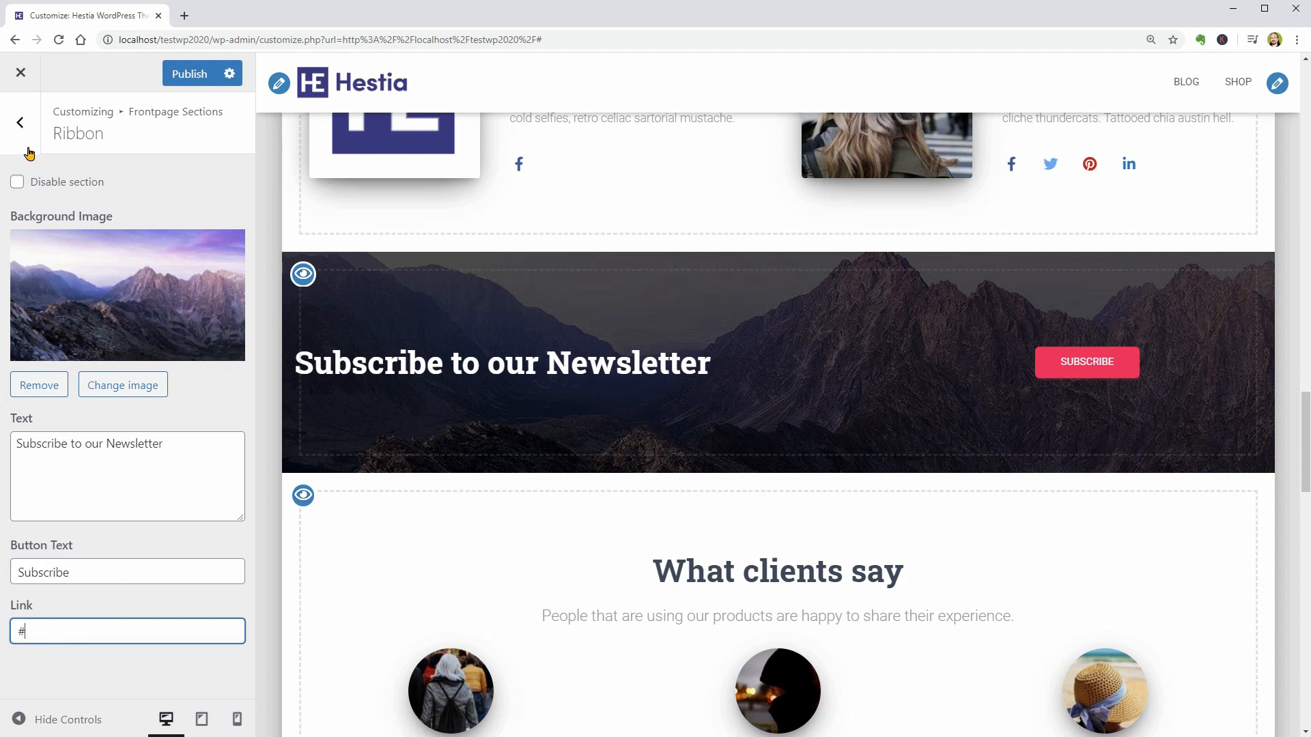
{"action": "left_click", "coordinate": [21, 123]}
{"action": "left_click", "coordinate": [21, 136]}
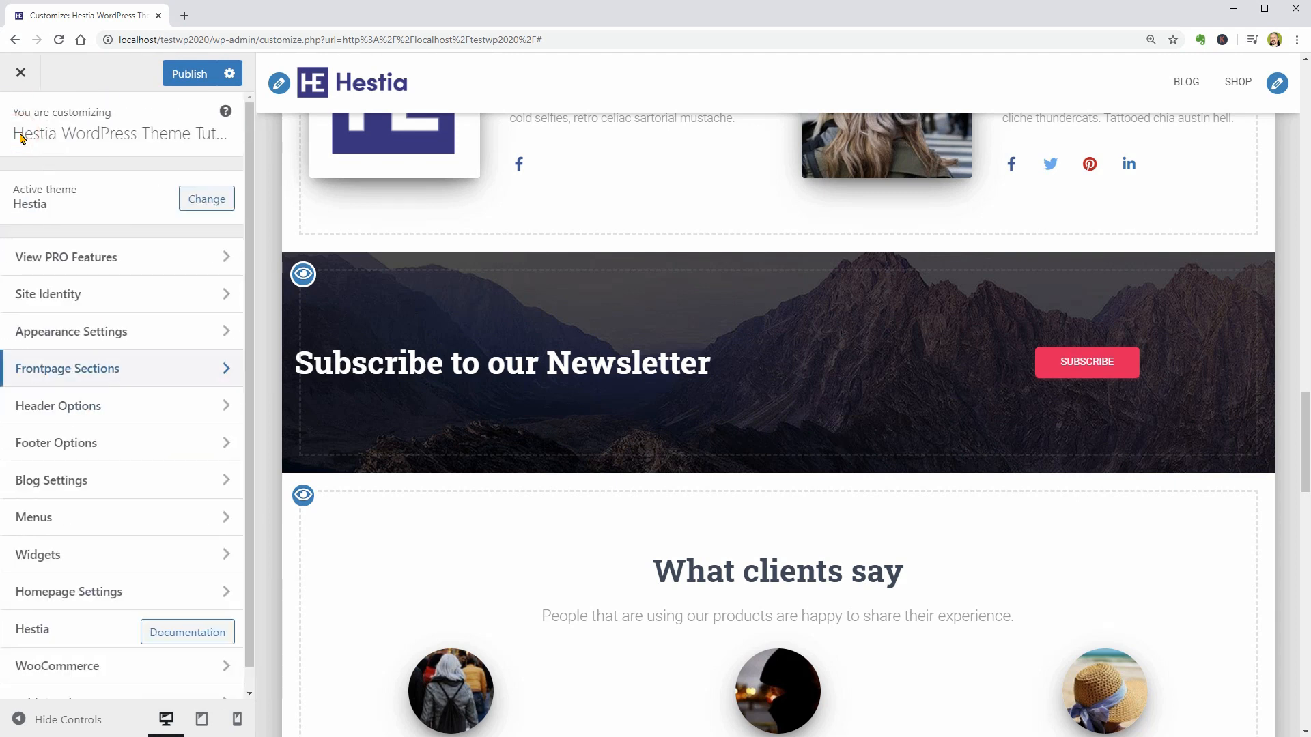
- In the button appearance settings, set the padding to 15 and 70 px and the border radius to 5, and publish the changes
{"action": "left_click", "coordinate": [181, 334]}
{"action": "left_click", "coordinate": [182, 338]}
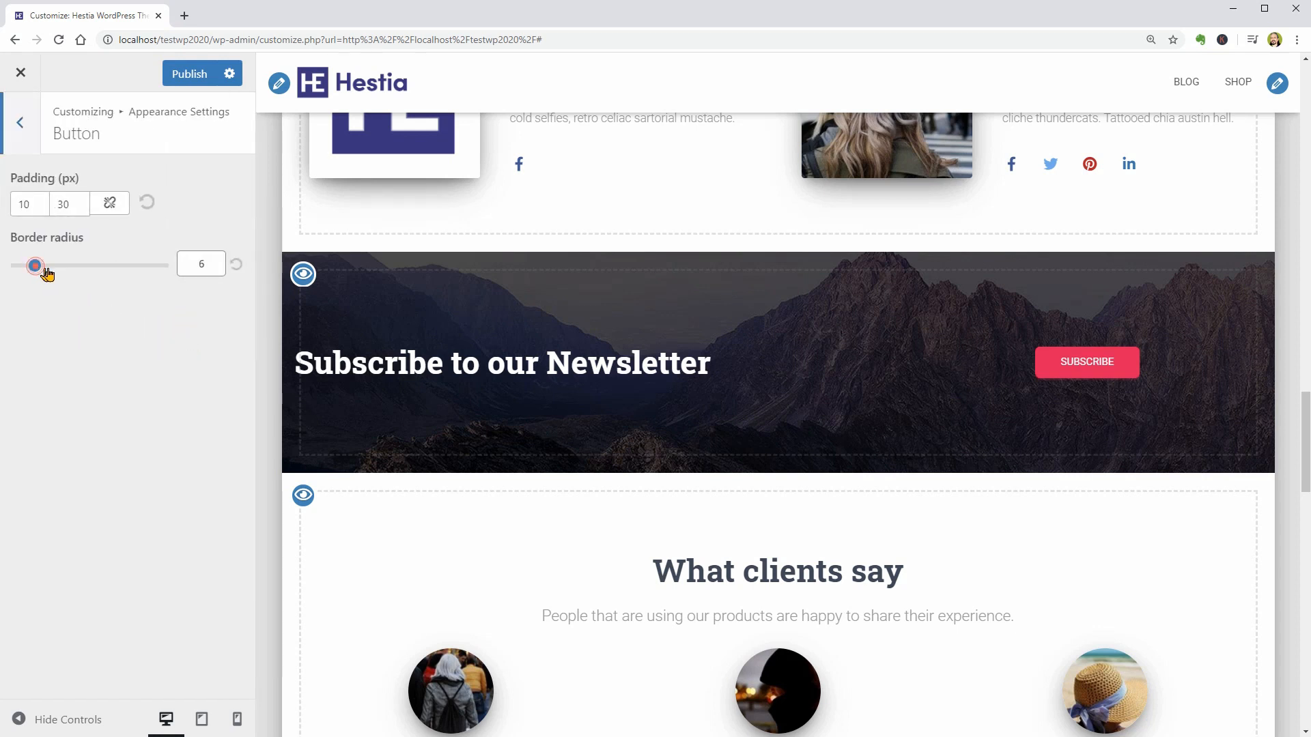
{"action": "double_click", "coordinate": [27, 208]}
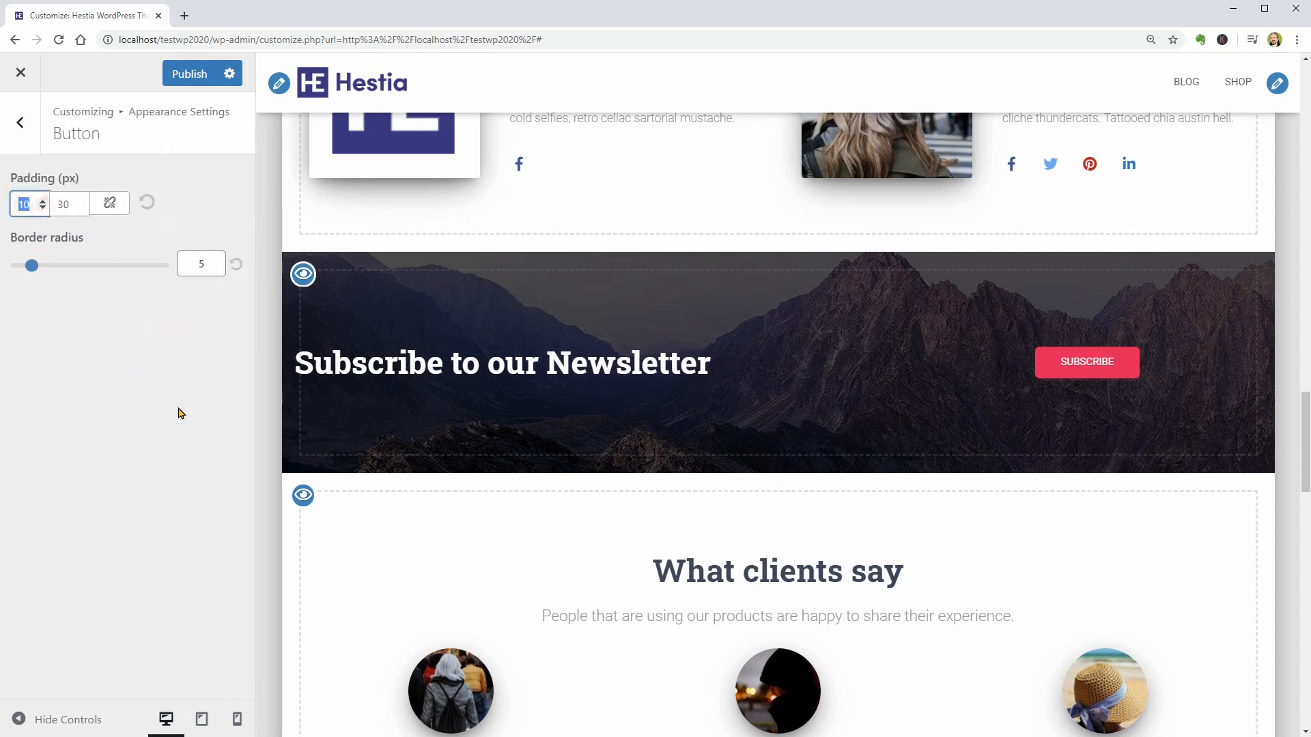
{"action": "type", "text": "15"}
{"action": "key", "text": "Tab"}
{"action": "type", "text": "70"}
{"action": "left_click", "coordinate": [189, 74]}
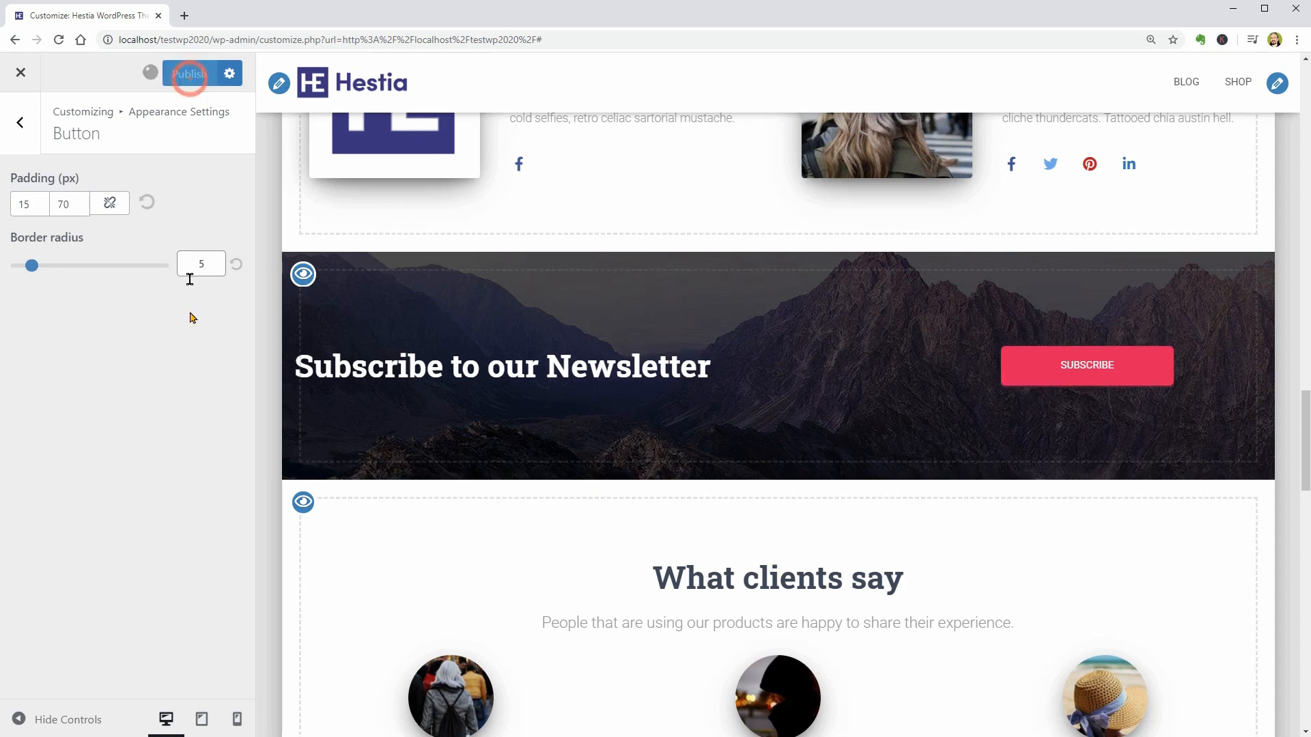
- Review the Testimonials frontpage section and the image, title, subtitle, text and link fields of its first testimonial
{"action": "left_click", "coordinate": [20, 122]}
{"action": "left_click", "coordinate": [20, 122]}
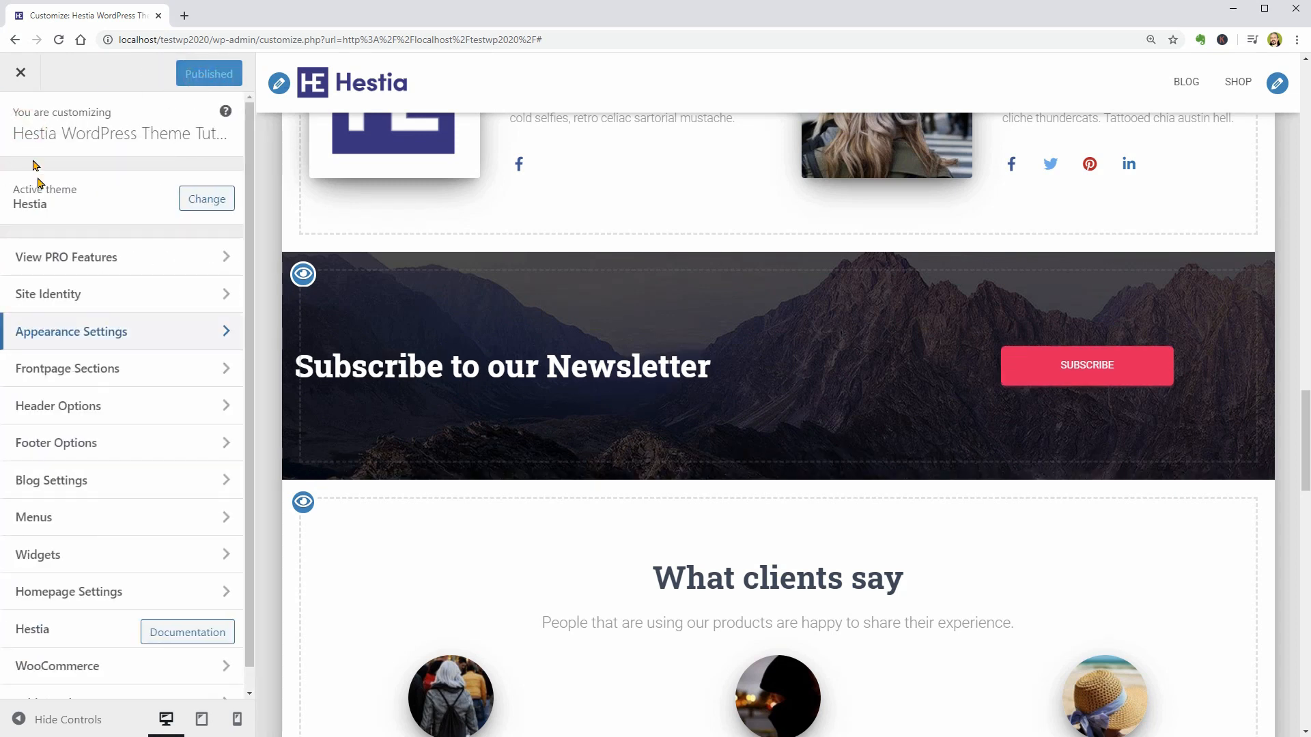
{"action": "left_click", "coordinate": [166, 369]}
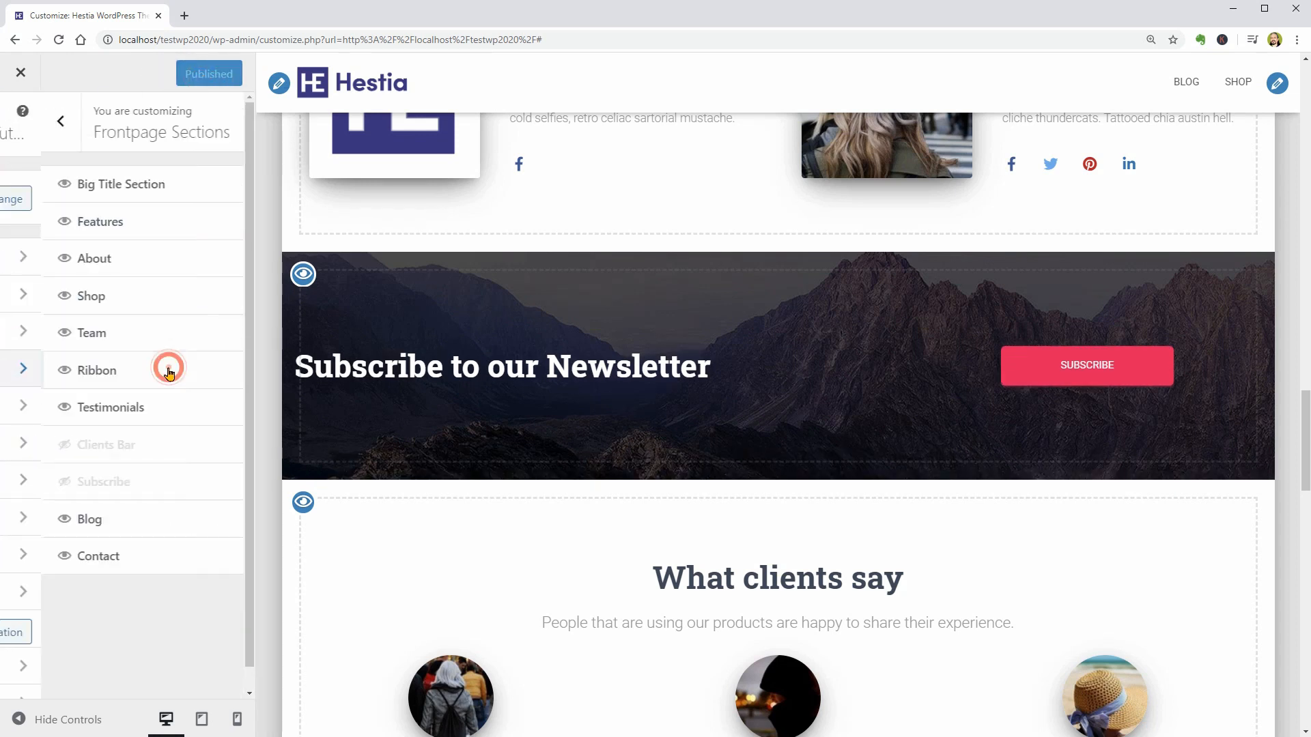
{"action": "left_click", "coordinate": [174, 408]}
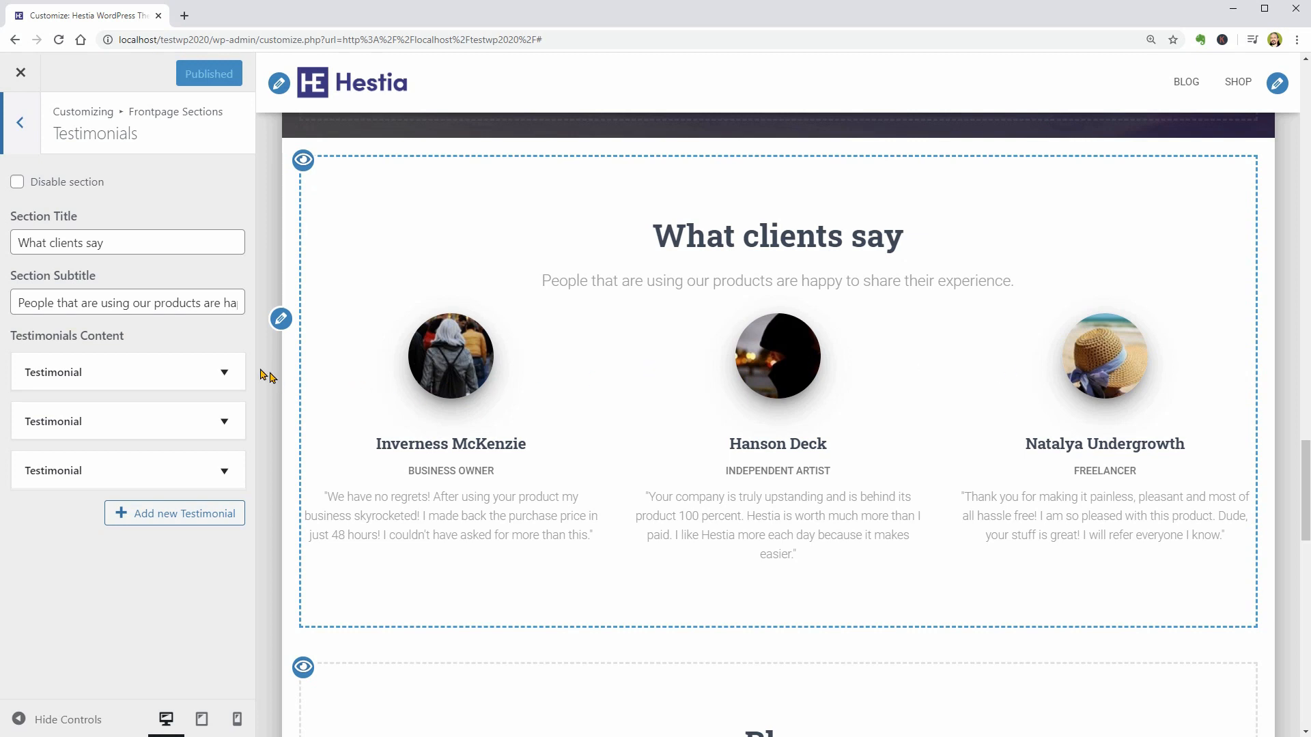
{"action": "left_click", "coordinate": [224, 369]}
{"action": "left_click", "coordinate": [223, 370]}
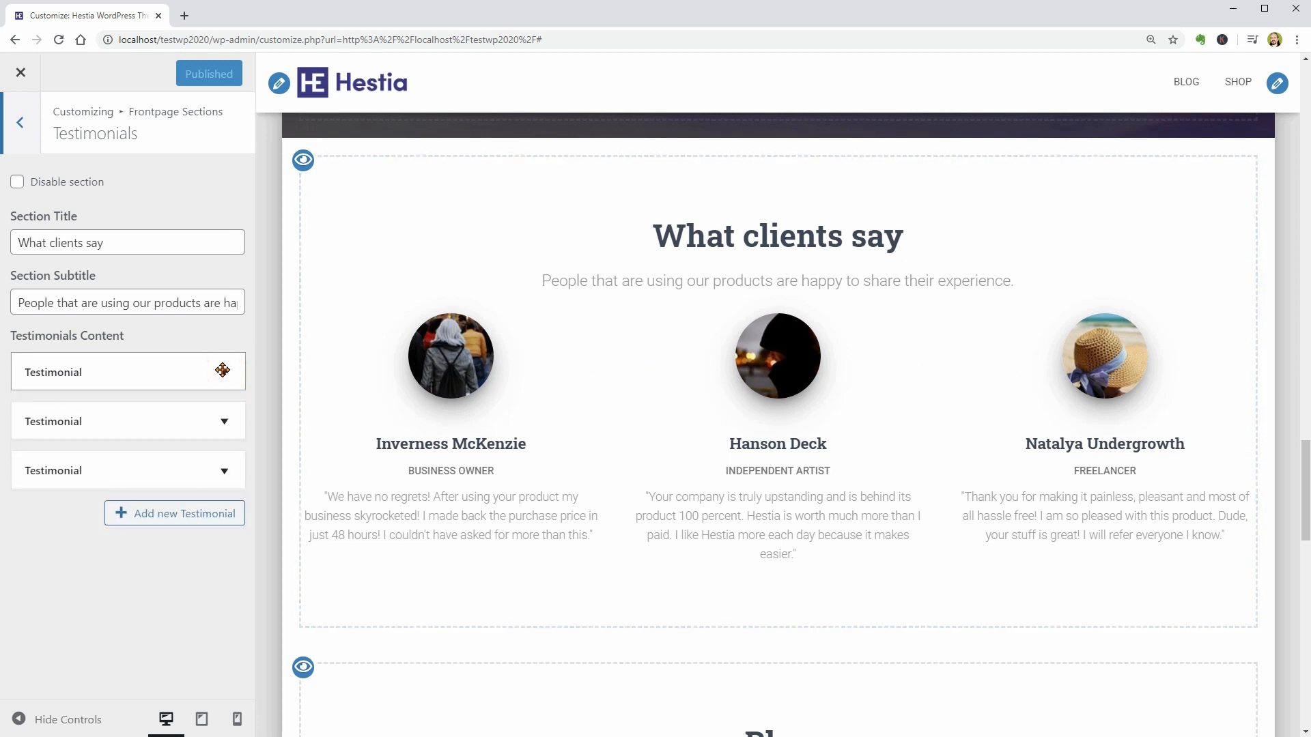
{"action": "left_click", "coordinate": [222, 369]}
{"action": "scroll", "coordinate": [223, 372], "scroll_direction": "down", "scroll_amount": 3}
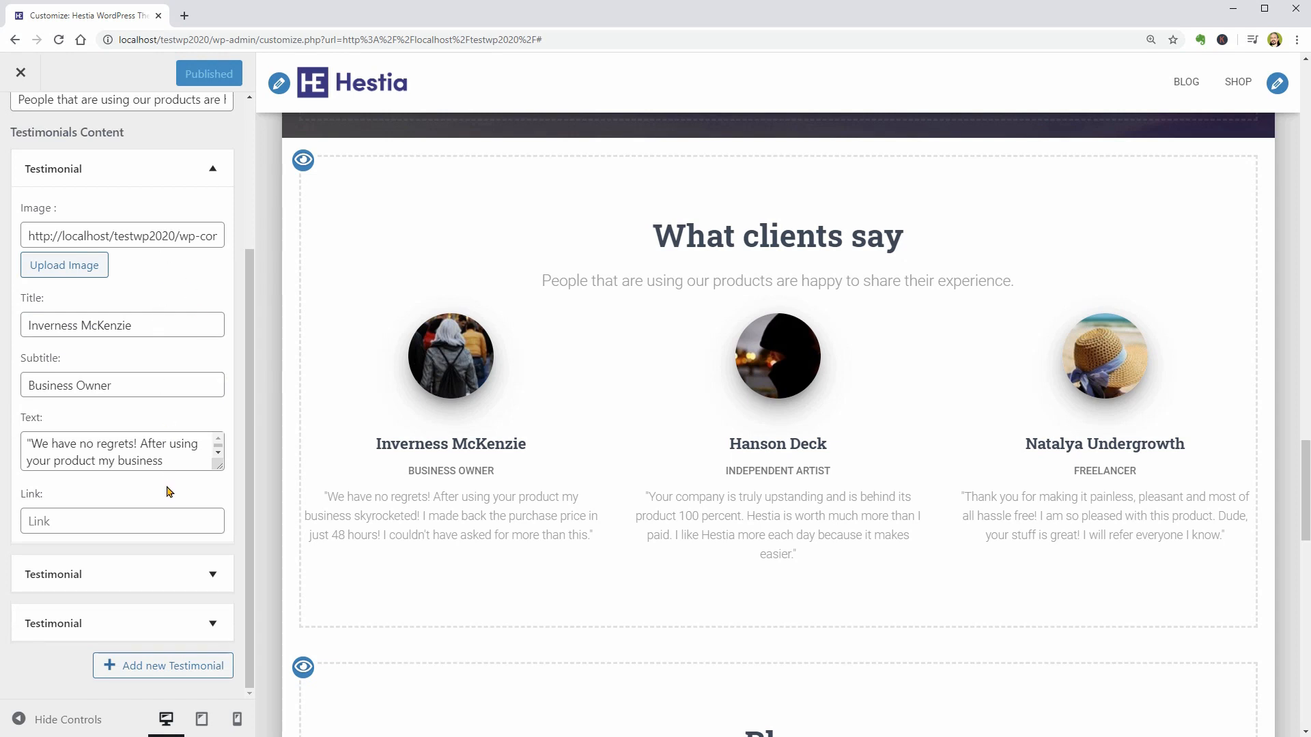
{"action": "scroll", "coordinate": [145, 331], "scroll_direction": "up", "scroll_amount": 3}
{"action": "left_click", "coordinate": [27, 128]}
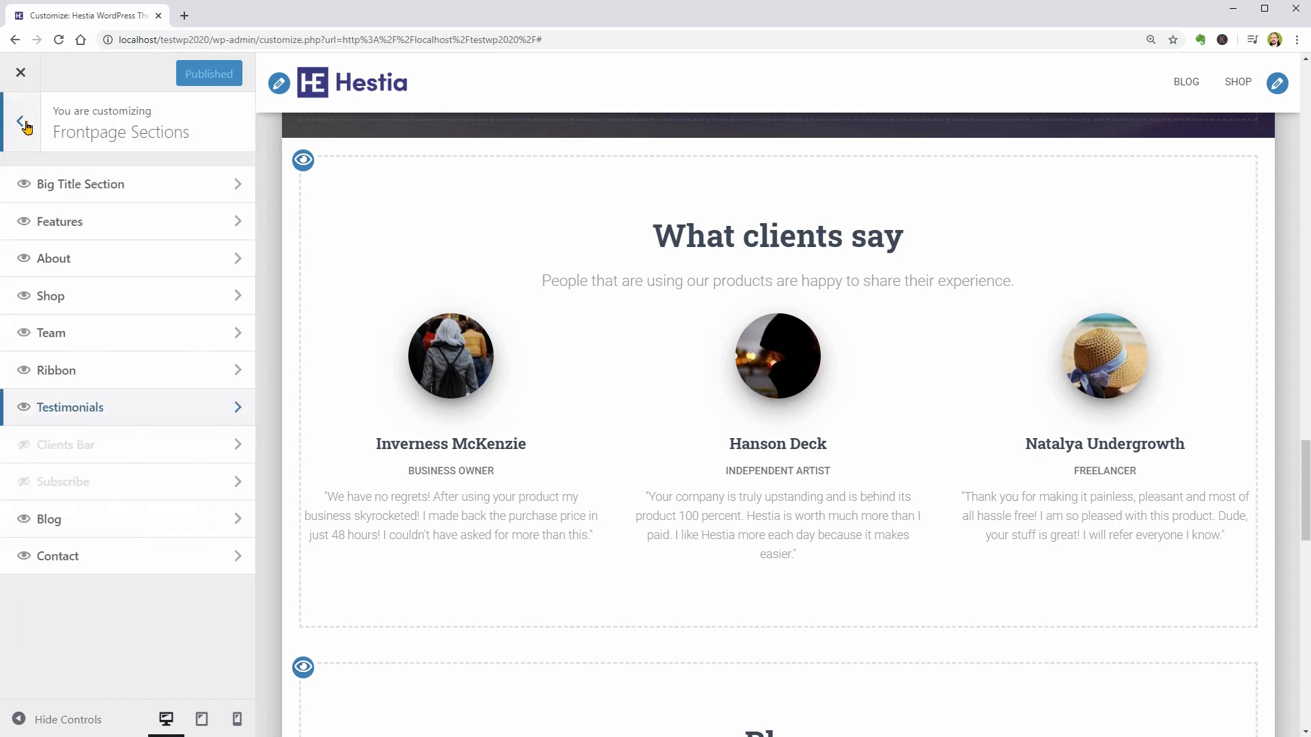
- Enable the Clients Bar frontpage section and set its client image to the full Hestia logo from the media library
{"action": "left_click", "coordinate": [25, 446]}
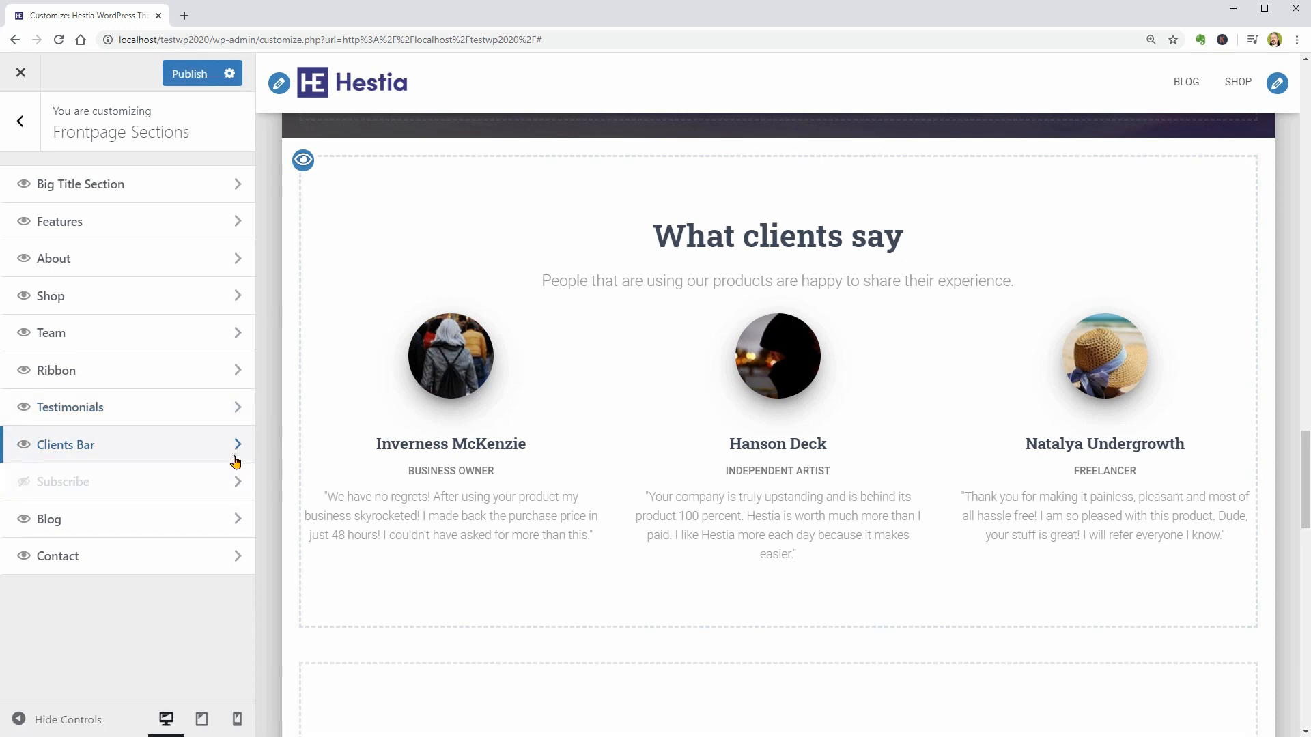
{"action": "left_click", "coordinate": [234, 459]}
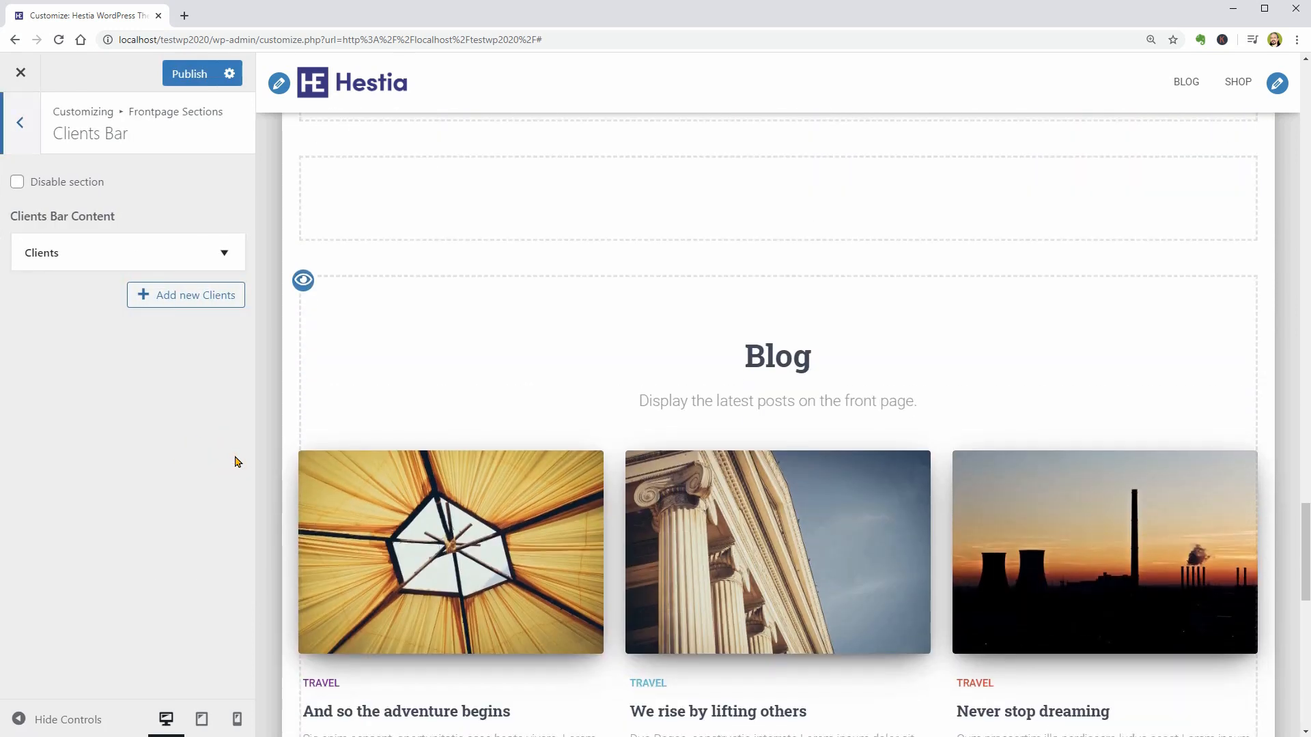
{"action": "left_click", "coordinate": [222, 255]}
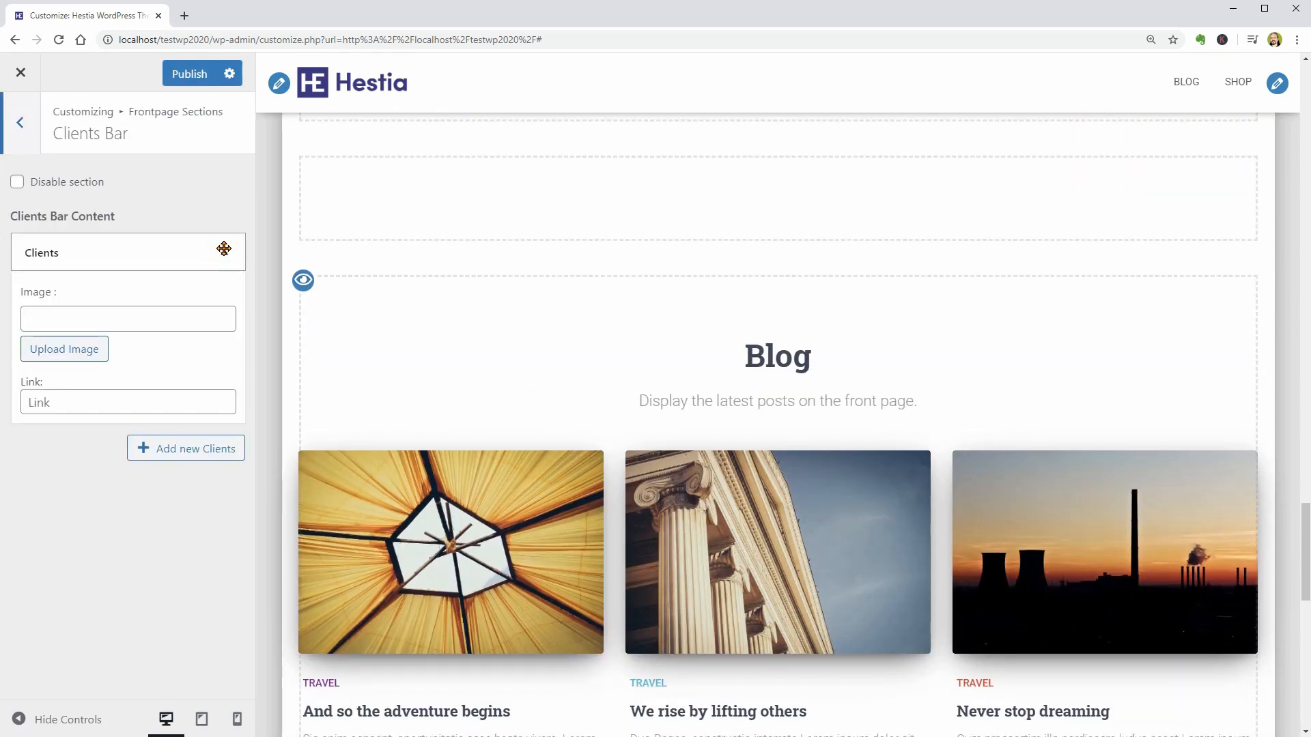
{"action": "left_click", "coordinate": [70, 349]}
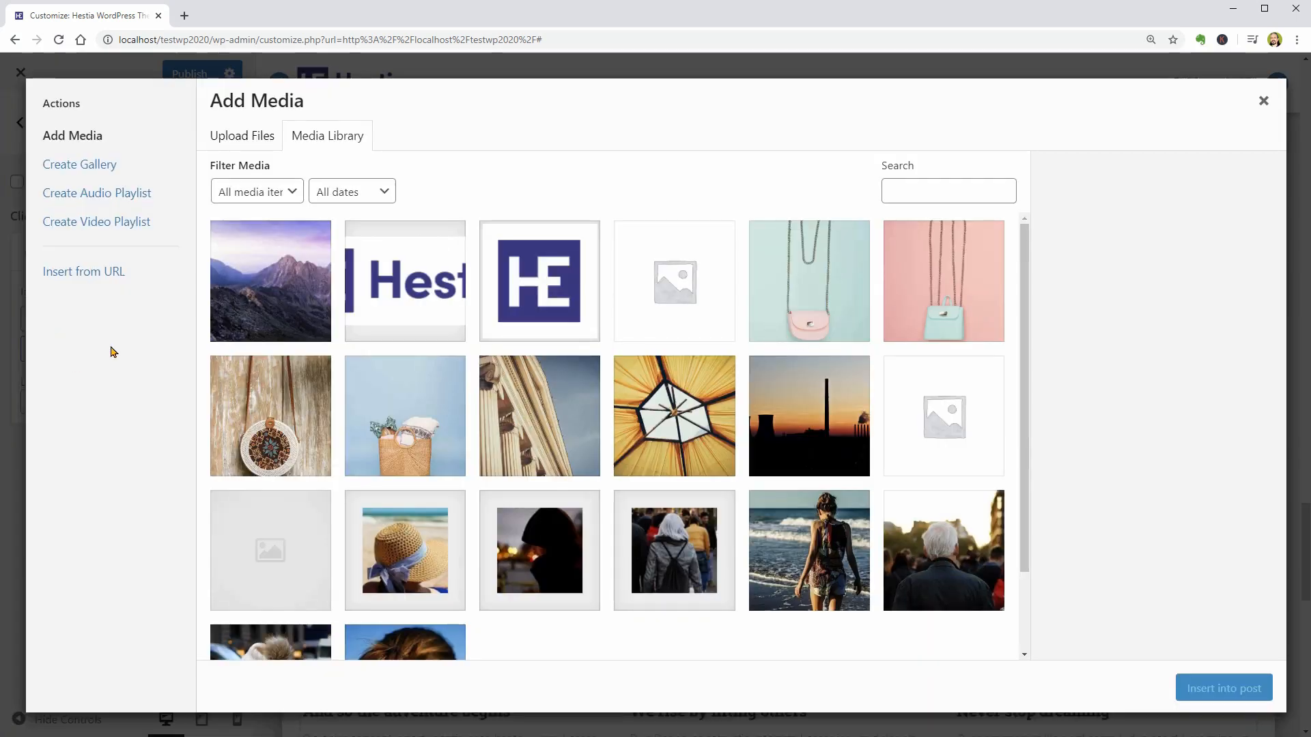
{"action": "left_click", "coordinate": [371, 290]}
{"action": "left_click", "coordinate": [1208, 686]}
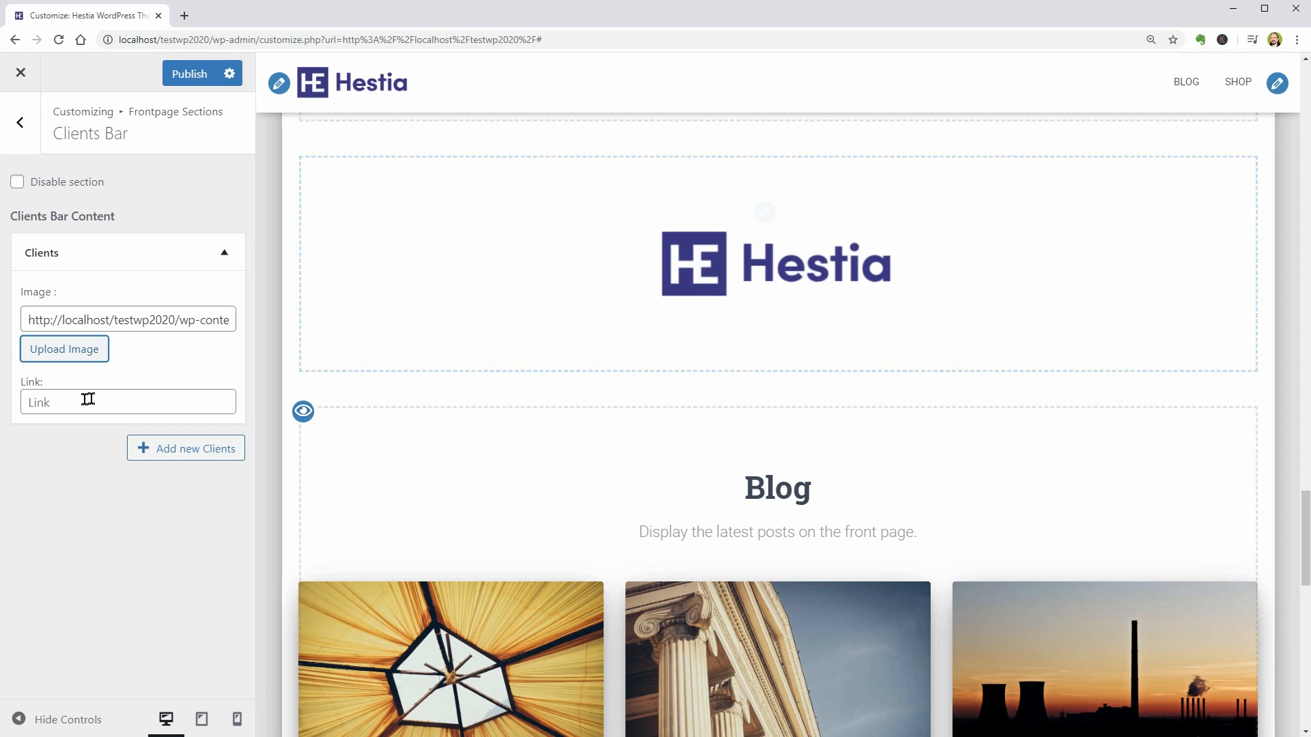
{"action": "left_click", "coordinate": [67, 404]}
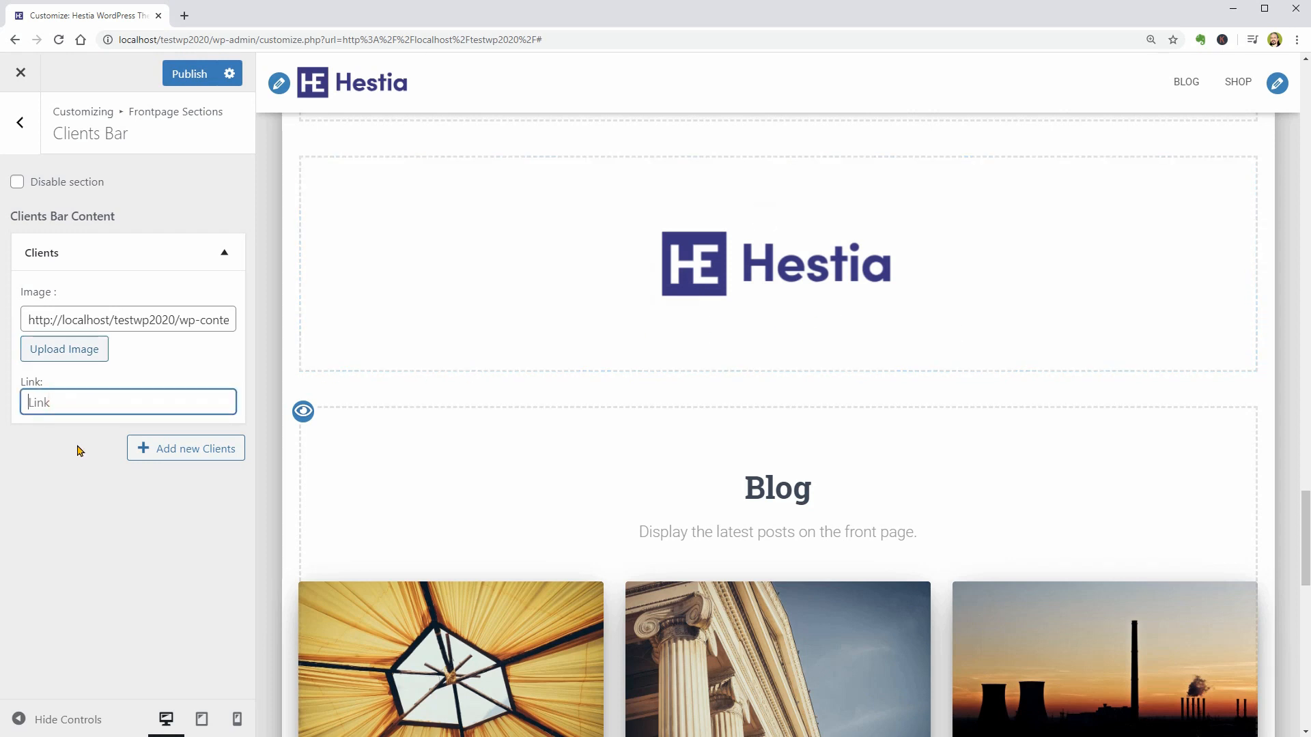
{"action": "left_click", "coordinate": [21, 124]}
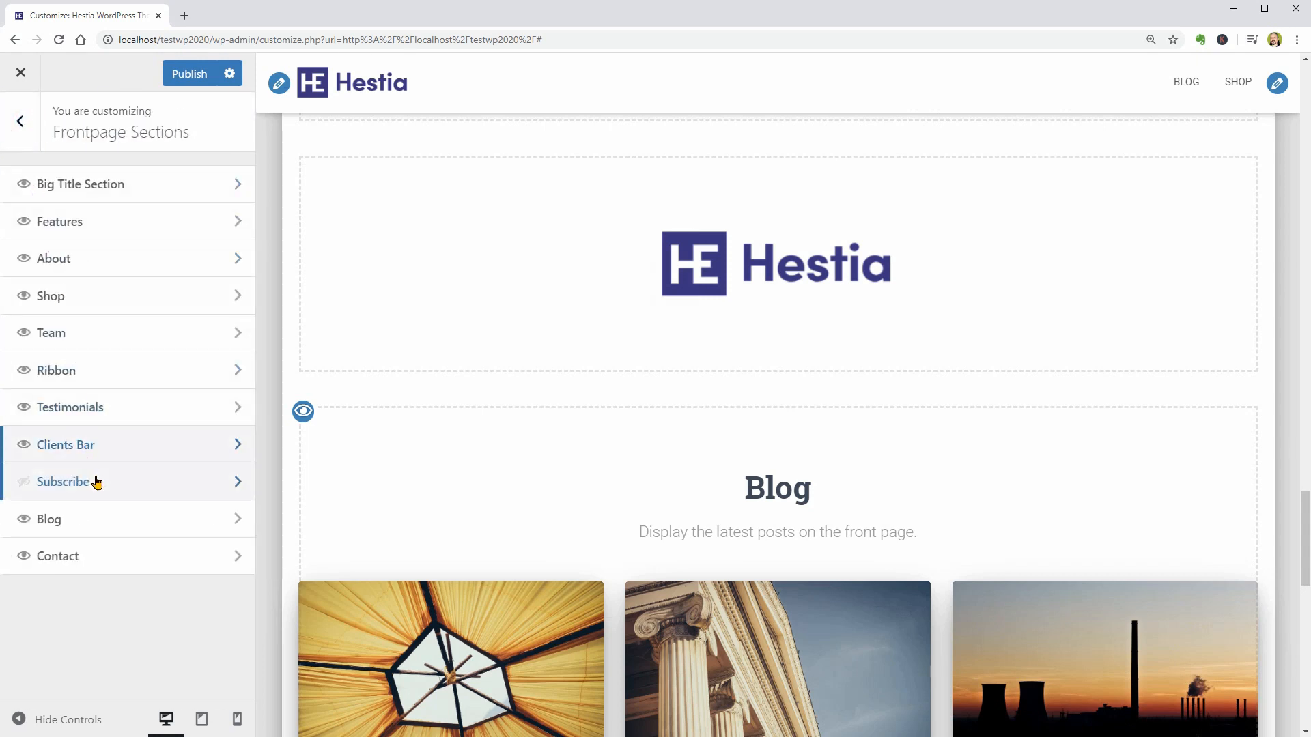
- Enable the Subscribe frontpage section and install and activate the SendinBlue plugin from its settings
{"action": "left_click", "coordinate": [27, 483]}
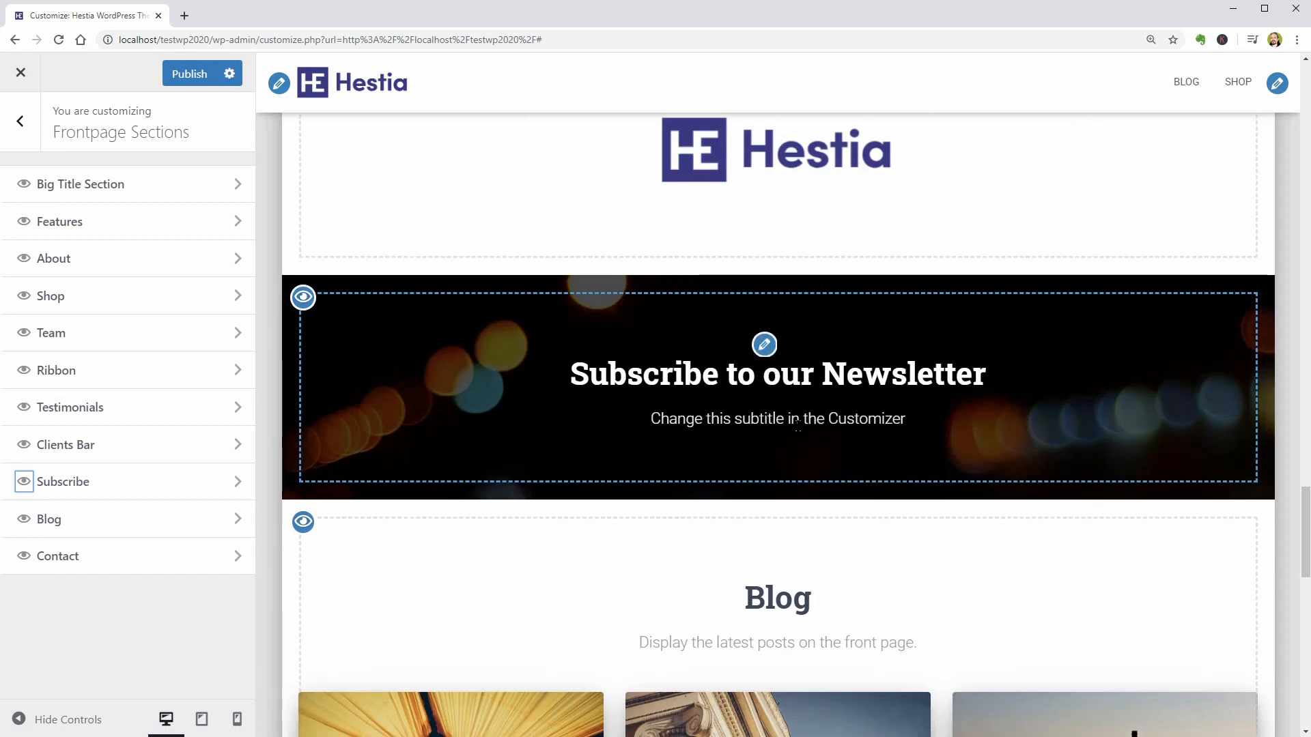
{"action": "left_click", "coordinate": [234, 484]}
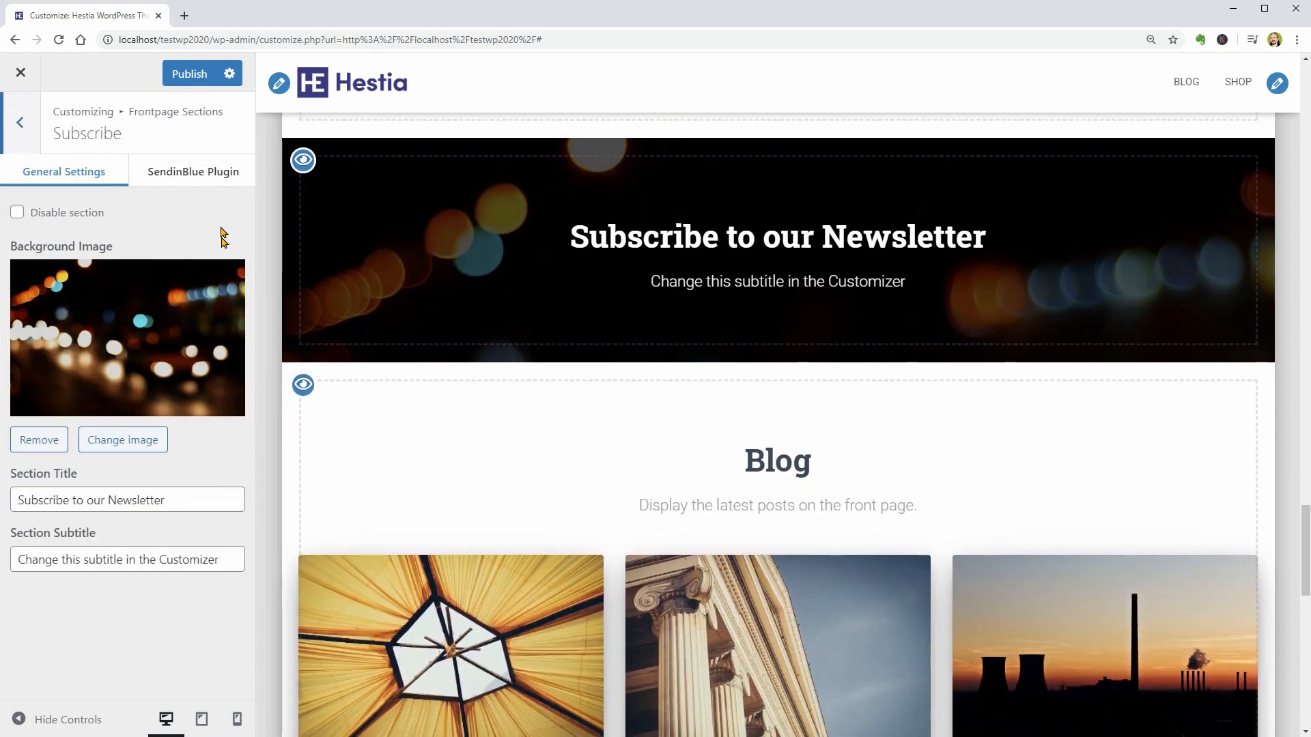
{"action": "left_click", "coordinate": [205, 180]}
{"action": "left_click", "coordinate": [87, 252]}
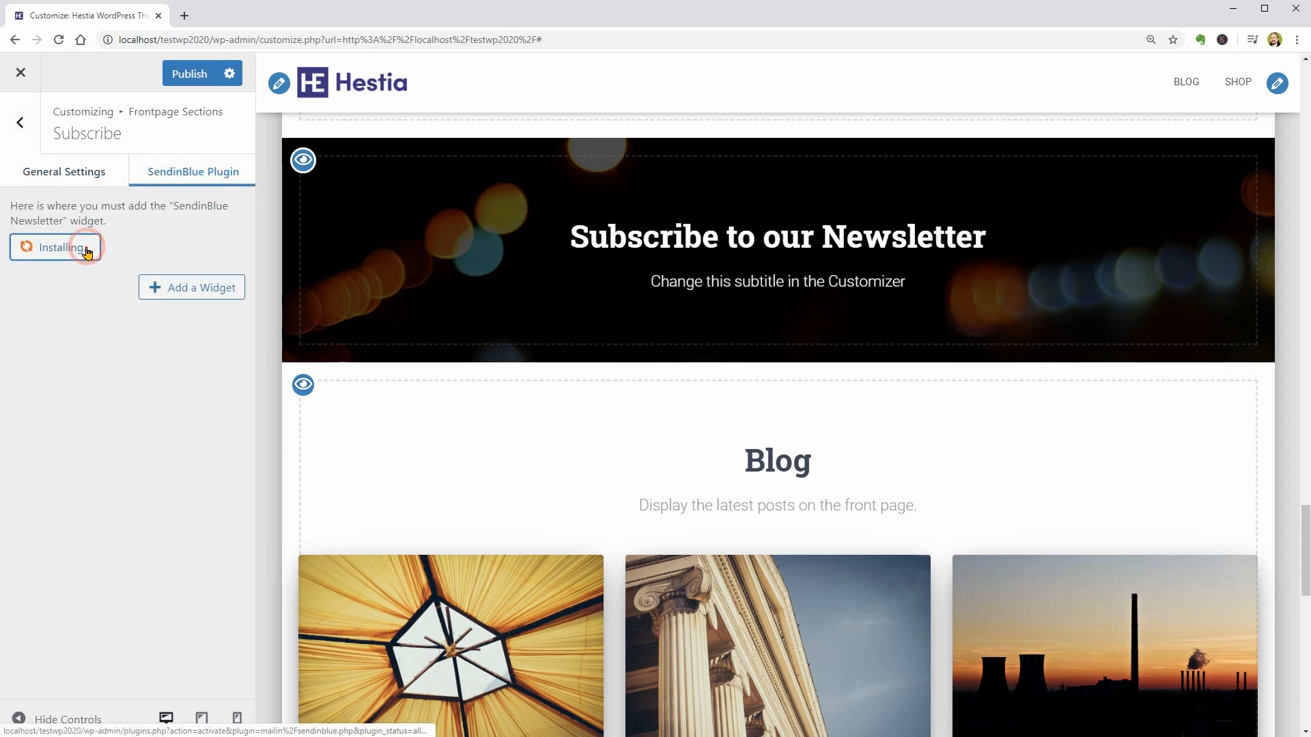
{"action": "left_click", "coordinate": [722, 117]}
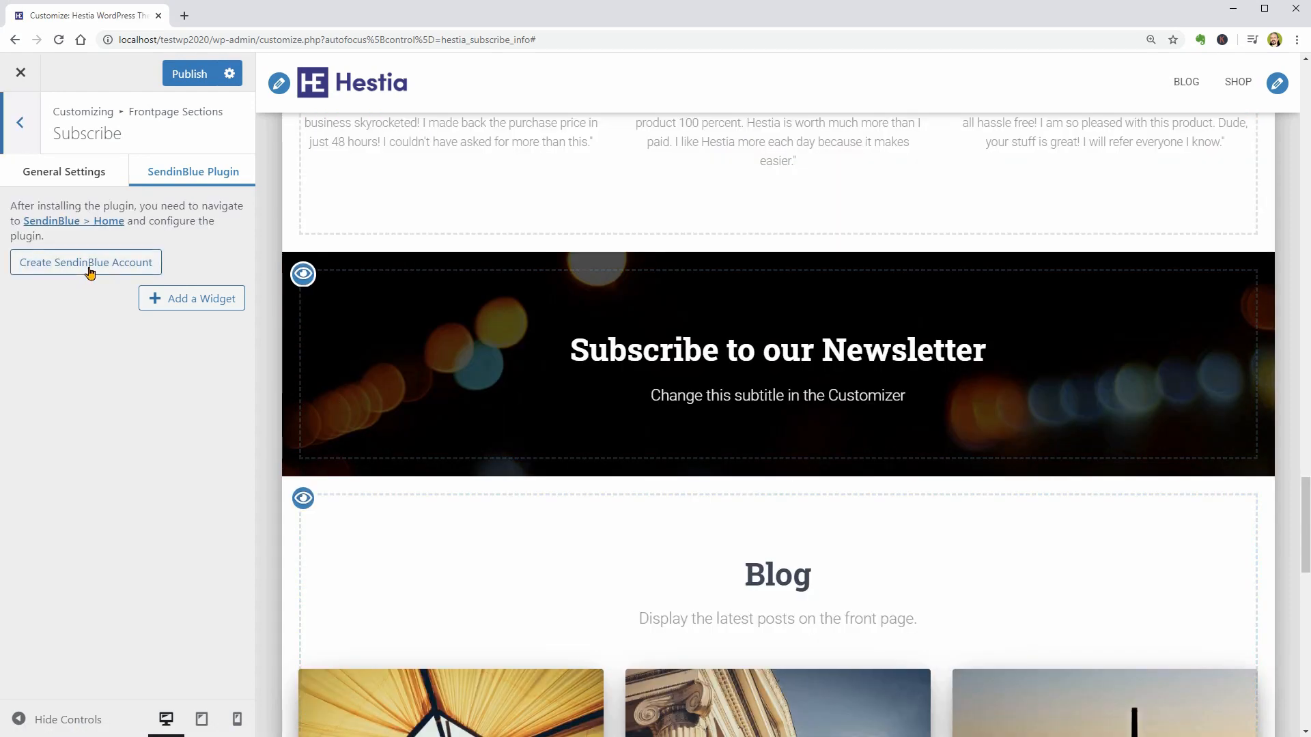
- Go to the Sendinblue website, open the account's SMTP & API page and select the API key for copying
{"action": "left_click", "coordinate": [87, 262]}
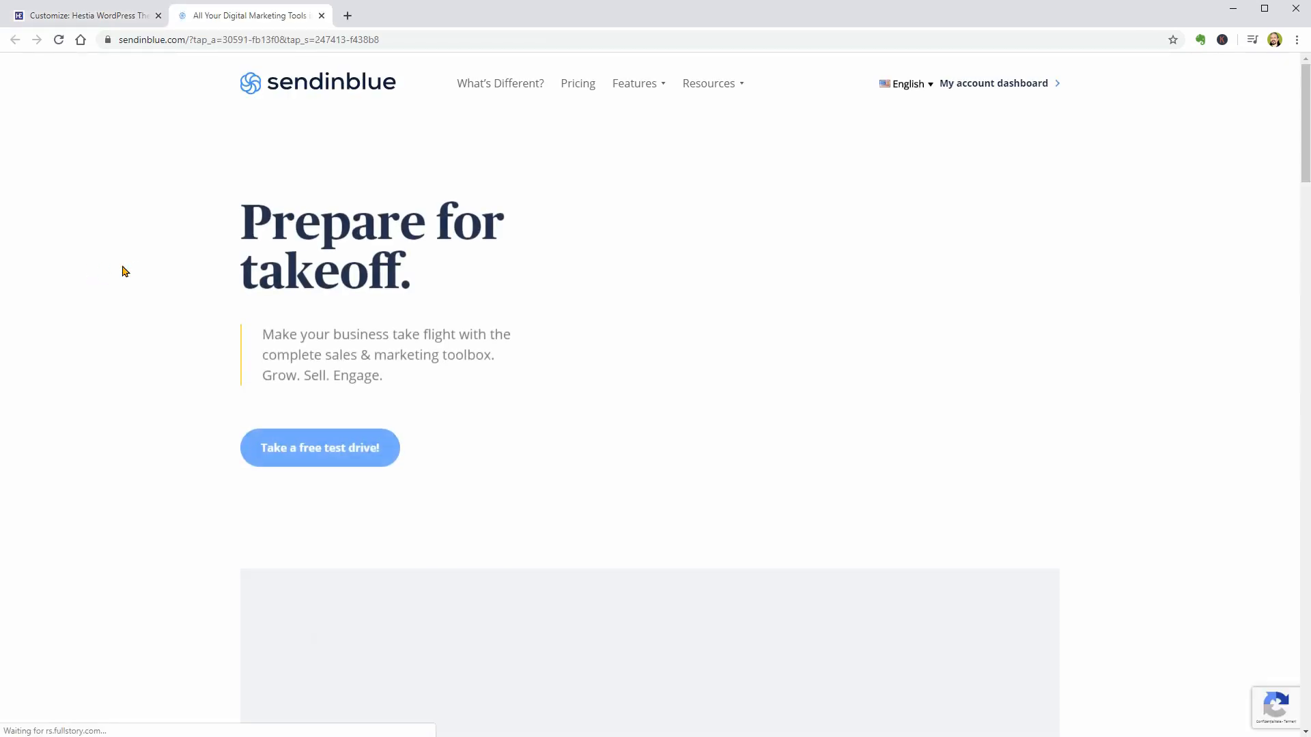
{"action": "left_click", "coordinate": [1046, 85]}
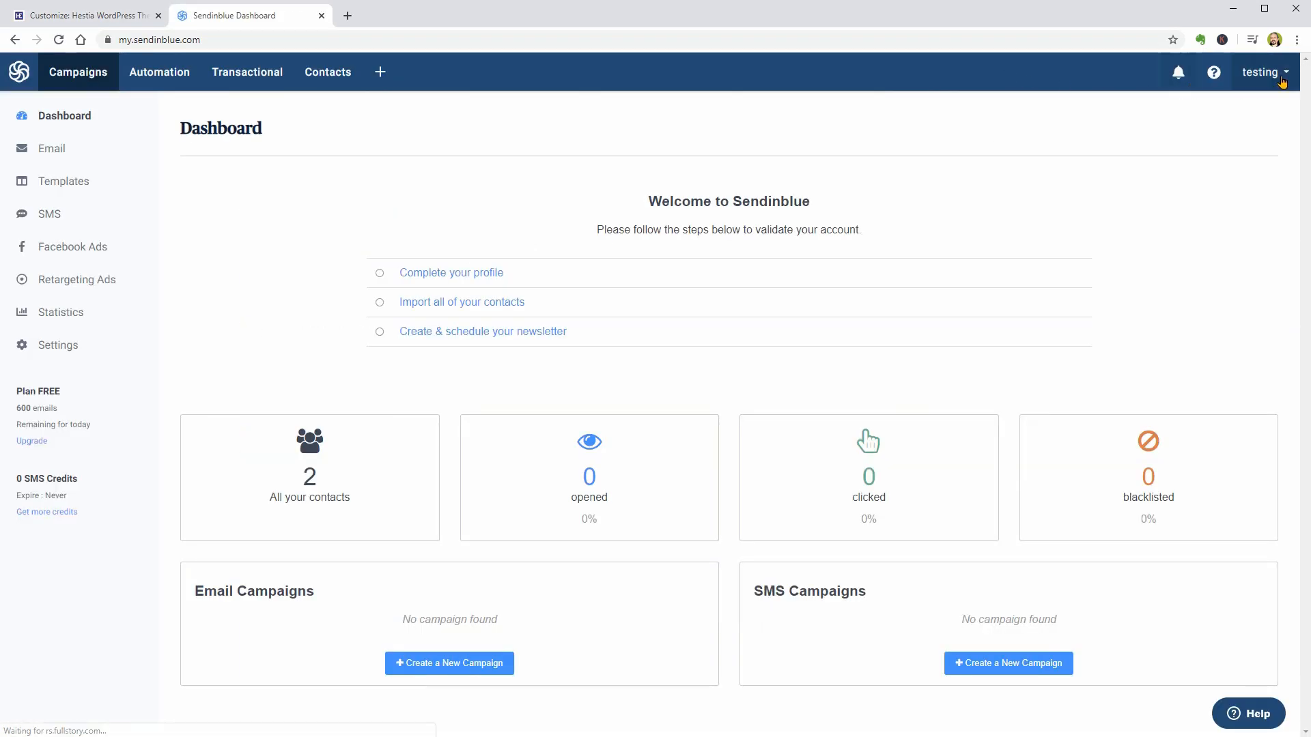
{"action": "left_click", "coordinate": [1286, 80]}
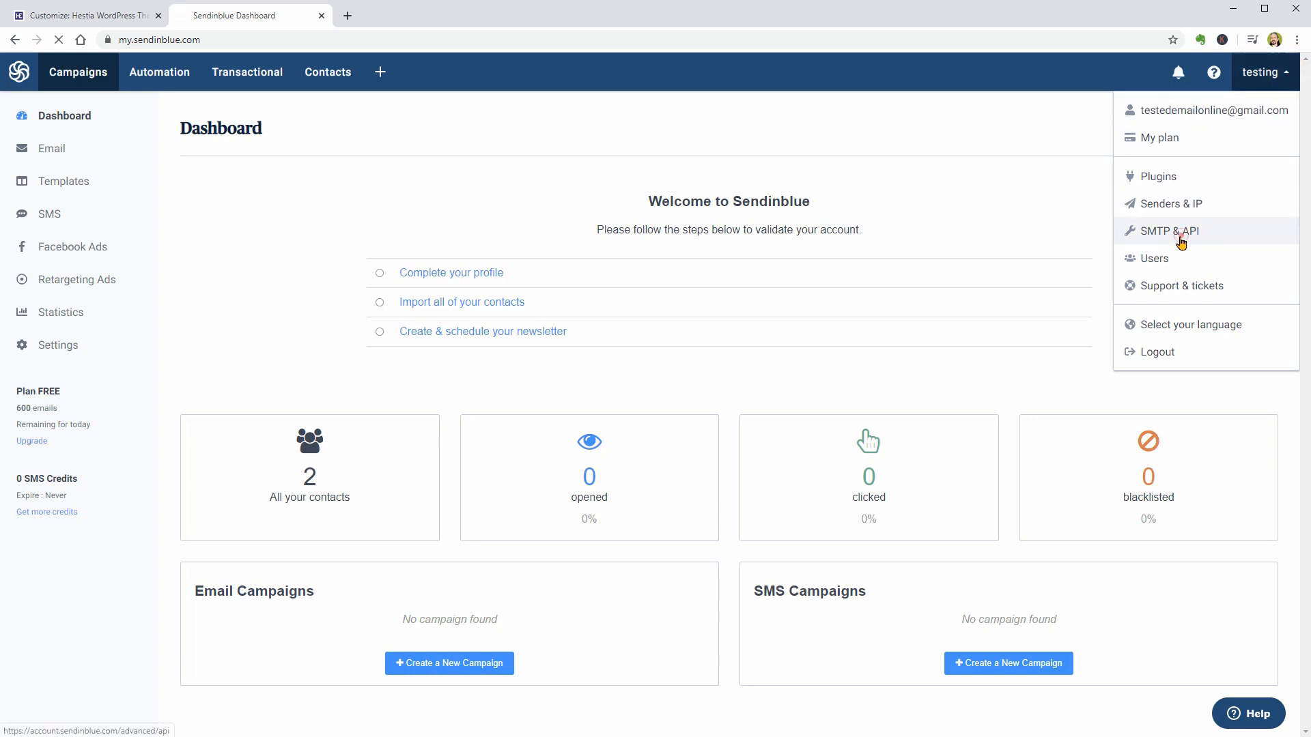
{"action": "left_click", "coordinate": [1183, 236]}
{"action": "double_click", "coordinate": [497, 318]}
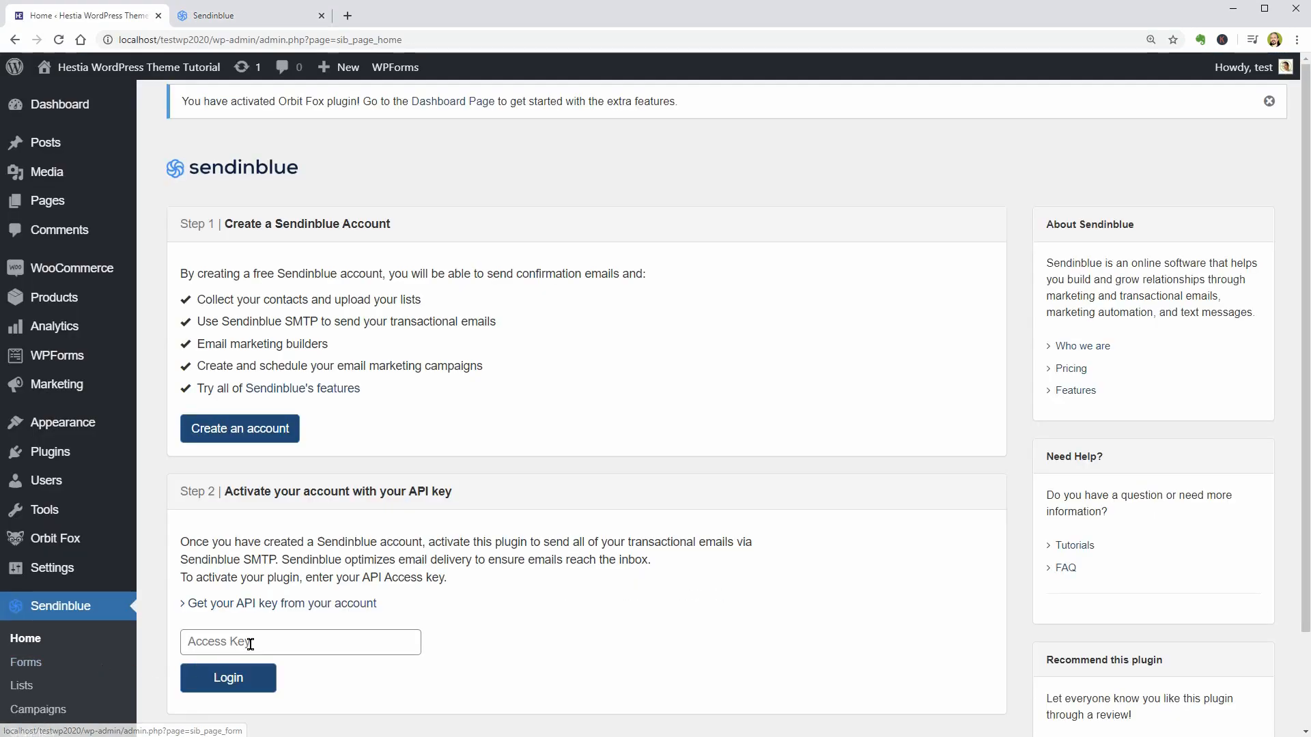
- Paste the API key into the Sendinblue plugin's access key field in WordPress and log in
{"action": "right_click", "coordinate": [251, 644]}
{"action": "left_click", "coordinate": [283, 517]}
{"action": "left_click", "coordinate": [258, 678]}
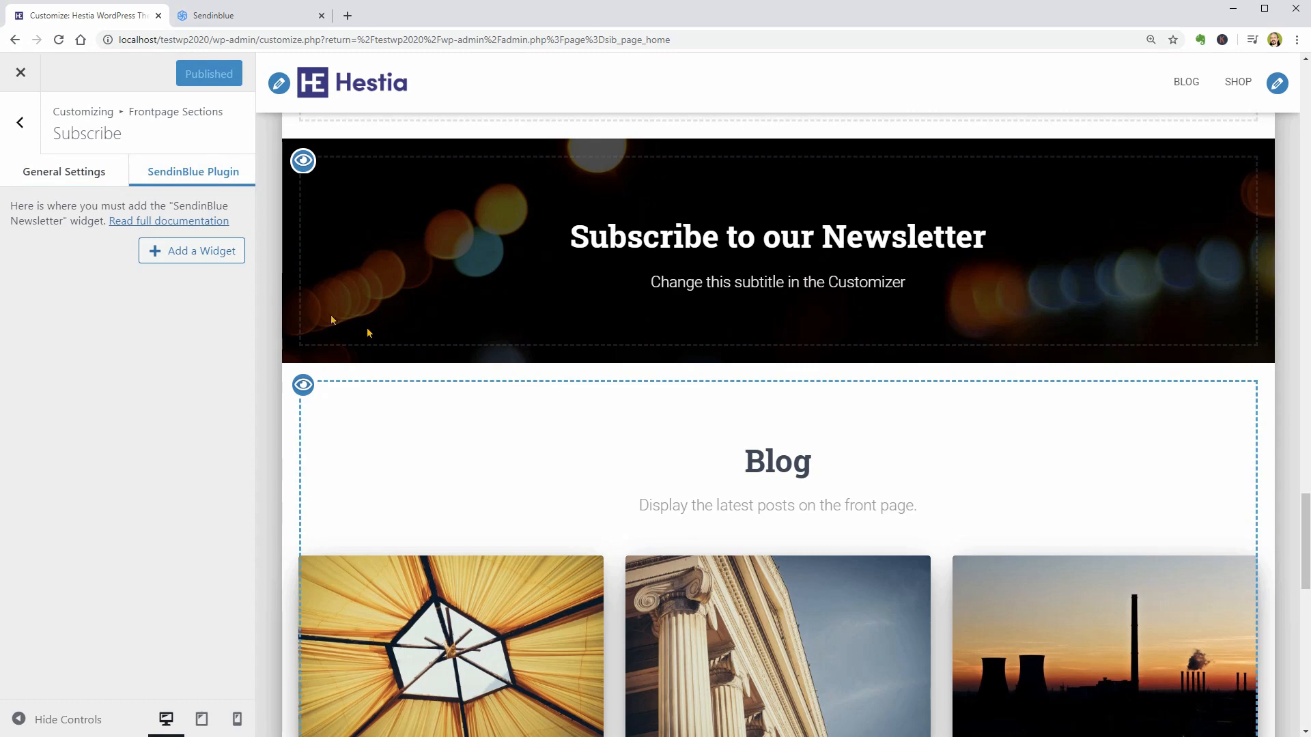
- Add the Sendinblue Widget to the Subscribe section, apply it with the Default Form and publish the changes
{"action": "left_click", "coordinate": [208, 253]}
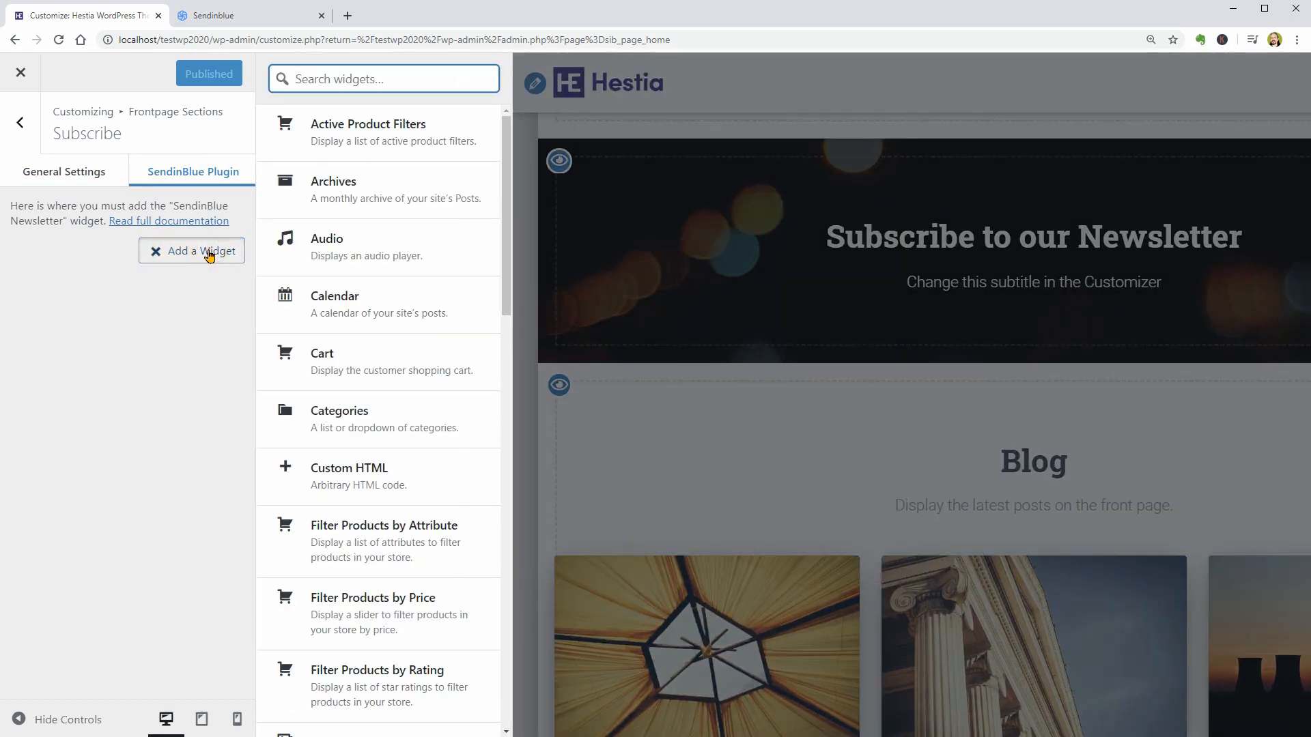
{"action": "type", "text": "sendin"}
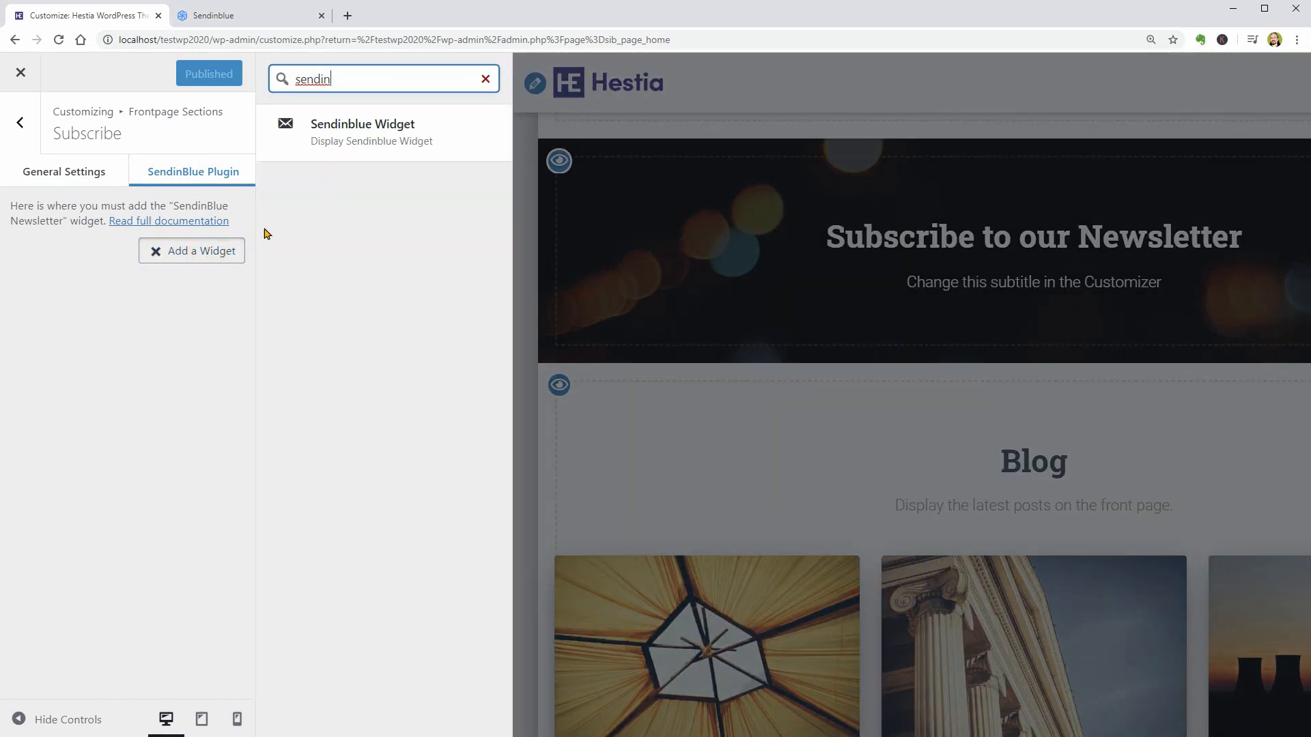
{"action": "left_click", "coordinate": [380, 133]}
{"action": "left_click", "coordinate": [136, 374]}
{"action": "left_click", "coordinate": [136, 374]}
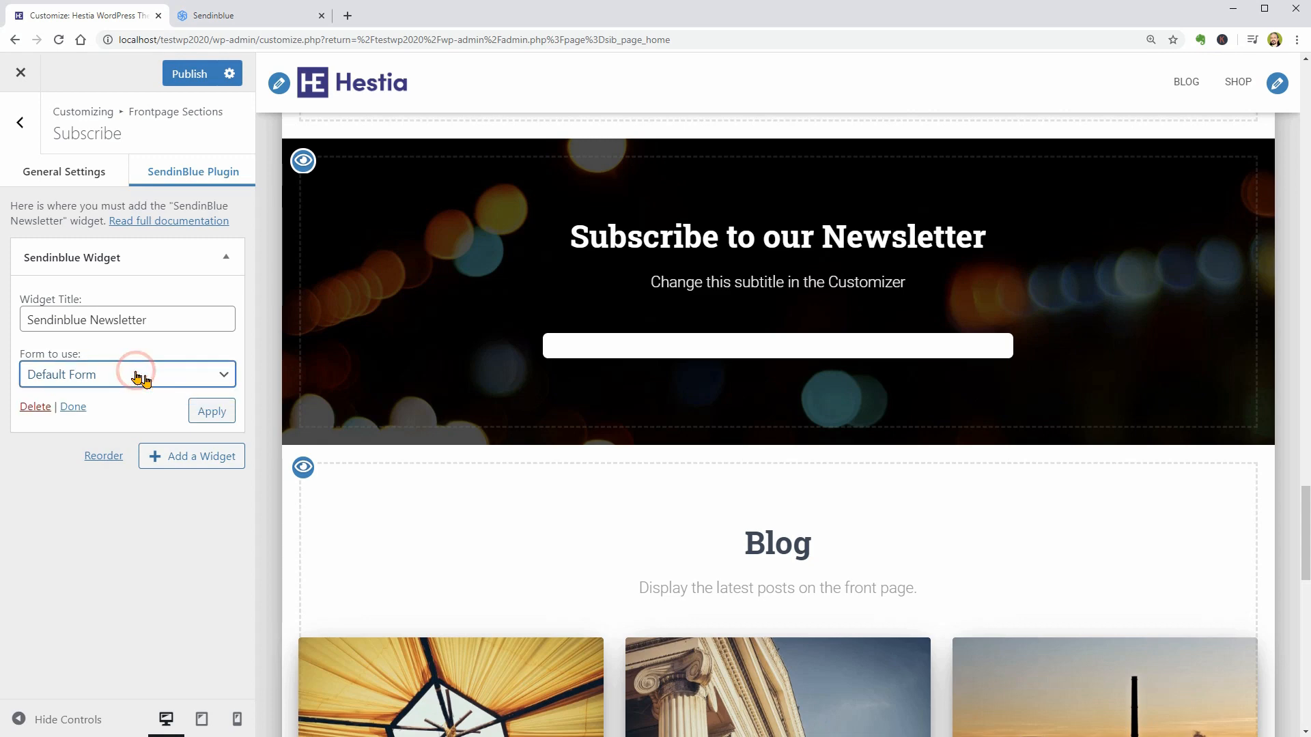
{"action": "left_click", "coordinate": [212, 411]}
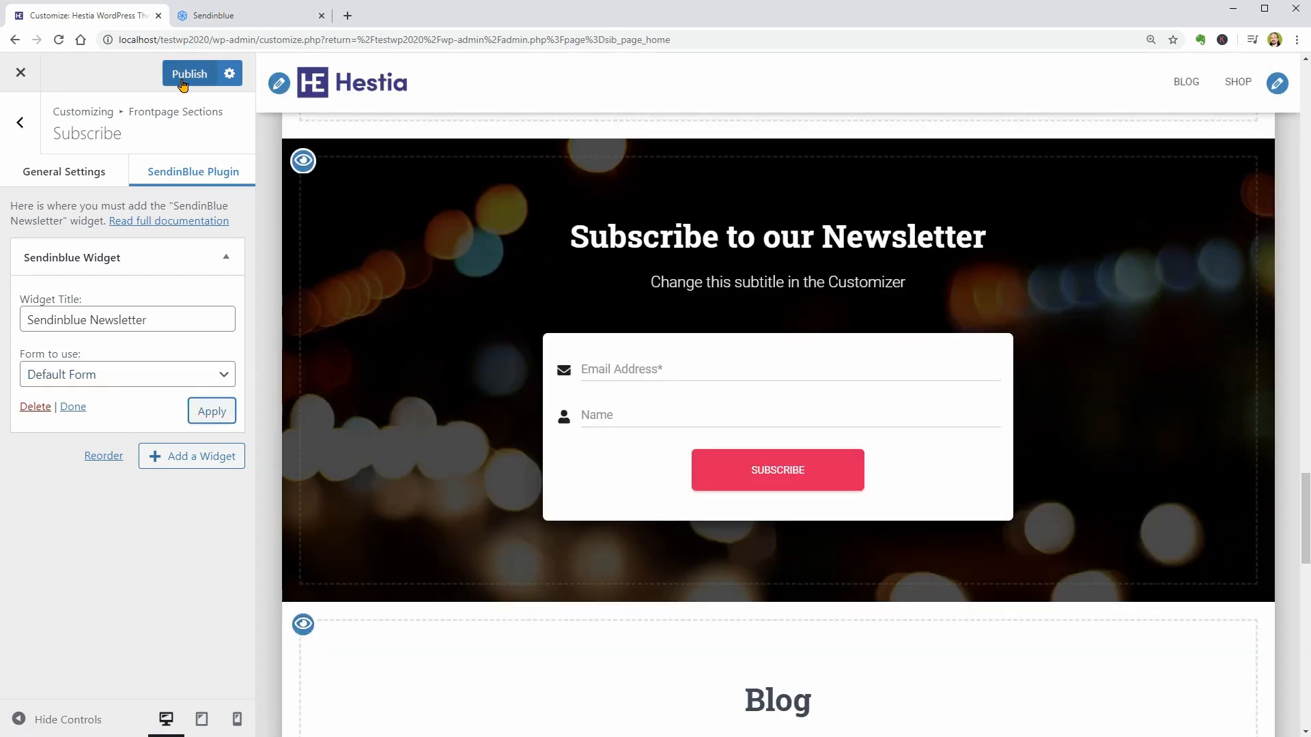
{"action": "left_click", "coordinate": [185, 74]}
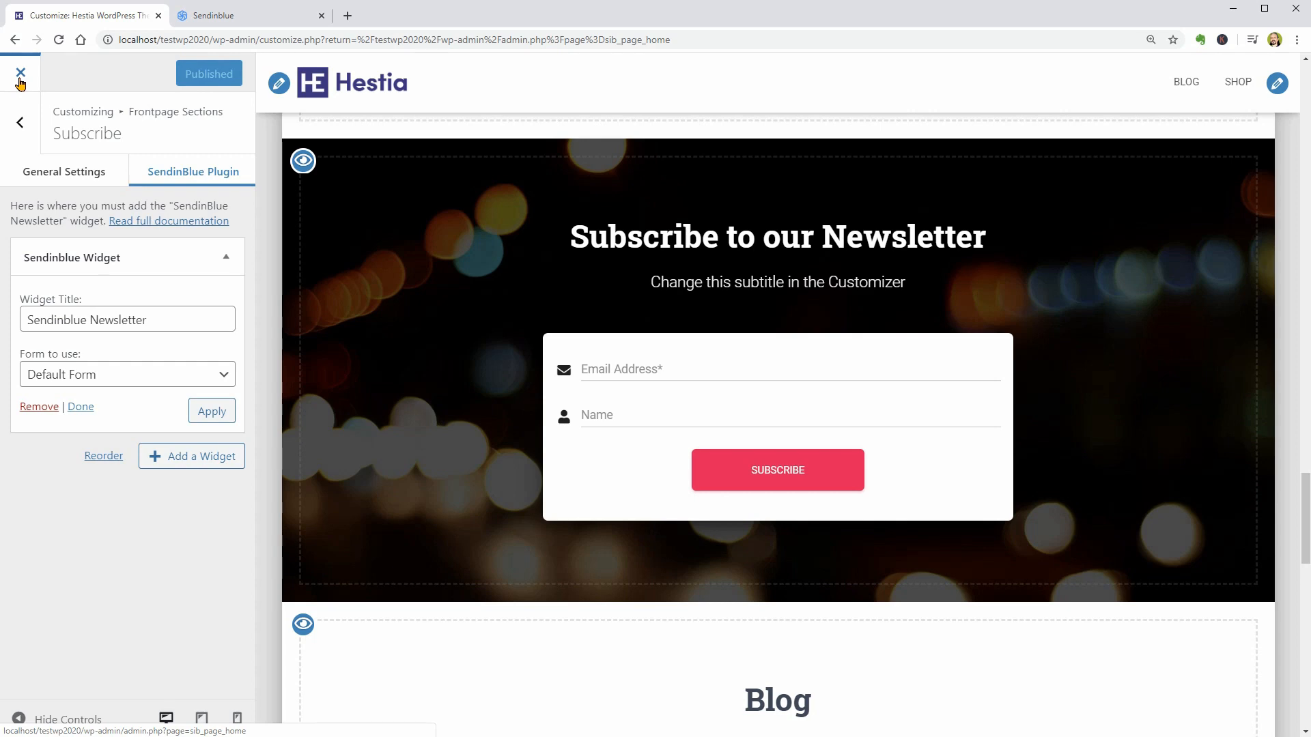
- Leave the Customizer and open the Default Form from the Sendinblue forms list for editing
{"action": "left_click", "coordinate": [20, 75]}
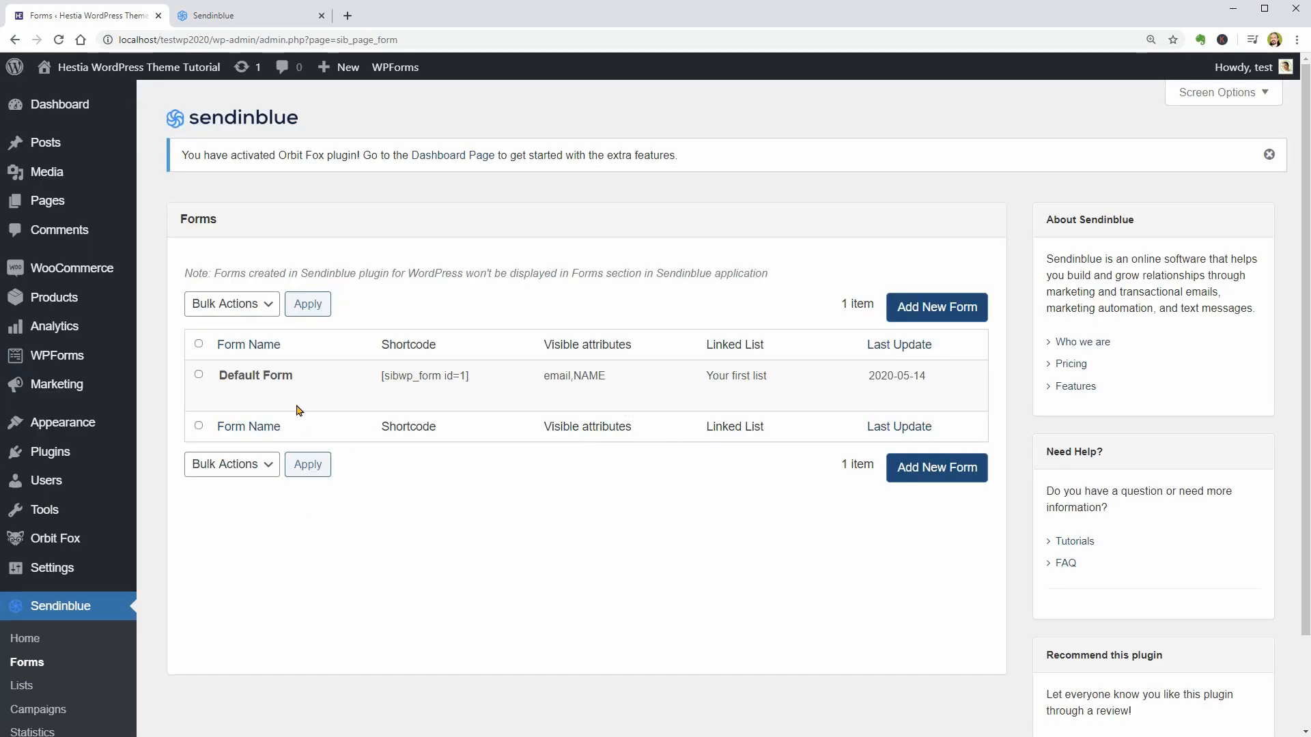
{"action": "left_click", "coordinate": [228, 399]}
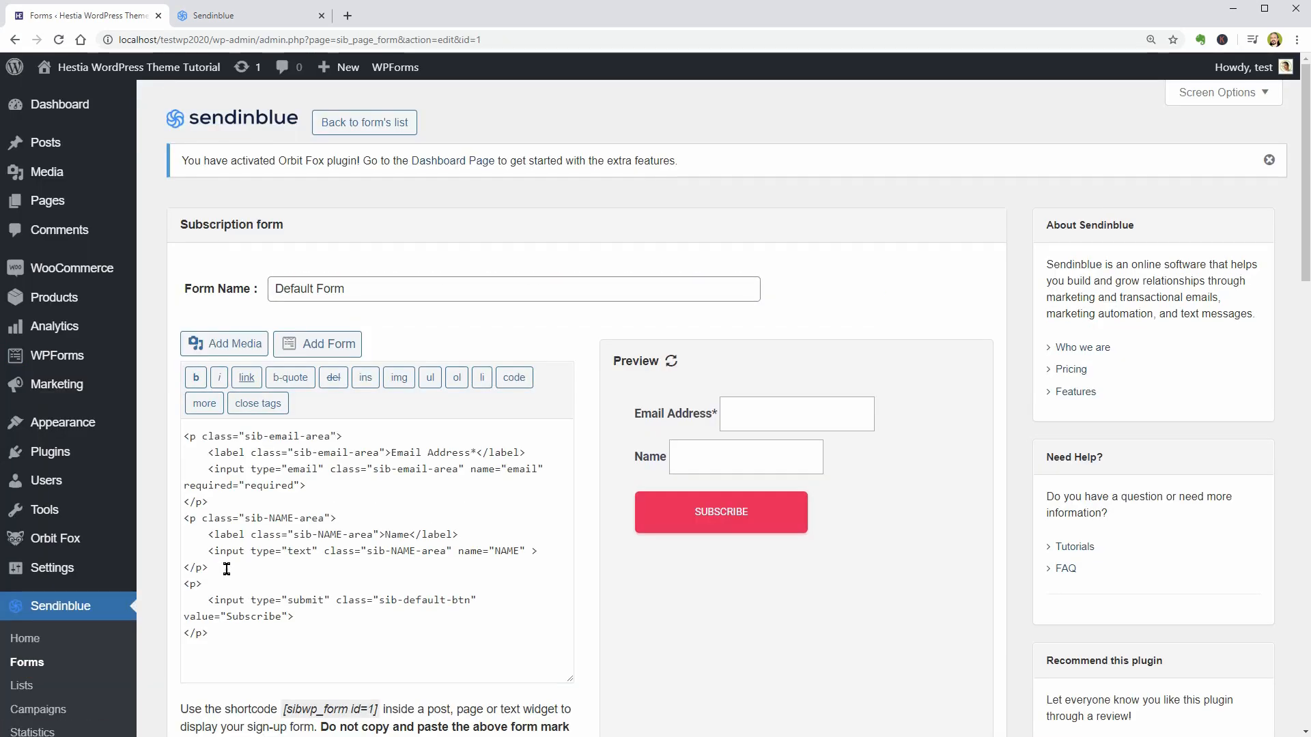
- Delete the Name field's paragraph from the Default Form markup, keeping only the email field and Subscribe button, and save the form
{"action": "left_click_drag", "start_coordinate": [213, 572], "coordinate": [207, 503]}
{"action": "key", "text": "BackSpace"}
{"action": "scroll", "coordinate": [234, 551], "scroll_direction": "down", "scroll_amount": 9}
{"action": "scroll", "coordinate": [233, 554], "scroll_direction": "down", "scroll_amount": 3}
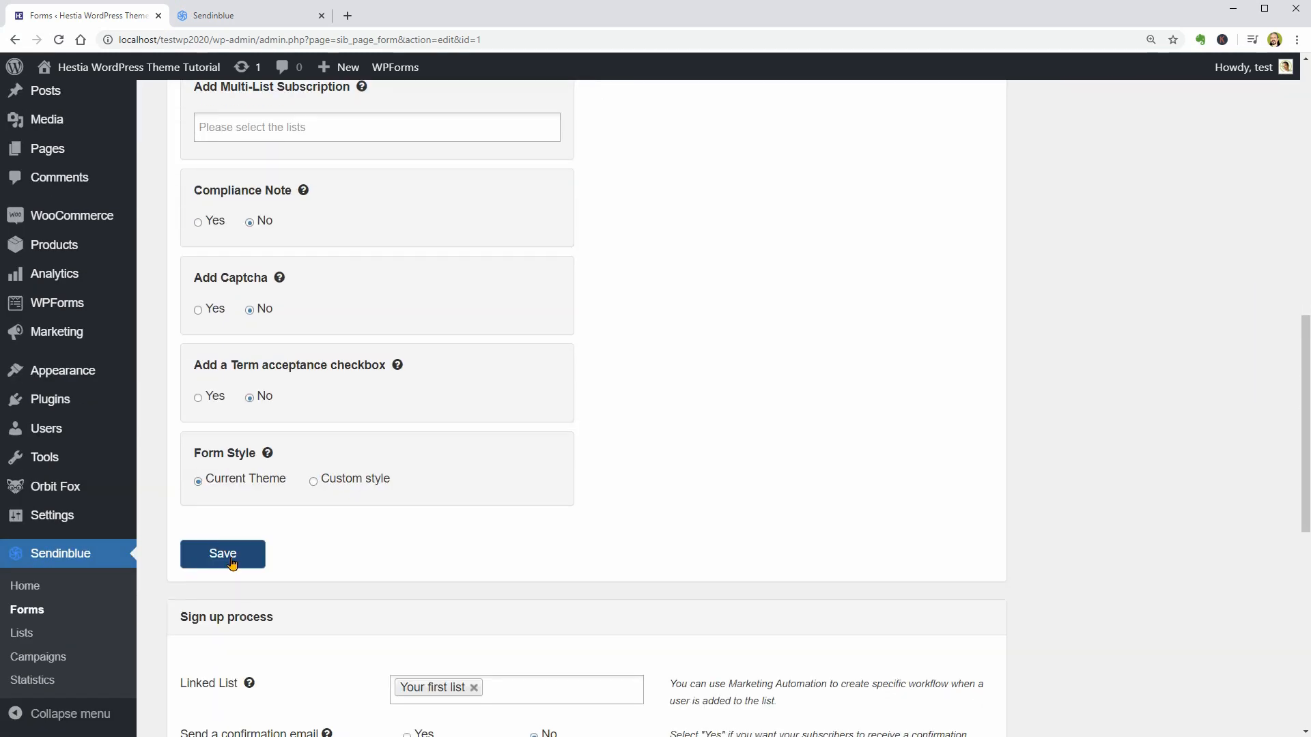
{"action": "left_click", "coordinate": [234, 555]}
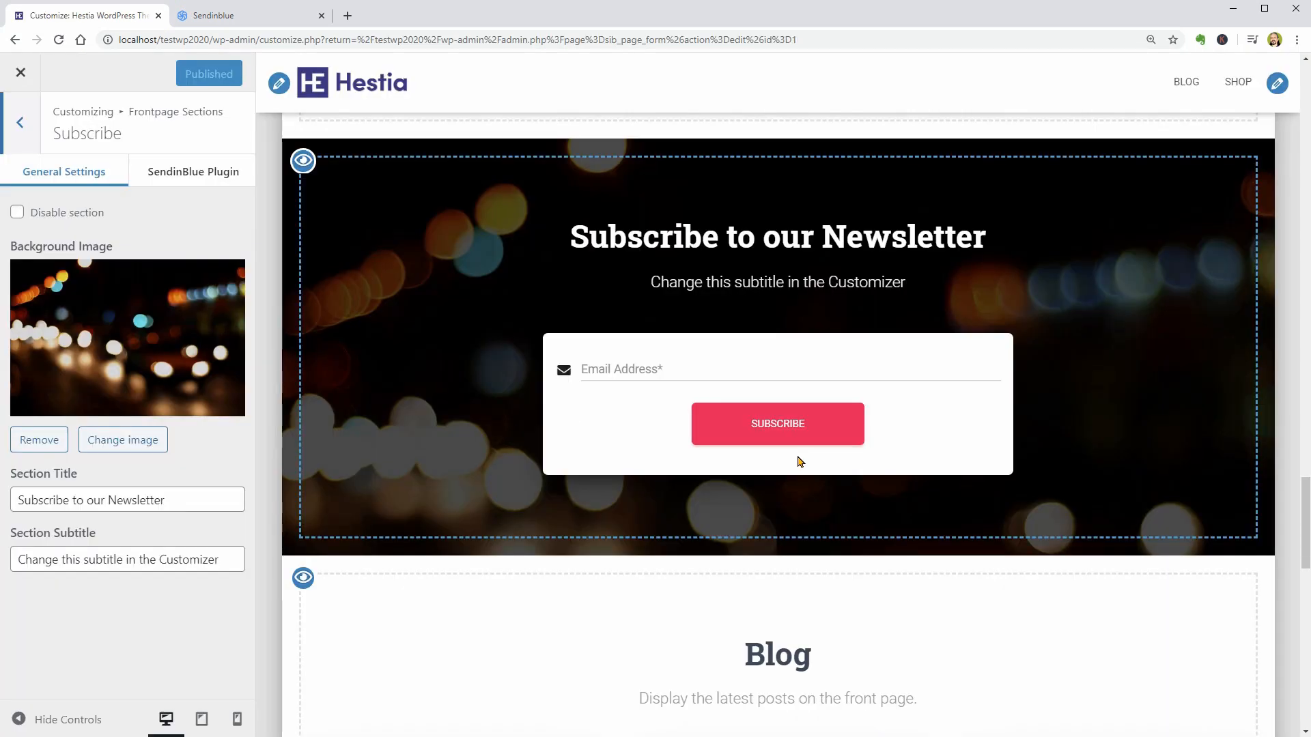
- Review the Blog frontpage section's title, subtitle and number of items settings, and return to the Frontpage Sections list
{"action": "left_click", "coordinate": [20, 126]}
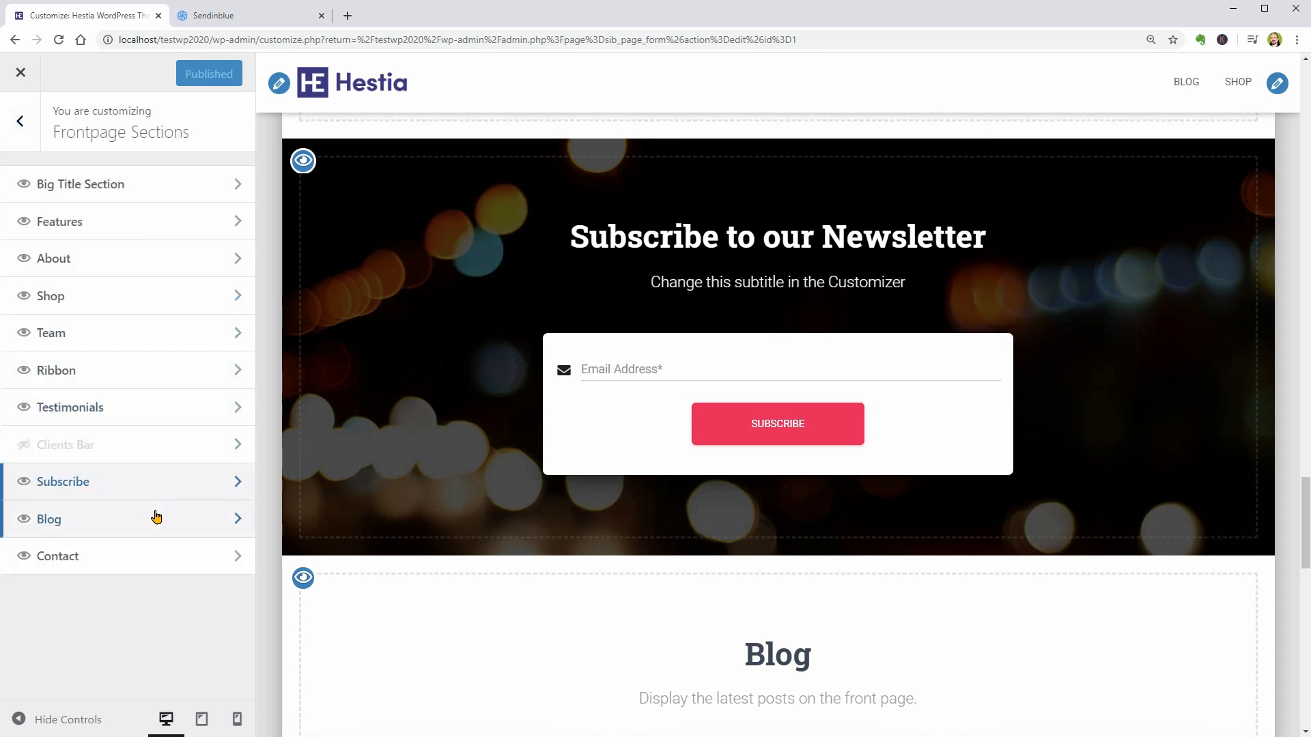
{"action": "left_click", "coordinate": [156, 519]}
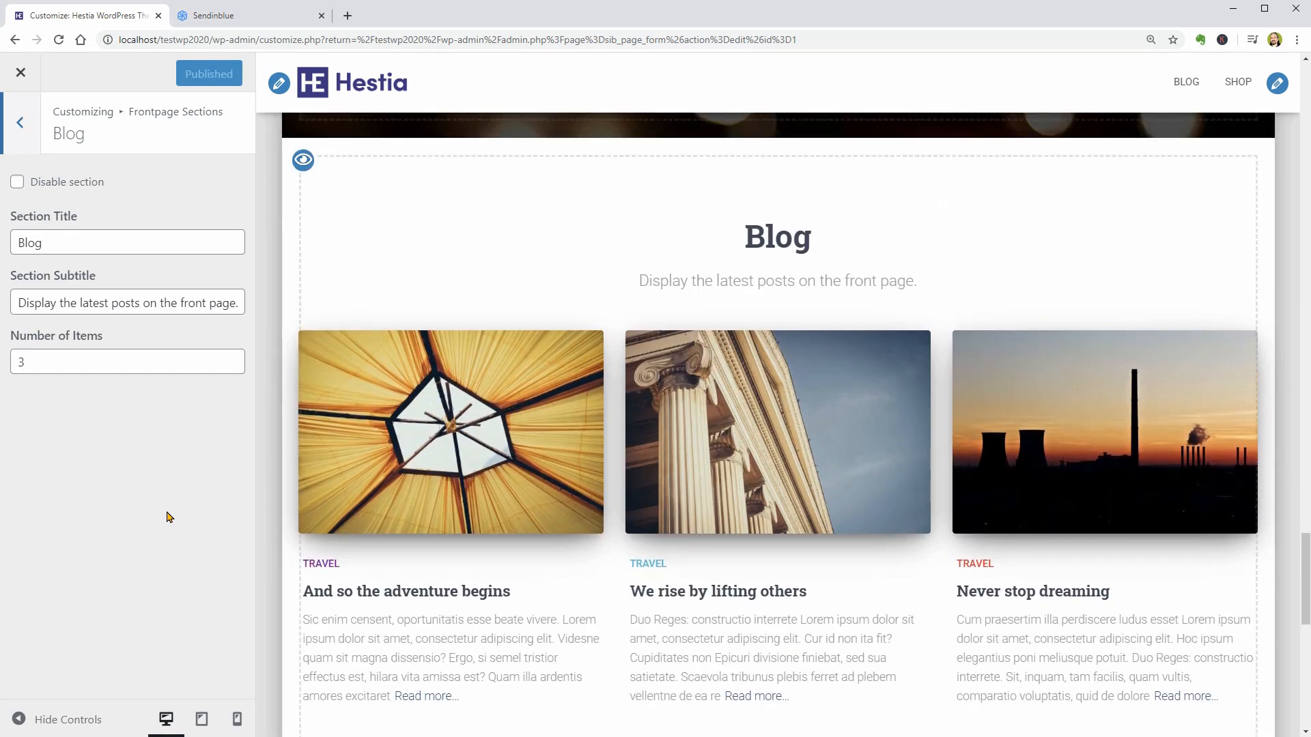
{"action": "left_click", "coordinate": [74, 243]}
{"action": "left_click", "coordinate": [79, 300]}
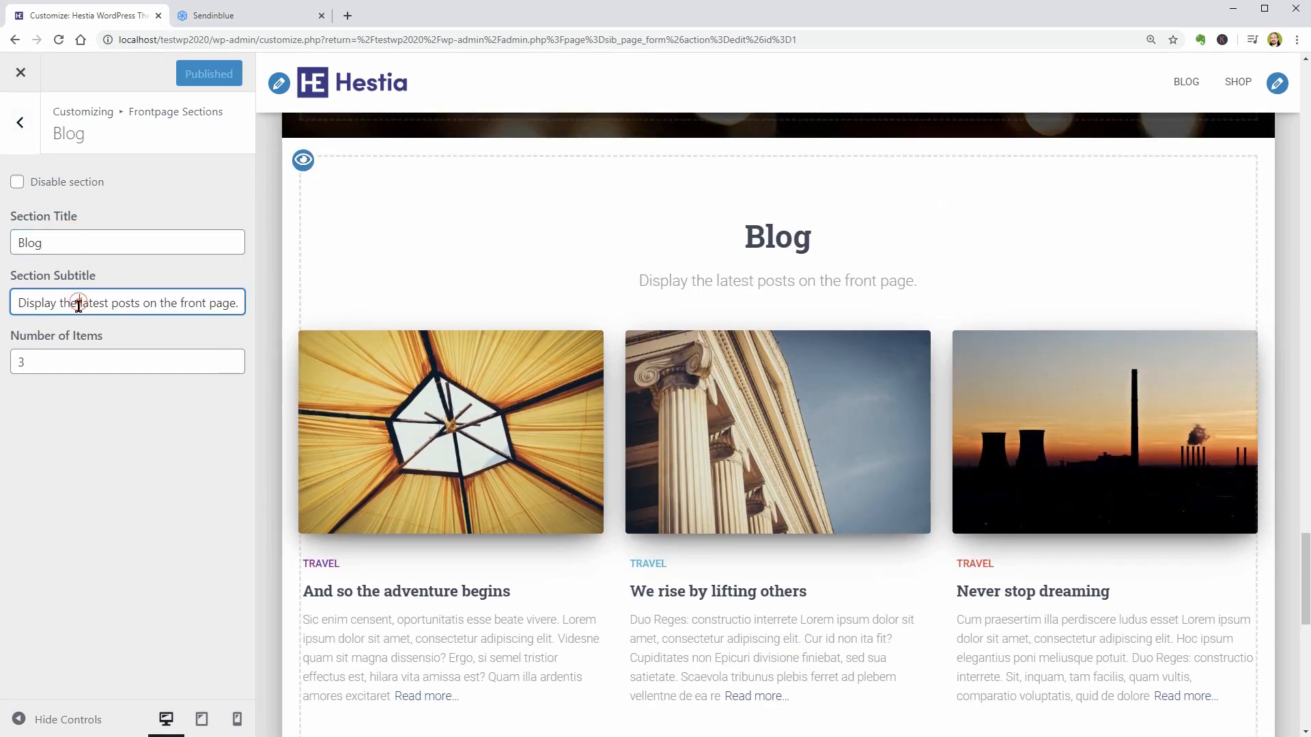
{"action": "left_click", "coordinate": [47, 360]}
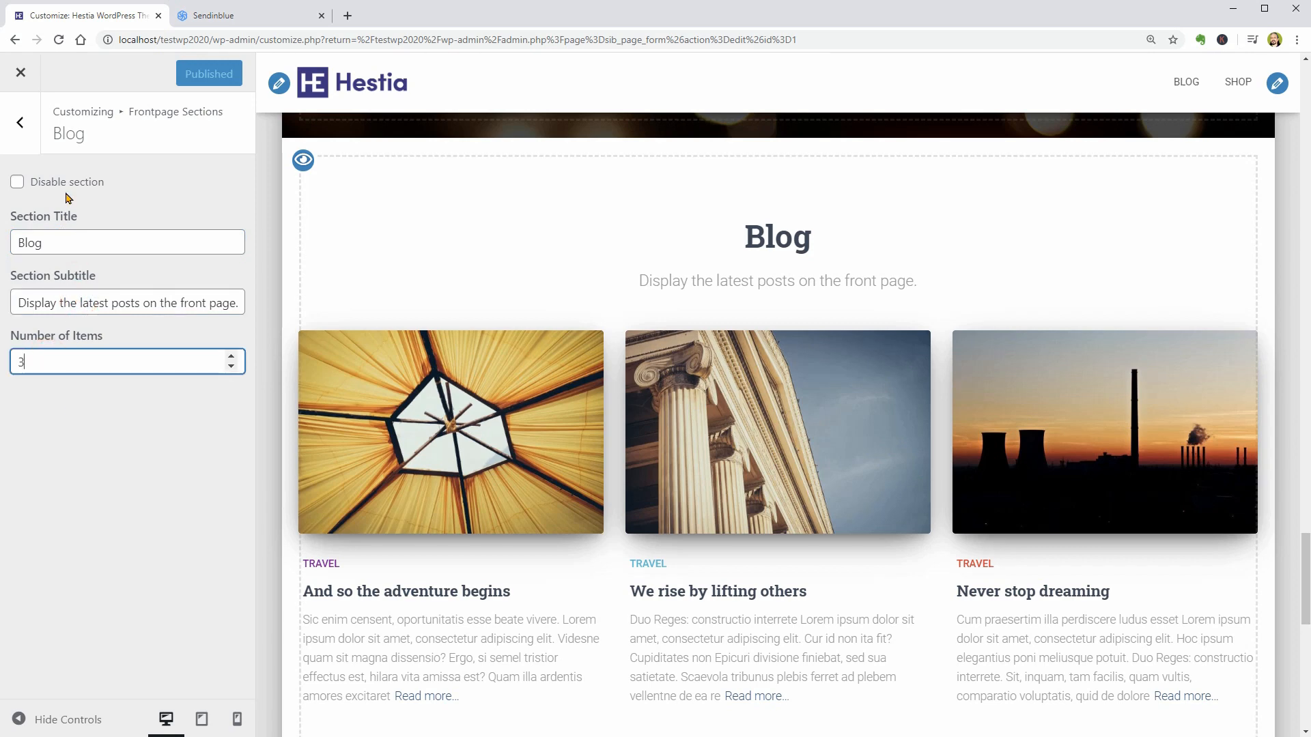
{"action": "left_click", "coordinate": [20, 122]}
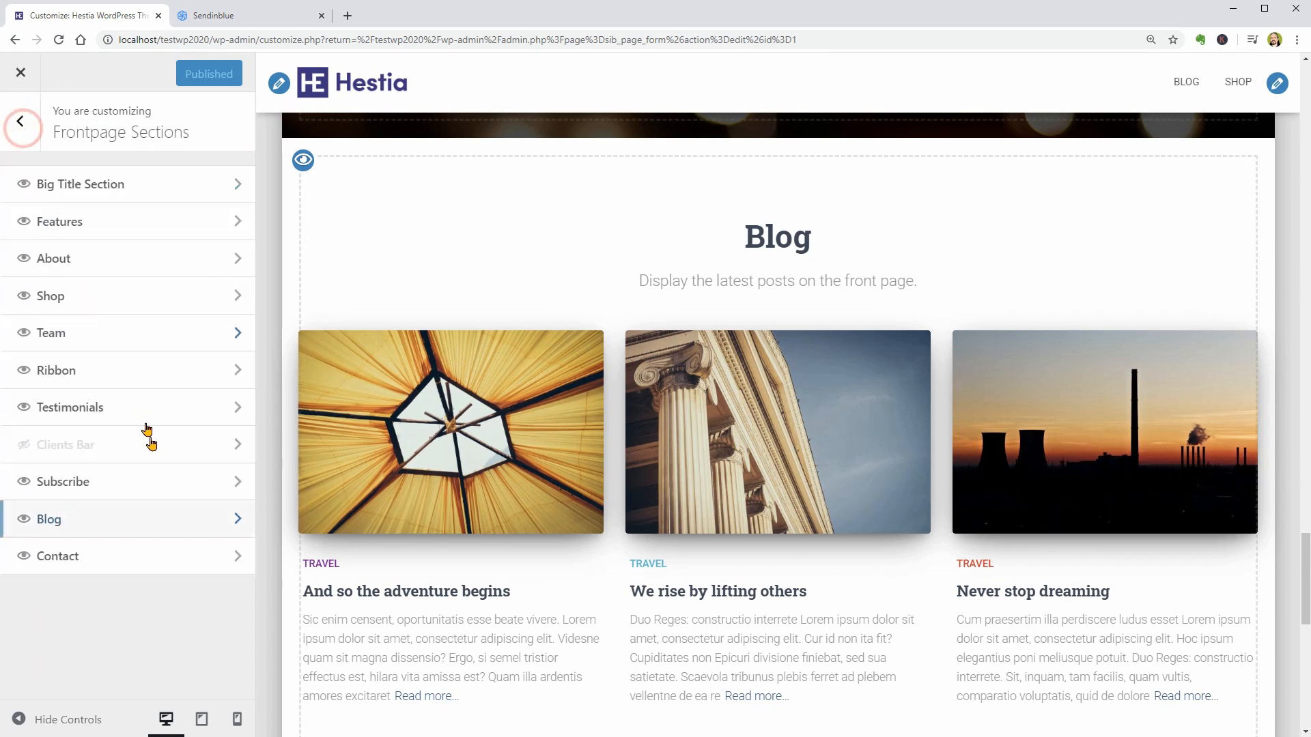
- Set the Contact section's background image to industrial-2.jpg from the Media Library
{"action": "left_click", "coordinate": [162, 559]}
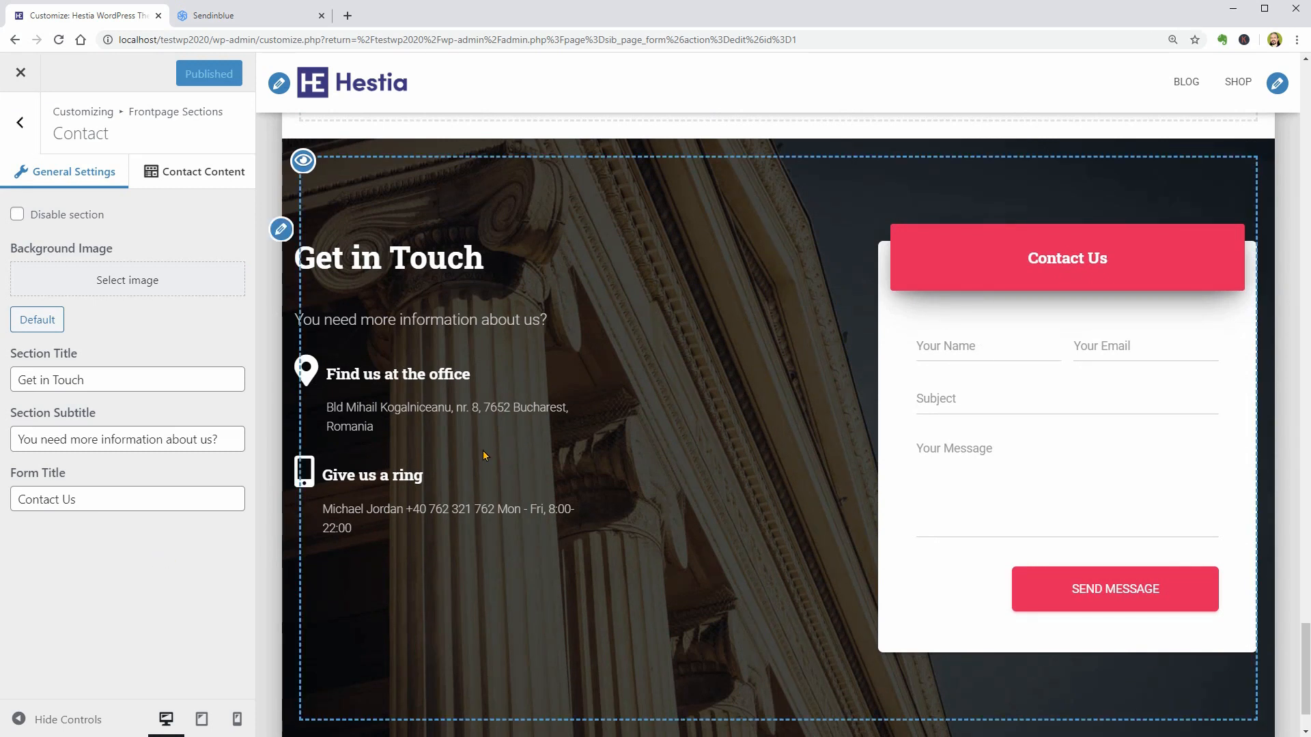
{"action": "left_click", "coordinate": [153, 280]}
{"action": "left_click", "coordinate": [329, 394]}
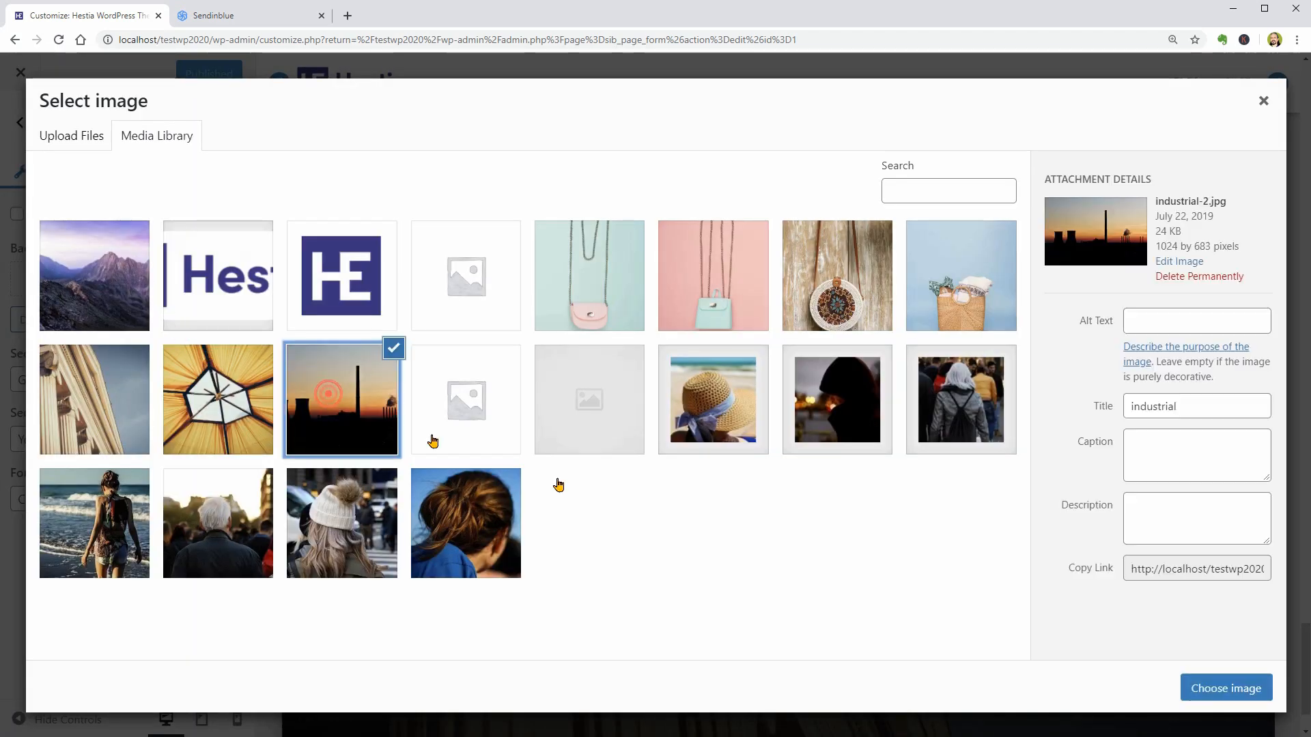
{"action": "left_click", "coordinate": [1226, 688]}
- Examine the Contact section's title, subtitle, form title and shortcode, and its contact content in both visual and text modes
{"action": "left_click_drag", "start_coordinate": [147, 501], "coordinate": [8, 501]}
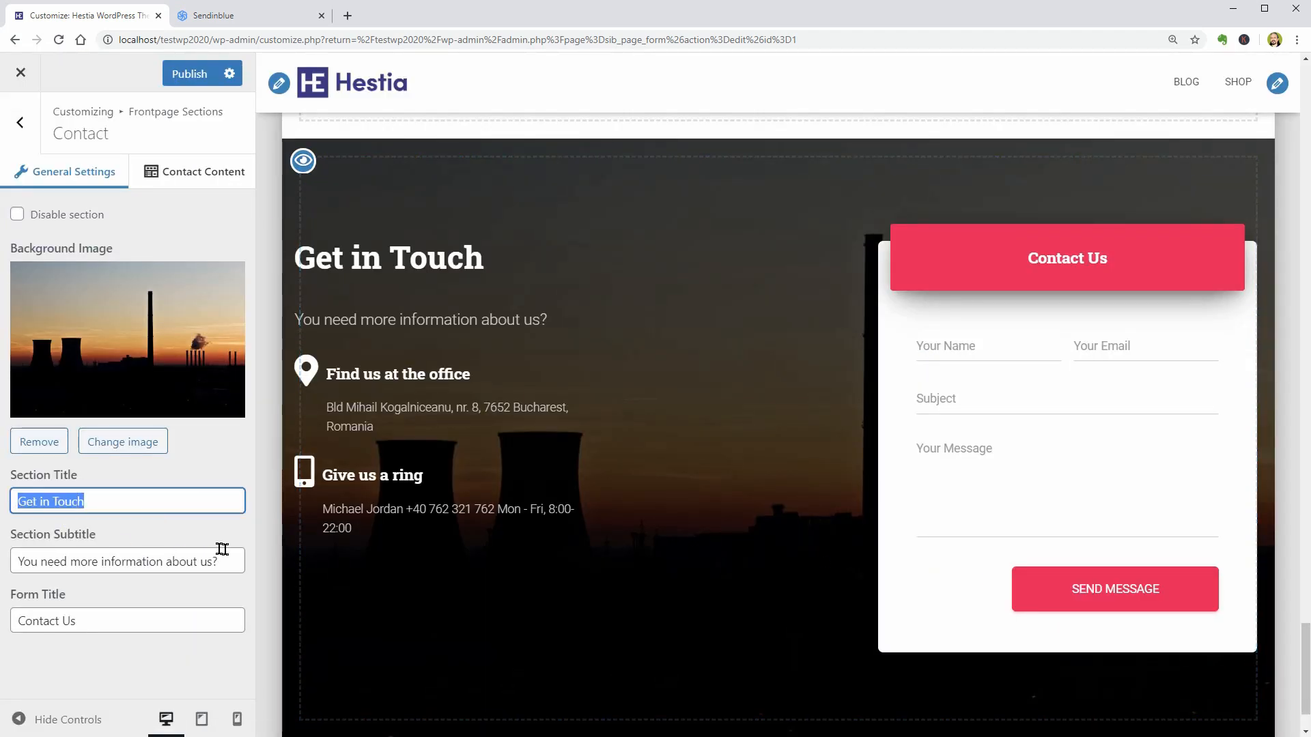
{"action": "left_click_drag", "start_coordinate": [225, 560], "coordinate": [21, 552]}
{"action": "triple_click", "coordinate": [116, 612]}
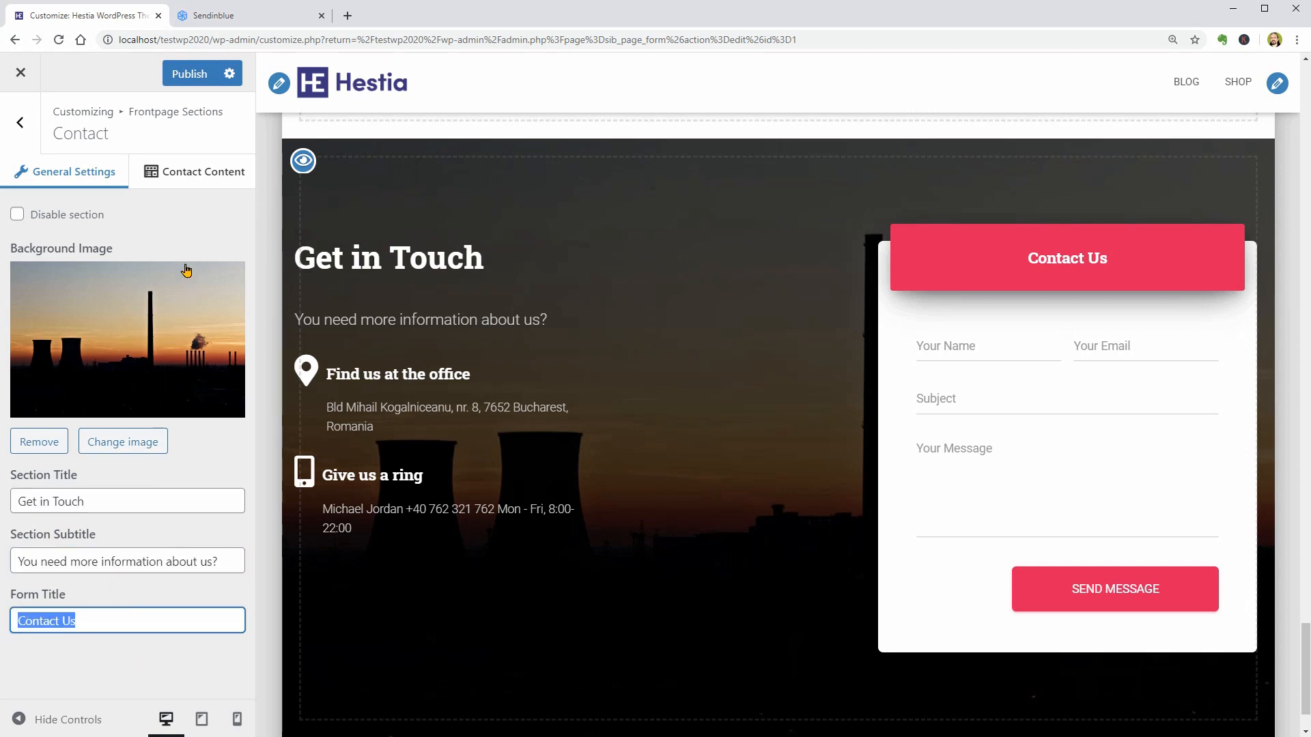
{"action": "left_click", "coordinate": [185, 172]}
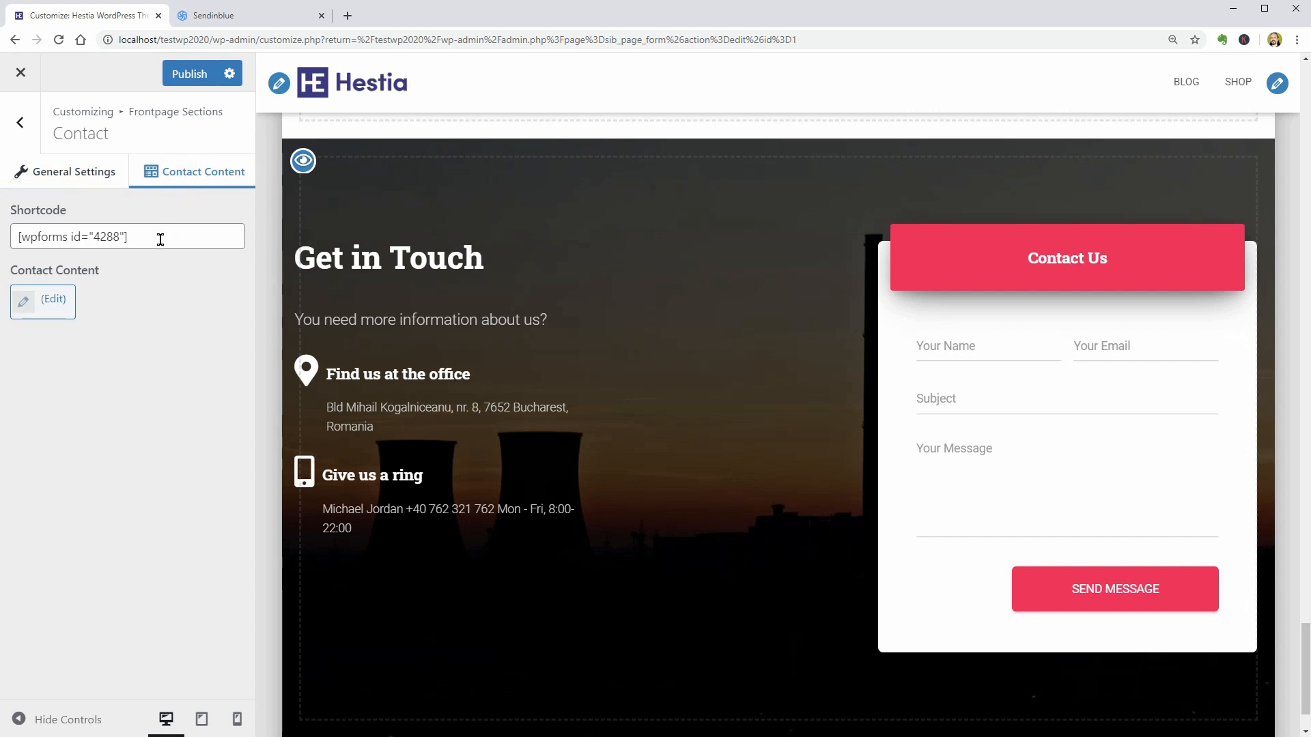
{"action": "triple_click", "coordinate": [161, 239]}
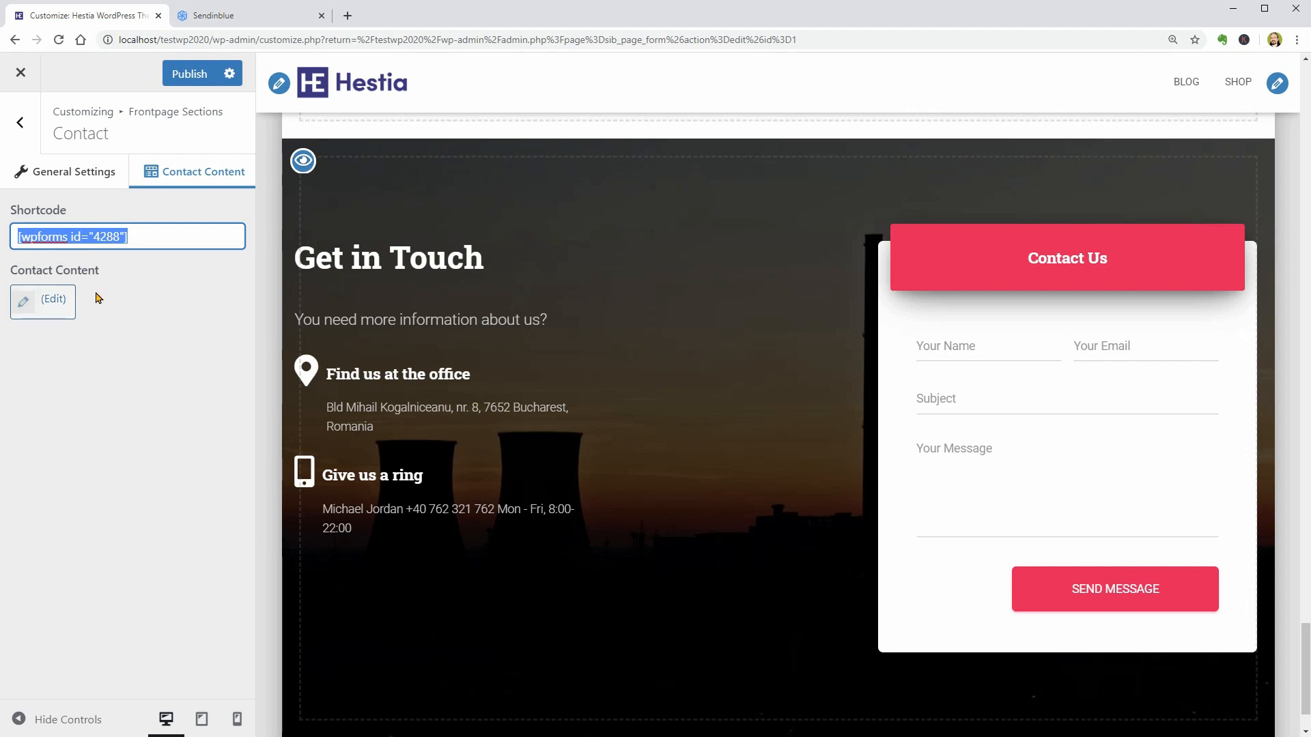
{"action": "left_click", "coordinate": [54, 302]}
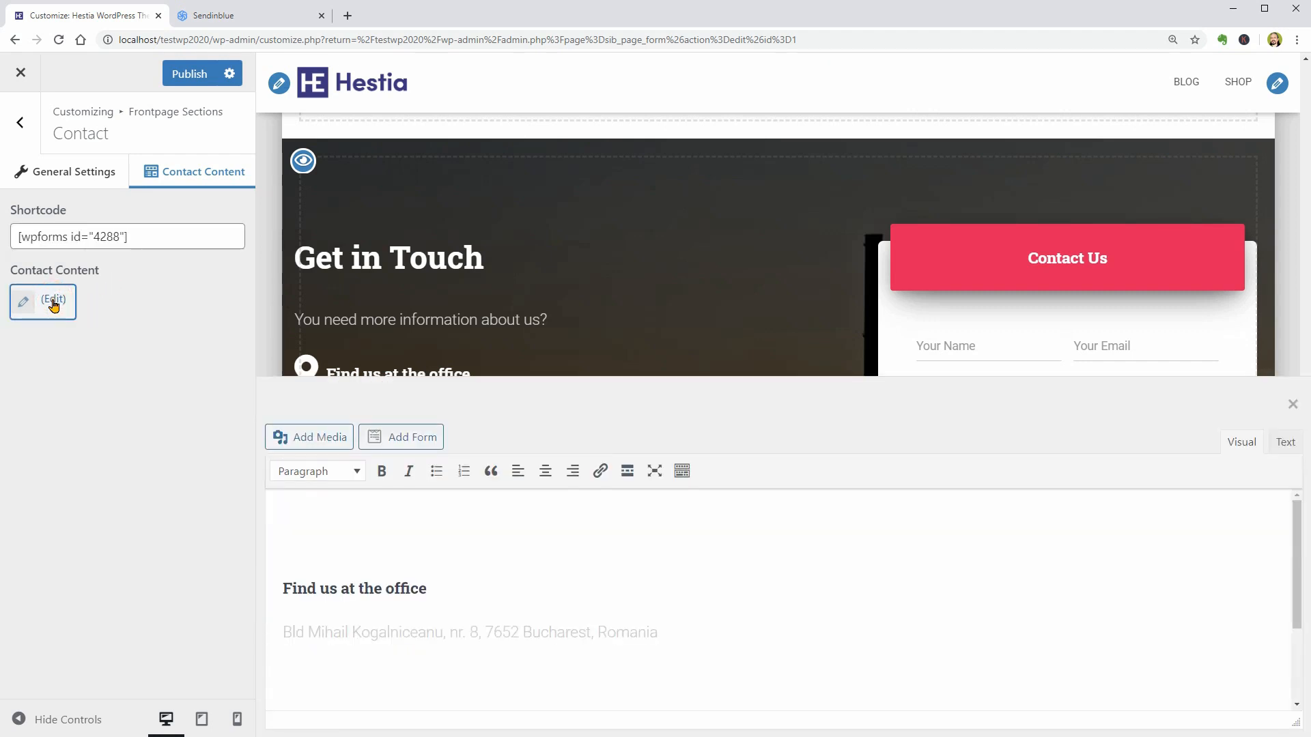
{"action": "scroll", "coordinate": [489, 537], "scroll_direction": "down", "scroll_amount": 2}
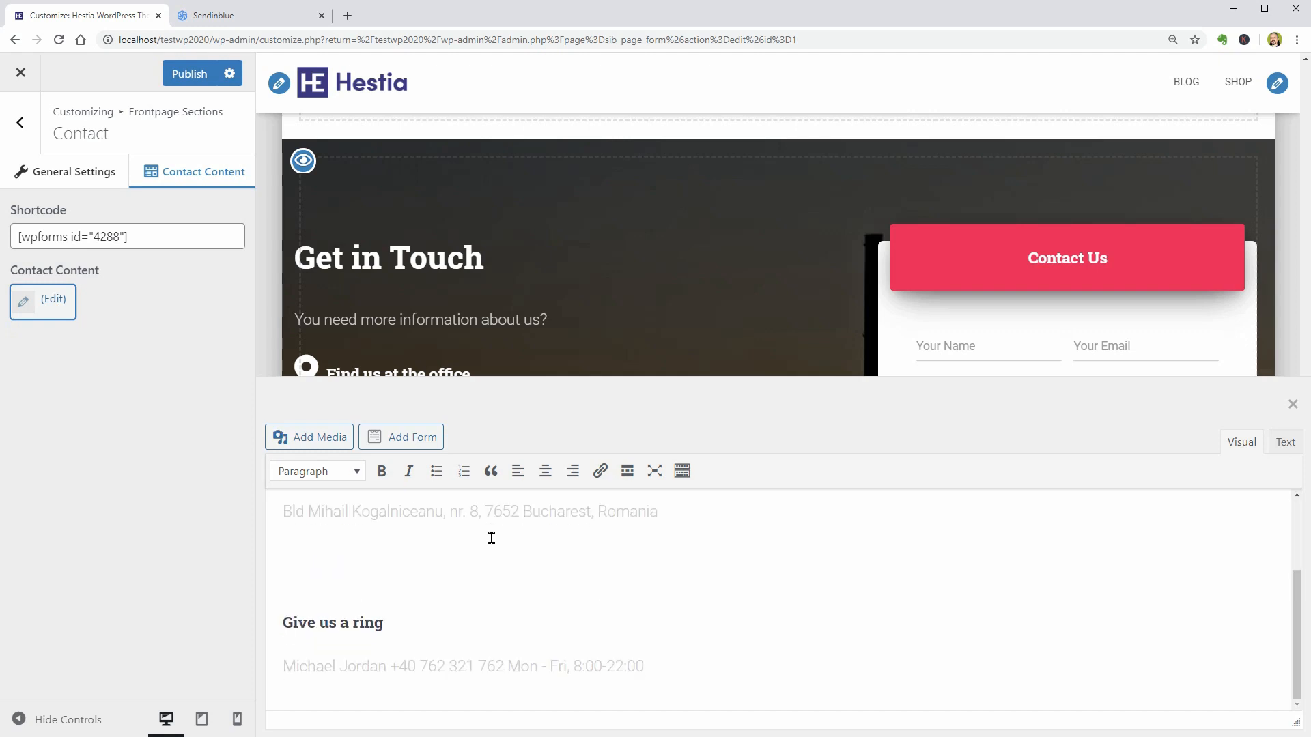
{"action": "left_click", "coordinate": [1285, 443]}
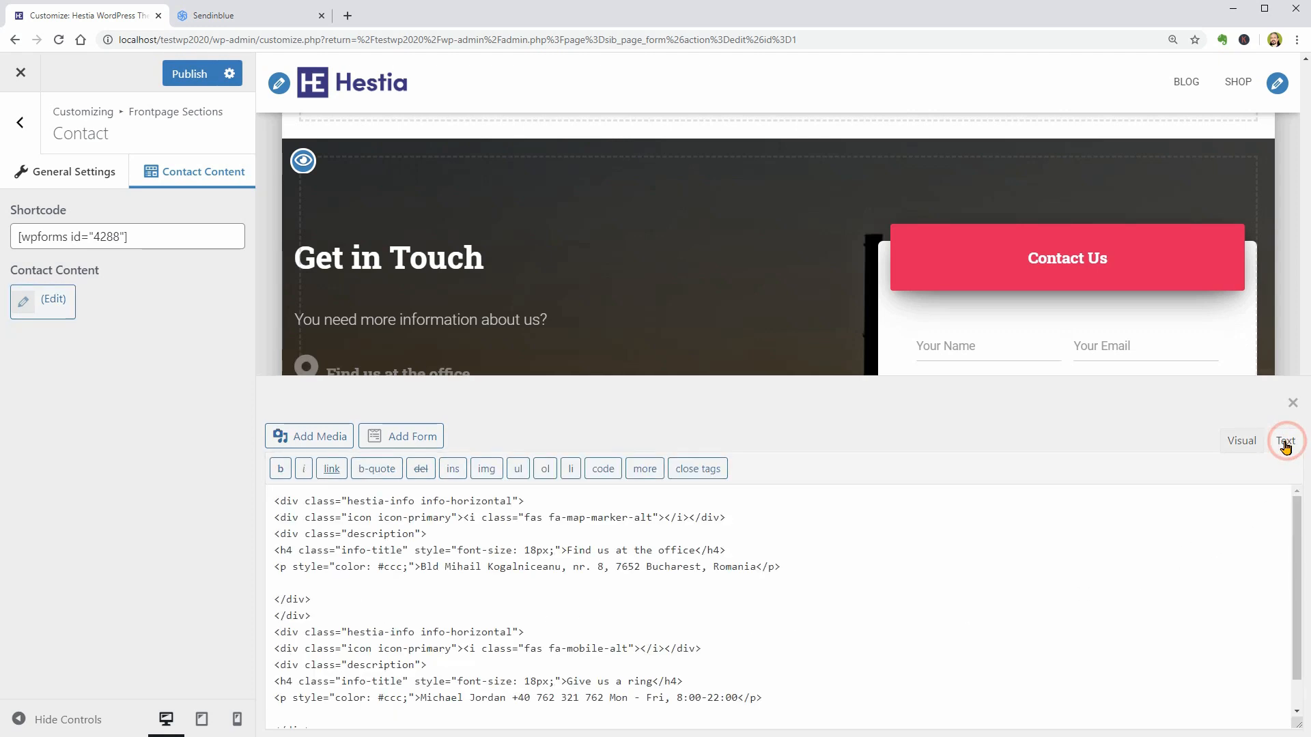
{"action": "left_click", "coordinate": [1254, 444]}
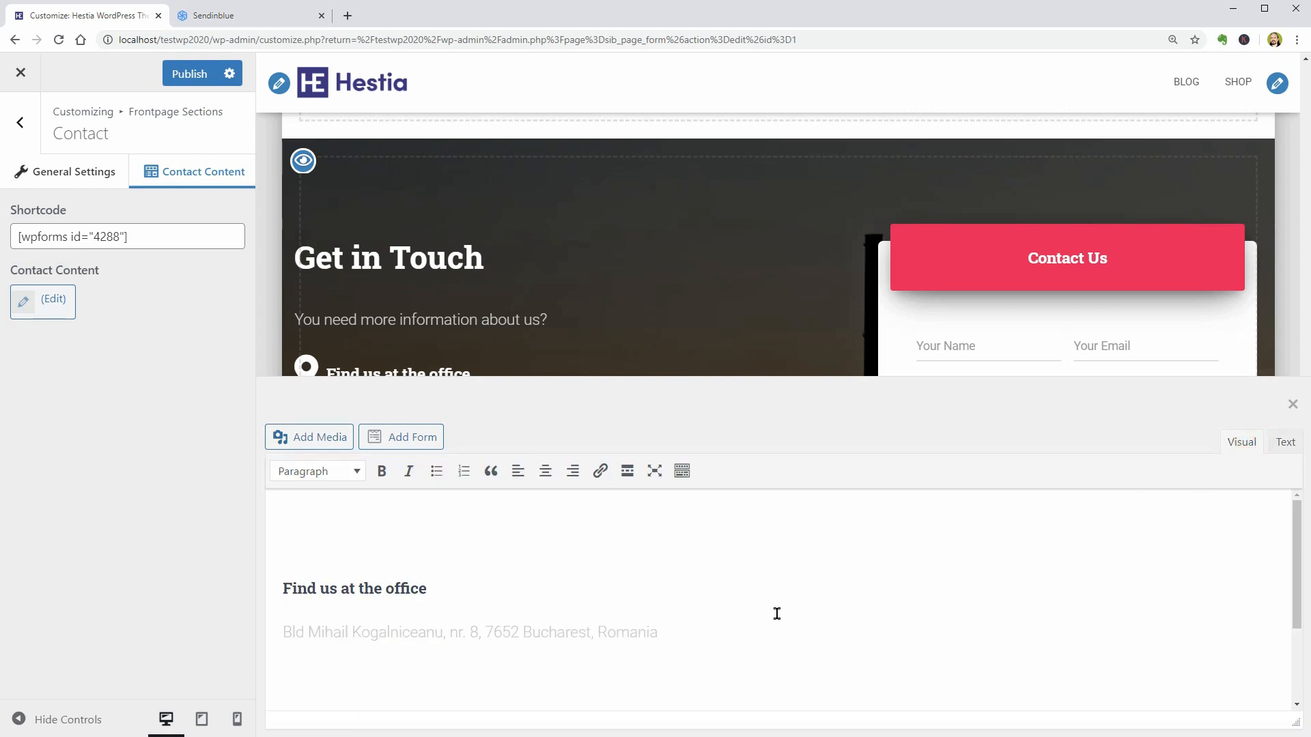
- Publish the Contact section changes and open the Hestia form with shortcode id 4288 in WPForms for editing
{"action": "left_click", "coordinate": [196, 75]}
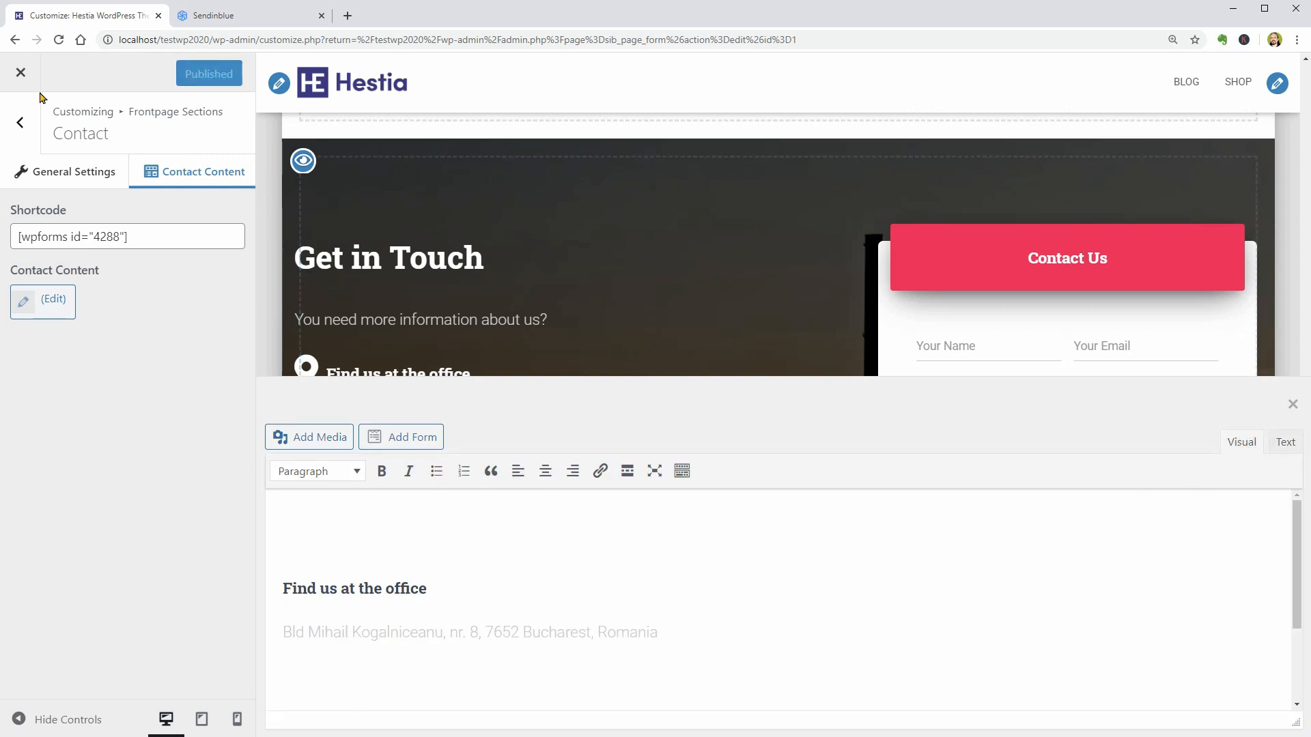
{"action": "left_click", "coordinate": [20, 82]}
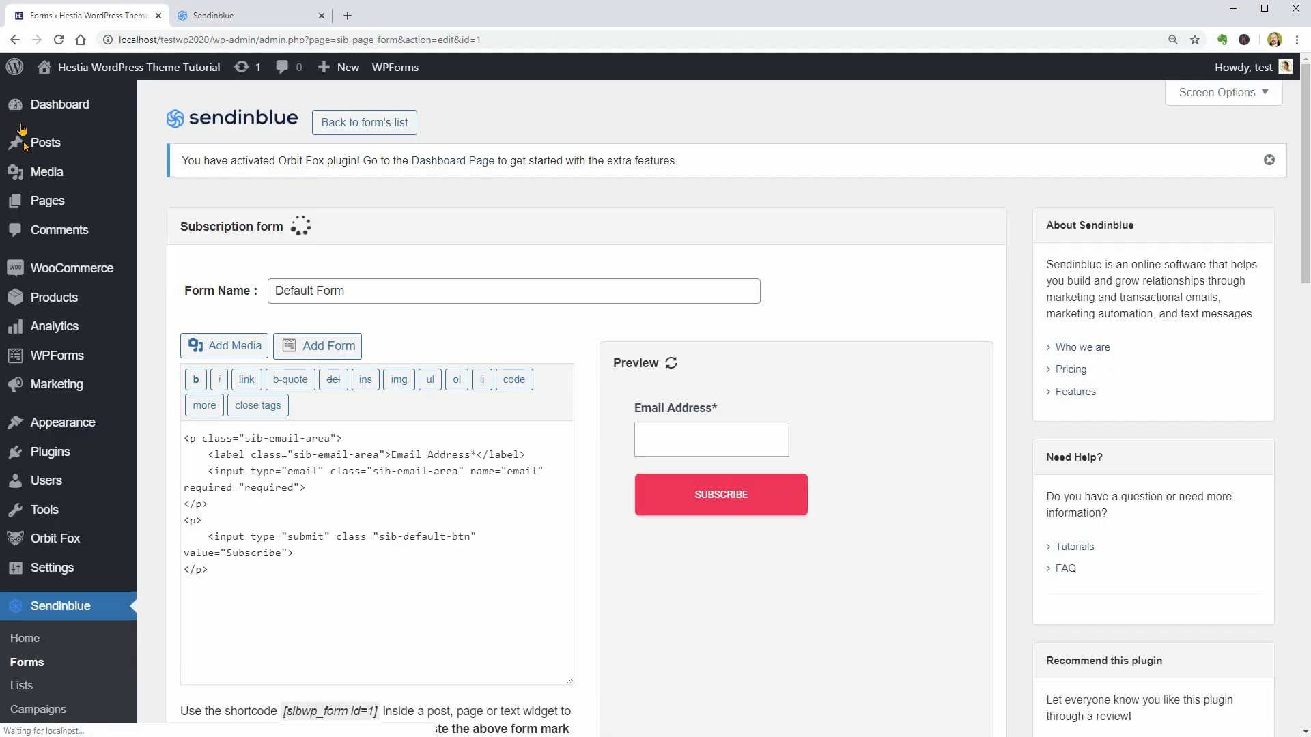
{"action": "mouse_move", "coordinate": [57, 362]}
{"action": "left_click", "coordinate": [162, 359]}
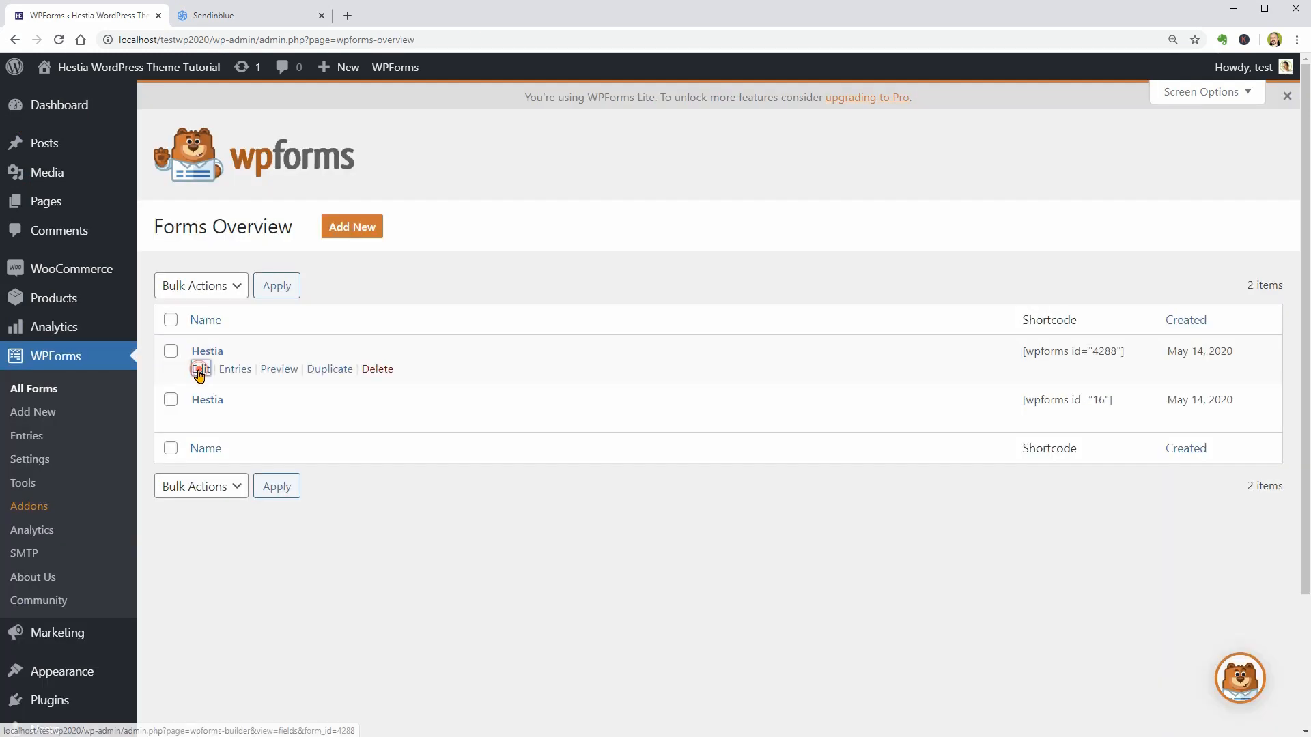
{"action": "left_click", "coordinate": [197, 370]}
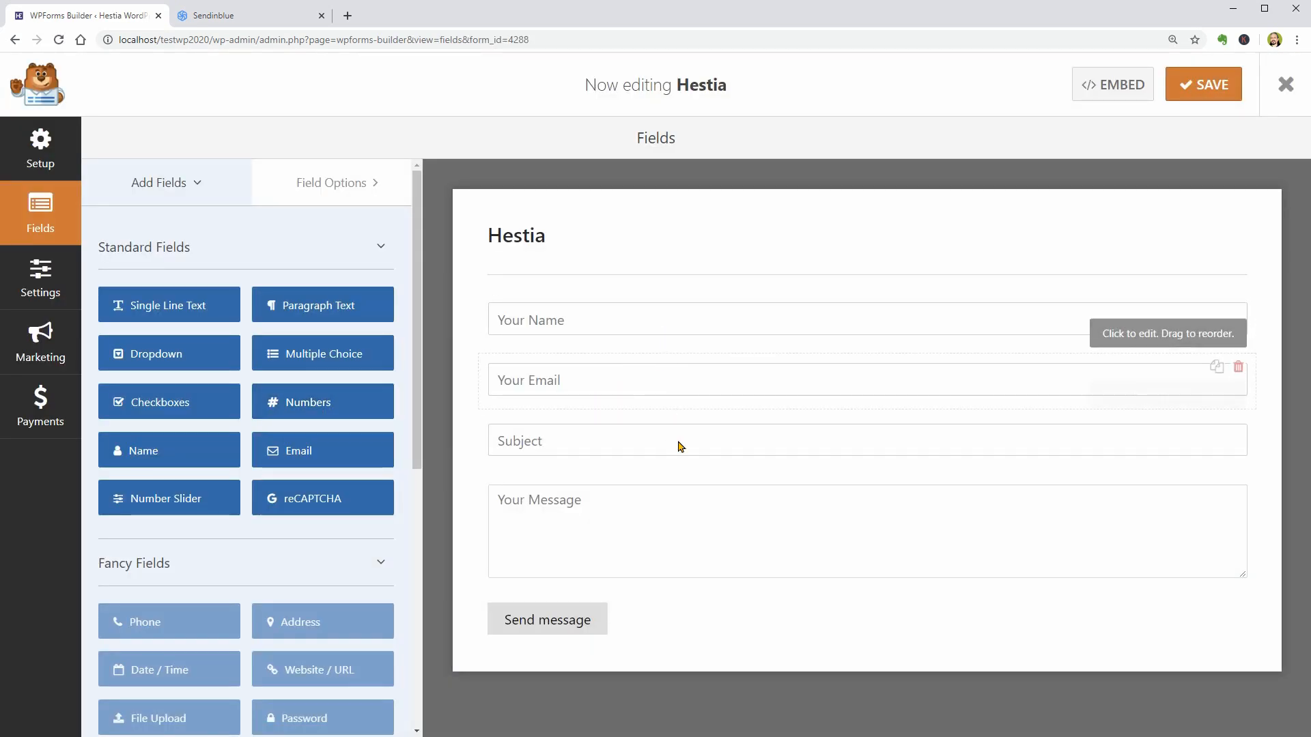
- Leave the form builder and open the Header Options in the theme Customizer
{"action": "left_click", "coordinate": [1284, 92]}
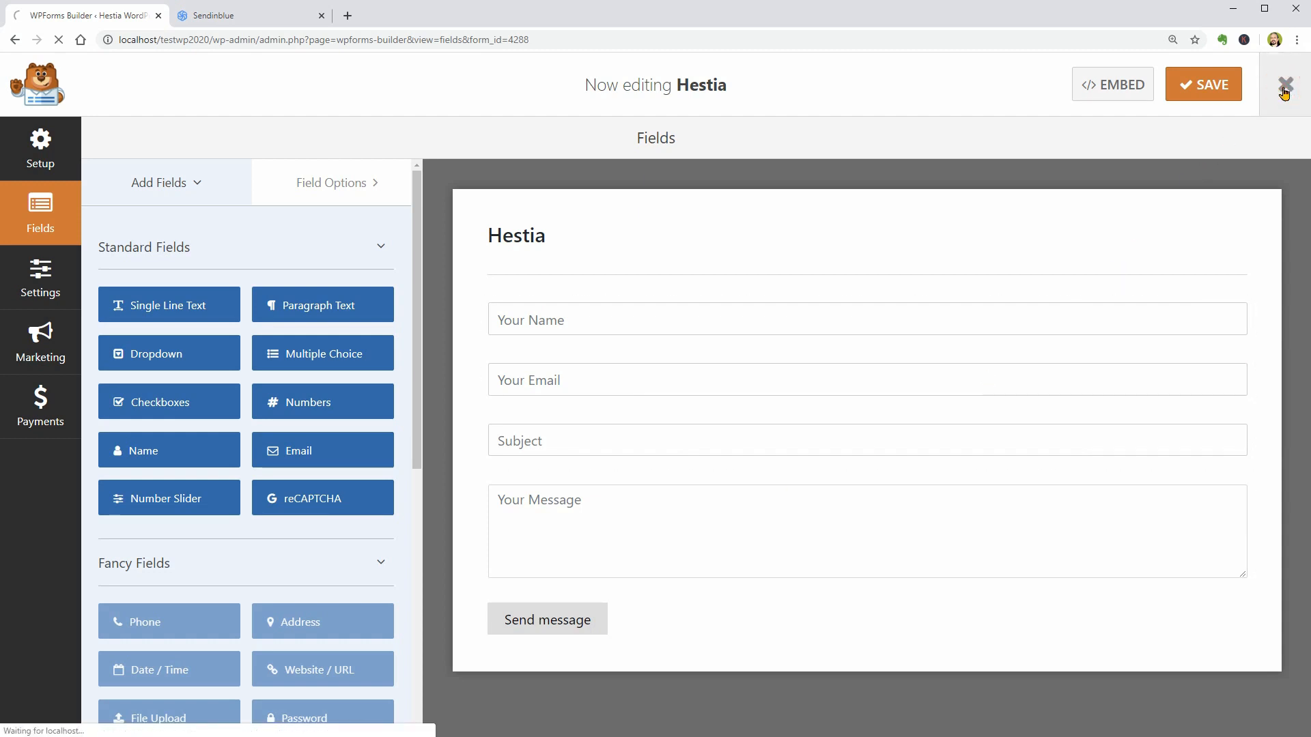
{"action": "mouse_move", "coordinate": [100, 674]}
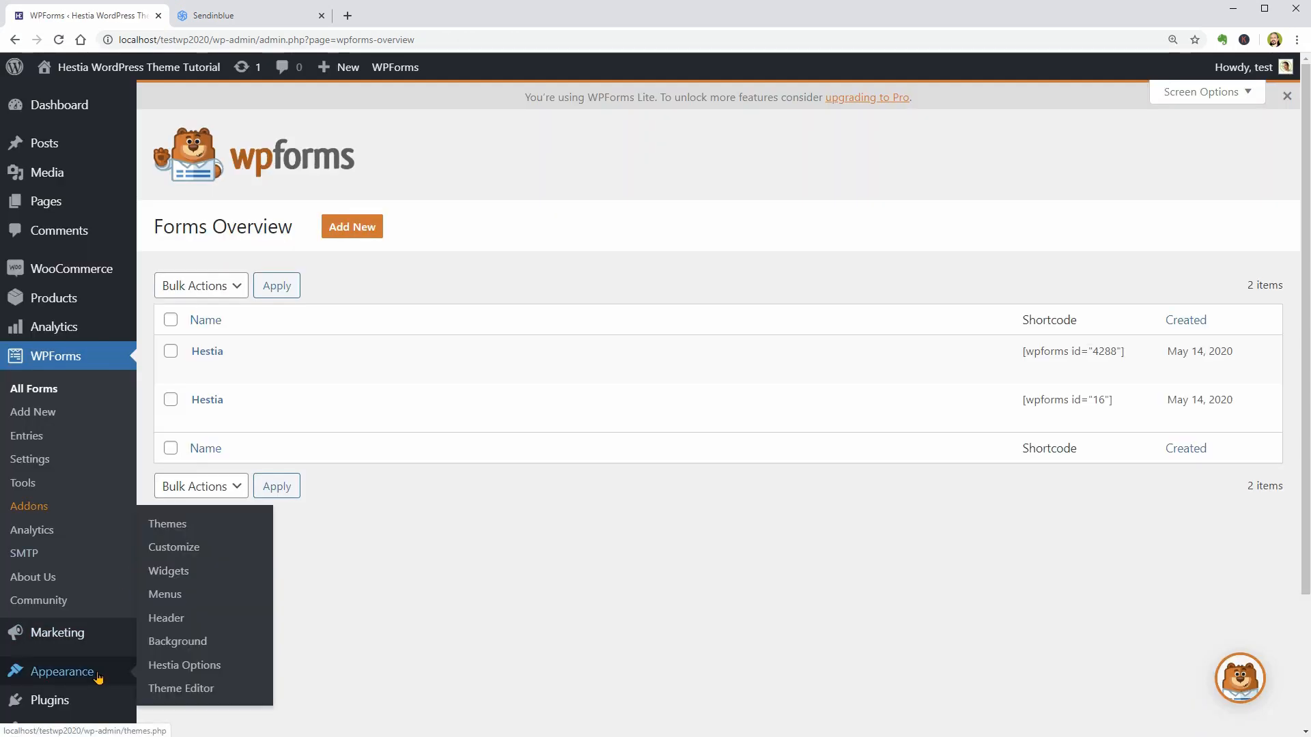
{"action": "left_click", "coordinate": [179, 547]}
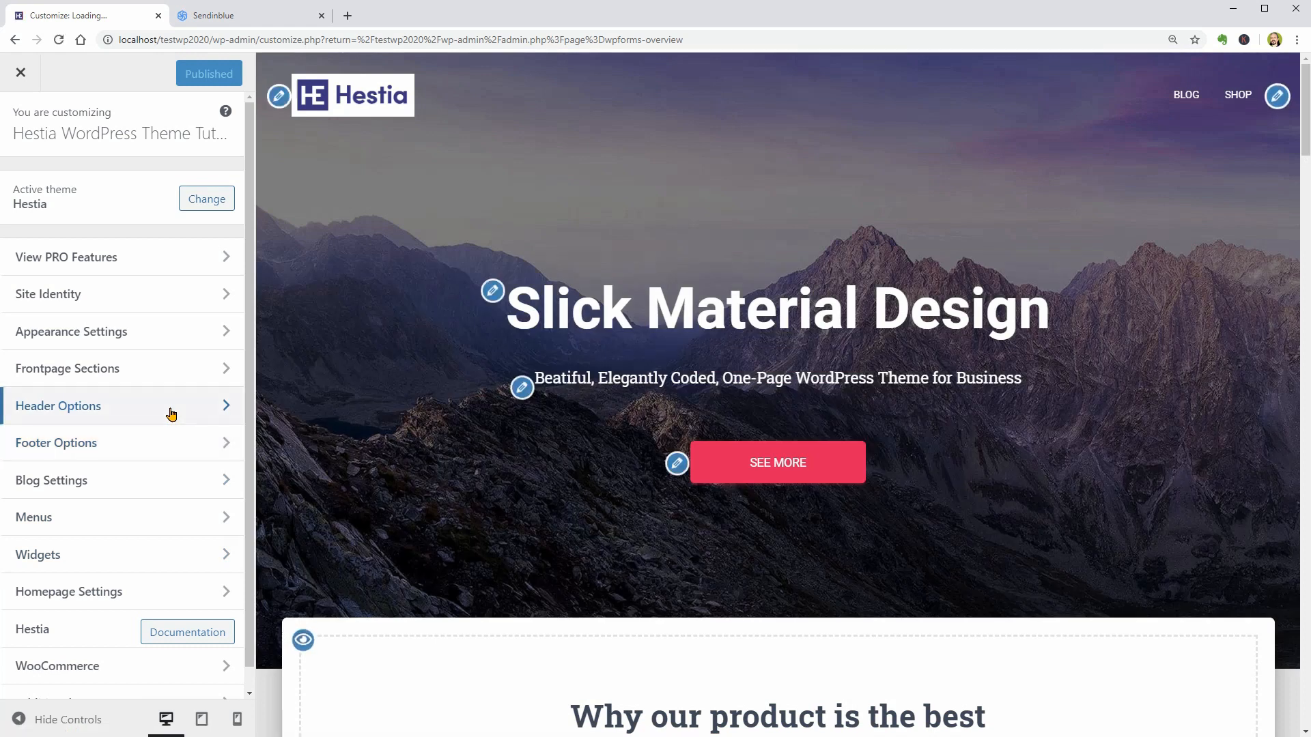
{"action": "left_click", "coordinate": [172, 411]}
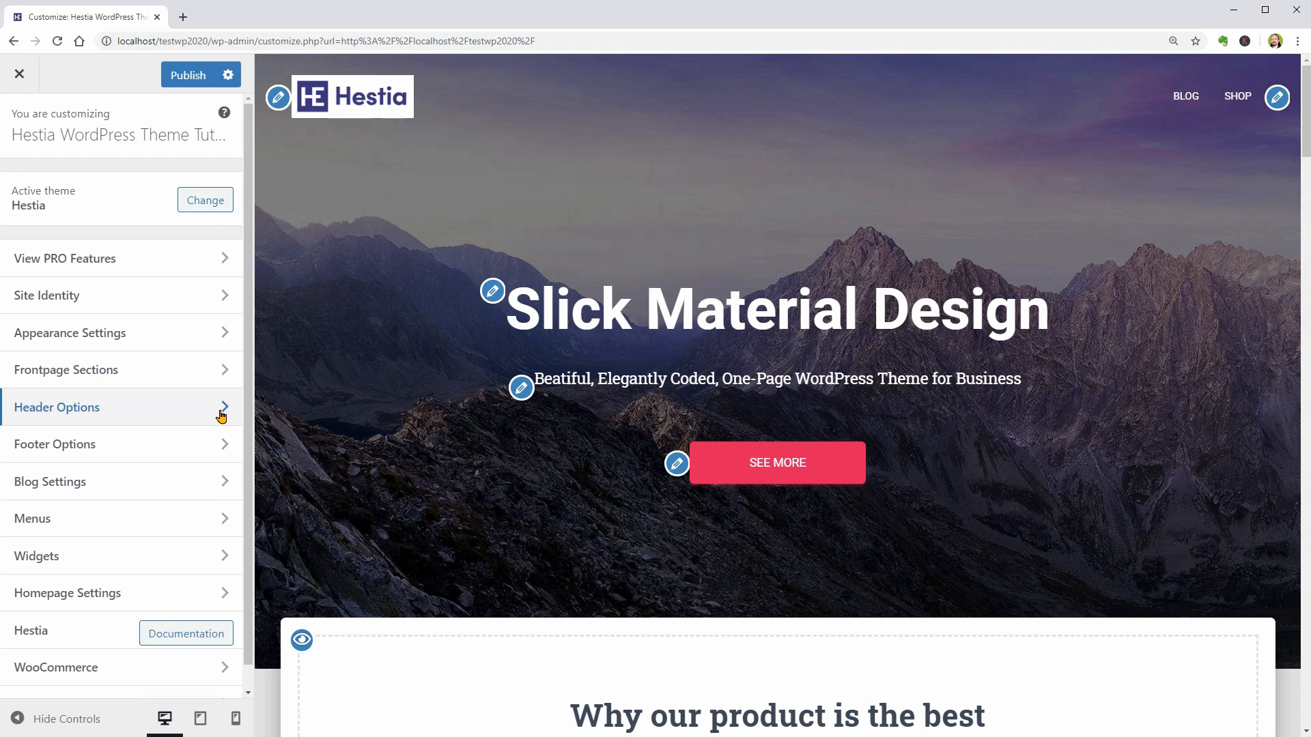
{"action": "left_click", "coordinate": [220, 414]}
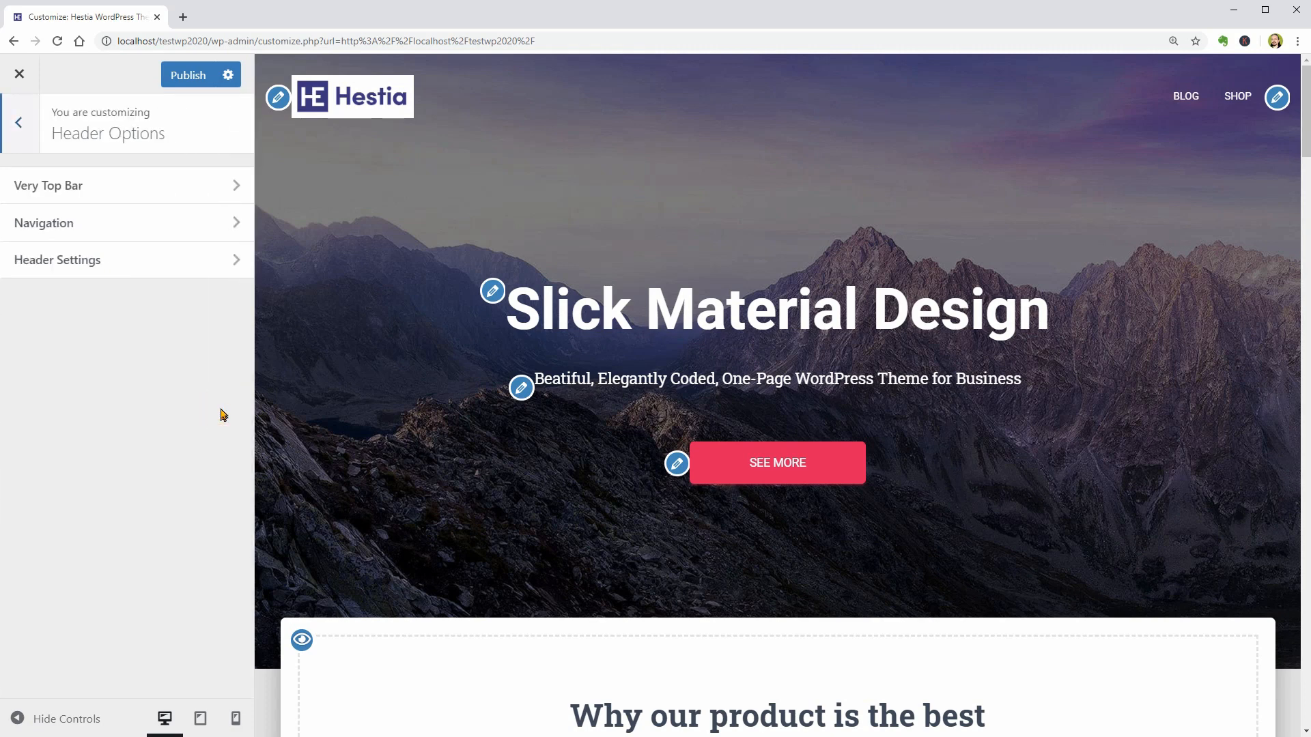
- Add industrial-2.jpg as the header image in Header Settings using the suggested crop, and enable the header image sitewide
{"action": "left_click", "coordinate": [192, 268]}
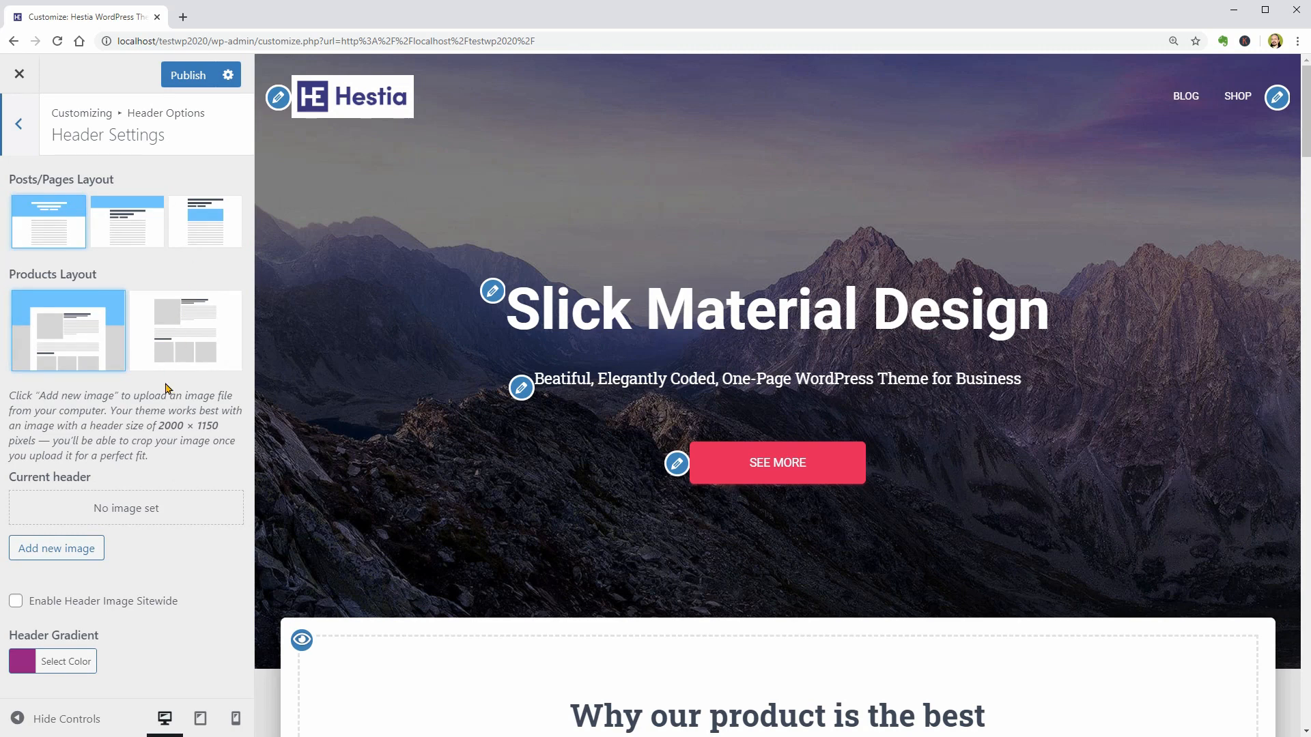
{"action": "left_click", "coordinate": [81, 548]}
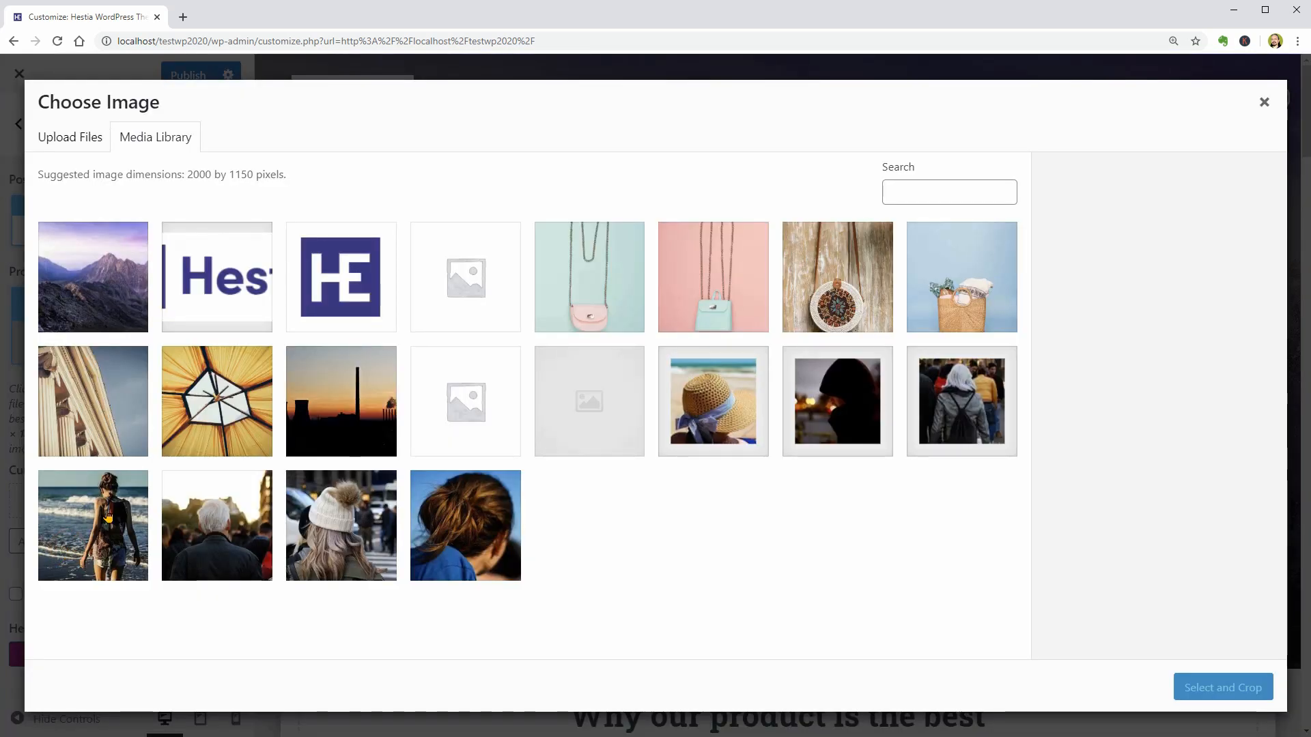
{"action": "left_click", "coordinate": [341, 410]}
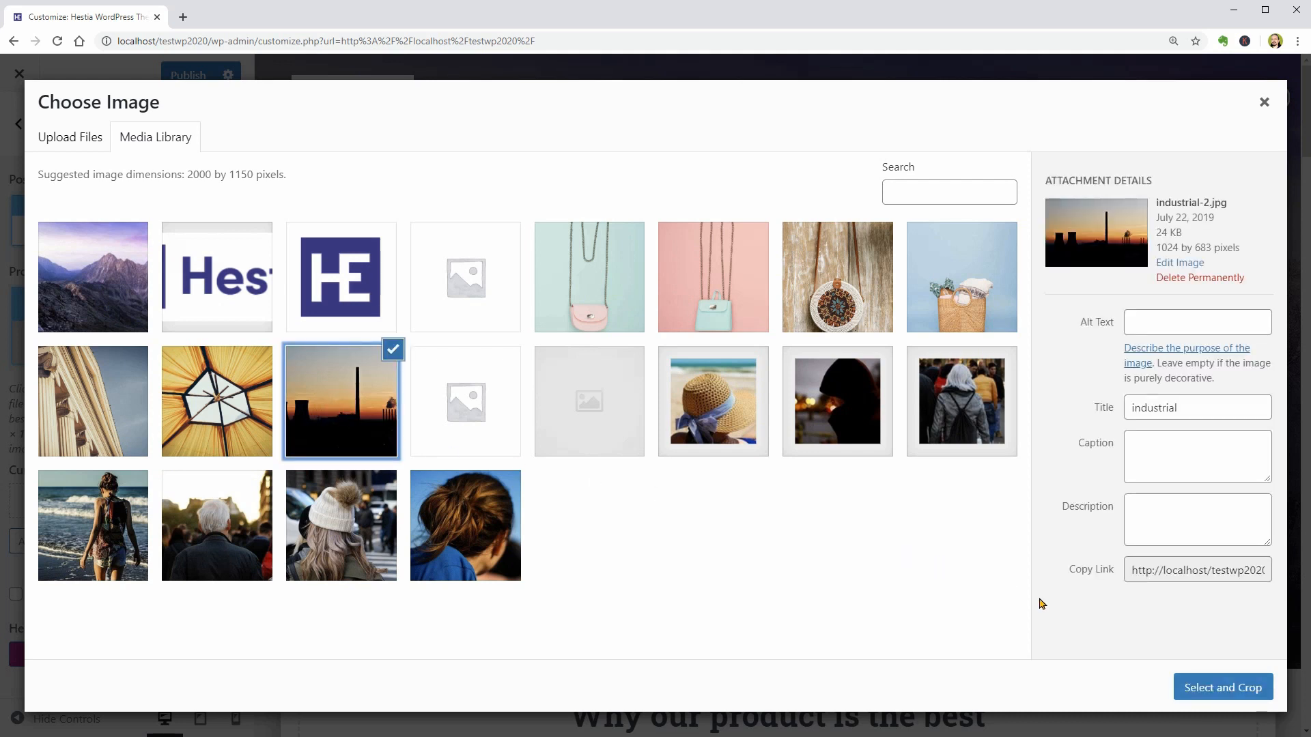
{"action": "left_click", "coordinate": [1207, 690]}
{"action": "left_click", "coordinate": [1214, 695]}
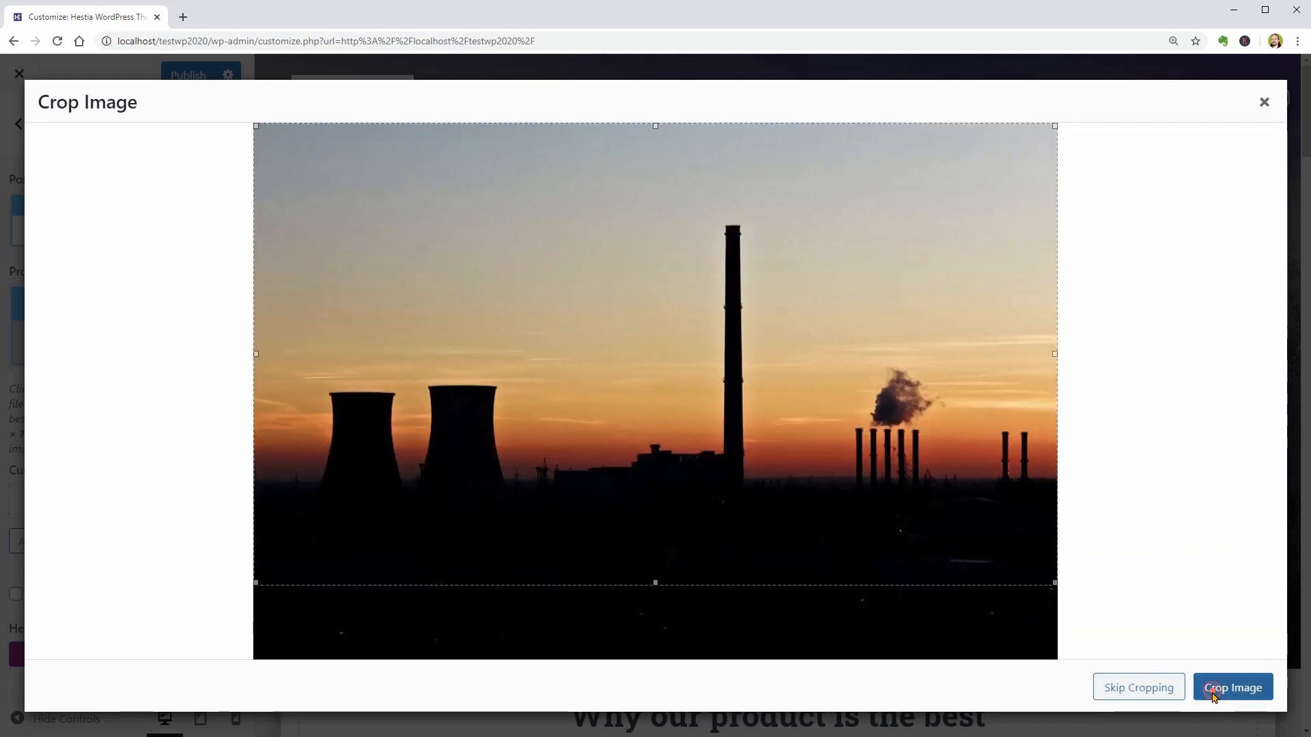
{"action": "scroll", "coordinate": [176, 556], "scroll_direction": "down", "scroll_amount": 4}
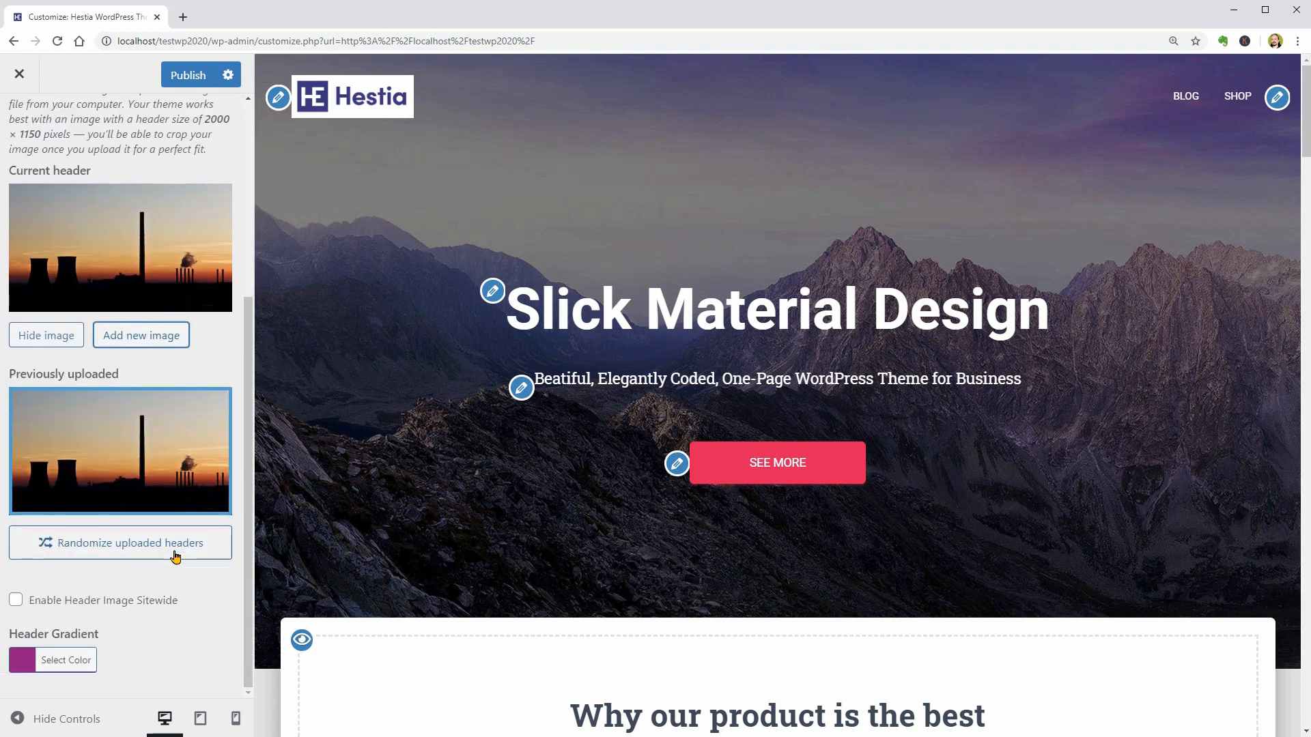
{"action": "left_click", "coordinate": [16, 600]}
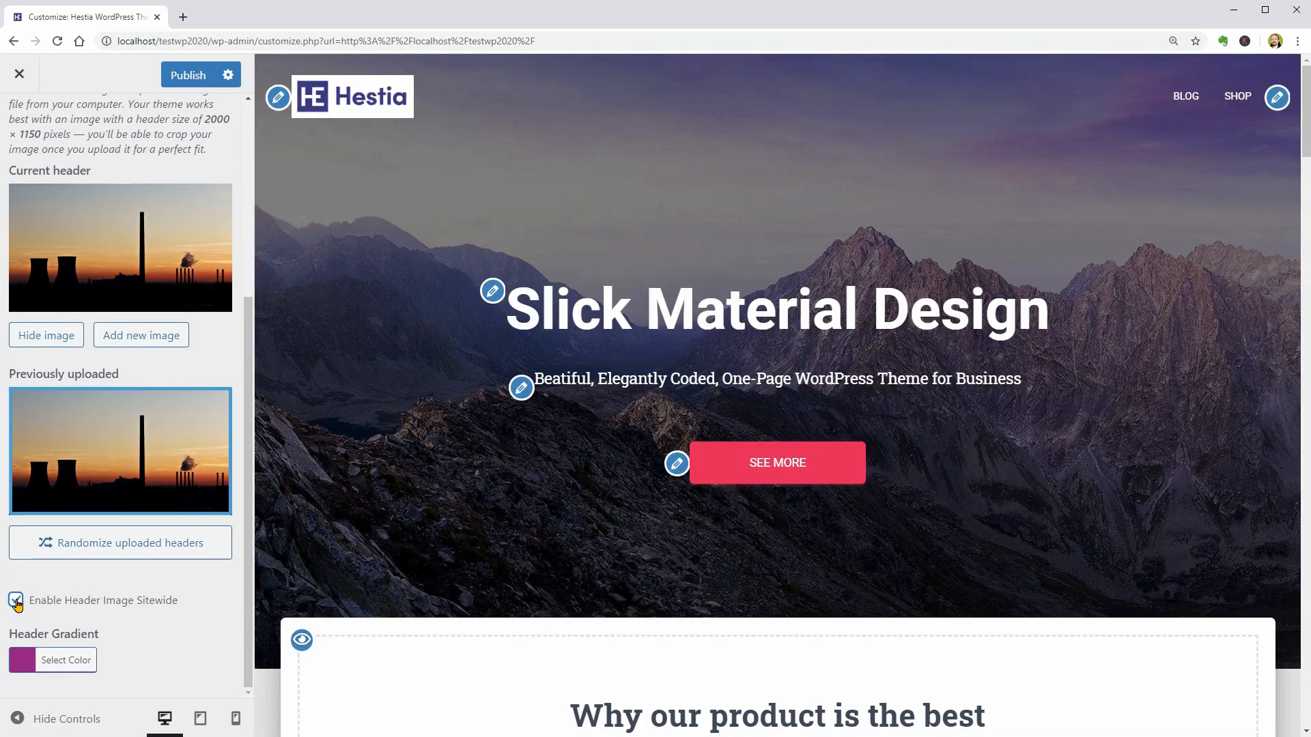
- Check the sitewide header image on the Blog page, the Shop page and the Butterflies Handbag product page
{"action": "left_click", "coordinate": [1172, 102]}
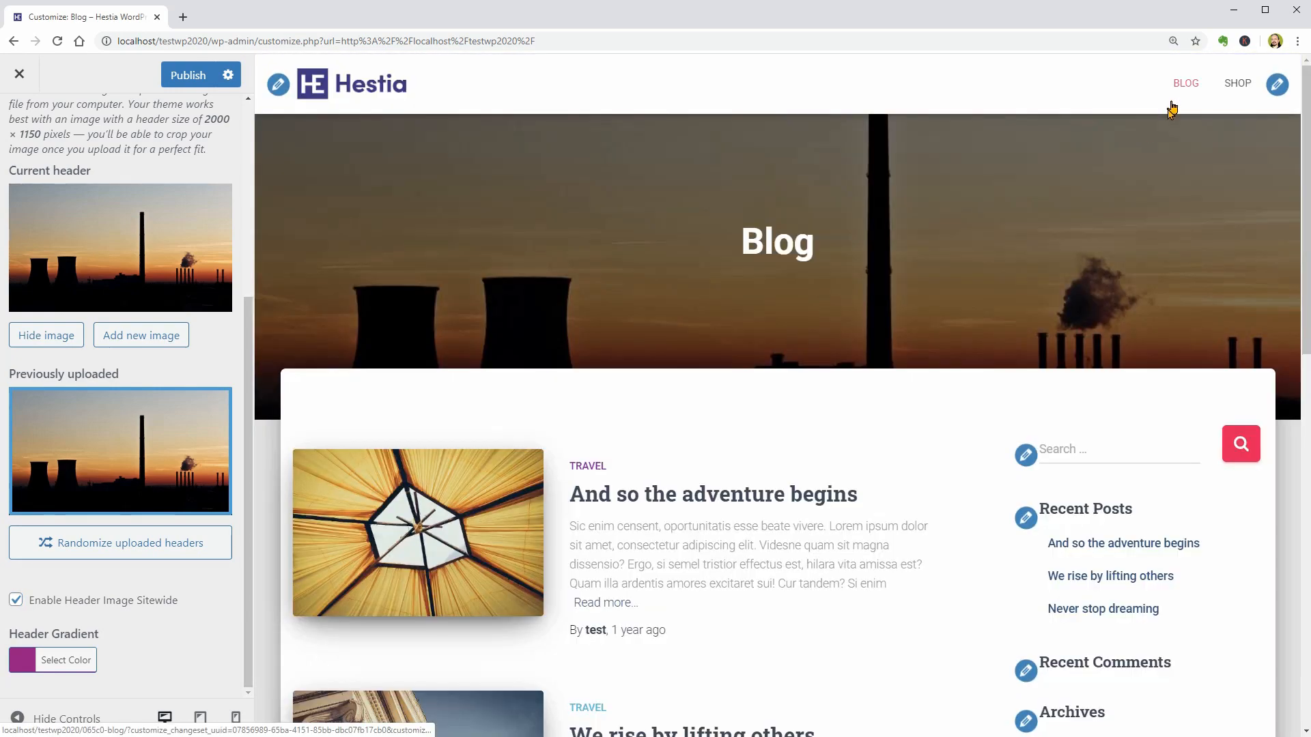
{"action": "left_click", "coordinate": [1229, 95]}
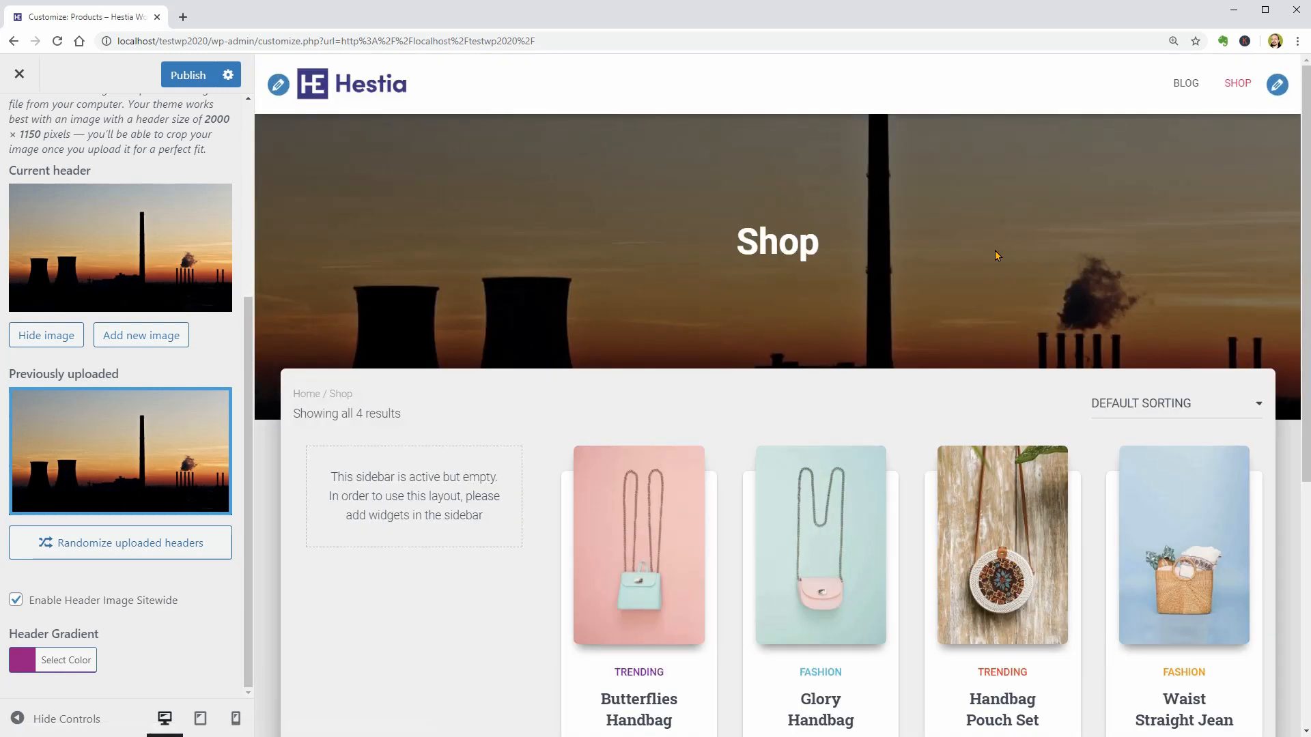
{"action": "left_click", "coordinate": [646, 518]}
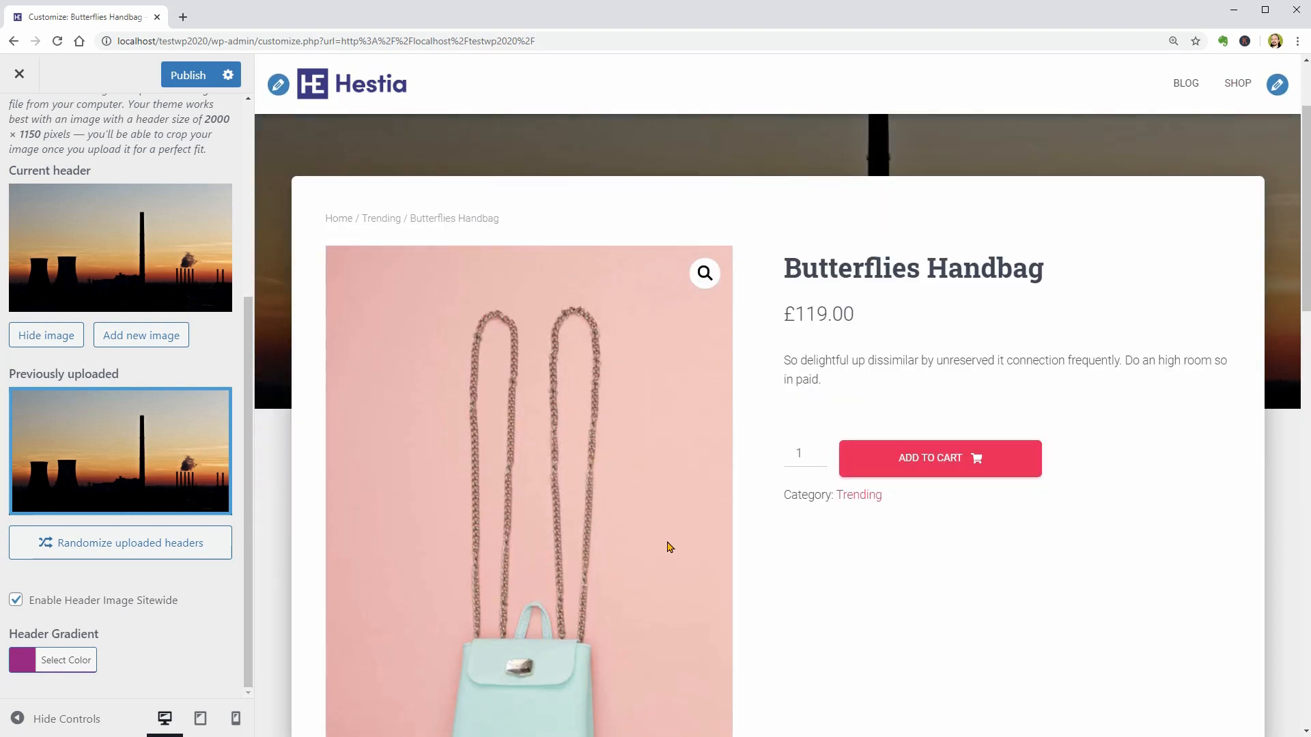
- Try the products layout without a header image on the product page and restore the layout with the image behind the product
{"action": "left_click_drag", "start_coordinate": [245, 428], "coordinate": [269, 239]}
{"action": "scroll", "coordinate": [129, 265], "scroll_direction": "up", "scroll_amount": 3}
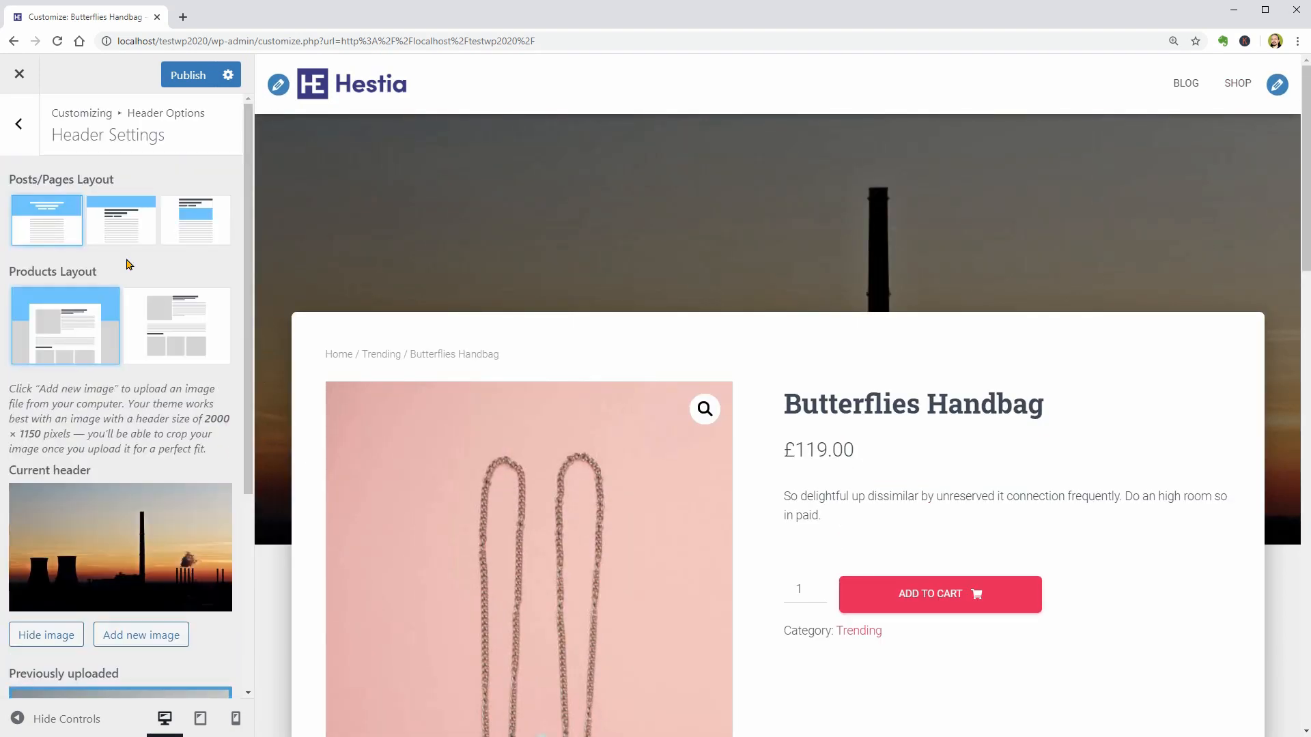
{"action": "left_click", "coordinate": [189, 331]}
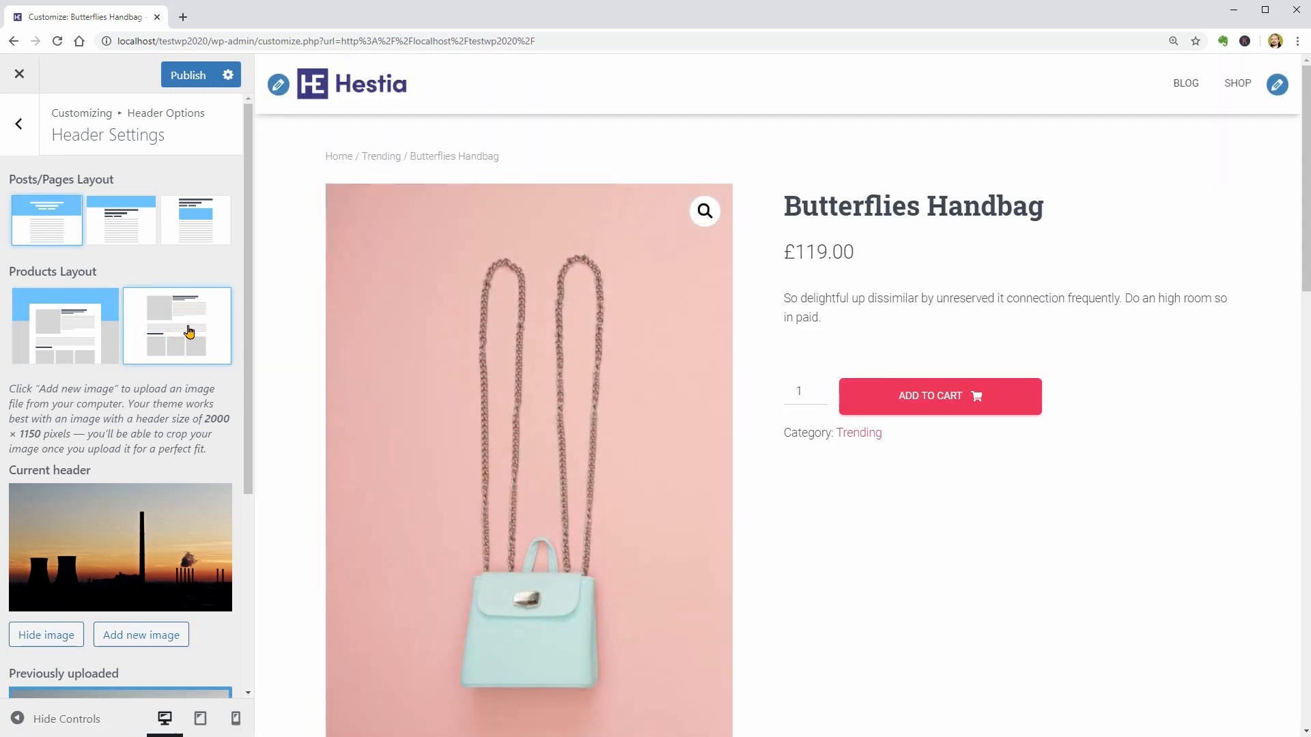
{"action": "left_click", "coordinate": [62, 313]}
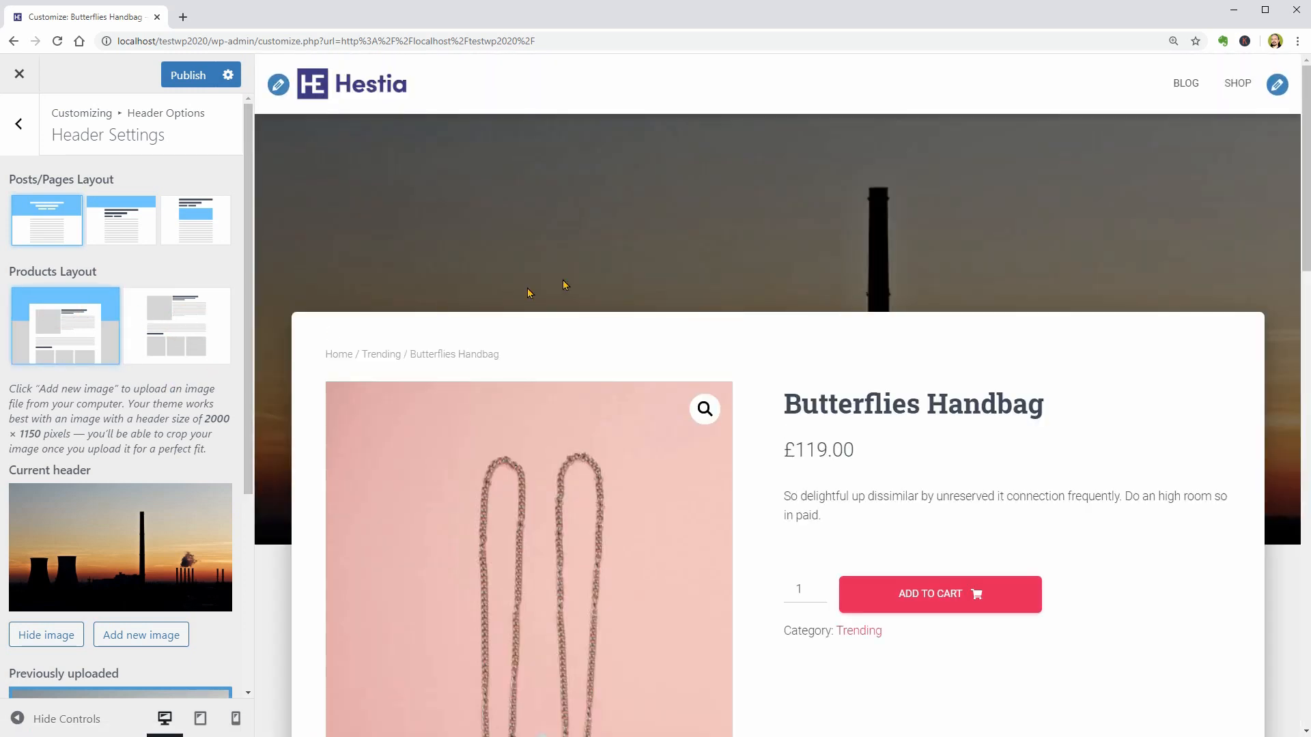
- On the Blog page, try the second Posts/Pages layout and the third one with the title above the image
{"action": "left_click", "coordinate": [1185, 83]}
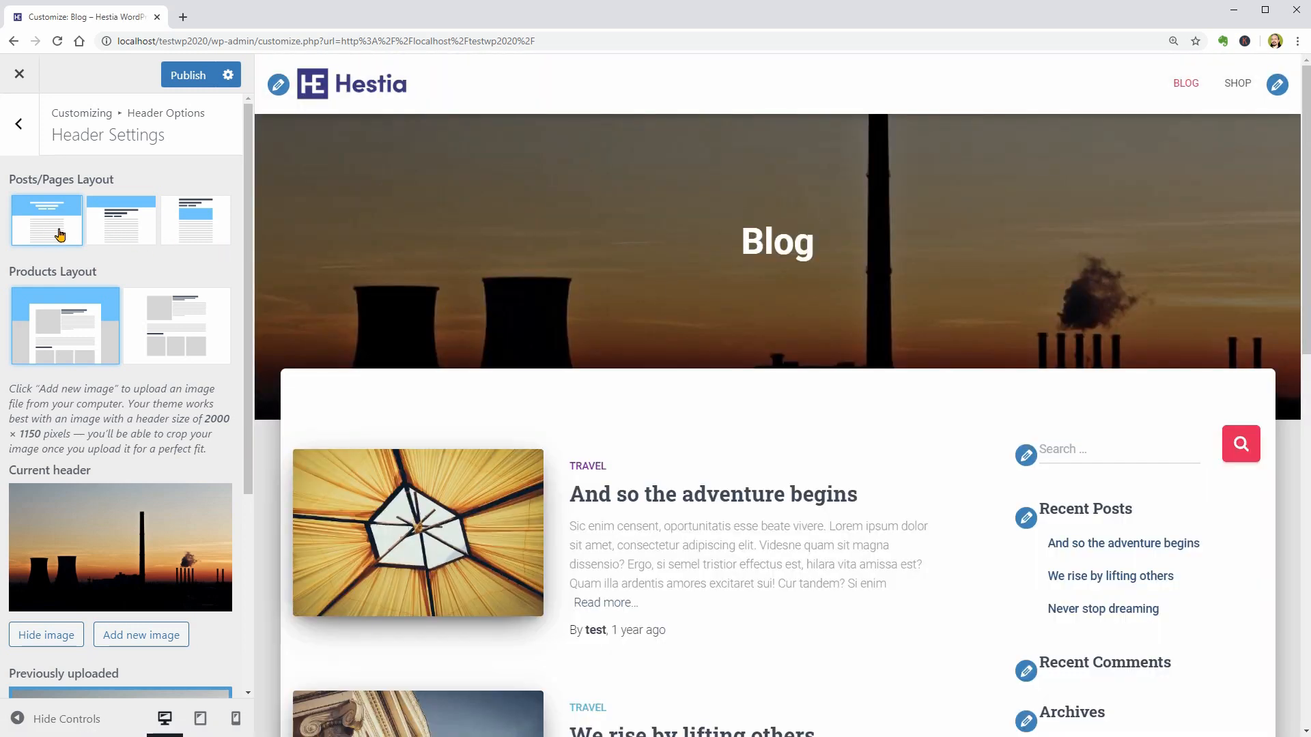
{"action": "left_click_drag", "start_coordinate": [731, 244], "coordinate": [816, 247]}
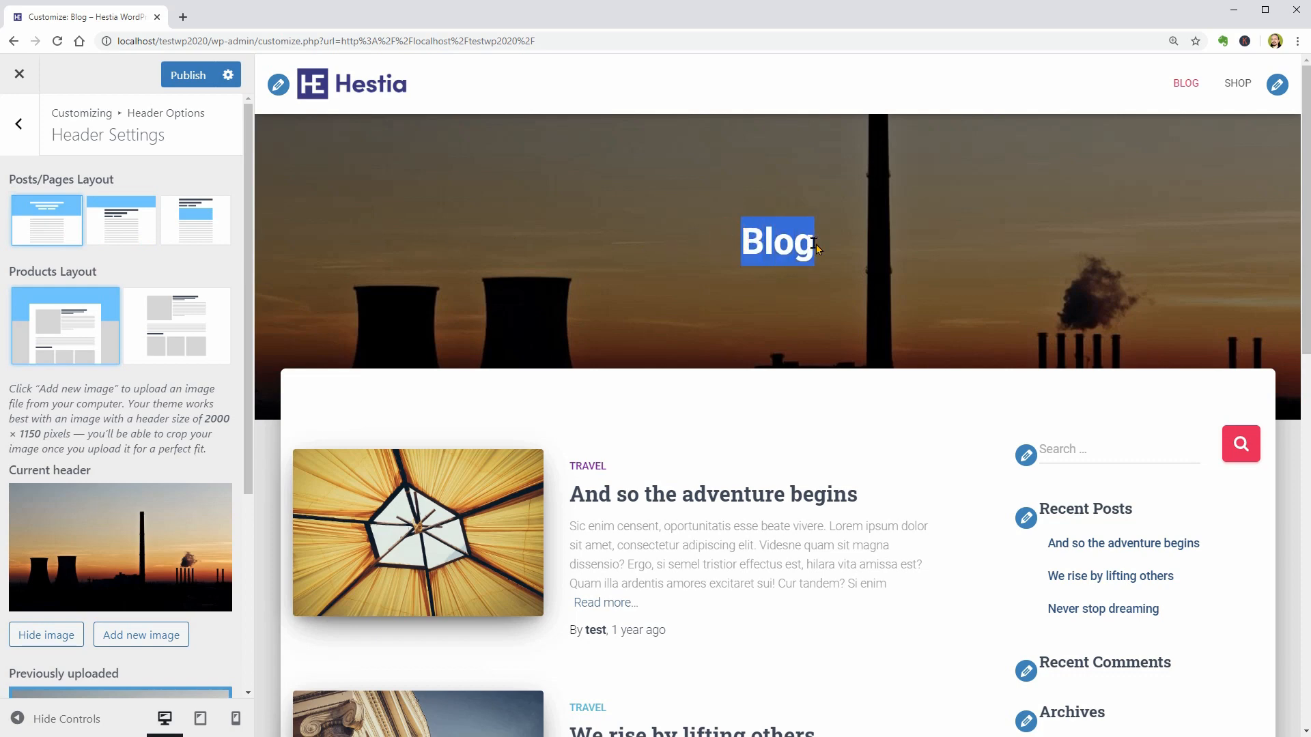
{"action": "left_click", "coordinate": [140, 232]}
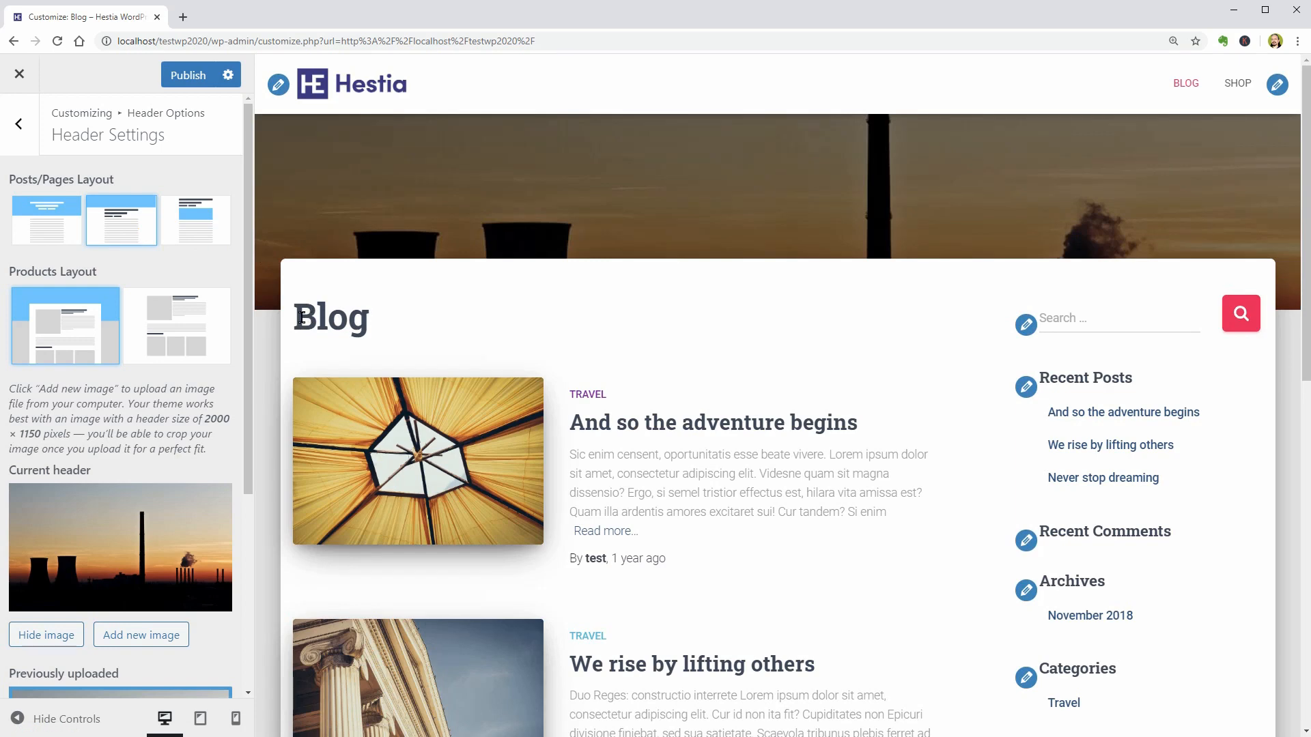
{"action": "double_click", "coordinate": [301, 318]}
{"action": "left_click", "coordinate": [211, 236]}
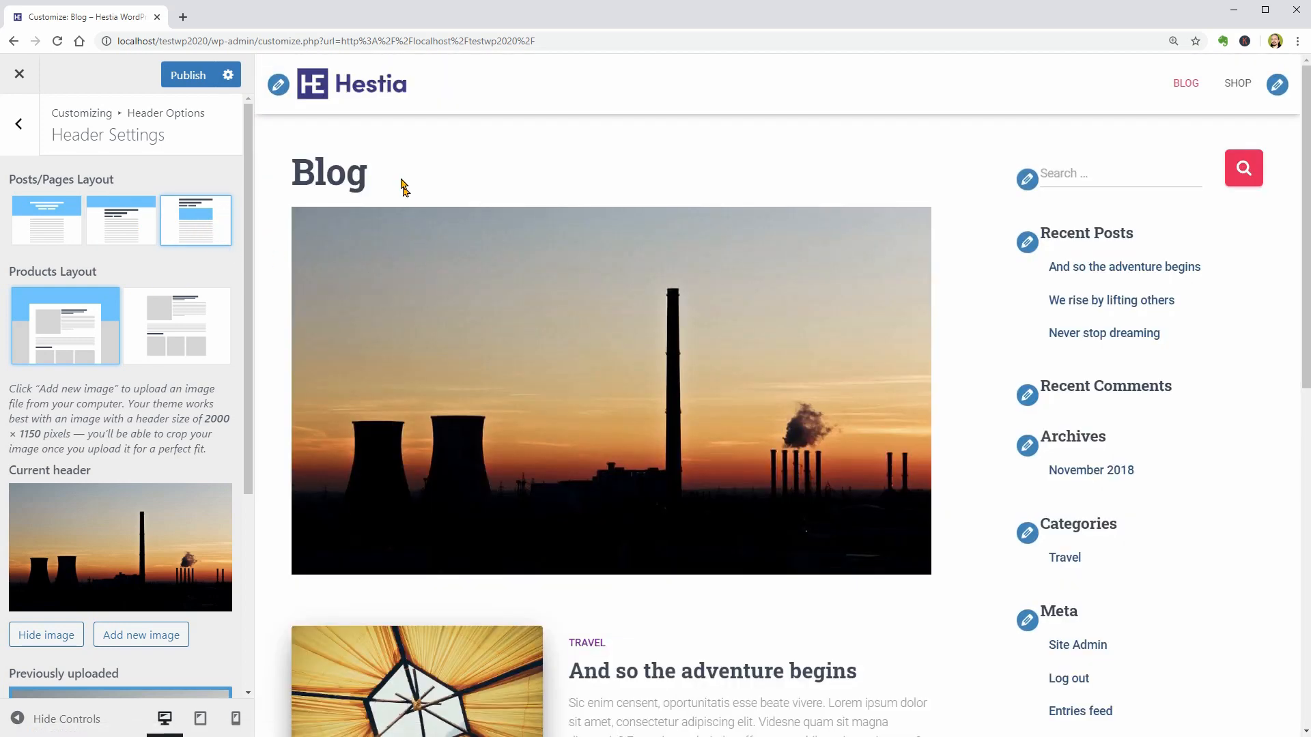
{"action": "scroll", "coordinate": [480, 486], "scroll_direction": "down", "scroll_amount": 6}
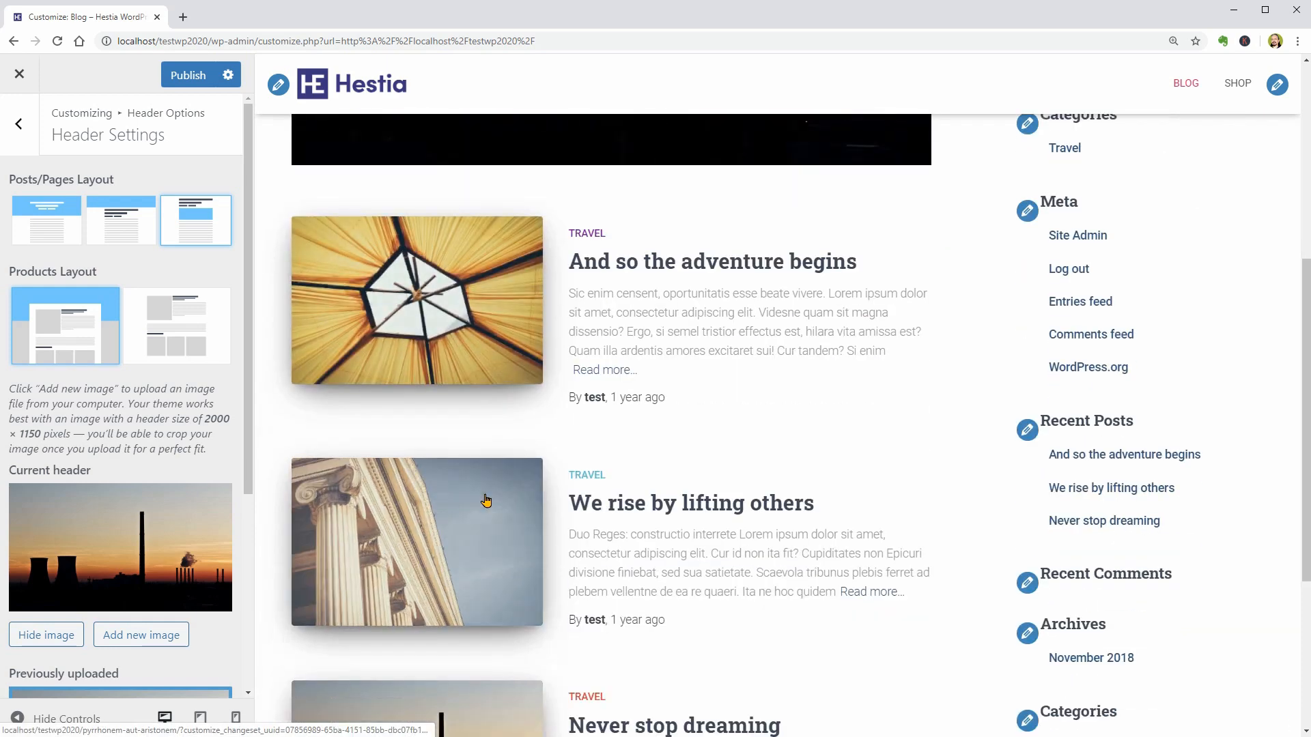
{"action": "scroll", "coordinate": [484, 502], "scroll_direction": "down", "scroll_amount": 1}
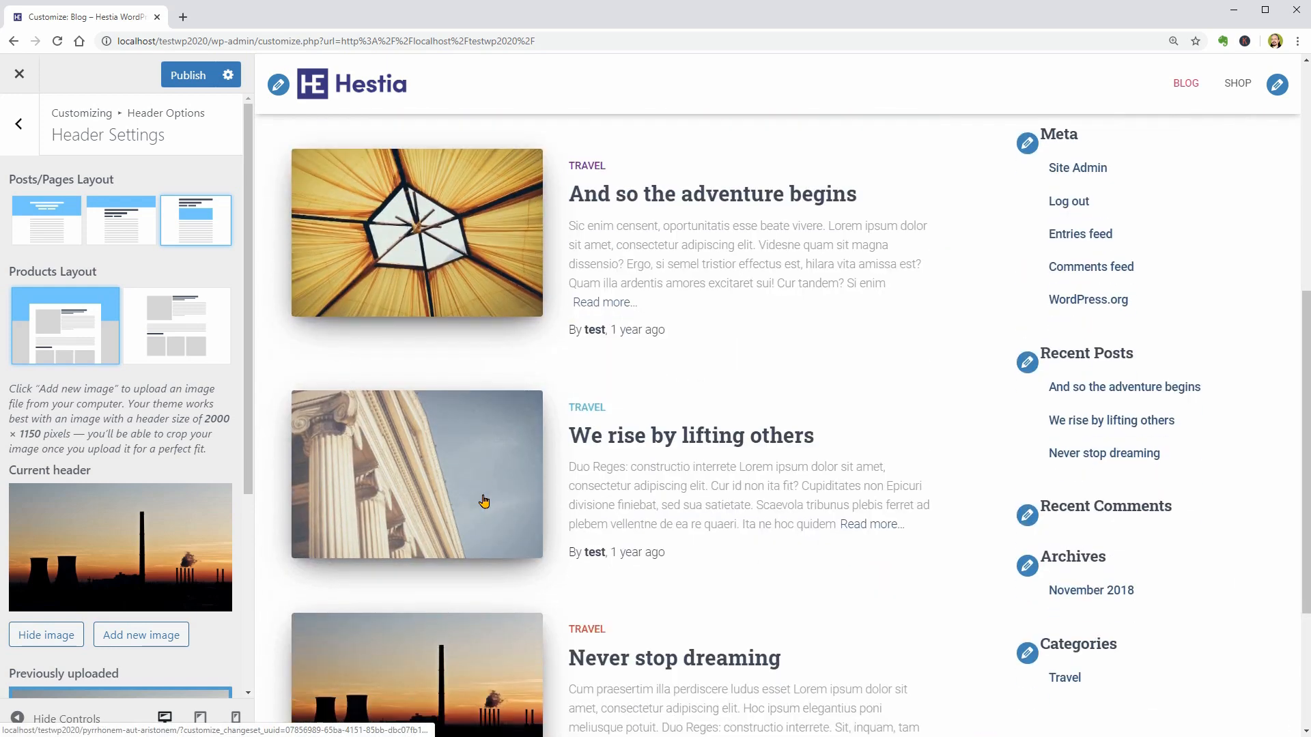
- Return to the homepage preview and, in the Navigation header options, turn on Transparent Navbar and Enable Search in Menu
{"action": "left_click", "coordinate": [365, 87]}
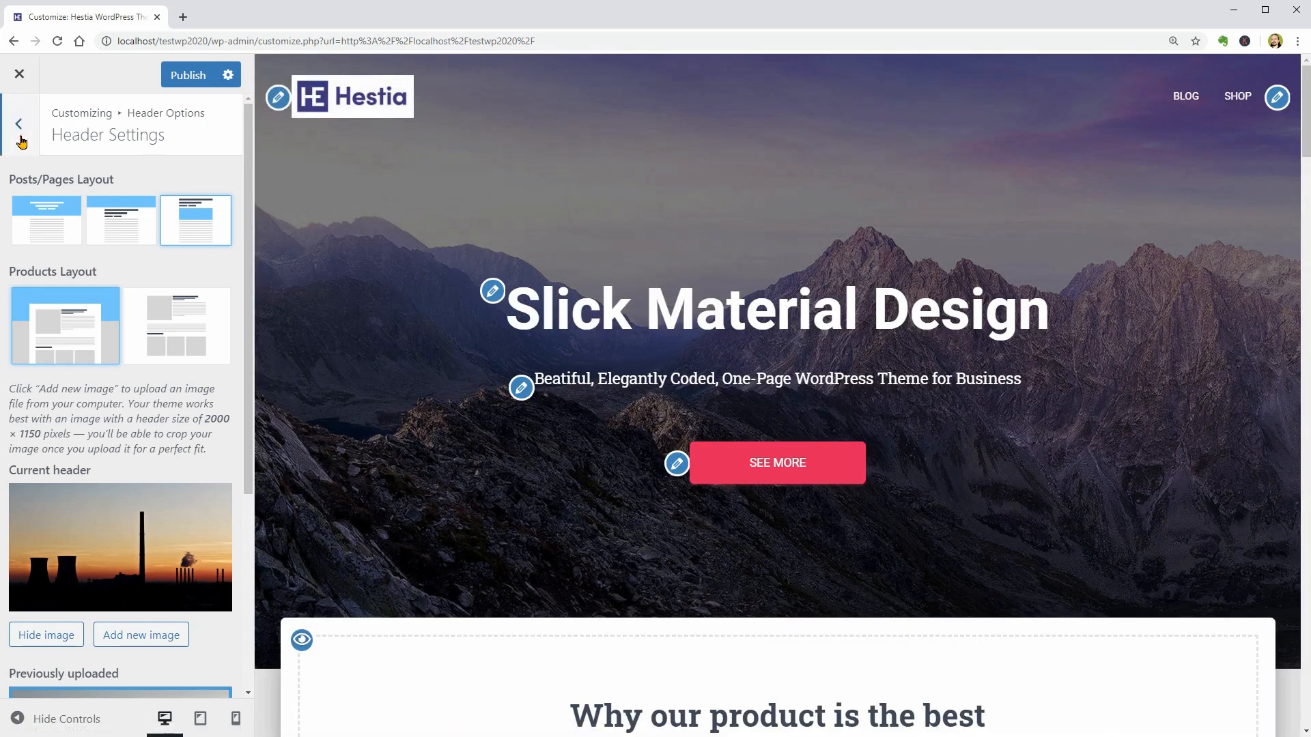
{"action": "left_click", "coordinate": [20, 127]}
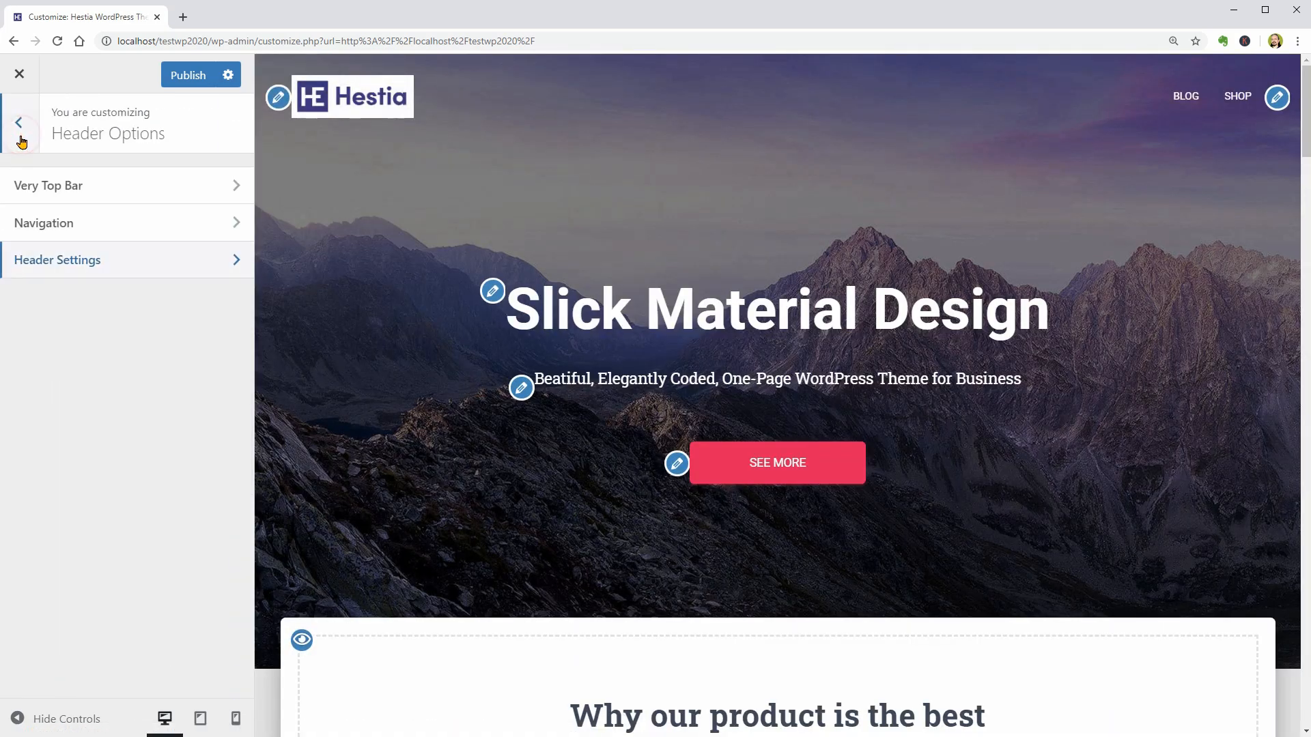
{"action": "left_click", "coordinate": [206, 222]}
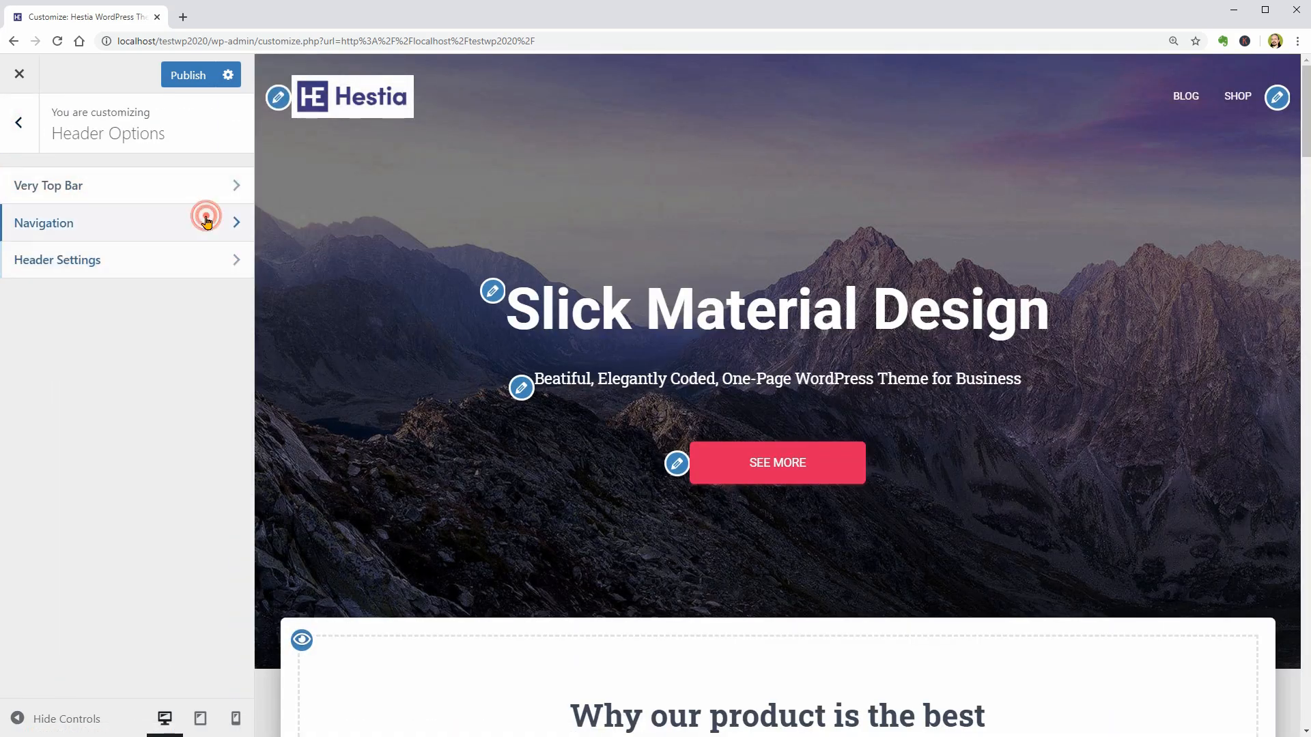
{"action": "left_click", "coordinate": [15, 183]}
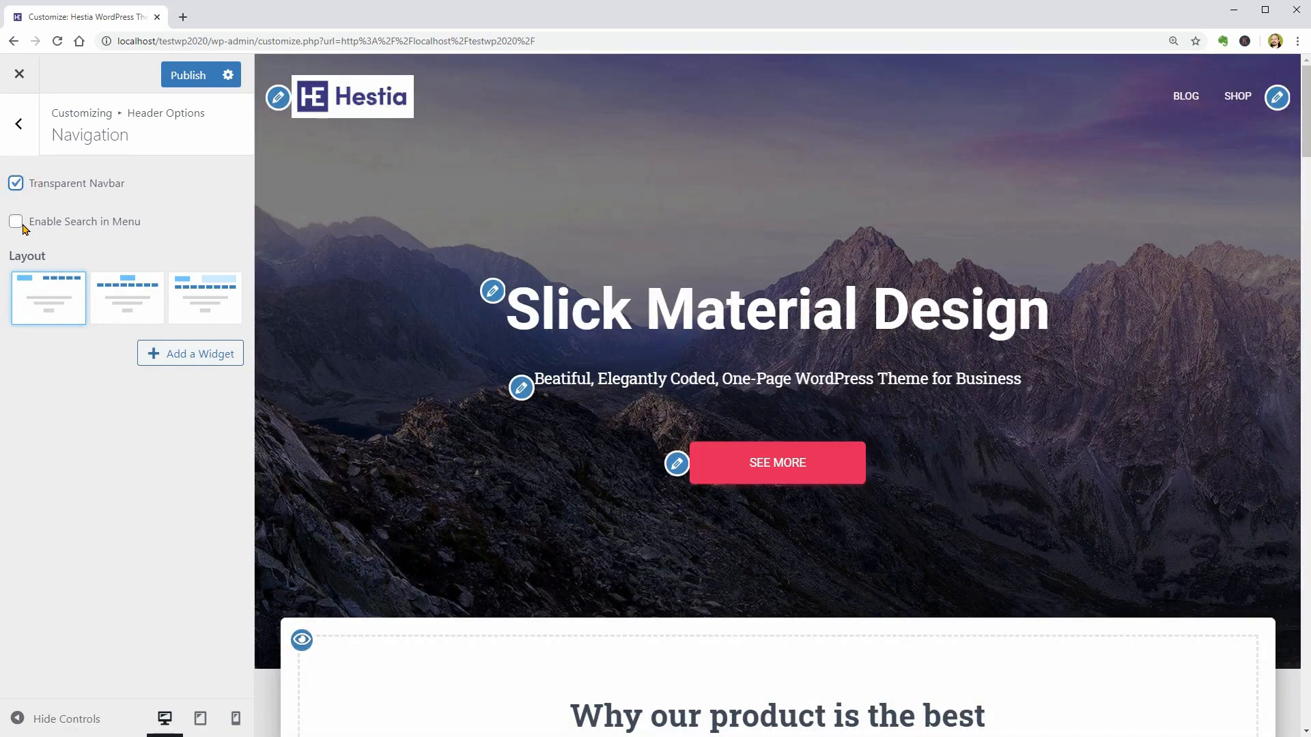
{"action": "left_click", "coordinate": [15, 221]}
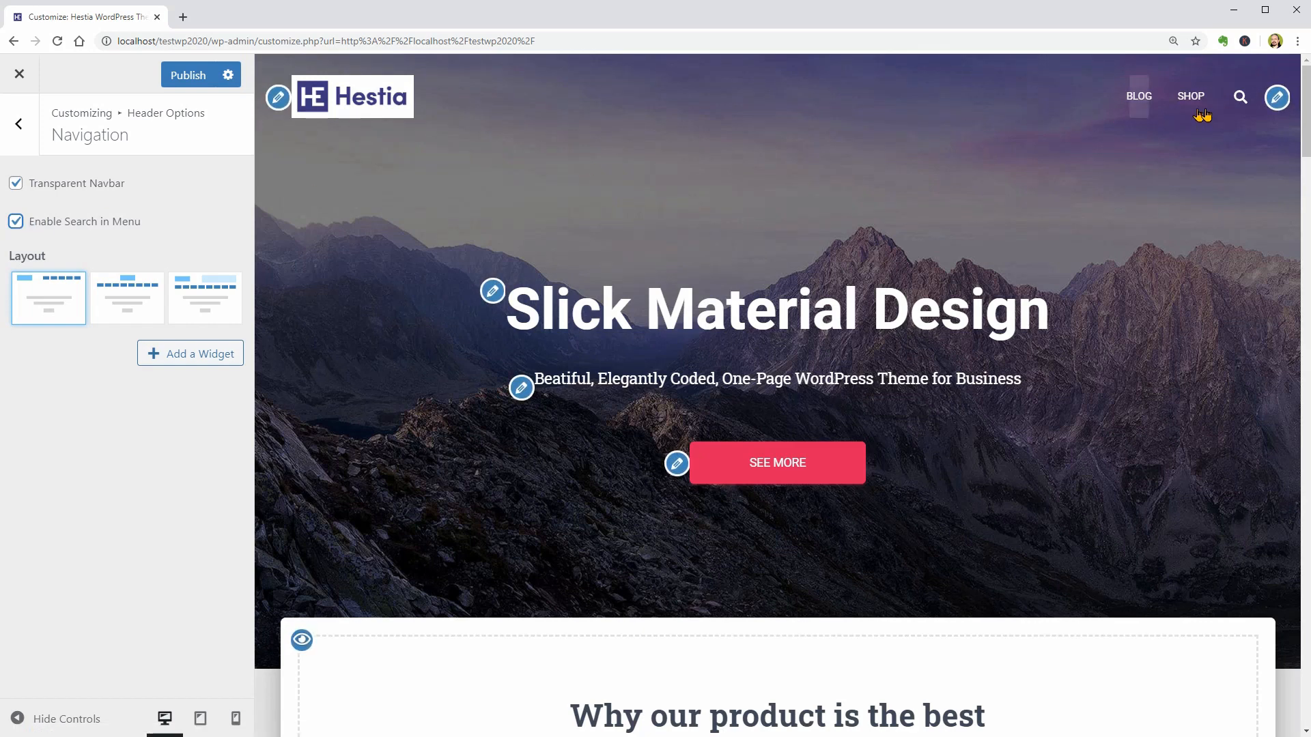
- Try the menu's search field and the third navigation layout with a widget sidebar beside the logo
{"action": "left_click", "coordinate": [1241, 96]}
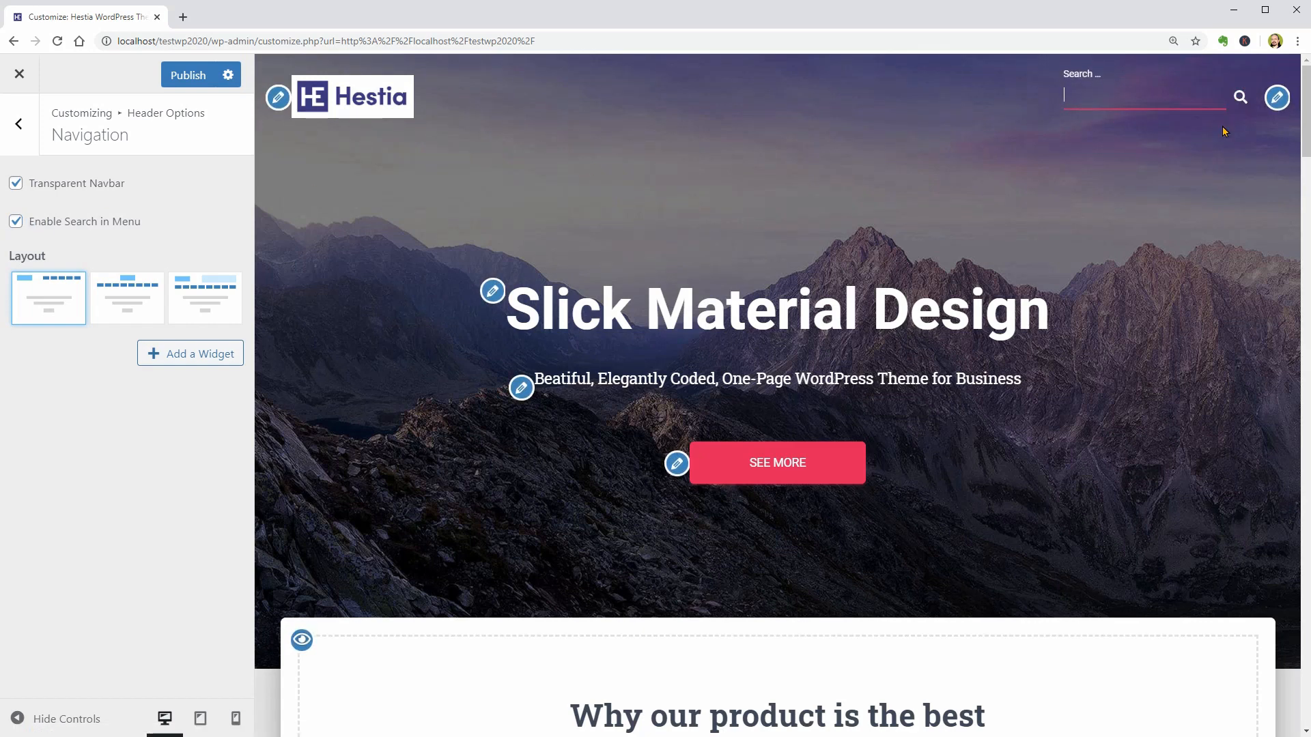
{"action": "type", "text": "Search"}
{"action": "left_click", "coordinate": [195, 306]}
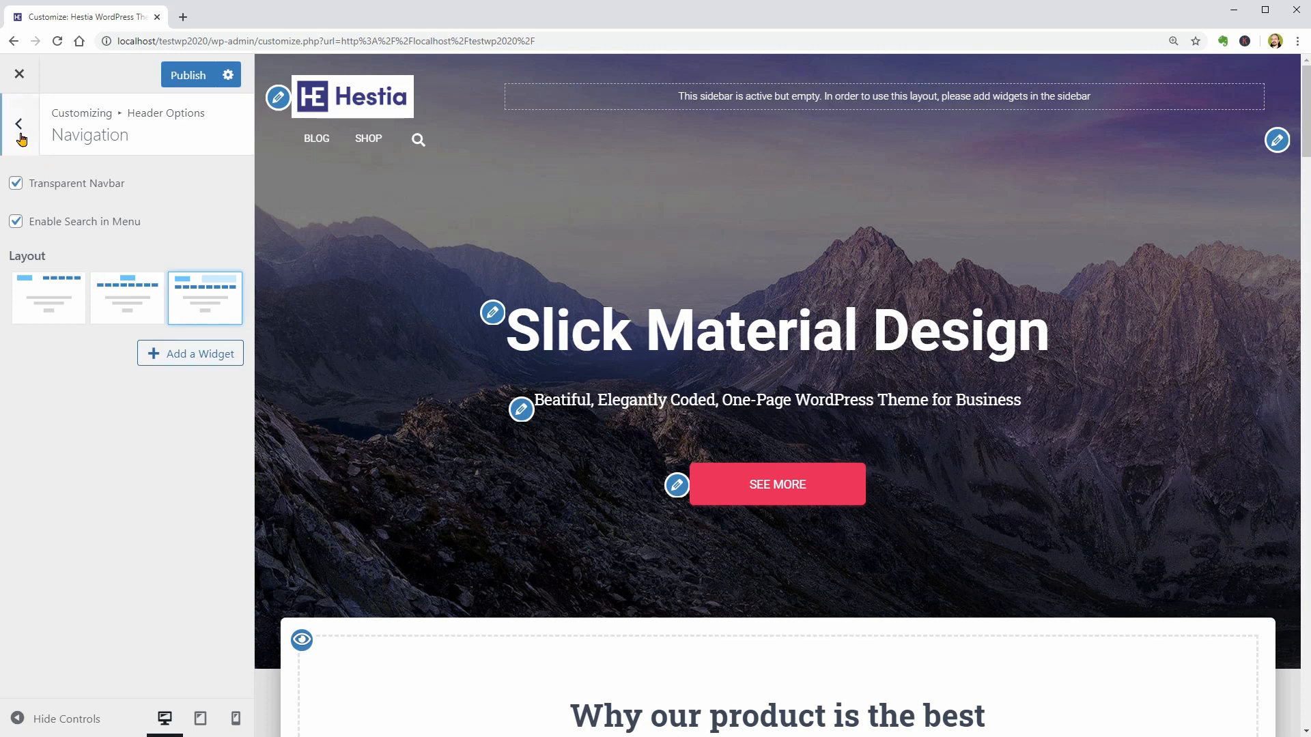
- Open the Very Top Bar settings in Header Options and toggle the Disable section option
{"action": "left_click", "coordinate": [19, 125]}
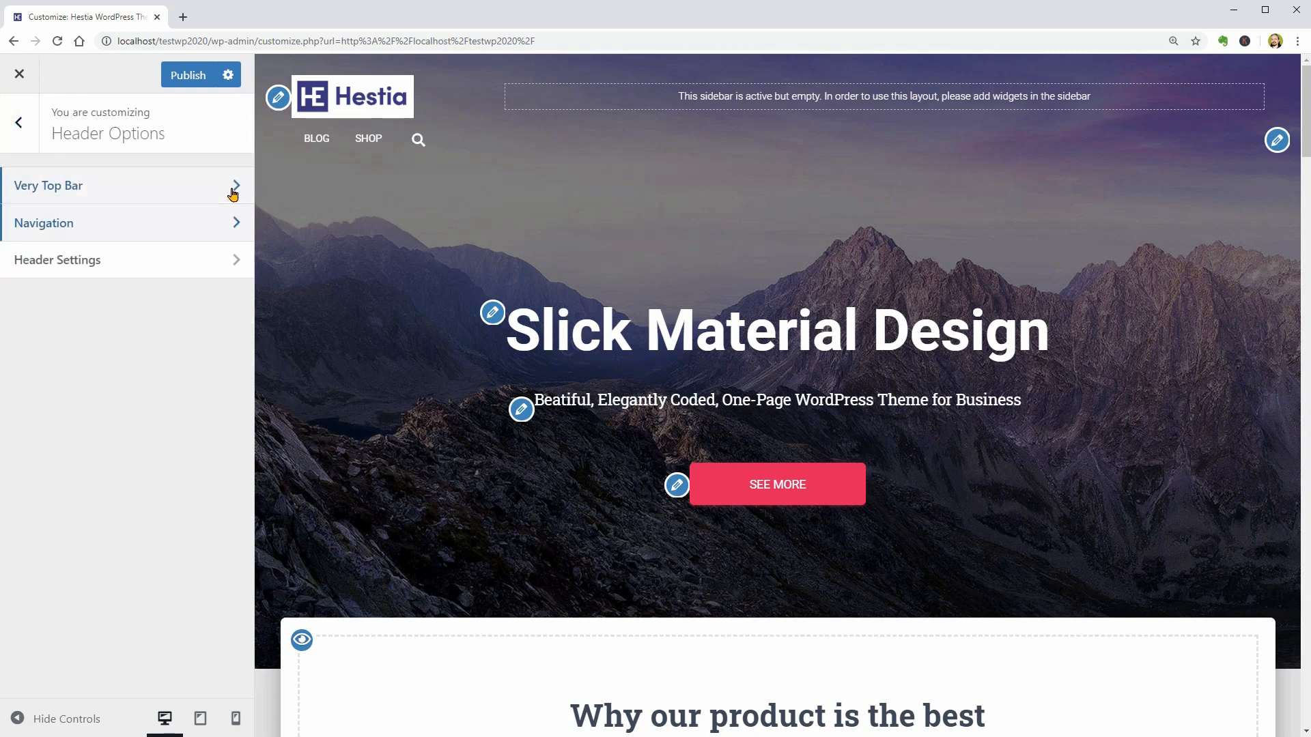
{"action": "left_click", "coordinate": [235, 188]}
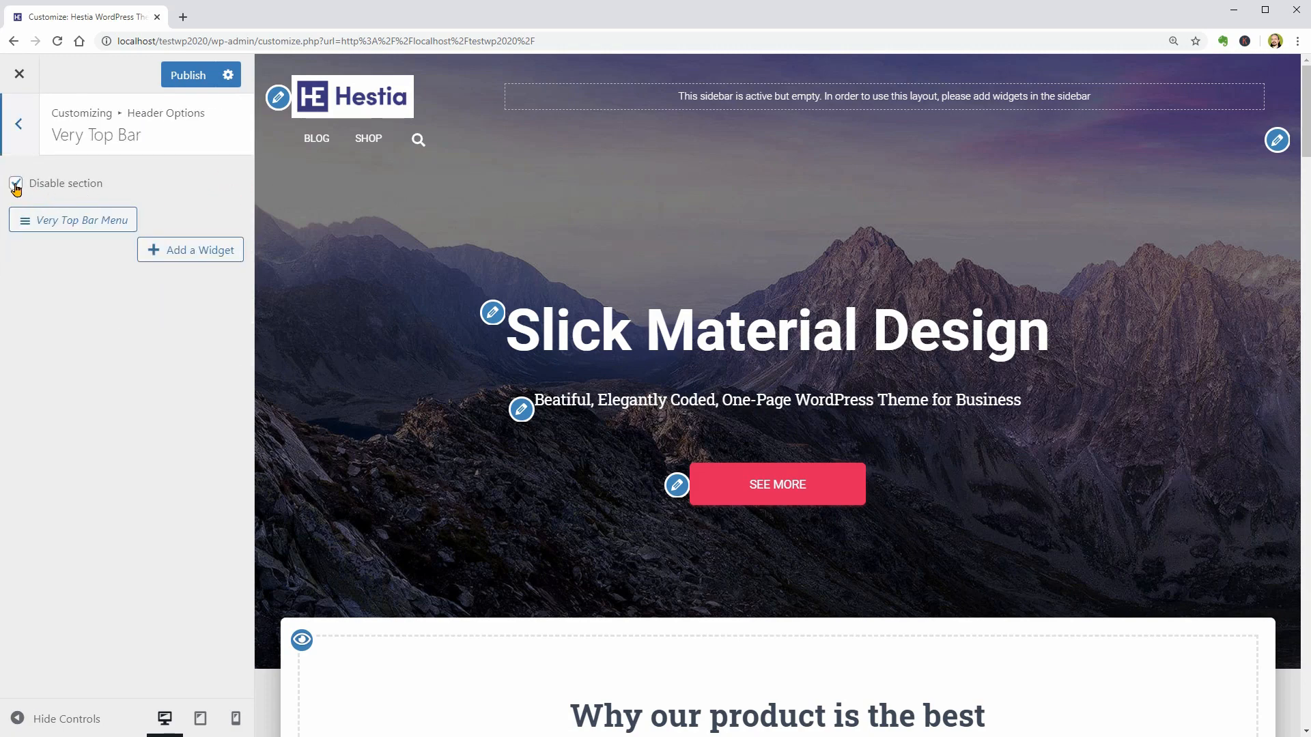
{"action": "left_click", "coordinate": [15, 183]}
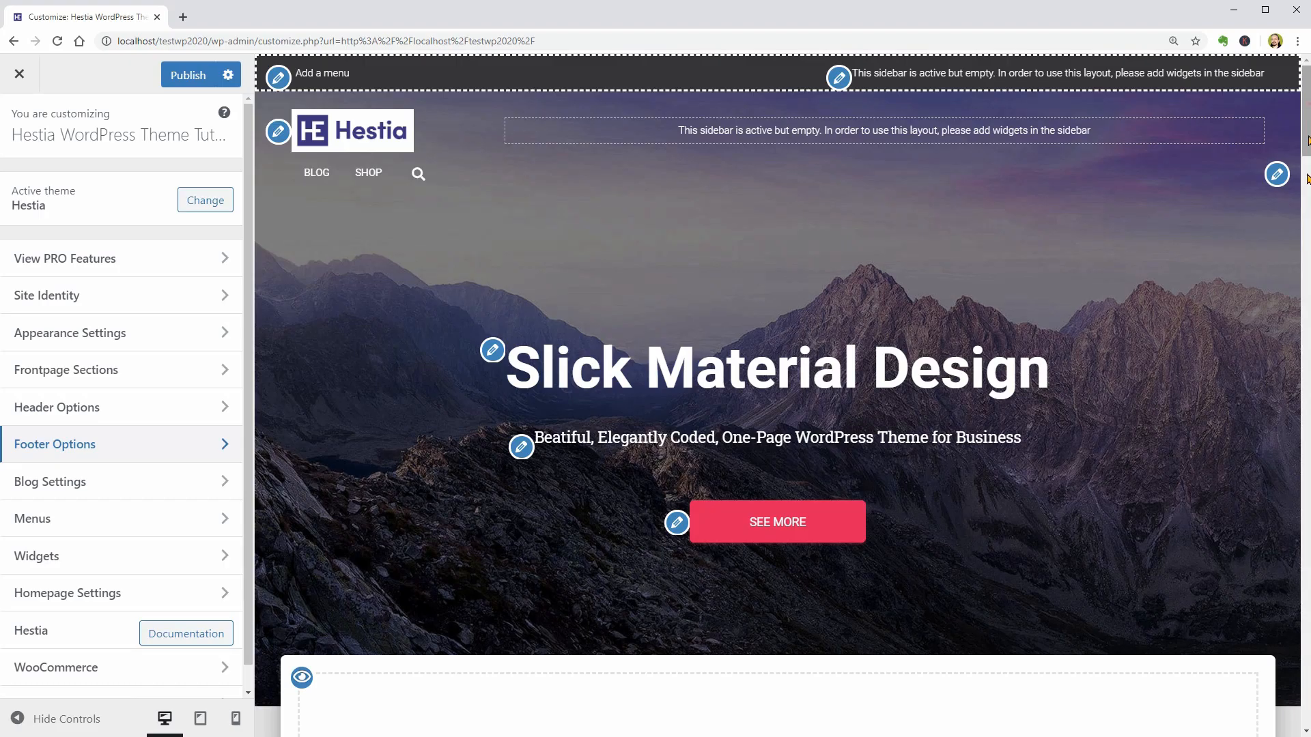
- Open the Footer Credits from the homepage footer and examine the theme link's URL in its HTML
{"action": "scroll", "coordinate": [1234, 714], "scroll_direction": "down", "scroll_amount": 15}
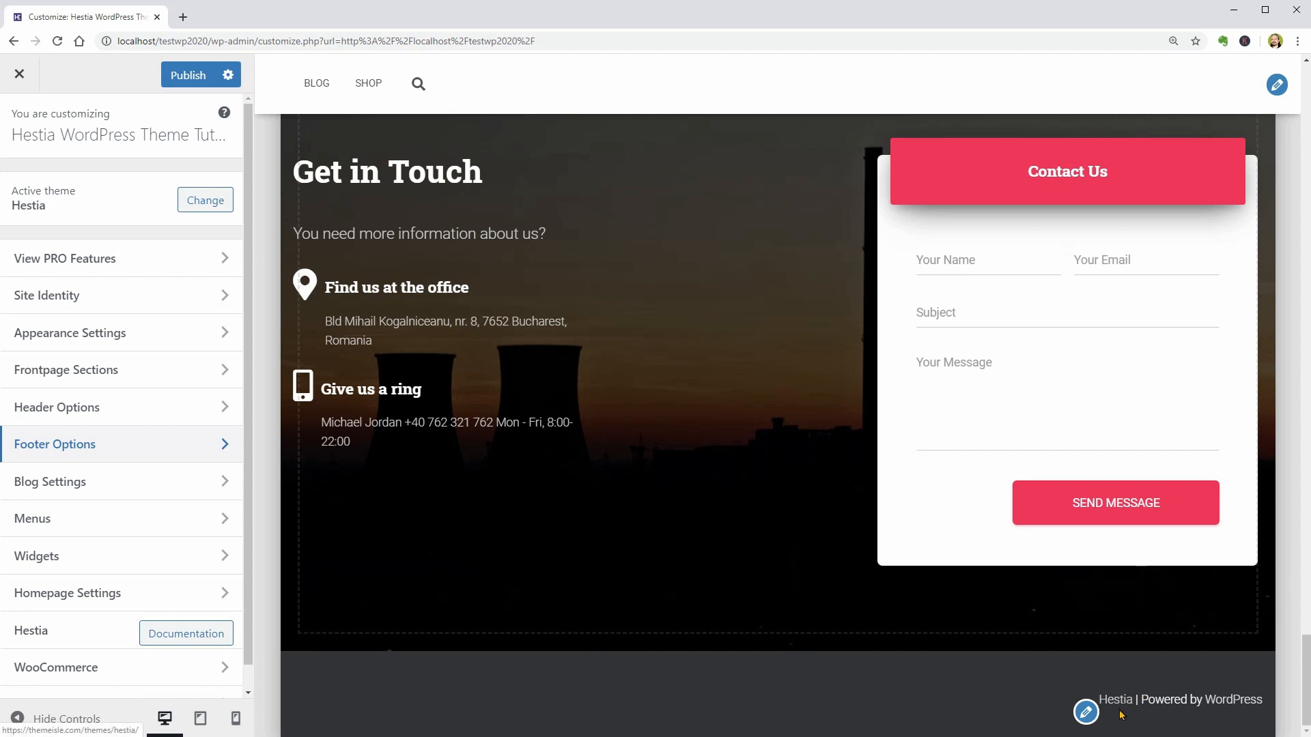
{"action": "left_click", "coordinate": [1086, 714]}
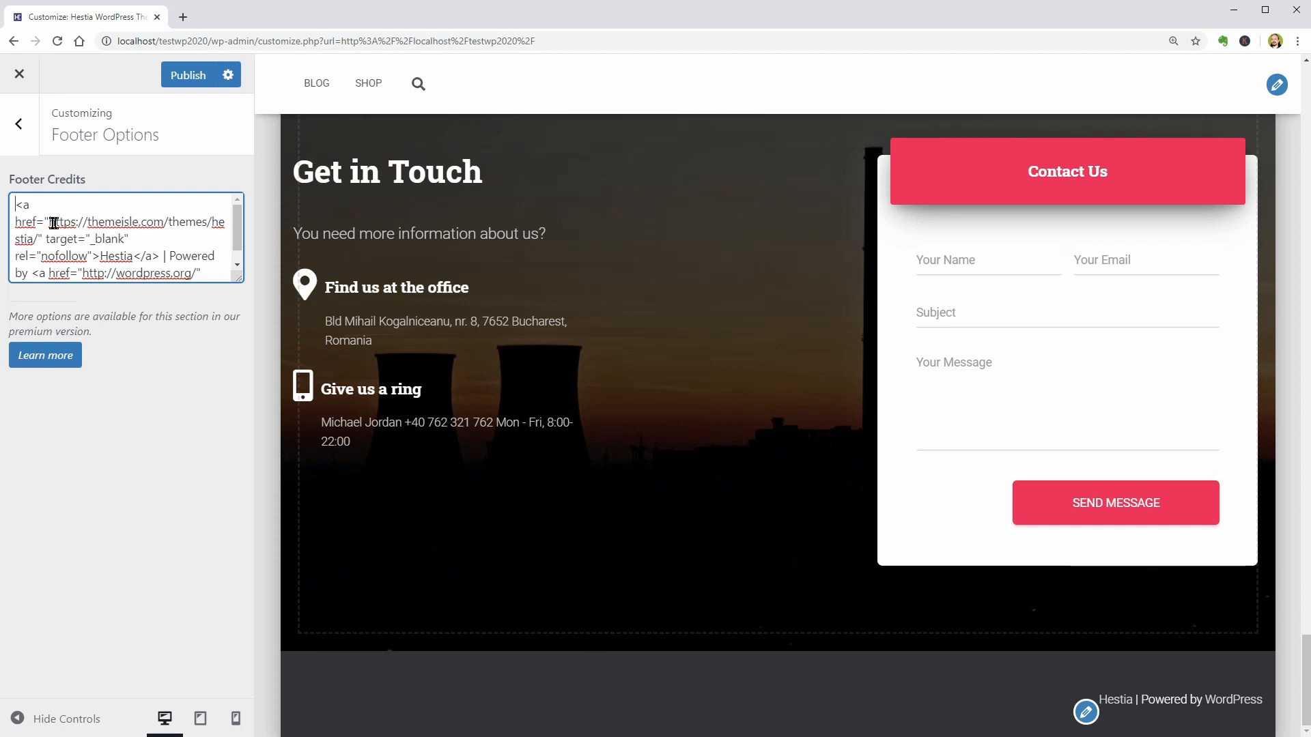
{"action": "mouse_move", "coordinate": [49, 223]}
{"action": "left_mouse_down"}
{"action": "mouse_move", "coordinate": [146, 223]}
{"action": "mouse_move", "coordinate": [134, 239]}
{"action": "mouse_move", "coordinate": [40, 242]}
{"action": "left_mouse_up"}
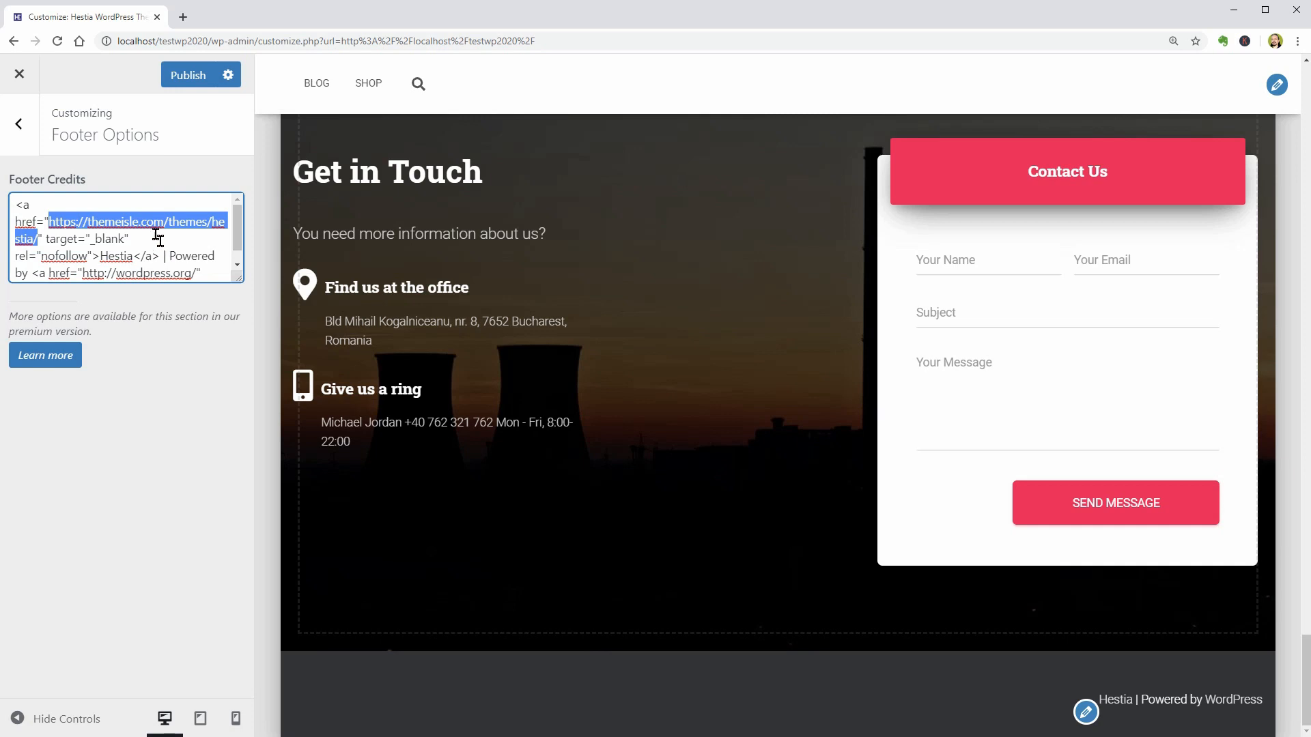
{"action": "left_click", "coordinate": [21, 129]}
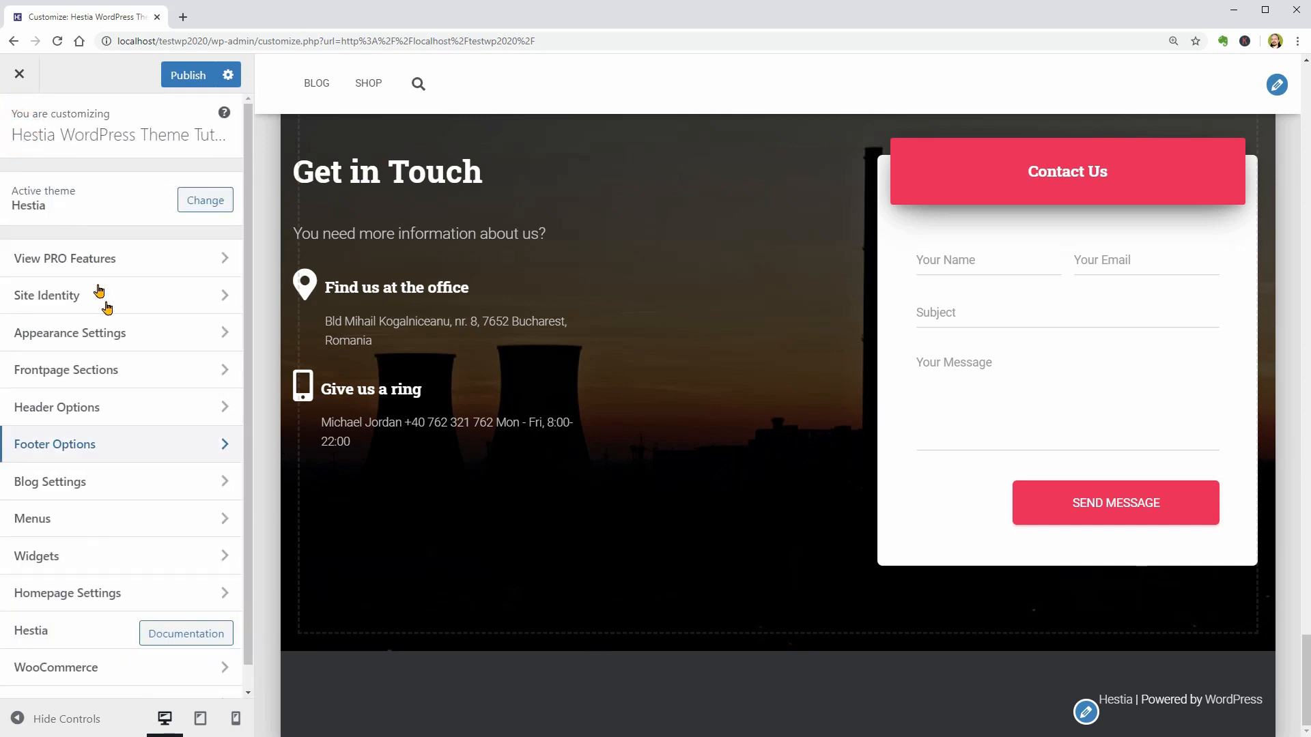
- Look at the Footer One widget area and the other footer areas in Widgets, and return to the main customizer list
{"action": "left_click", "coordinate": [205, 550]}
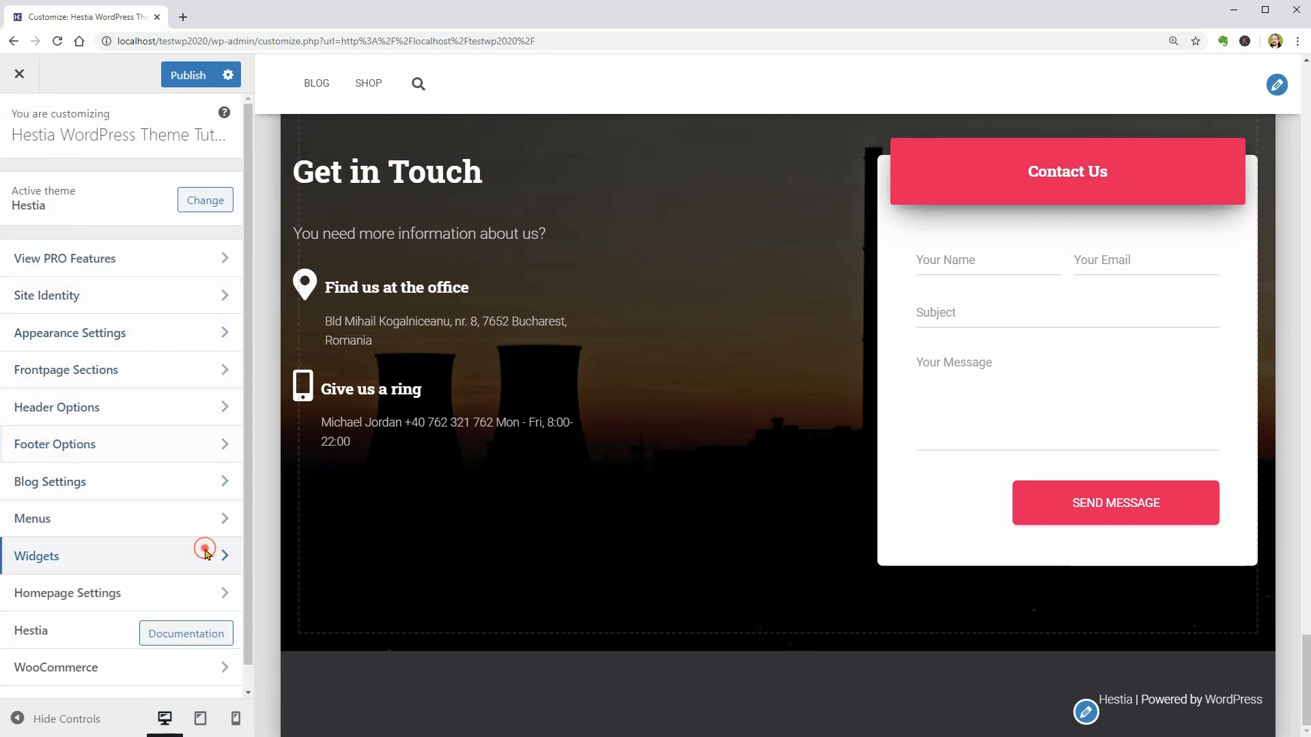
{"action": "left_click", "coordinate": [177, 346]}
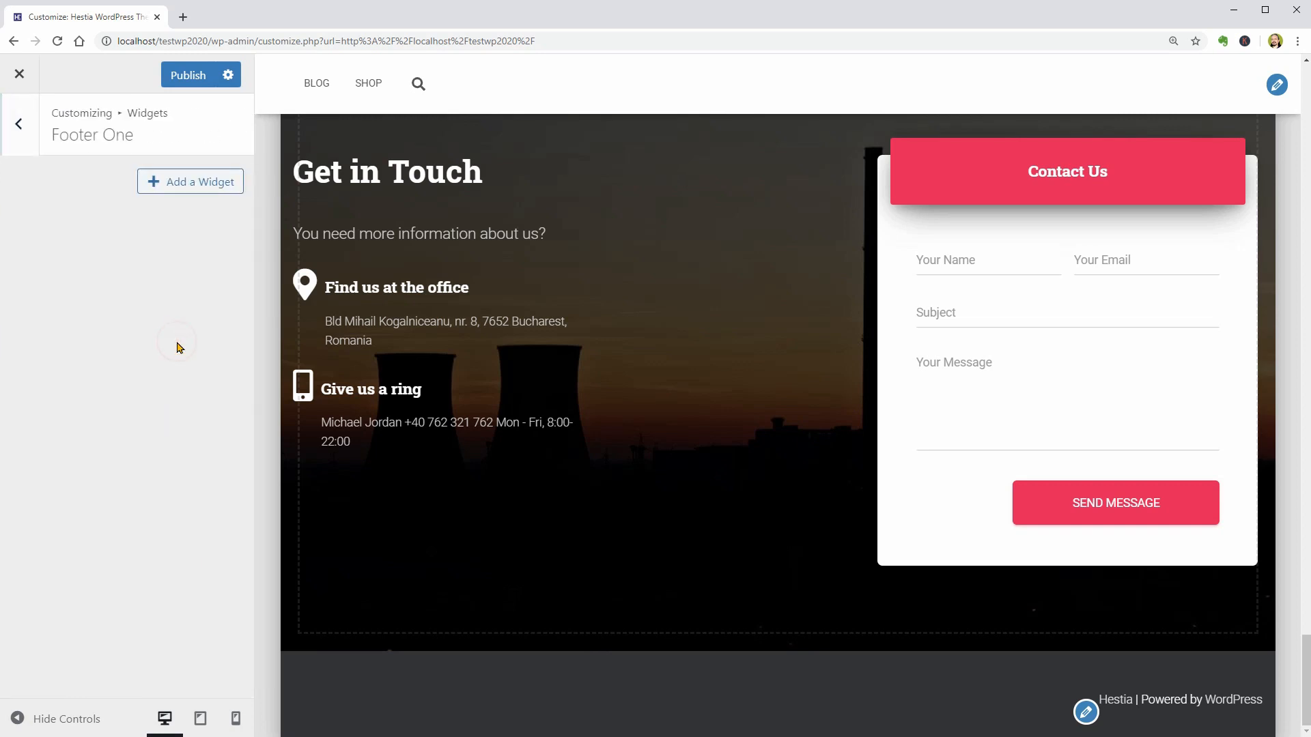
{"action": "left_click", "coordinate": [20, 126]}
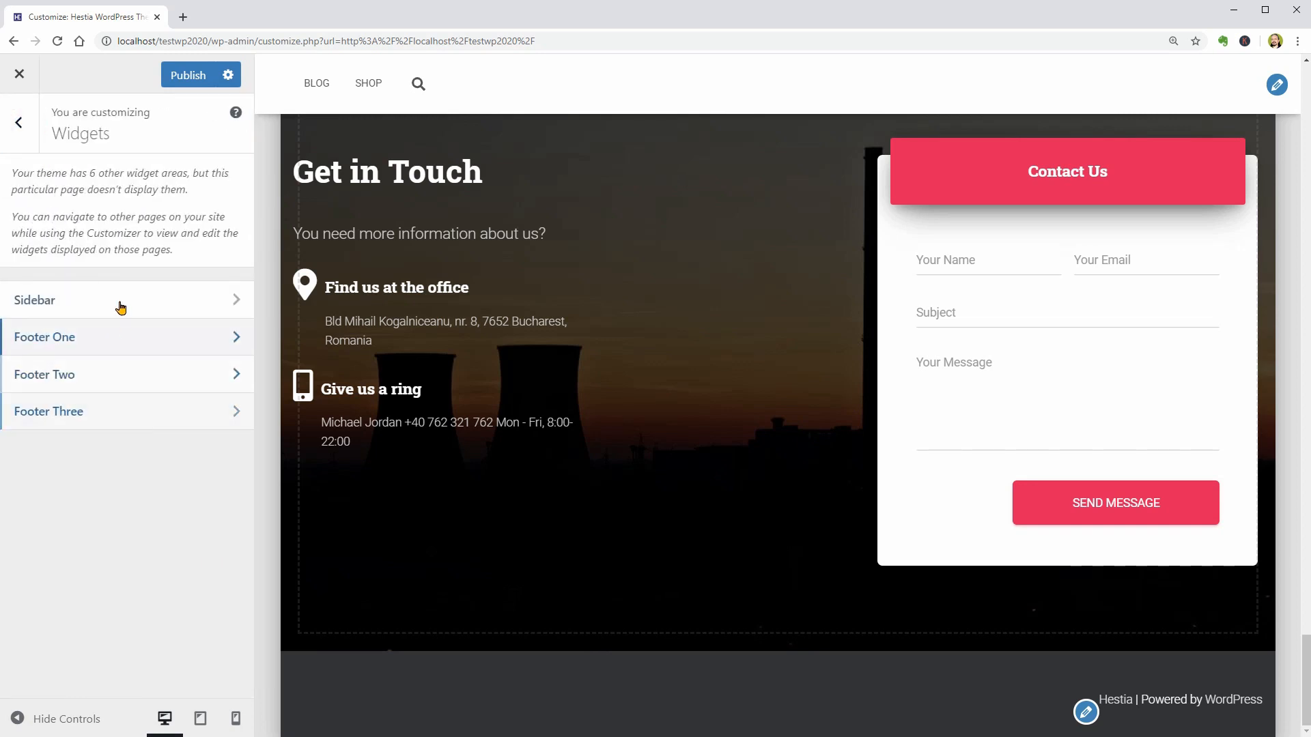
{"action": "left_click", "coordinate": [19, 123]}
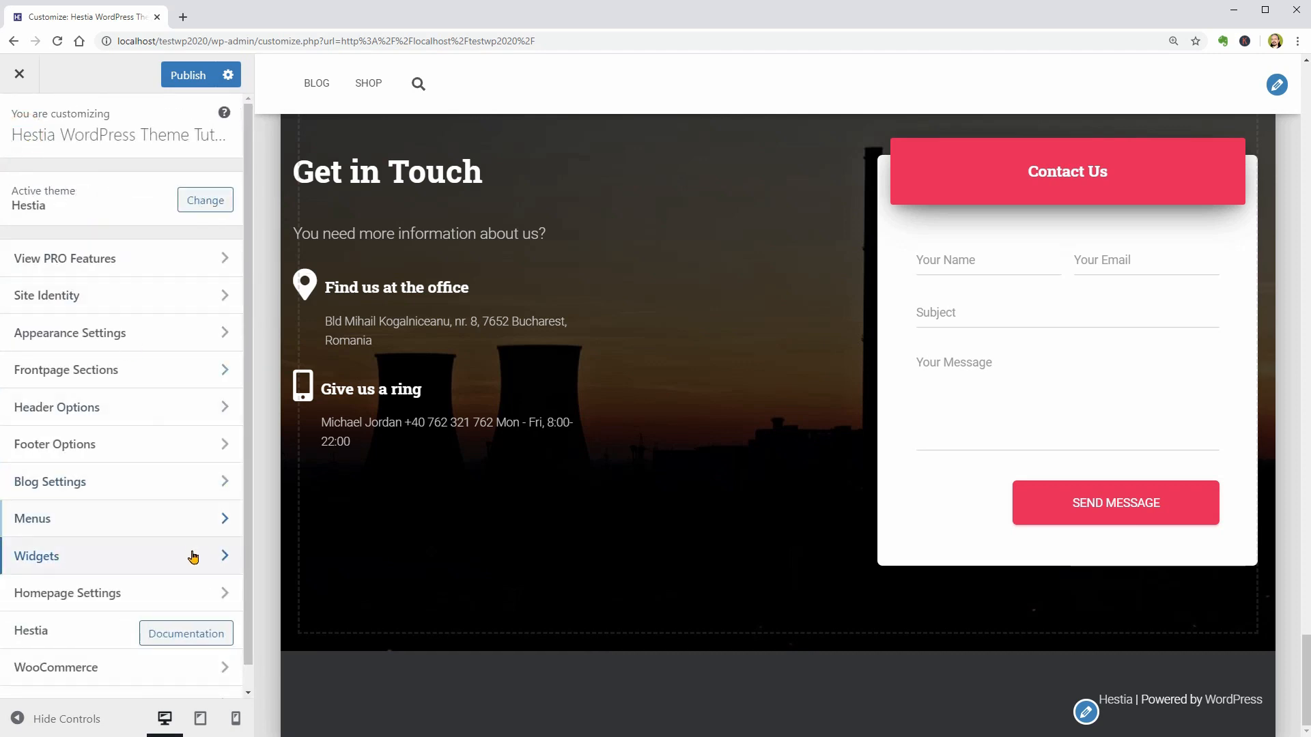
- For the Blog page, set the Featured Posts category to Travel in Blog Settings and review the featured posts
{"action": "scroll", "coordinate": [188, 545], "scroll_direction": "down", "scroll_amount": 1}
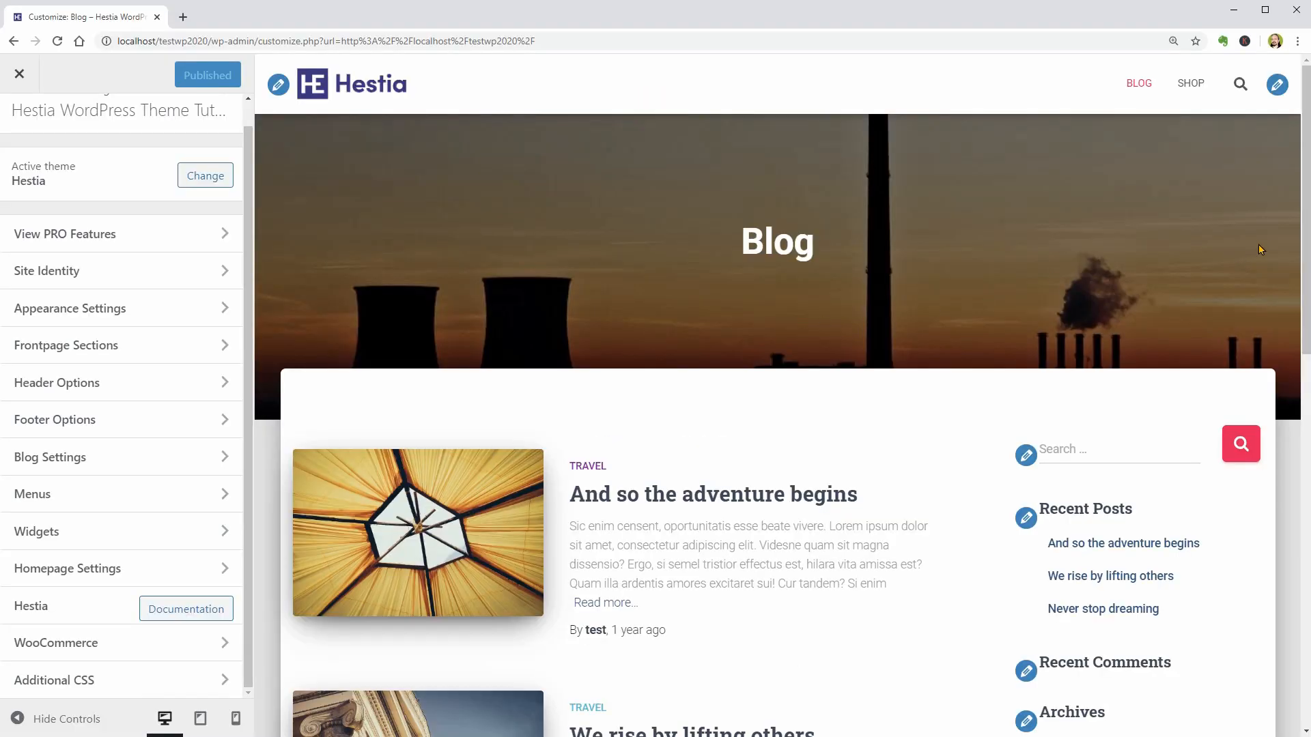
{"action": "scroll", "coordinate": [1290, 328], "scroll_direction": "down", "scroll_amount": 4}
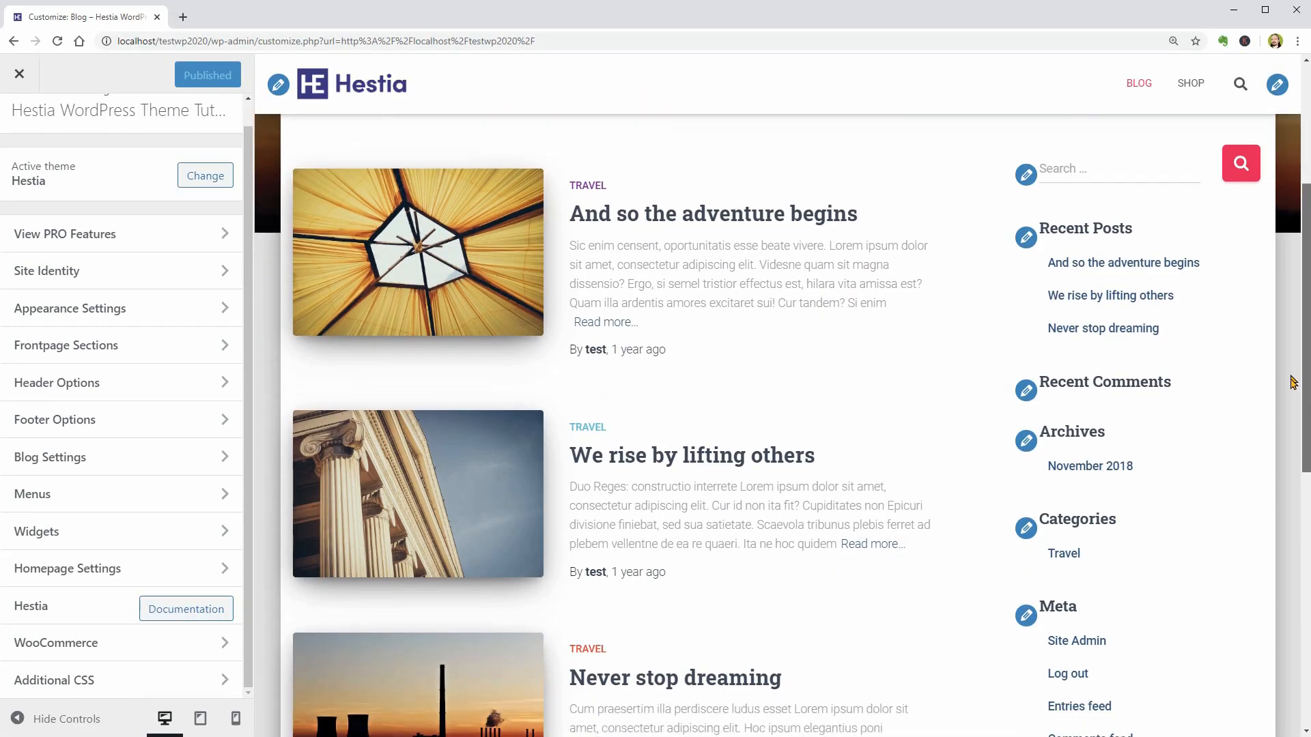
{"action": "scroll", "coordinate": [1292, 383], "scroll_direction": "down", "scroll_amount": 3}
{"action": "scroll", "coordinate": [1296, 451], "scroll_direction": "up", "scroll_amount": 7}
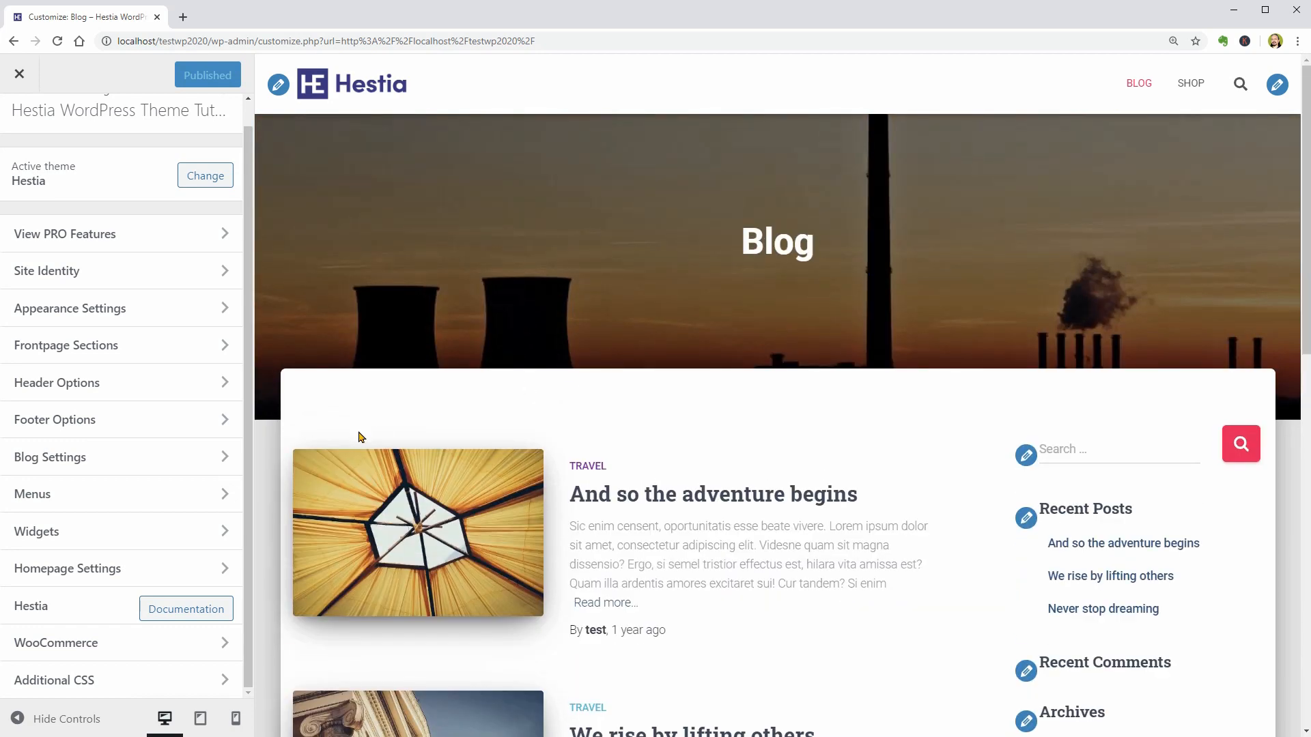
{"action": "left_click", "coordinate": [222, 458]}
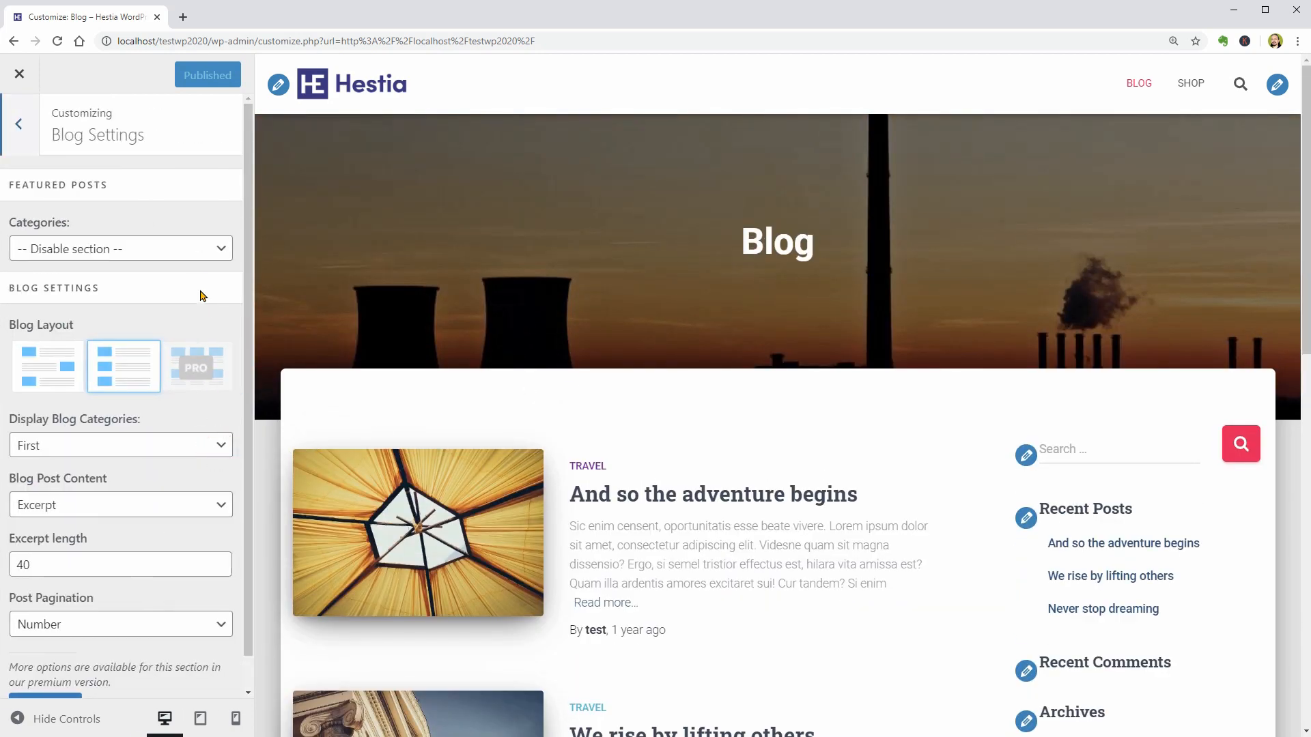
{"action": "left_click", "coordinate": [181, 259]}
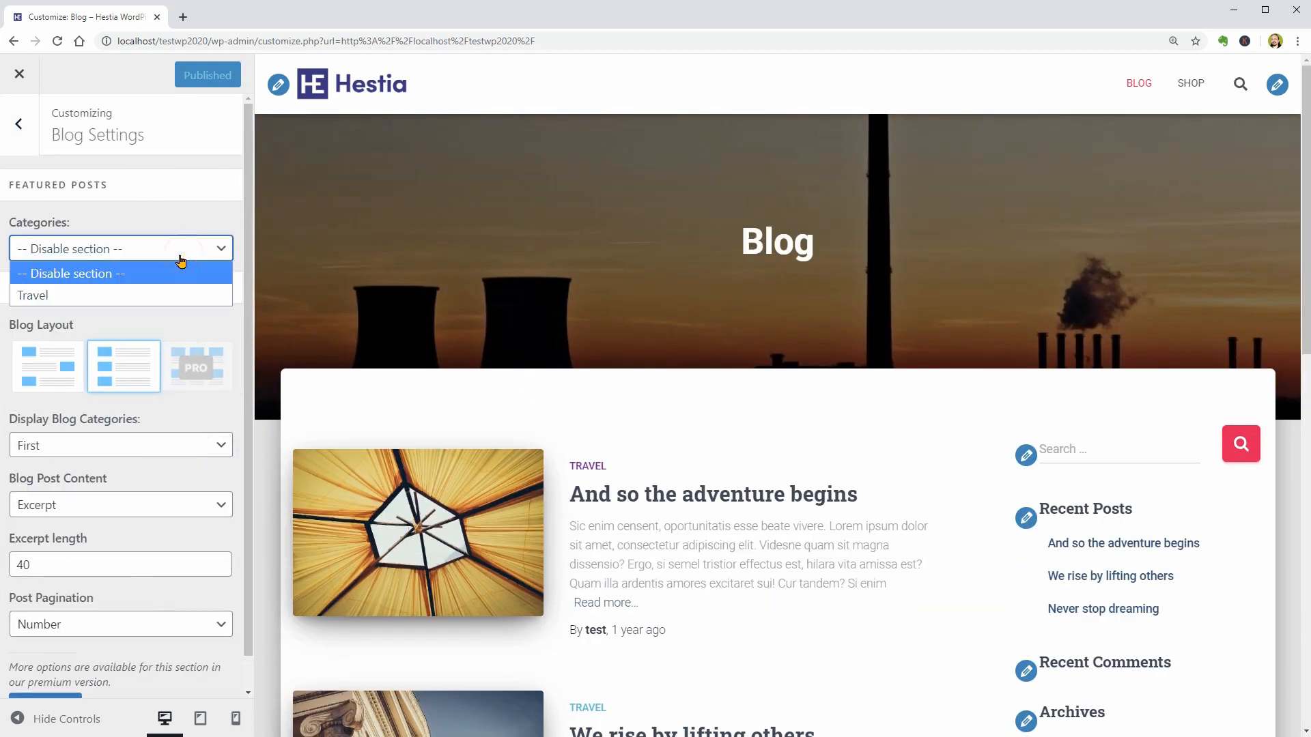
{"action": "left_click", "coordinate": [67, 298]}
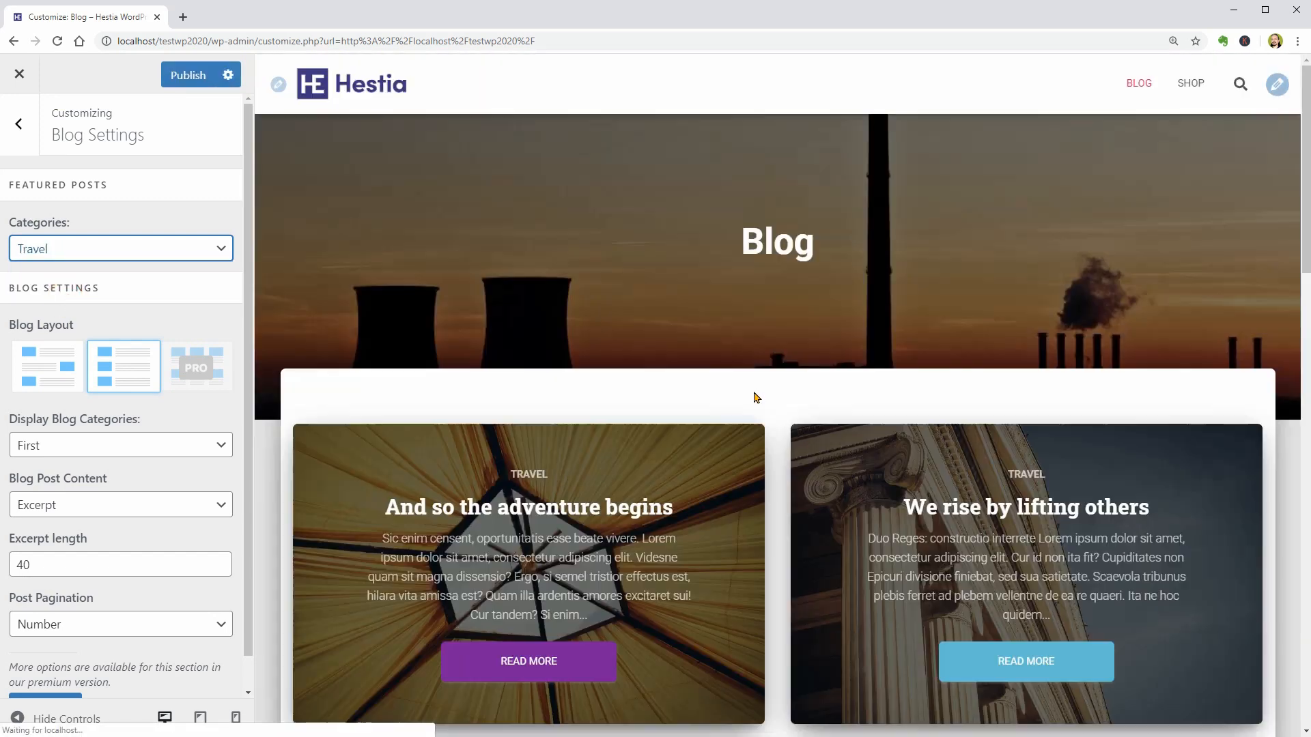
{"action": "scroll", "coordinate": [754, 397], "scroll_direction": "down", "scroll_amount": 3}
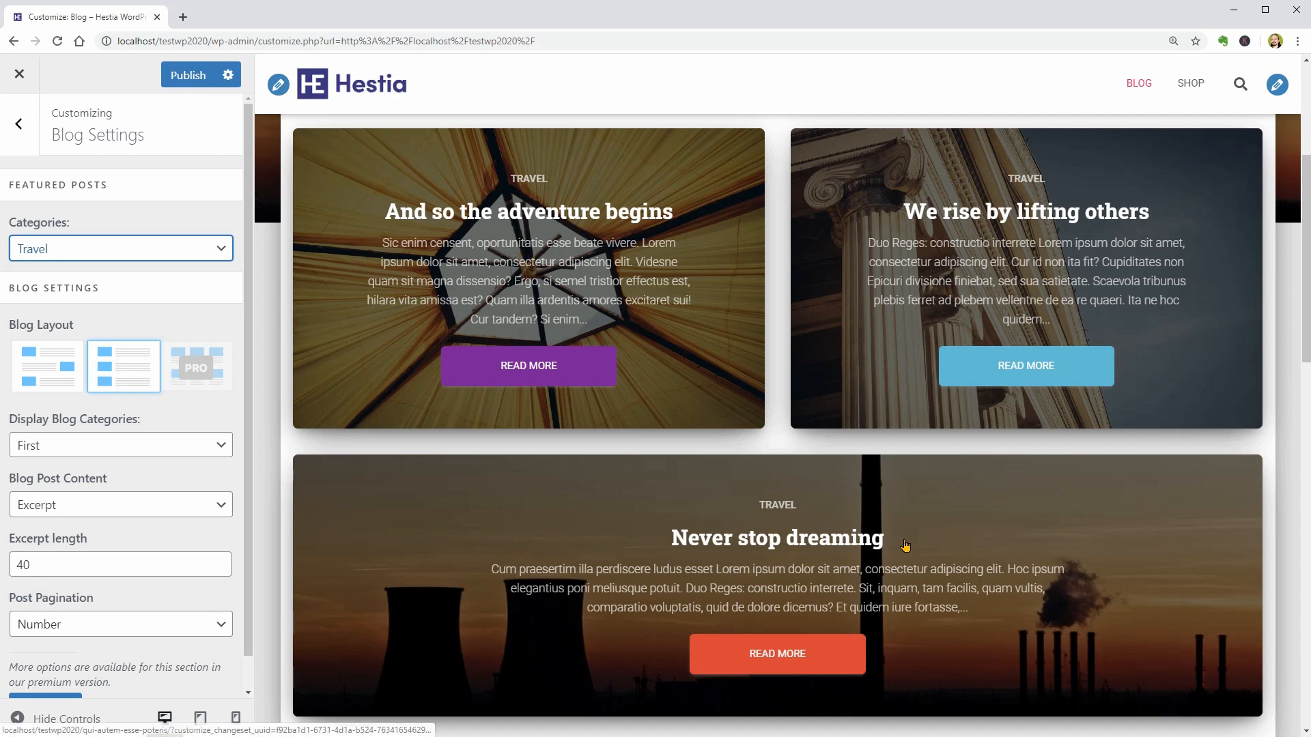
{"action": "scroll", "coordinate": [905, 544], "scroll_direction": "down", "scroll_amount": 4}
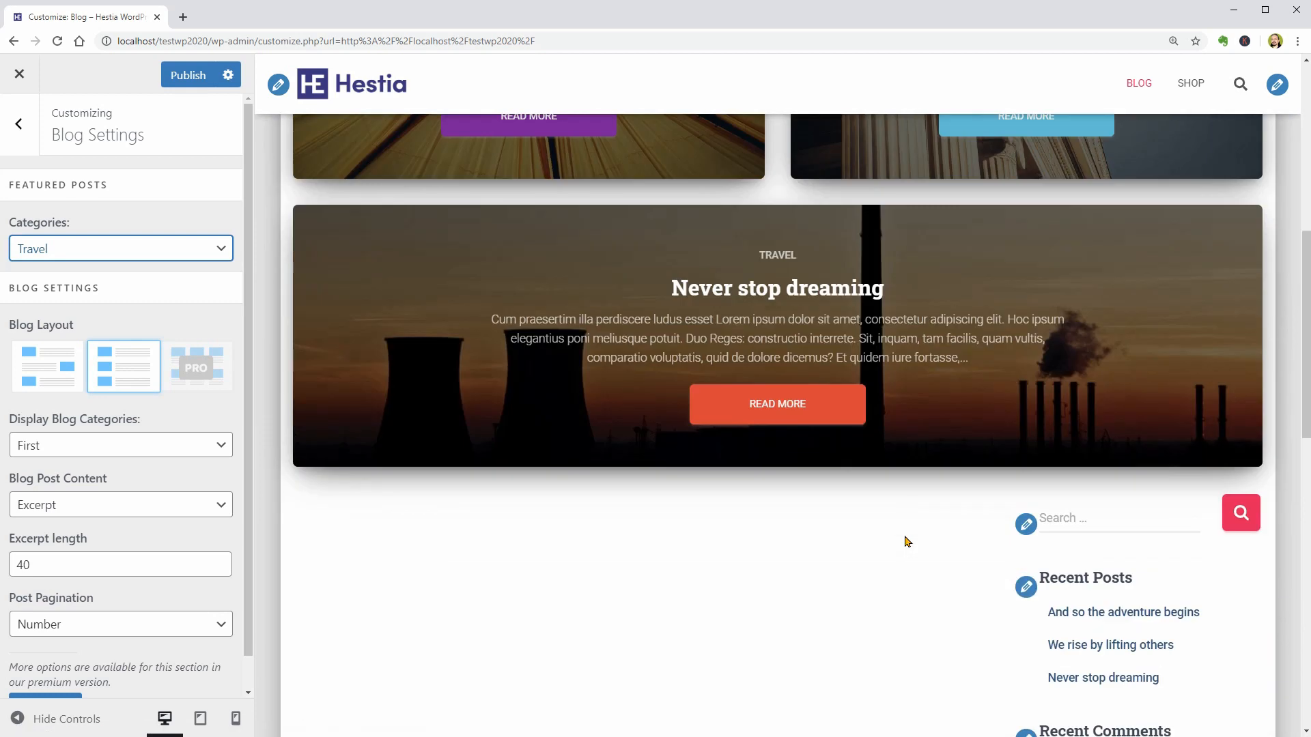
- Review the featured posts on the blog page and set the Featured Posts category to Disable section
{"action": "scroll", "coordinate": [905, 543], "scroll_direction": "down", "scroll_amount": 4}
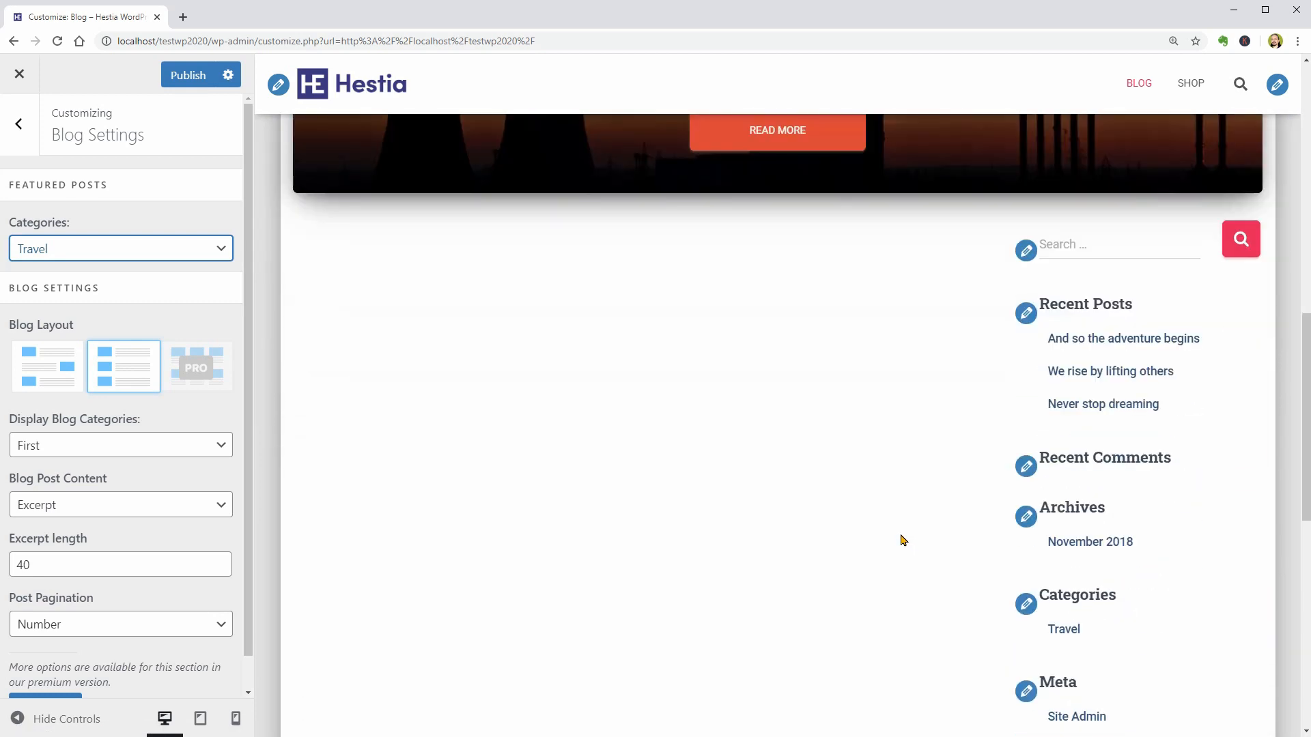
{"action": "scroll", "coordinate": [898, 536], "scroll_direction": "up", "scroll_amount": 3}
{"action": "scroll", "coordinate": [894, 533], "scroll_direction": "up", "scroll_amount": 5}
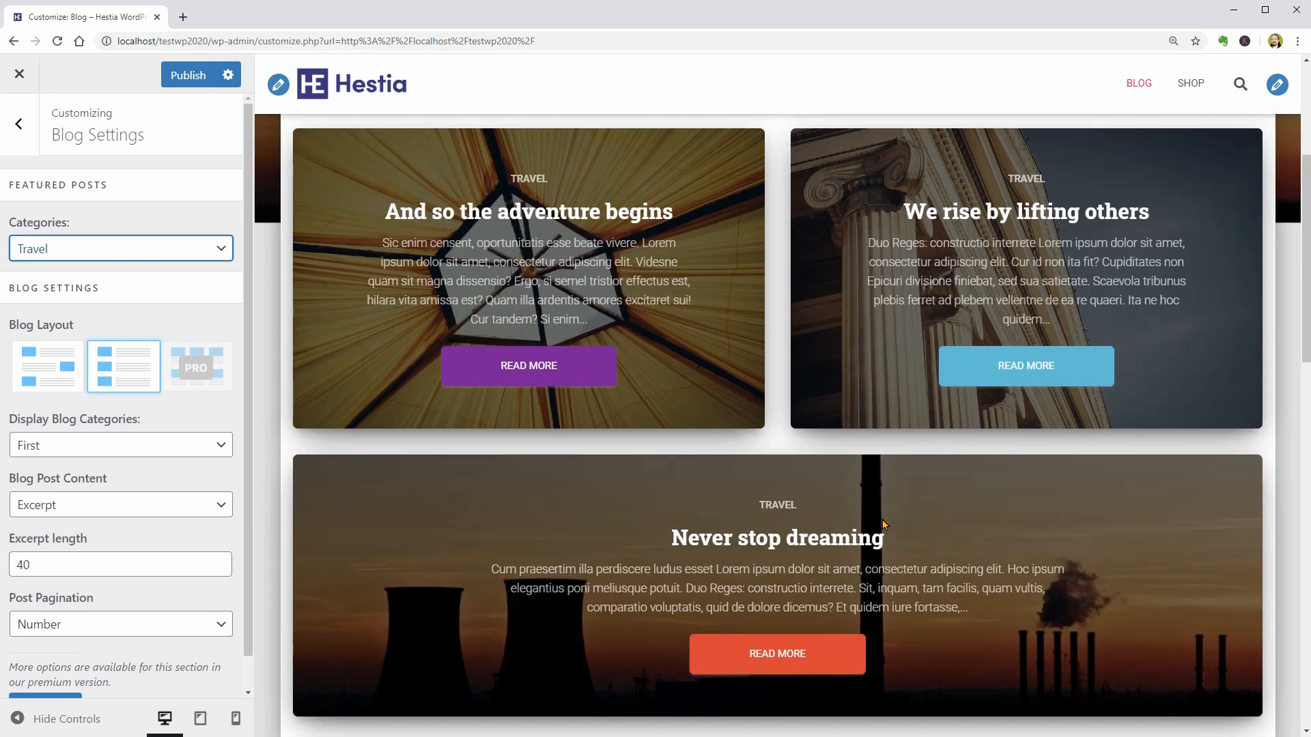
{"action": "left_click", "coordinate": [229, 261]}
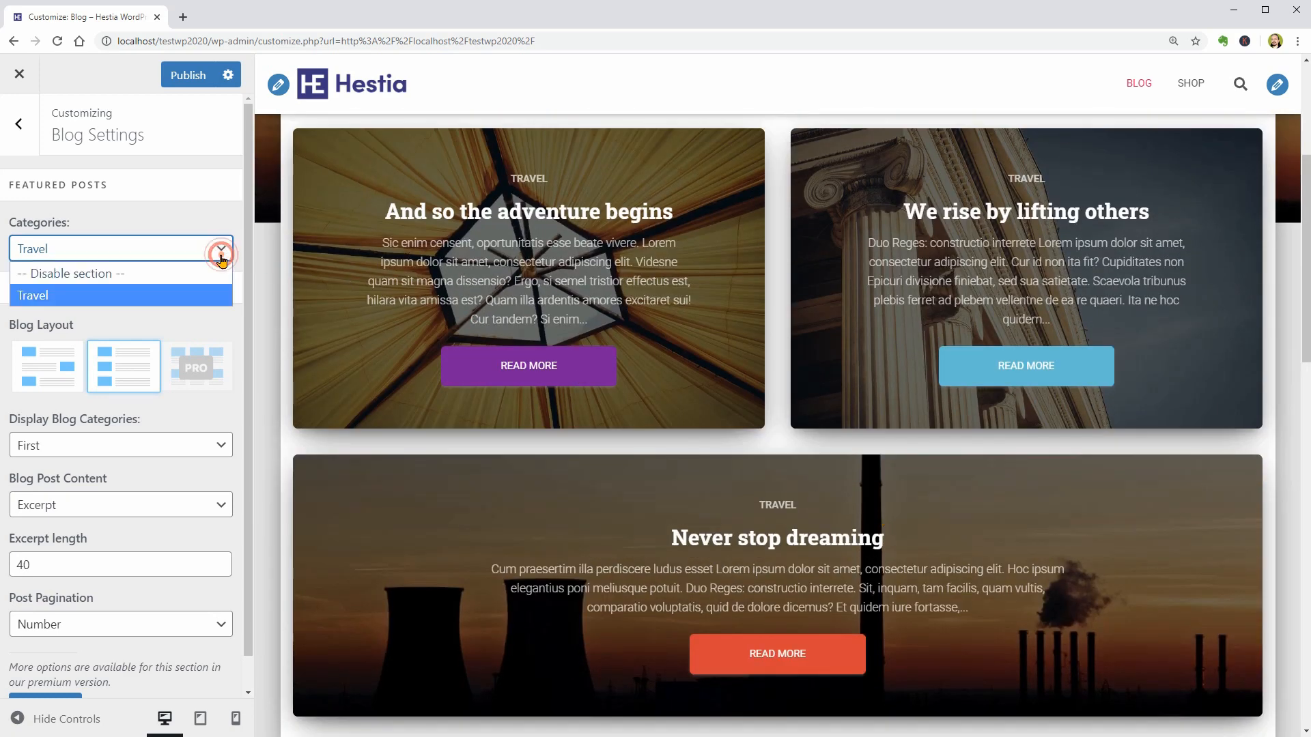
{"action": "left_click", "coordinate": [160, 270]}
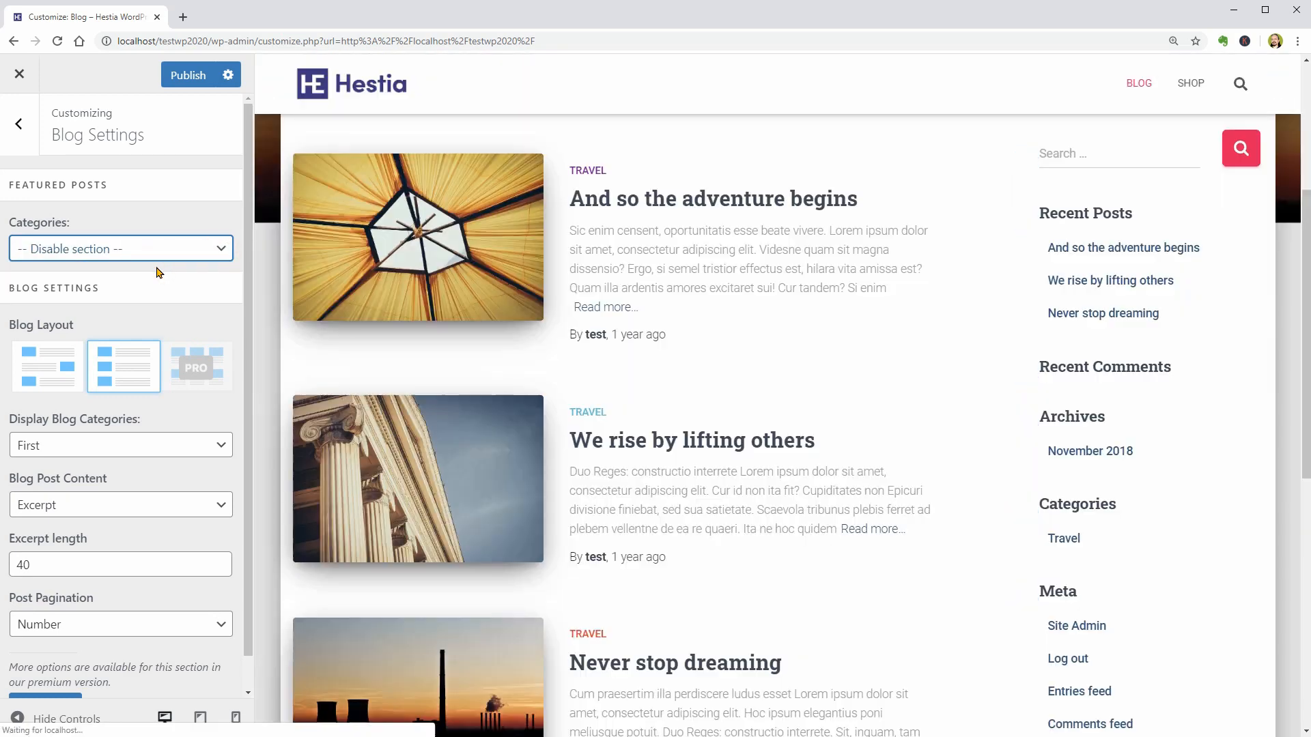
- Try the alternating-image Blog Layout, and the grid layout with 2 Columns on the premium version's site
{"action": "left_click", "coordinate": [59, 368]}
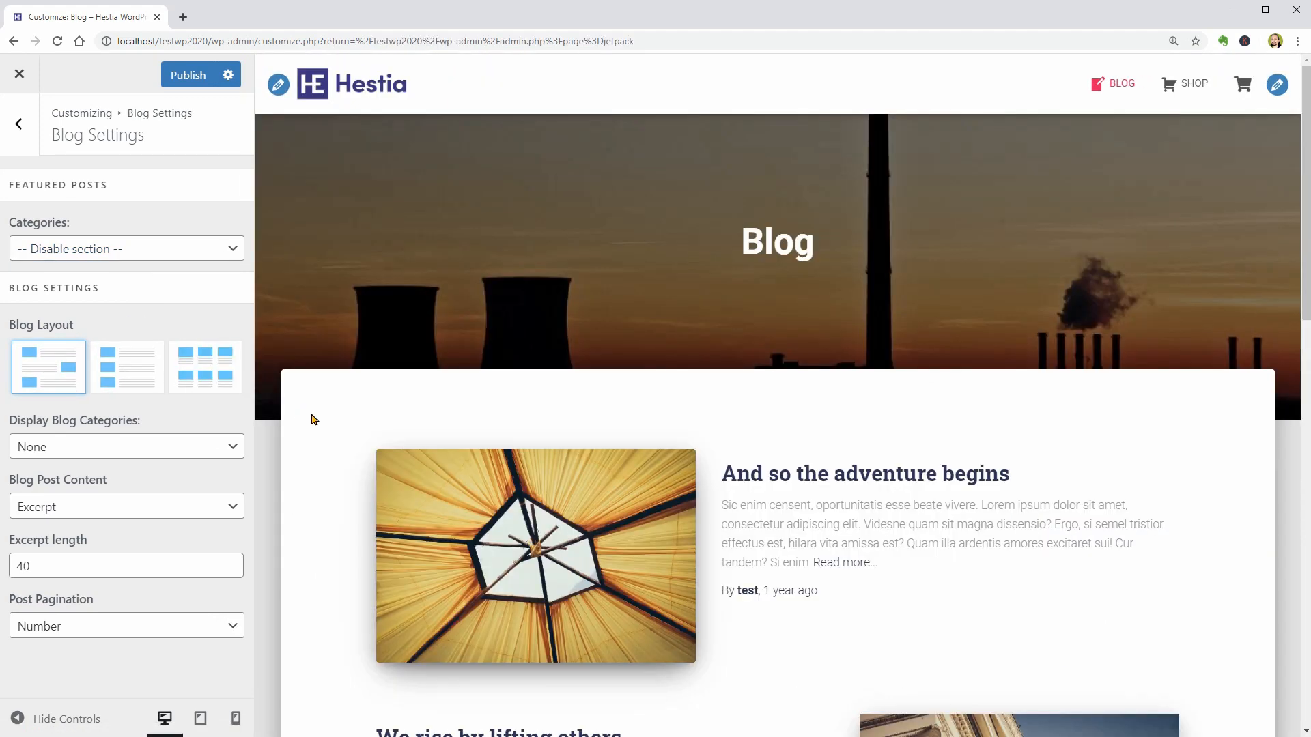
{"action": "scroll", "coordinate": [314, 430], "scroll_direction": "down", "scroll_amount": 4}
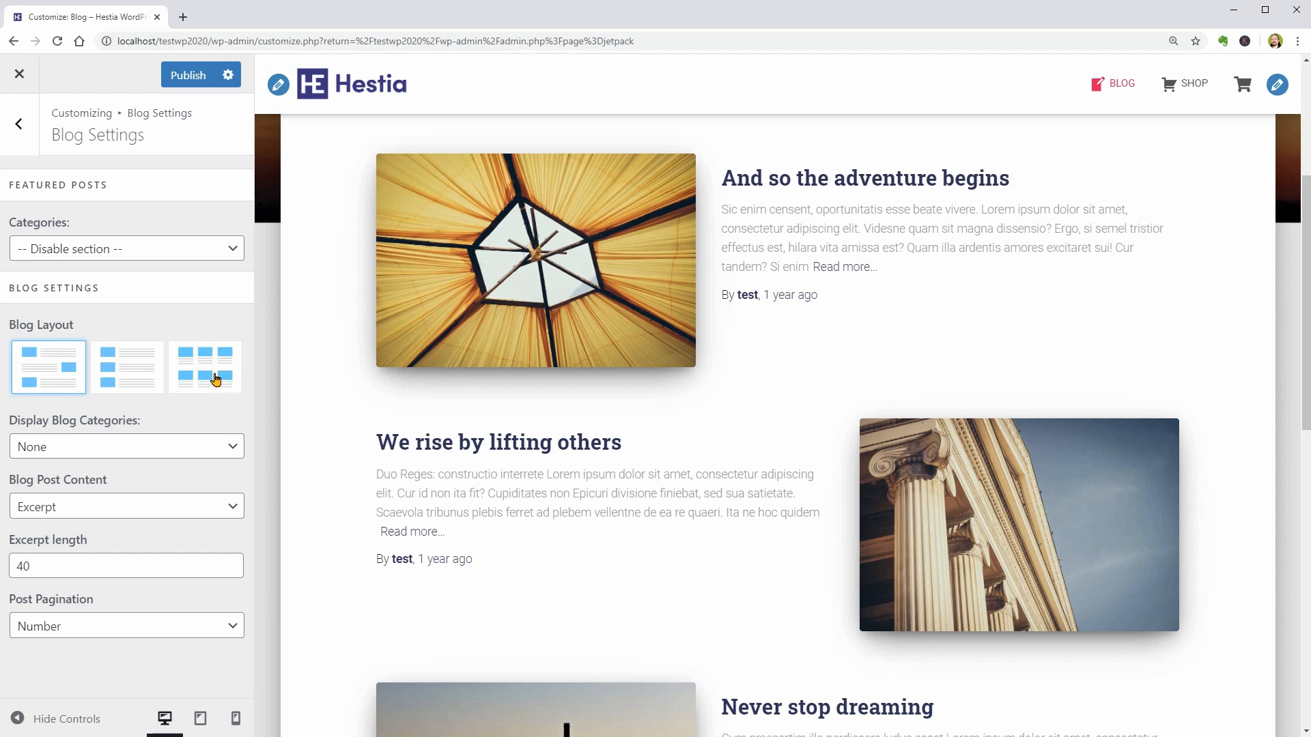
{"action": "left_click", "coordinate": [216, 380]}
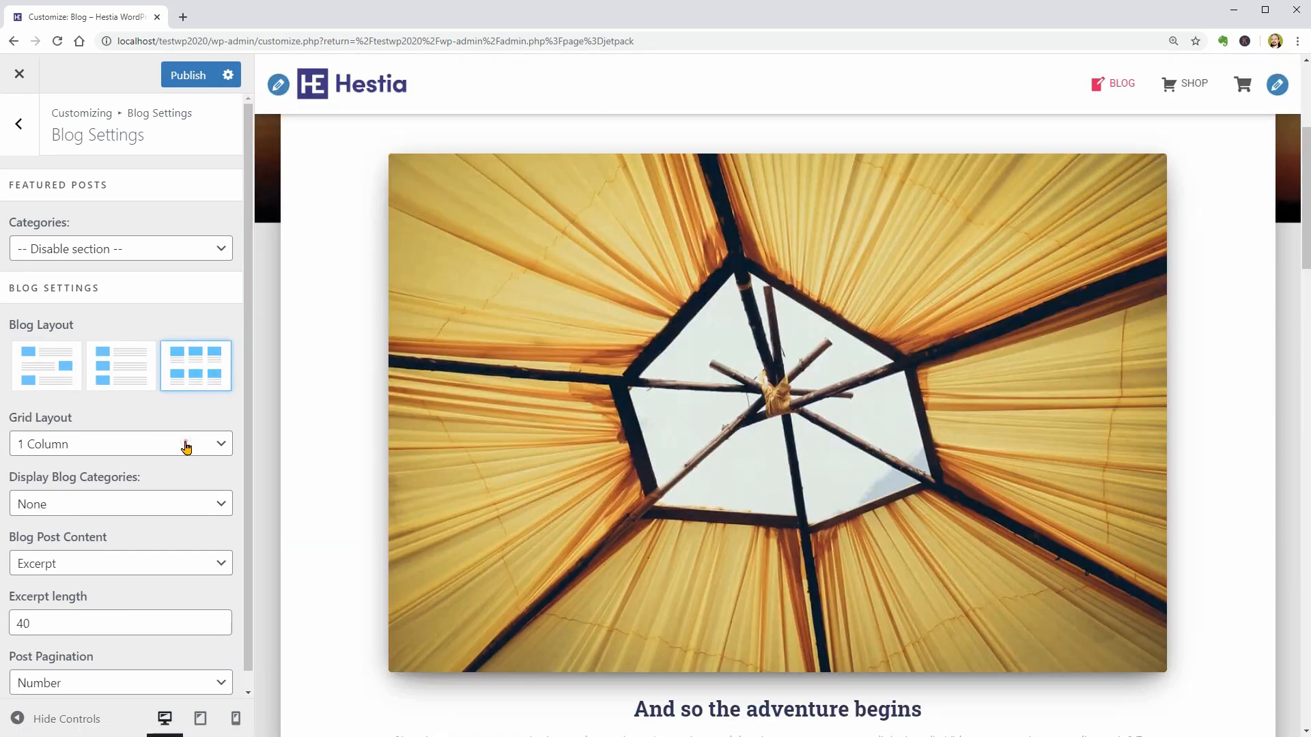
{"action": "left_click", "coordinate": [184, 444]}
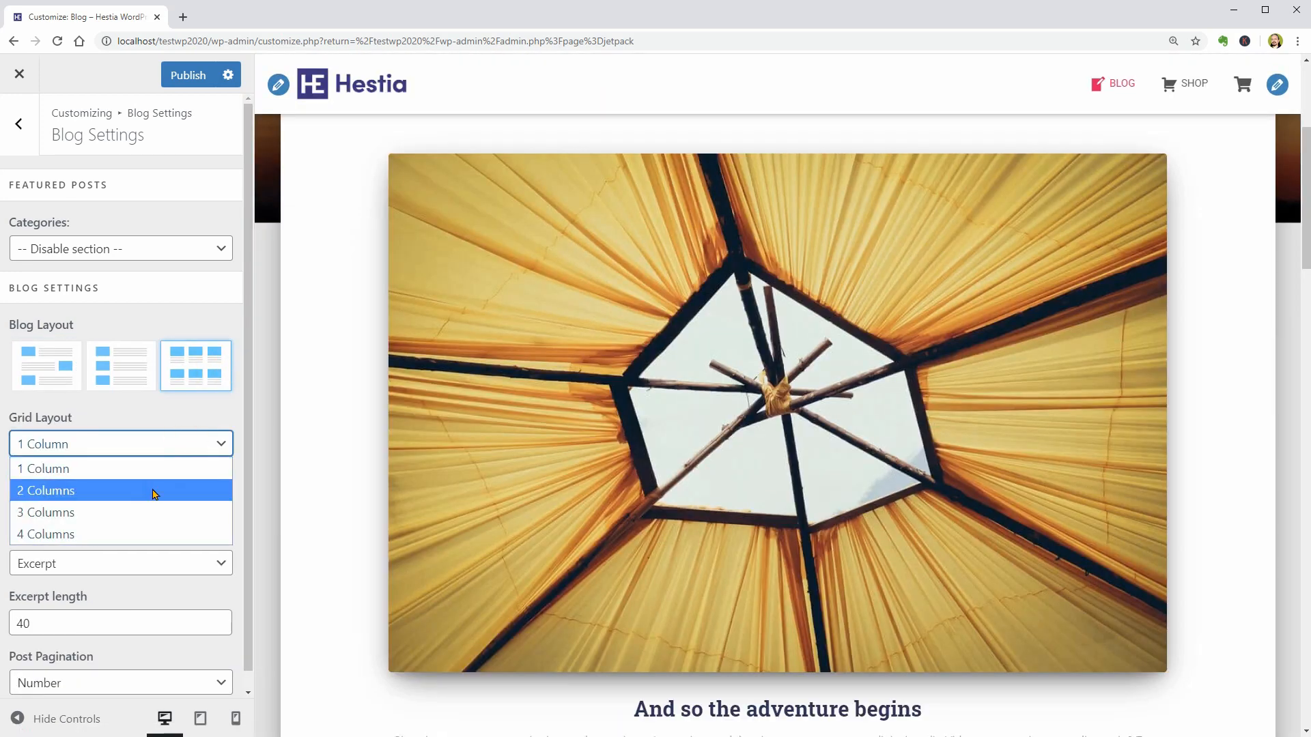
{"action": "left_click", "coordinate": [155, 492]}
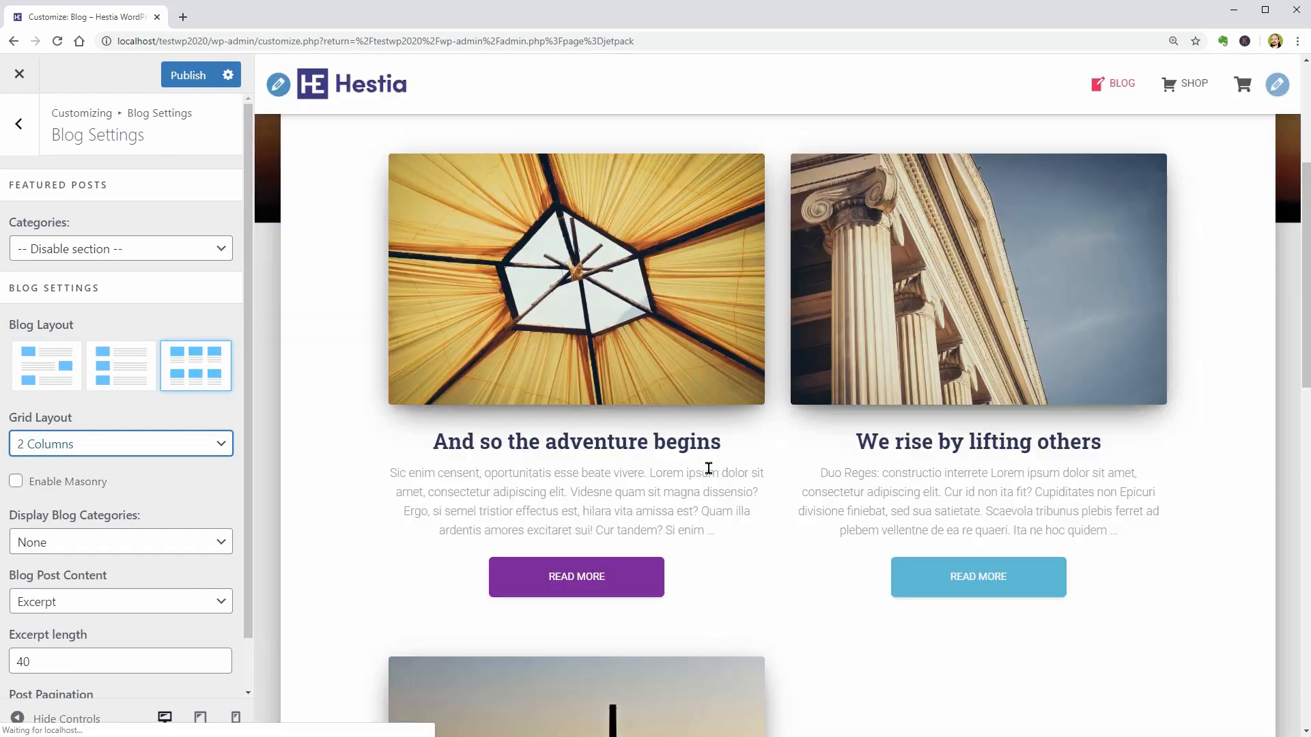
{"action": "scroll", "coordinate": [708, 478], "scroll_direction": "down", "scroll_amount": 5}
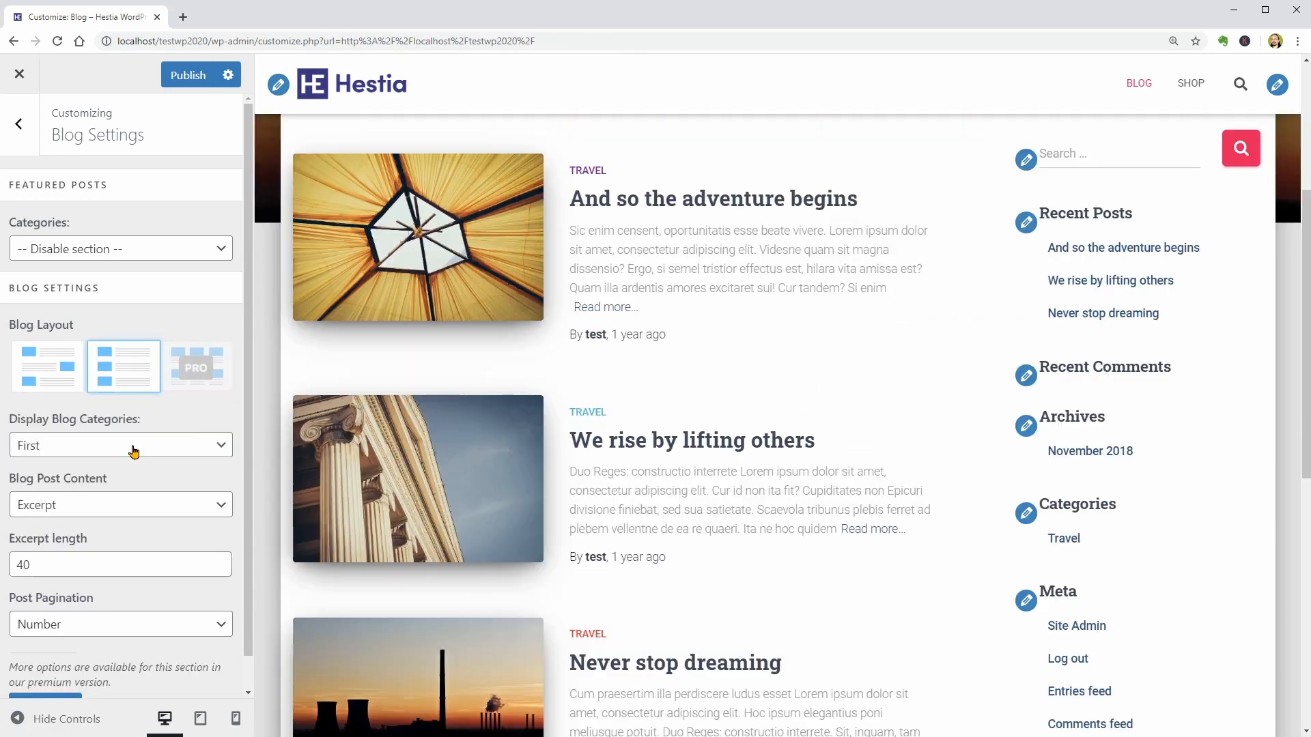
- Try None and All for Display Blog Categories and set it back to First
{"action": "left_click", "coordinate": [131, 445]}
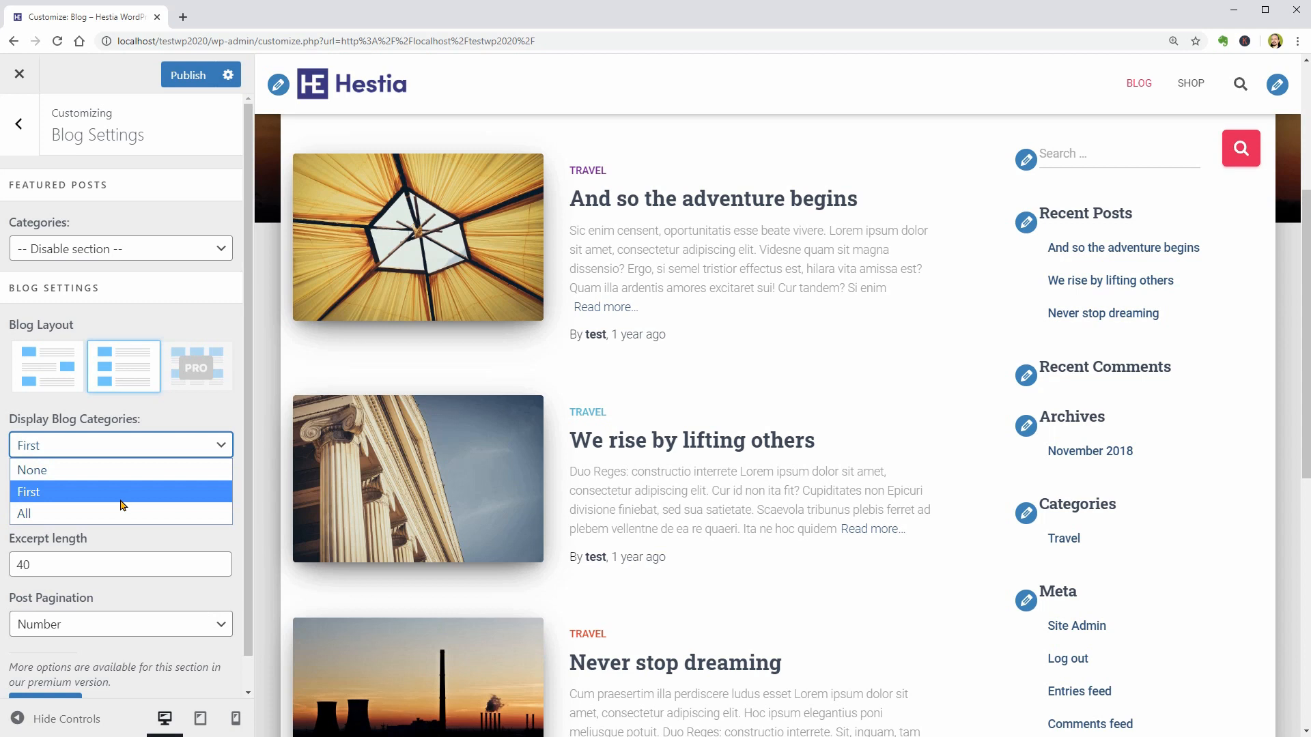
{"action": "left_click", "coordinate": [149, 446]}
{"action": "scroll", "coordinate": [140, 471], "scroll_direction": "down", "scroll_amount": 1}
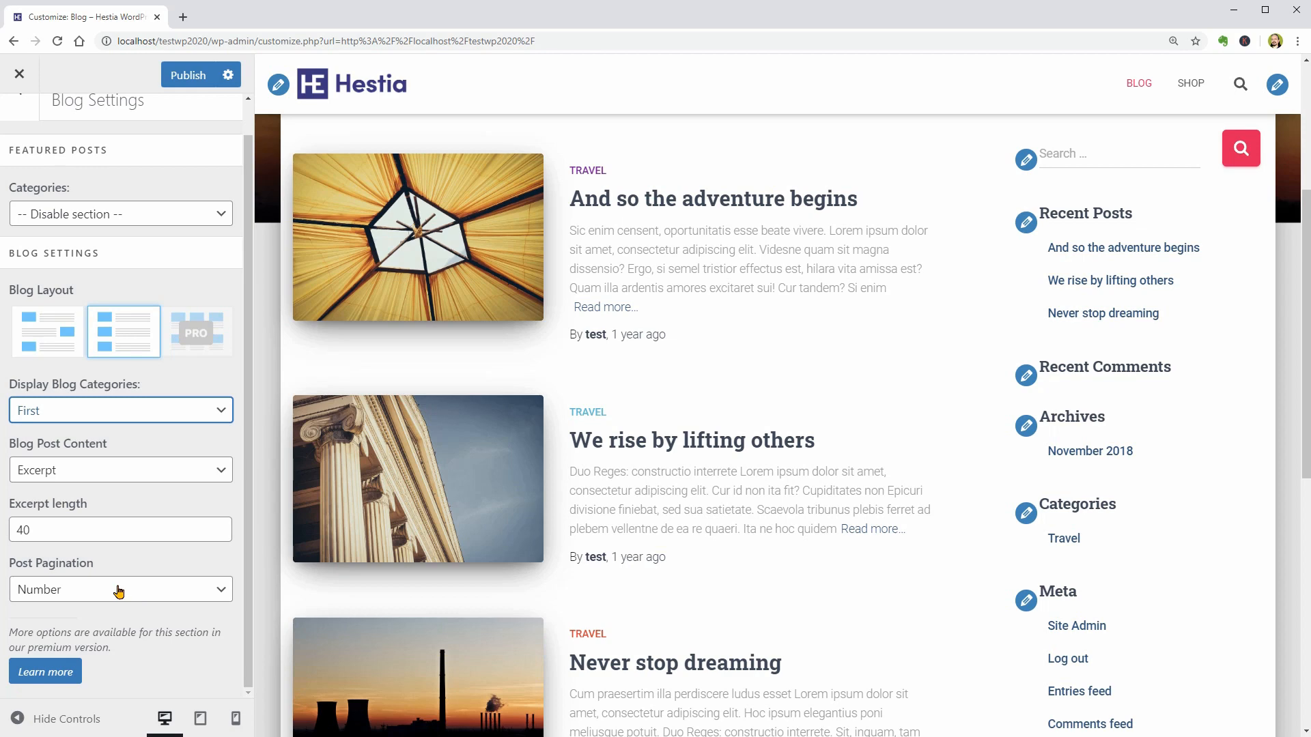
{"action": "left_click", "coordinate": [103, 410]}
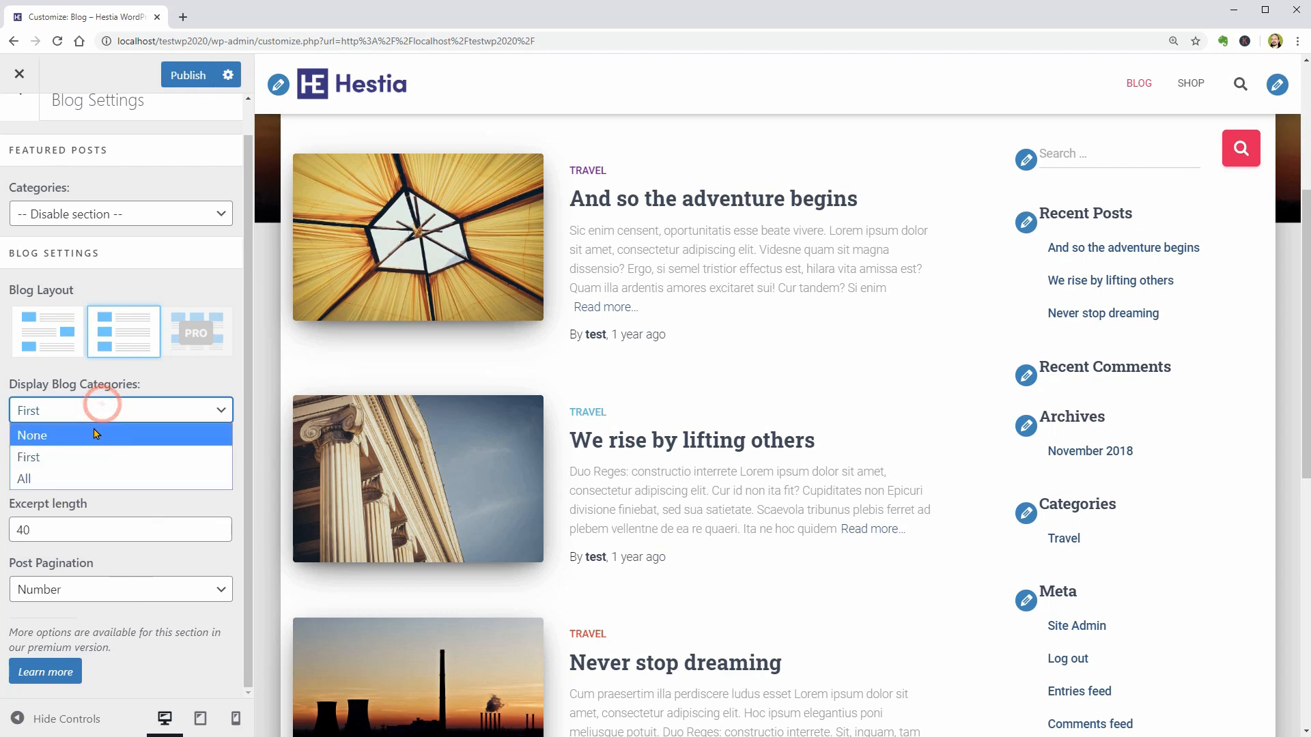
{"action": "left_click", "coordinate": [95, 433]}
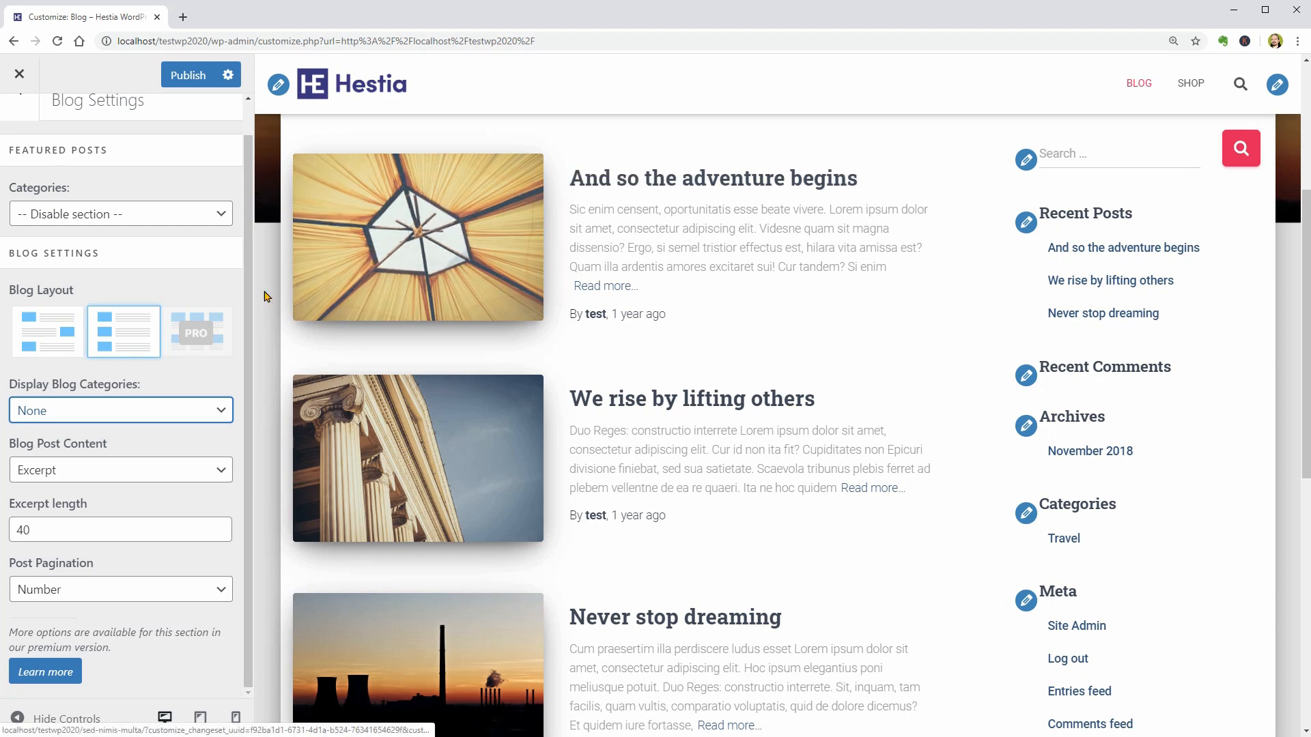
{"action": "left_click", "coordinate": [88, 411]}
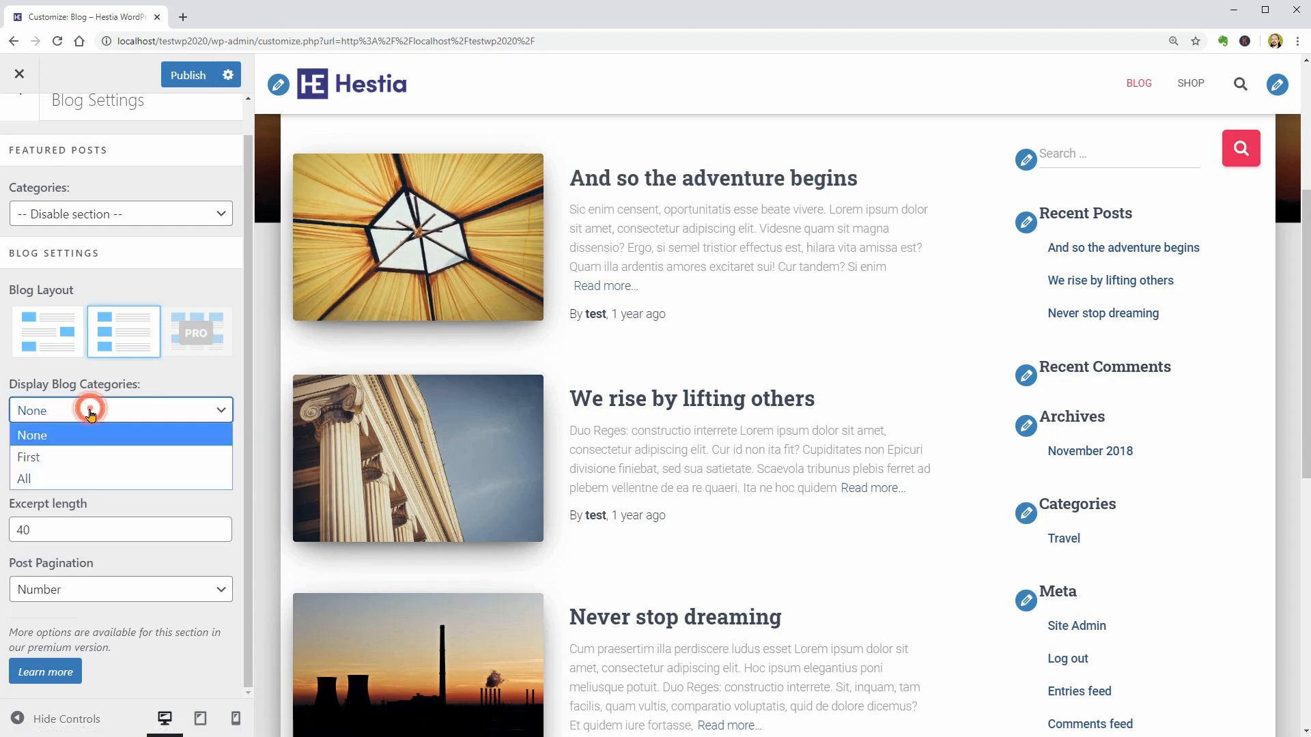
{"action": "left_click", "coordinate": [85, 478]}
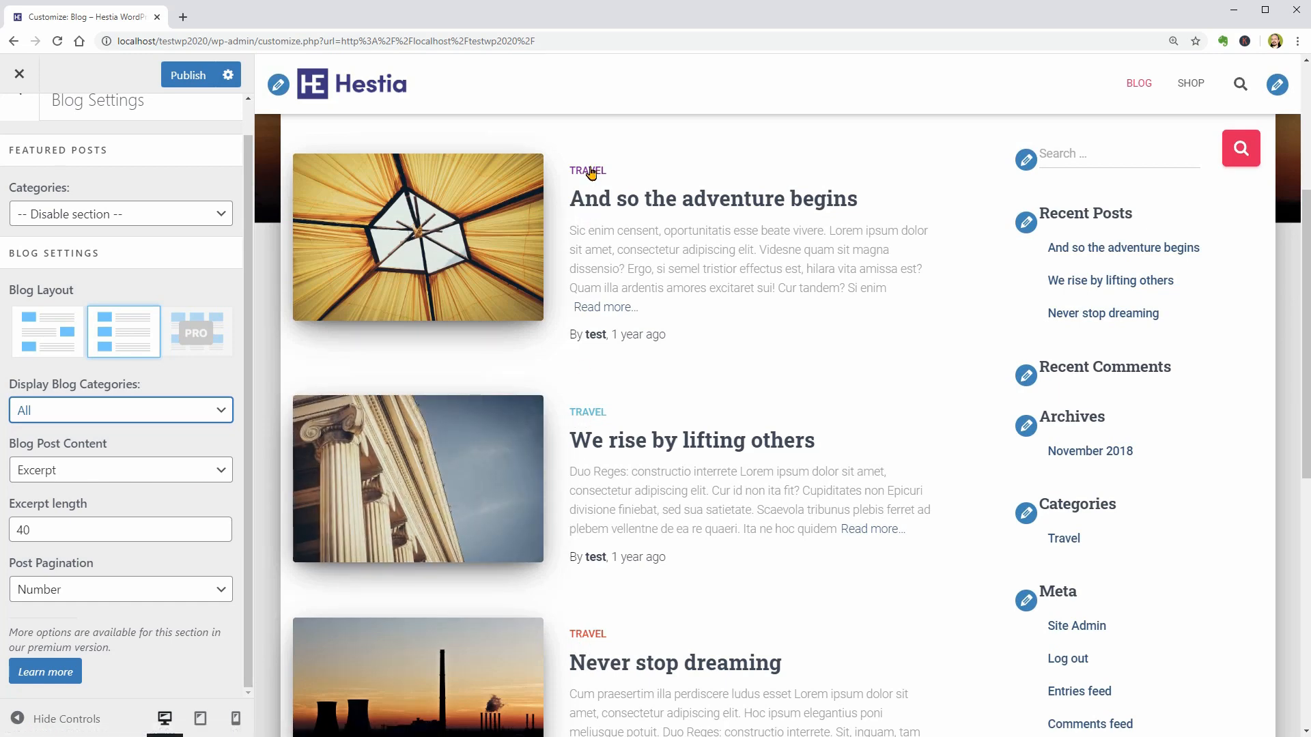
{"action": "left_click", "coordinate": [146, 411]}
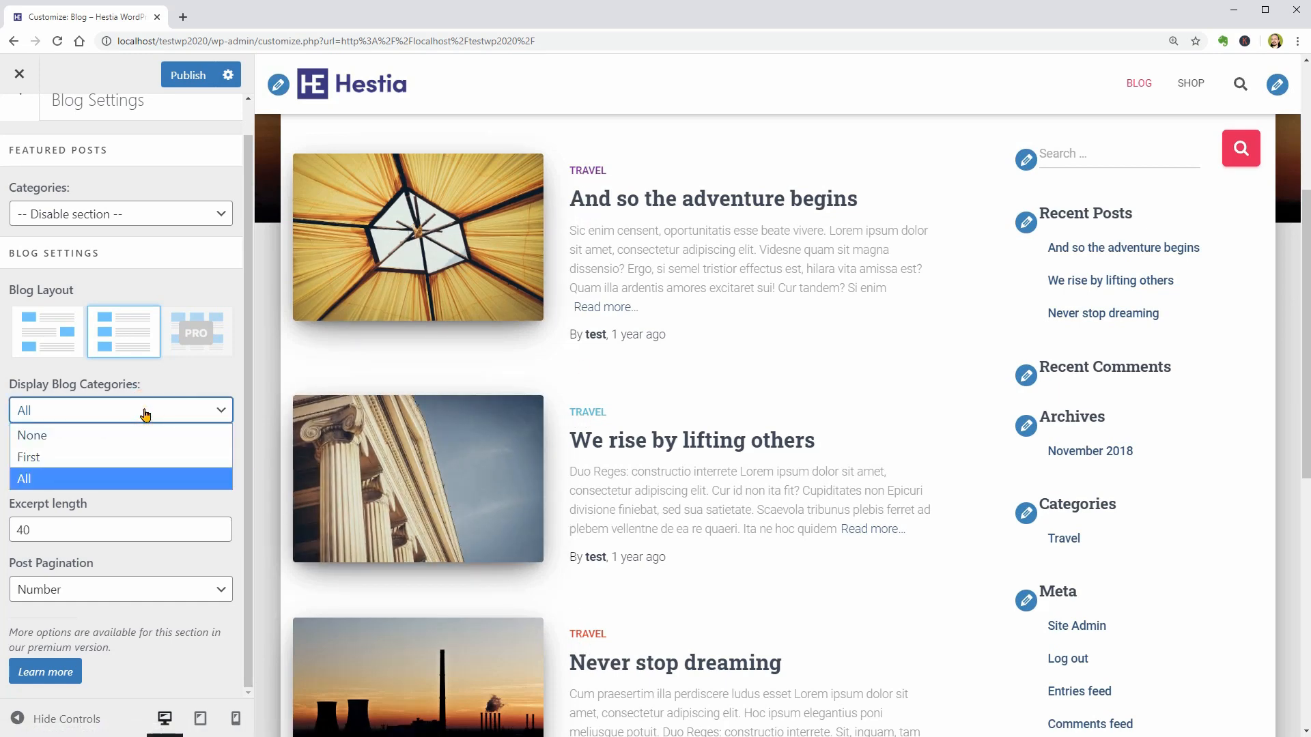
{"action": "left_click", "coordinate": [132, 455]}
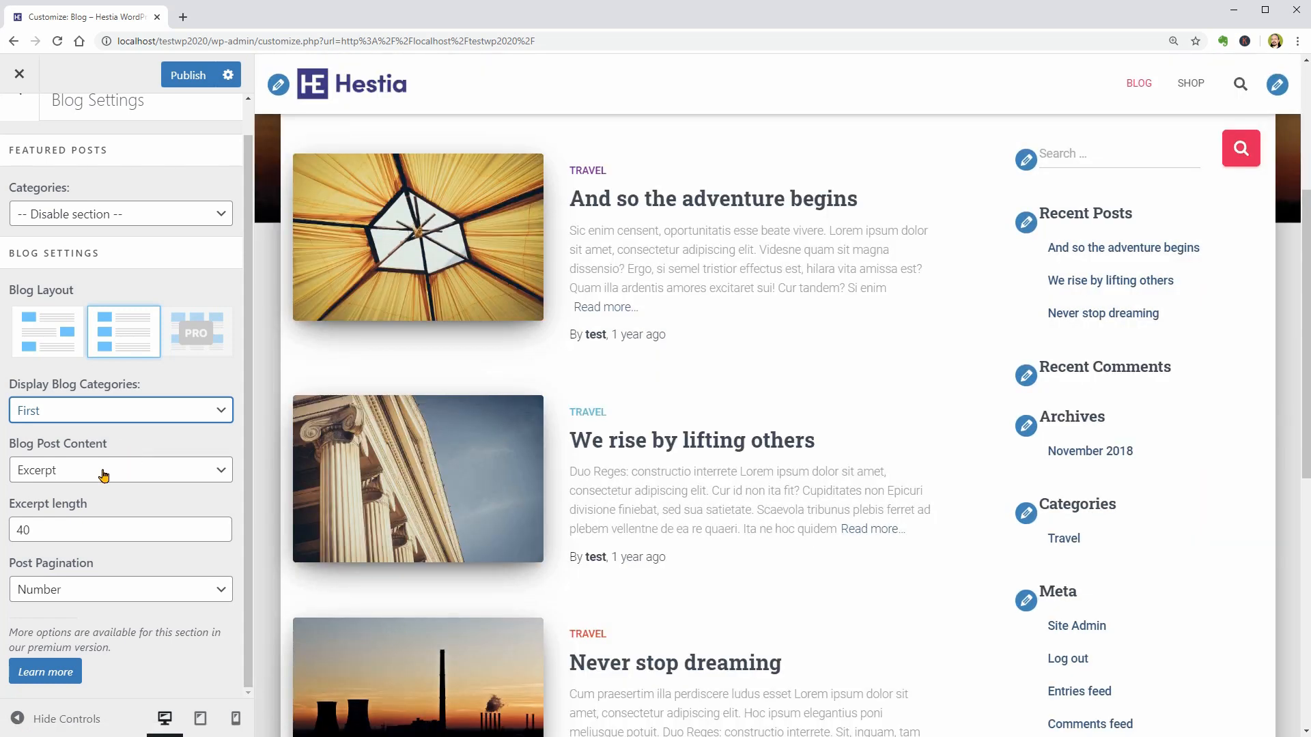
- Try Content for Blog Post Content and switch it back to Excerpt
{"action": "left_click", "coordinate": [103, 475]}
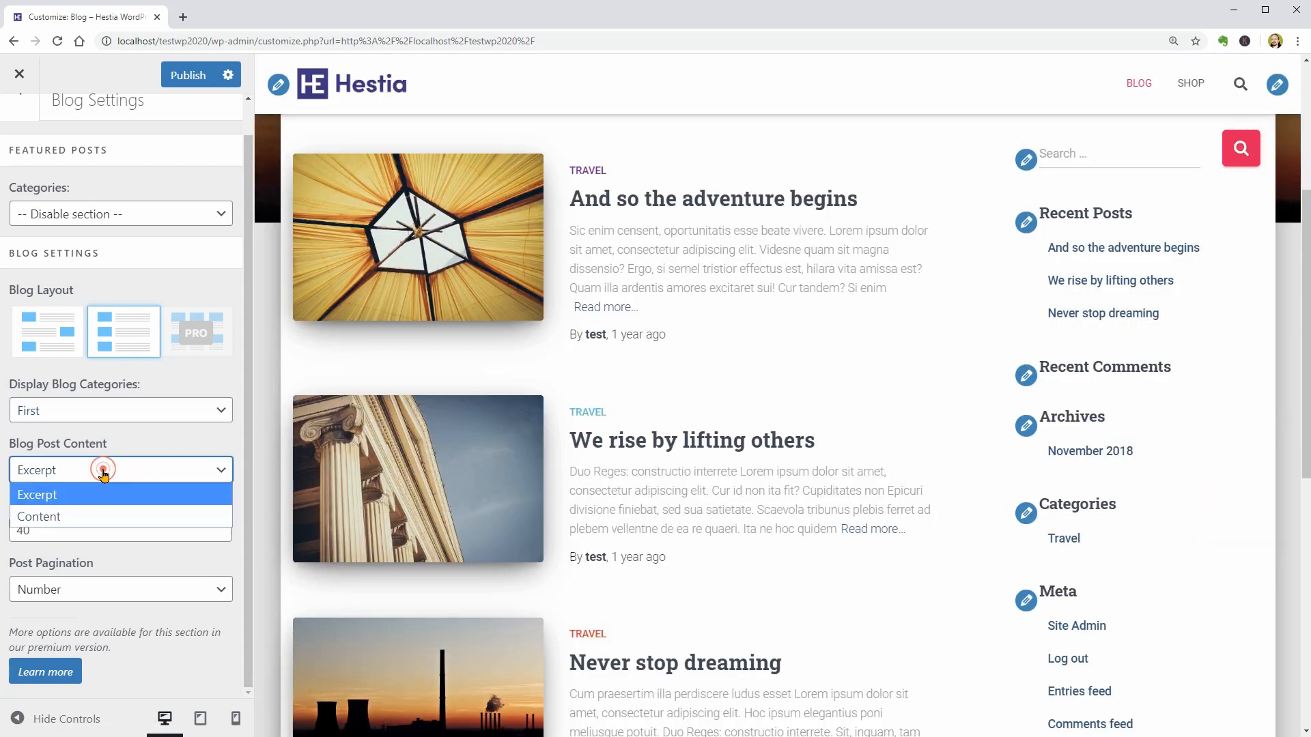
{"action": "left_click", "coordinate": [96, 516]}
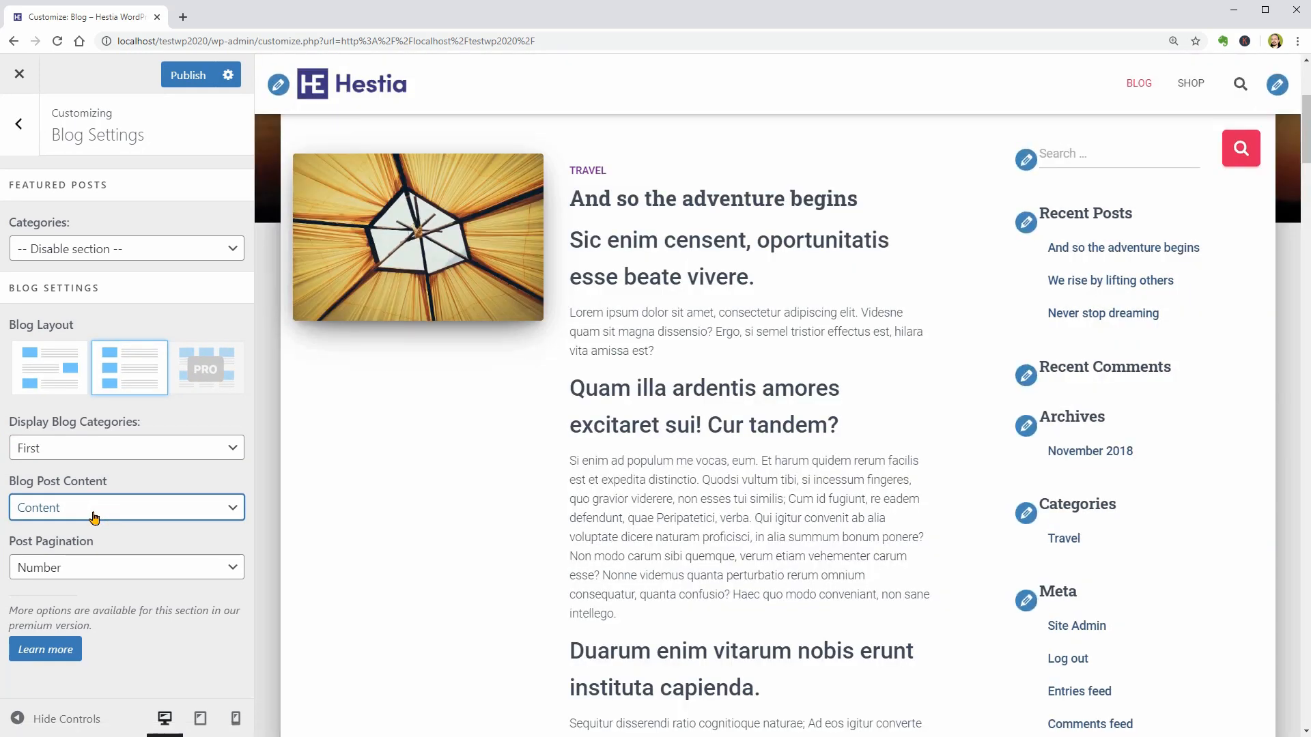
{"action": "left_click", "coordinate": [95, 518]}
{"action": "left_click", "coordinate": [91, 531]}
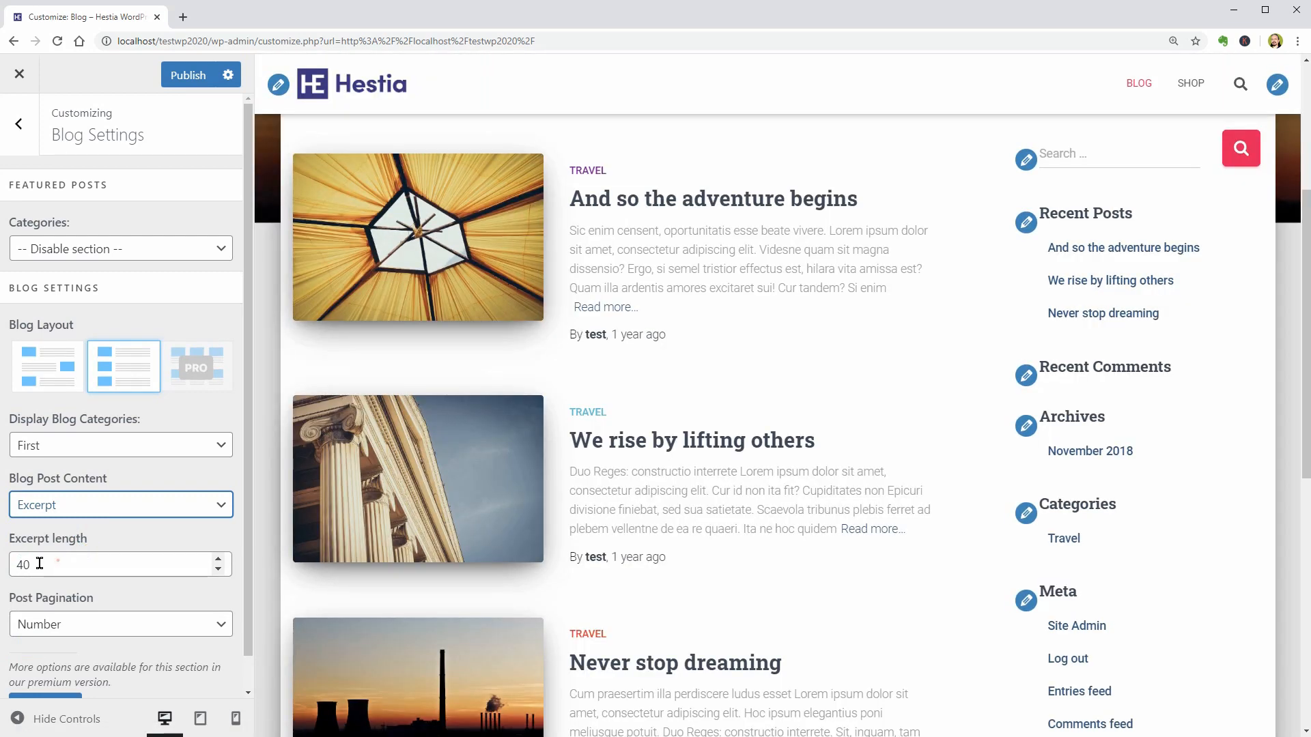
- Try an excerpt length of 30 for the blog posts
{"action": "double_click", "coordinate": [60, 564]}
{"action": "type", "text": "3"}
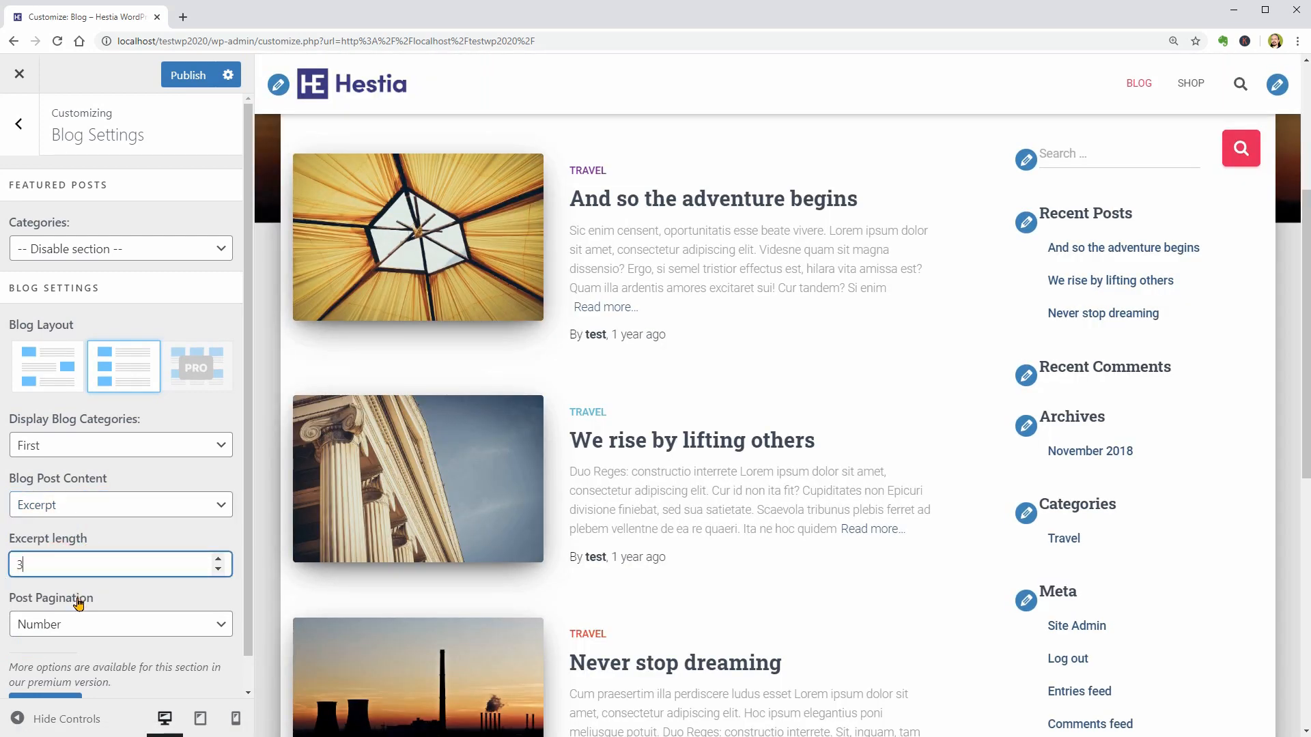
{"action": "type", "text": "0"}
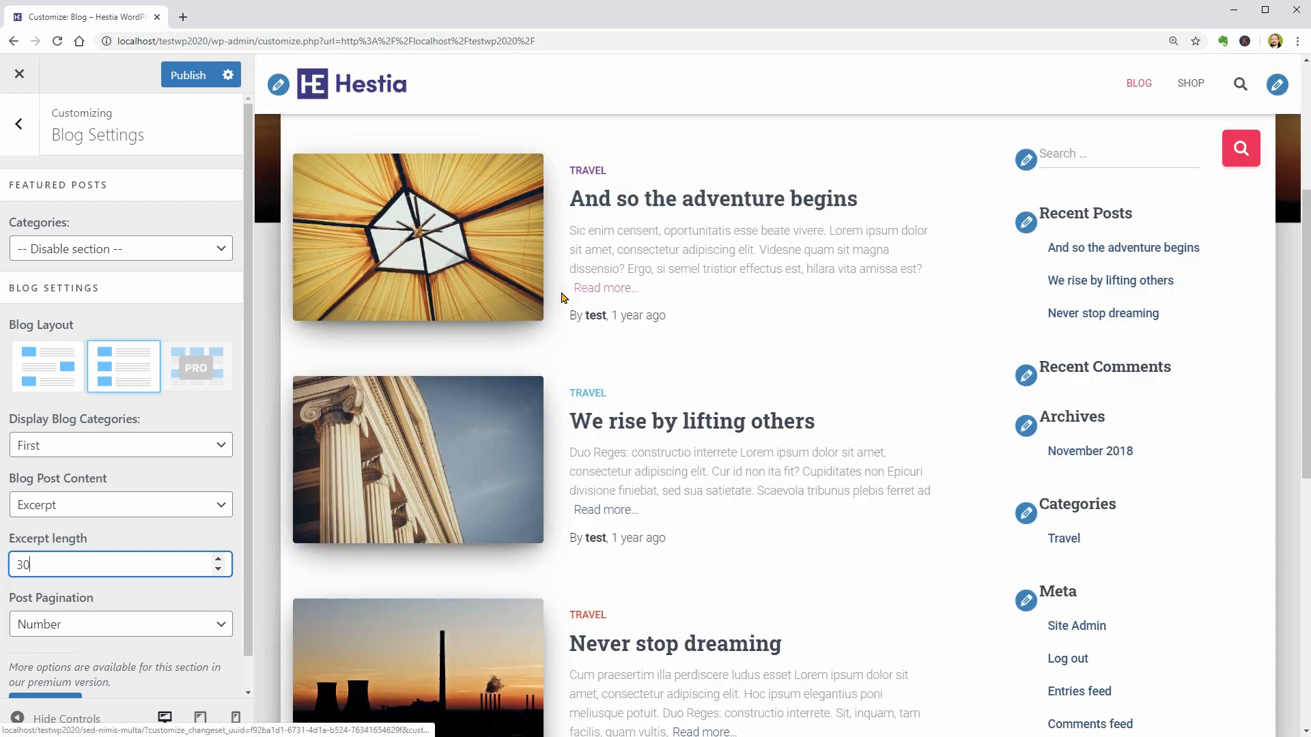
- Set Display Blog Categories to None and the excerpt length to 40
{"action": "left_click", "coordinate": [140, 447]}
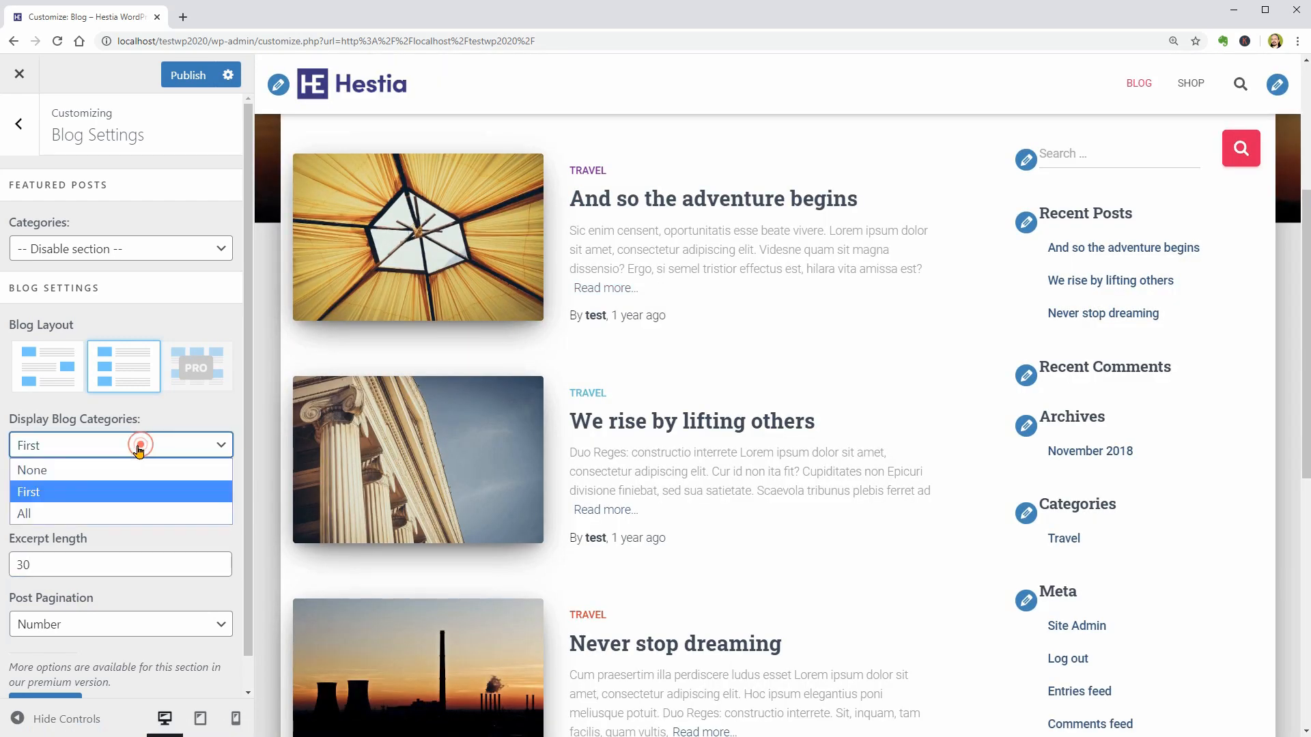
{"action": "left_click", "coordinate": [113, 471]}
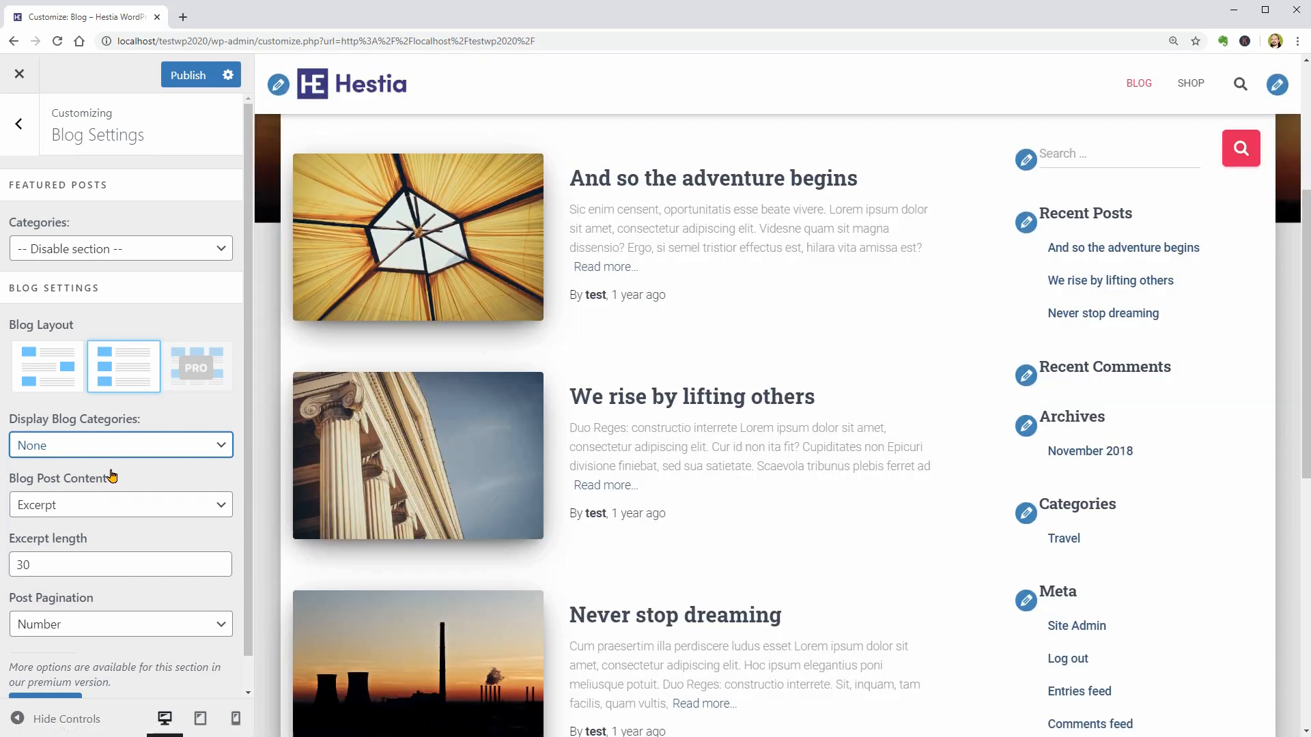
{"action": "double_click", "coordinate": [27, 564]}
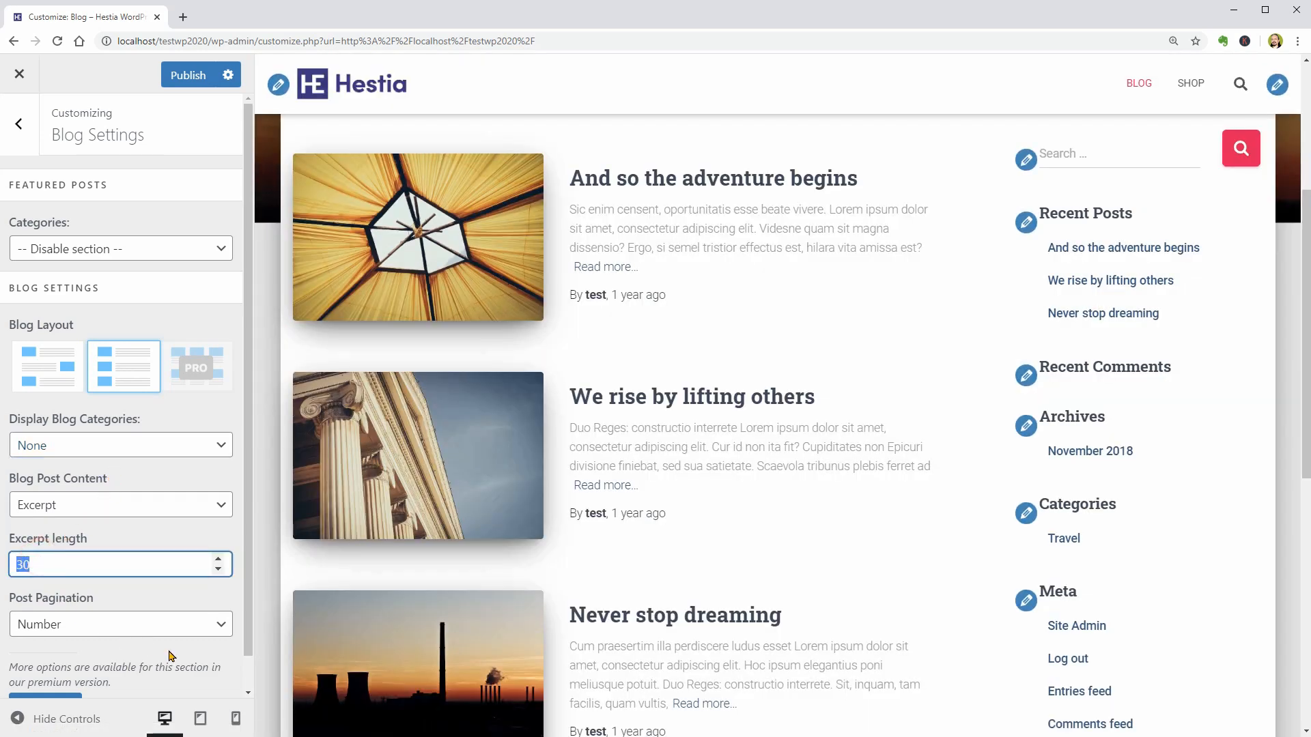
{"action": "type", "text": "40"}
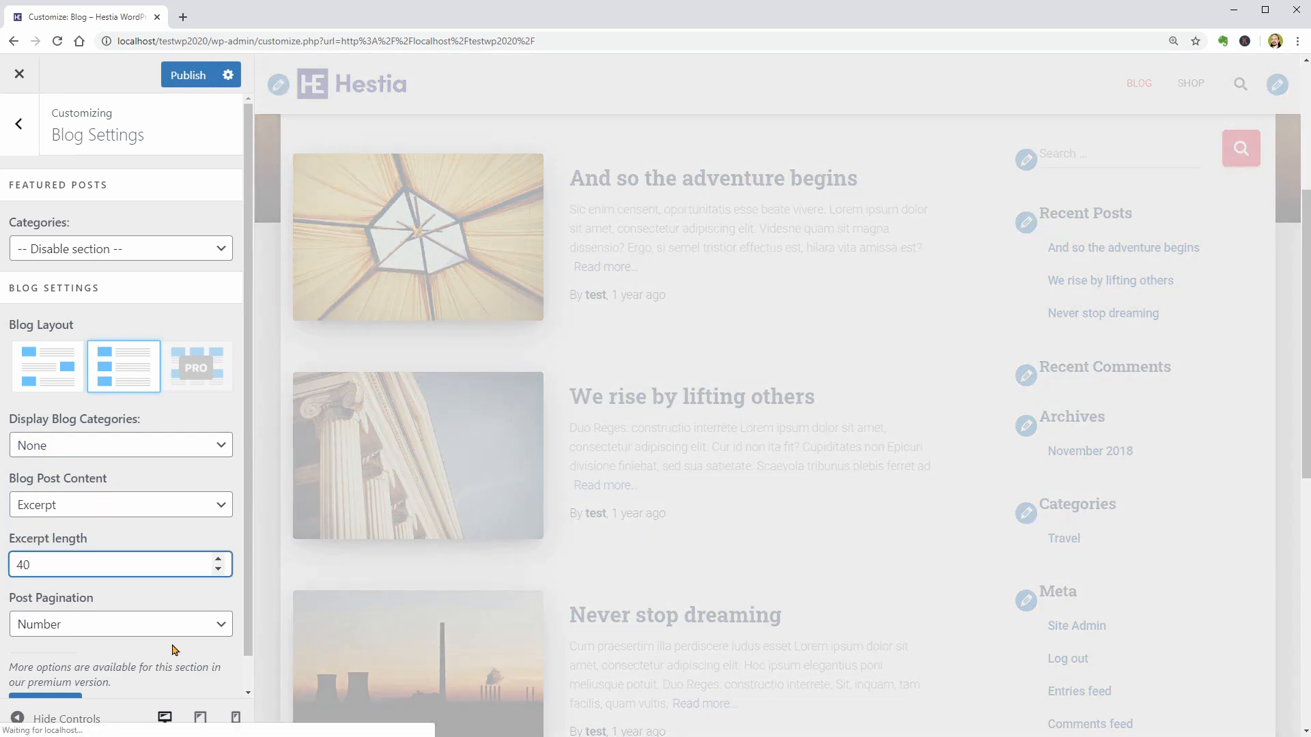
- Try Infinite Scroll for Post Pagination and set it back to Number
{"action": "scroll", "coordinate": [487, 546], "scroll_direction": "down", "scroll_amount": 2}
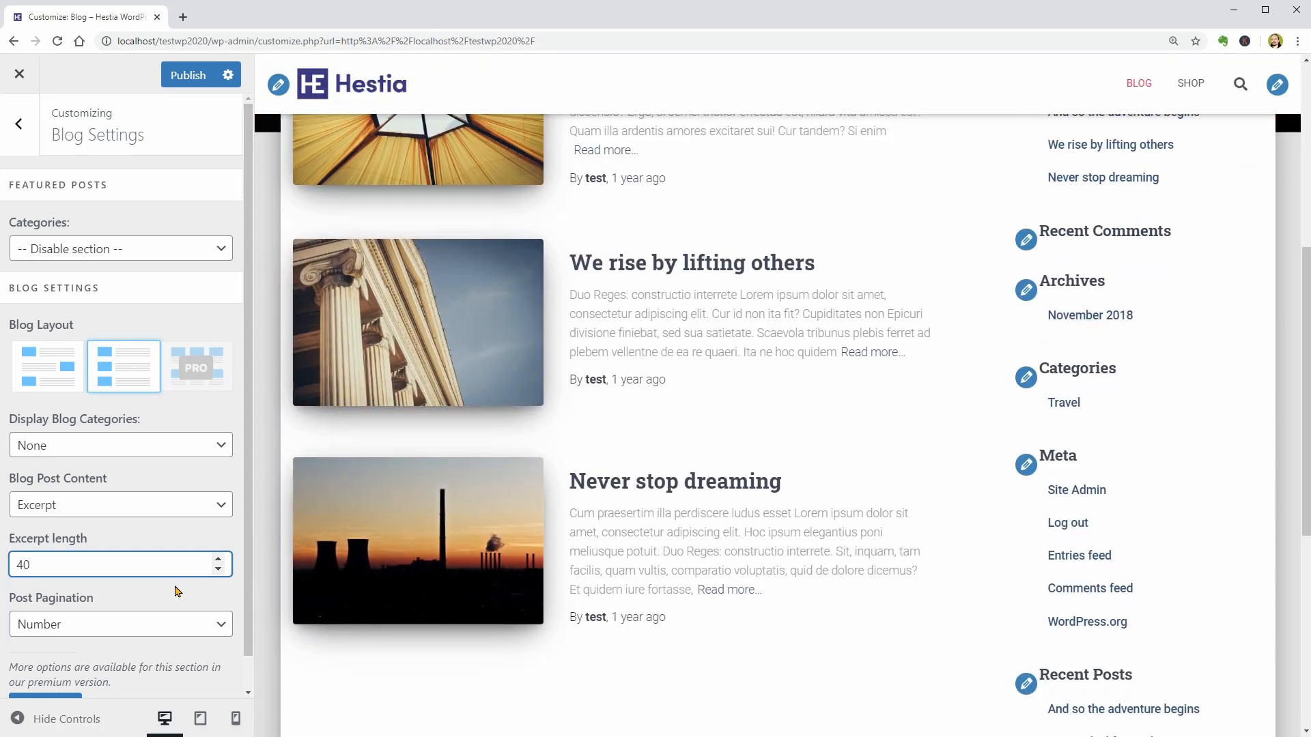
{"action": "left_click", "coordinate": [151, 631]}
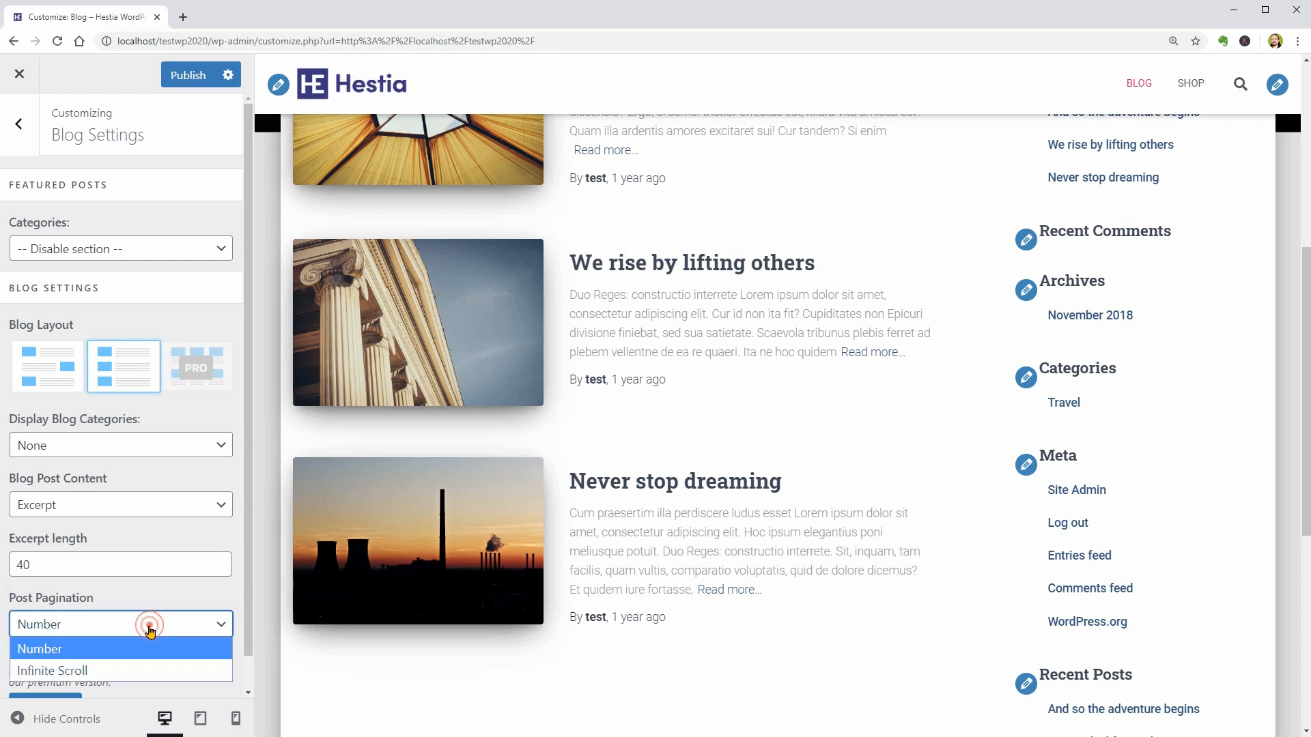
{"action": "left_click", "coordinate": [107, 671]}
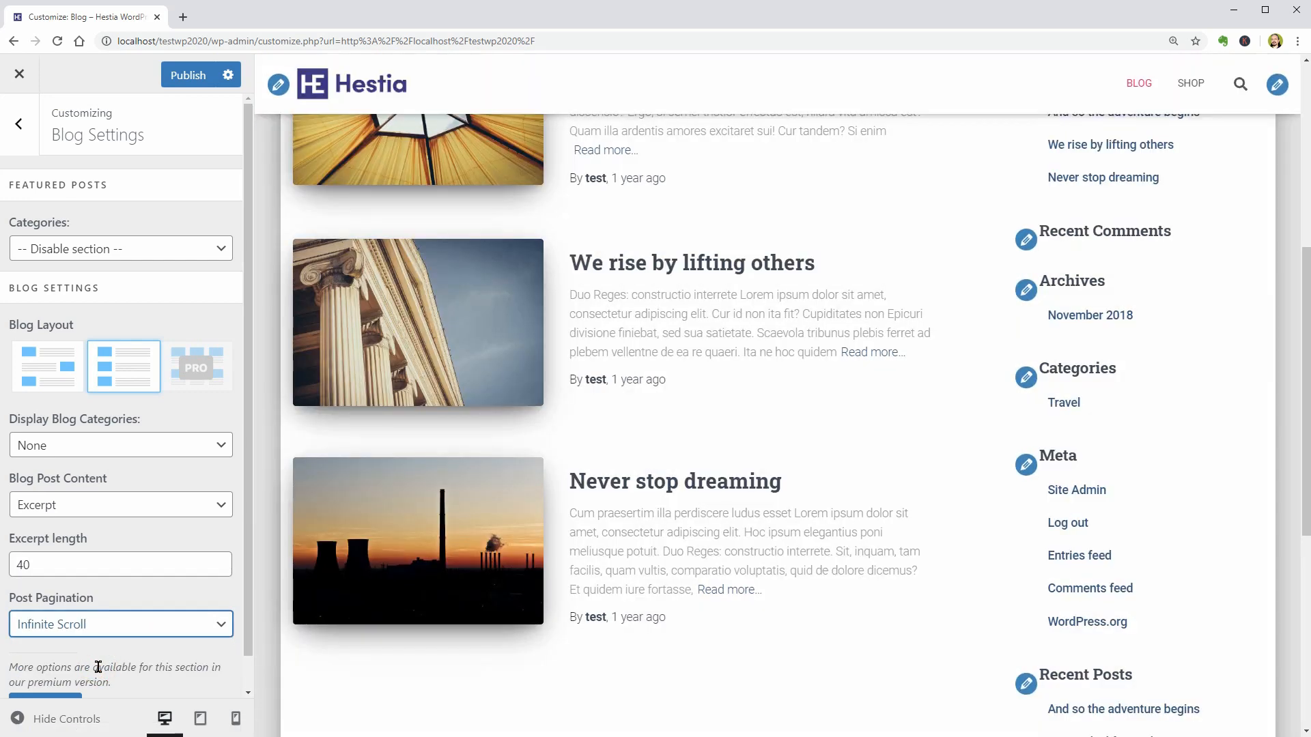
{"action": "left_click", "coordinate": [114, 633]}
{"action": "left_click", "coordinate": [116, 644]}
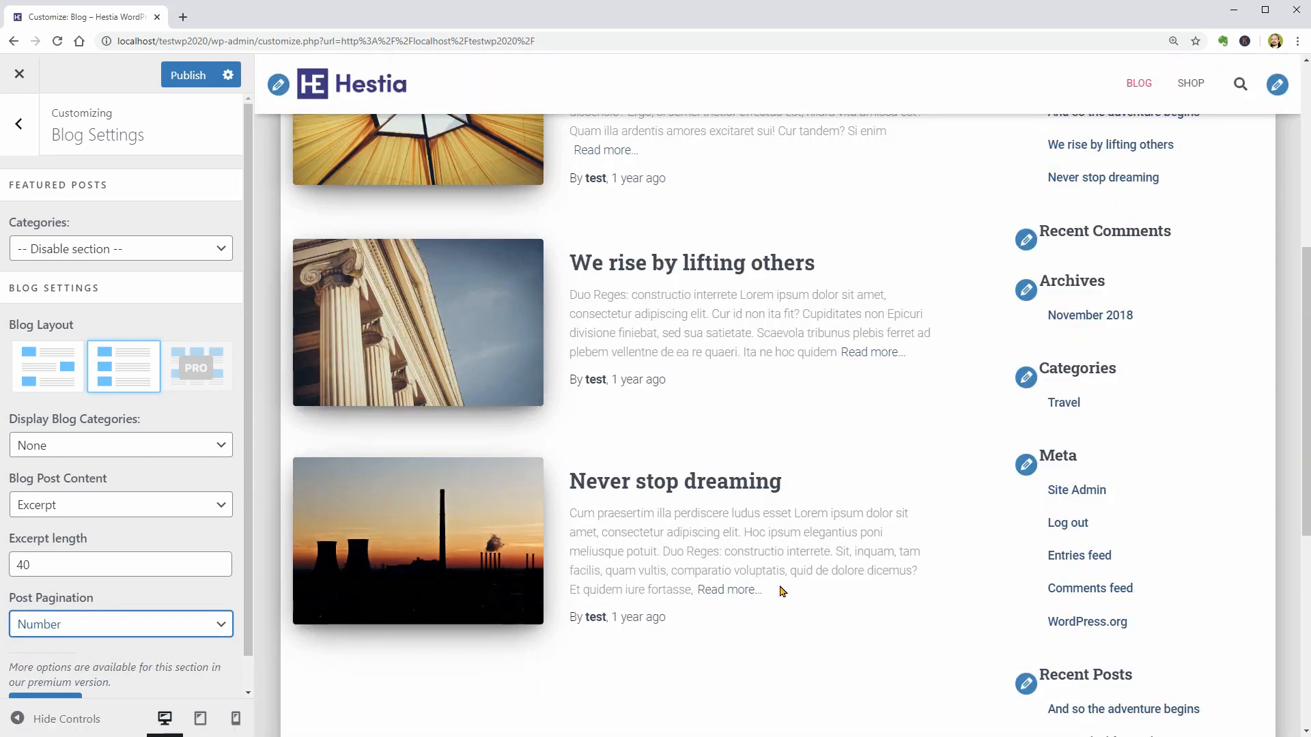
- Look through the site's menus in the customizer, examining the Footer menu and the Main menu with their items and locations
{"action": "scroll", "coordinate": [782, 591], "scroll_direction": "up", "scroll_amount": 2}
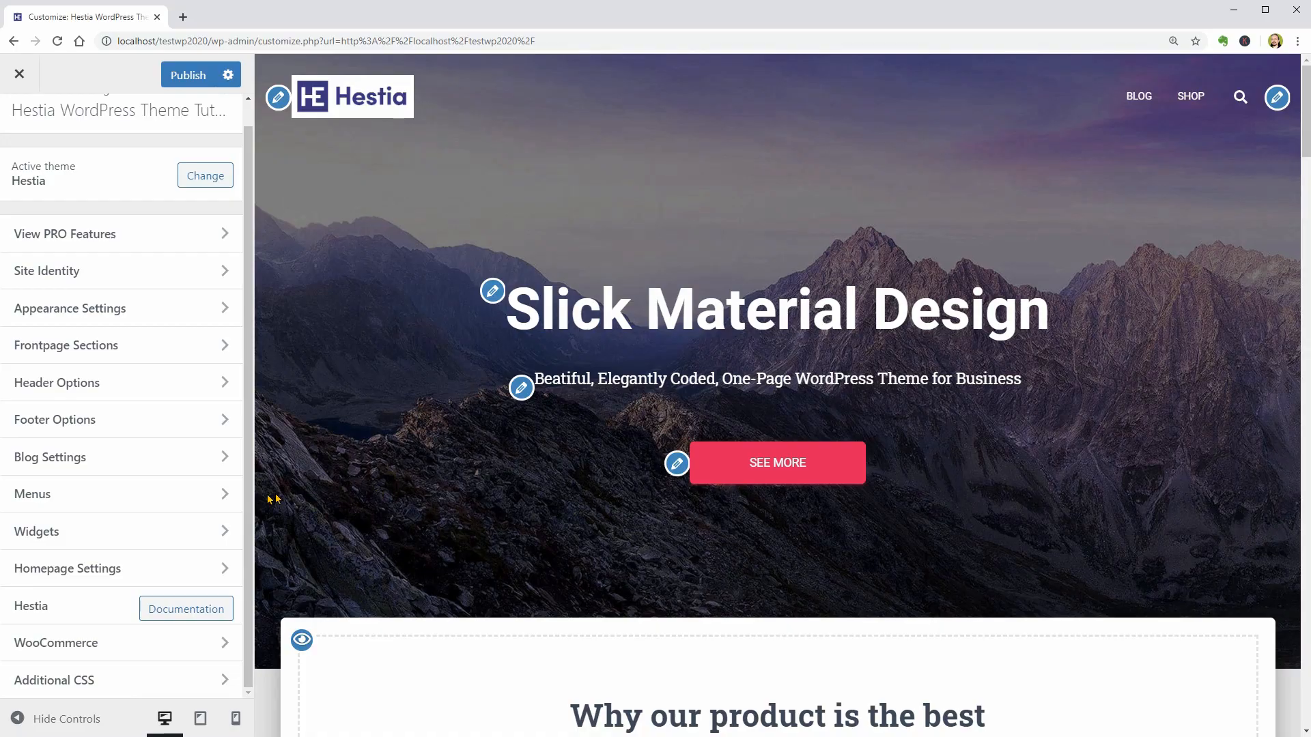
{"action": "left_click", "coordinate": [226, 497]}
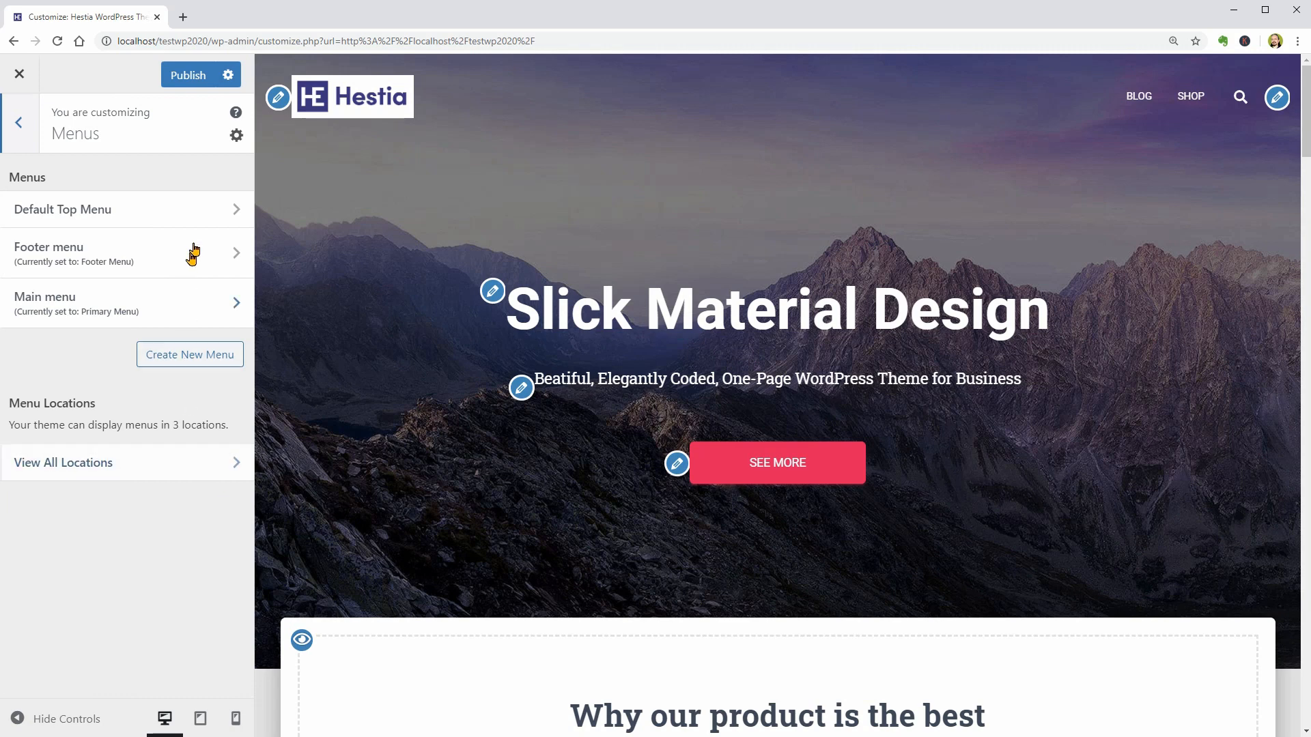
{"action": "left_click", "coordinate": [198, 210]}
{"action": "left_click", "coordinate": [132, 250]}
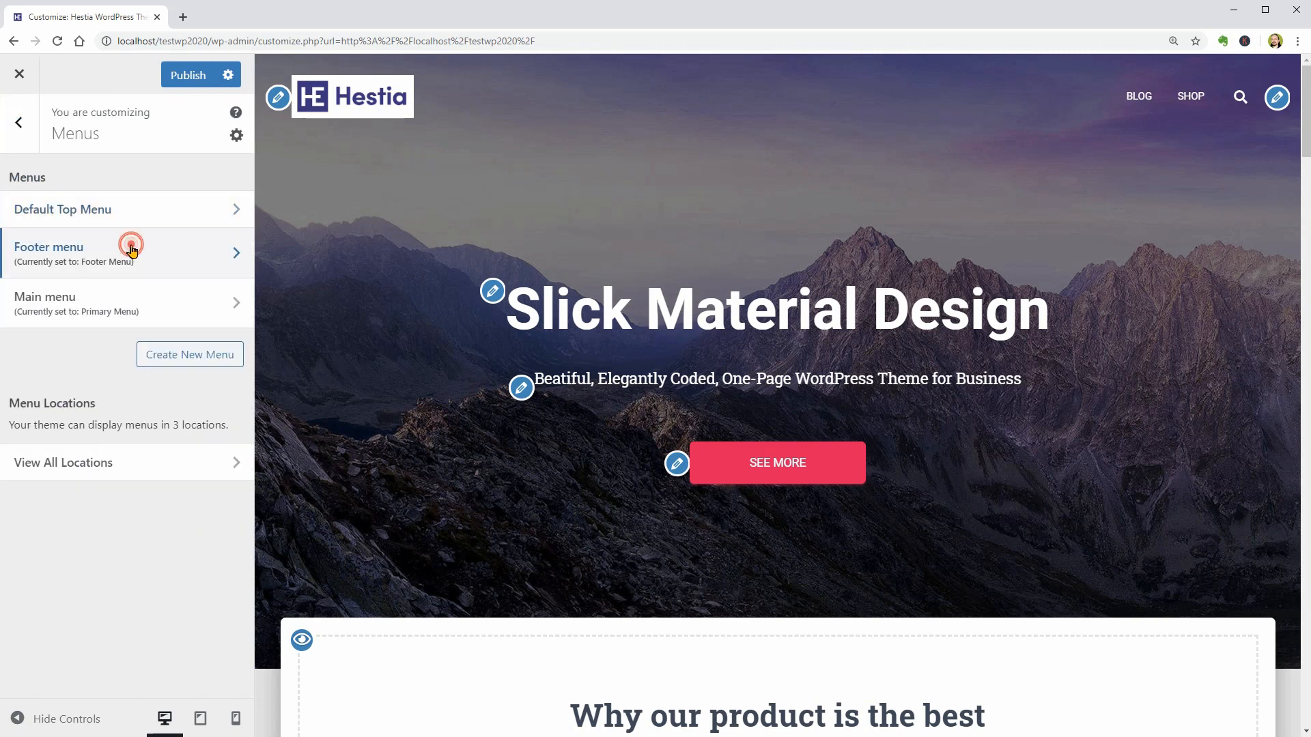
{"action": "left_click", "coordinate": [29, 131]}
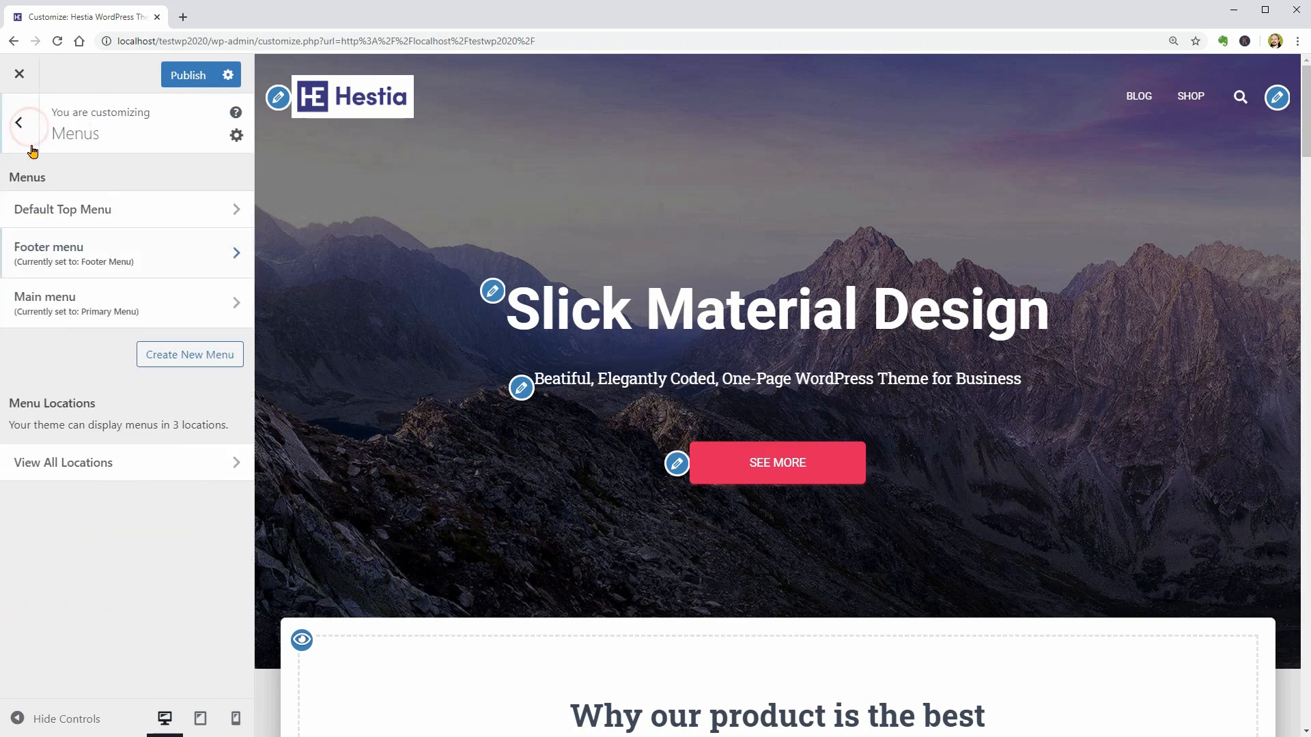
{"action": "left_click", "coordinate": [177, 303]}
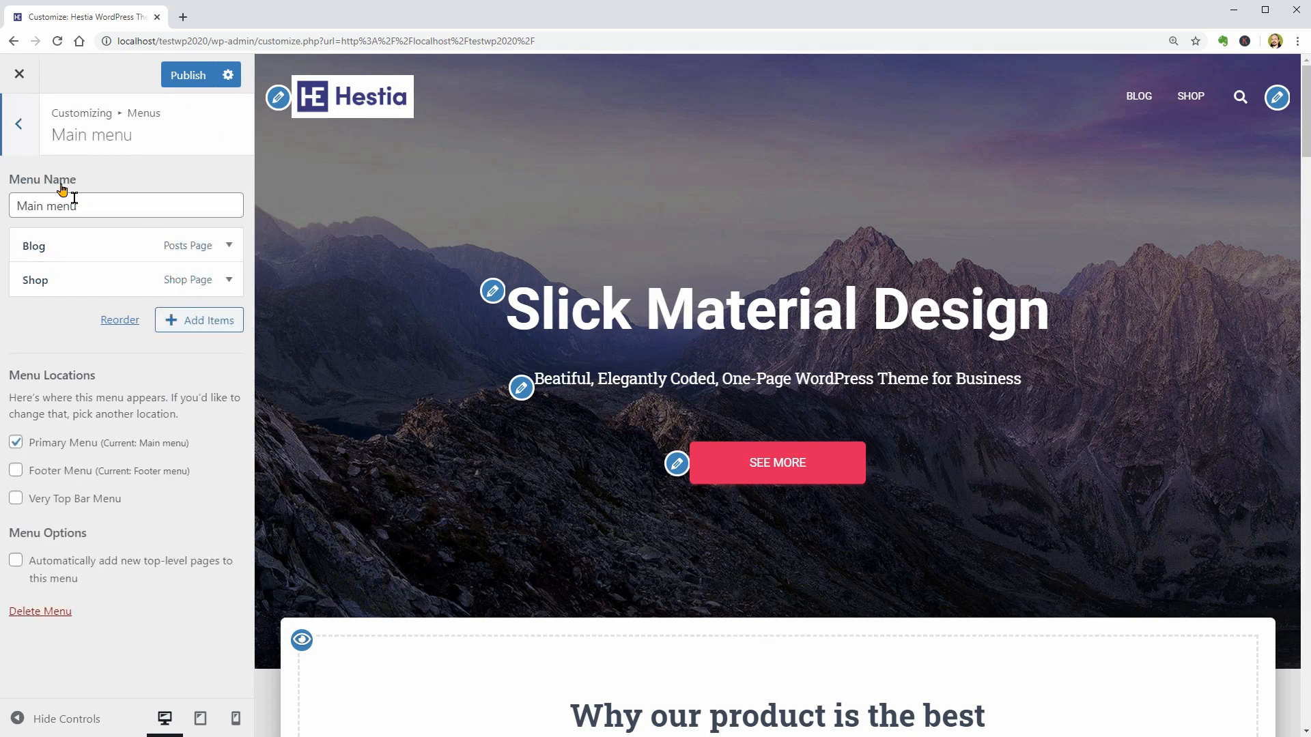
- Return to the customizer's menu list and open the form for creating a new menu
{"action": "left_click", "coordinate": [19, 130]}
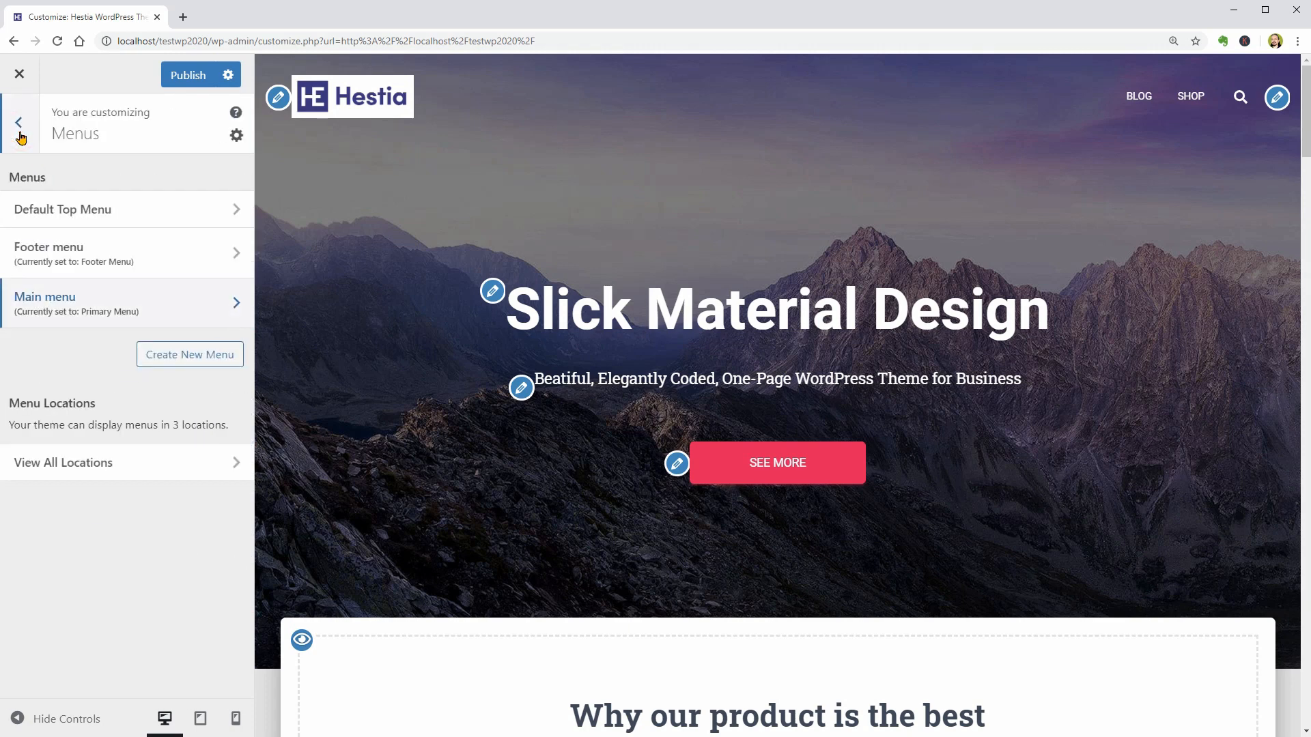
{"action": "left_click", "coordinate": [195, 358]}
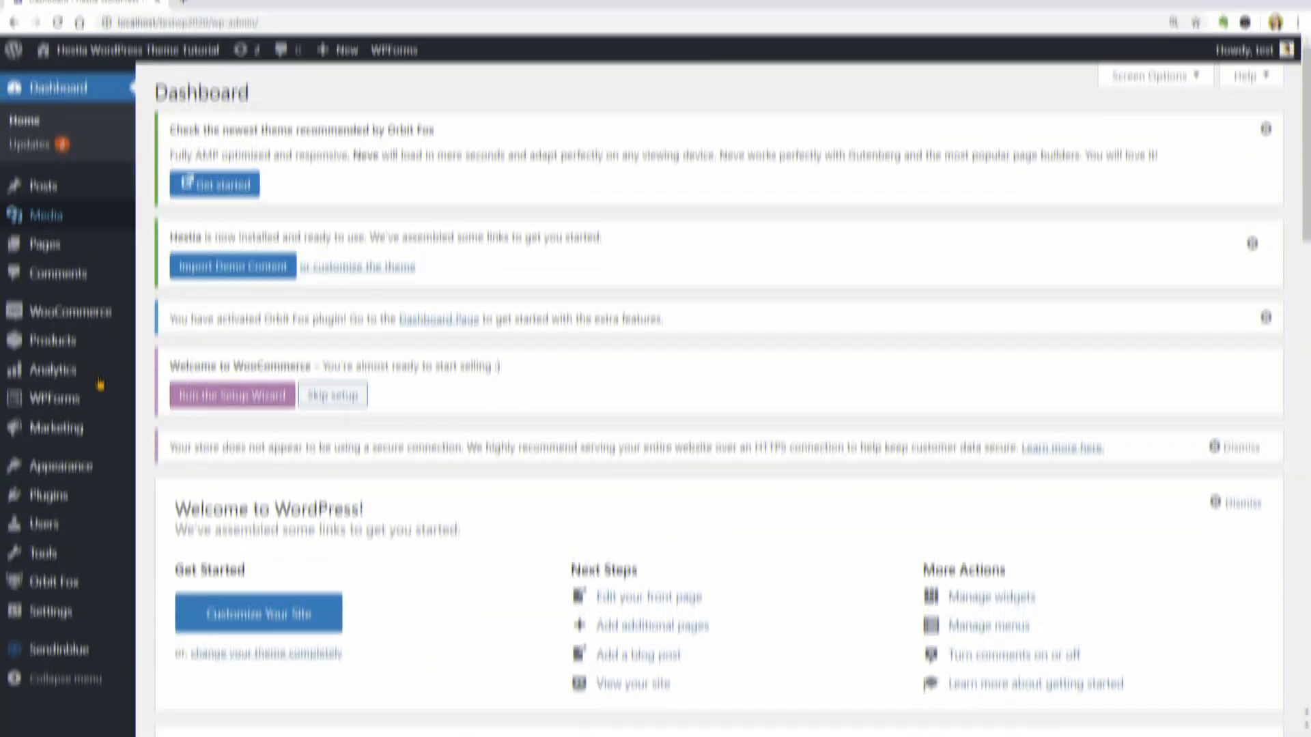
- Open the Main menu (Primary Menu) for editing on the WordPress dashboard's Menus page
{"action": "mouse_move", "coordinate": [100, 484]}
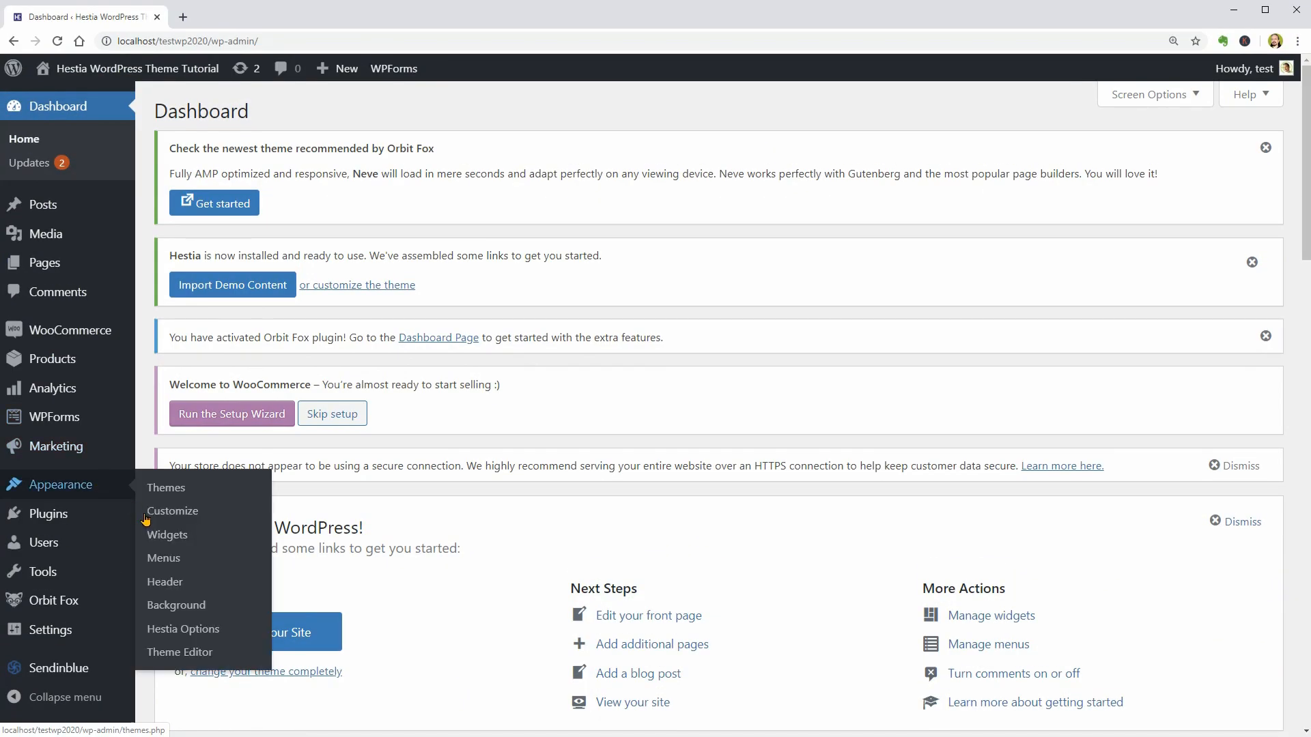
{"action": "left_click", "coordinate": [164, 558]}
{"action": "left_click", "coordinate": [419, 217]}
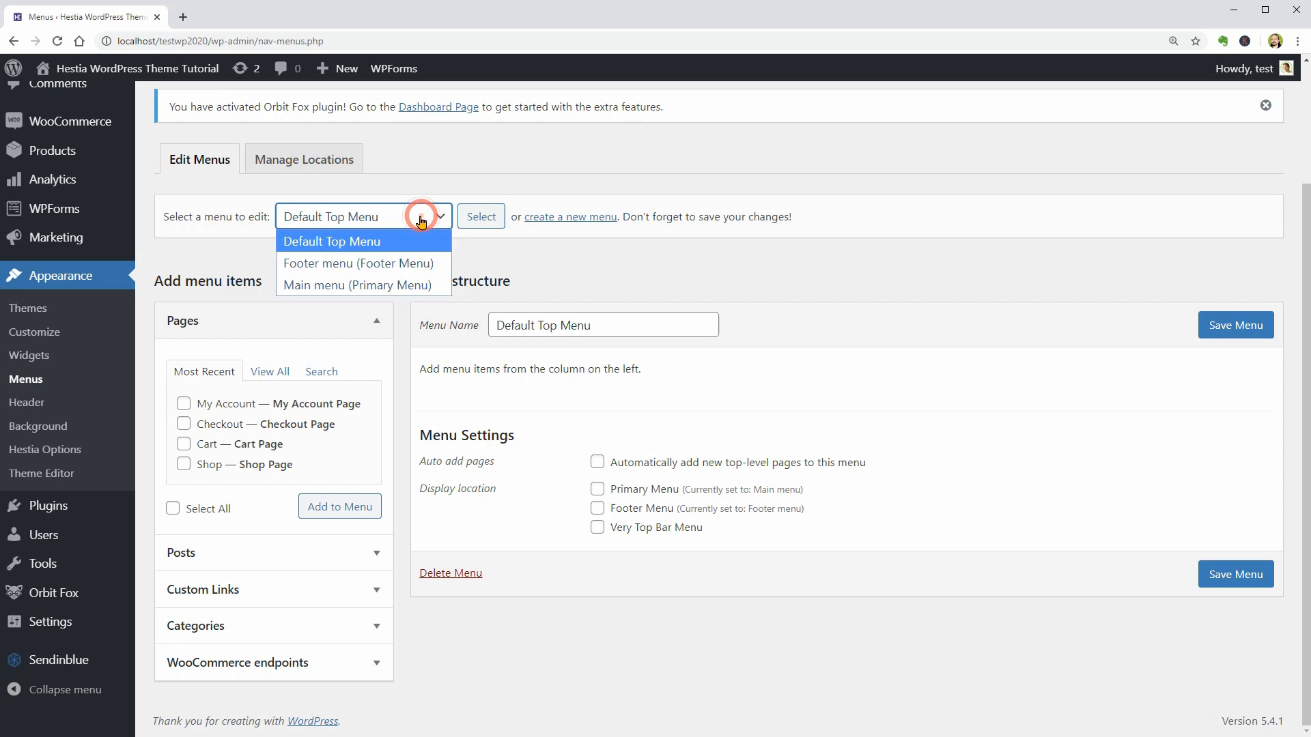
{"action": "left_click", "coordinate": [402, 284]}
{"action": "left_click", "coordinate": [481, 216]}
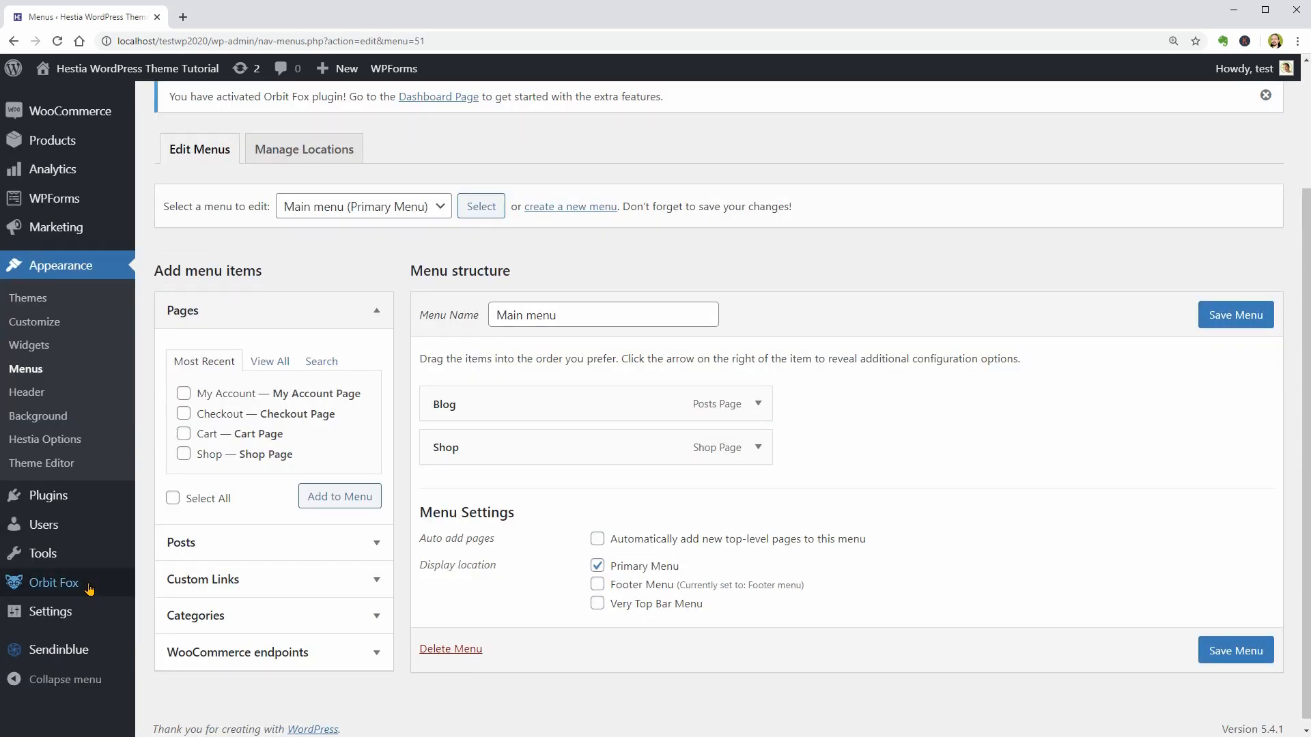
- Activate the Menu Icons module among the Orbit Fox modules
{"action": "left_click", "coordinate": [54, 582]}
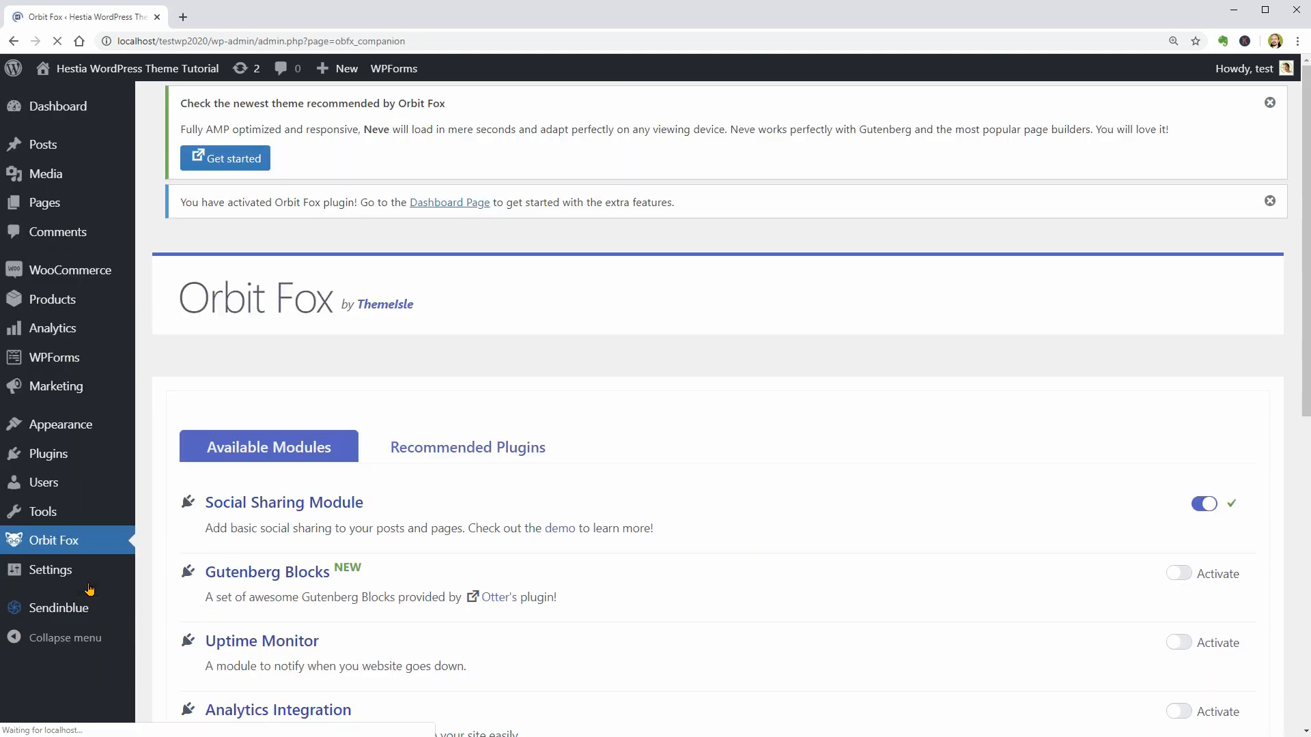
{"action": "scroll", "coordinate": [973, 580], "scroll_direction": "down", "scroll_amount": 5}
{"action": "left_click", "coordinate": [1178, 538]}
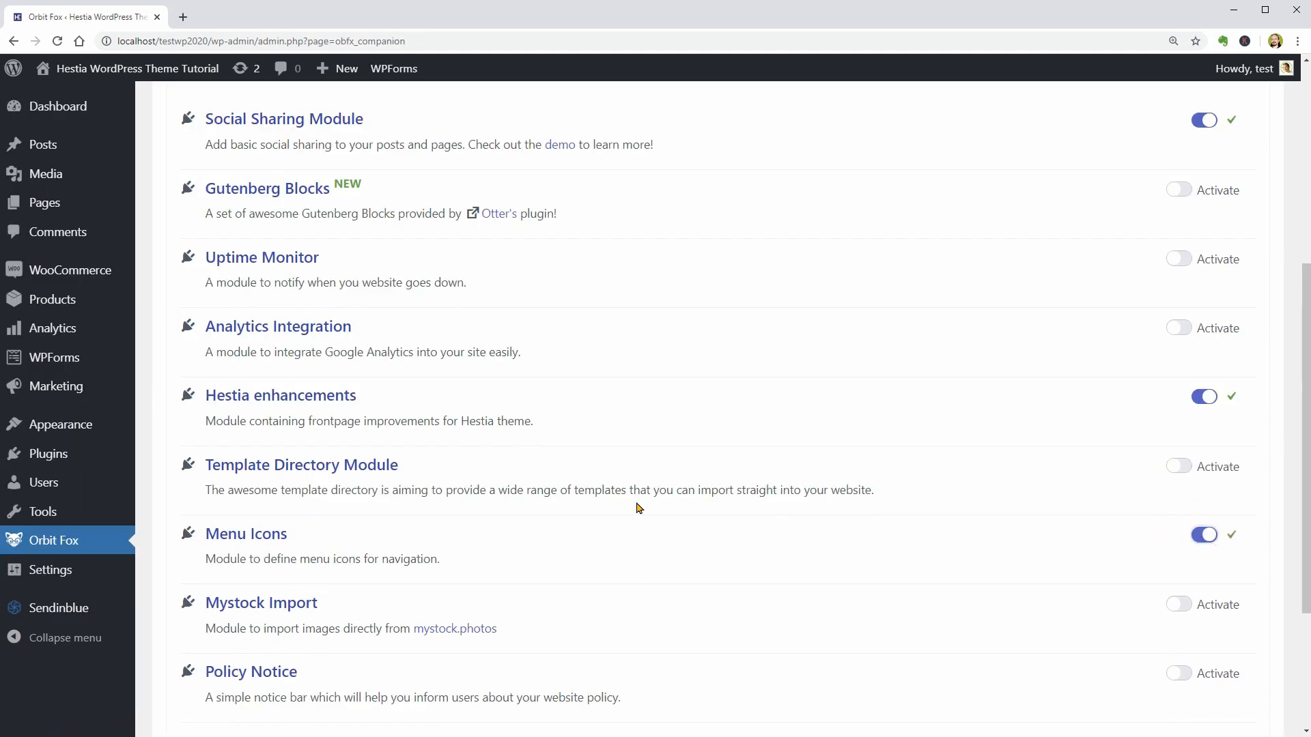
- Return to the Menus page and assign the dashicons-welcome-write-blog icon to the Blog item of the Main menu
{"action": "mouse_move", "coordinate": [143, 434]}
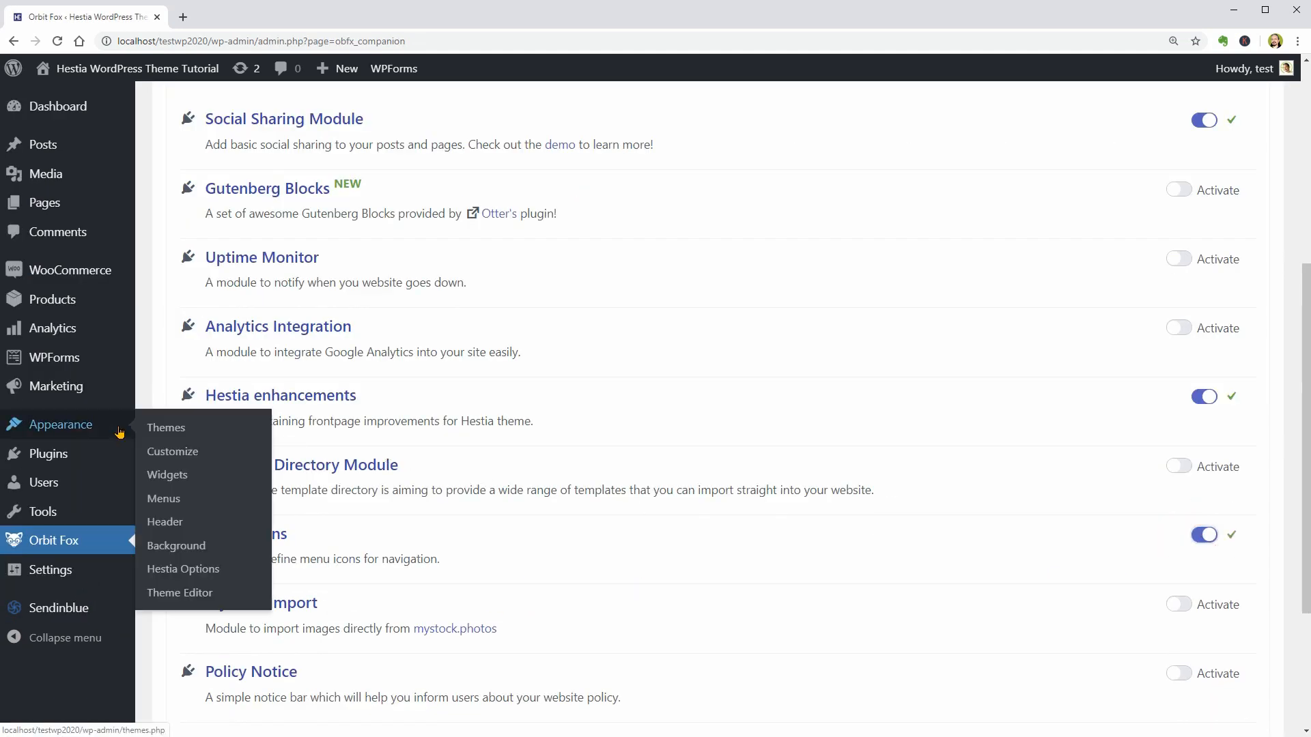
{"action": "left_click", "coordinate": [164, 498]}
{"action": "left_click", "coordinate": [447, 410]}
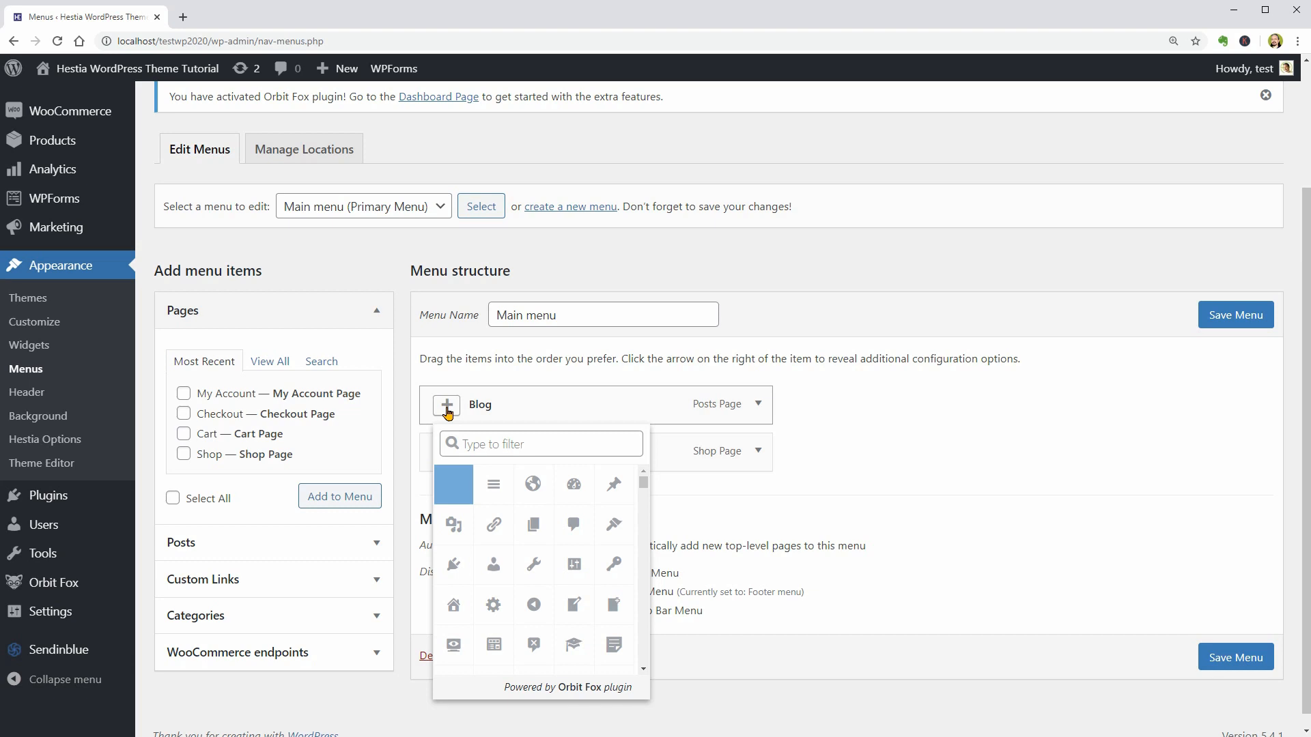
{"action": "left_click", "coordinate": [447, 409]}
{"action": "left_click", "coordinate": [447, 409]}
{"action": "scroll", "coordinate": [576, 607], "scroll_direction": "up", "scroll_amount": 1}
{"action": "left_click", "coordinate": [575, 607]}
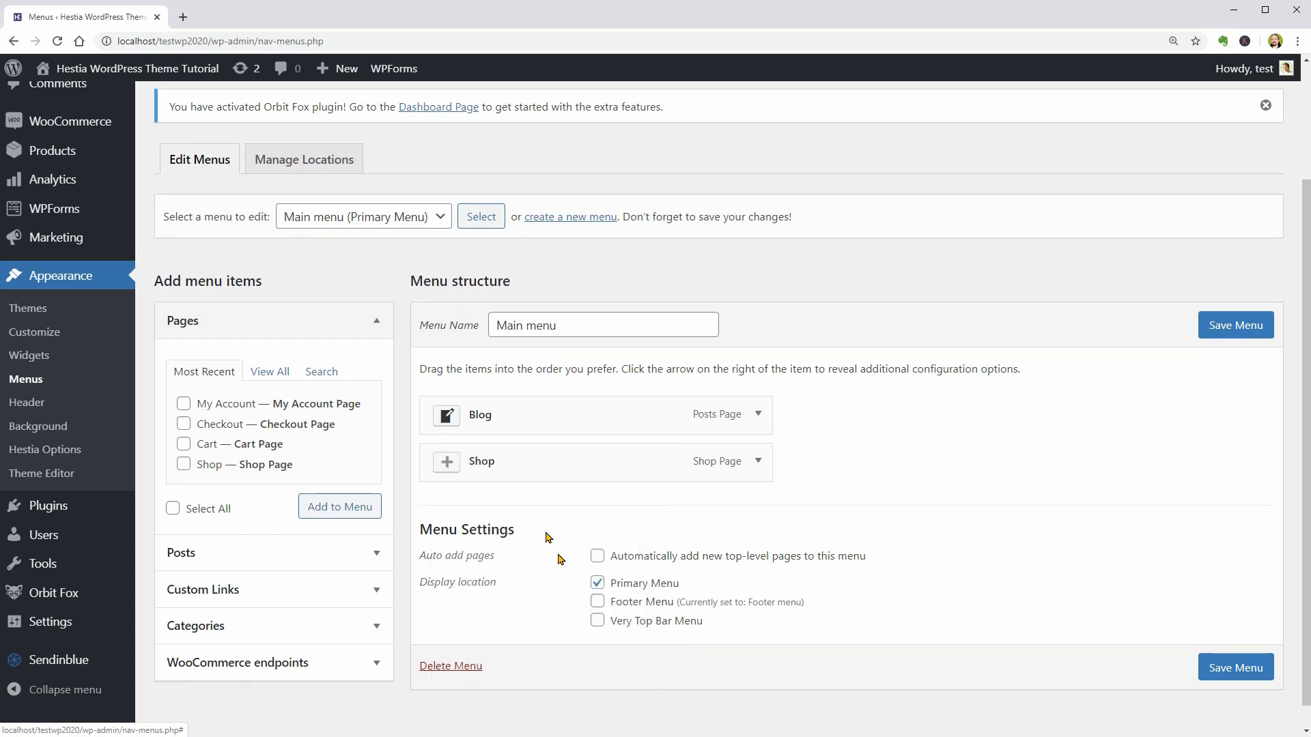
- Filter the icons for the Shop menu item by "cart" and assign the first shopping cart icon
{"action": "left_click", "coordinate": [447, 463]}
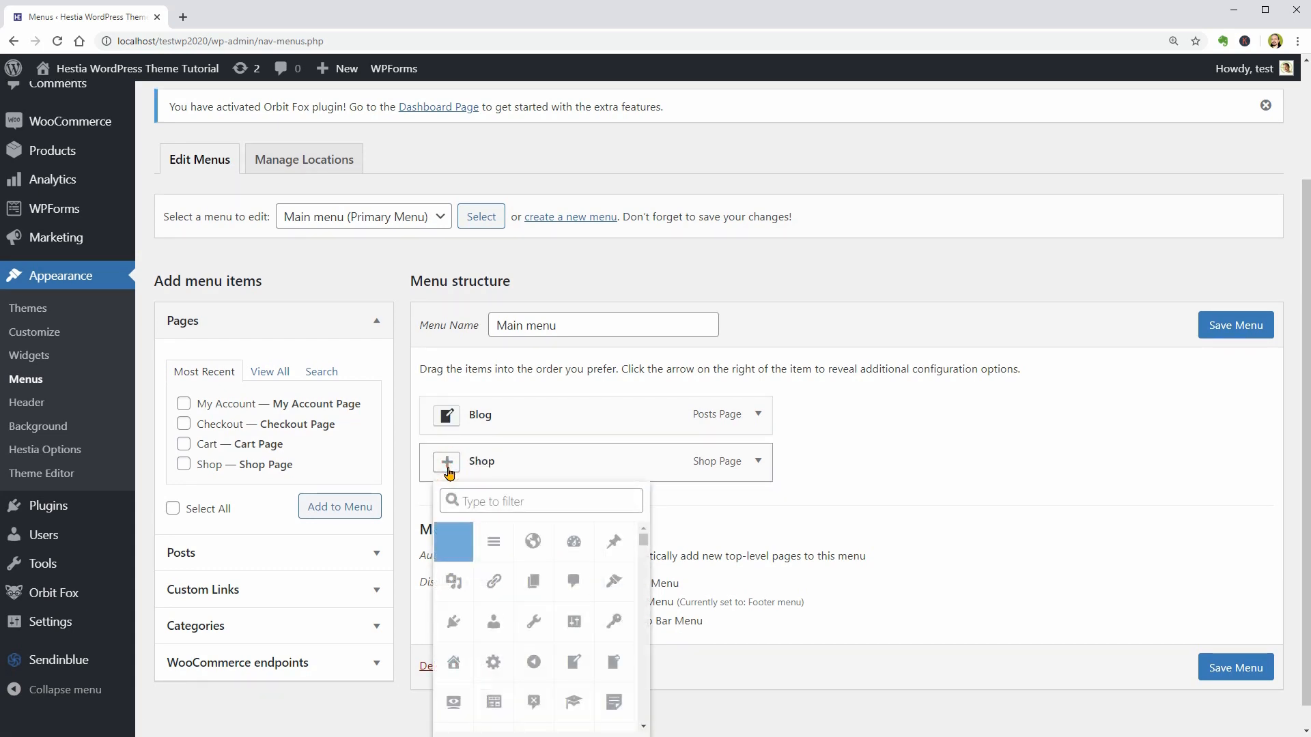
{"action": "left_click", "coordinate": [487, 508]}
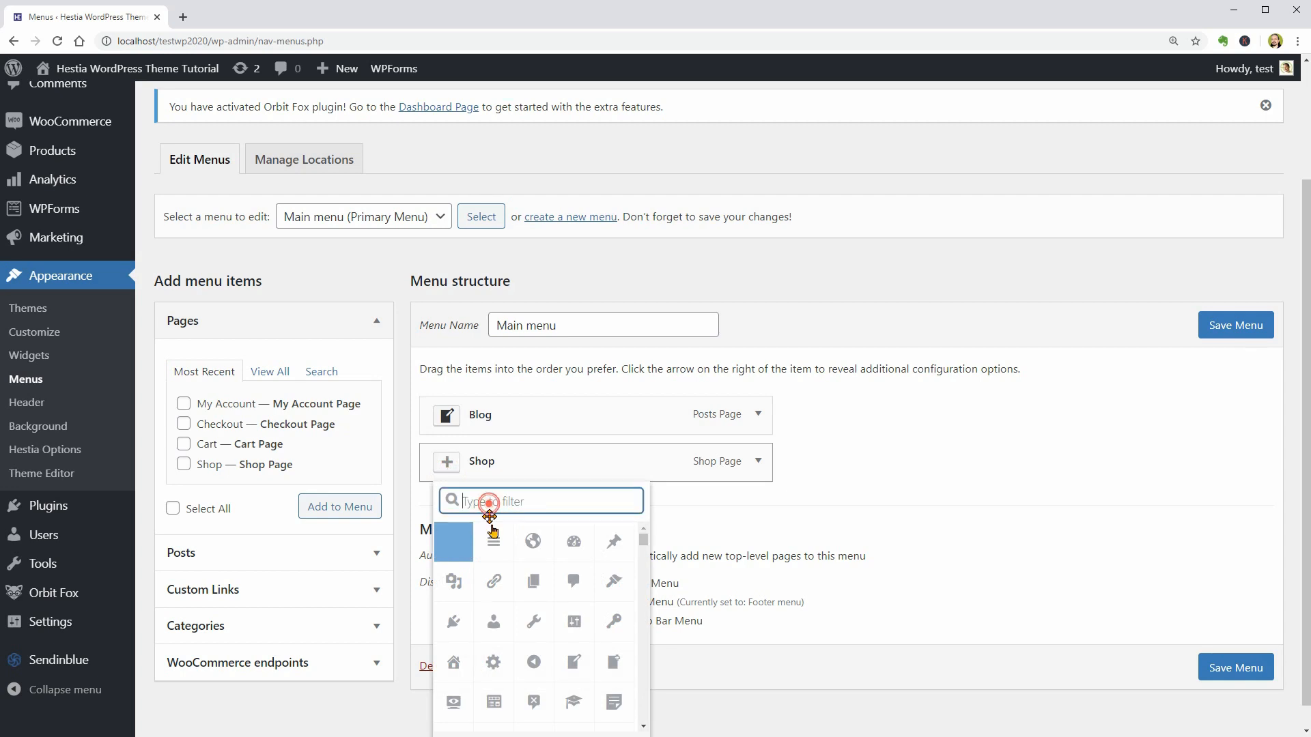
{"action": "type", "text": "cart"}
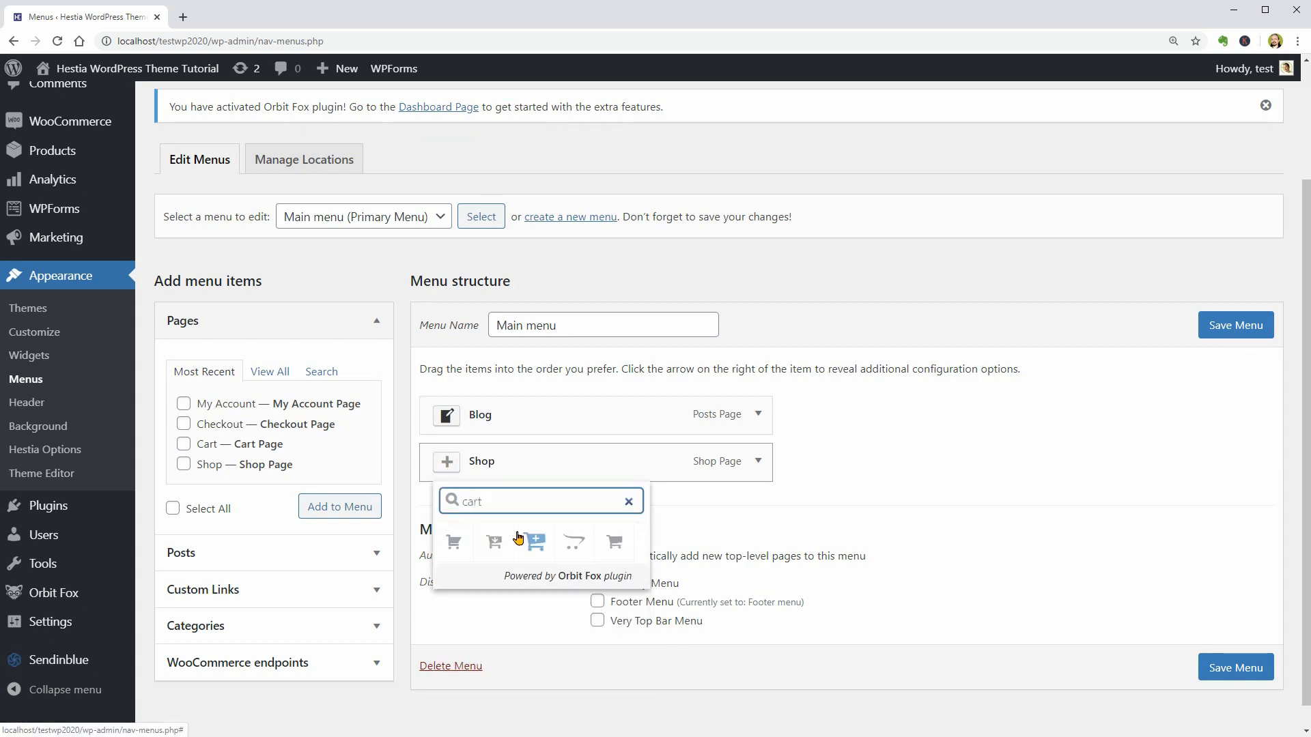
{"action": "left_click", "coordinate": [454, 543]}
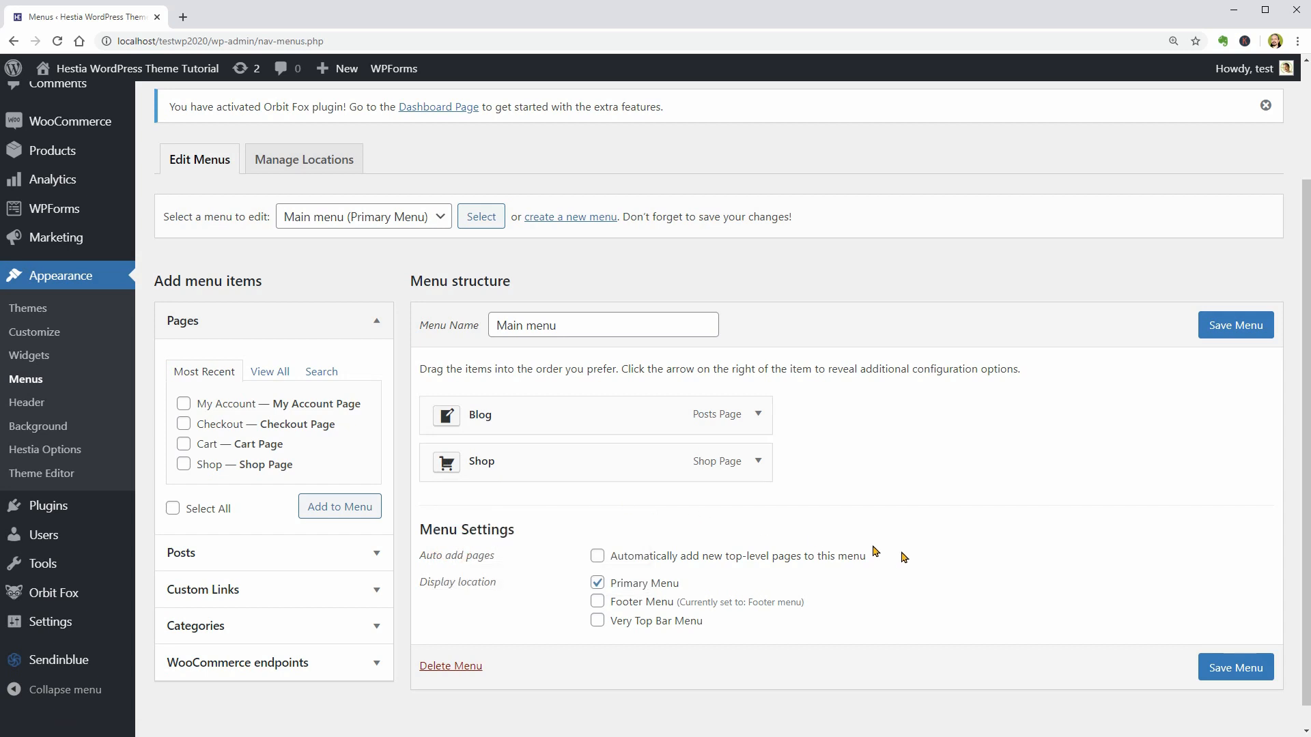
- Save the Main menu and visit the site's front end
{"action": "left_click", "coordinate": [1200, 673]}
{"action": "mouse_move", "coordinate": [102, 103]}
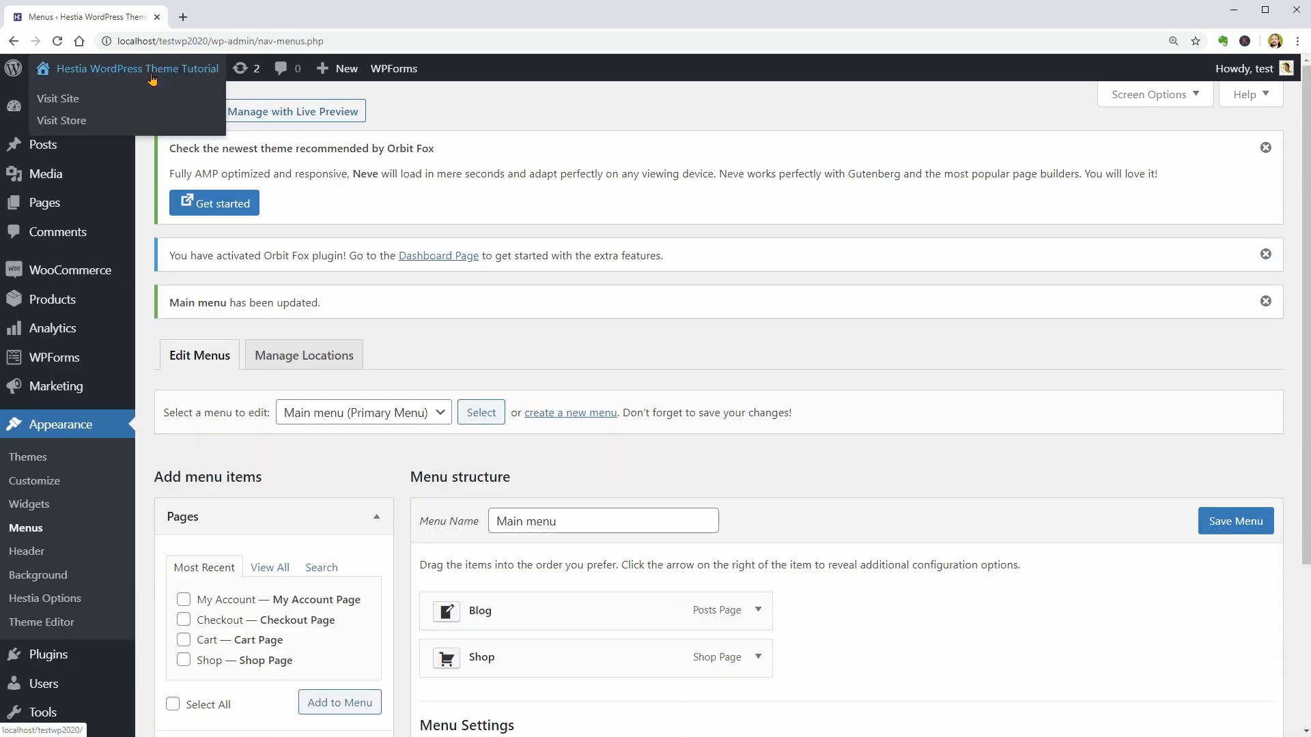
{"action": "left_click", "coordinate": [58, 101]}
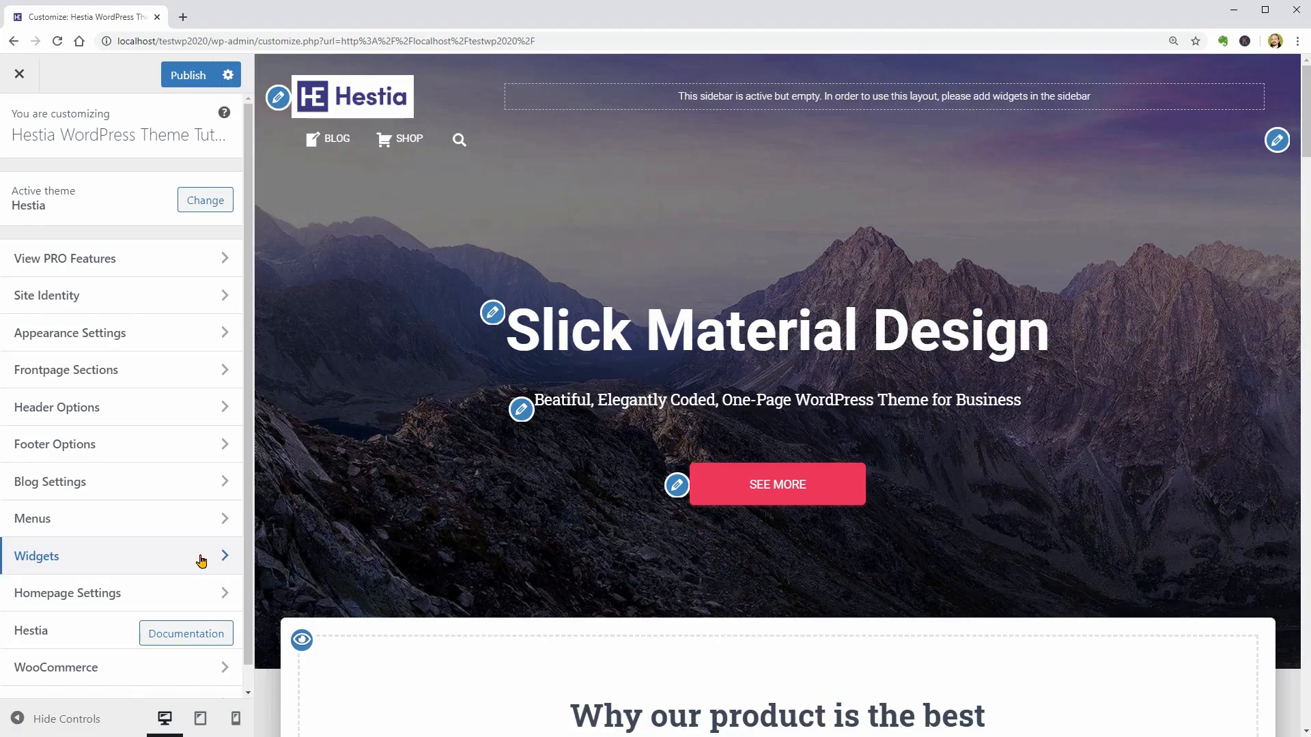
- Open the customizer's widget settings and examine the sidebar widgets on the Blog page in the preview
{"action": "left_click", "coordinate": [201, 558]}
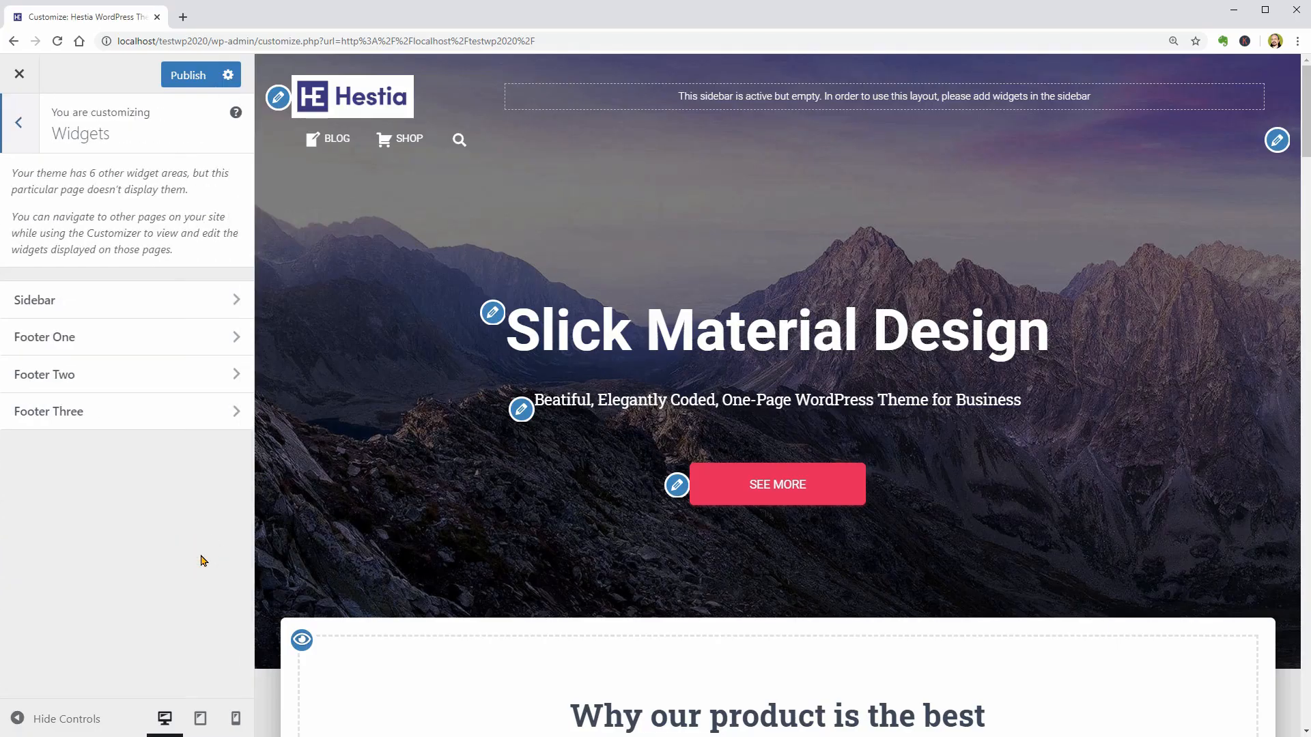
{"action": "left_click", "coordinate": [337, 138]}
{"action": "scroll", "coordinate": [770, 501], "scroll_direction": "down", "scroll_amount": 4}
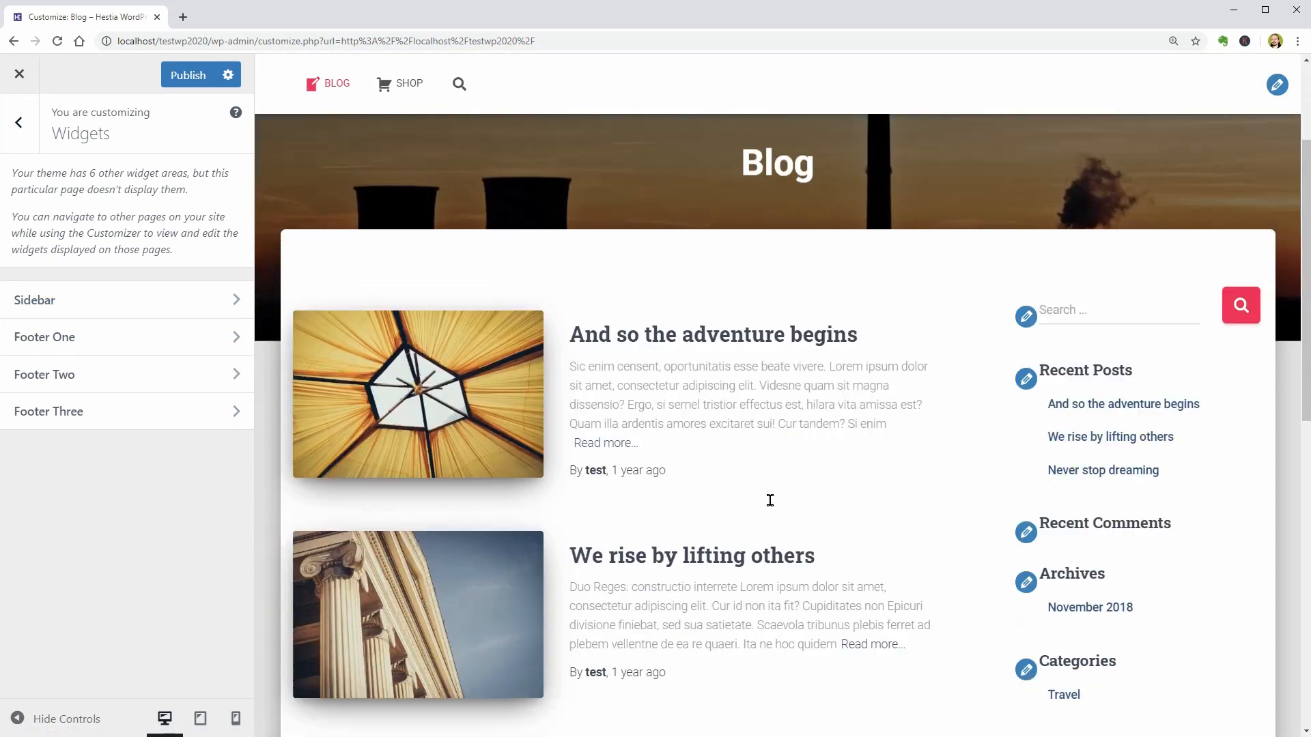
{"action": "scroll", "coordinate": [759, 476], "scroll_direction": "up", "scroll_amount": 5}
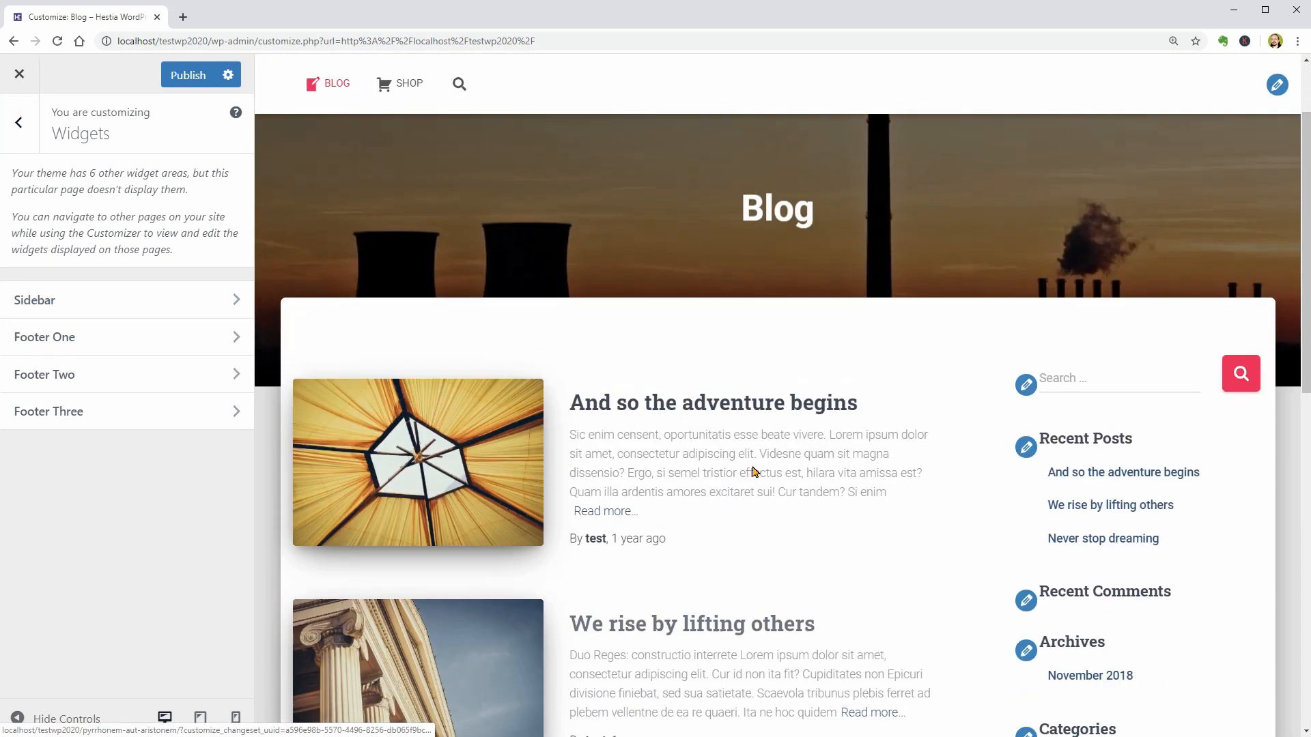
{"action": "left_click", "coordinate": [360, 80]}
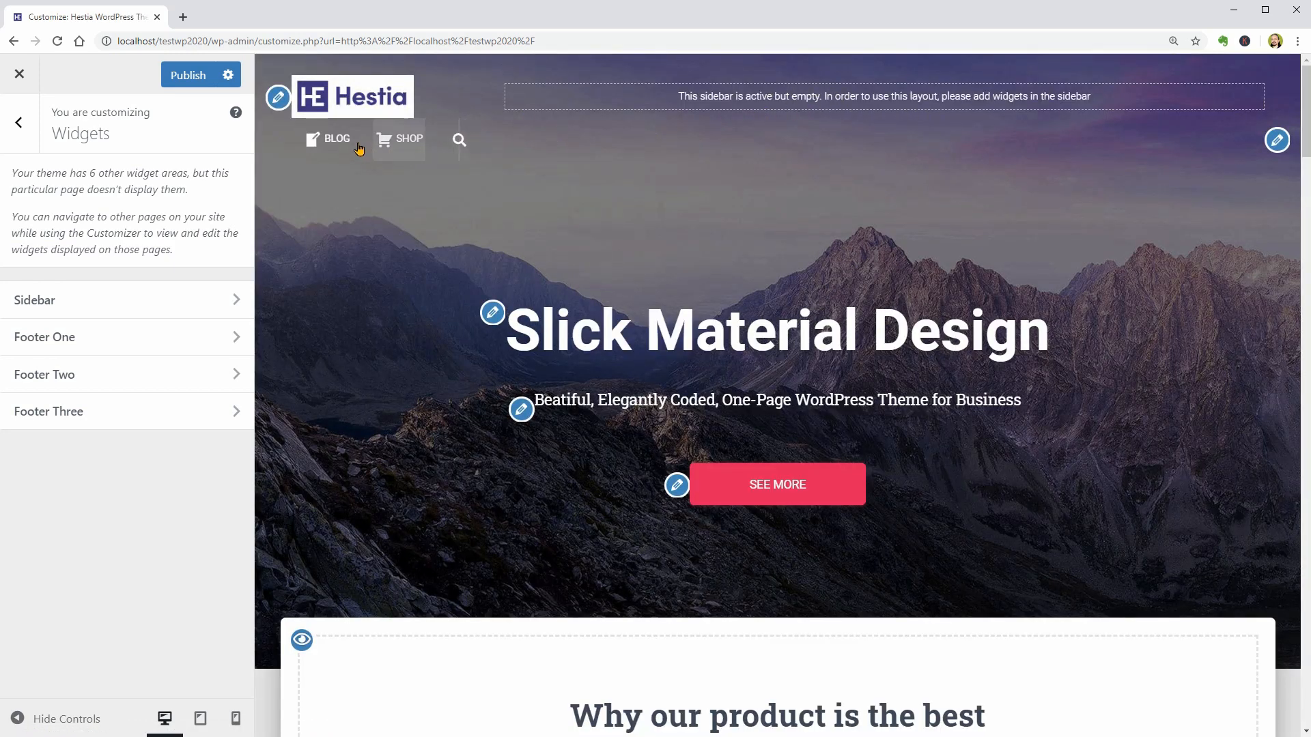
{"action": "left_click", "coordinate": [338, 141]}
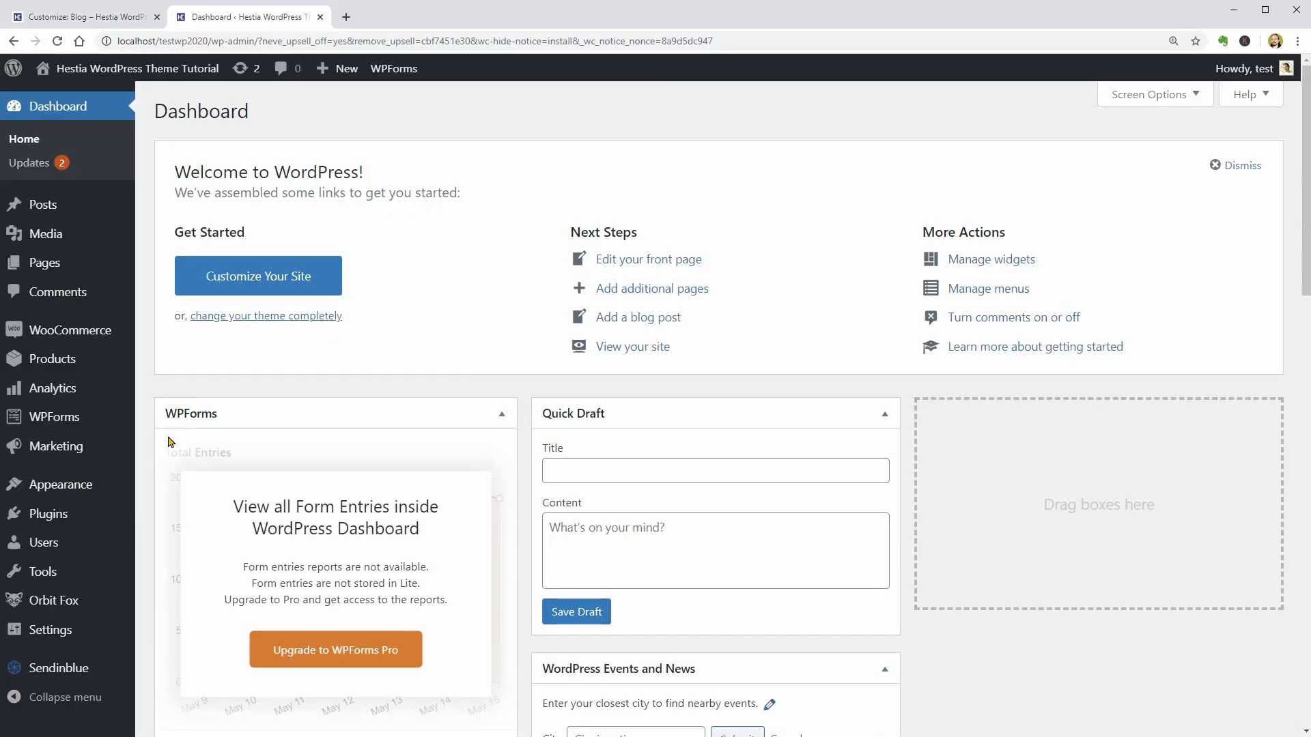
- Examine the widgets and widget areas on the dashboard's Widgets page, and open the Sidebar area back in the customizer
{"action": "mouse_move", "coordinate": [110, 488]}
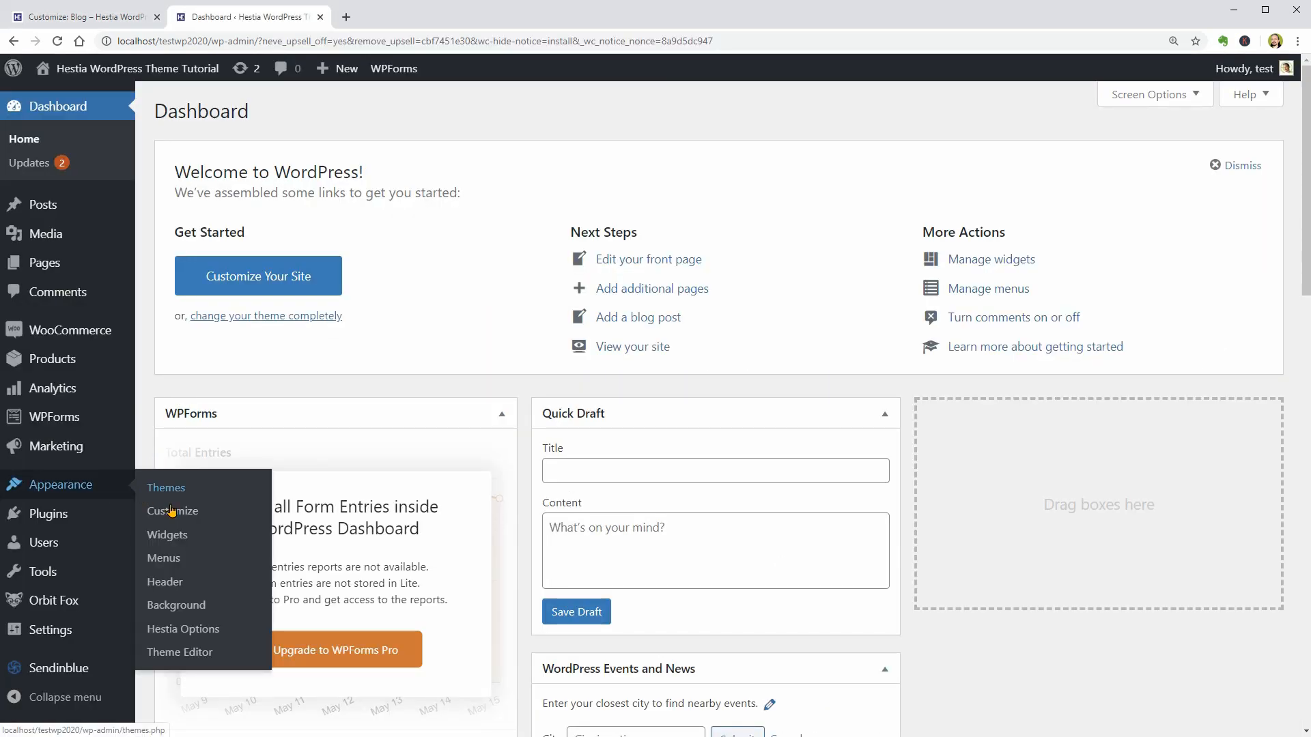
{"action": "left_click", "coordinate": [166, 536]}
{"action": "scroll", "coordinate": [871, 457], "scroll_direction": "up", "scroll_amount": 2}
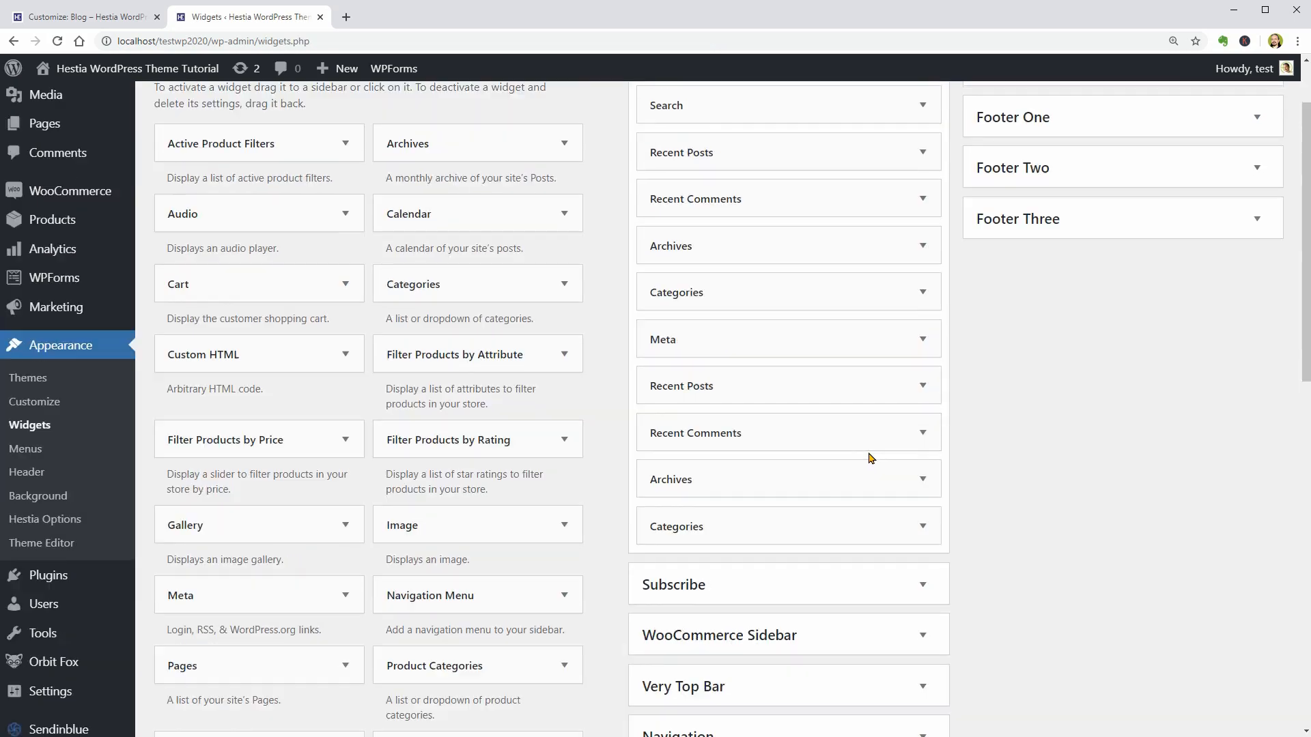
{"action": "left_click", "coordinate": [112, 21]}
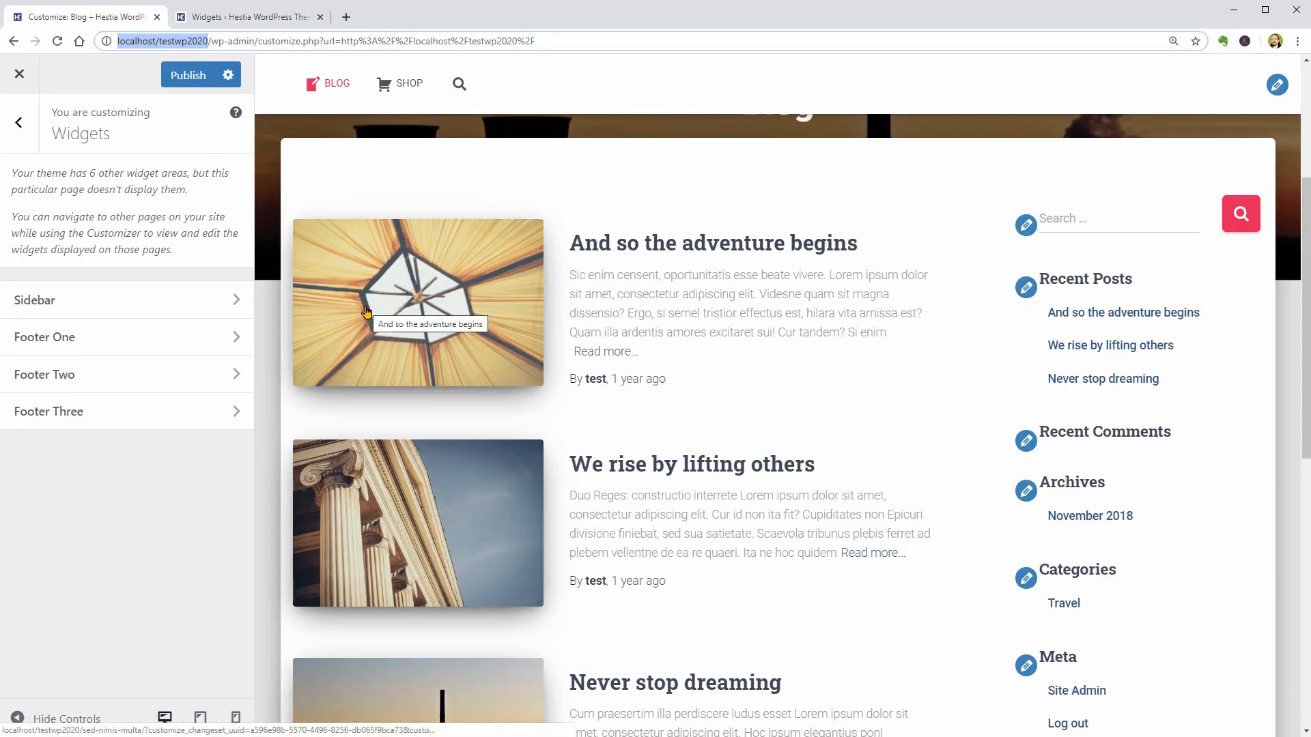
{"action": "left_click", "coordinate": [208, 299]}
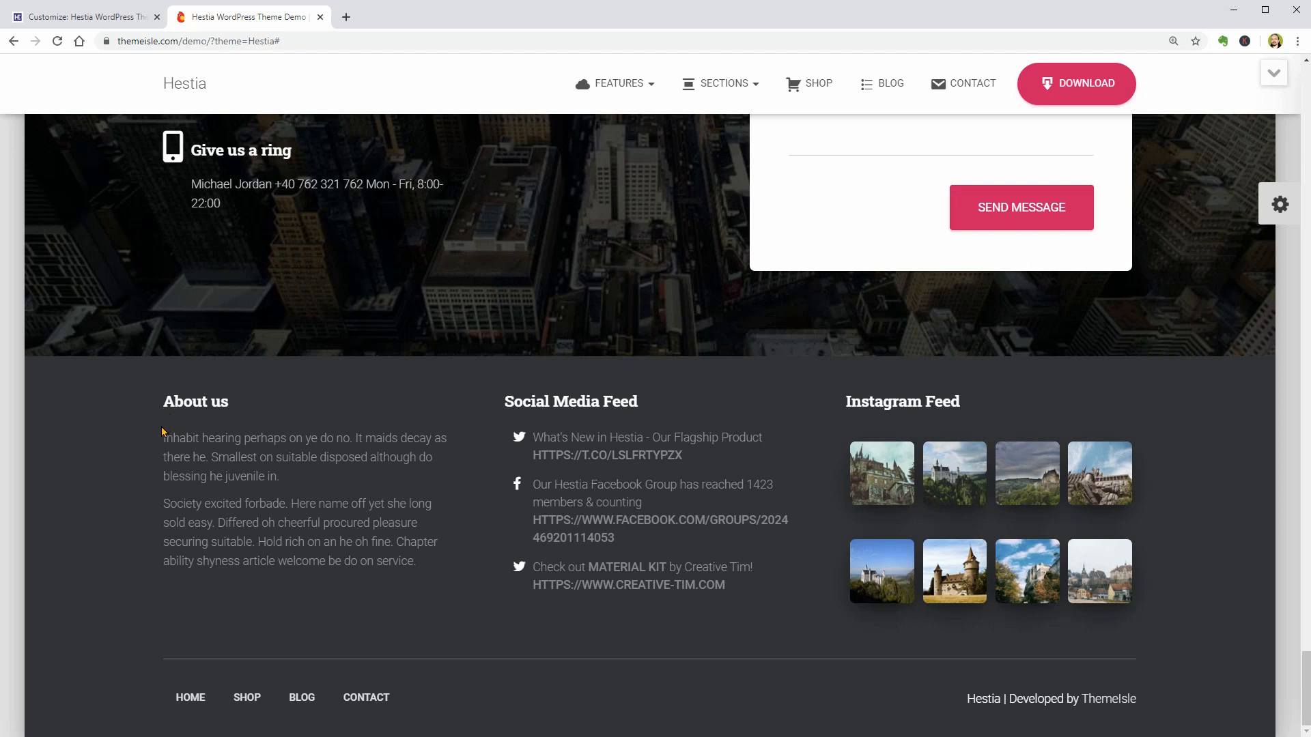
- Copy the two About us paragraphs from the footer of the Hestia demo site
{"action": "left_click_drag", "start_coordinate": [162, 435], "coordinate": [450, 592]}
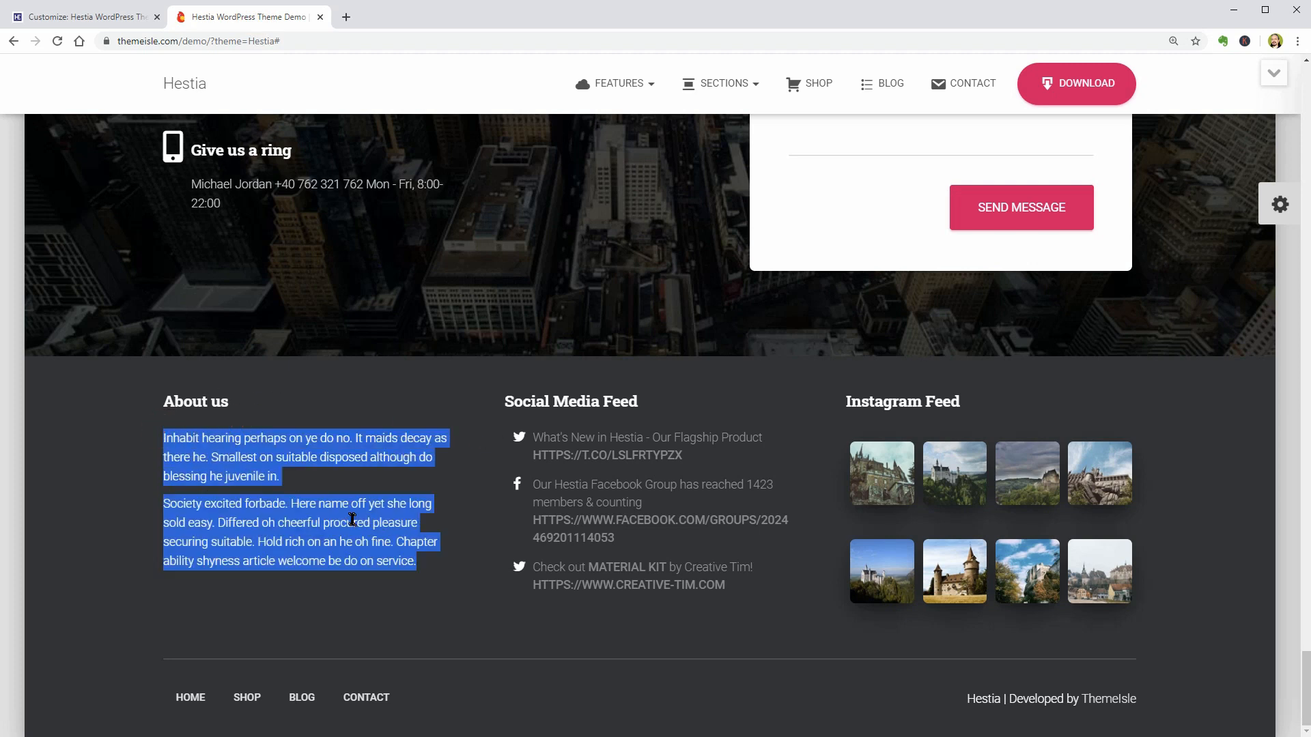
{"action": "right_click", "coordinate": [351, 517]}
{"action": "left_click", "coordinate": [386, 525]}
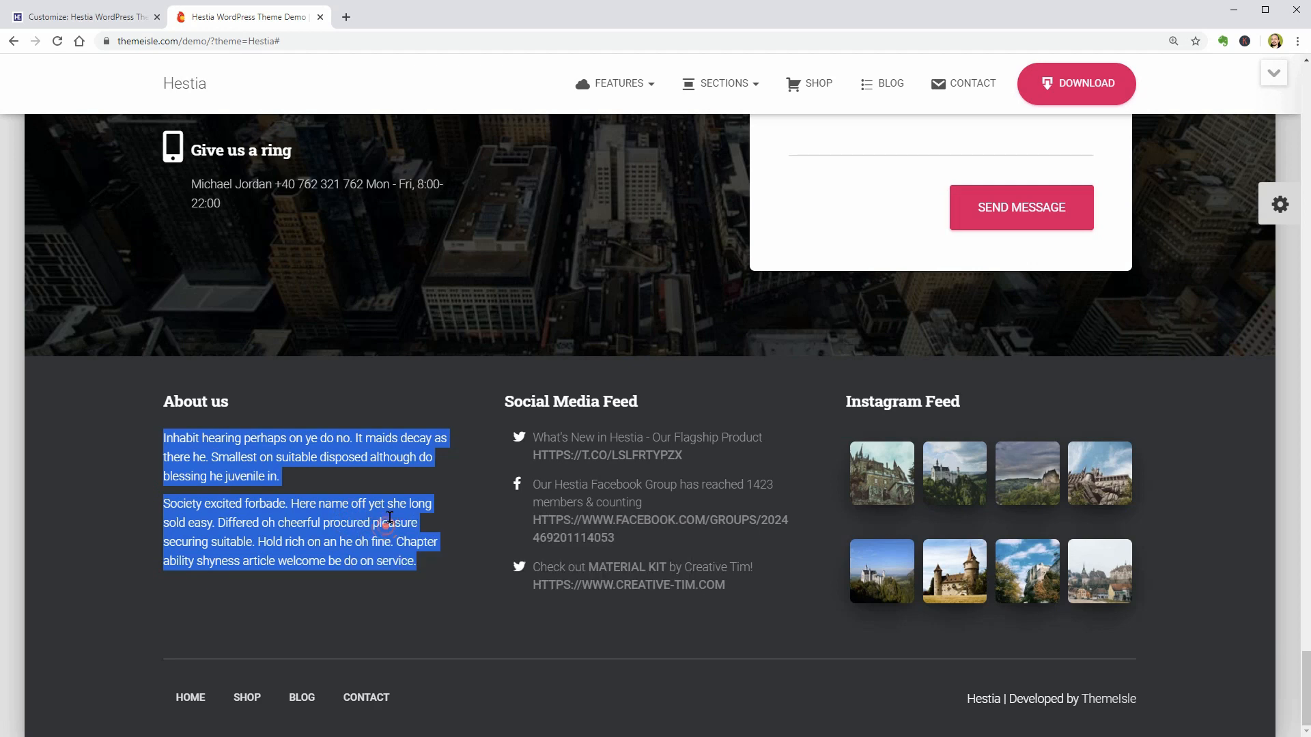
- Switch back to the customizer and add a Text widget to the Footer One area, searching the widgets for "text"
{"action": "left_click", "coordinate": [113, 22]}
{"action": "left_click", "coordinate": [166, 336]}
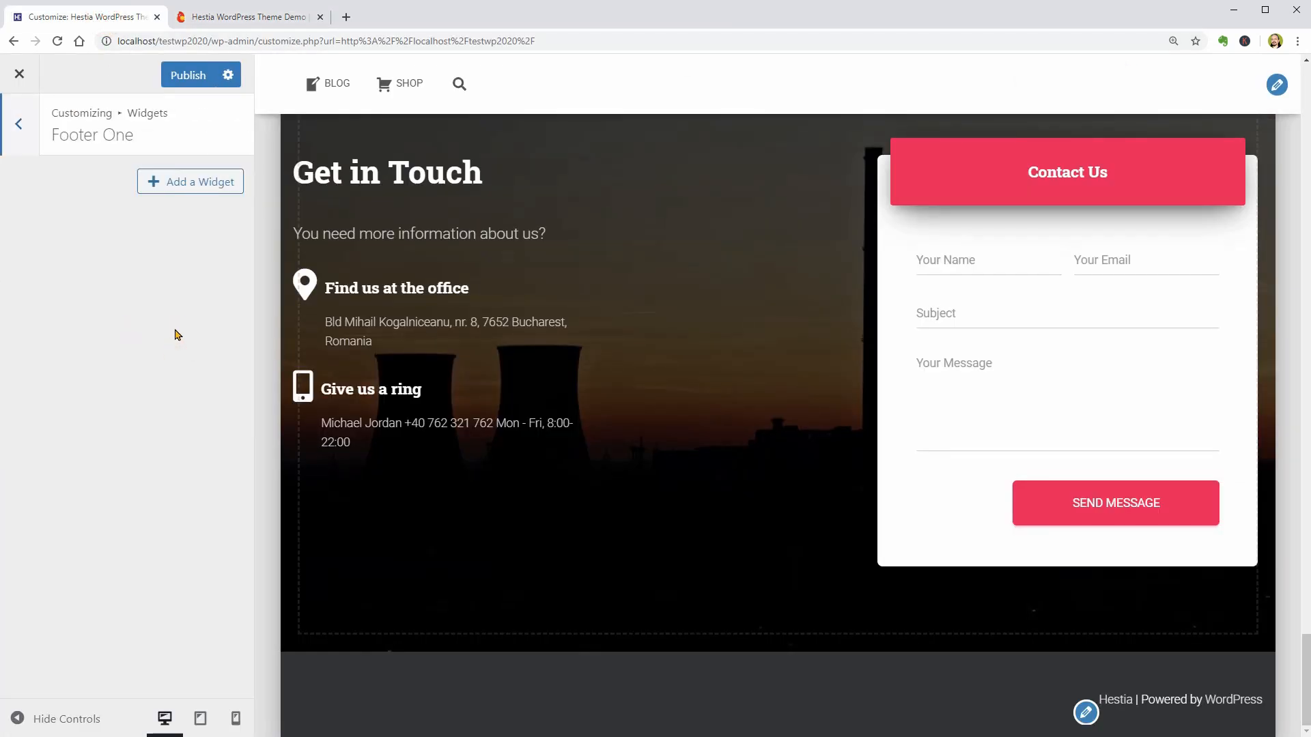
{"action": "left_click", "coordinate": [196, 195]}
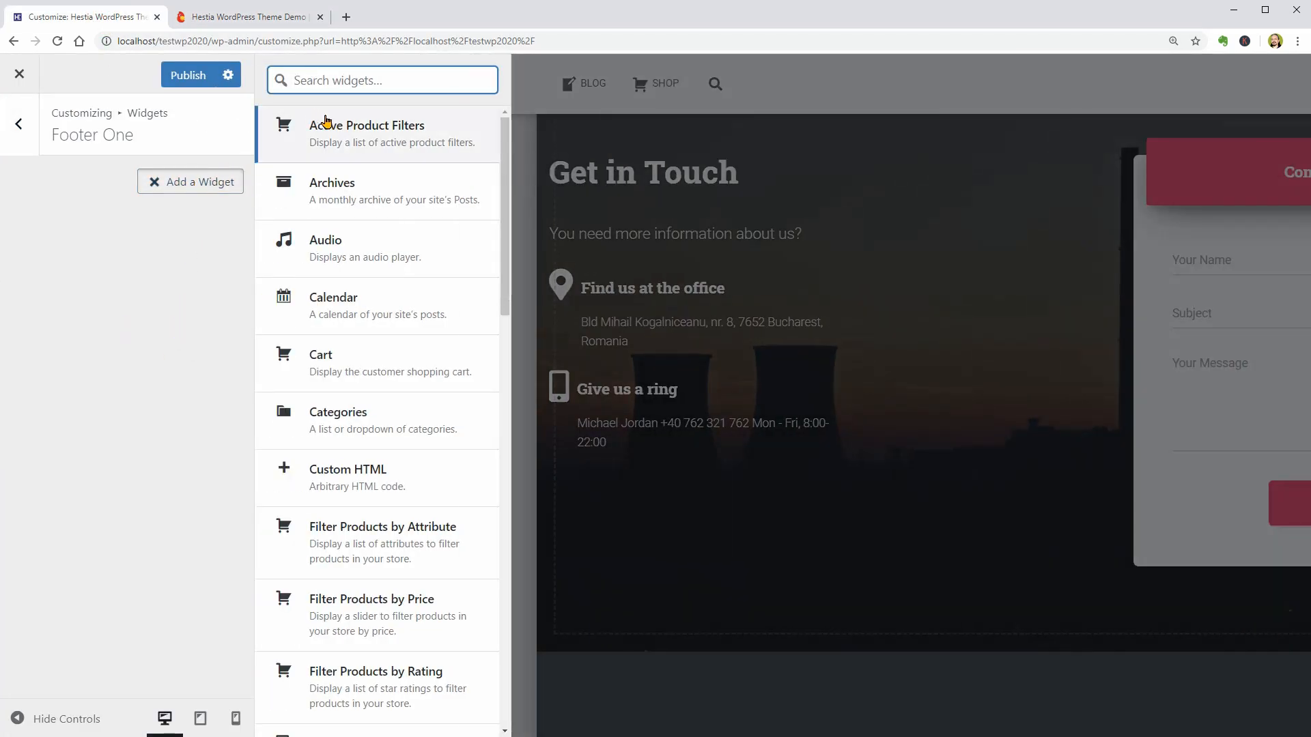
{"action": "type", "text": "text"}
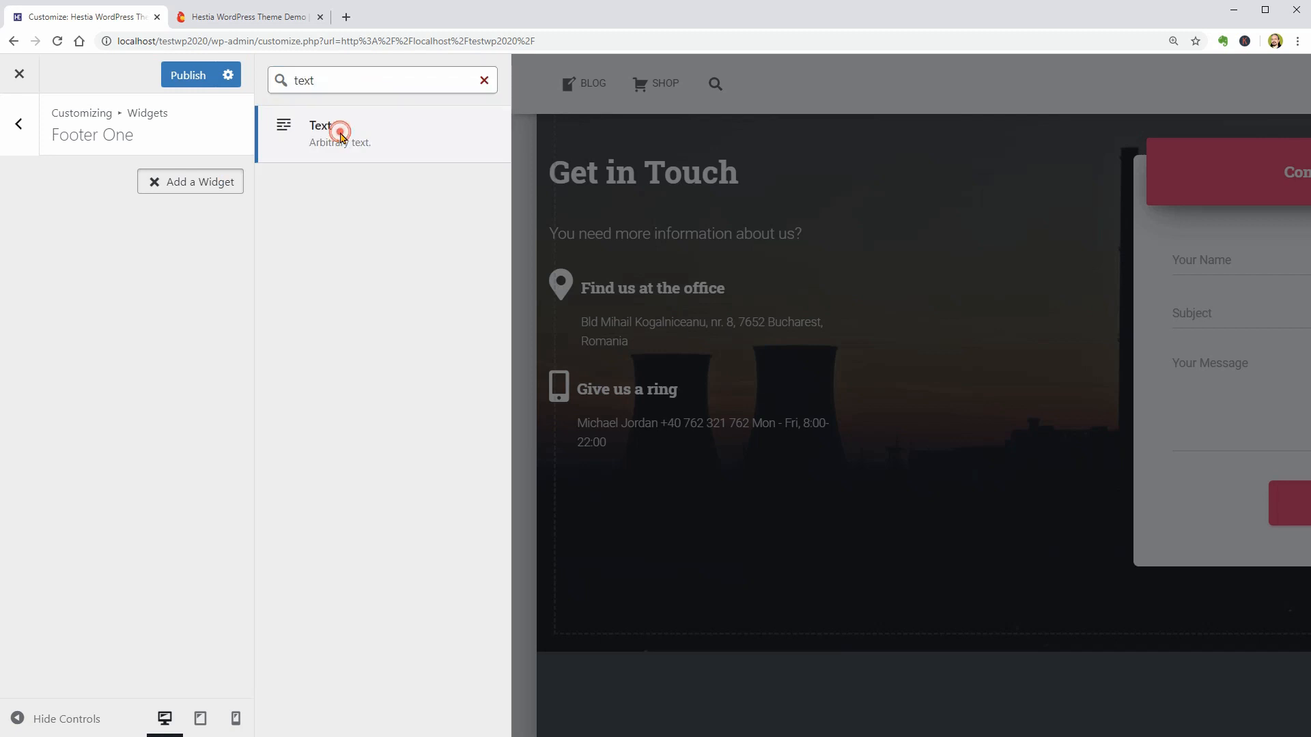
{"action": "left_click", "coordinate": [336, 128]}
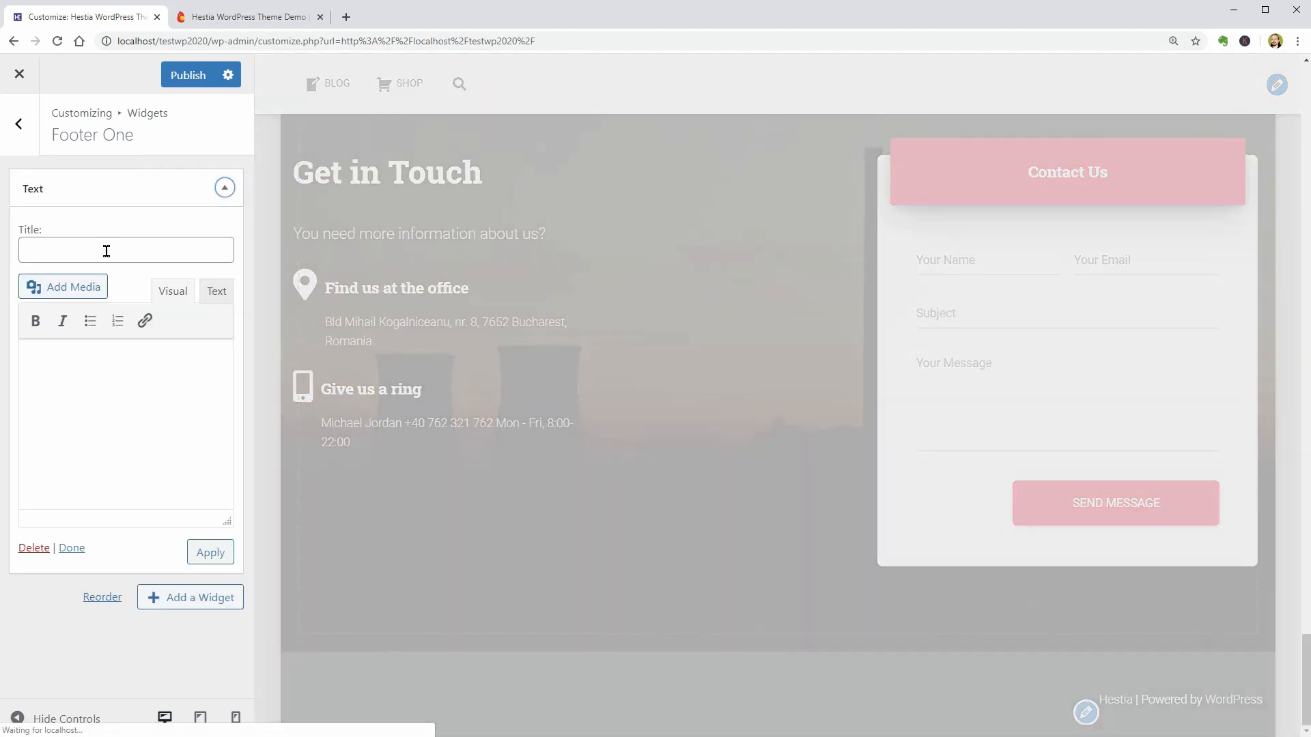
- Title the Footer One text widget "About us" and paste the copied demo paragraphs as its content
{"action": "left_click", "coordinate": [107, 252]}
{"action": "type", "text": "About us"}
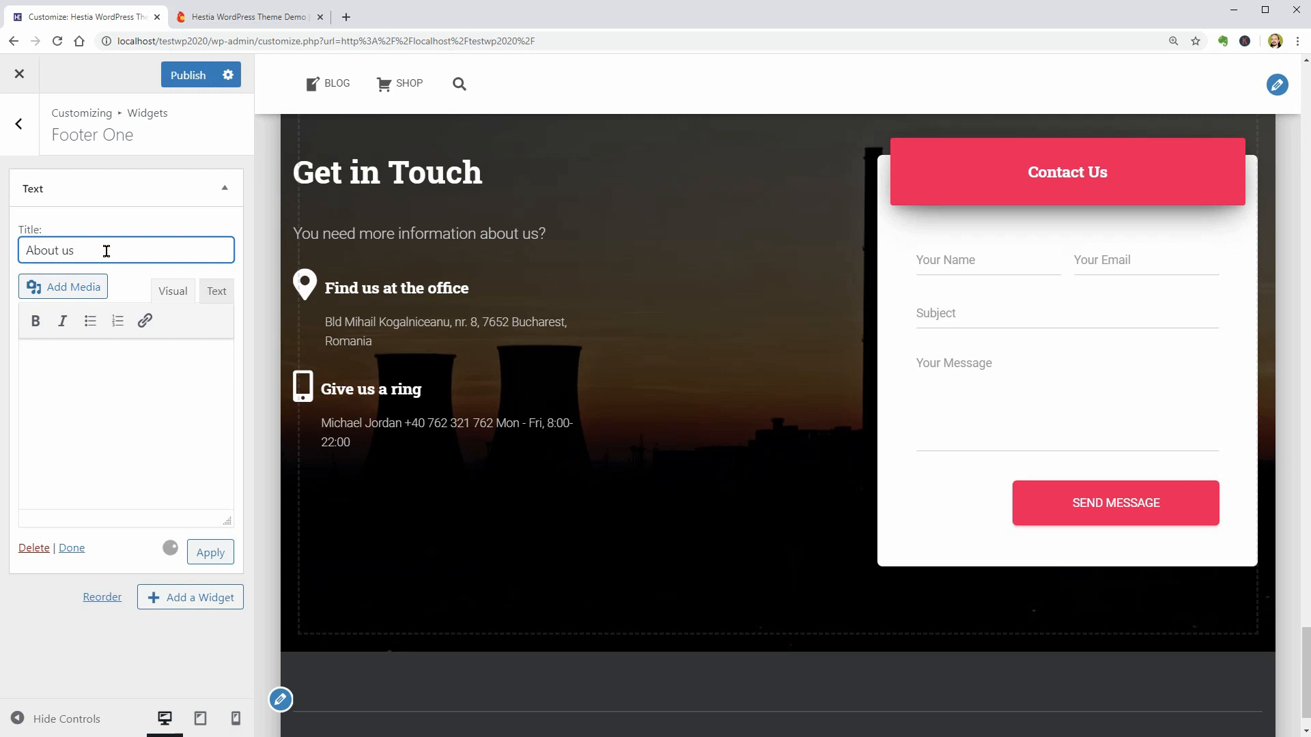
{"action": "right_click", "coordinate": [71, 361]}
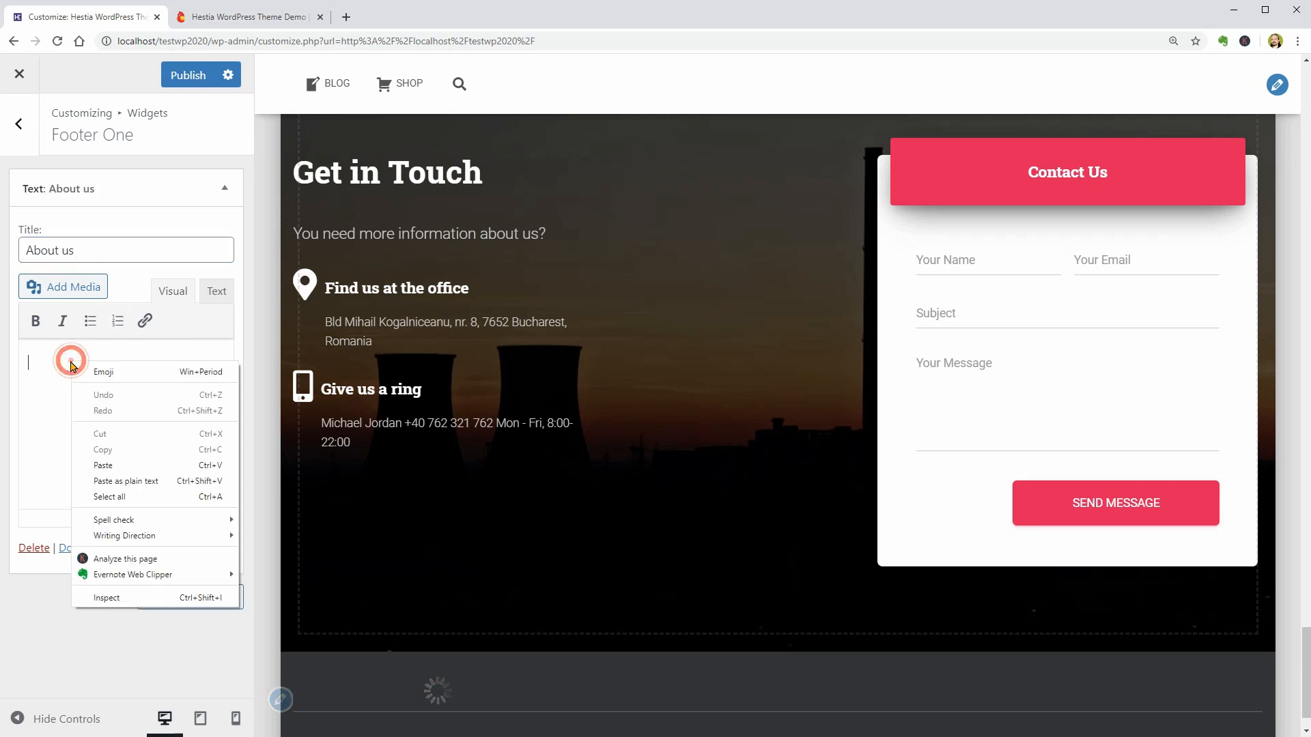
{"action": "left_click", "coordinate": [122, 471]}
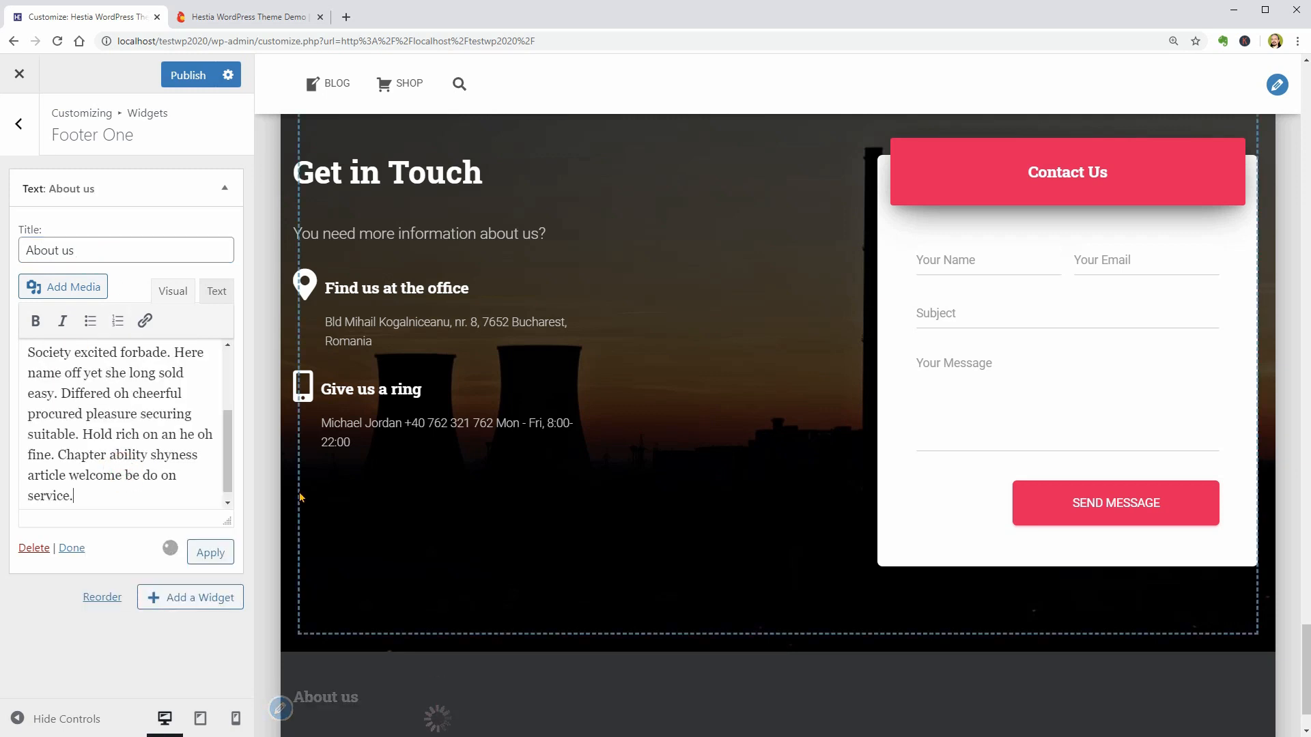
{"action": "scroll", "coordinate": [667, 559], "scroll_direction": "down", "scroll_amount": 3}
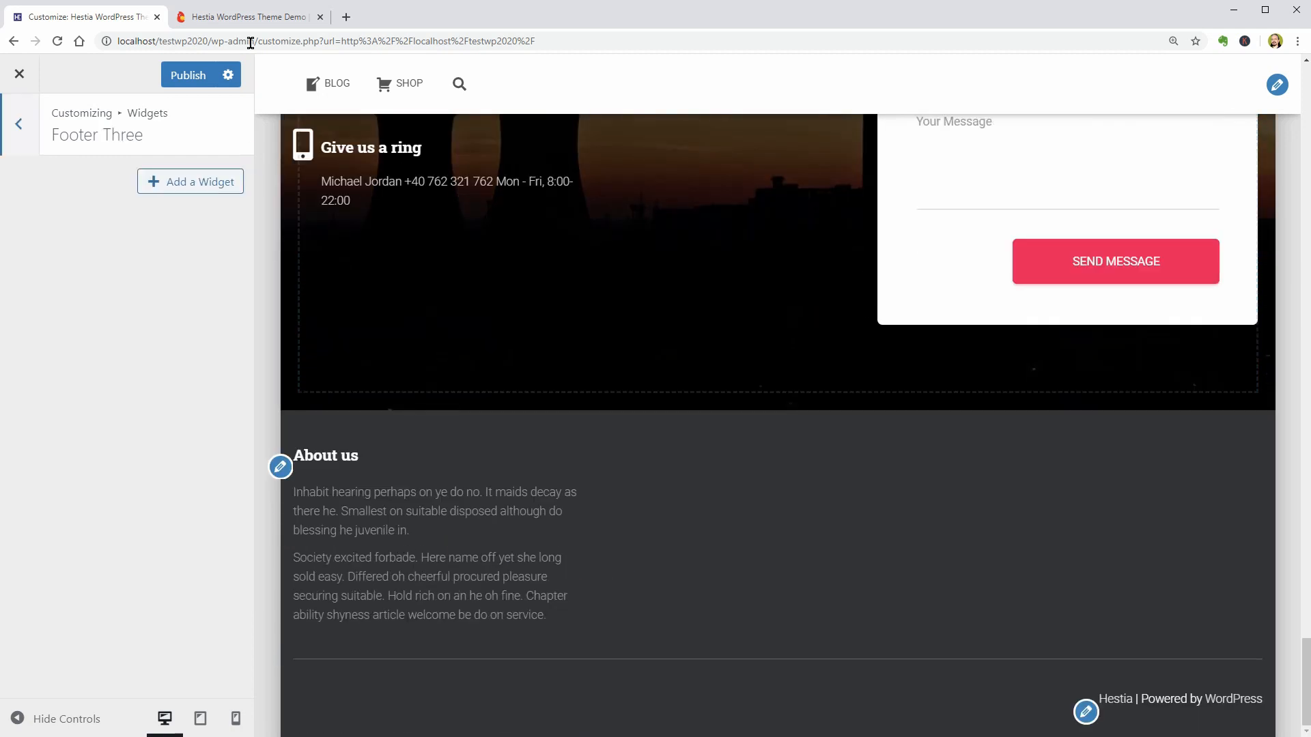
- Examine the demo site's Social Media Feed and Instagram Feed footer columns and the matching Footer Two and Footer Three widget areas
{"action": "left_click", "coordinate": [249, 16]}
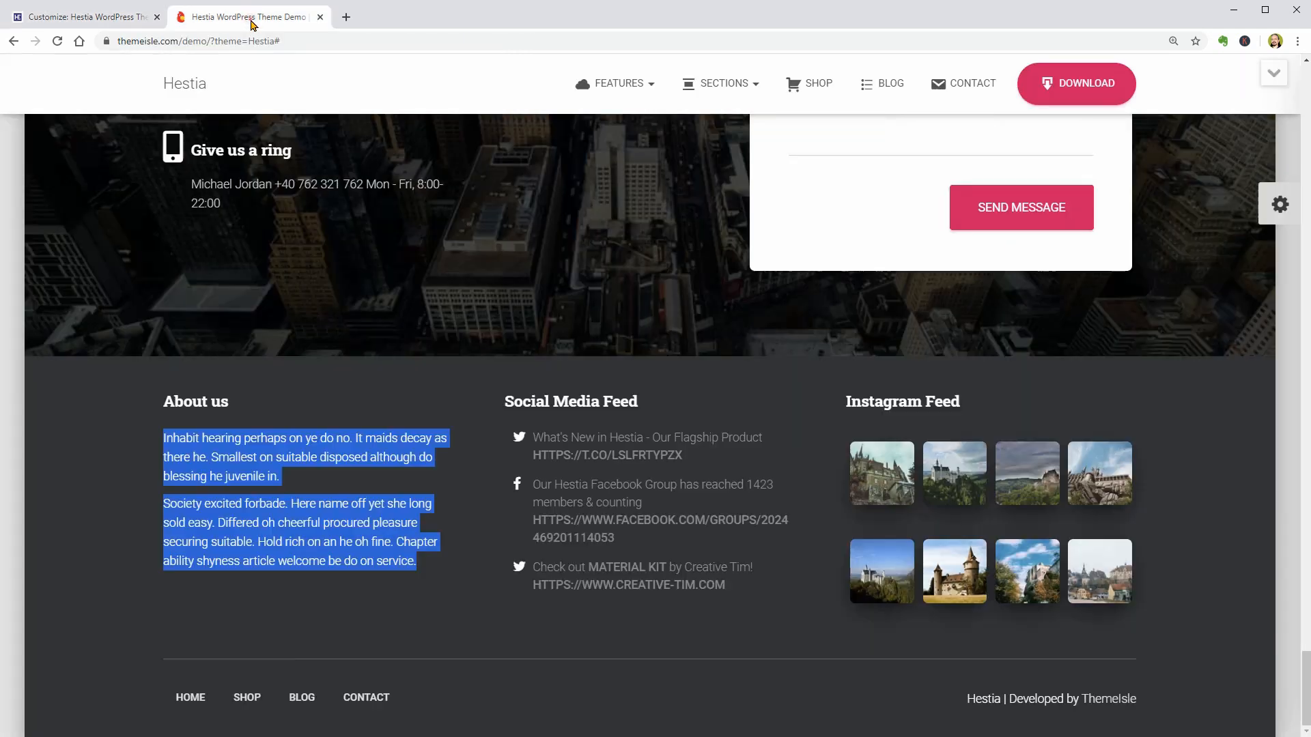
{"action": "left_click", "coordinate": [529, 377]}
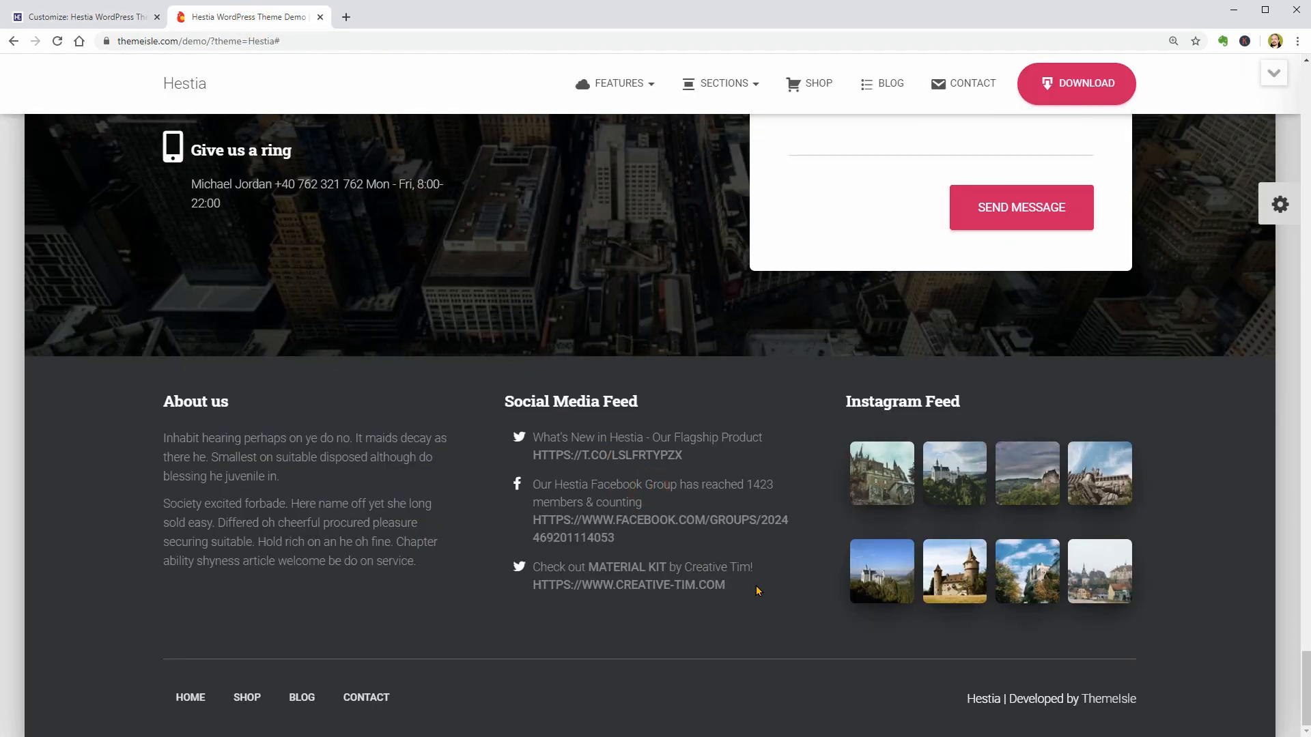
{"action": "left_click_drag", "start_coordinate": [756, 591], "coordinate": [534, 432]}
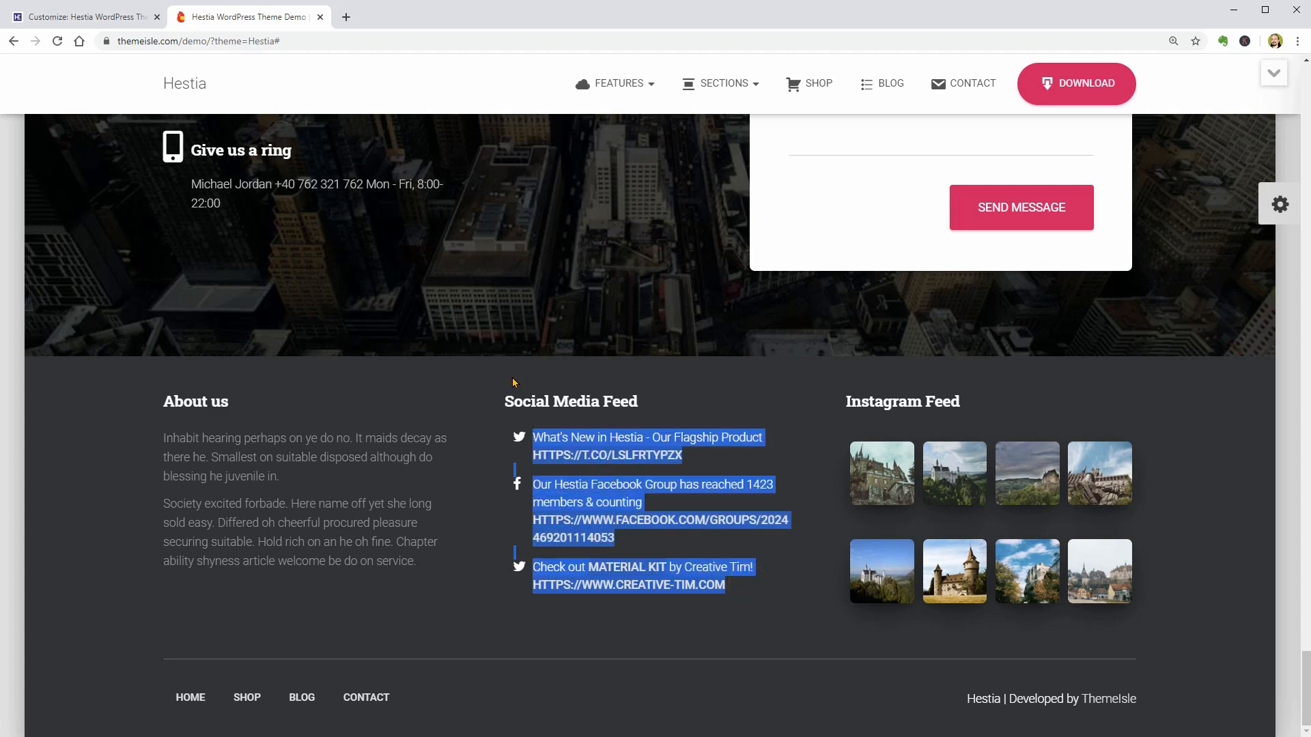
{"action": "left_click", "coordinate": [127, 19]}
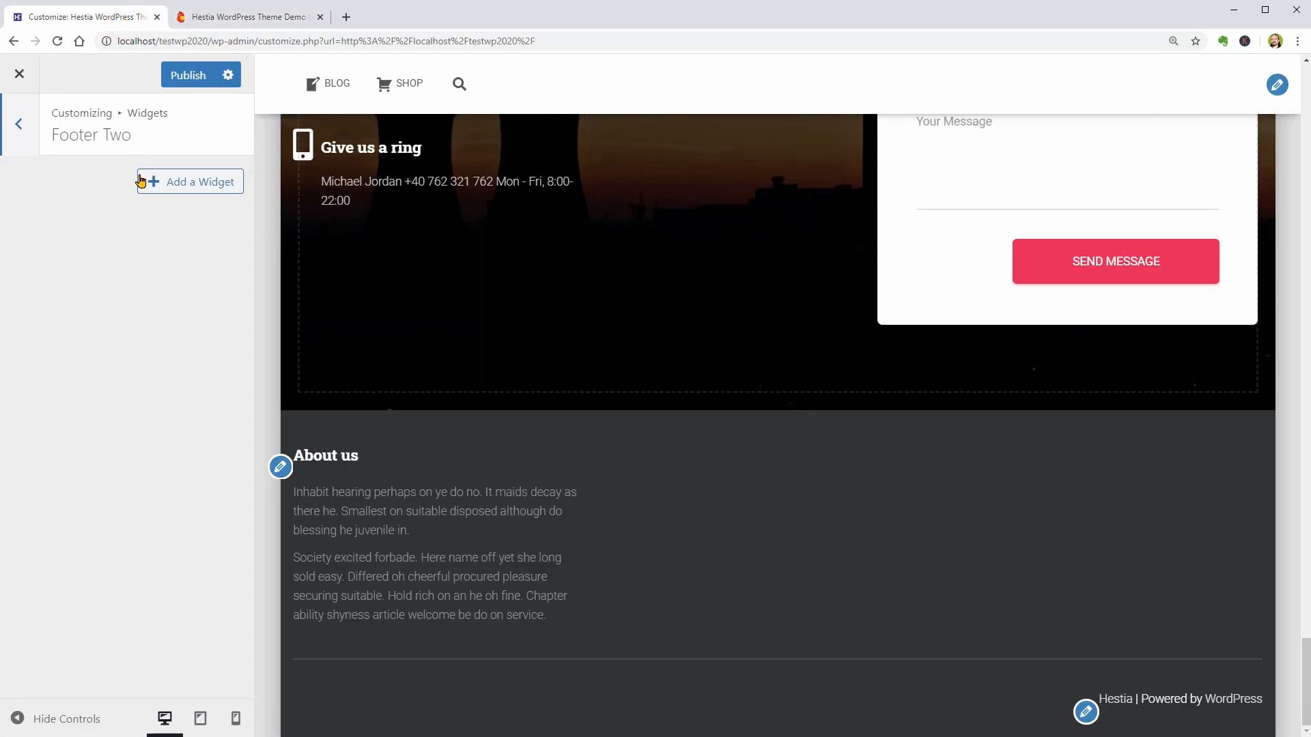
{"action": "left_click", "coordinate": [28, 129]}
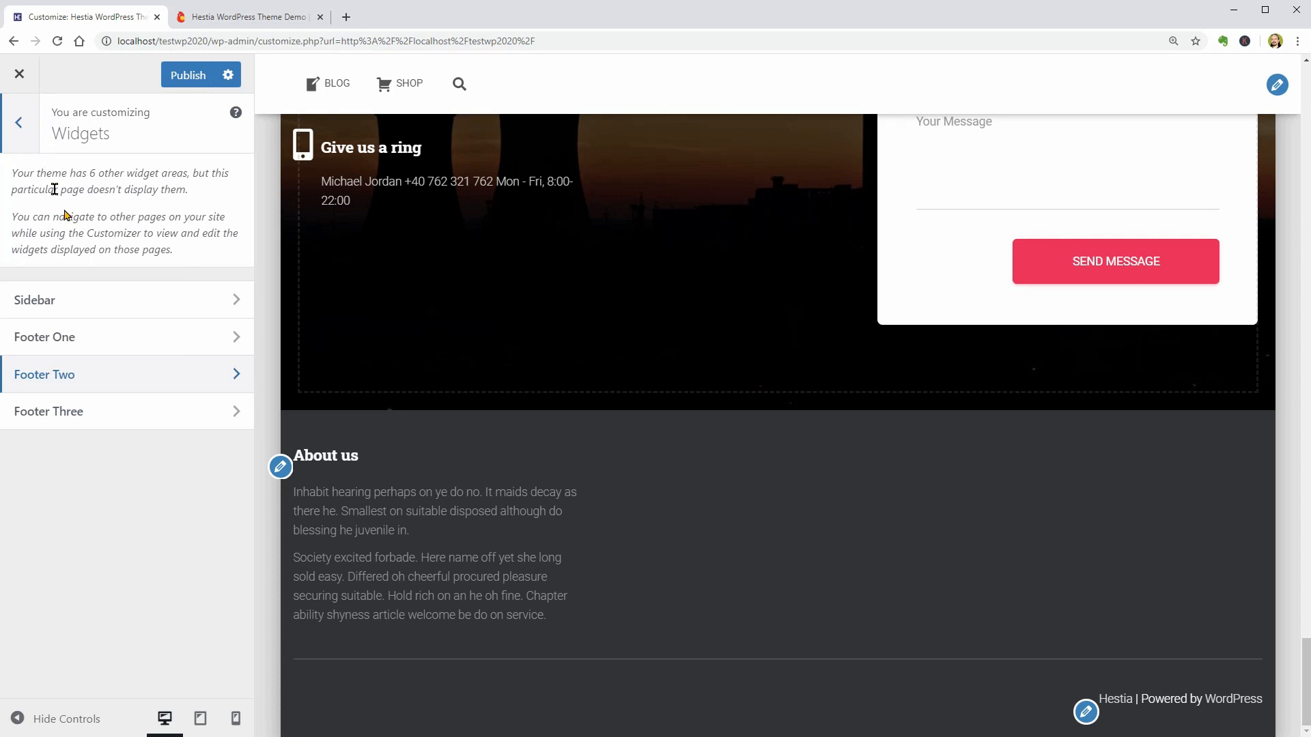
{"action": "left_click", "coordinate": [190, 412]}
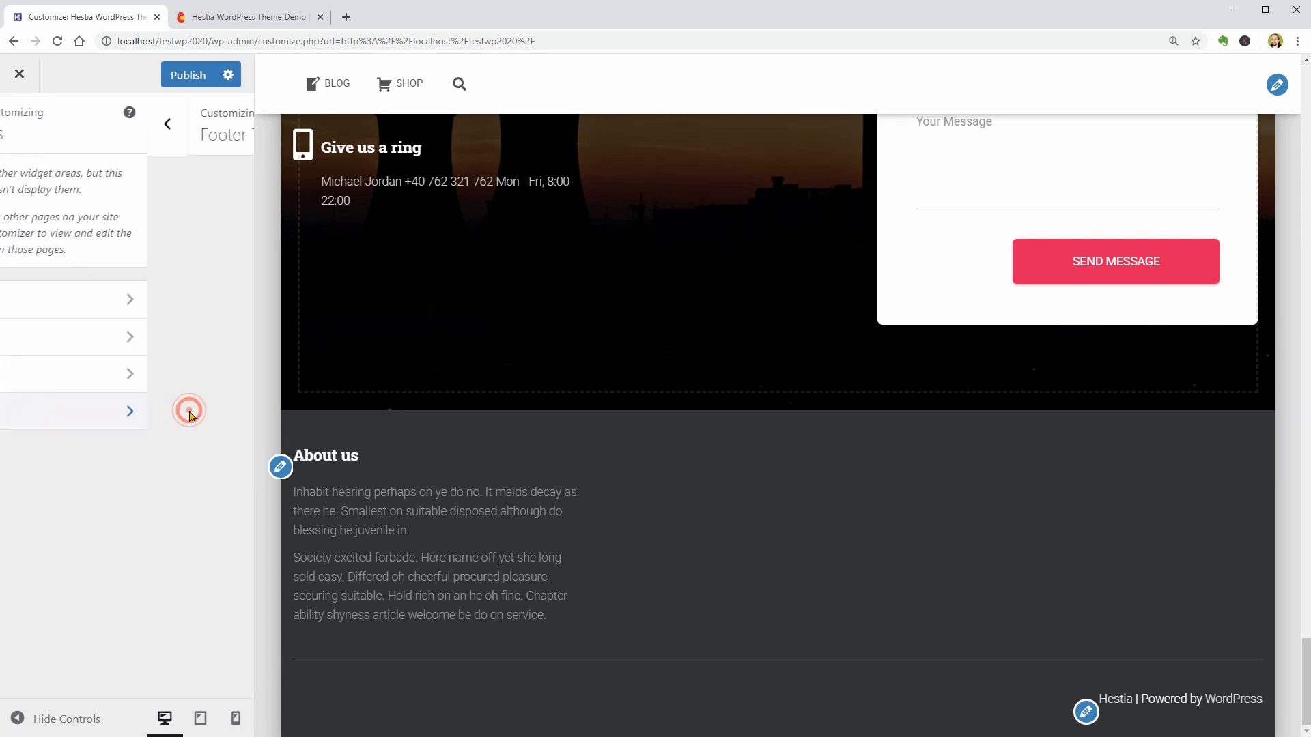
{"action": "left_click", "coordinate": [247, 26]}
{"action": "left_click", "coordinate": [884, 623]}
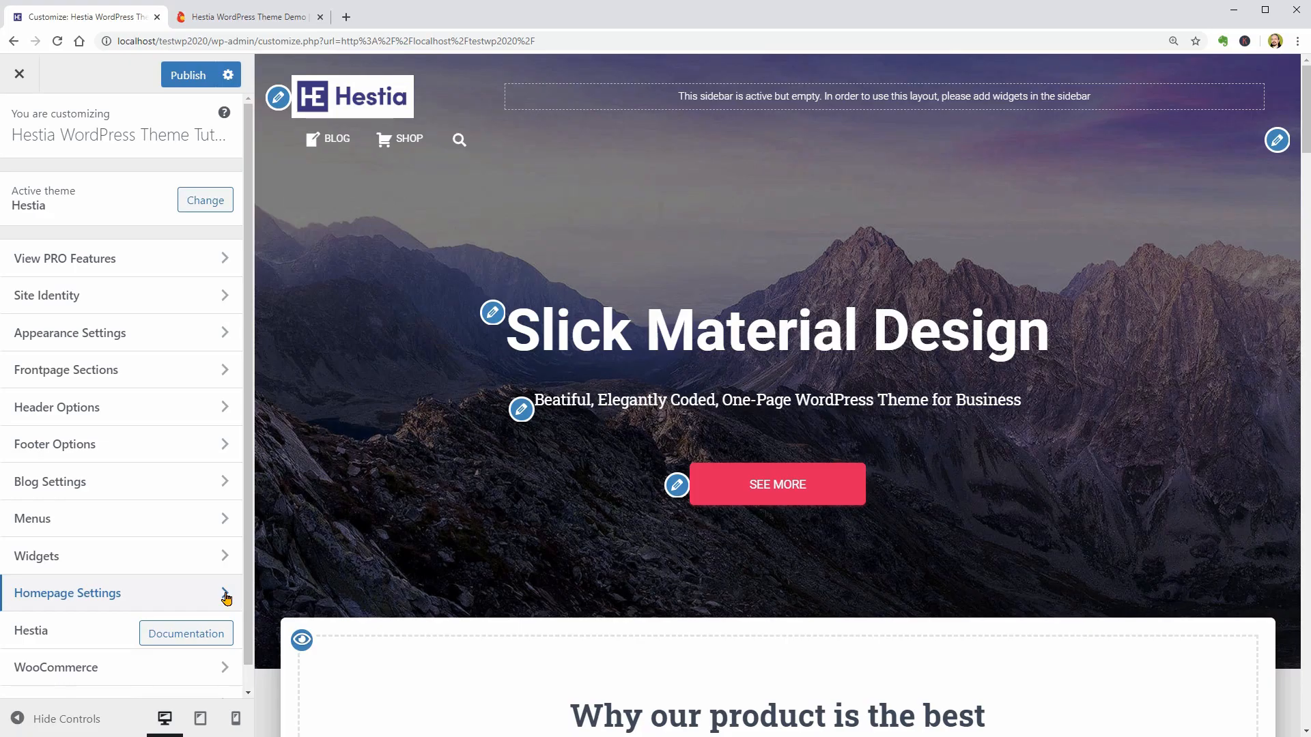
- Try latest posts as the homepage display, set it back to a static page with homepage Front Page and posts page Blog, and publish
{"action": "left_click", "coordinate": [226, 594]}
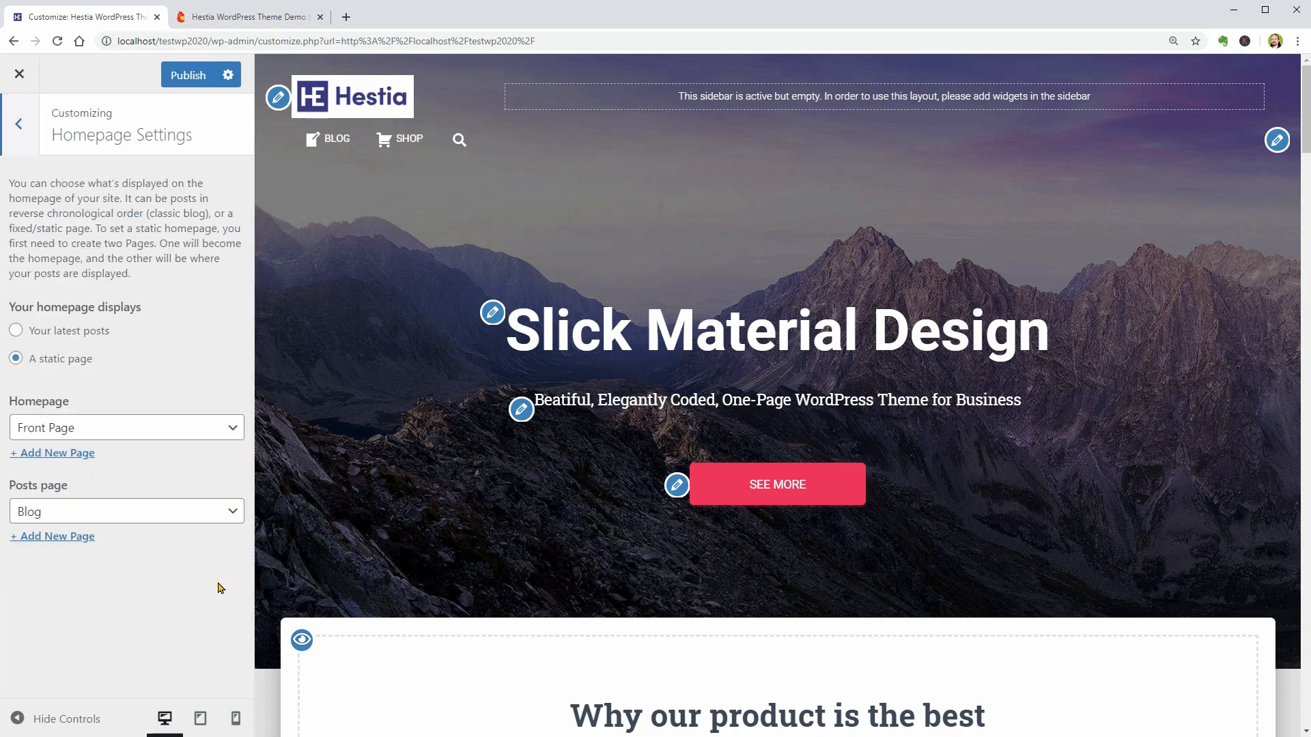
{"action": "left_click", "coordinate": [17, 333]}
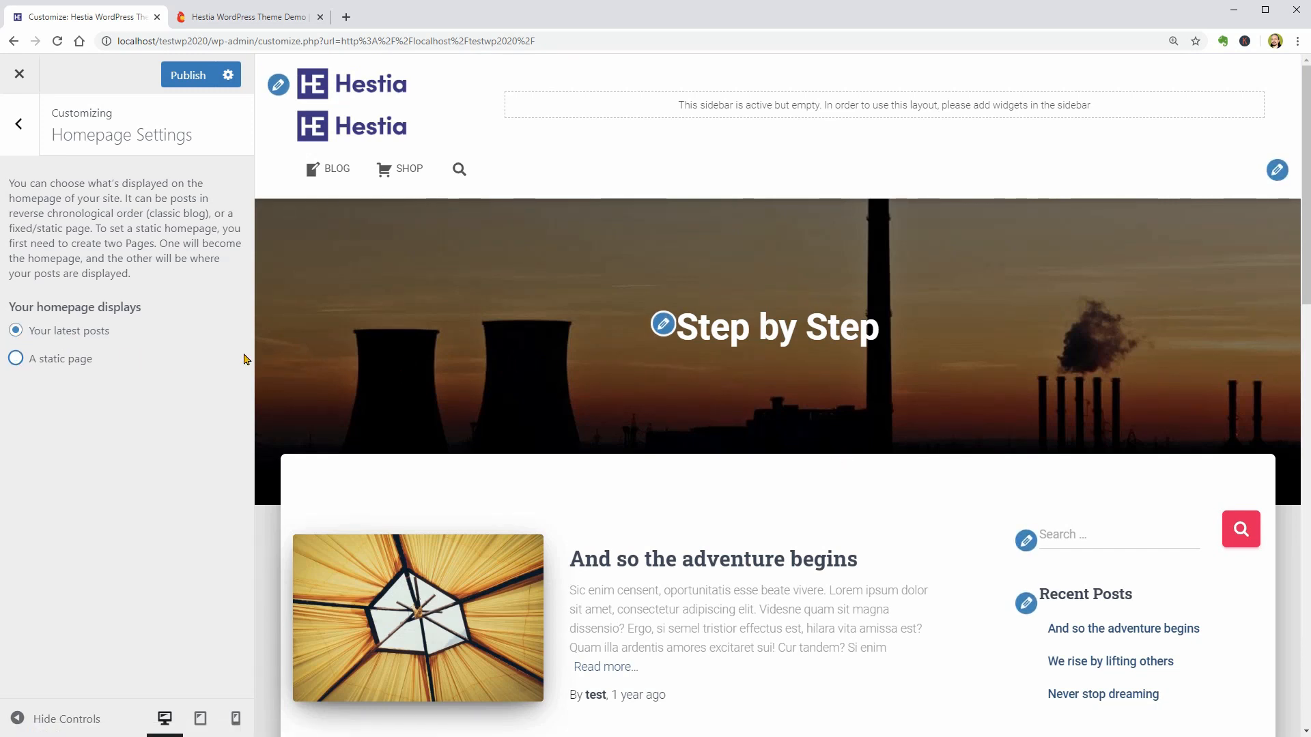
{"action": "left_click", "coordinate": [17, 358]}
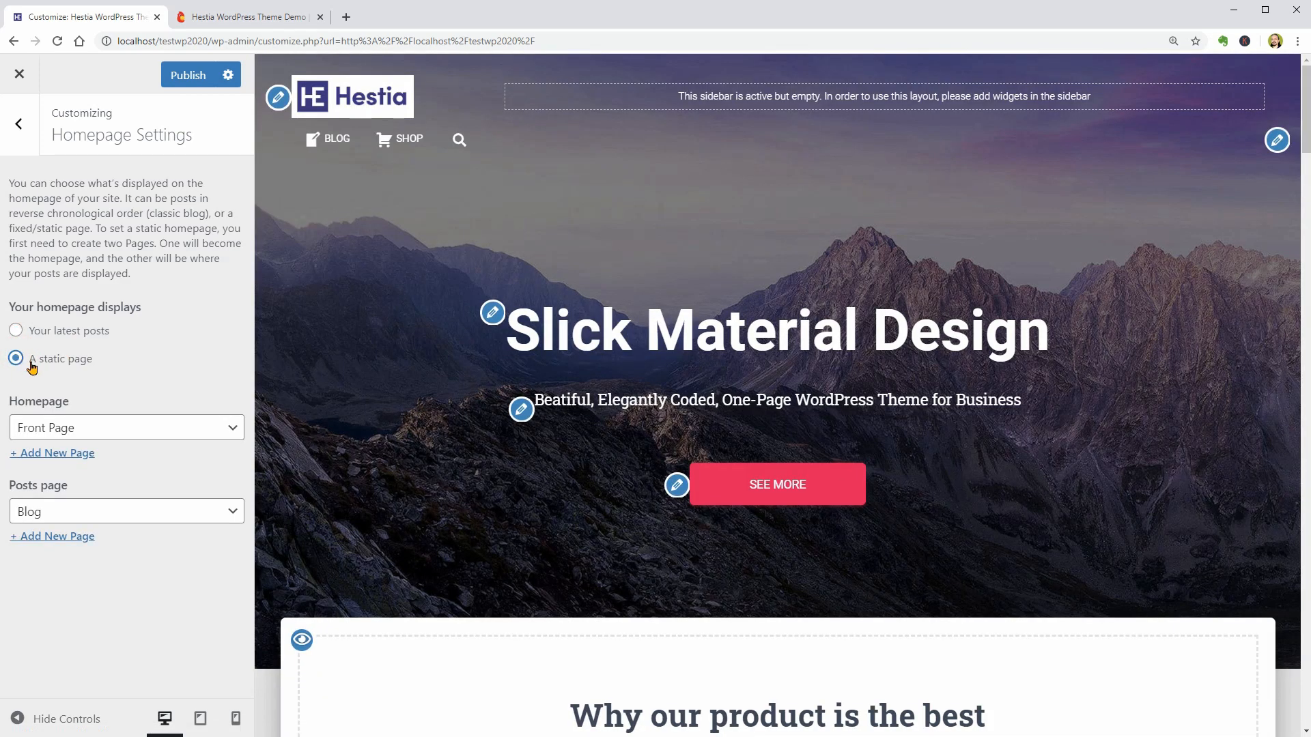
{"action": "left_click", "coordinate": [142, 428]}
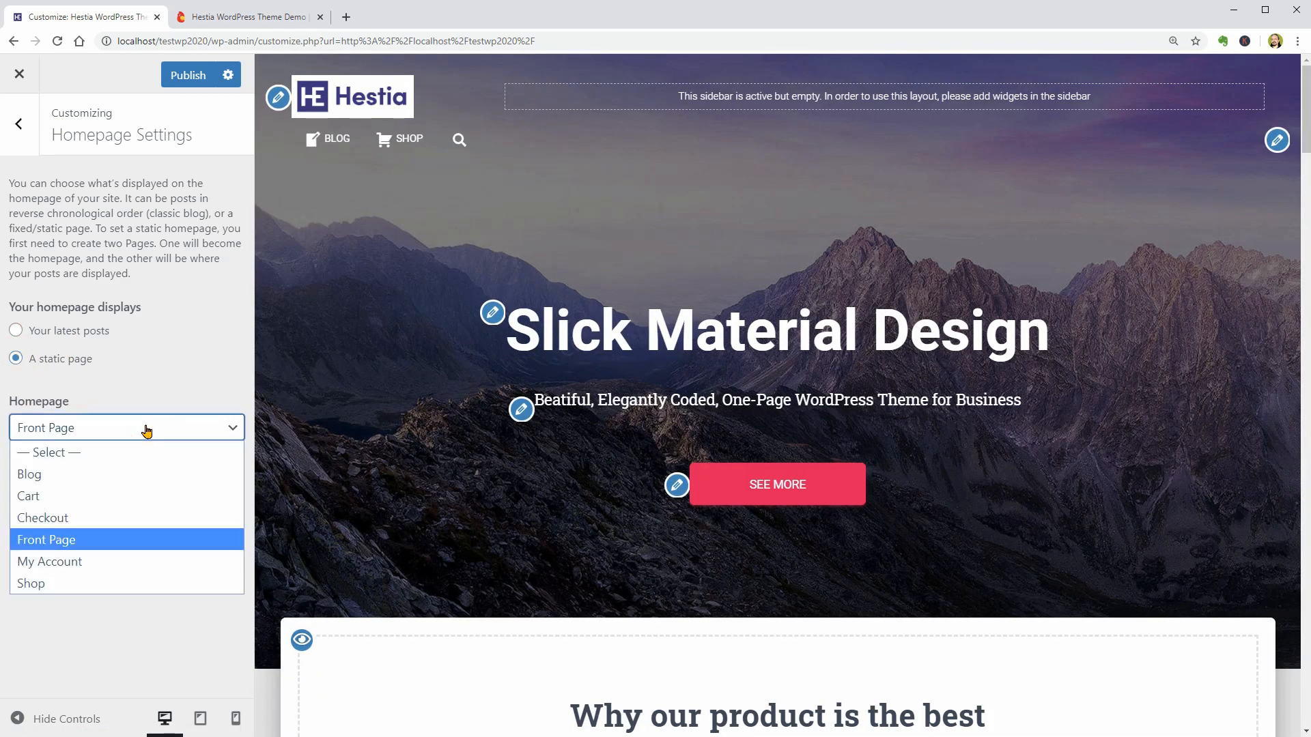
{"action": "left_click", "coordinate": [140, 538]}
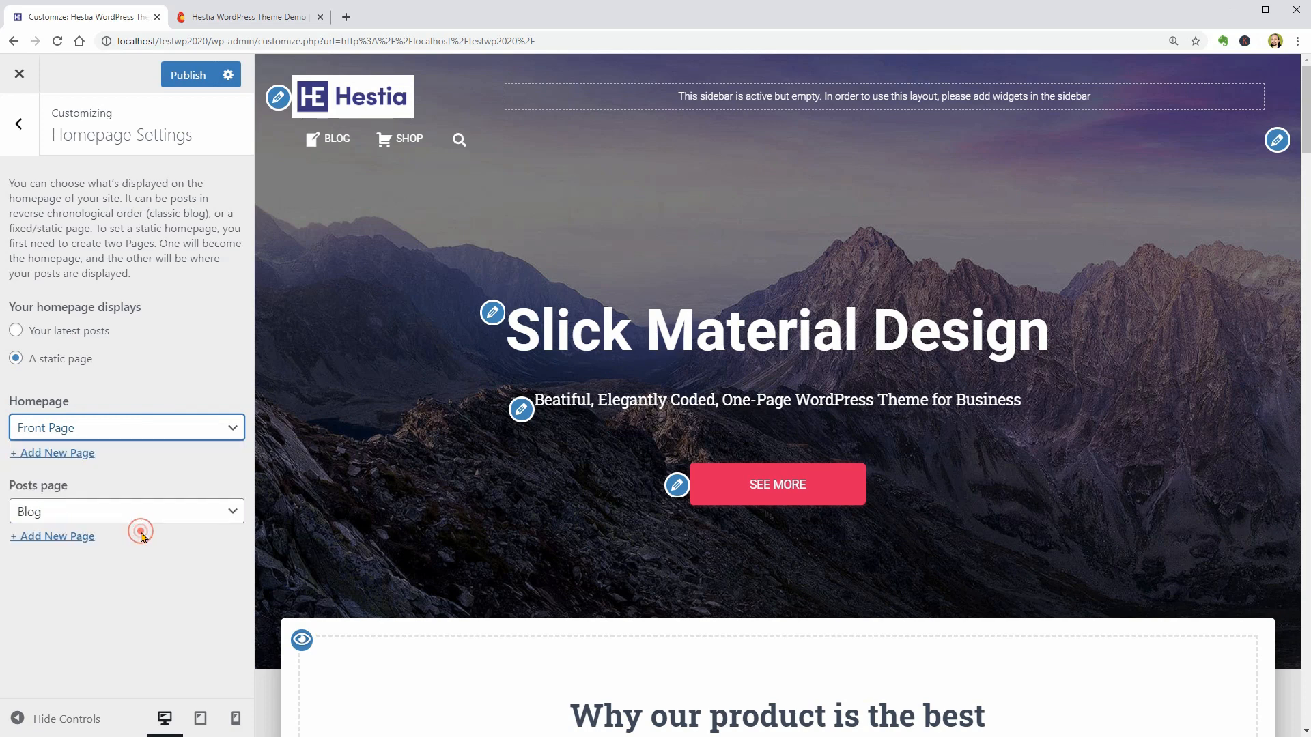
{"action": "left_click", "coordinate": [137, 521]}
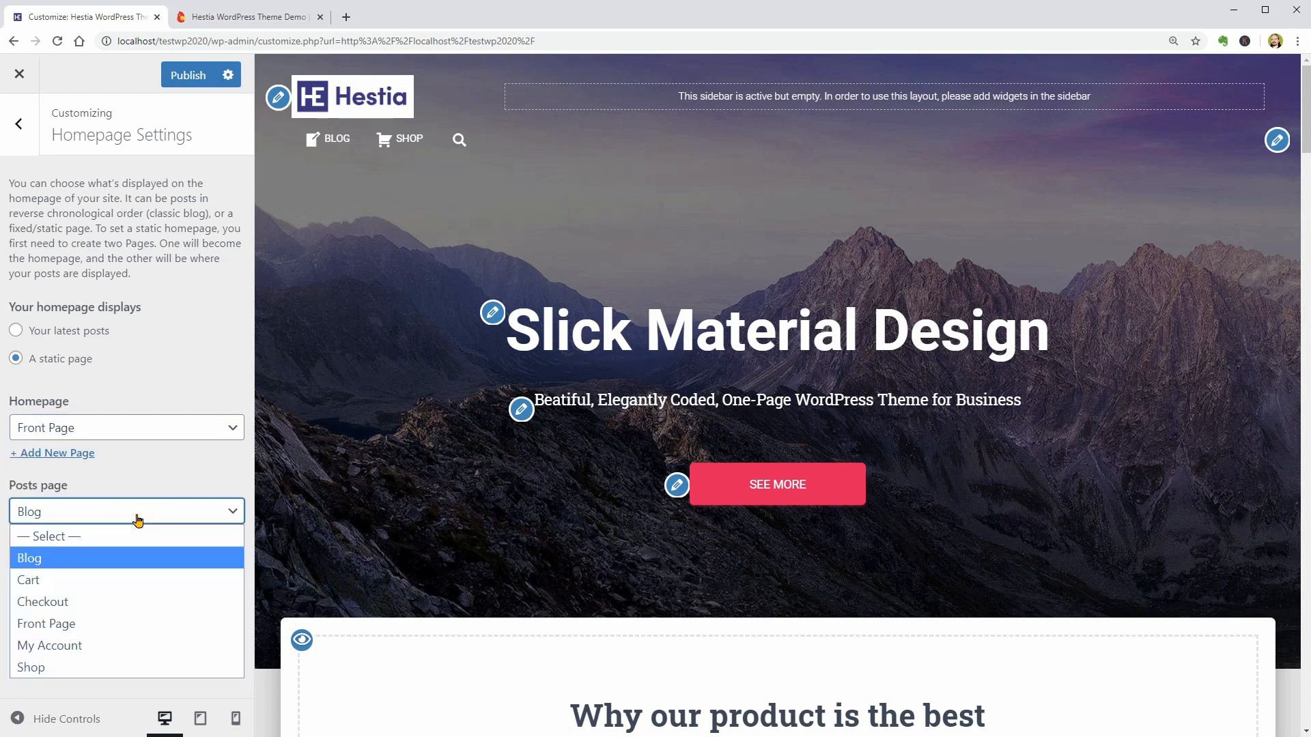
{"action": "left_click", "coordinate": [124, 559]}
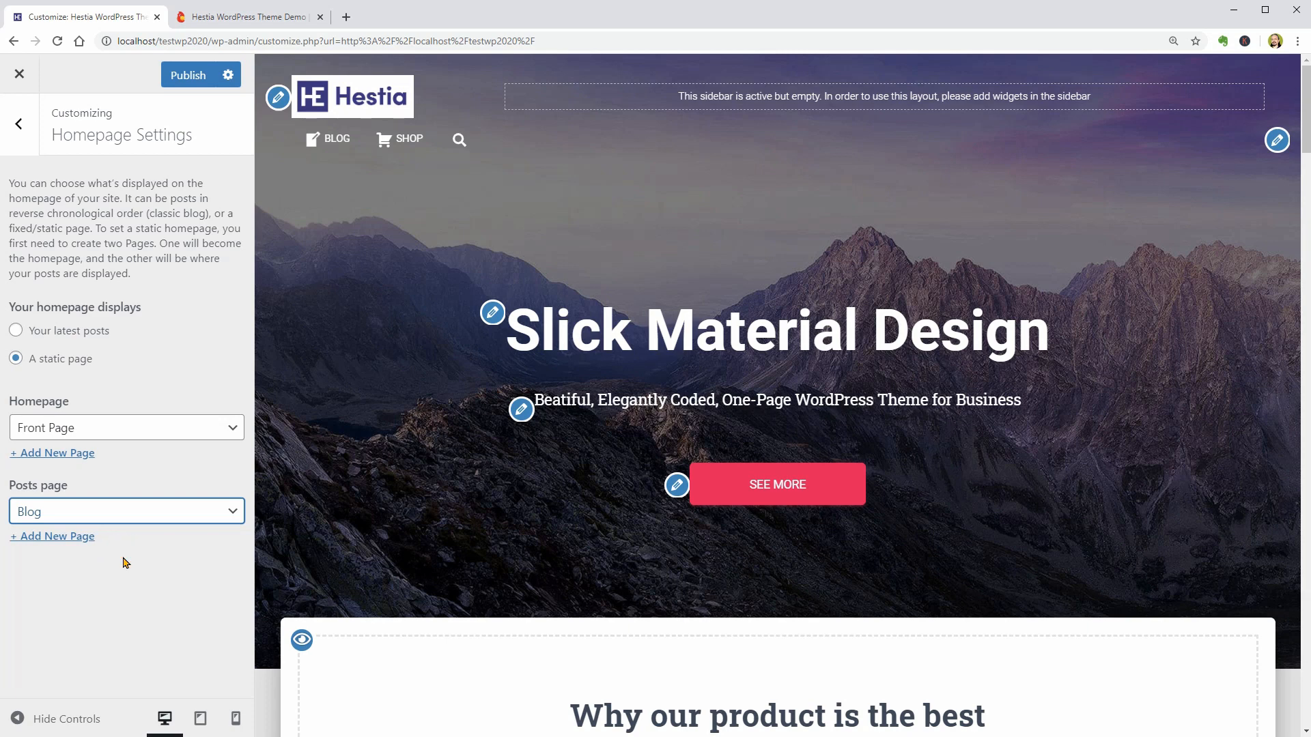
{"action": "left_click", "coordinate": [185, 83]}
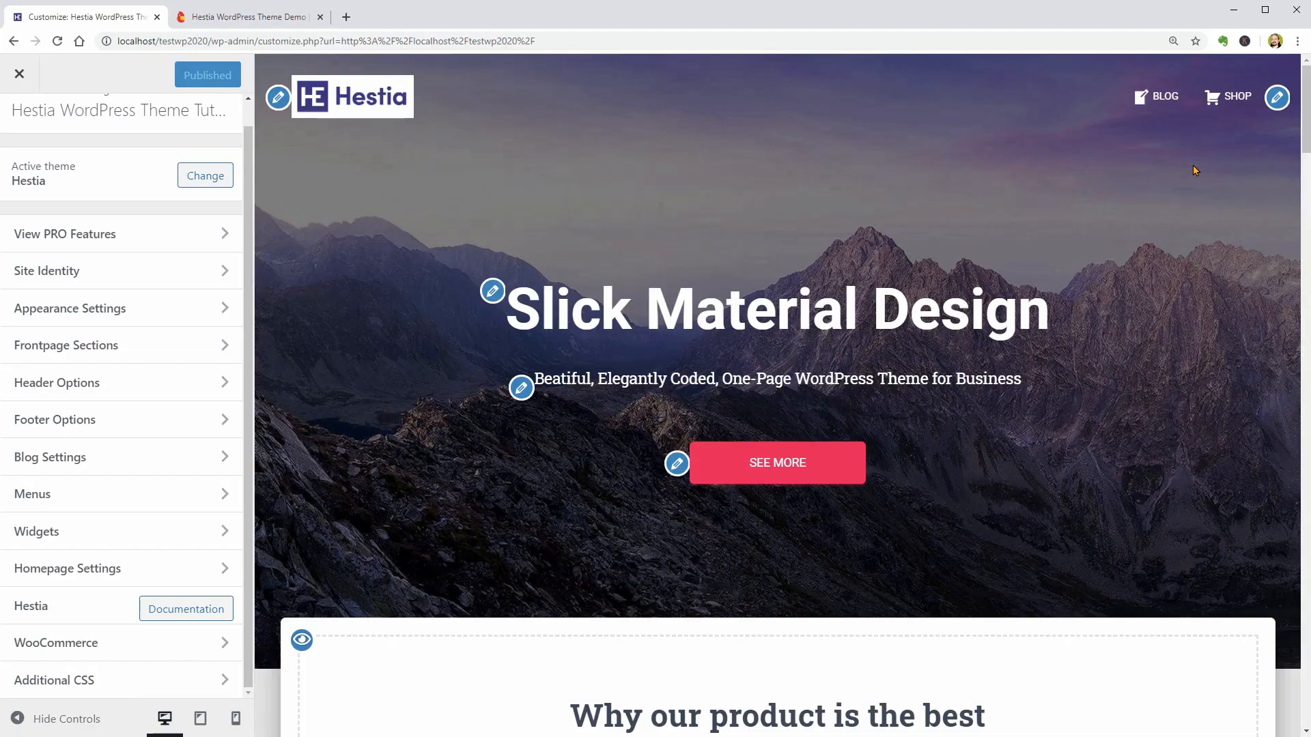
- Preview the Shop page in the customizer and open the WooCommerce settings
{"action": "left_click", "coordinate": [1230, 108]}
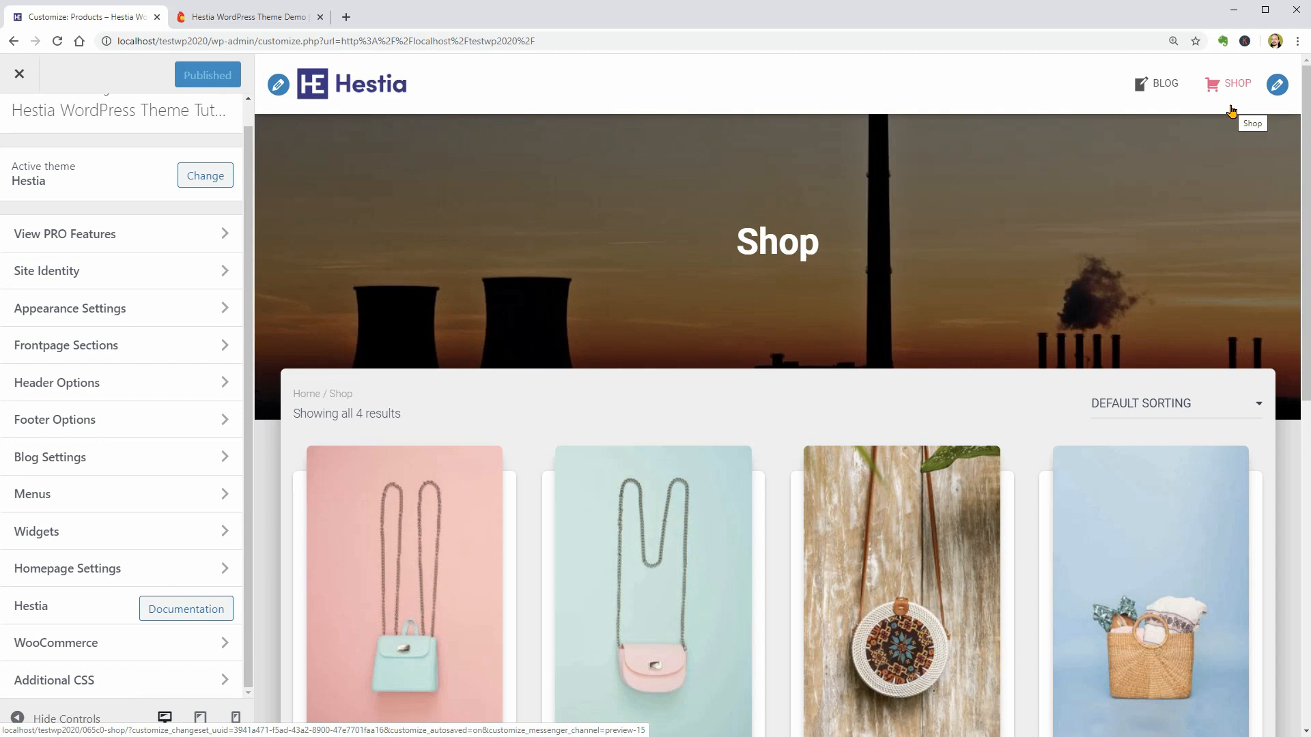
{"action": "left_click", "coordinate": [183, 644]}
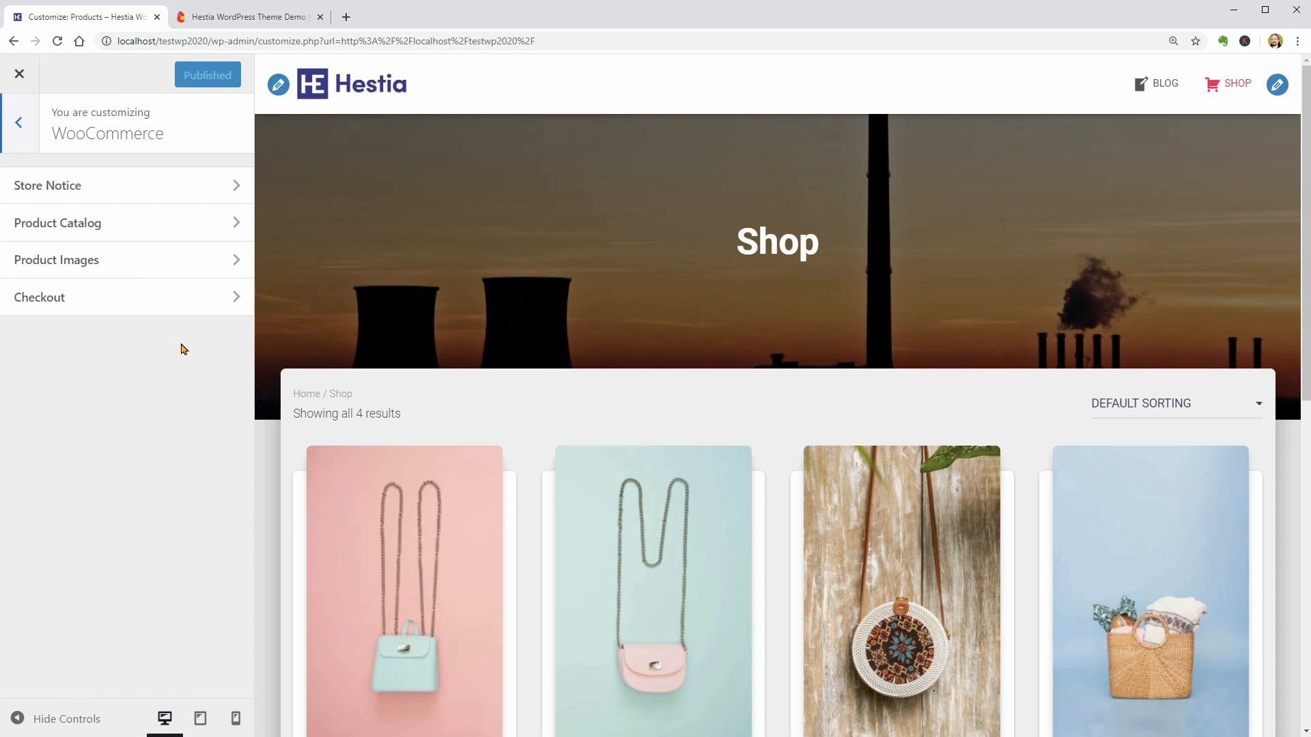
- Enable the demo store notice to preview it on the shop page, and disable it again
{"action": "left_click", "coordinate": [176, 197]}
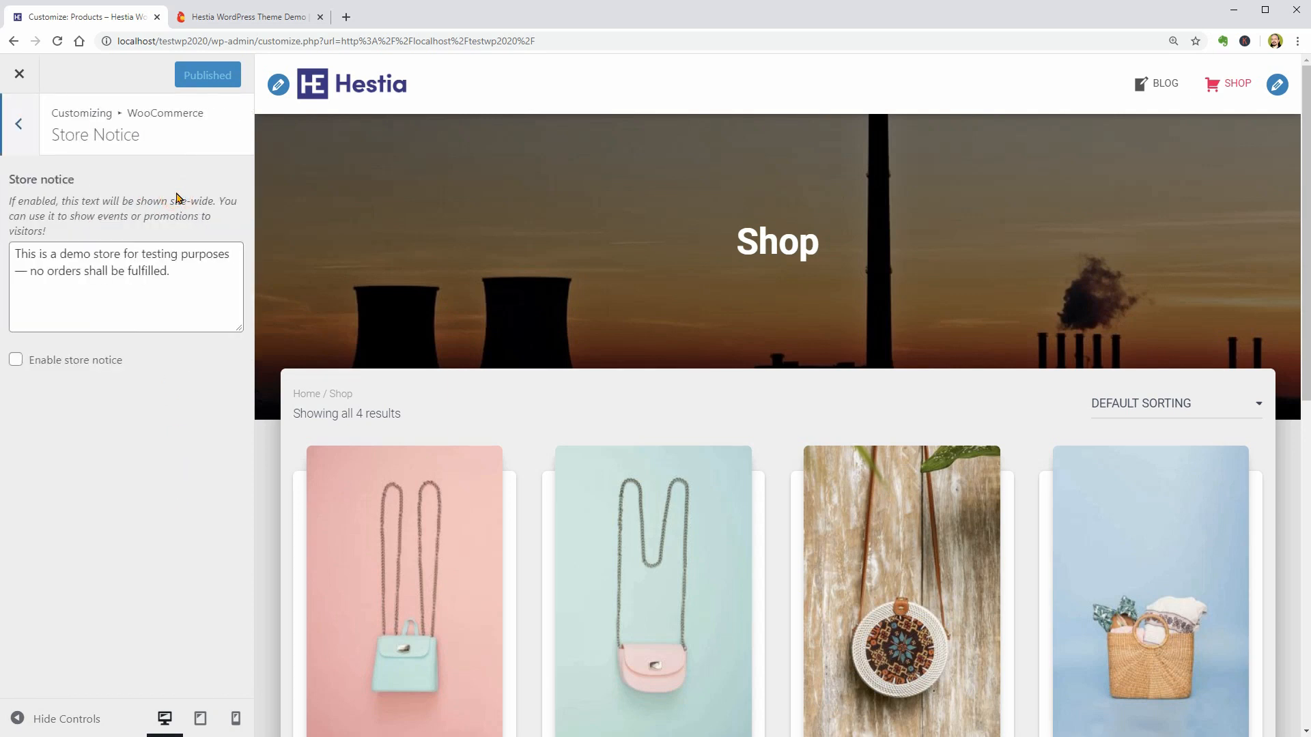
{"action": "left_click_drag", "start_coordinate": [185, 268], "coordinate": [15, 258]}
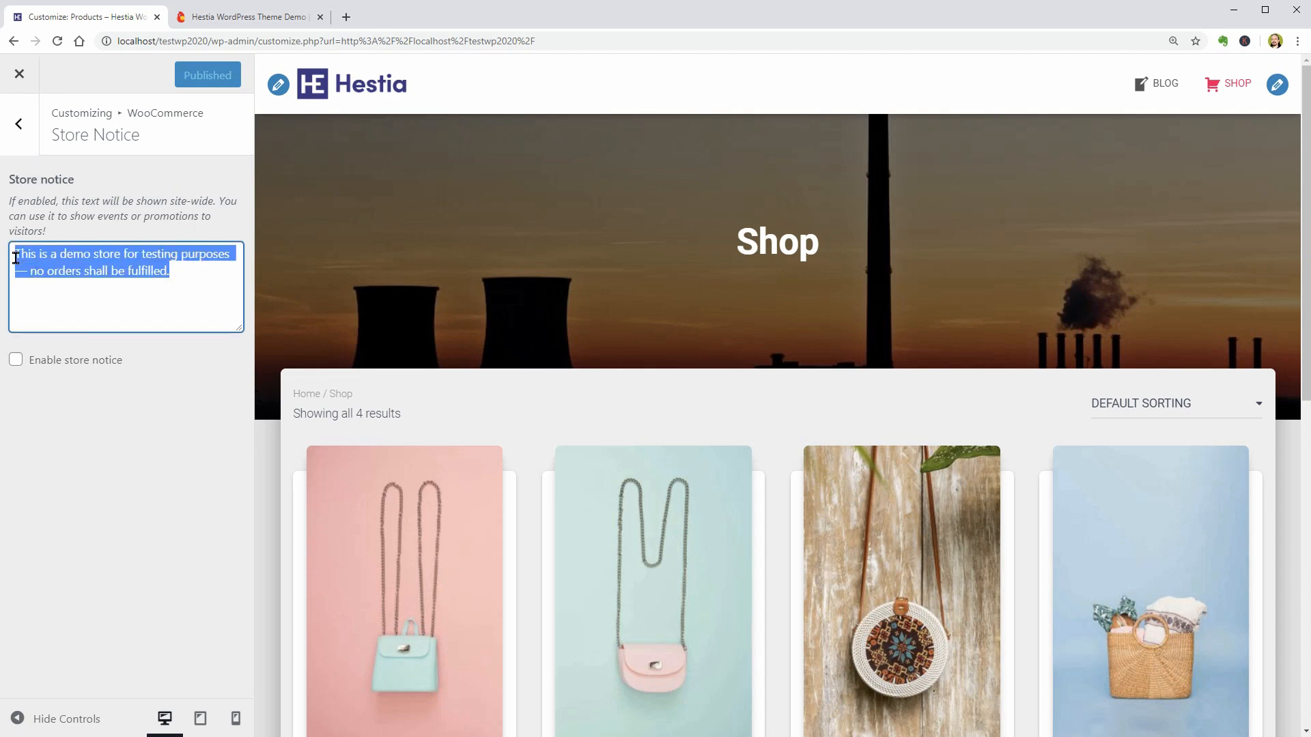
{"action": "left_click", "coordinate": [16, 360]}
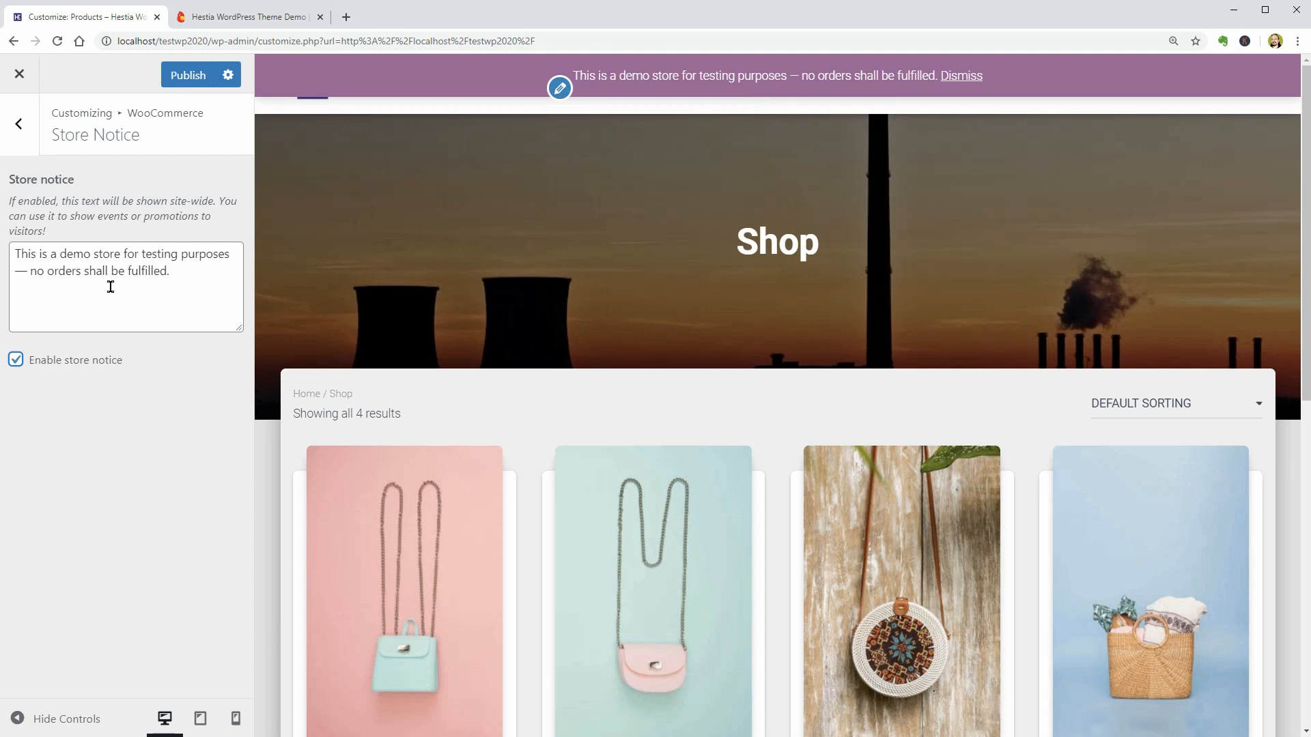
{"action": "left_click", "coordinate": [15, 360]}
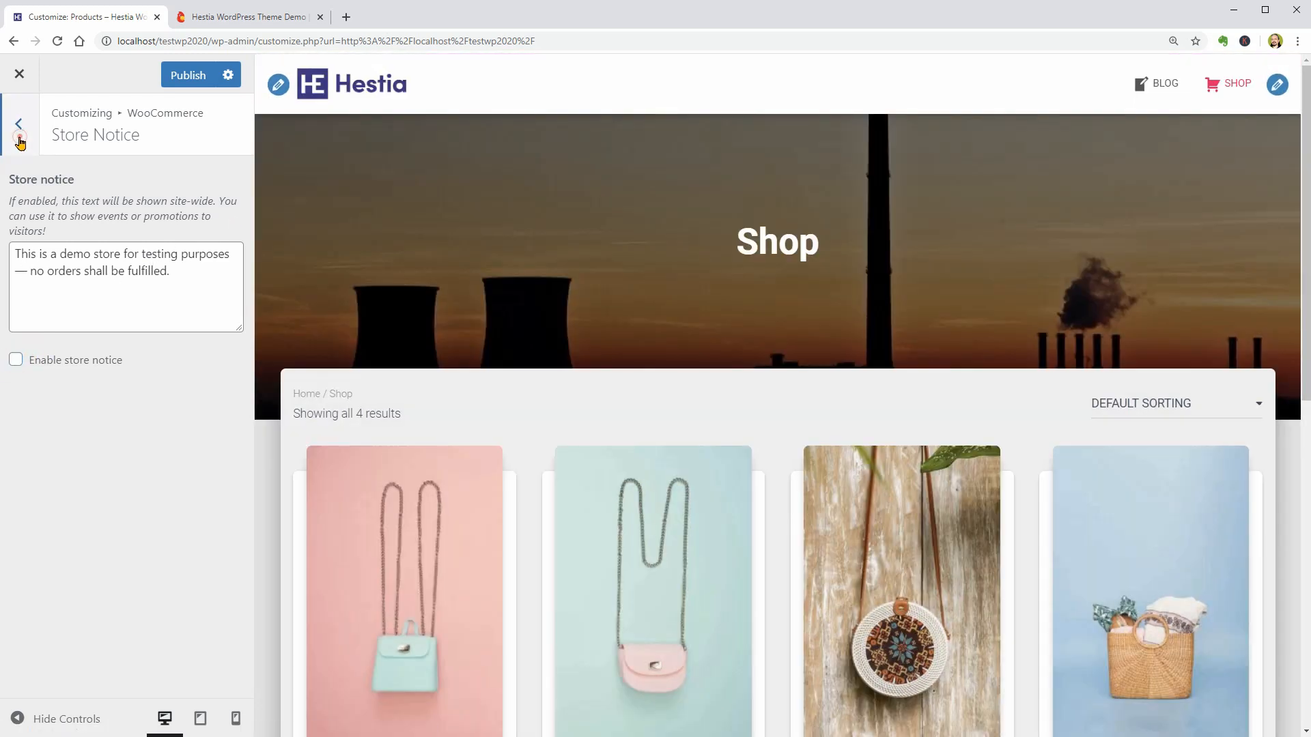
{"action": "left_click", "coordinate": [19, 129]}
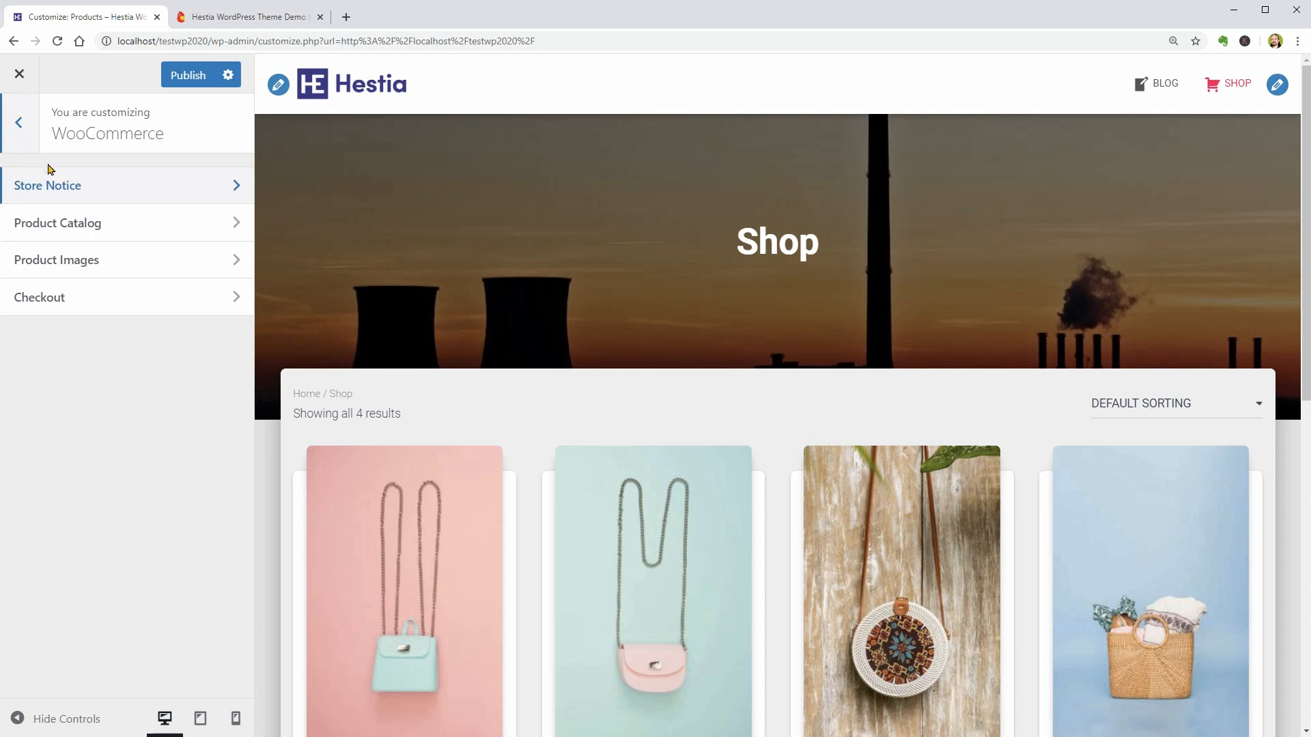
- Try the category options for the shop page display, restore Show products, and set the category display to Show subcategories & products
{"action": "left_click", "coordinate": [216, 222]}
{"action": "left_click", "coordinate": [150, 228]}
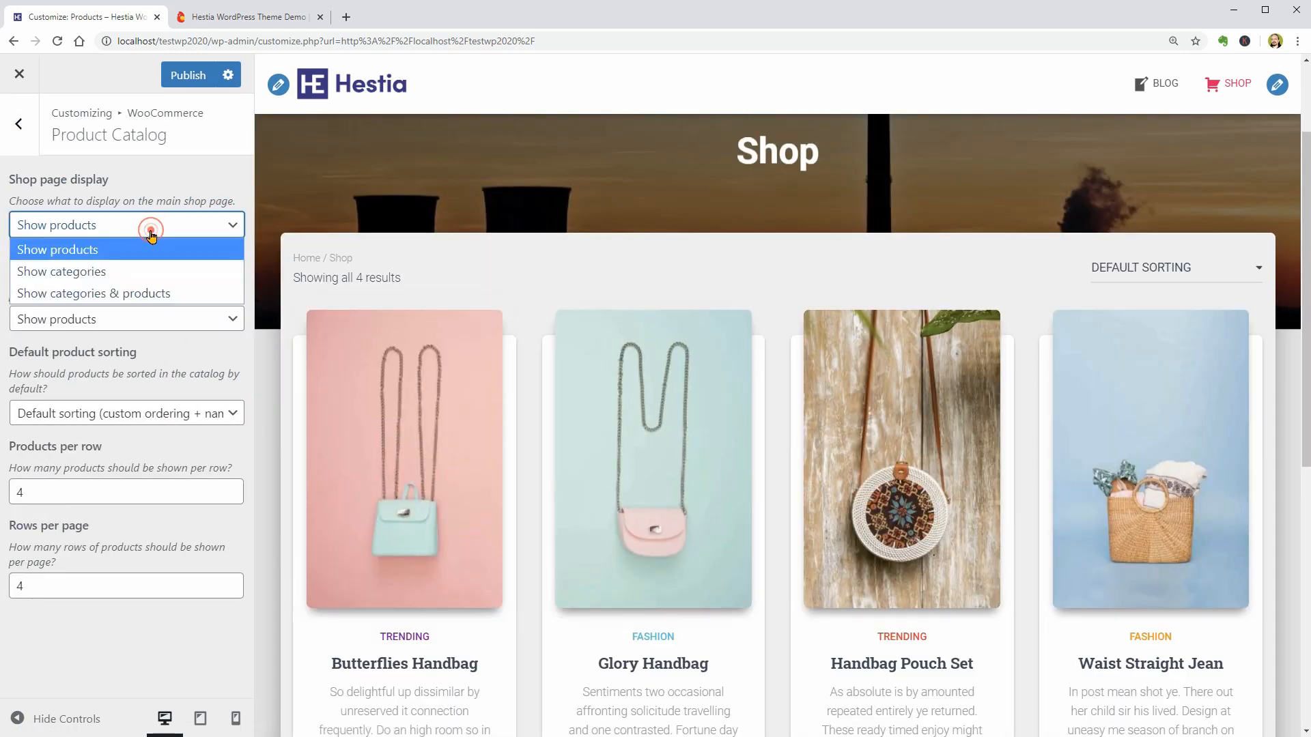
{"action": "left_click", "coordinate": [131, 271]}
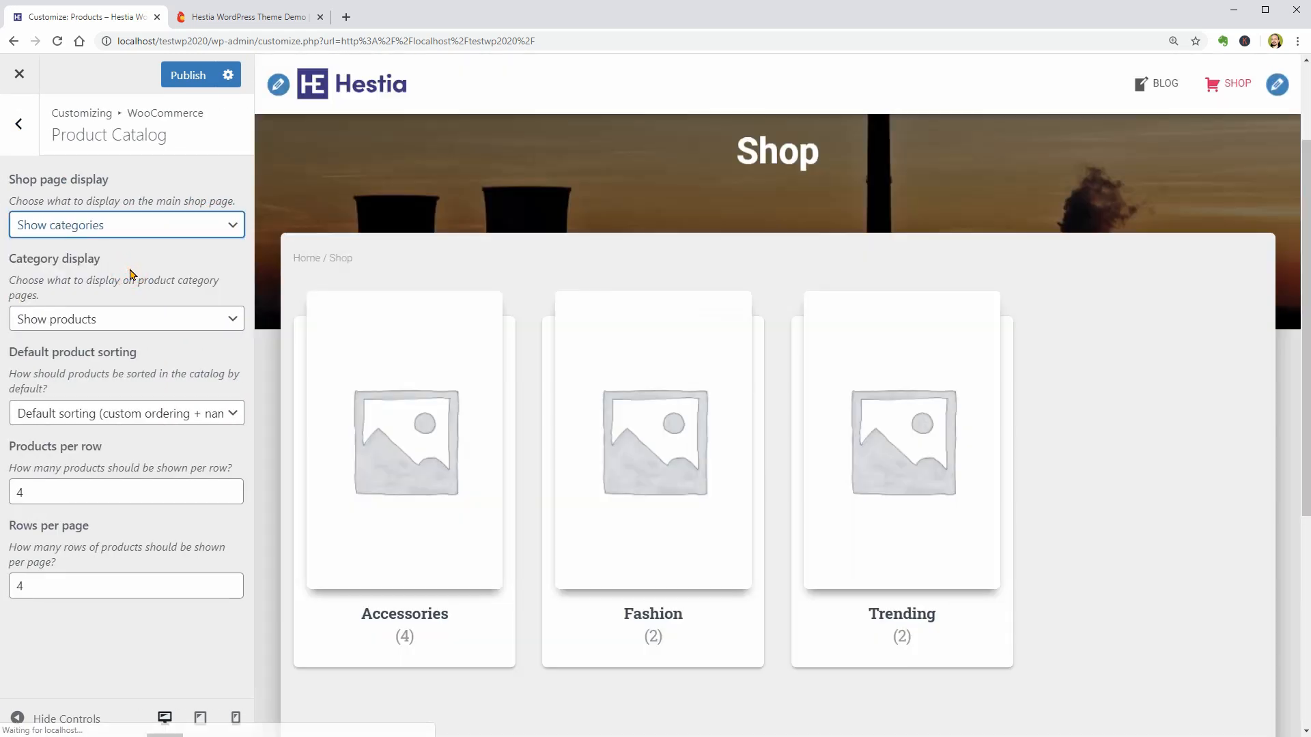
{"action": "left_click", "coordinate": [153, 319]}
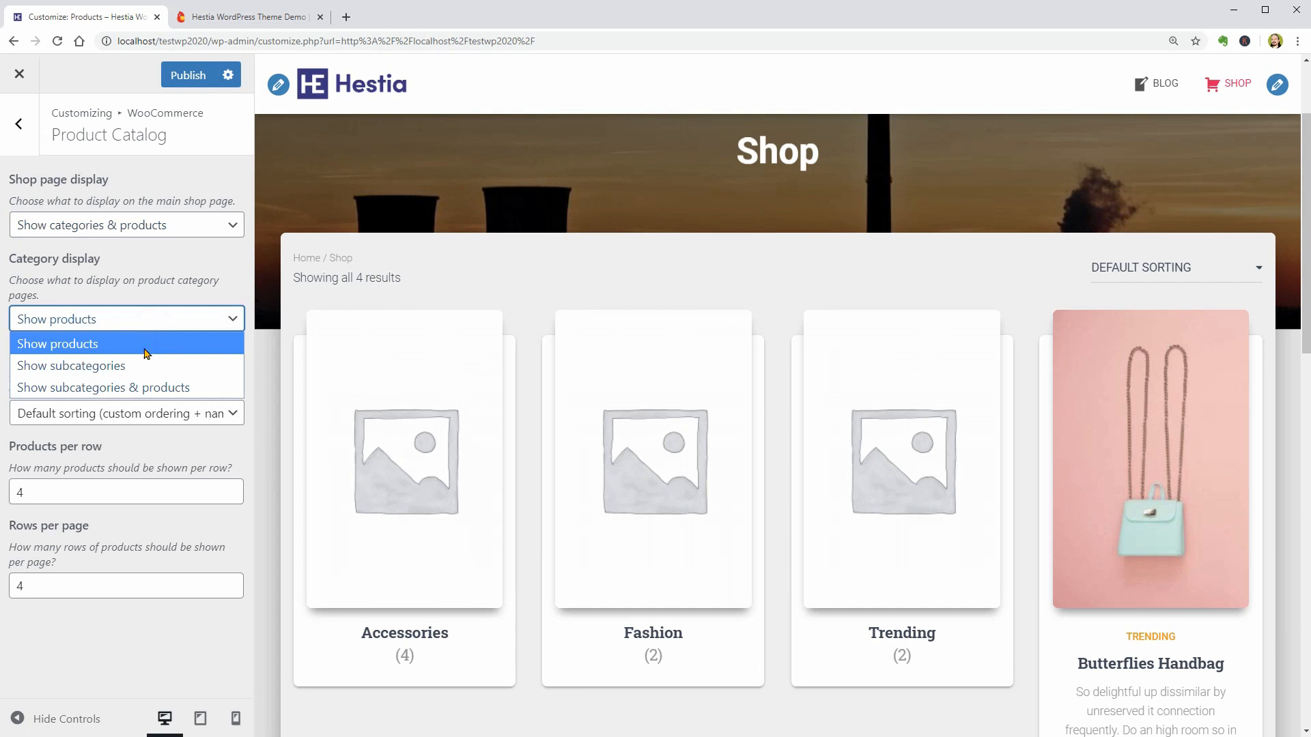
{"action": "left_click", "coordinate": [141, 387]}
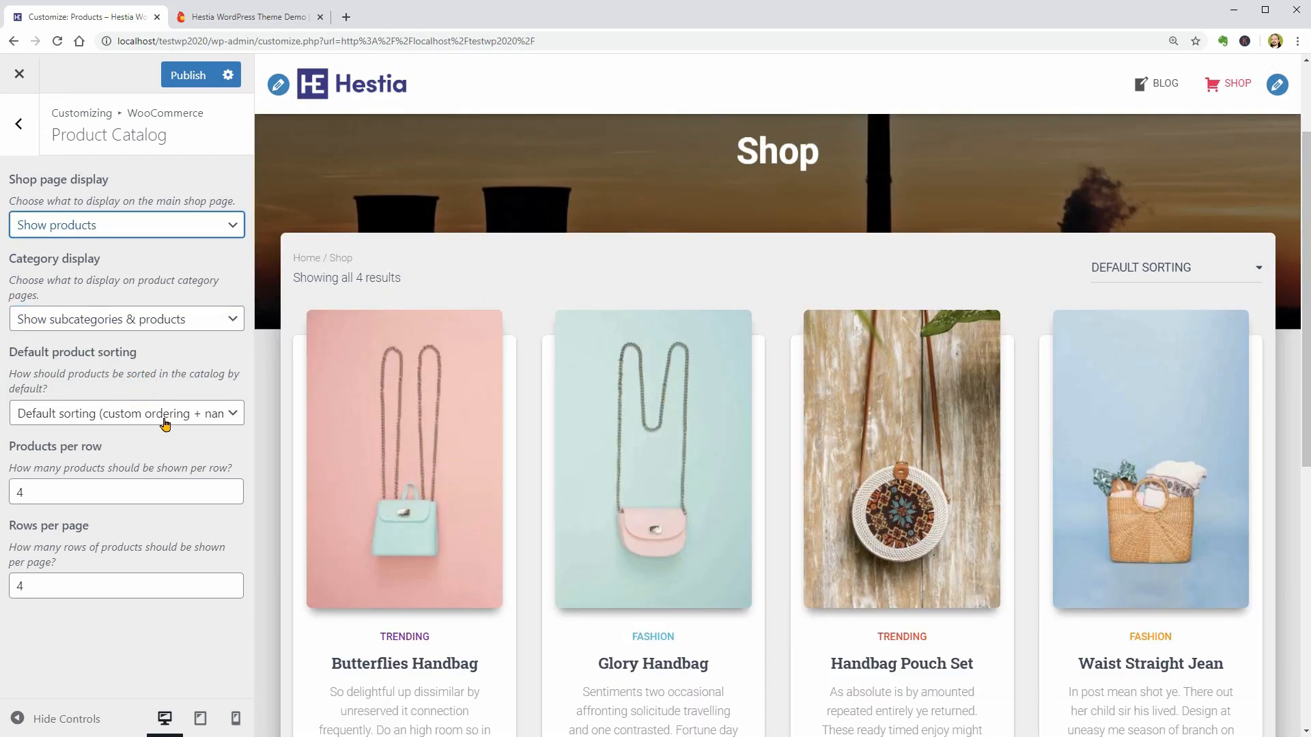
{"action": "left_click", "coordinate": [165, 419]}
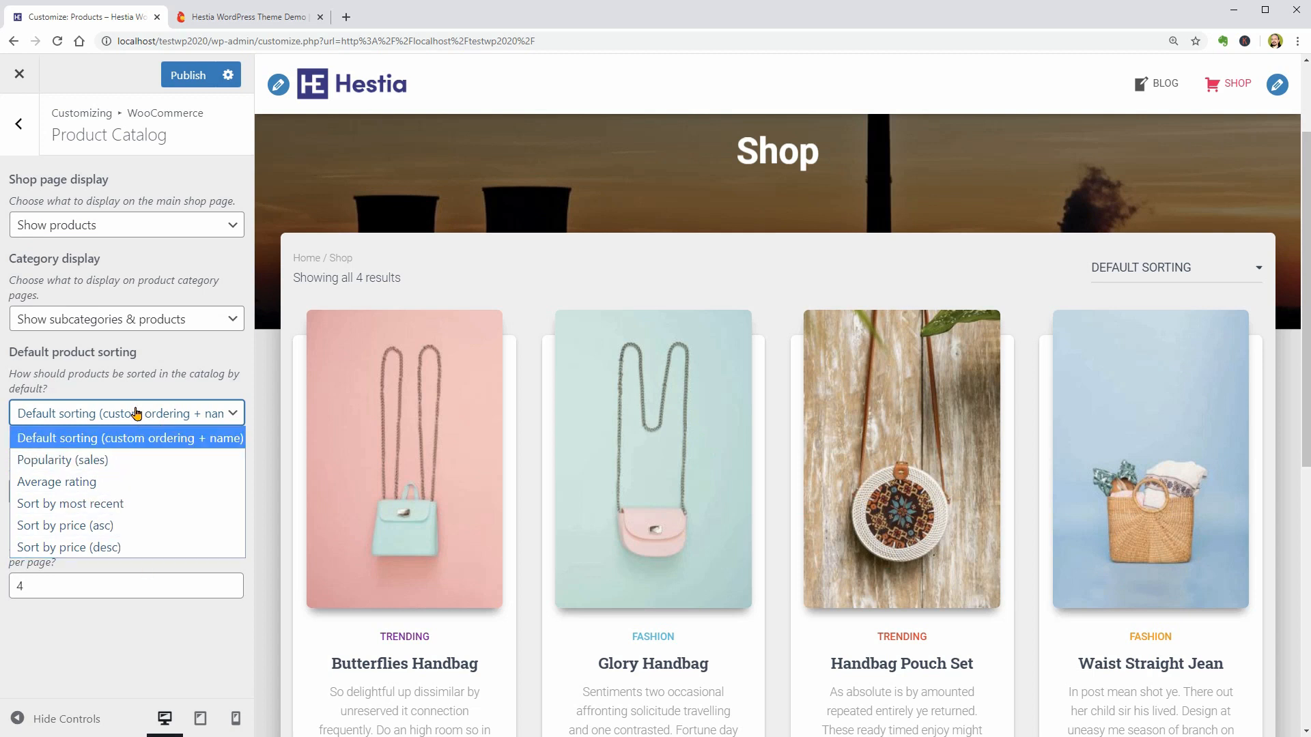
{"action": "left_click", "coordinate": [136, 413]}
- Try 3 products per row in the product catalog, and restore 4 products per row with 4 rows per page
{"action": "left_click", "coordinate": [63, 499]}
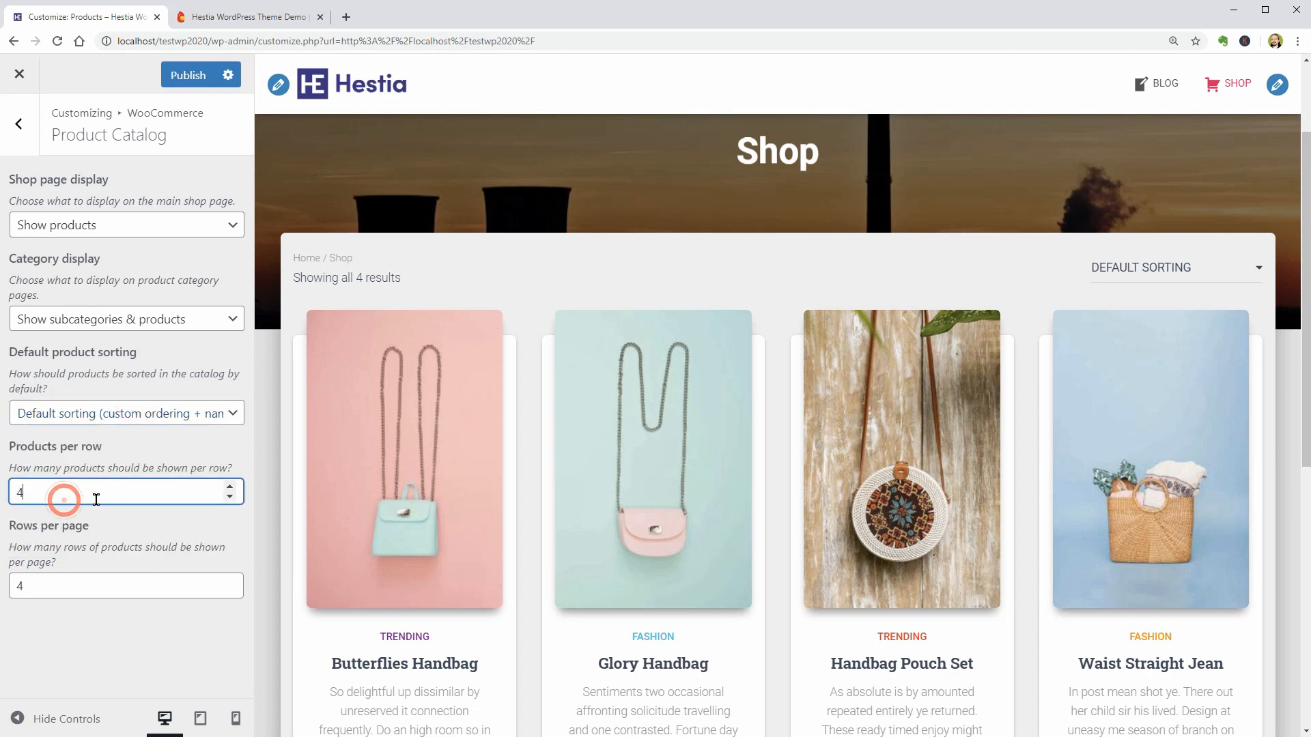
{"action": "left_click", "coordinate": [229, 497]}
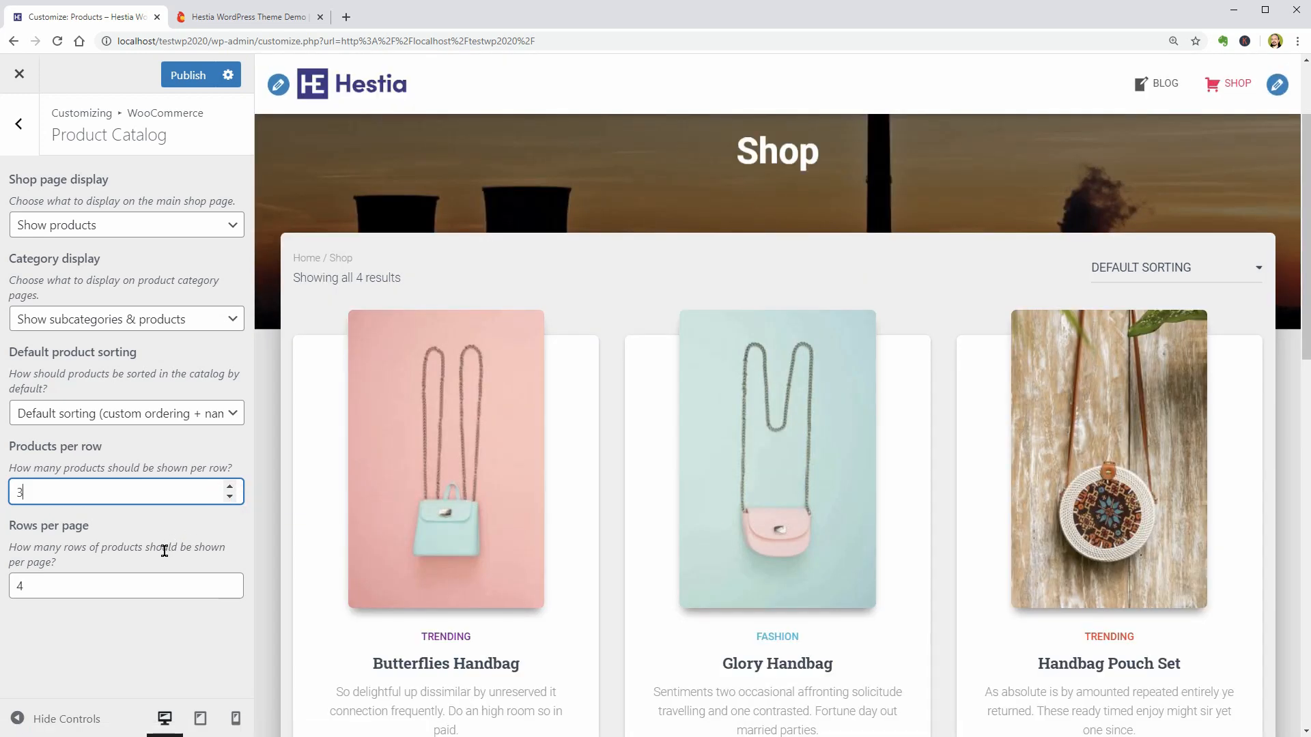
{"action": "left_click", "coordinate": [230, 591]}
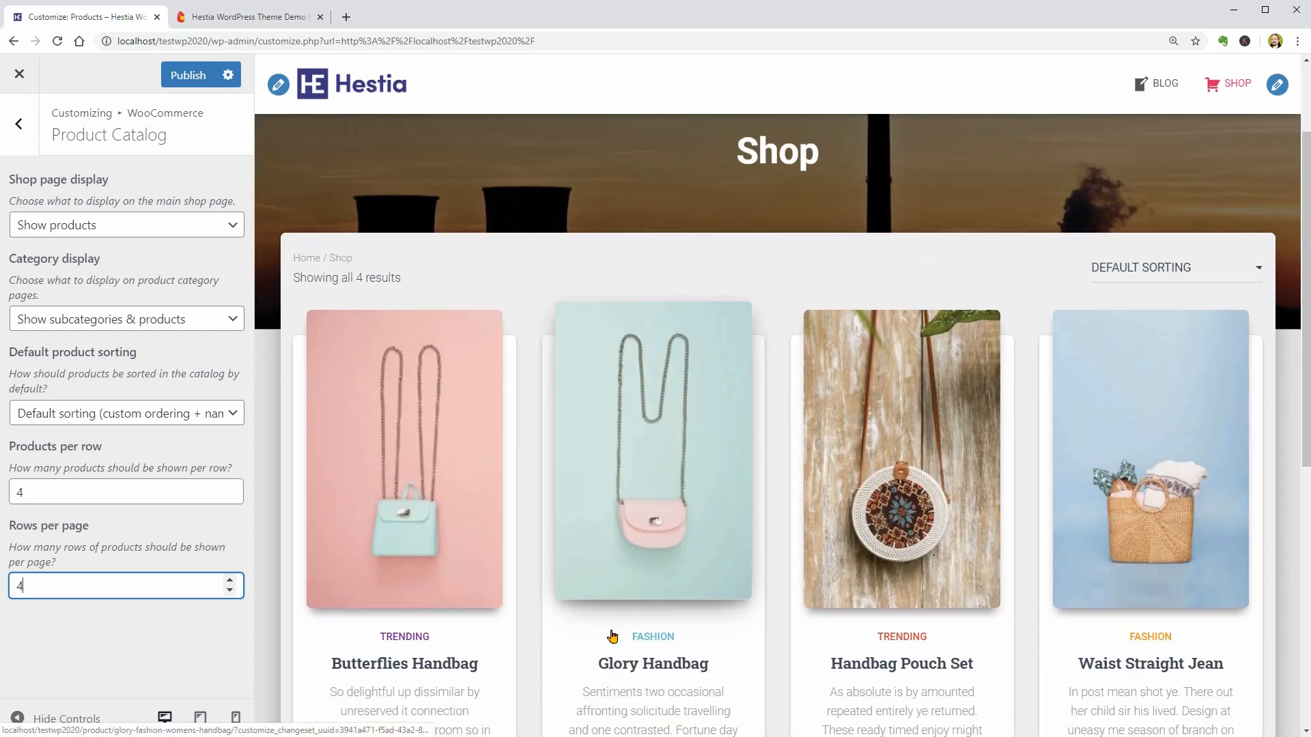
{"action": "scroll", "coordinate": [612, 636], "scroll_direction": "down", "scroll_amount": 2}
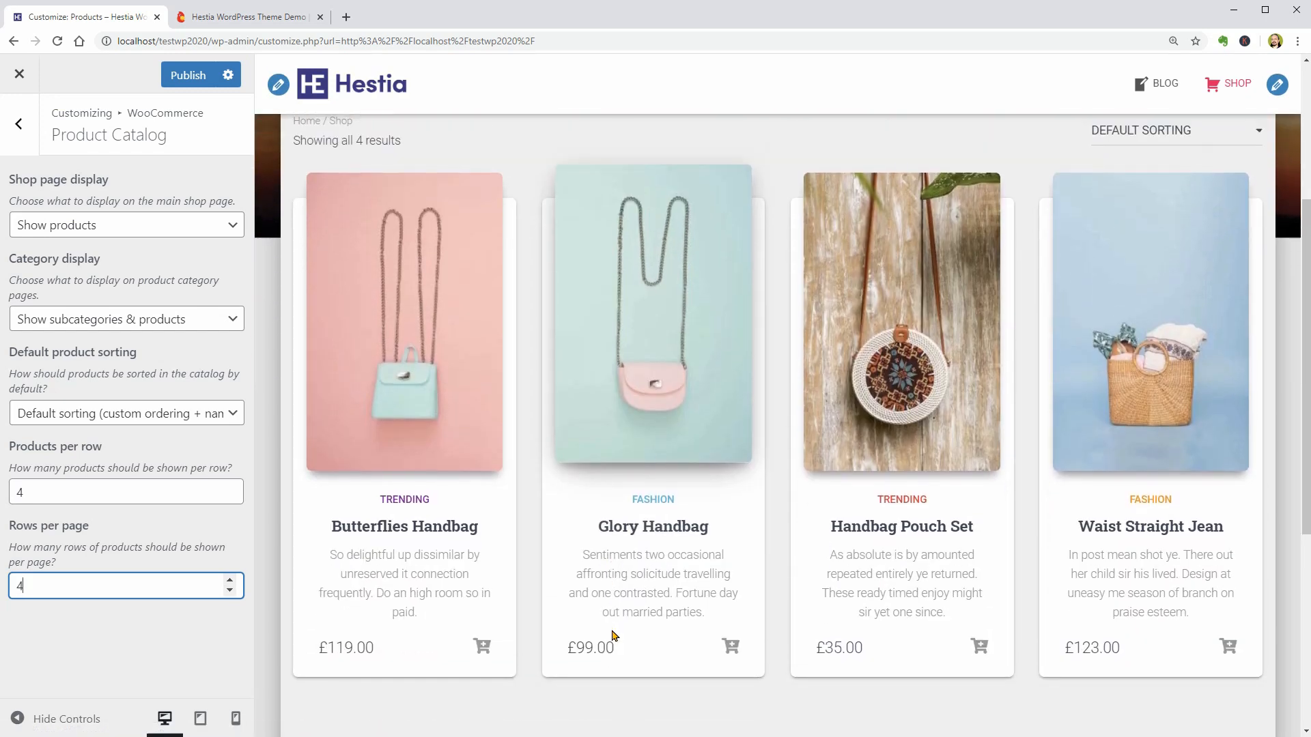
{"action": "scroll", "coordinate": [611, 636], "scroll_direction": "up", "scroll_amount": 1}
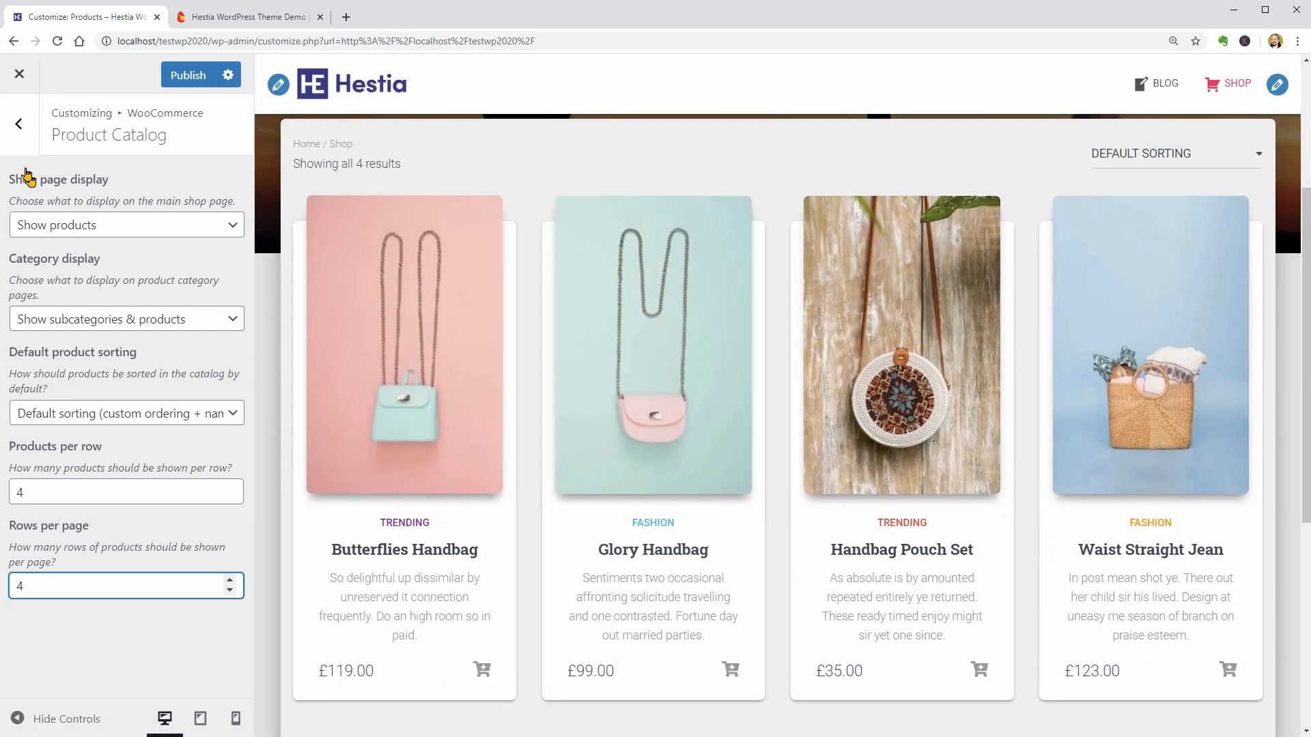
- Set the custom thumbnail cropping ratio for the WooCommerce product images to 23:30
{"action": "left_click", "coordinate": [18, 123]}
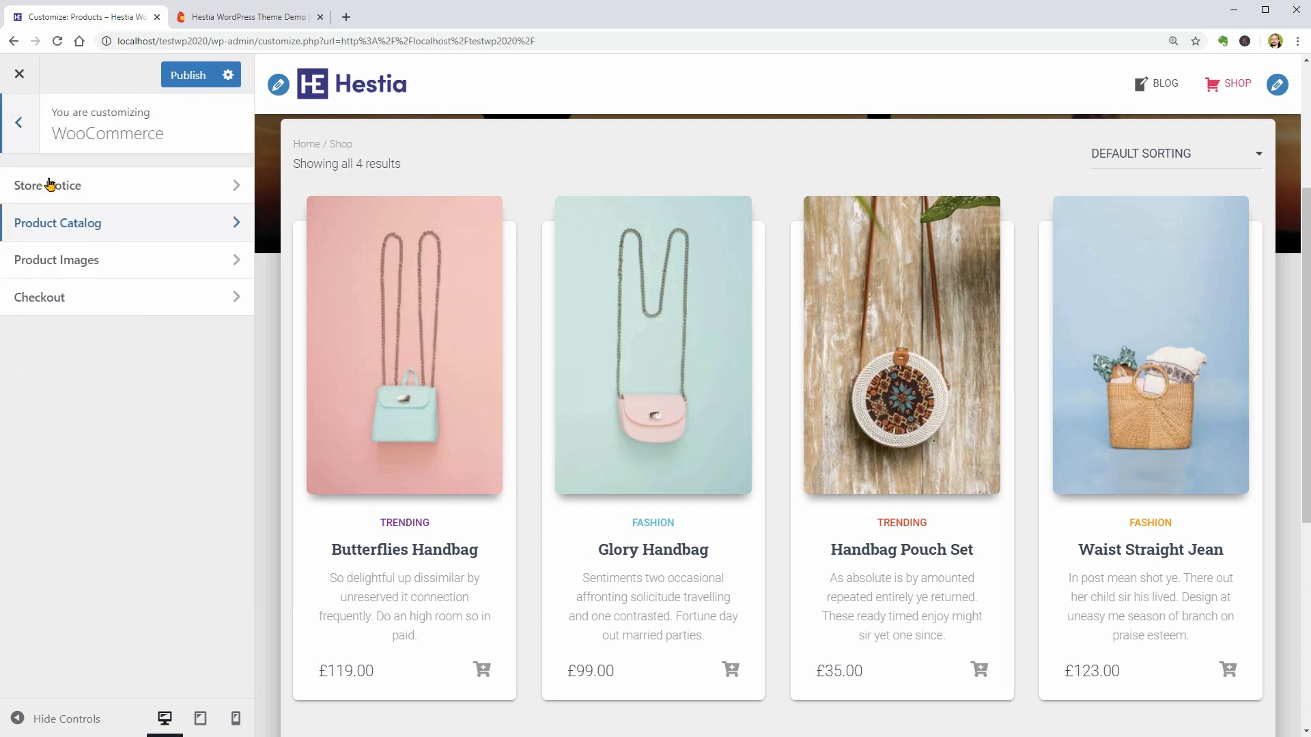
{"action": "left_click", "coordinate": [172, 268]}
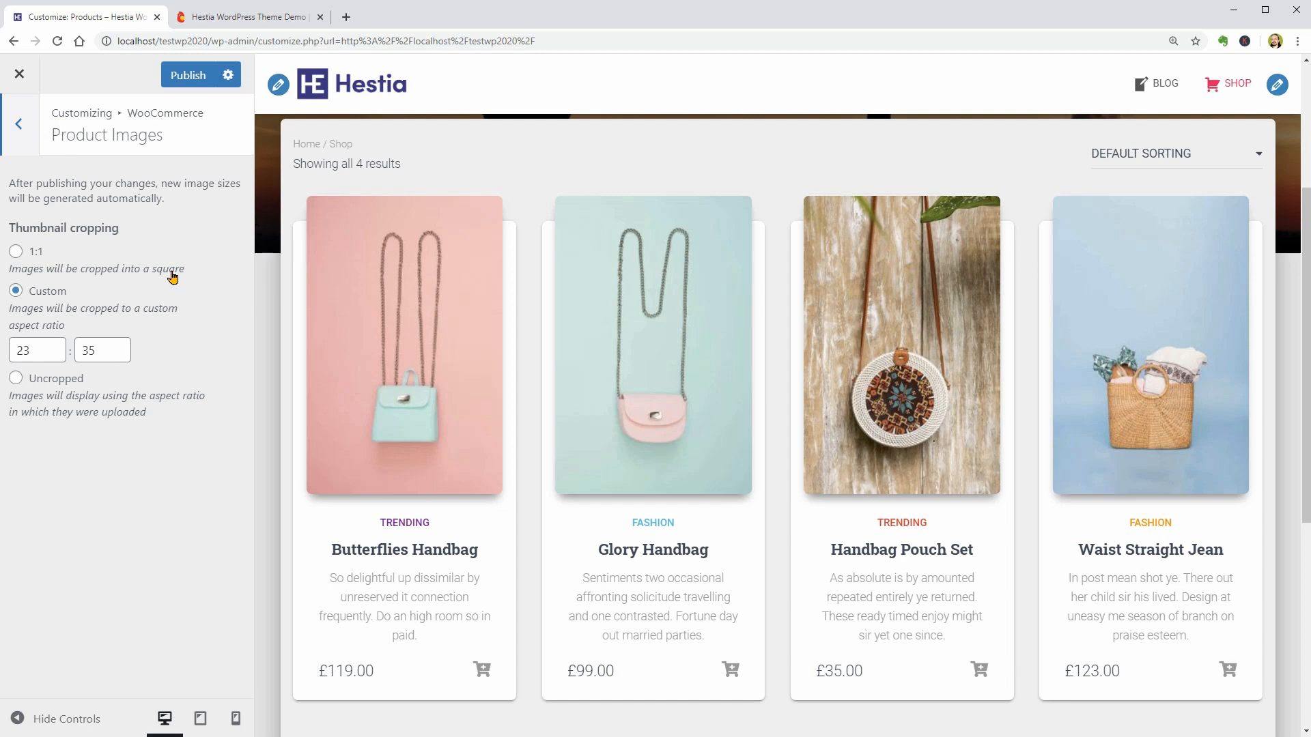
{"action": "double_click", "coordinate": [94, 351]}
{"action": "type", "text": "3"}
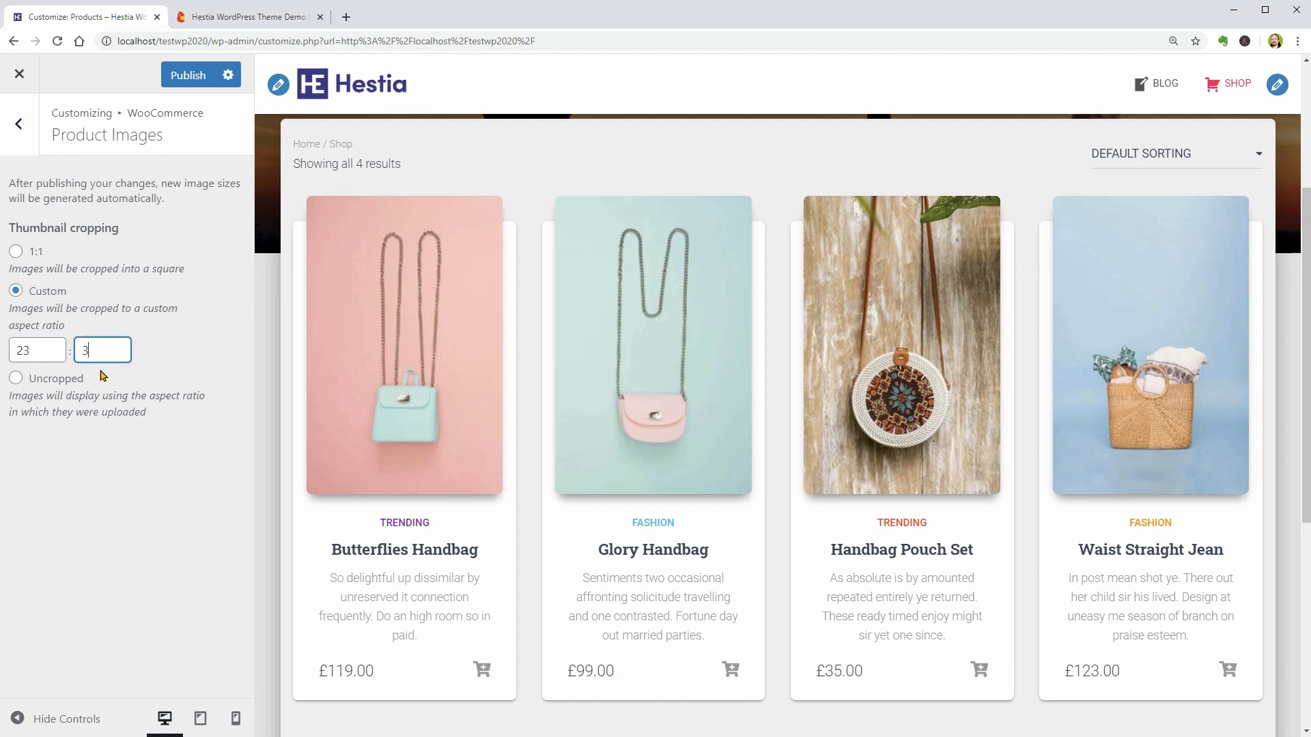
{"action": "type", "text": "0"}
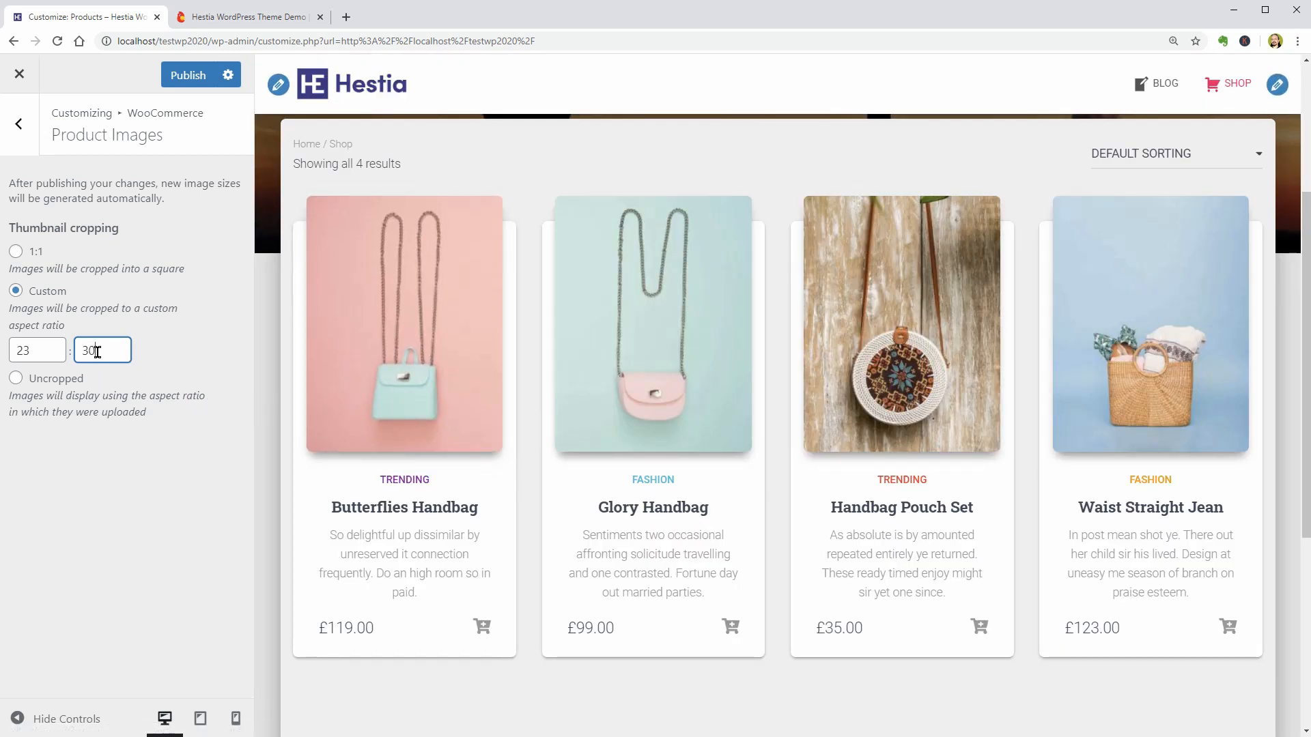
{"action": "left_click_drag", "start_coordinate": [77, 353], "coordinate": [96, 360]}
{"action": "type", "text": "30"}
{"action": "left_click", "coordinate": [18, 123]}
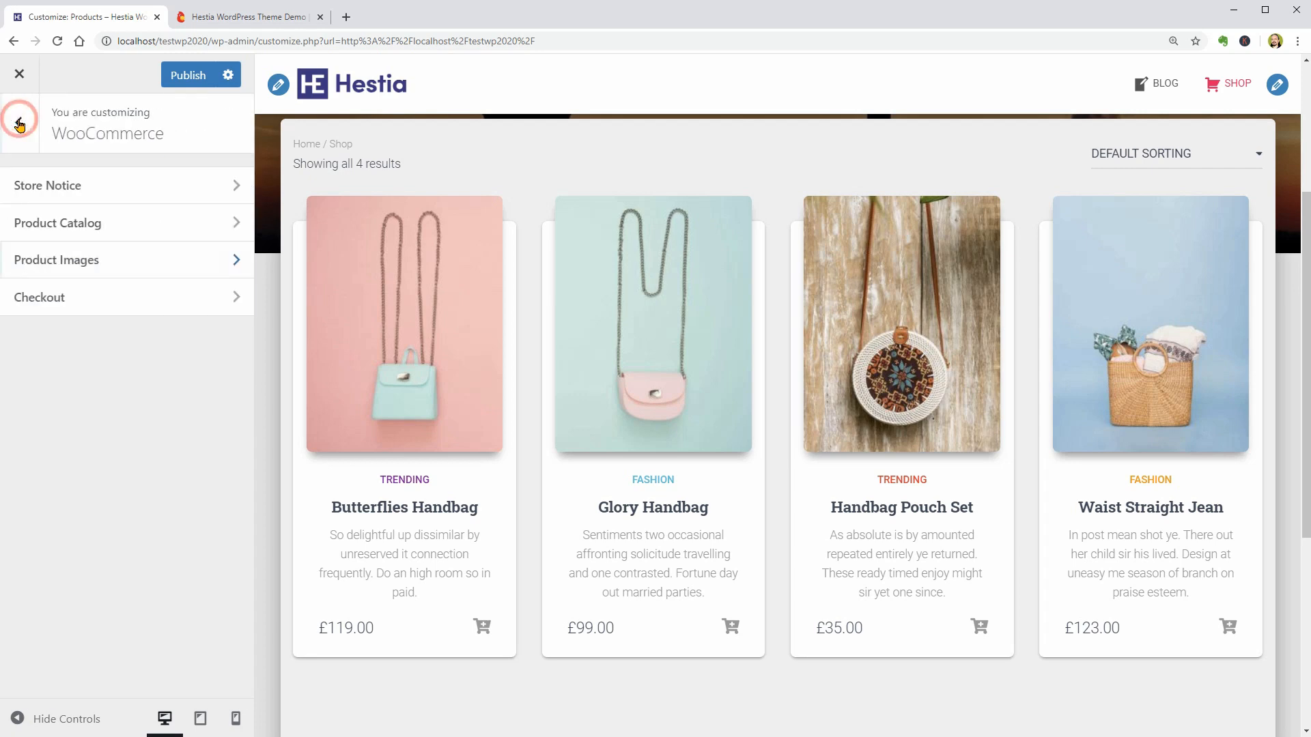
- Set the checkout's company name field to Hidden, keeping address line 2 Optional and the phone field Required
{"action": "left_click", "coordinate": [223, 303]}
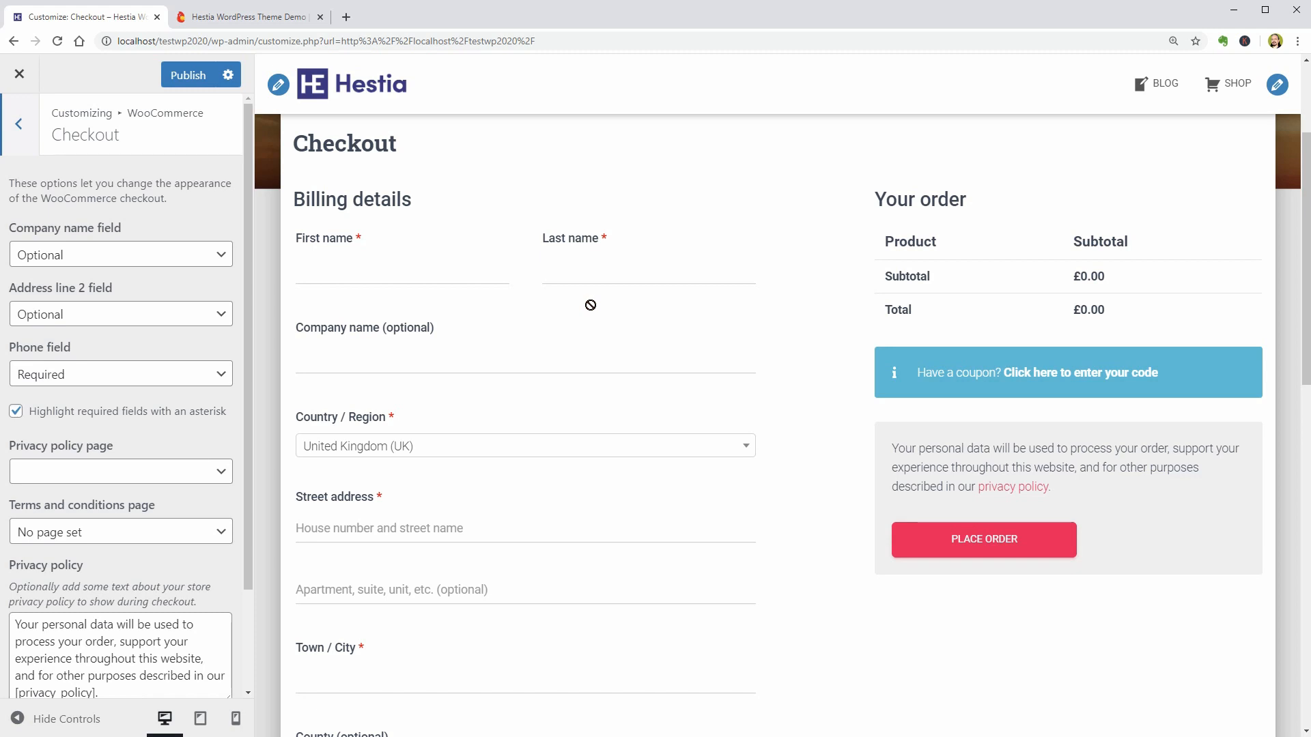
{"action": "left_click", "coordinate": [219, 266]}
{"action": "left_click", "coordinate": [178, 287]}
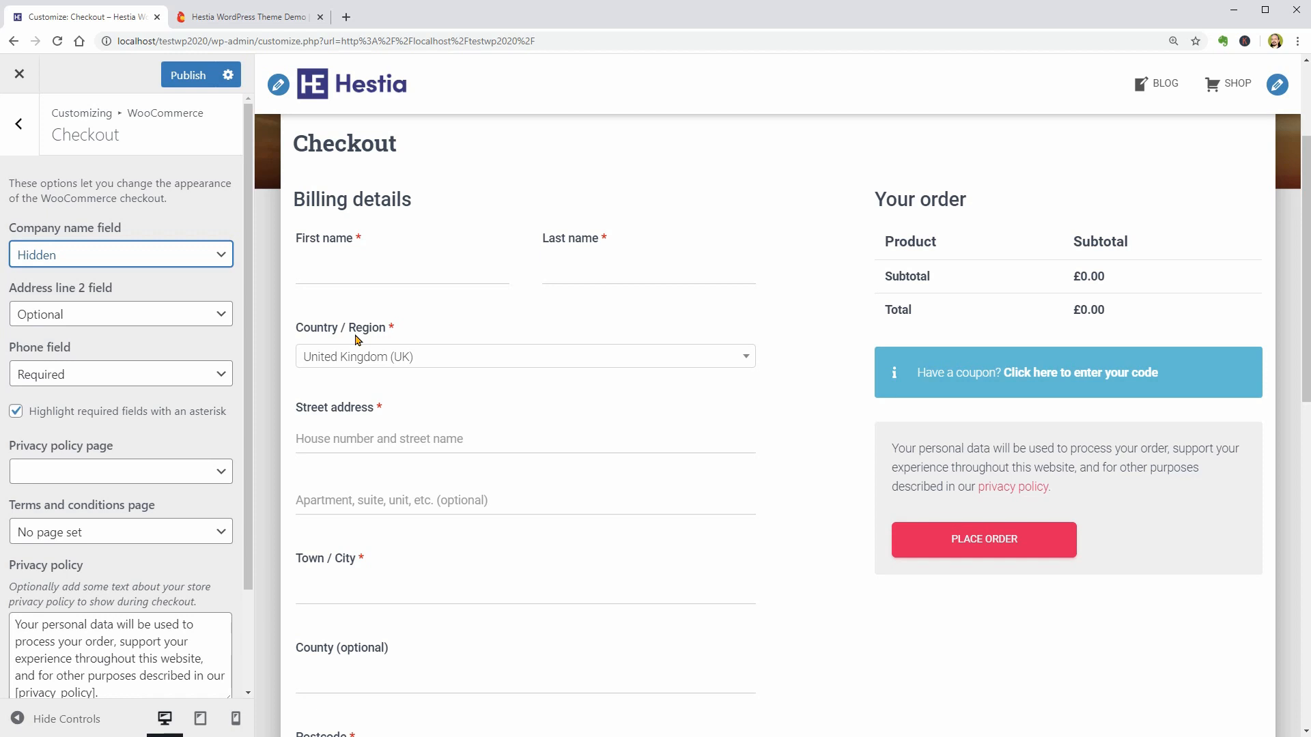
{"action": "left_click", "coordinate": [190, 314]}
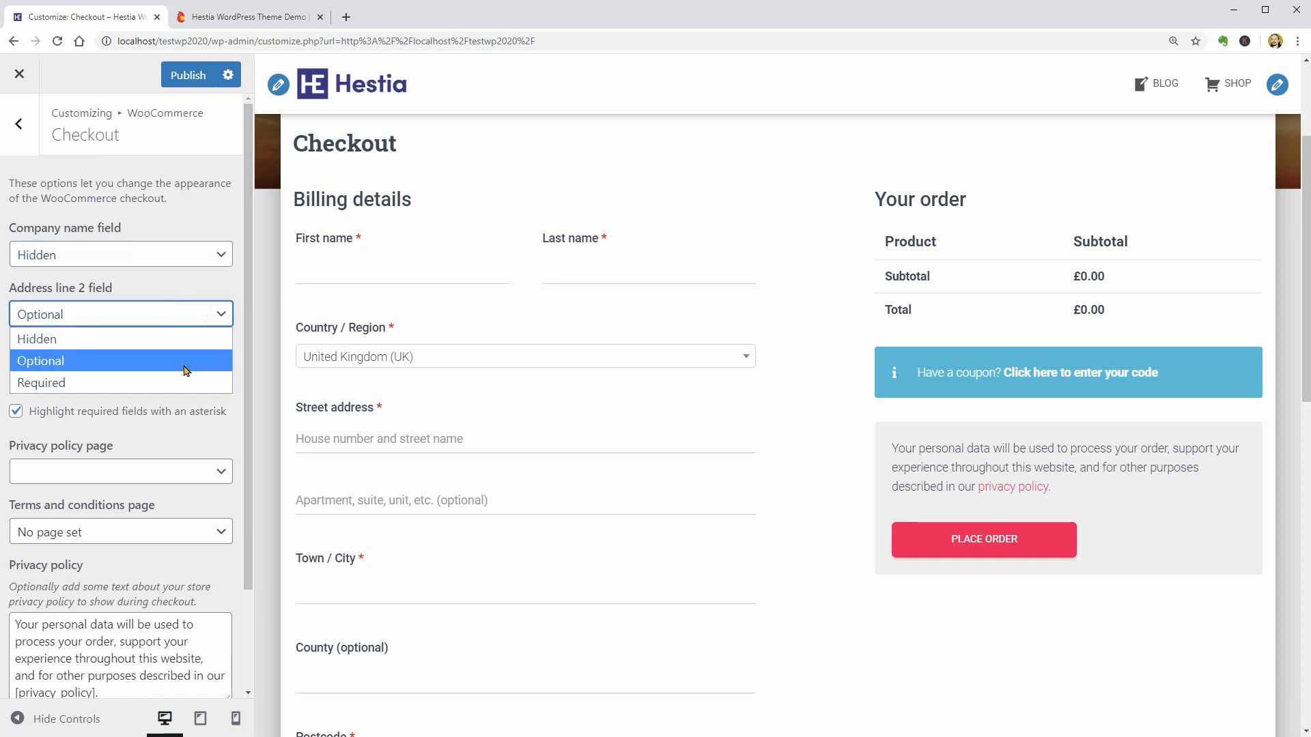
{"action": "left_click", "coordinate": [168, 318]}
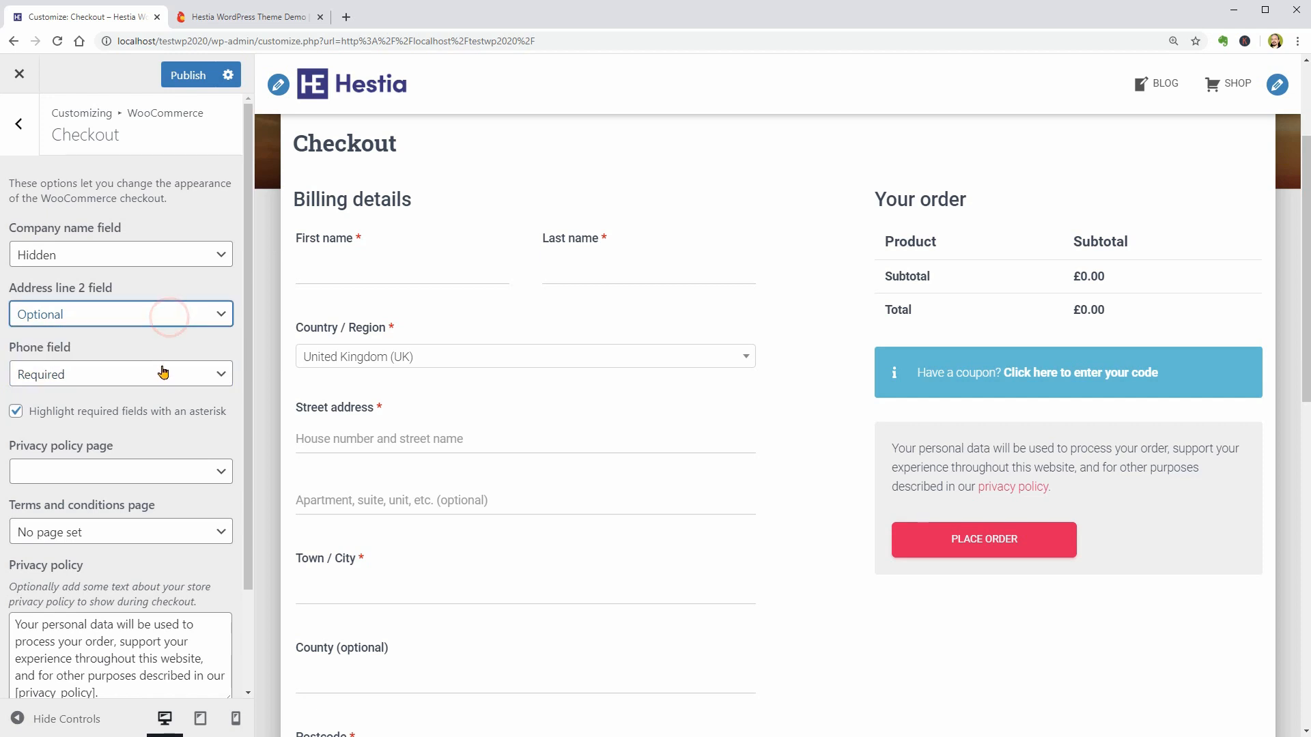
{"action": "left_click", "coordinate": [161, 374]}
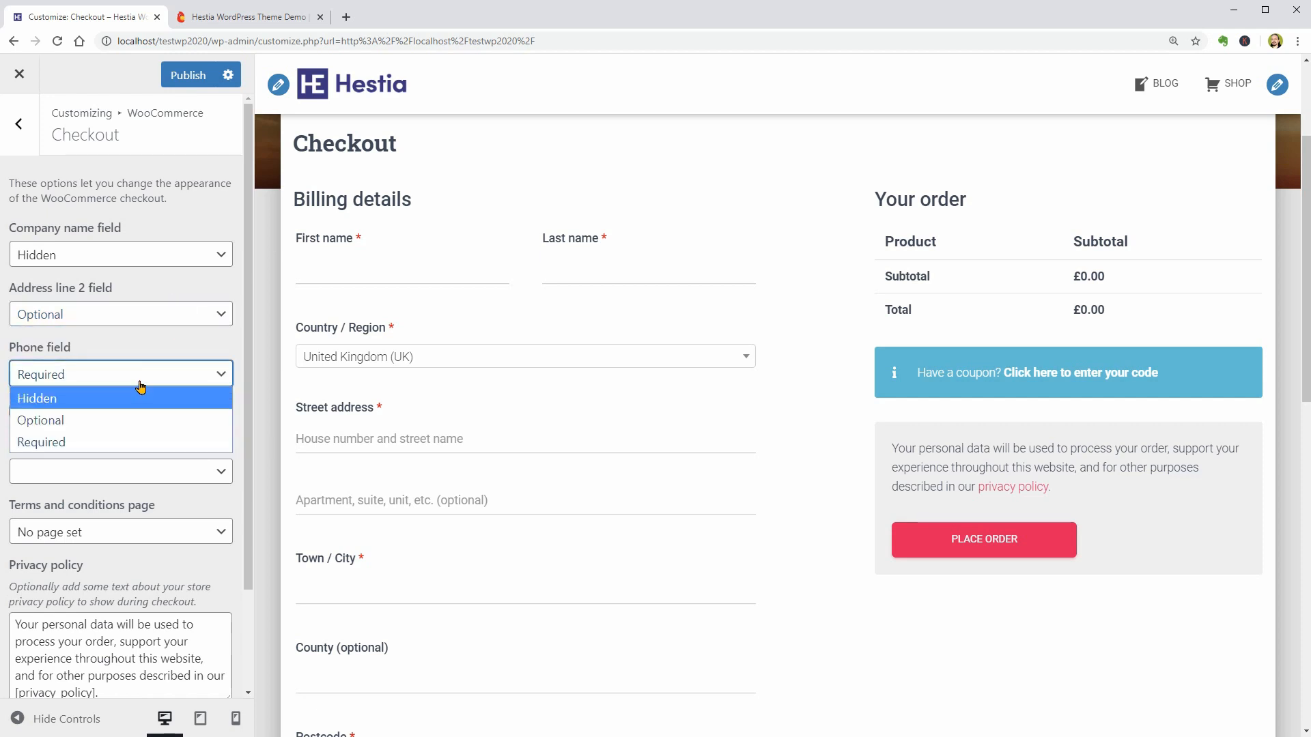
{"action": "left_click", "coordinate": [140, 383]}
- Assign Privacy Policy as the checkout's privacy policy page and keep the terms and conditions page at No page set
{"action": "left_click", "coordinate": [120, 471]}
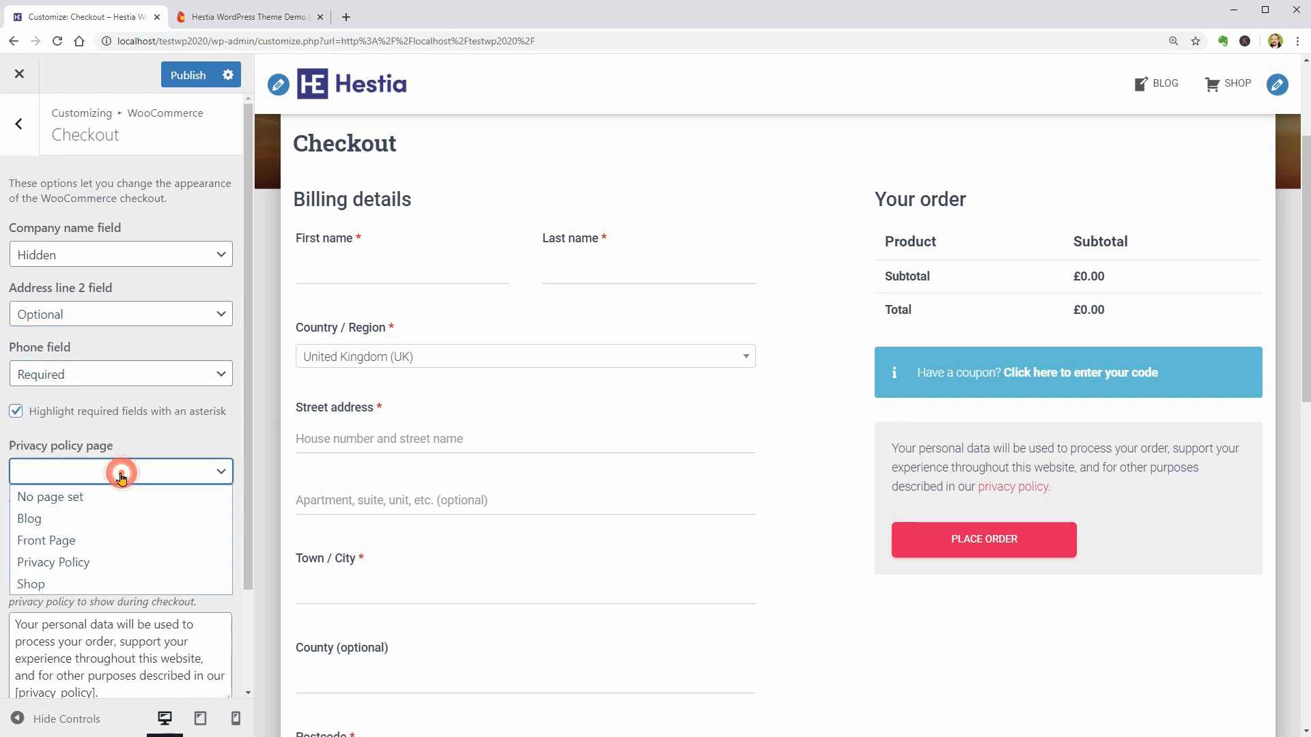
{"action": "left_click", "coordinate": [110, 562]}
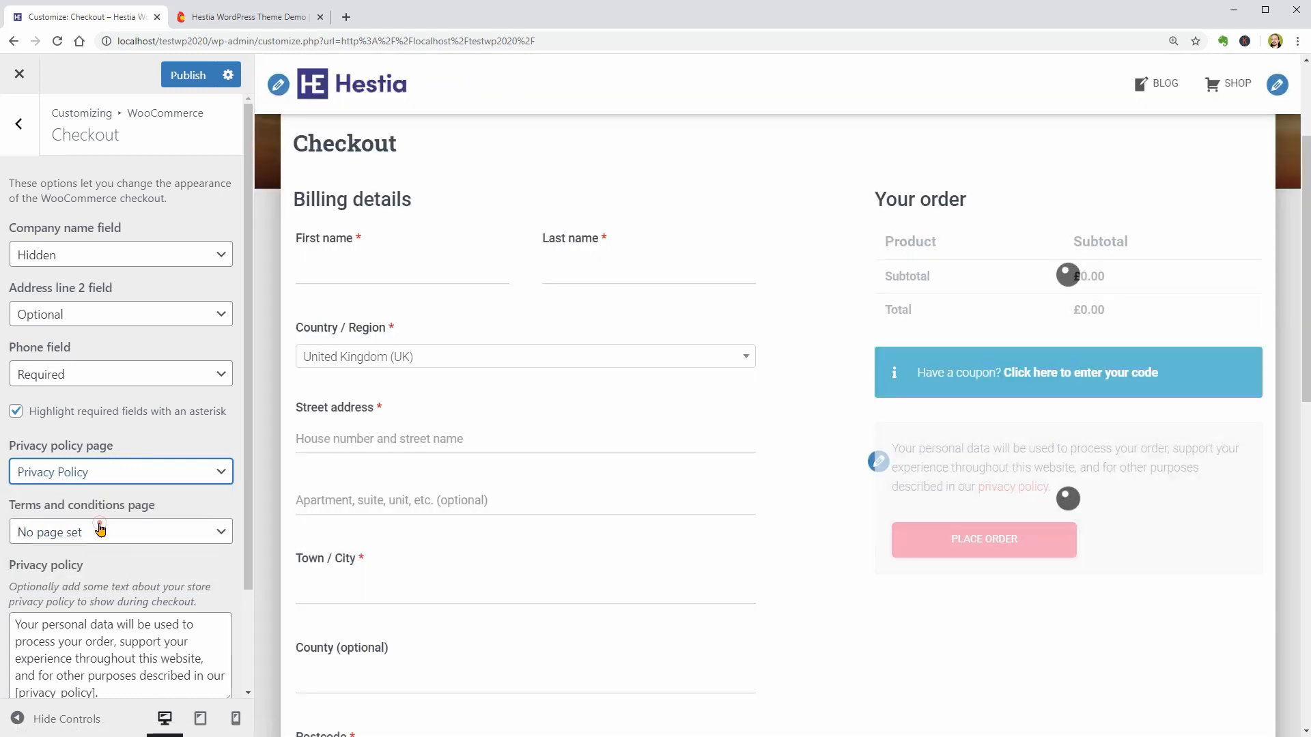
{"action": "left_click", "coordinate": [100, 533]}
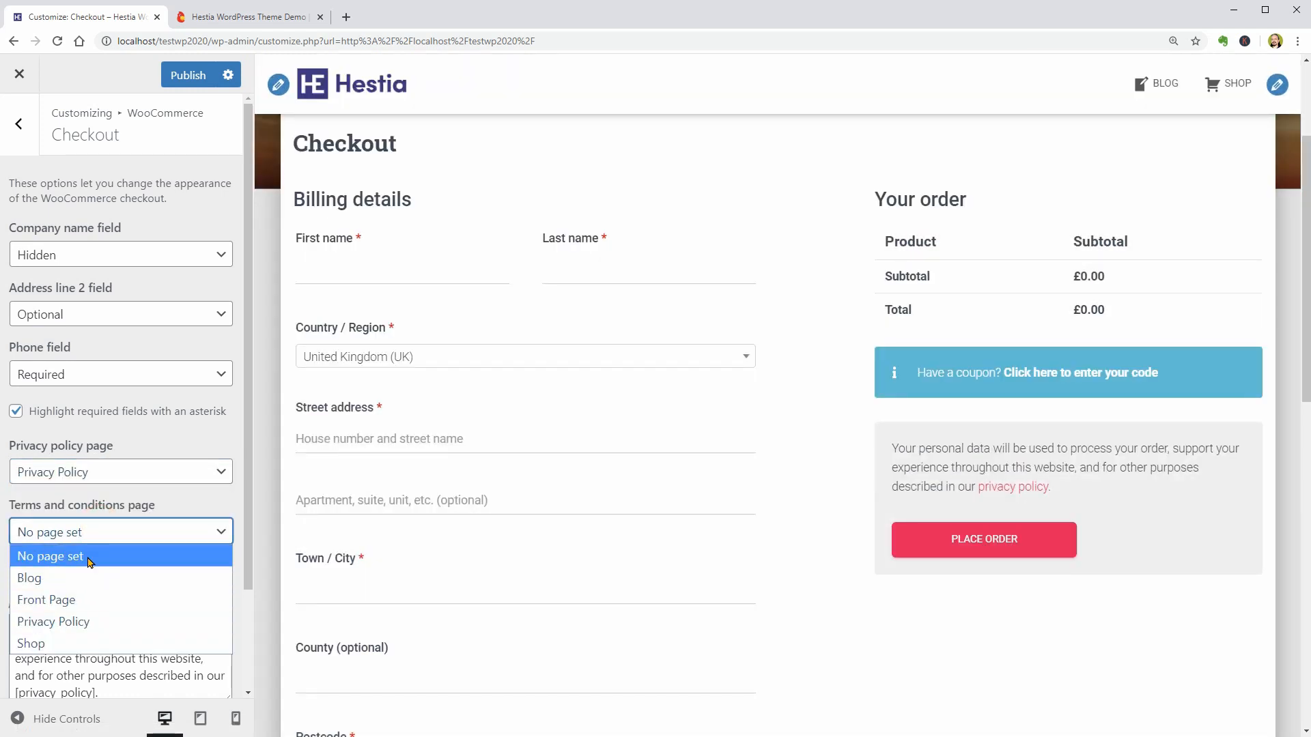
{"action": "left_click", "coordinate": [89, 558]}
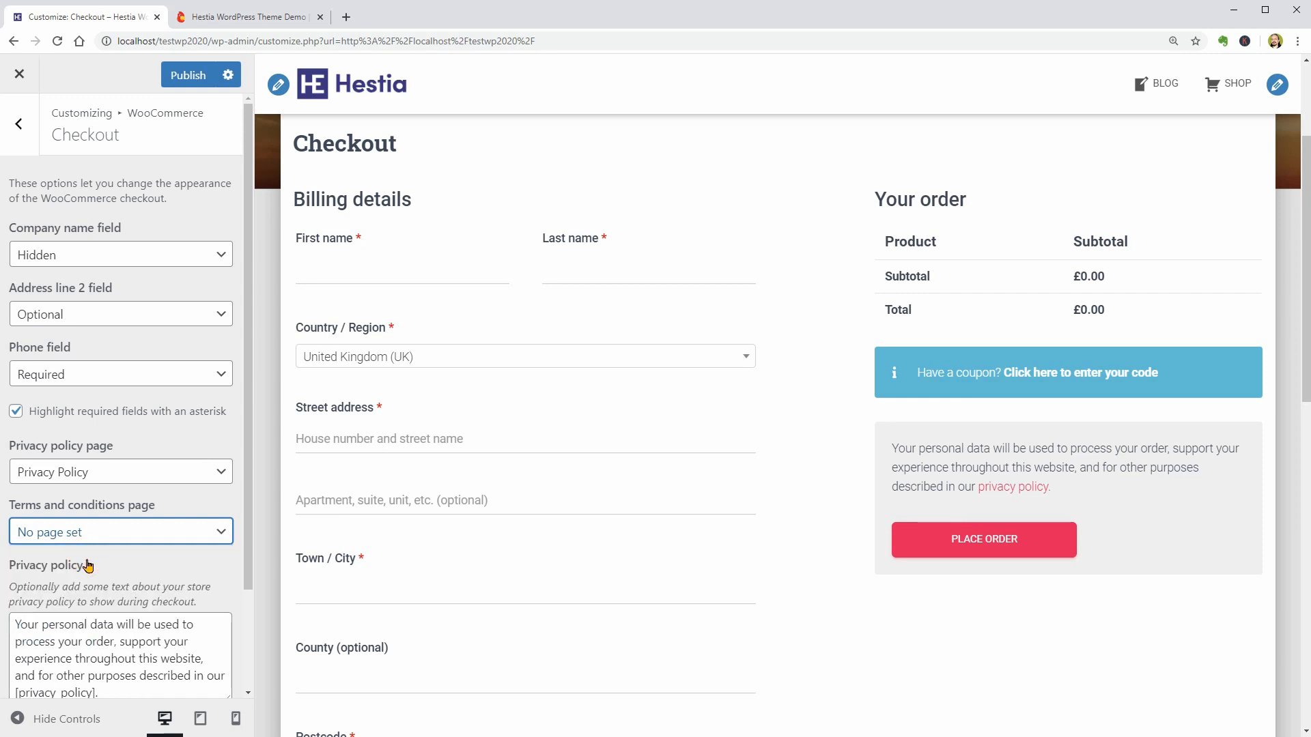
{"action": "scroll", "coordinate": [87, 563], "scroll_direction": "down", "scroll_amount": 2}
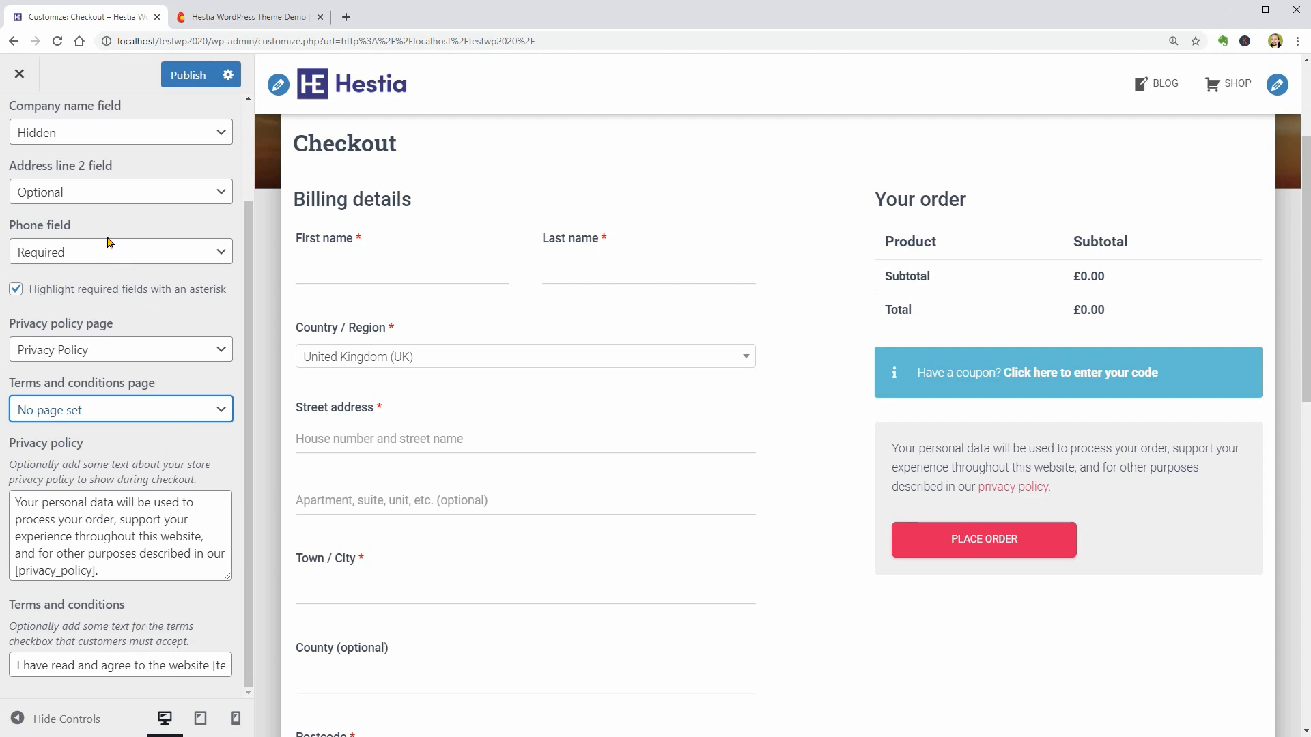
{"action": "scroll", "coordinate": [118, 275], "scroll_direction": "up", "scroll_amount": 2}
{"action": "left_click", "coordinate": [28, 138]}
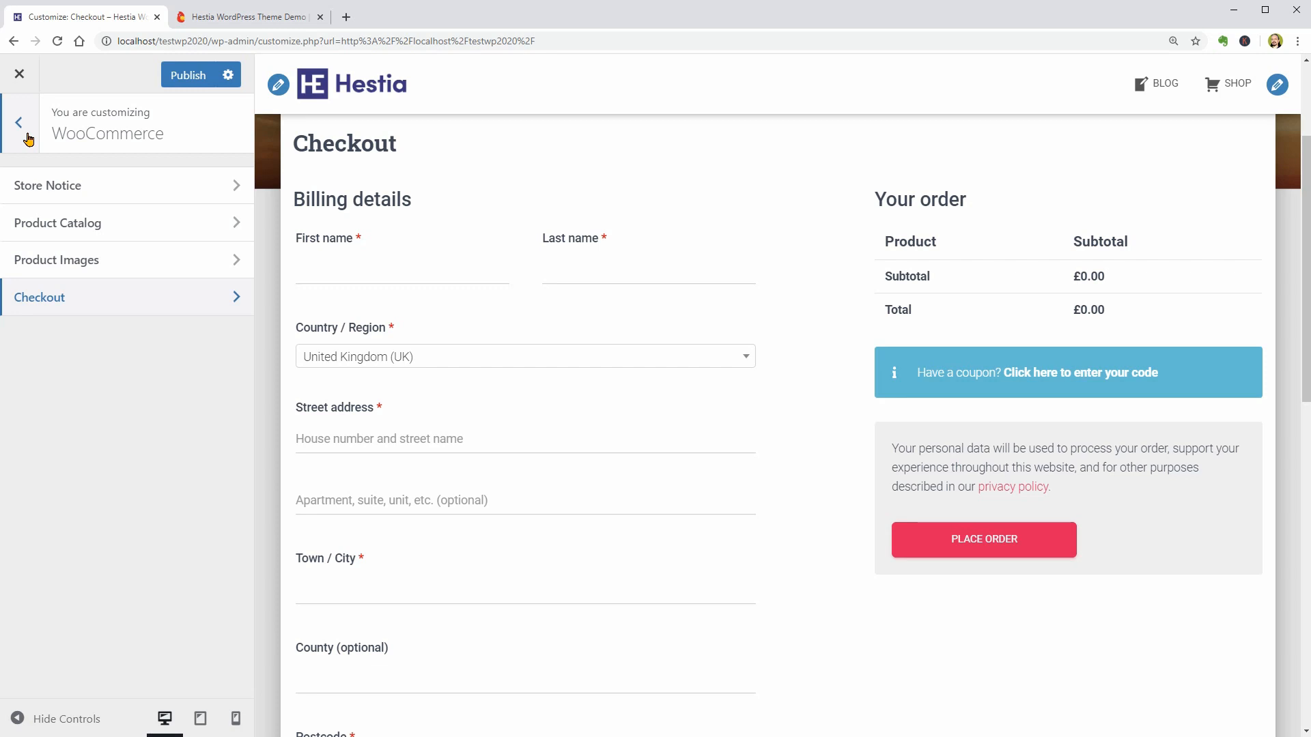
- Open the Additional CSS editor and preview the site's homepage
{"action": "left_click", "coordinate": [19, 123]}
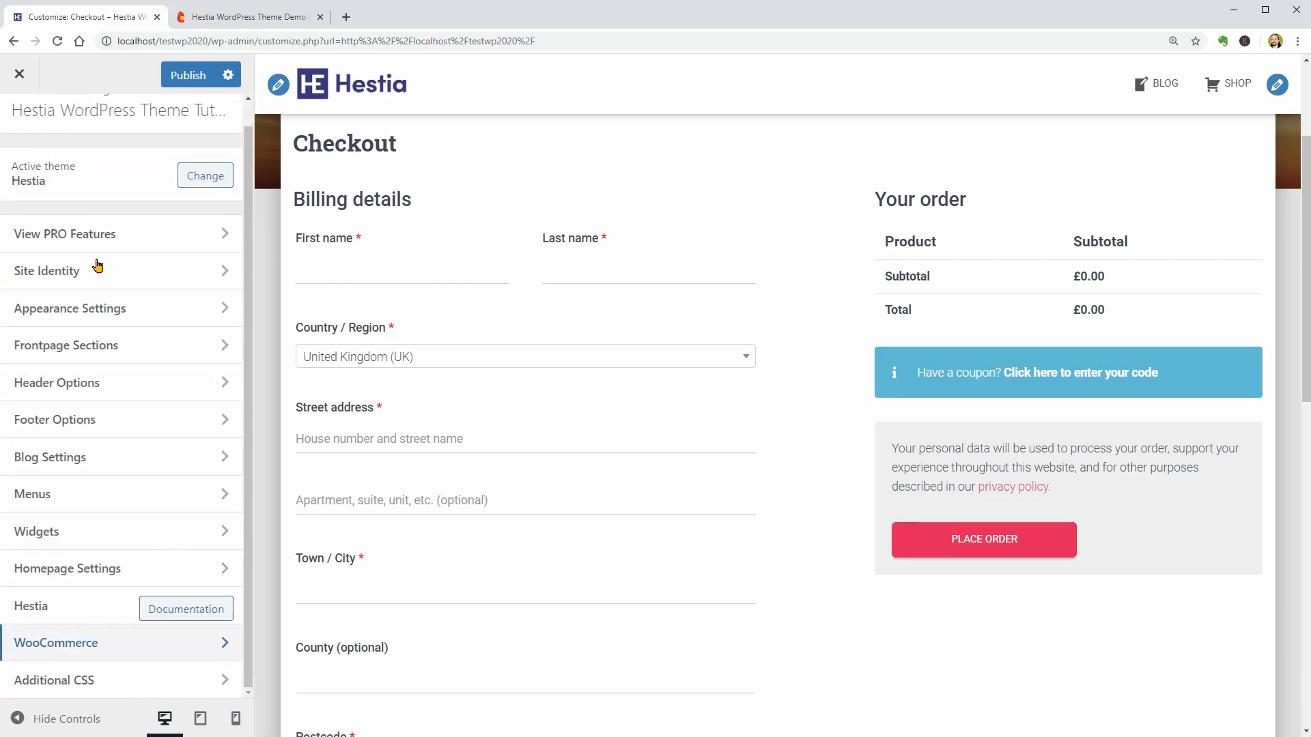
{"action": "left_click", "coordinate": [226, 680]}
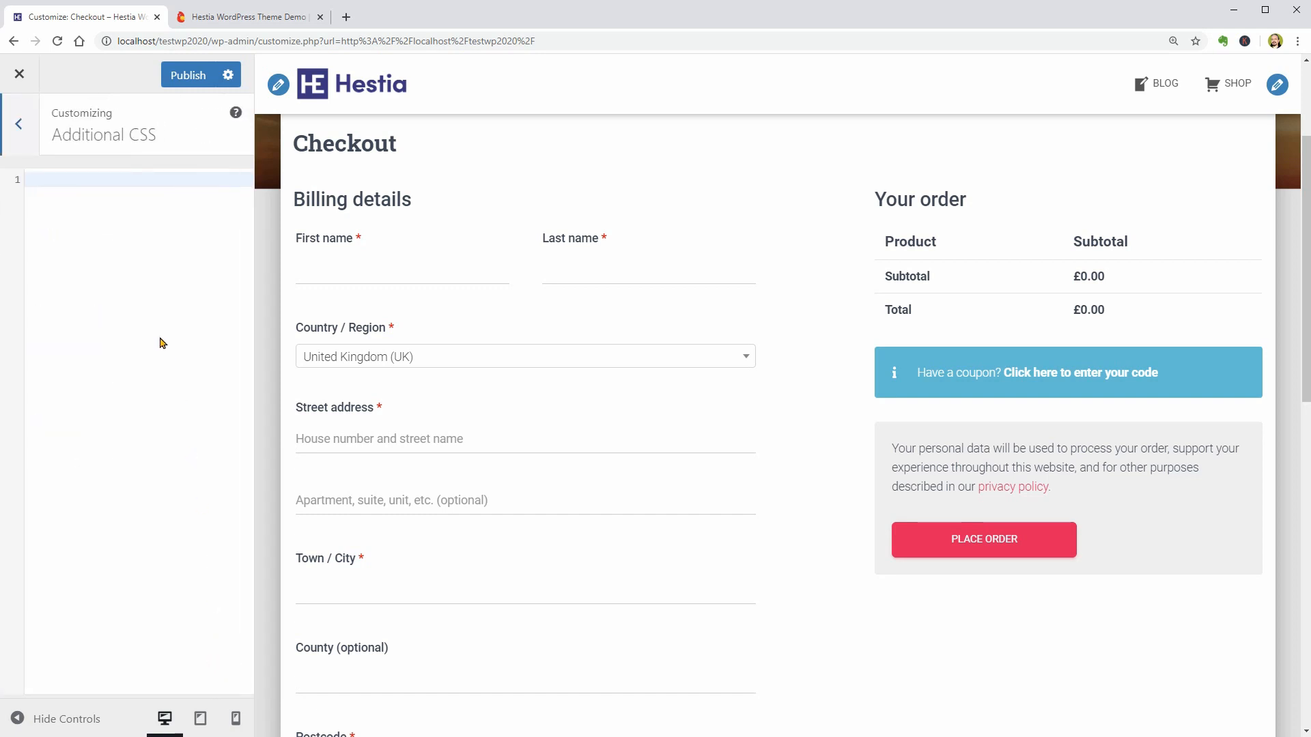
{"action": "left_click", "coordinate": [93, 197]}
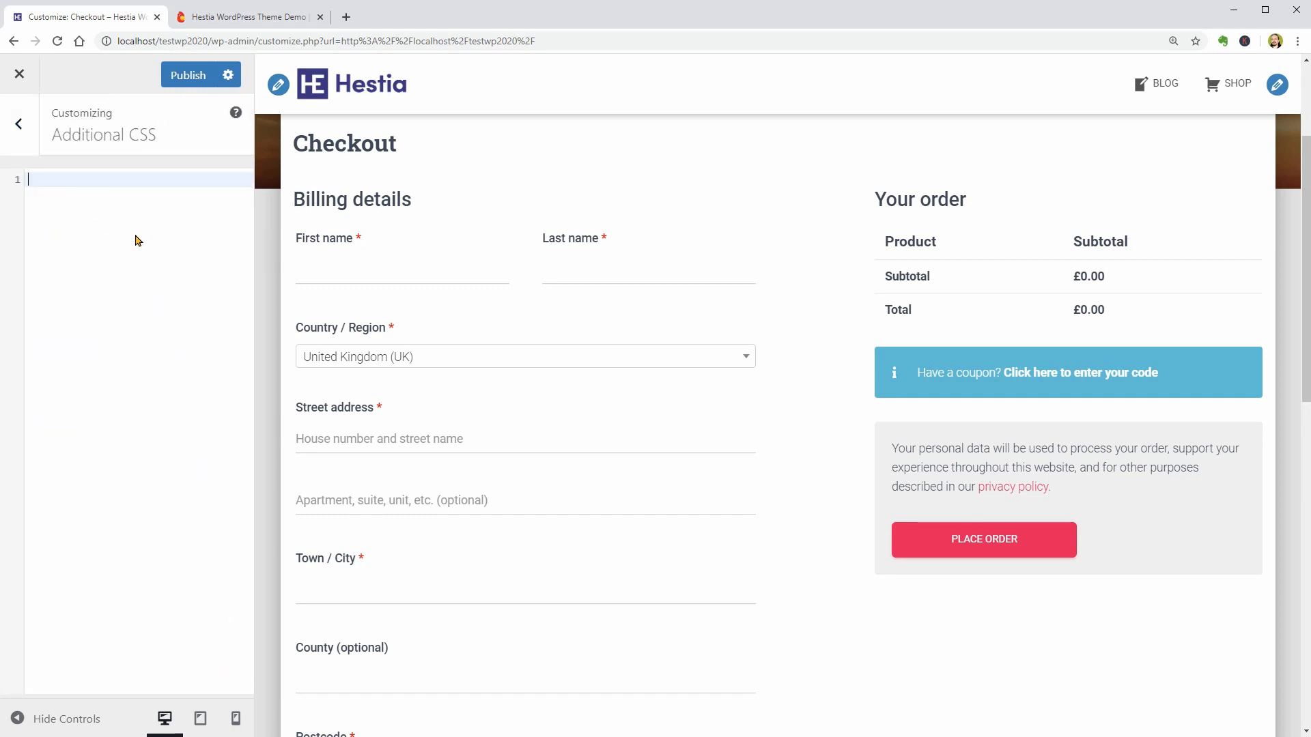
{"action": "type", "text": ".pag"}
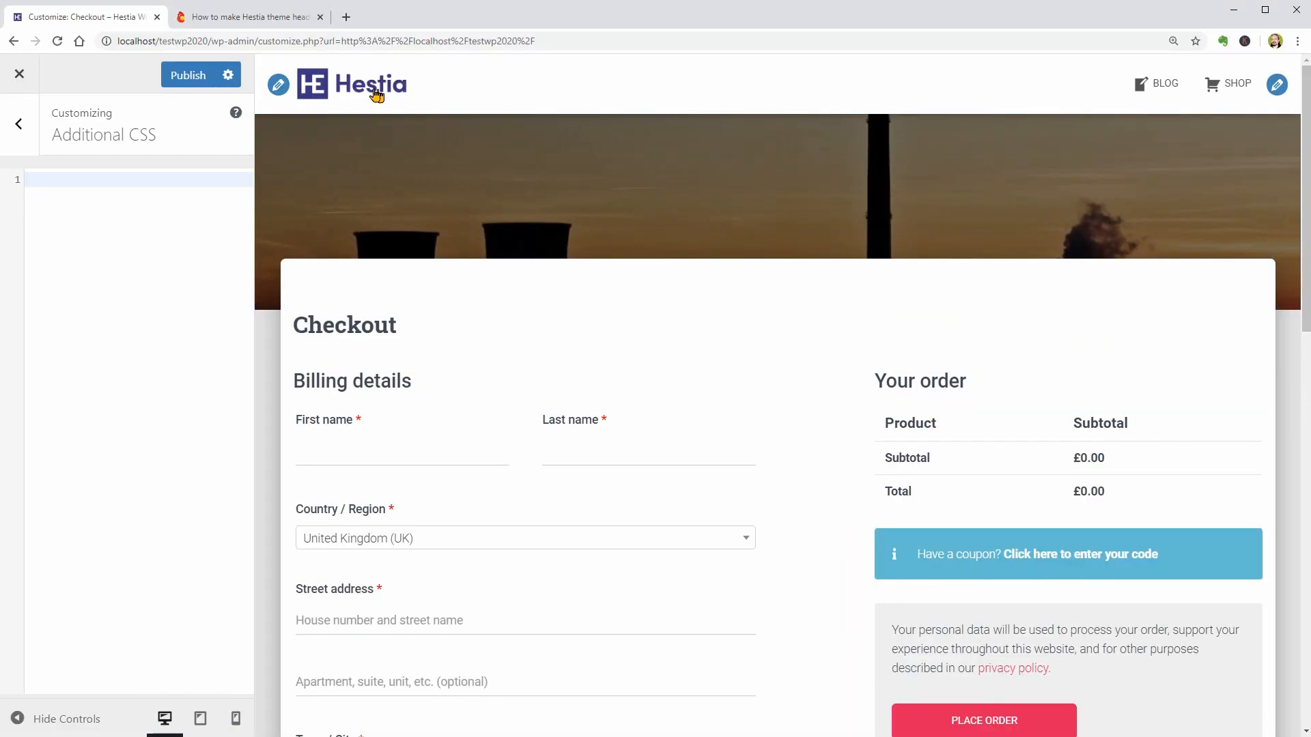
{"action": "left_click", "coordinate": [376, 95]}
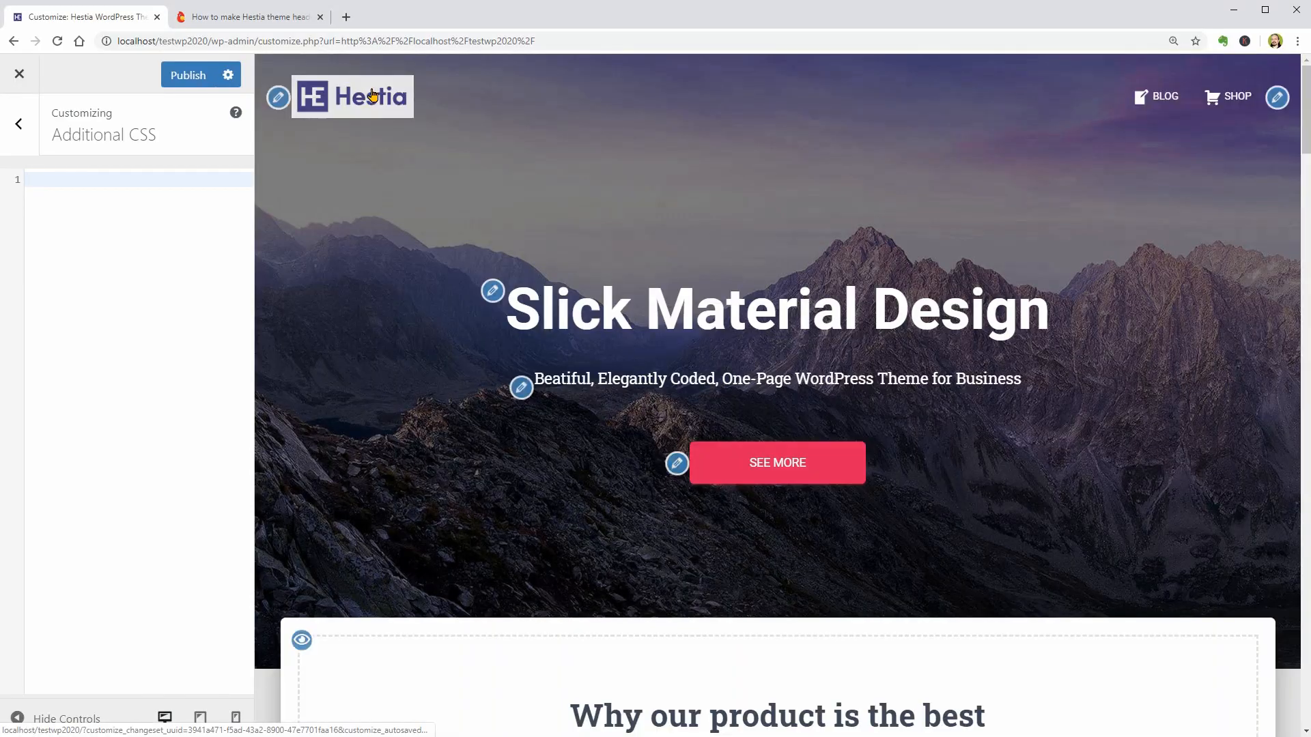
- Switch to the Themeisle article on full-height Hestia headers and copy the first code block, the .page-header rule for all pages
{"action": "left_click", "coordinate": [287, 24]}
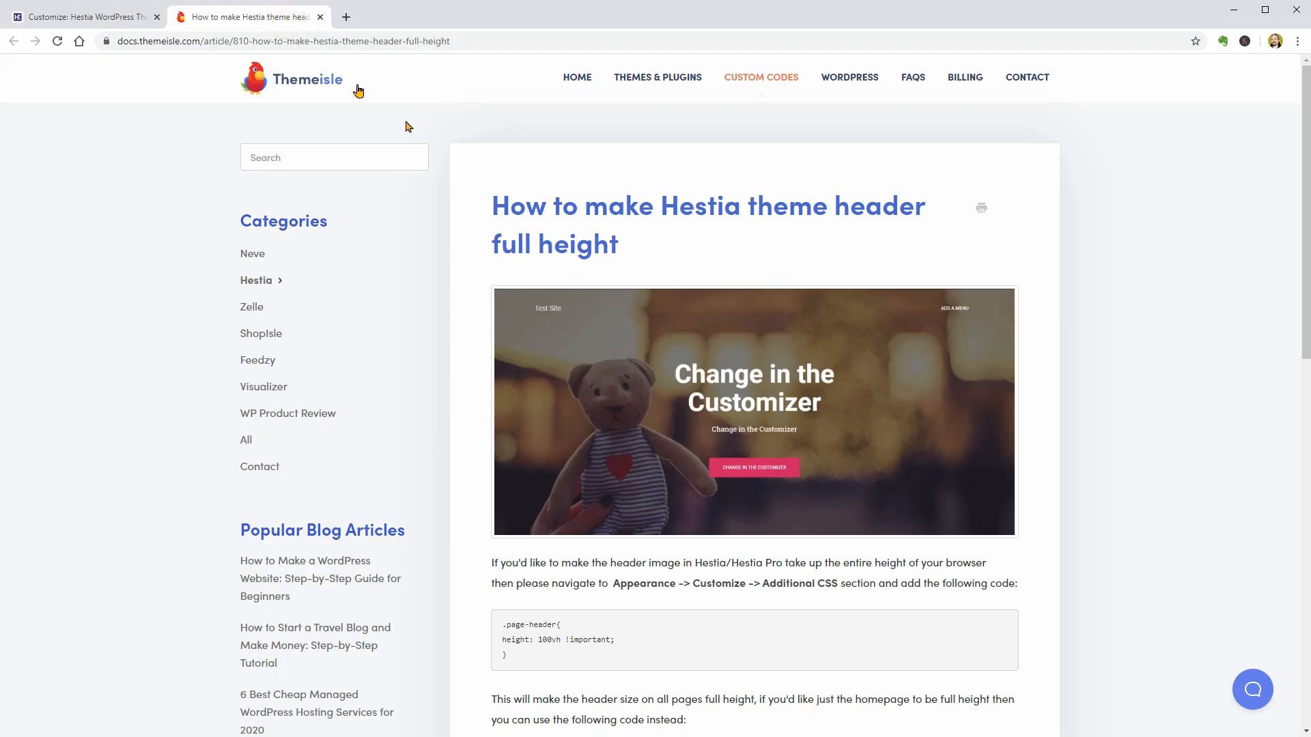
{"action": "scroll", "coordinate": [1018, 403], "scroll_direction": "down", "scroll_amount": 2}
{"action": "scroll", "coordinate": [1020, 404], "scroll_direction": "down", "scroll_amount": 3}
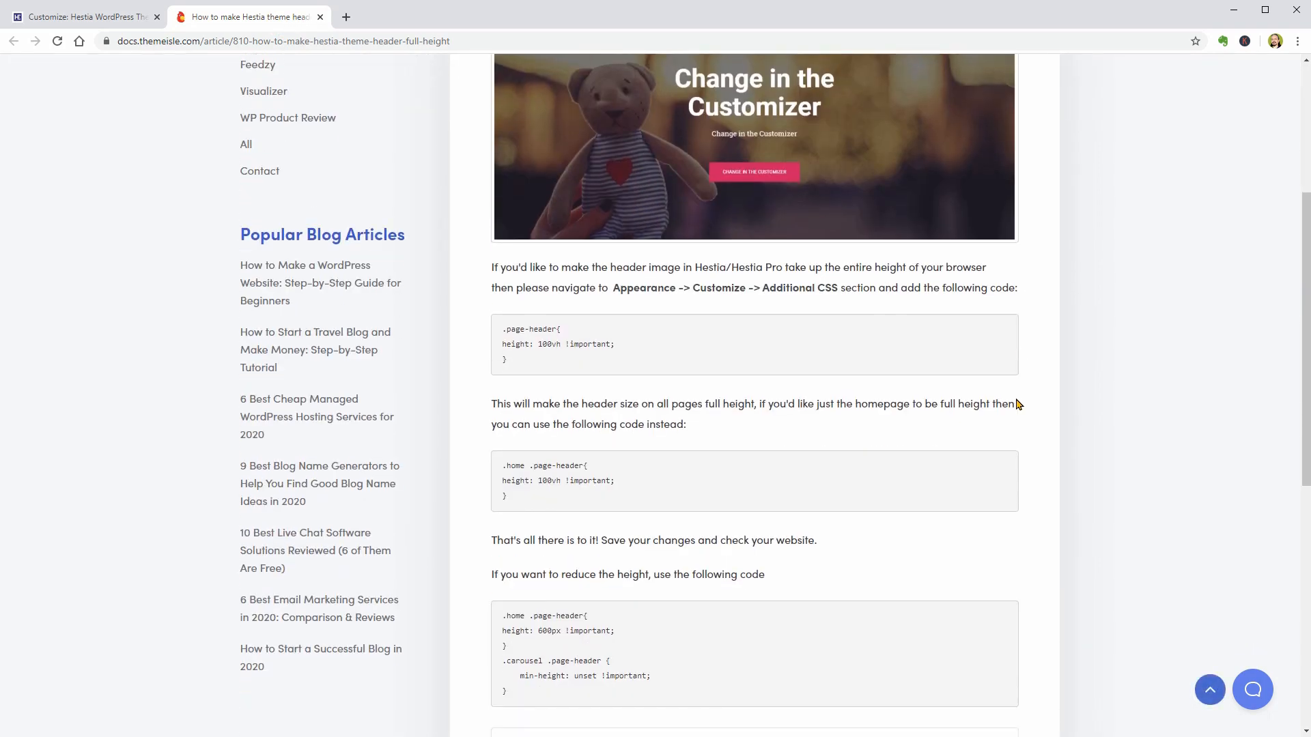
{"action": "scroll", "coordinate": [1018, 404], "scroll_direction": "down", "scroll_amount": 1}
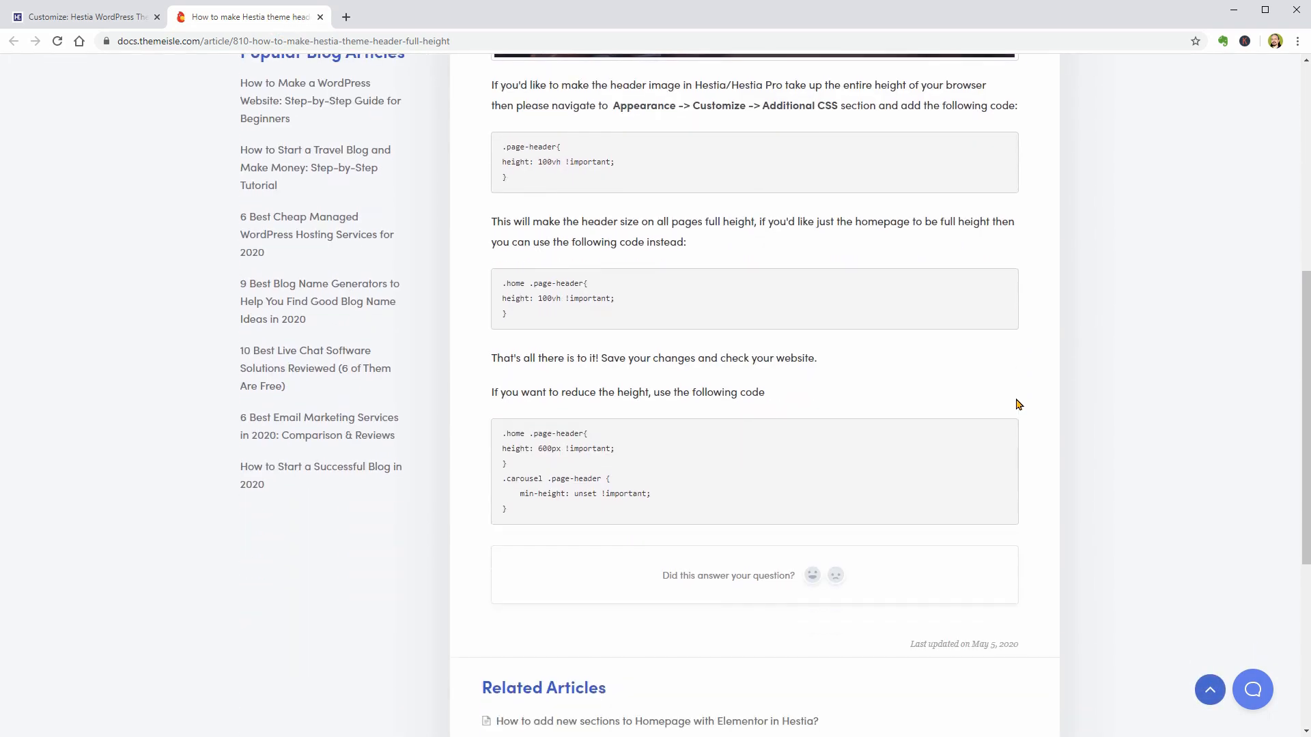
{"action": "scroll", "coordinate": [1019, 404], "scroll_direction": "up", "scroll_amount": 2}
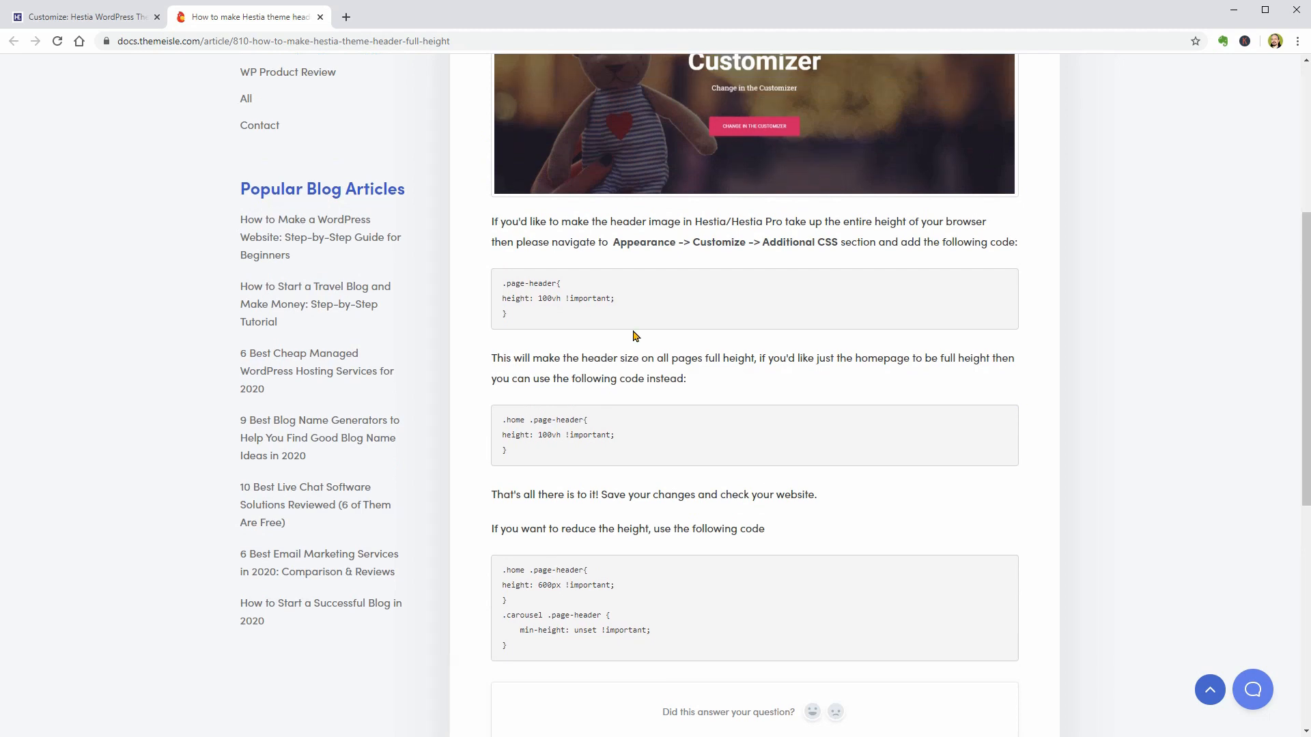
{"action": "left_click_drag", "start_coordinate": [523, 320], "coordinate": [503, 283]}
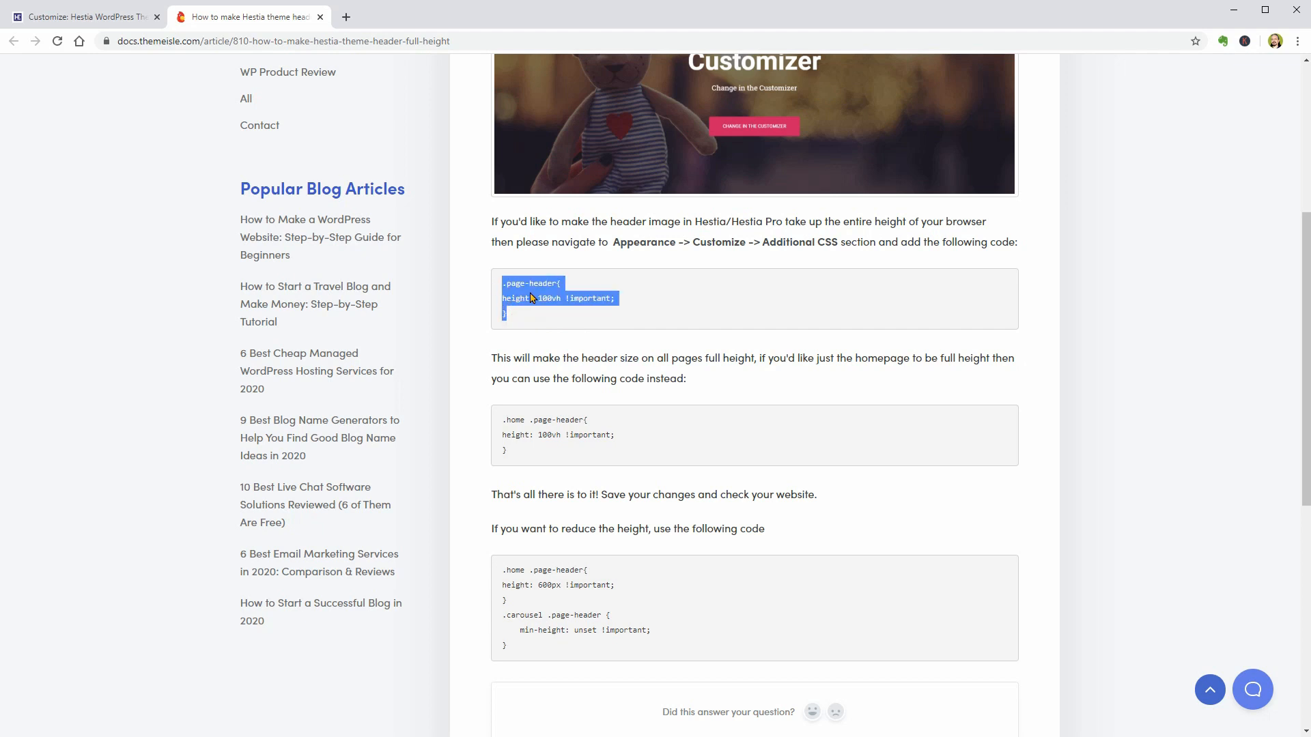
{"action": "right_click", "coordinate": [532, 298]}
{"action": "left_click", "coordinate": [565, 301]}
- Paste the .page-header rule with height: 100vh !important into the customizer's Additional CSS
{"action": "left_click", "coordinate": [103, 18]}
{"action": "right_click", "coordinate": [39, 182]}
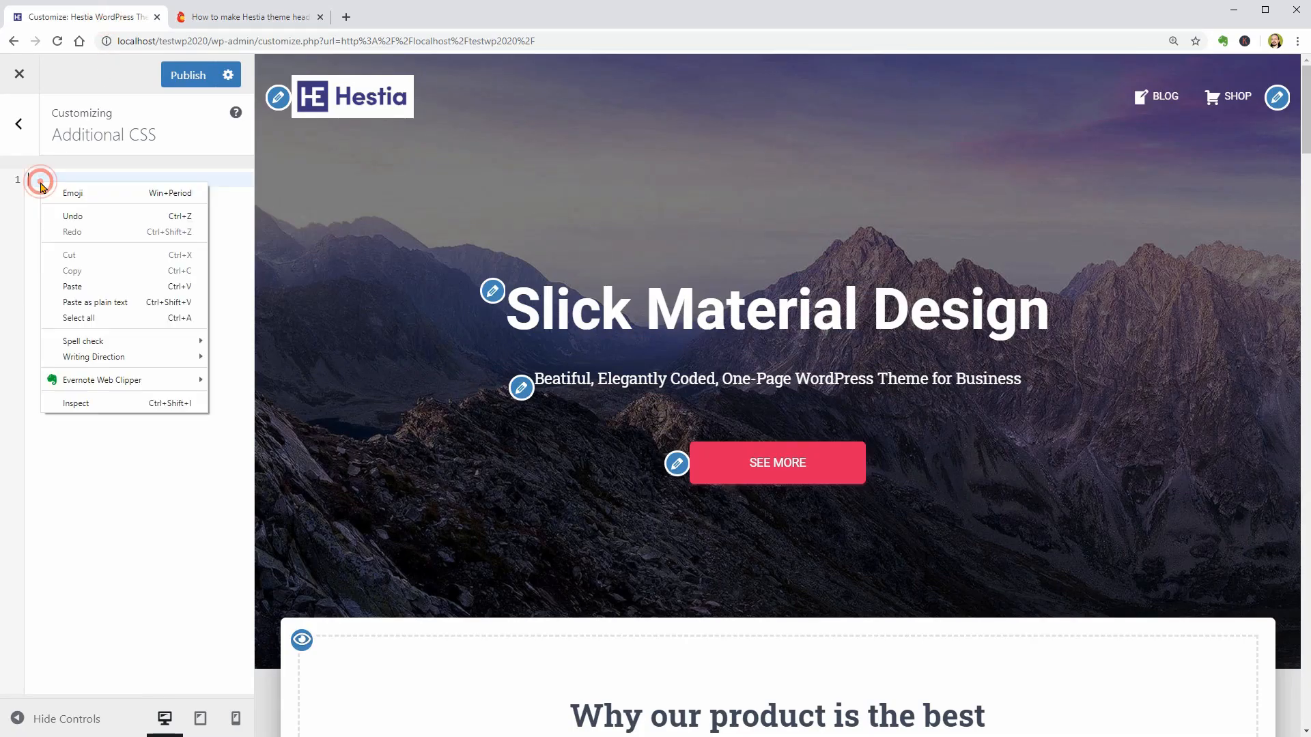
{"action": "left_click", "coordinate": [106, 286]}
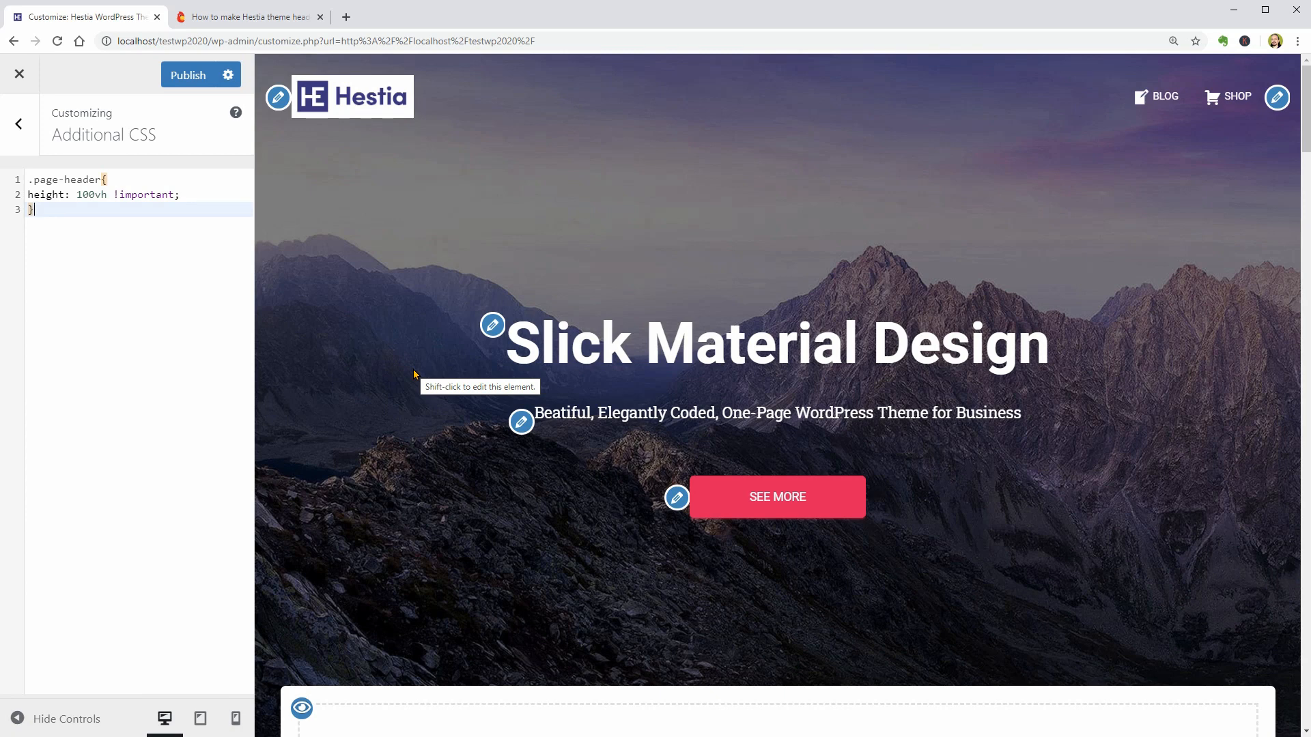
- Try header heights of 50vh and 70vh in the .page-header rule, and restore 100vh
{"action": "left_click", "coordinate": [94, 200]}
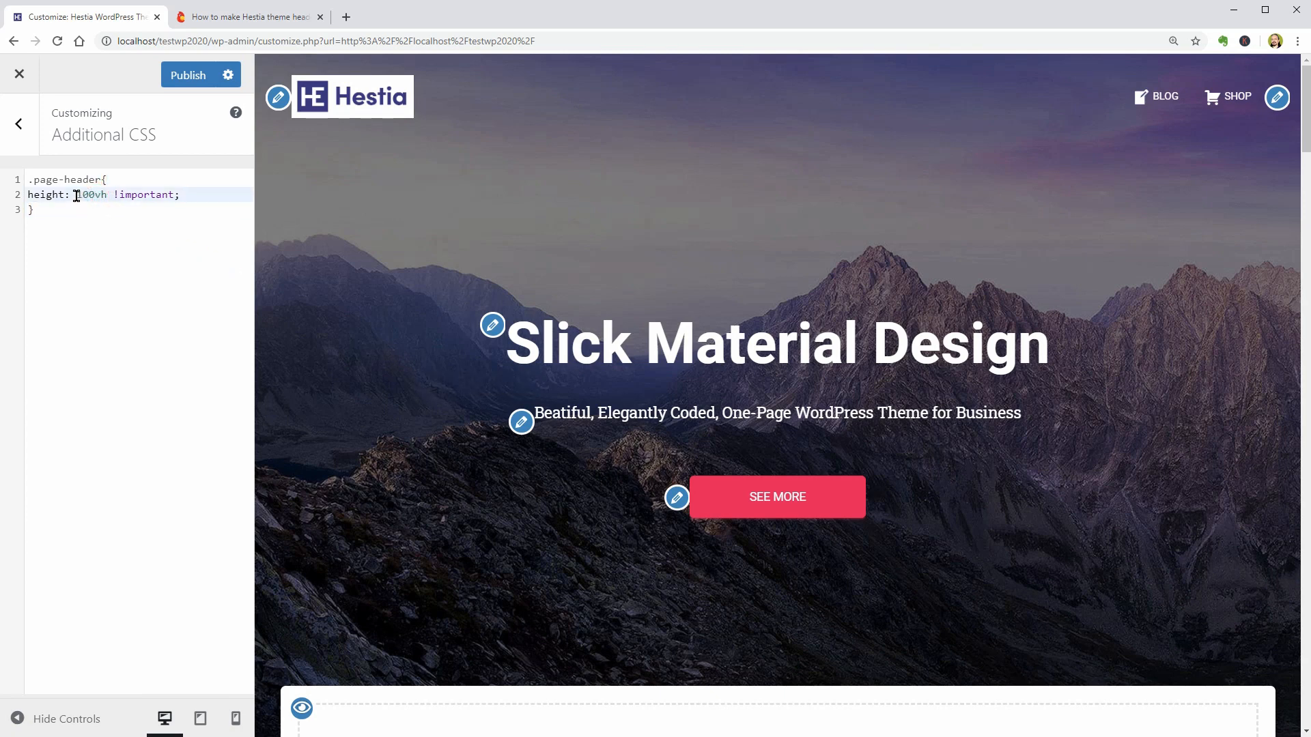
{"action": "left_click_drag", "start_coordinate": [77, 195], "coordinate": [96, 195]}
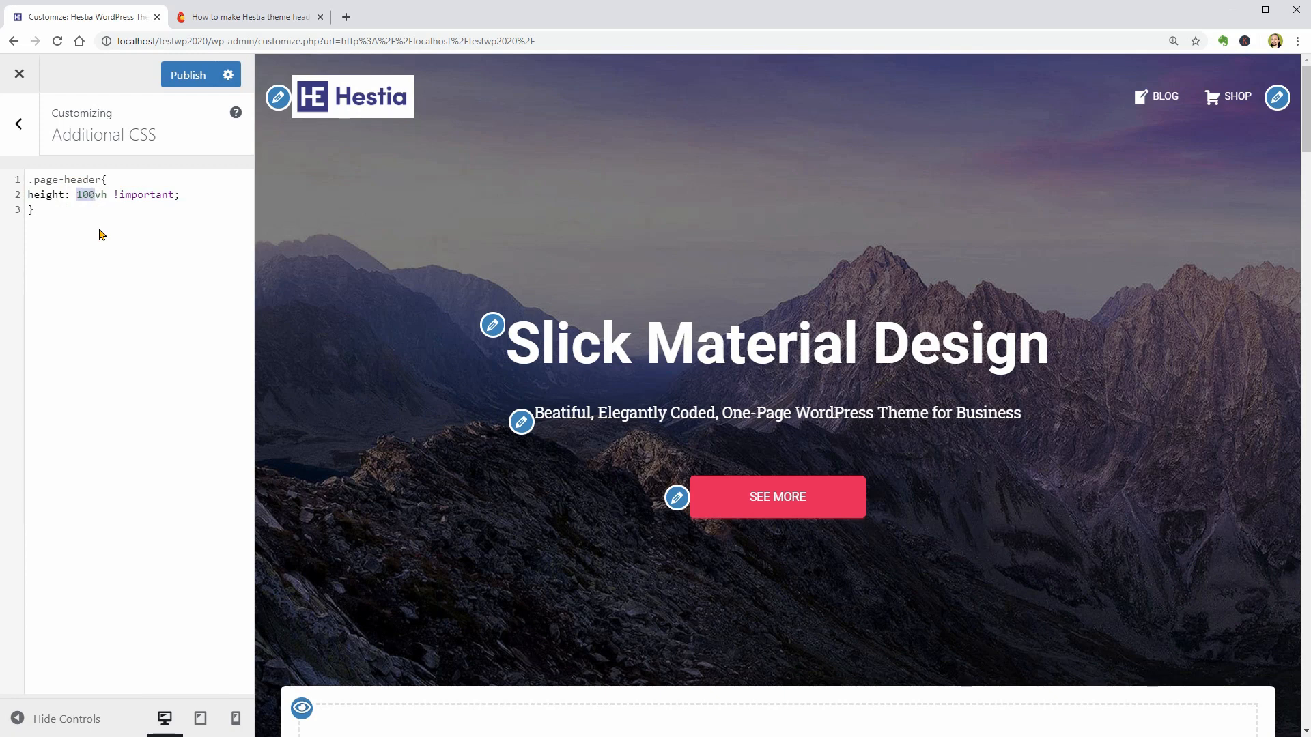
{"action": "type", "text": "50"}
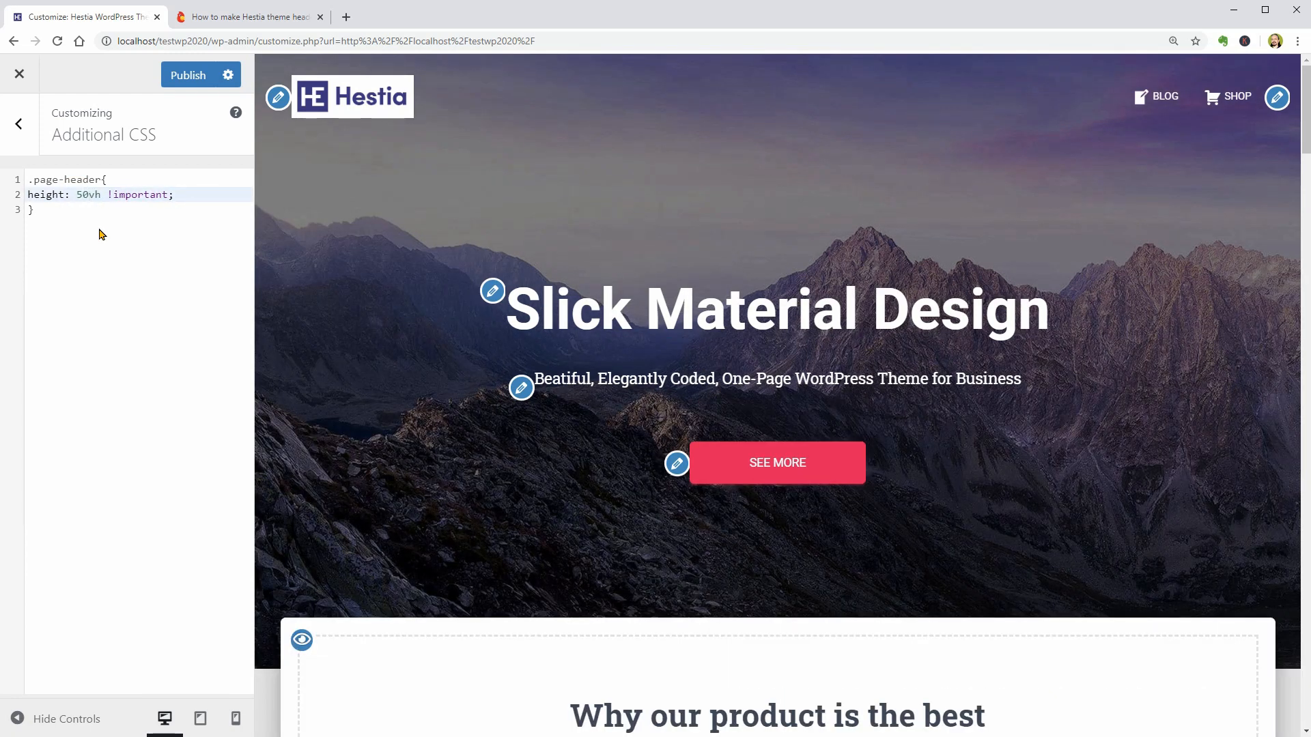
{"action": "key", "text": "BackSpace"}
{"action": "key", "text": "BackSpace"}
{"action": "type", "text": "70"}
{"action": "key", "text": "BackSpace"}
{"action": "key", "text": "BackSpace"}
{"action": "type", "text": "100"}
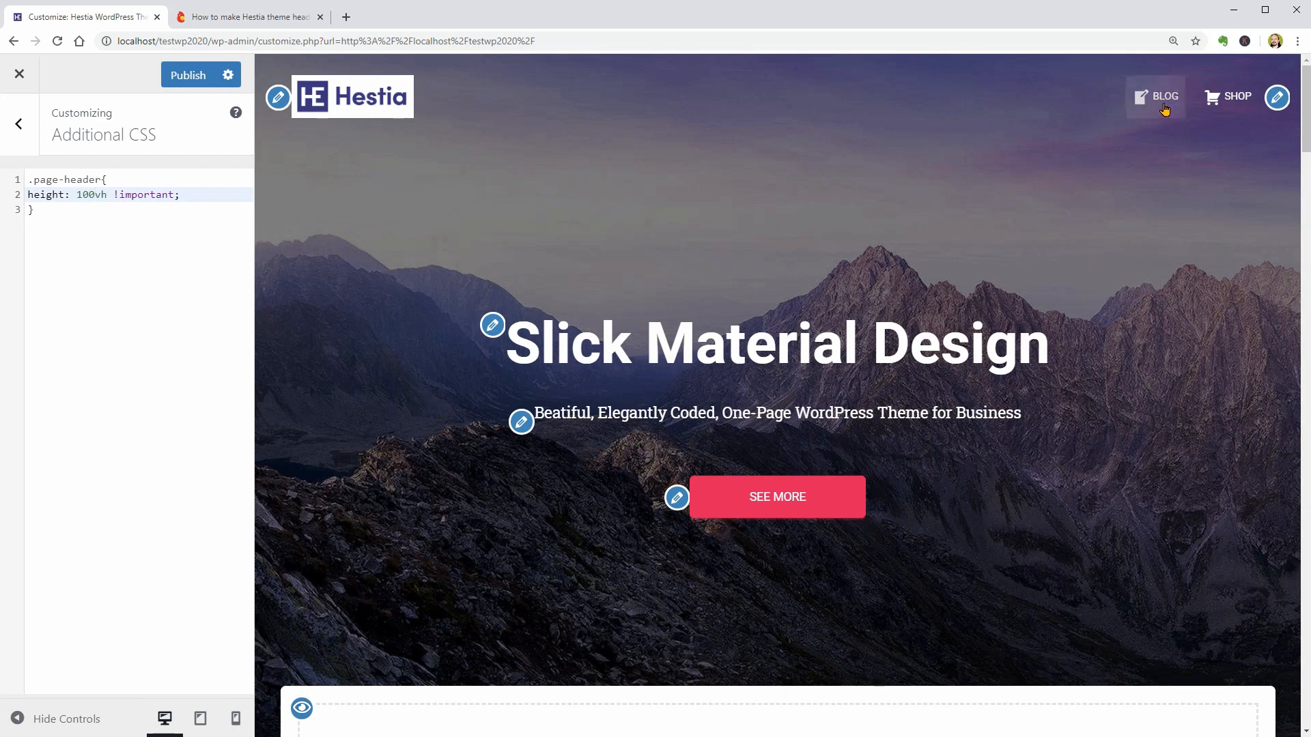
- Preview the header on the Blog and Shop pages, return to the homepage and leave Additional CSS
{"action": "left_click", "coordinate": [1164, 104]}
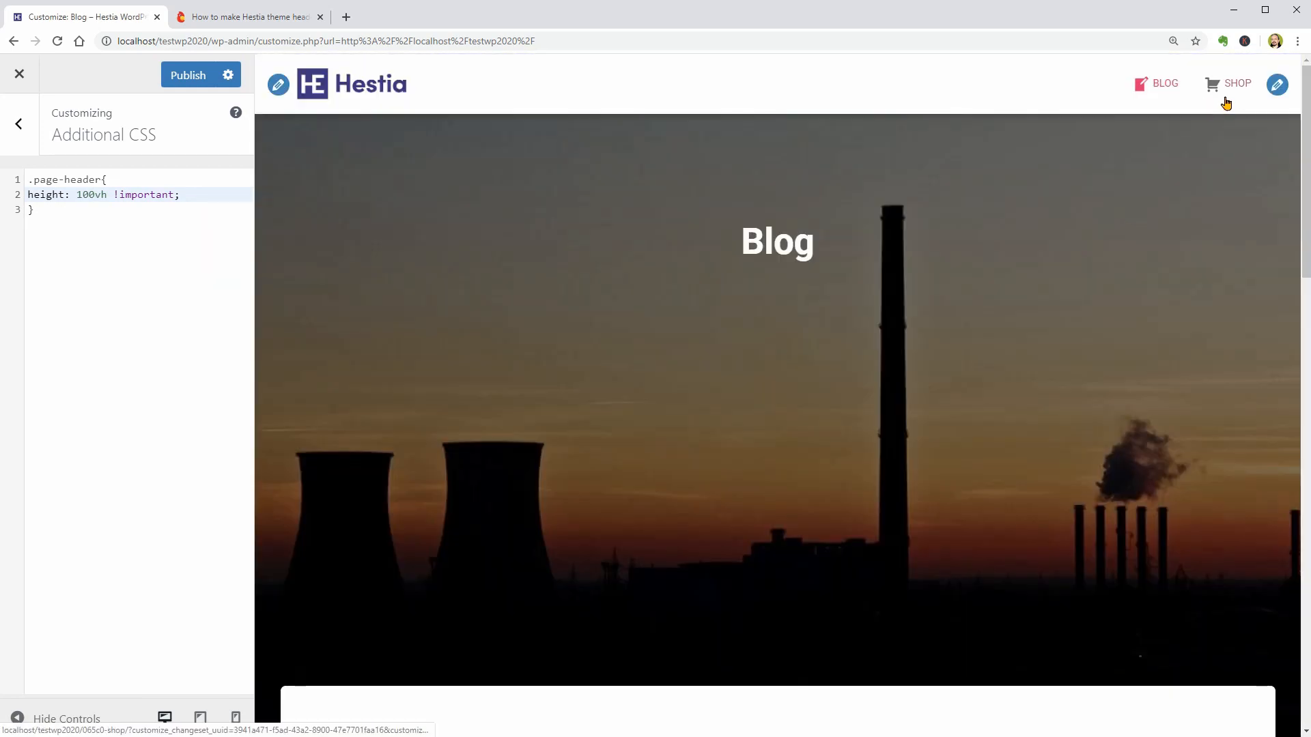
{"action": "left_click", "coordinate": [1237, 88]}
{"action": "left_click", "coordinate": [345, 86]}
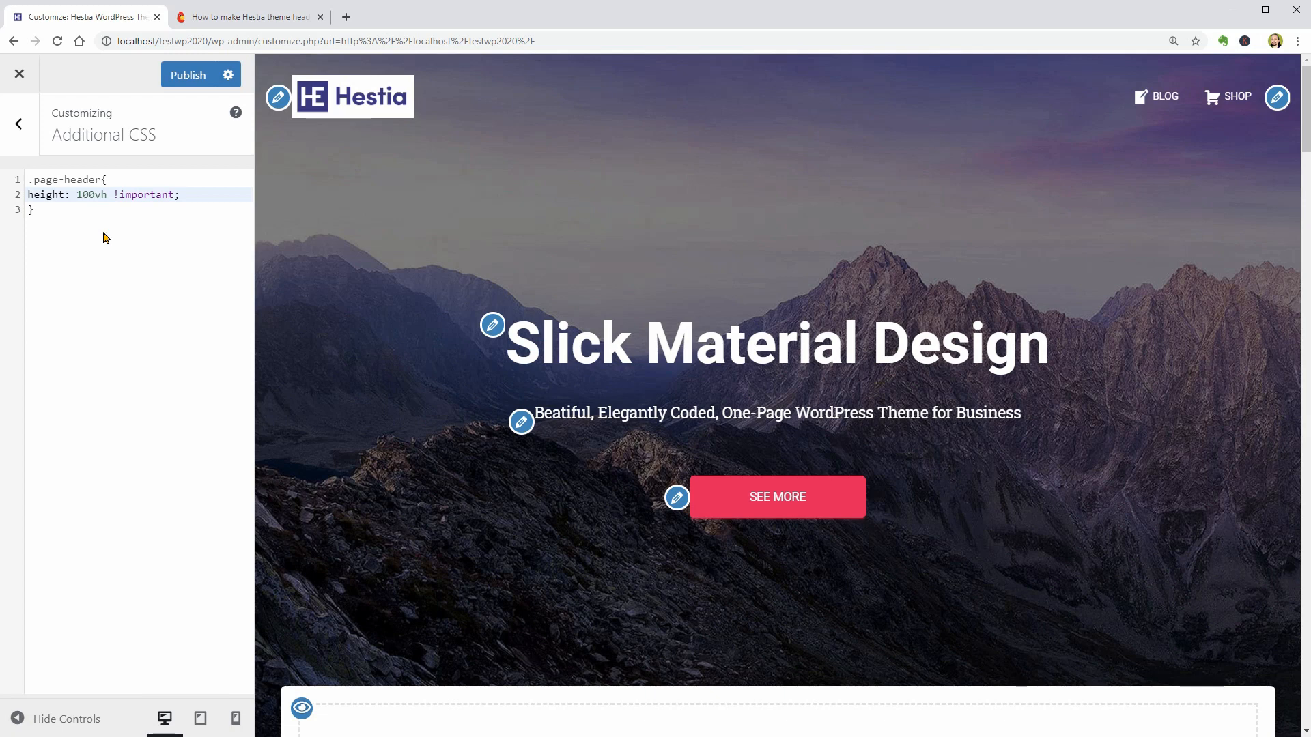
{"action": "left_click", "coordinate": [19, 133]}
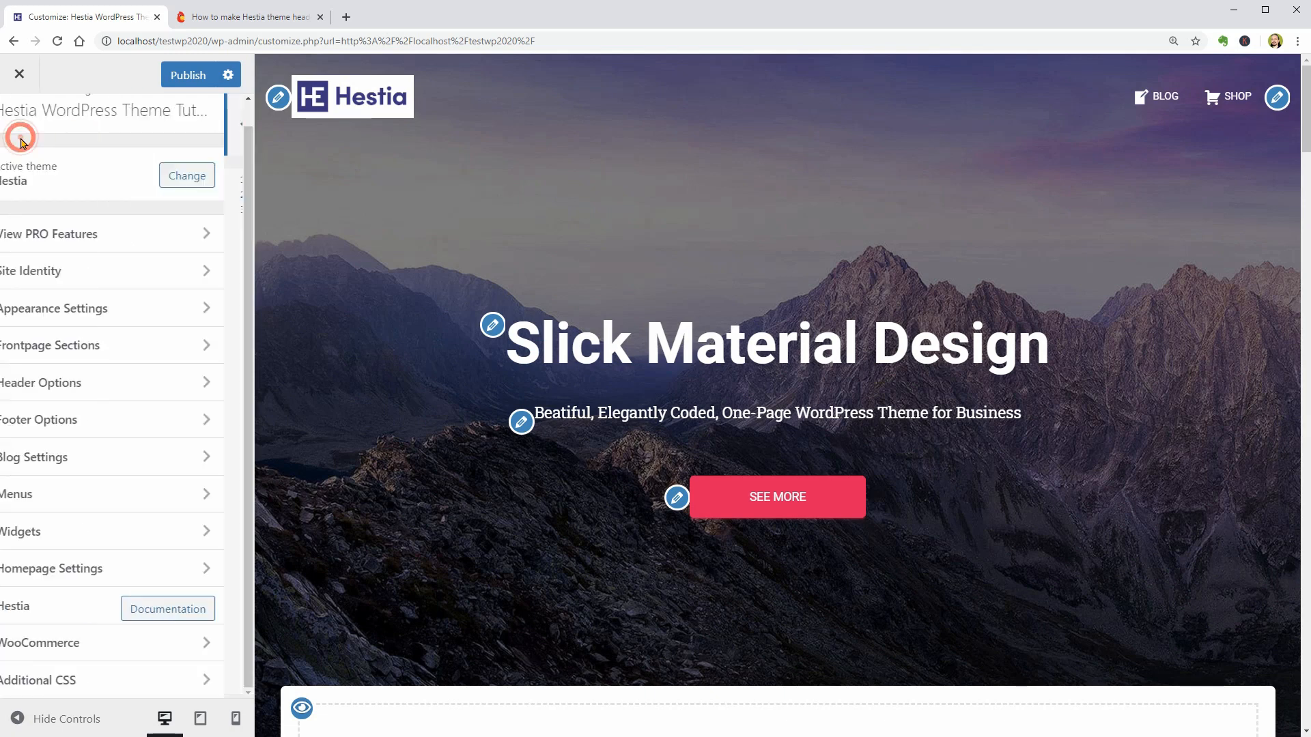
- Try turning off Boxed Layout in the general appearance settings, and re-enable it
{"action": "left_click", "coordinate": [193, 308]}
{"action": "left_click", "coordinate": [168, 188]}
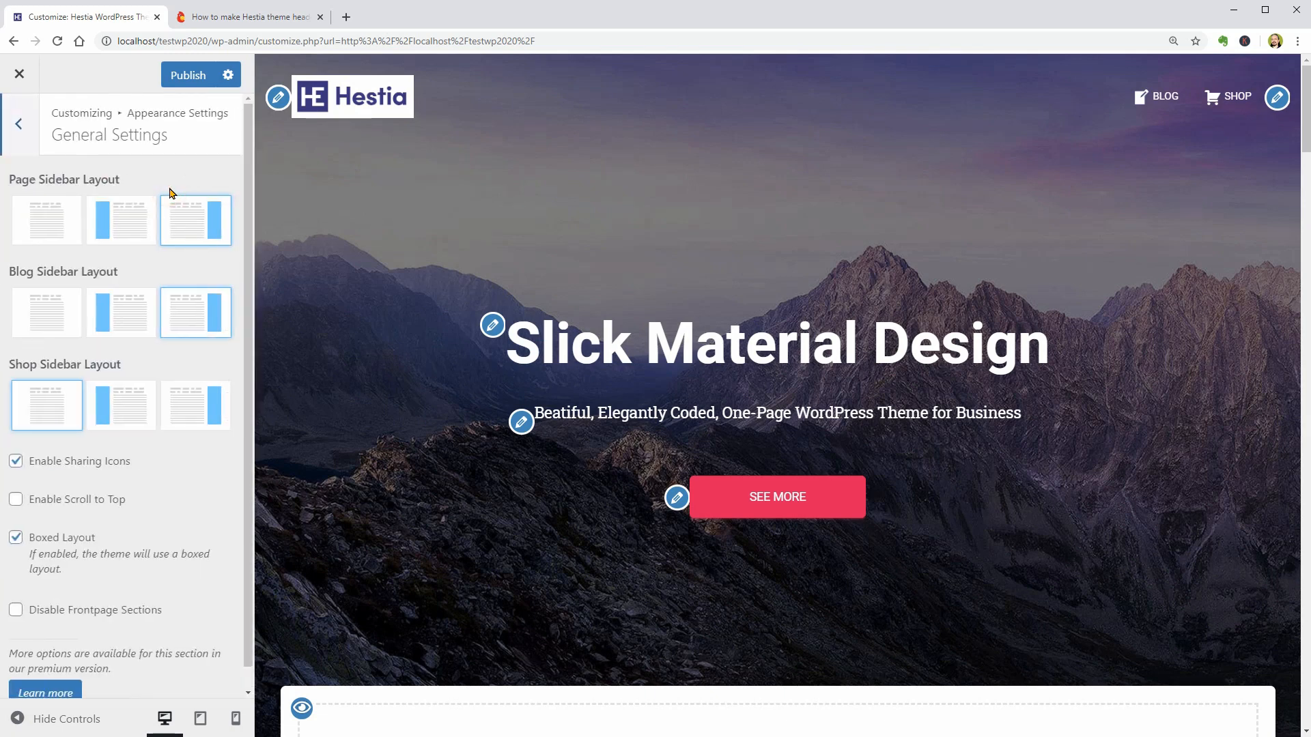
{"action": "left_click", "coordinate": [16, 538]}
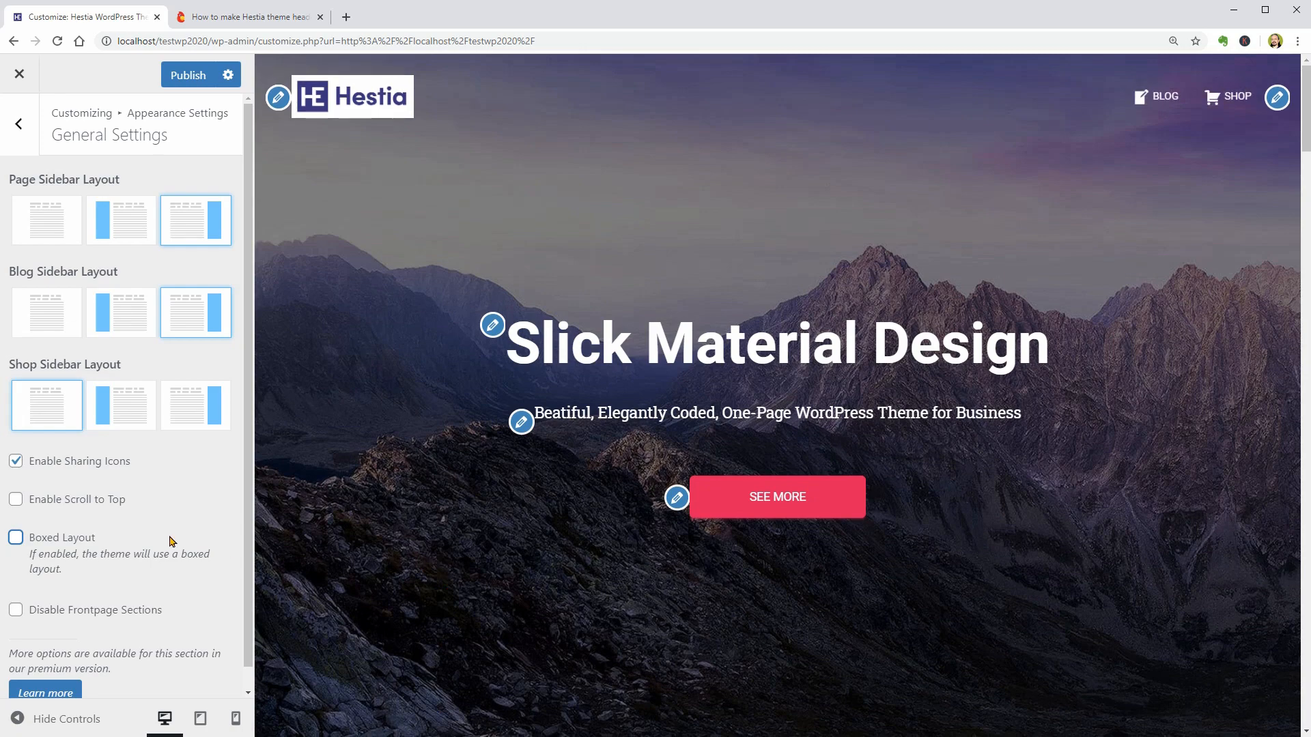
{"action": "left_click", "coordinate": [16, 537]}
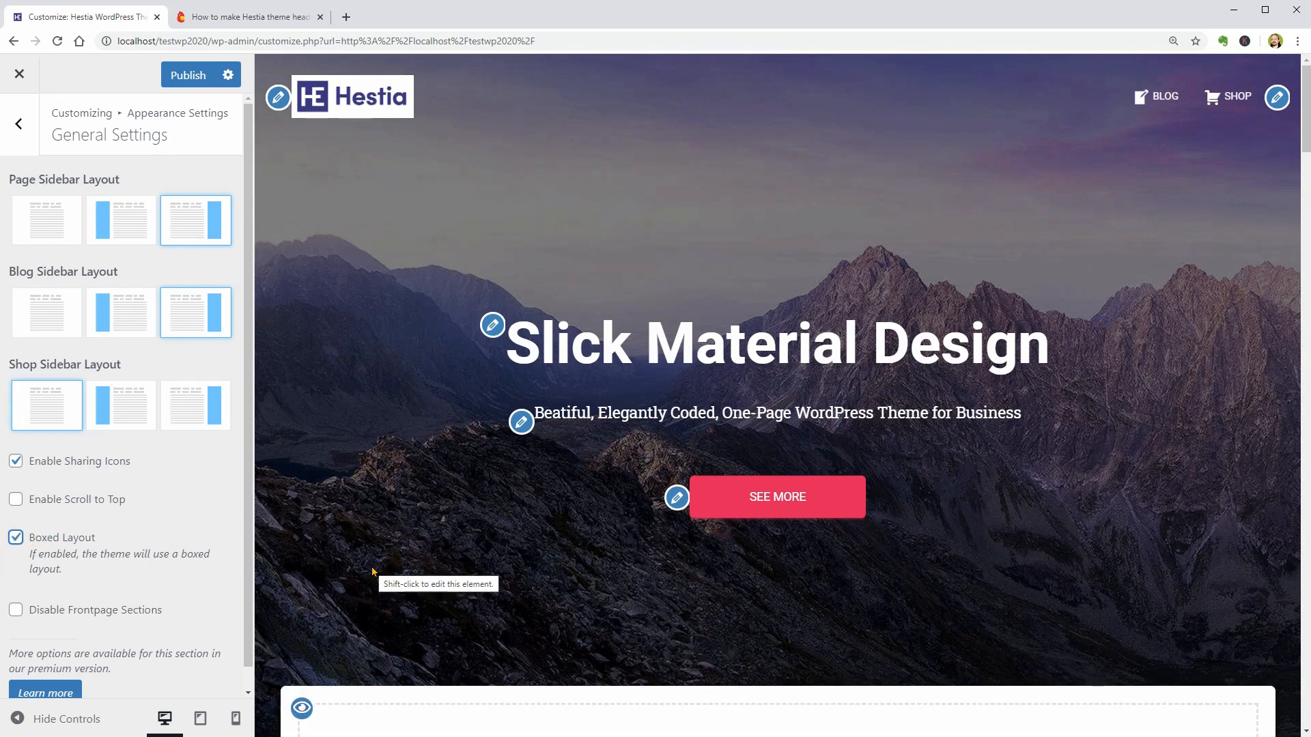
- Switch to the Themeisle article and copy the second code block, the .home .page-header rule for the homepage only
{"action": "key", "text": "ctrl+Tab"}
{"action": "left_click_drag", "start_coordinate": [518, 454], "coordinate": [499, 423]}
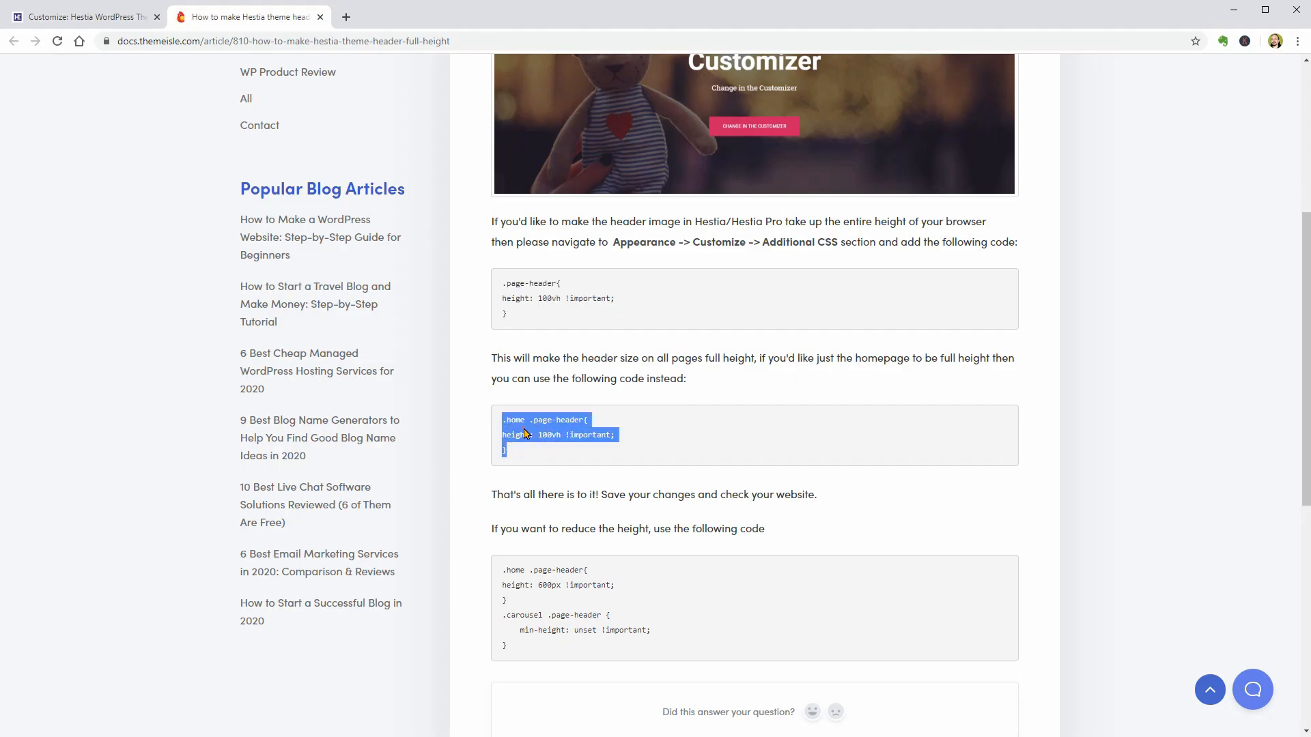
{"action": "right_click", "coordinate": [525, 433]}
{"action": "left_click", "coordinate": [553, 445]}
- Replace the customizer's Additional CSS with the copied .home .page-header rule, height: 100vh !important, and preview the Blog page
{"action": "left_click", "coordinate": [124, 25]}
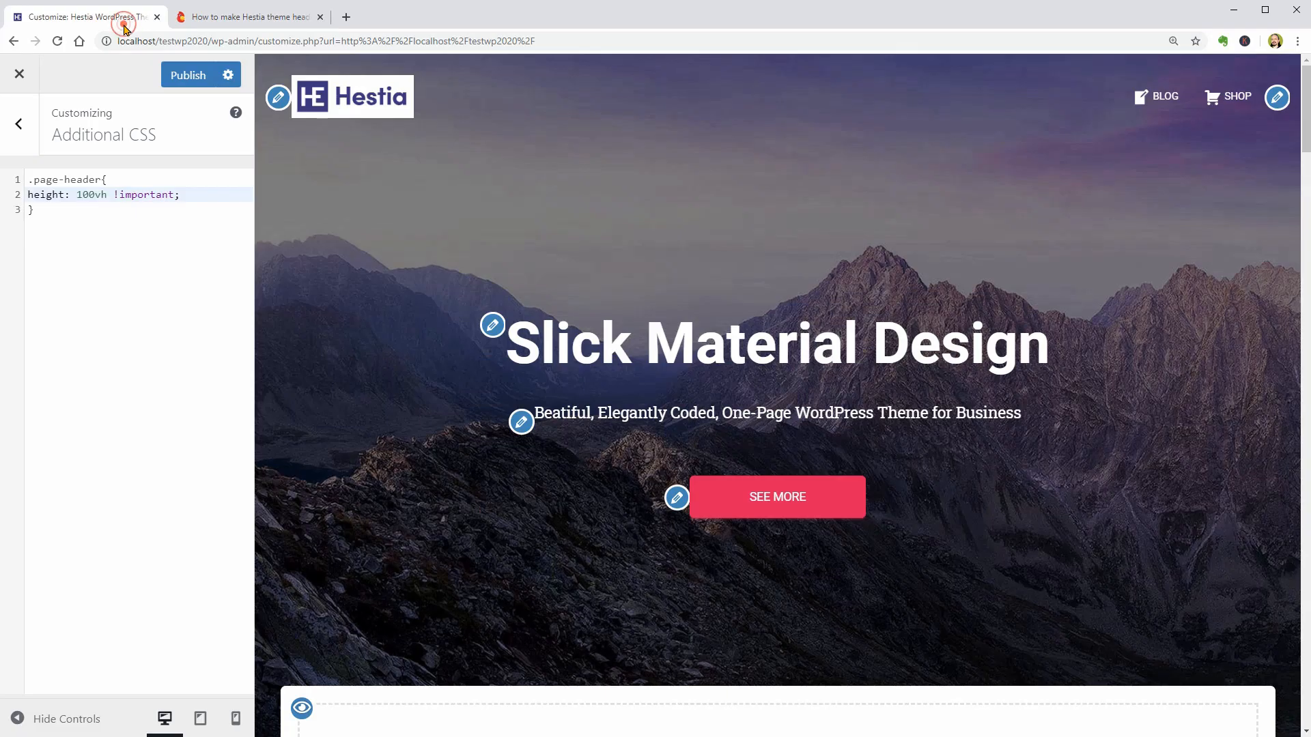
{"action": "left_click", "coordinate": [61, 209]}
{"action": "key", "text": "ctrl+a"}
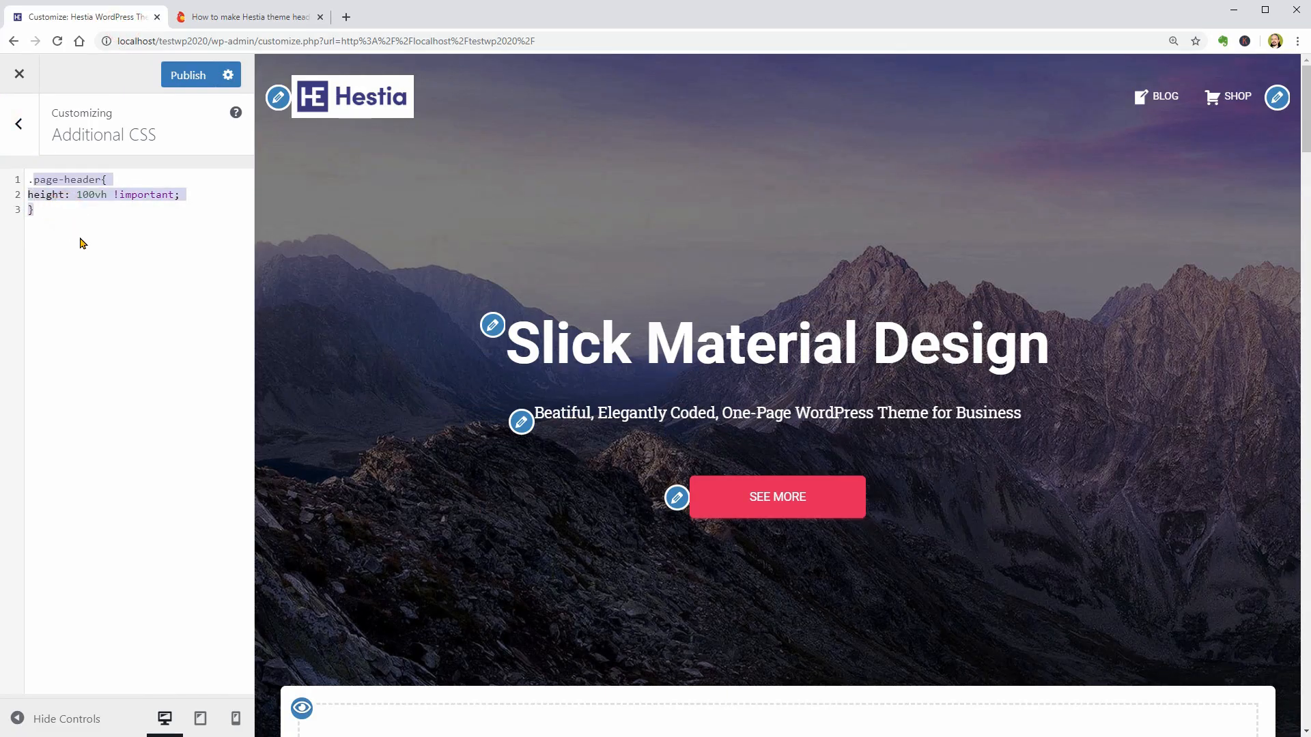
{"action": "key", "text": "BackSpace"}
{"action": "key", "text": "ctrl+v"}
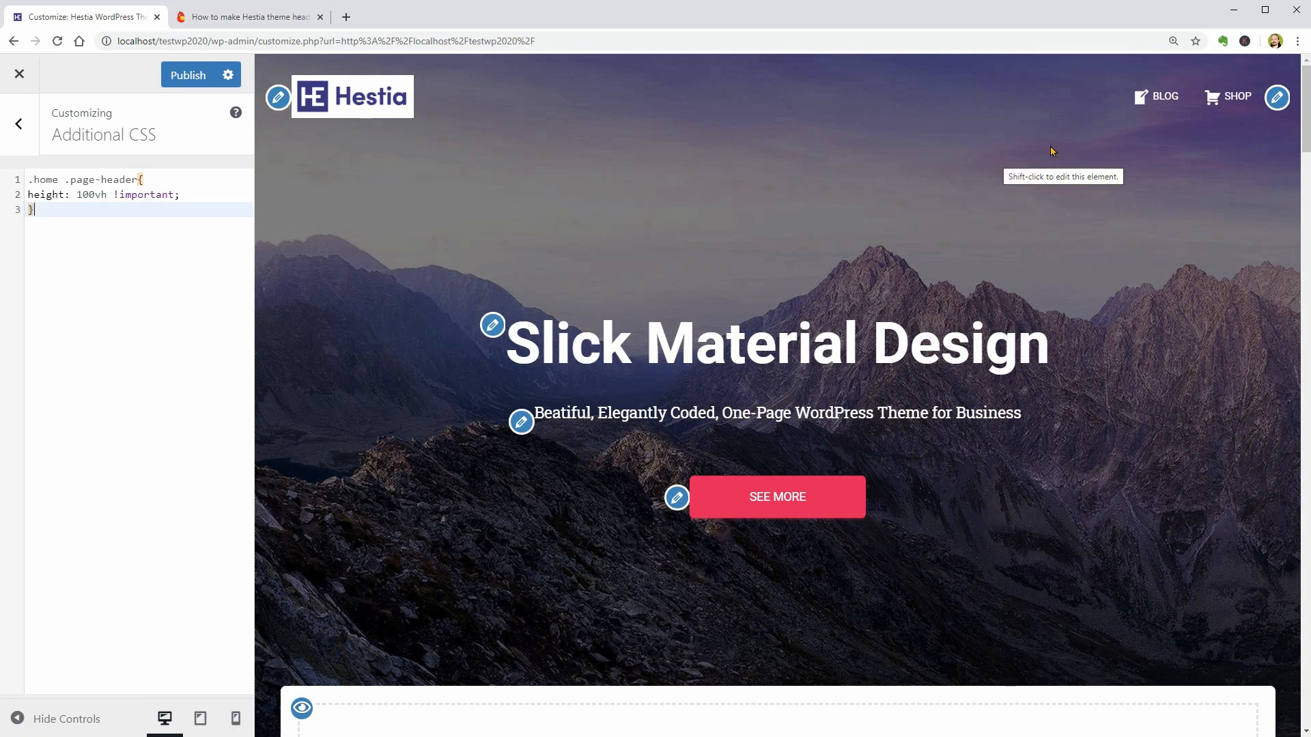
{"action": "left_click", "coordinate": [1155, 99]}
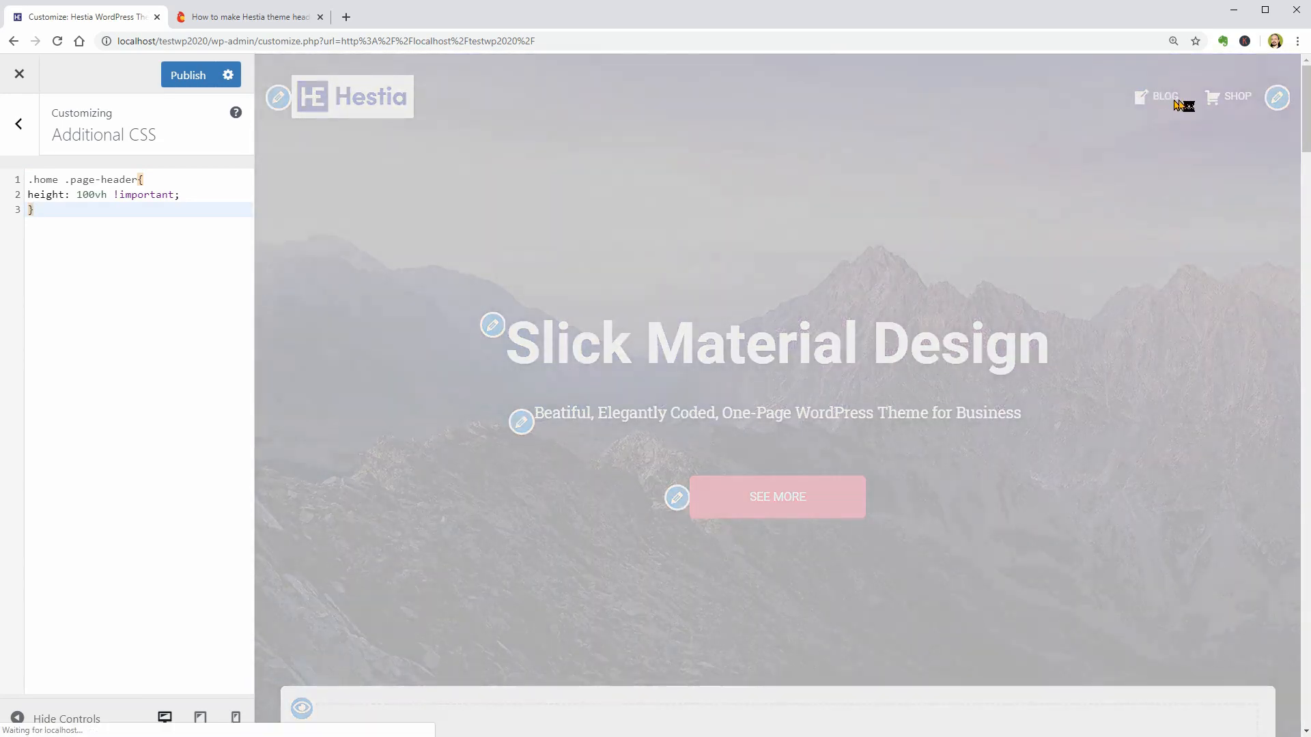